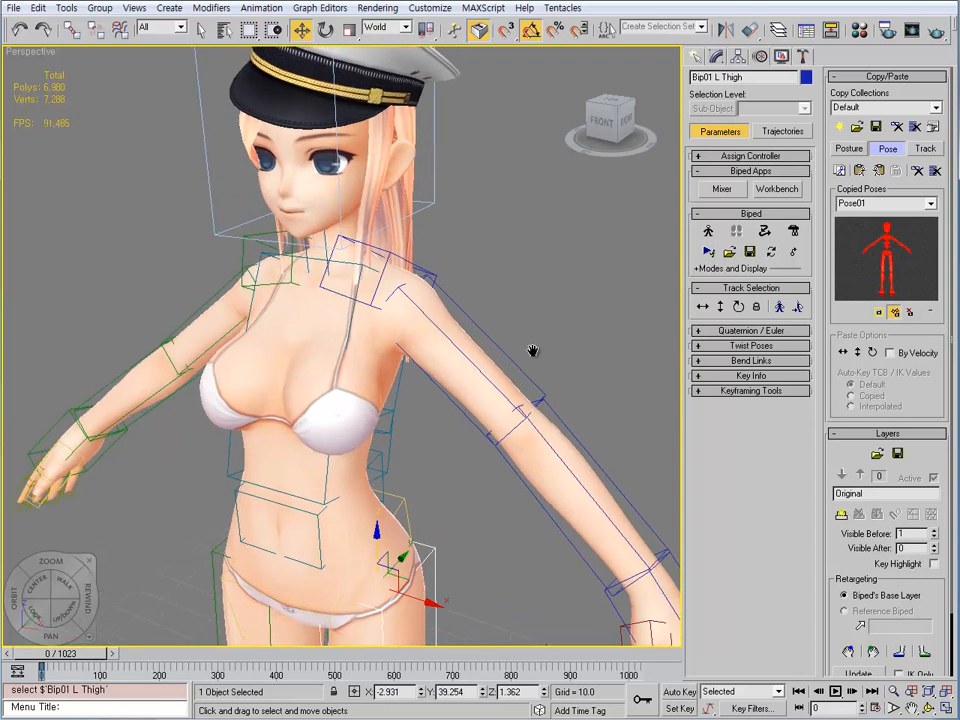
Try rotating the left forearm bone about its local Z axis, and undo the rotation.
click(508, 353)
alt+middle_drag(527, 390, 489, 387)
click(488, 389)
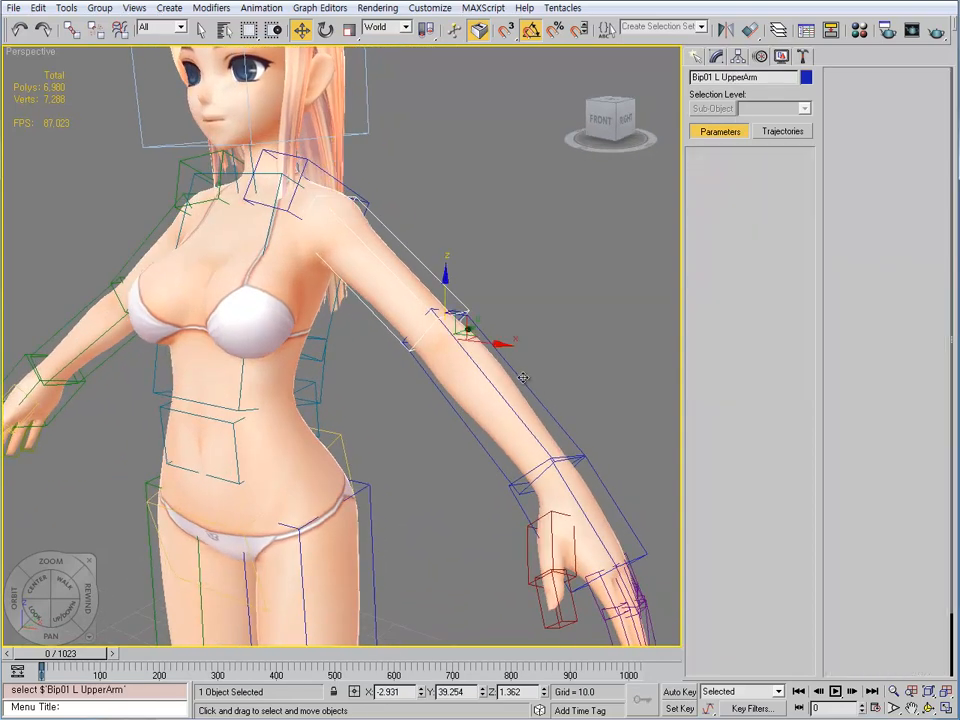
key(e)
key(alt+l)
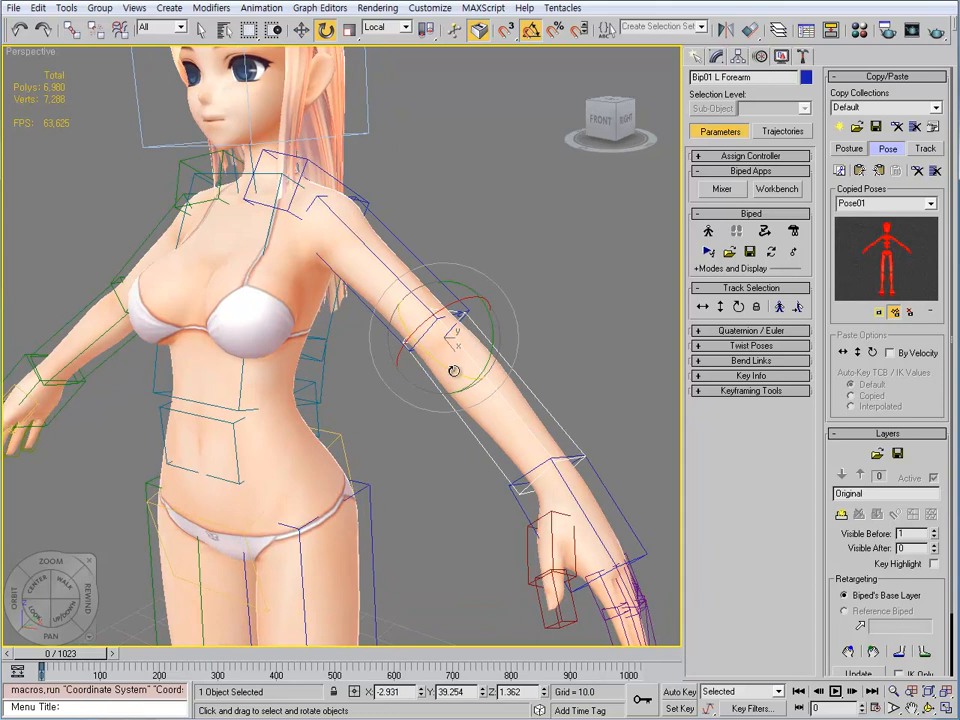
drag(441, 363, 476, 388)
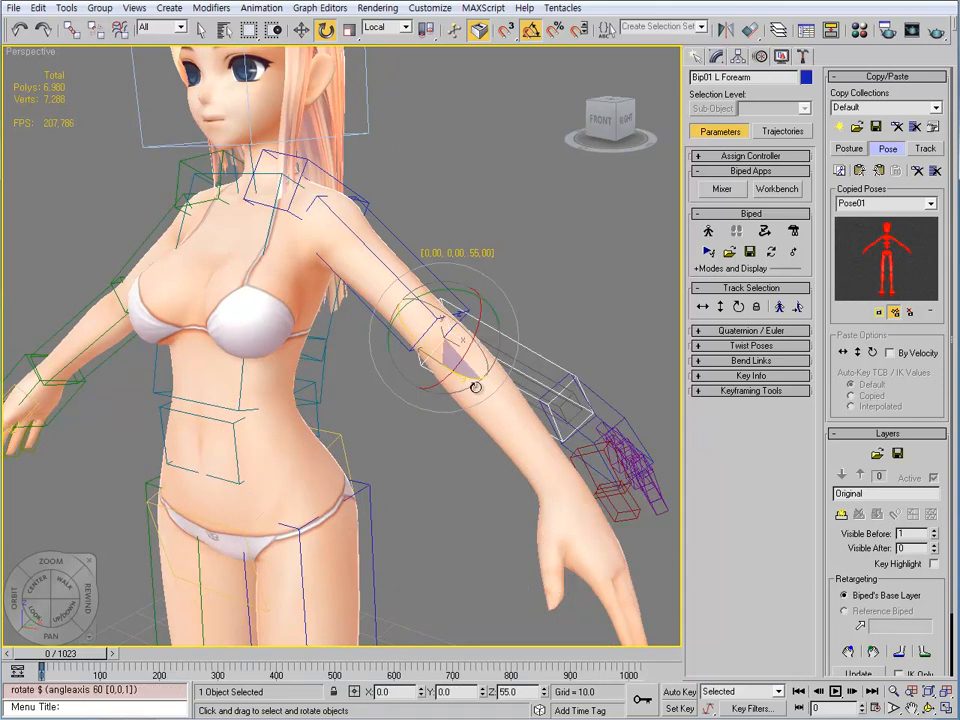
key(ctrl+z)
scroll(381, 375, down, 5)
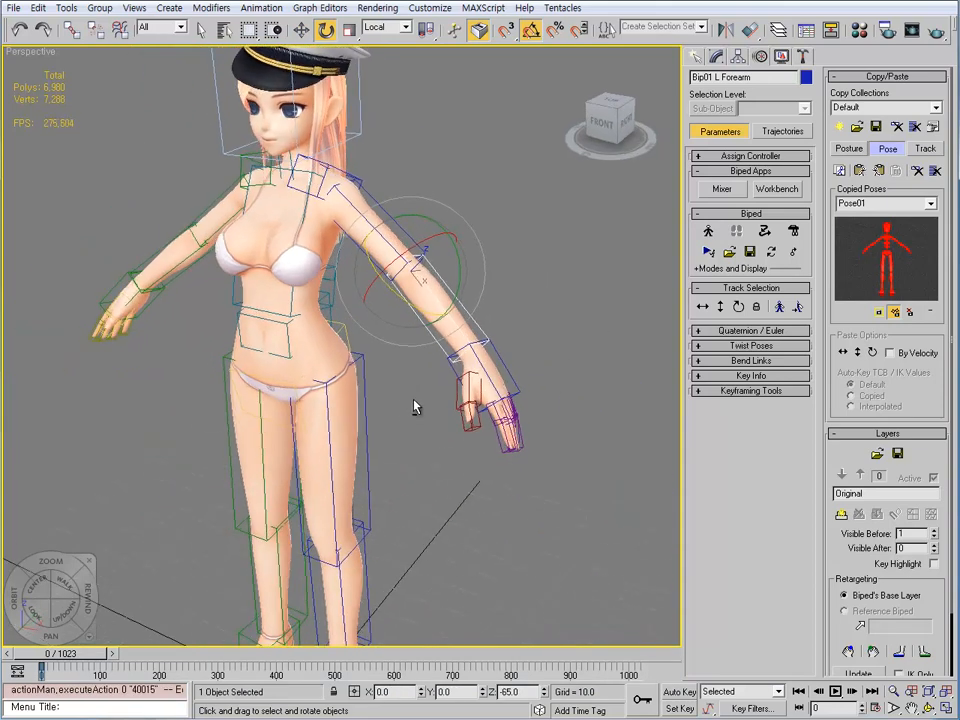
scroll(381, 344, up, 3)
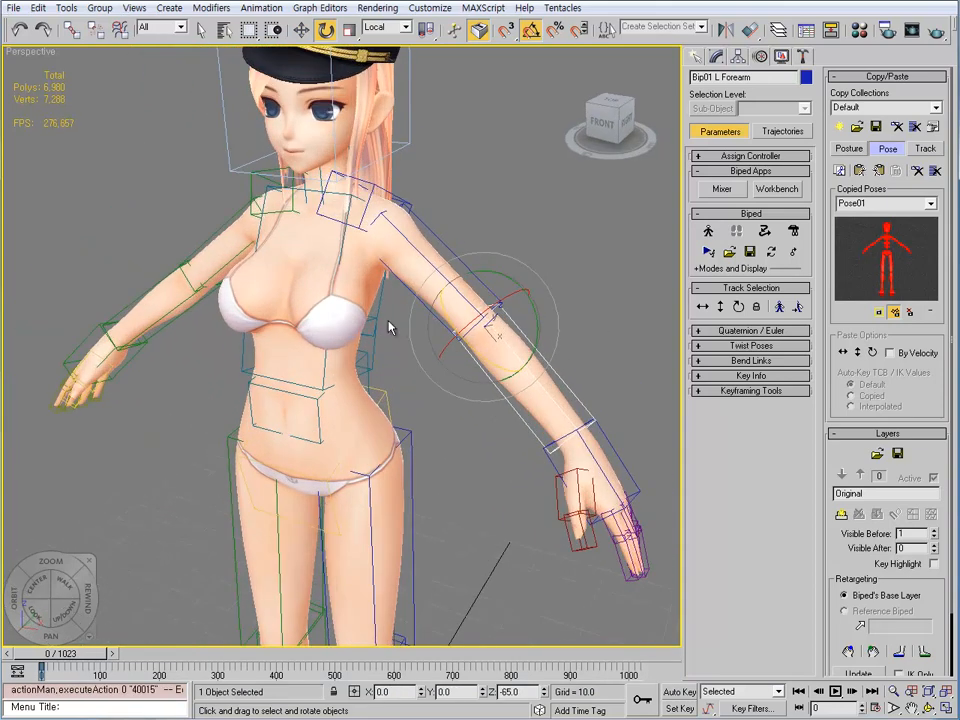
Turn on edged faces for the character meshes and select the side hair mesh.
alt+middle_drag(424, 348, 417, 407)
scroll(424, 409, up, 4)
click(434, 376)
click(402, 373)
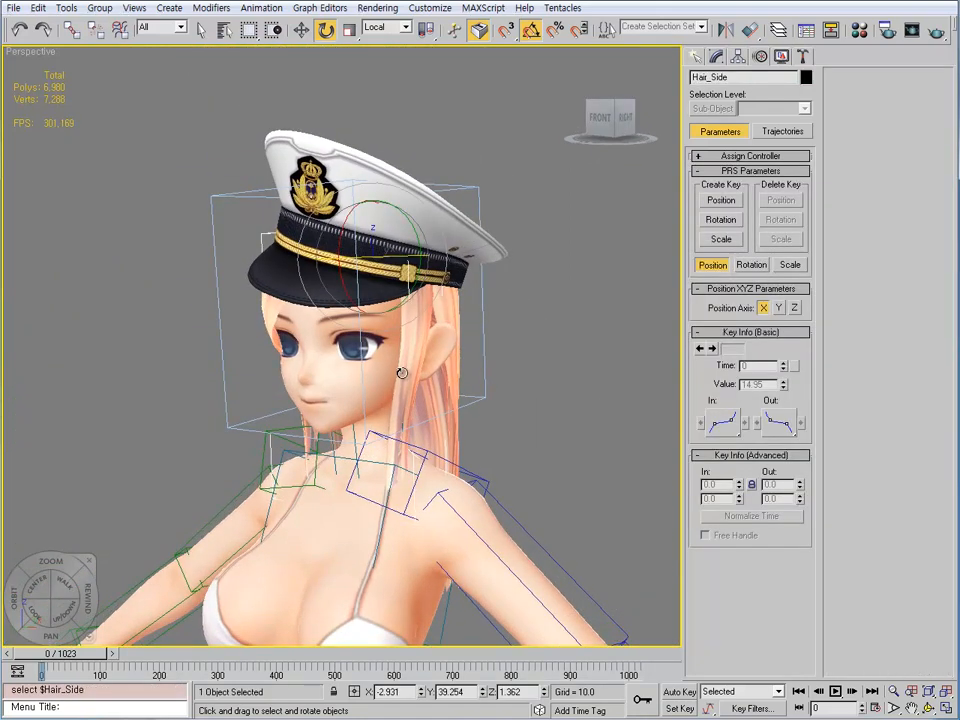
key(F4)
click(561, 400)
click(408, 371)
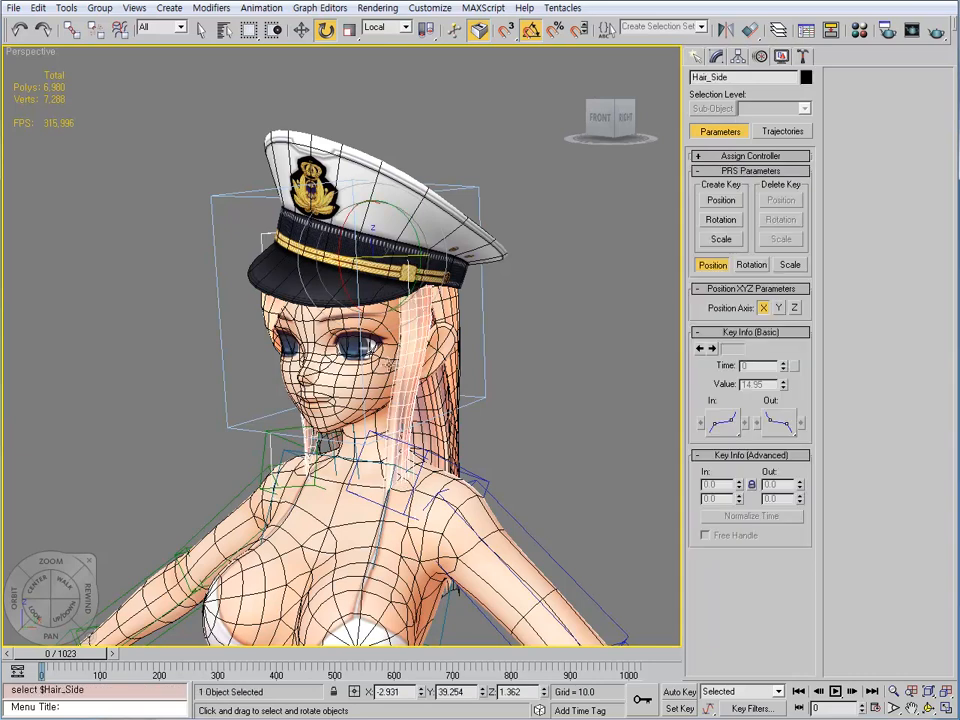
Examine the character's separate meshes by selecting the left eye, back hair, body and cap one after another.
click(355, 348)
click(355, 348)
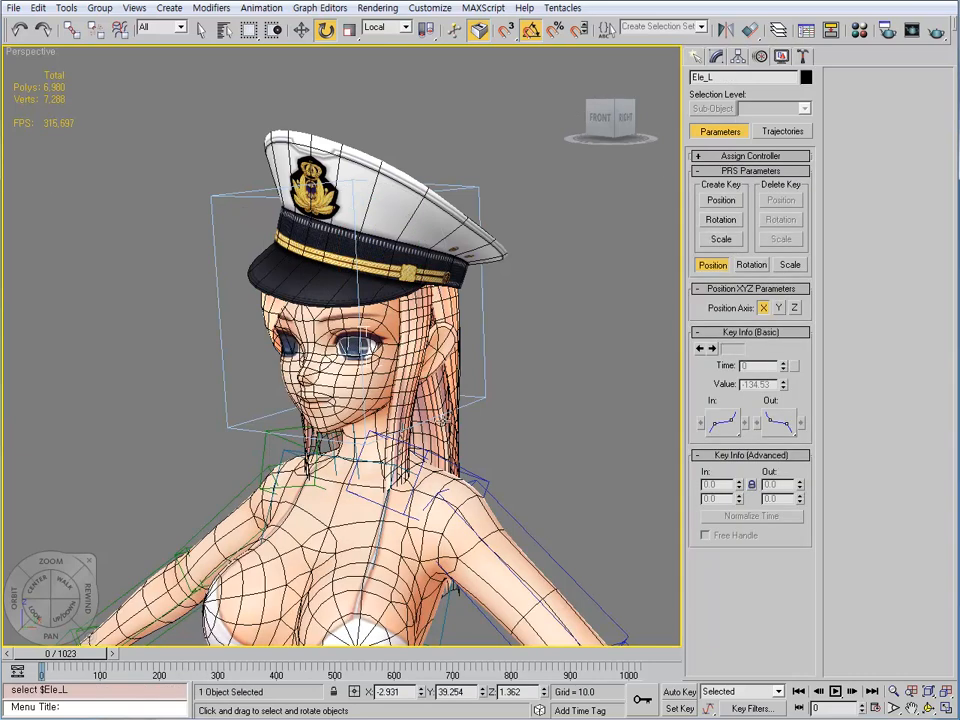
click(448, 425)
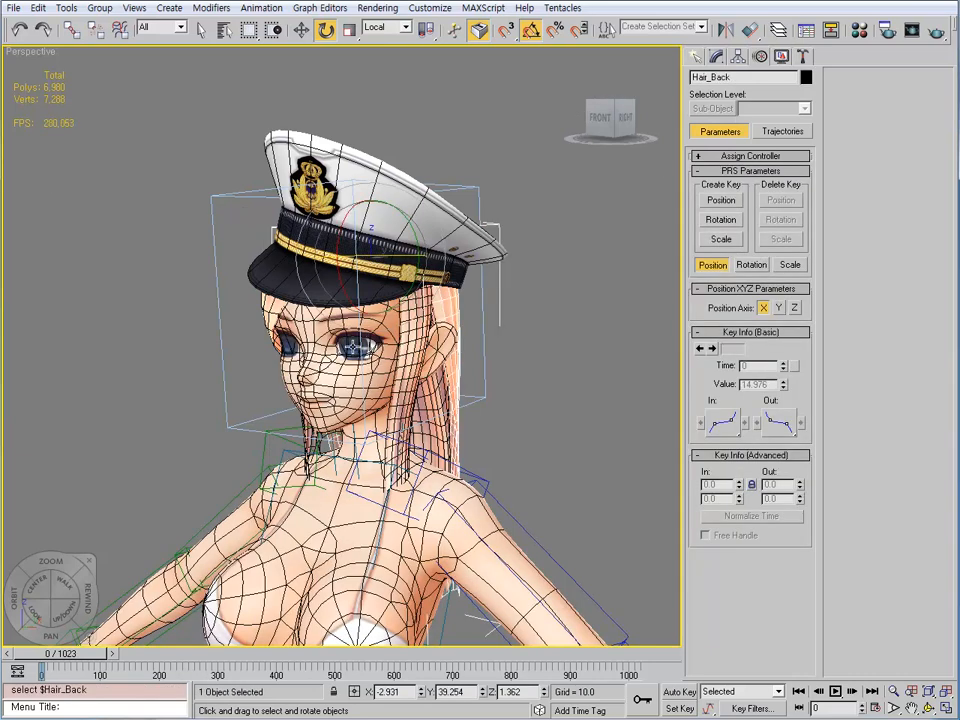
click(355, 346)
click(425, 221)
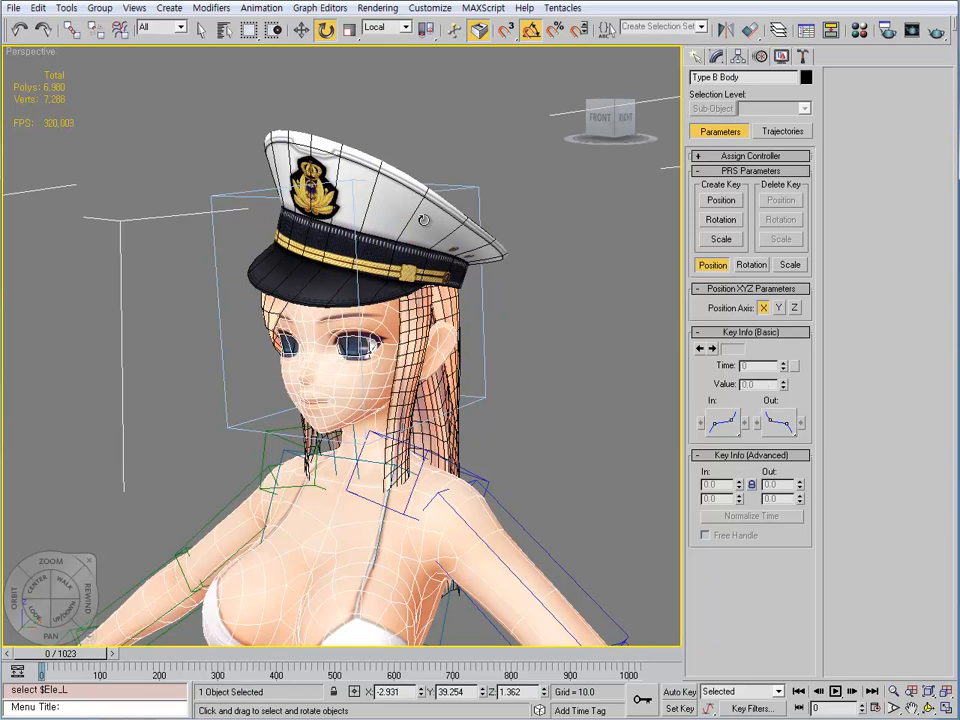
click(354, 173)
click(567, 404)
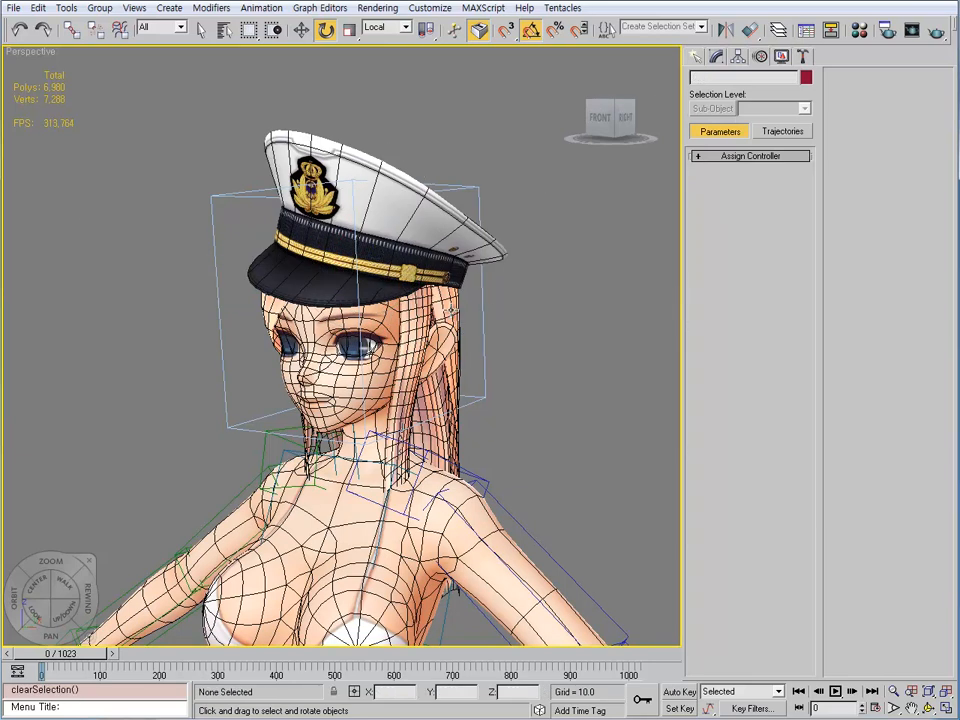
click(441, 382)
click(538, 439)
click(402, 411)
click(549, 409)
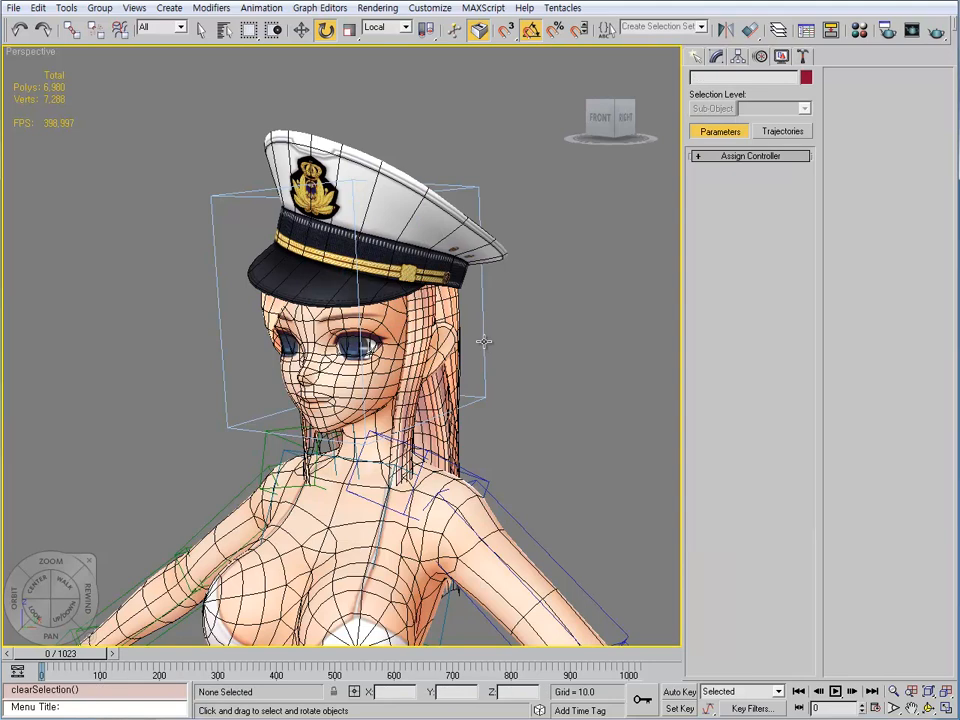
Try rotating the head bone in the local coordinate system, and undo the rotation.
click(483, 341)
middle_drag(505, 406, 473, 392)
key(e)
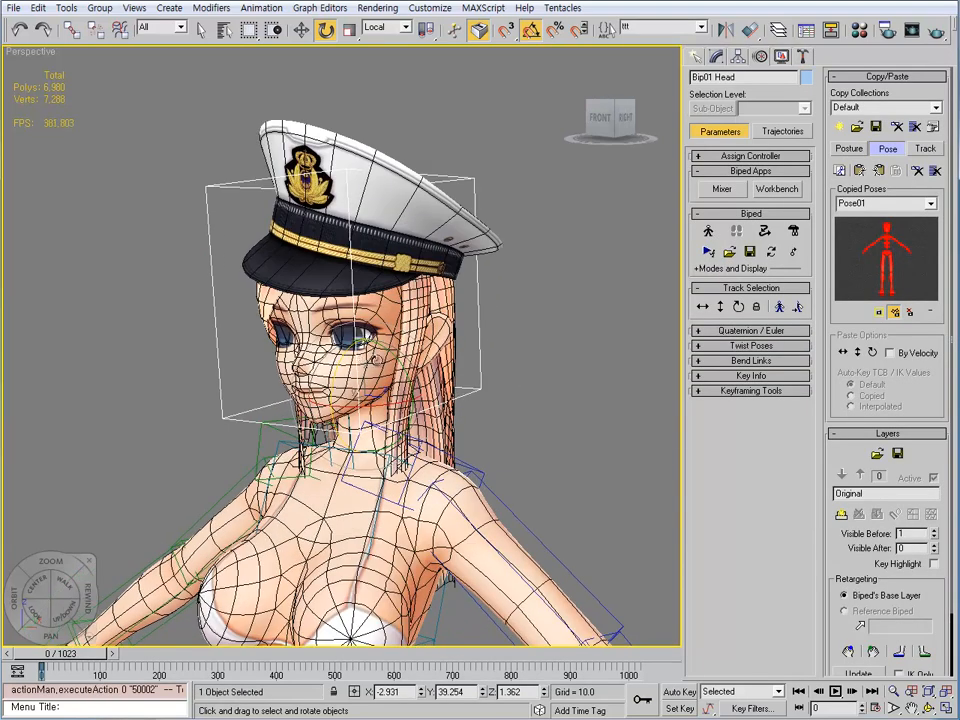
drag(388, 352, 345, 317)
key(ctrl+z)
Examine the body mesh and the head bone, including how the hair hangs over the neck and back from the side.
click(512, 336)
click(374, 306)
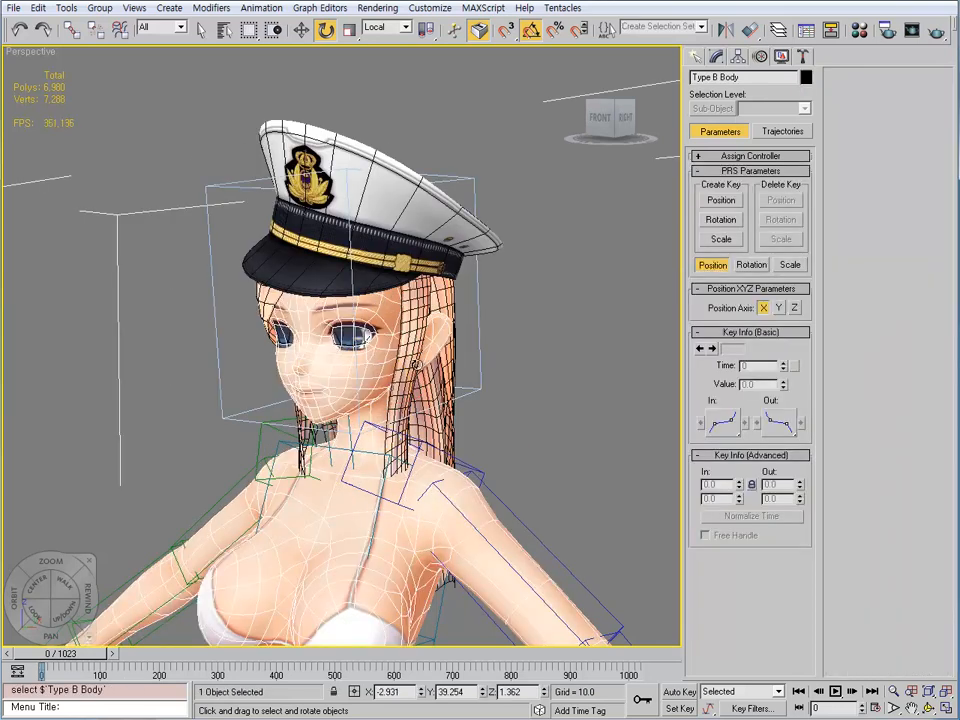
scroll(401, 373, down, 2)
alt+middle_drag(386, 388, 407, 390)
scroll(401, 373, up, 6)
scroll(401, 373, down, 4)
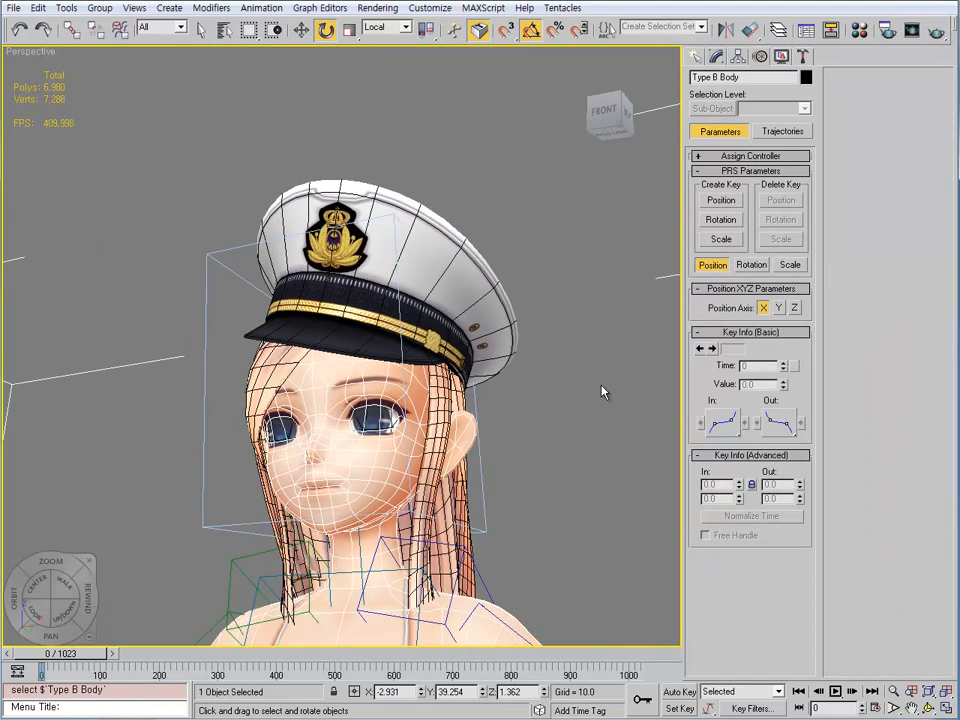
click(236, 261)
click(231, 253)
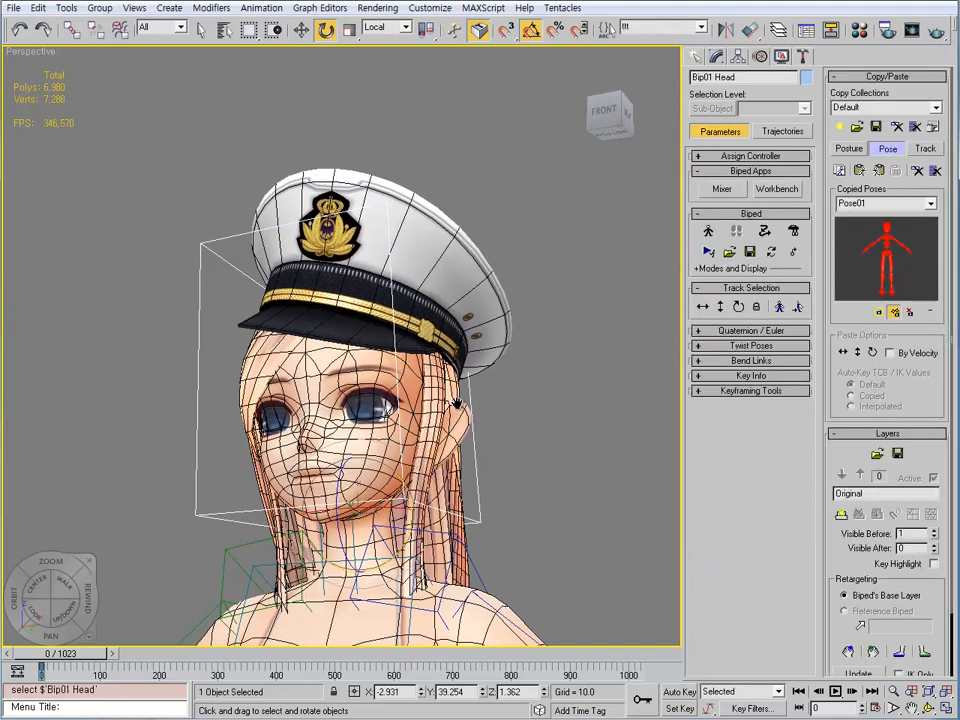
scroll(454, 403, down, 5)
alt+middle_drag(467, 347, 303, 427)
scroll(305, 425, up, 4)
alt+middle_drag(322, 290, 353, 229)
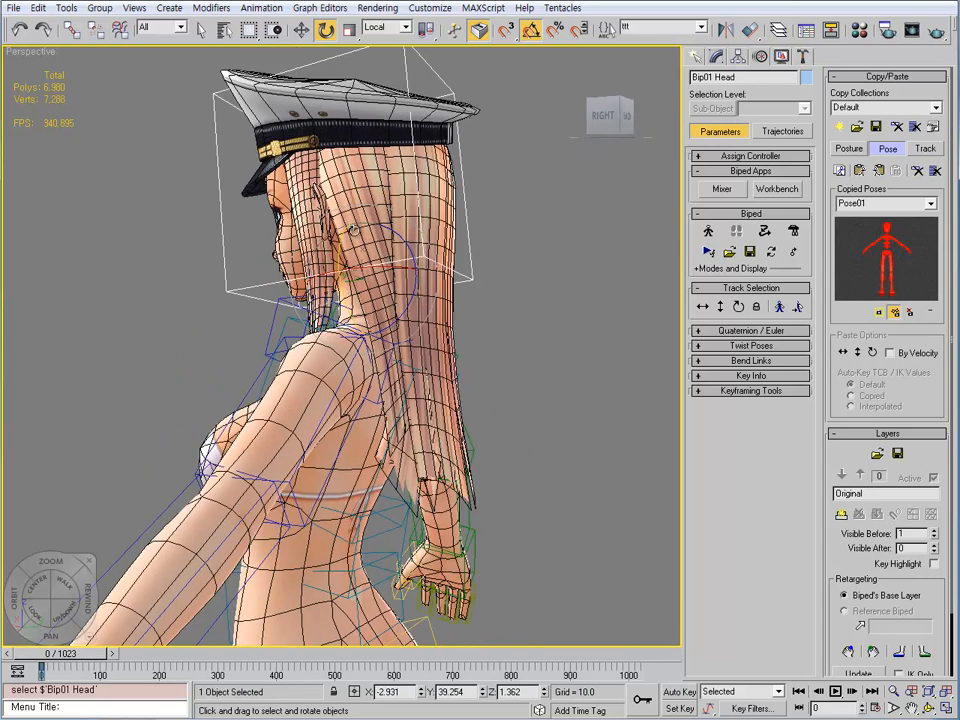
alt+middle_drag(507, 480, 511, 437)
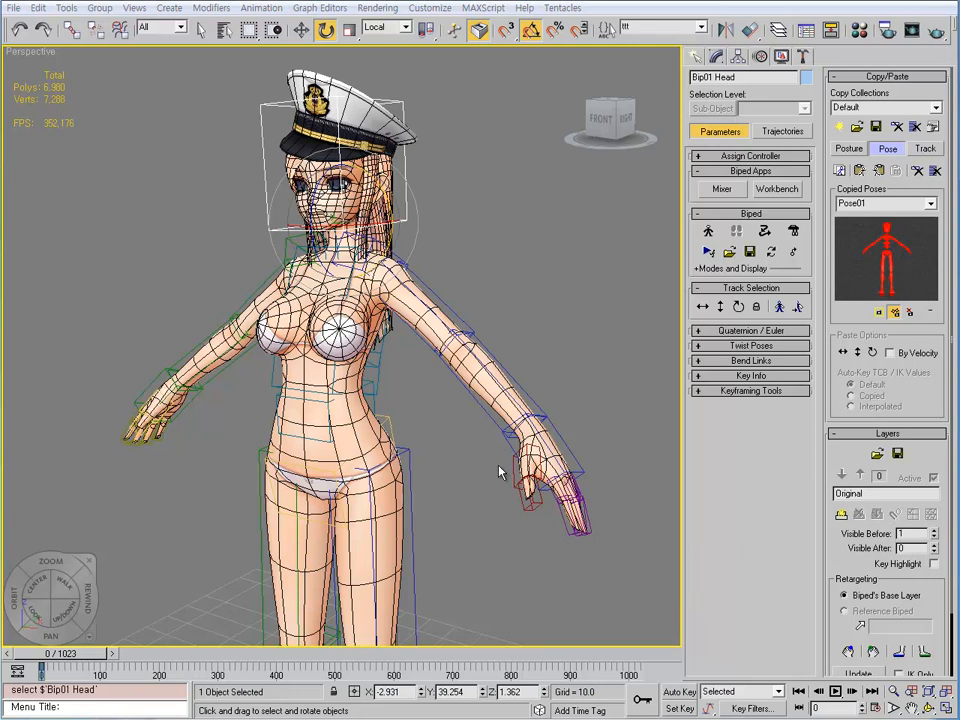
Hide the Mesh and Hair_Mesh layers so that the bones remain on display.
scroll(498, 466, down, 1)
middle_drag(400, 408, 392, 328)
scroll(396, 418, down, 2)
middle_drag(401, 438, 414, 408)
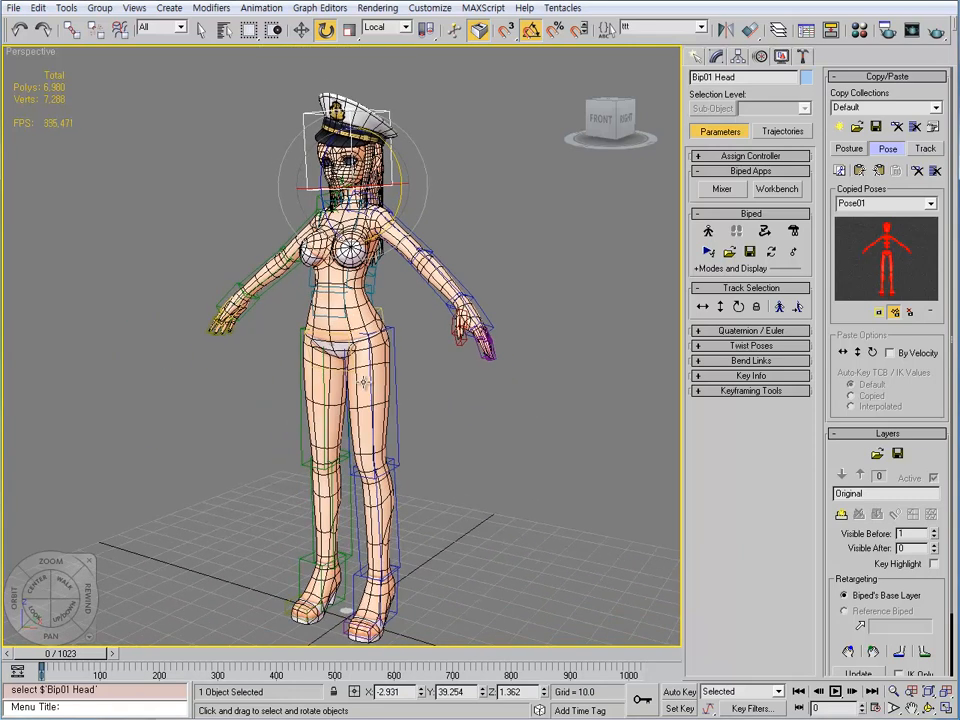
key(l)
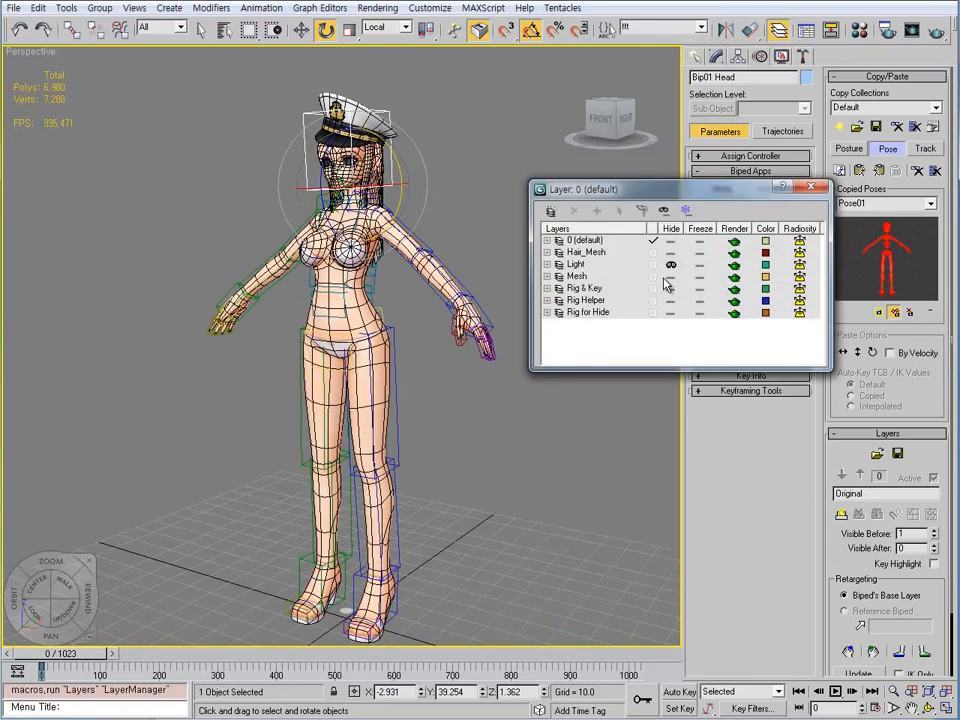
click(669, 276)
click(670, 253)
key(l)
middle_drag(400, 391, 407, 370)
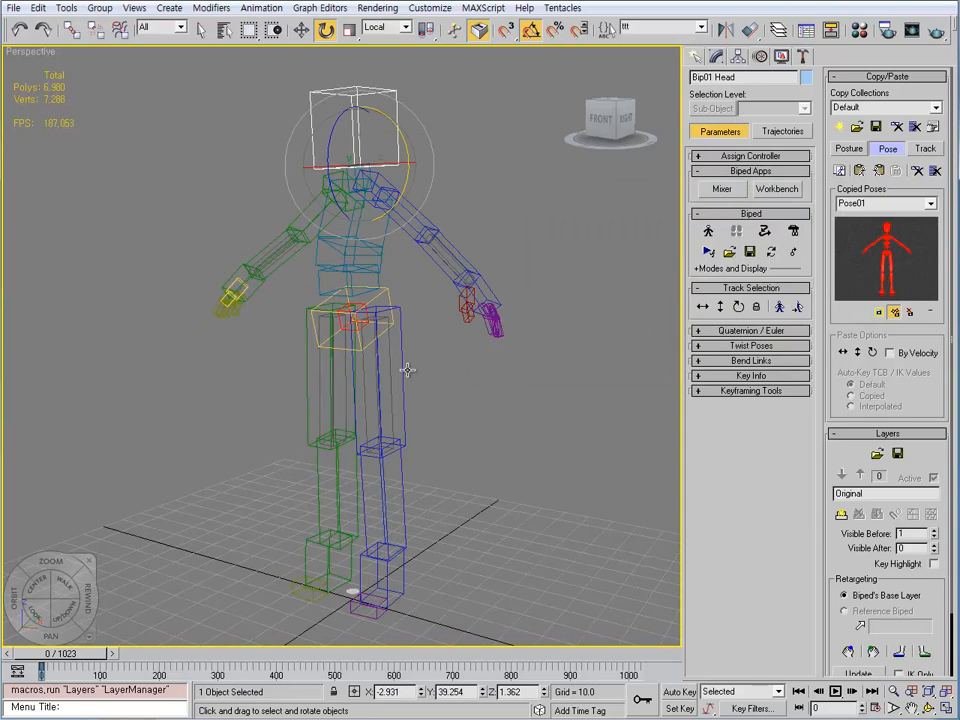
click(169, 92)
drag(169, 92, 551, 628)
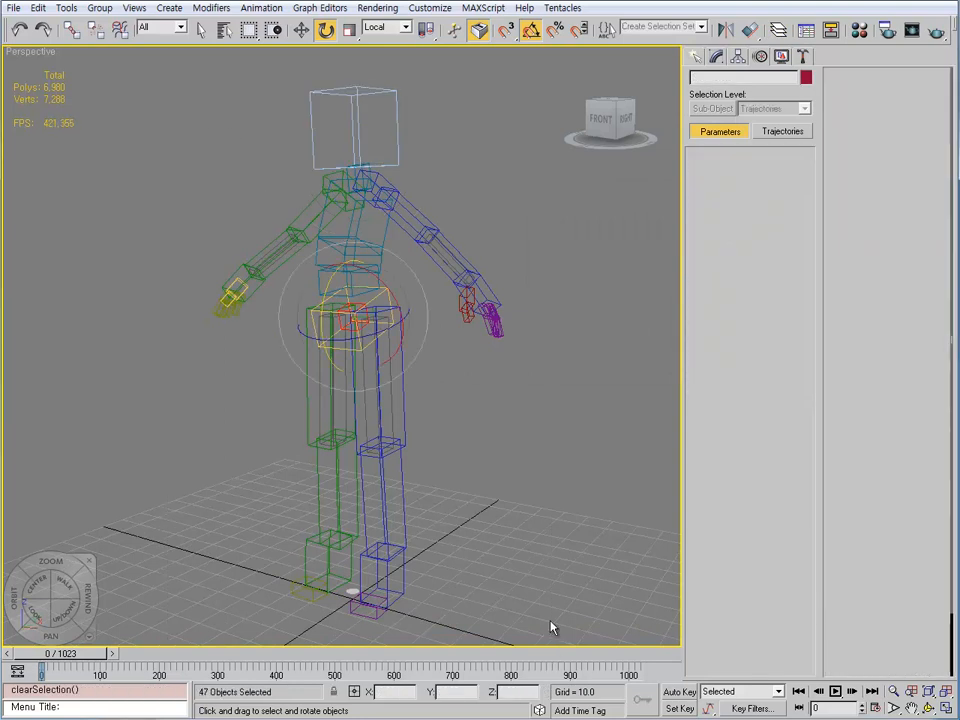
click(497, 526)
click(390, 395)
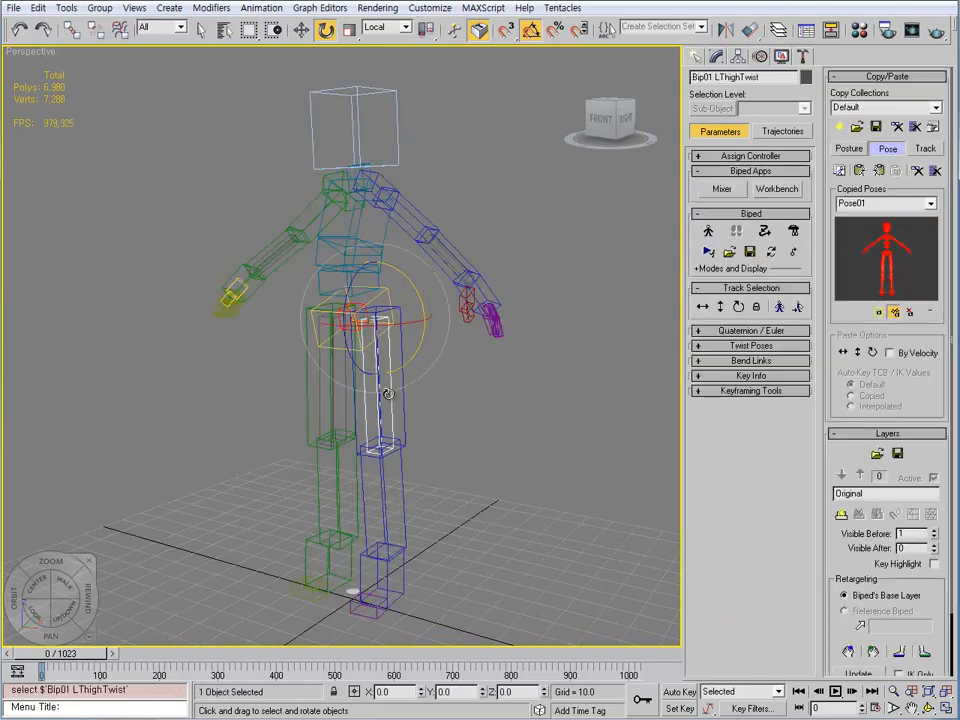
click(520, 486)
Select all bones of the rig except the Bip01 root at the pelvis.
drag(176, 66, 583, 632)
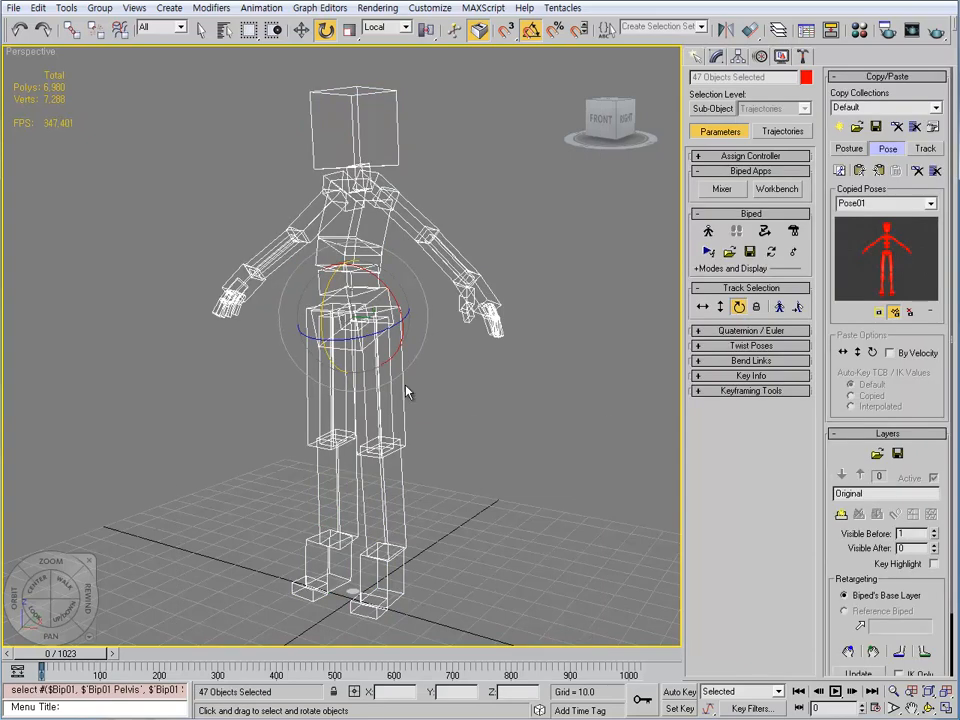
scroll(368, 305, up, 6)
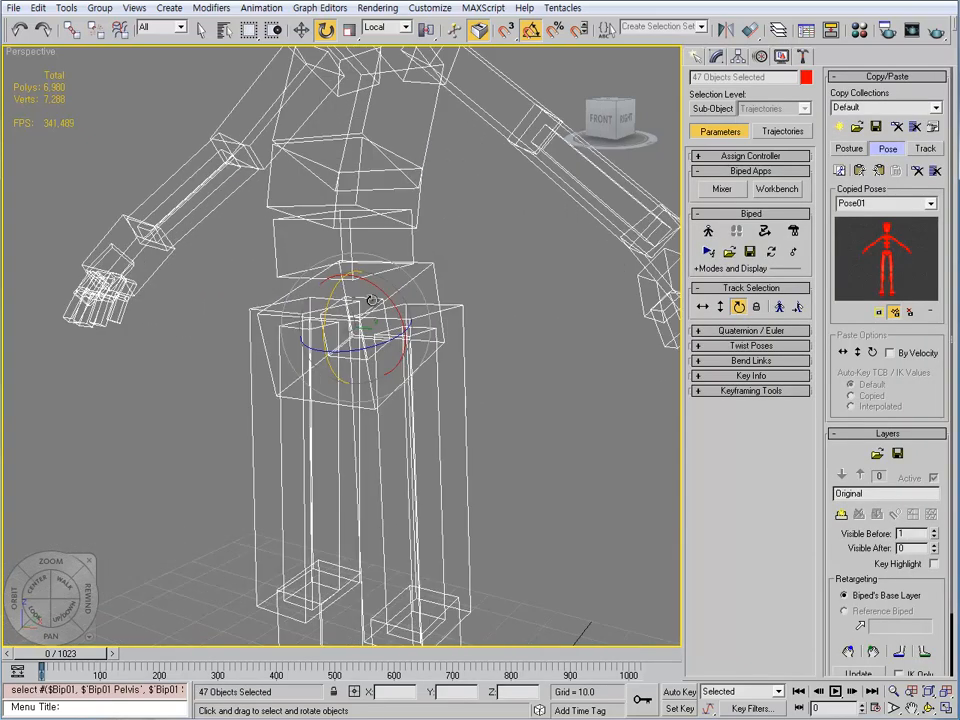
key(q)
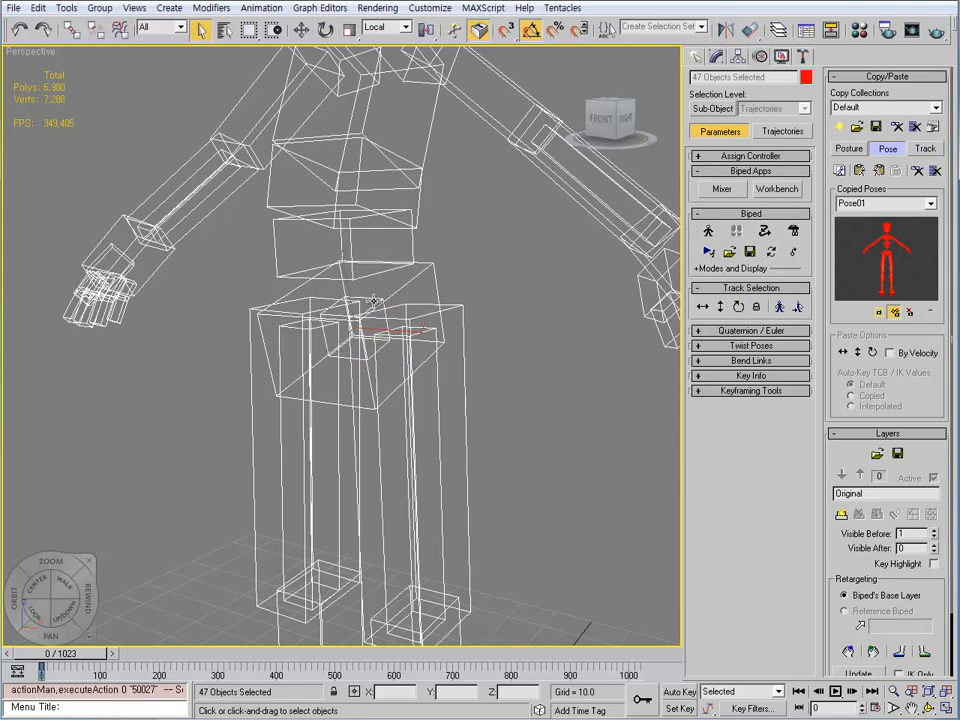
alt+click(372, 298)
scroll(475, 364, down, 5)
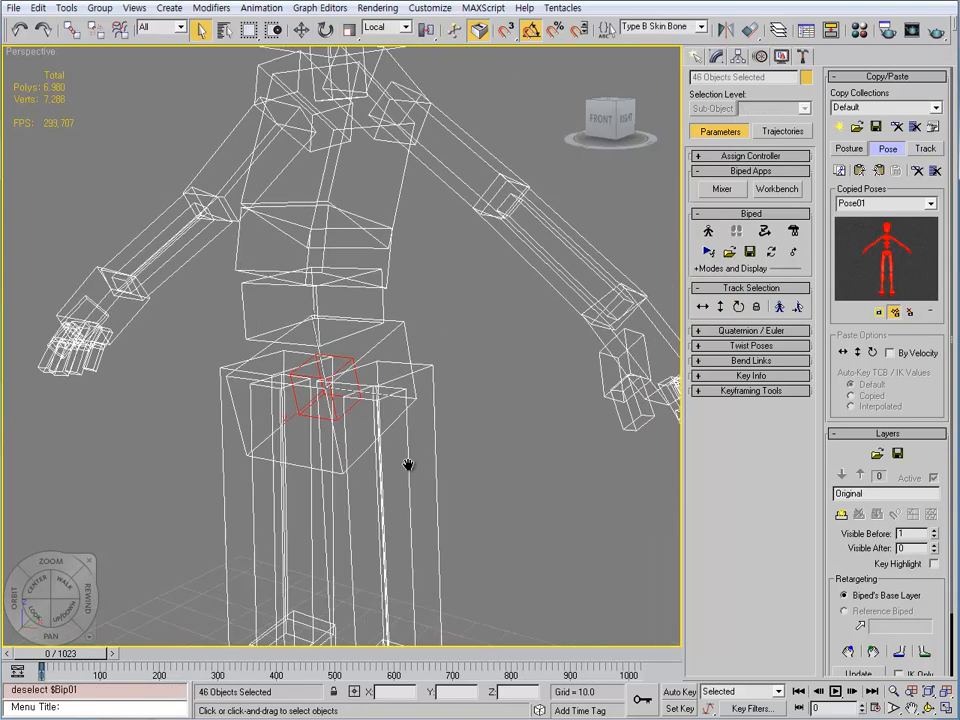
alt+middle_drag(474, 418, 415, 376)
scroll(415, 376, down, 6)
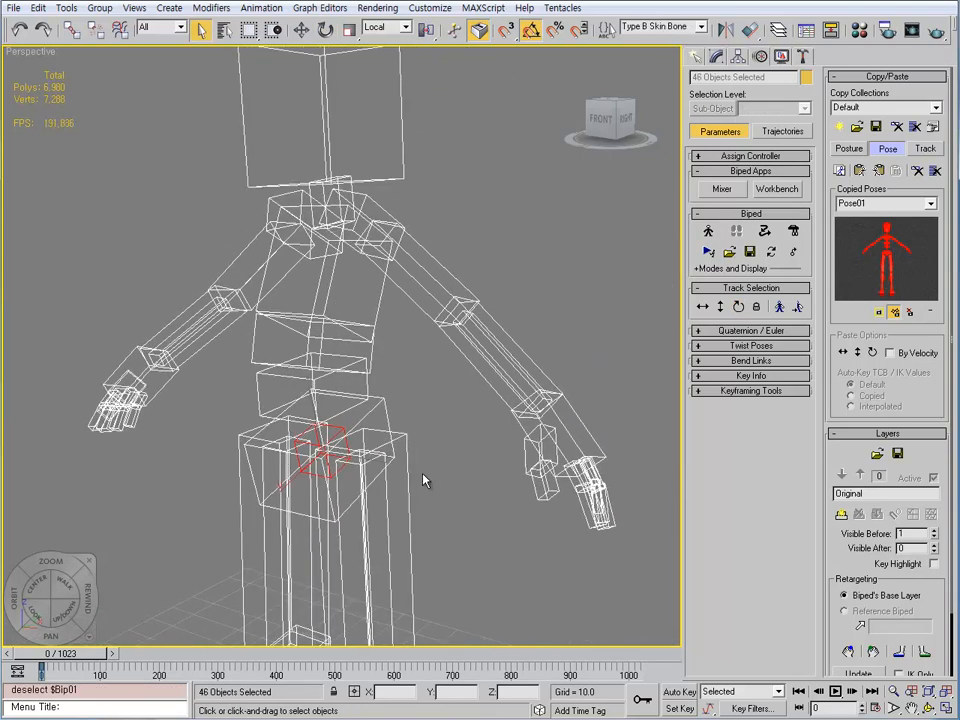
middle_drag(528, 108, 530, 143)
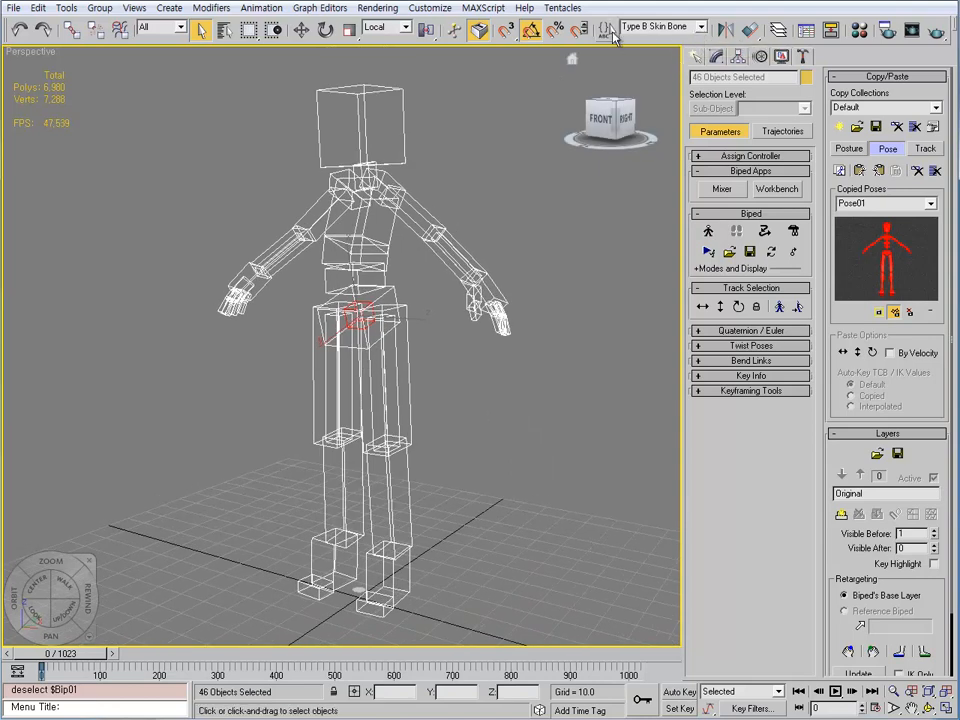
Check the named selection sets, clear the selection and recall the bones with the SkinBone set.
click(606, 29)
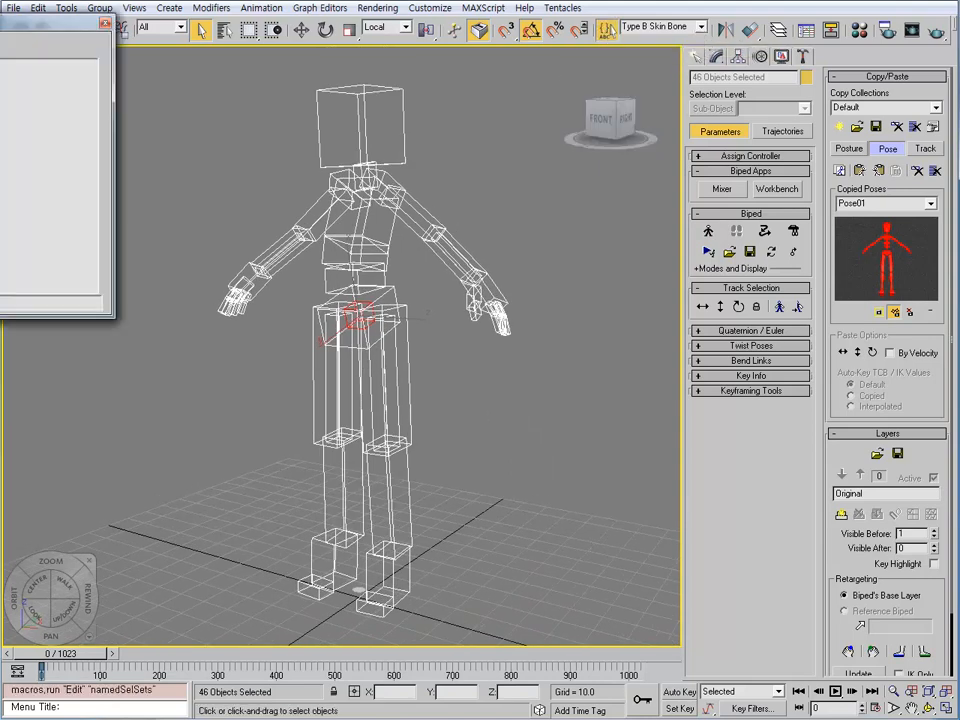
click(105, 22)
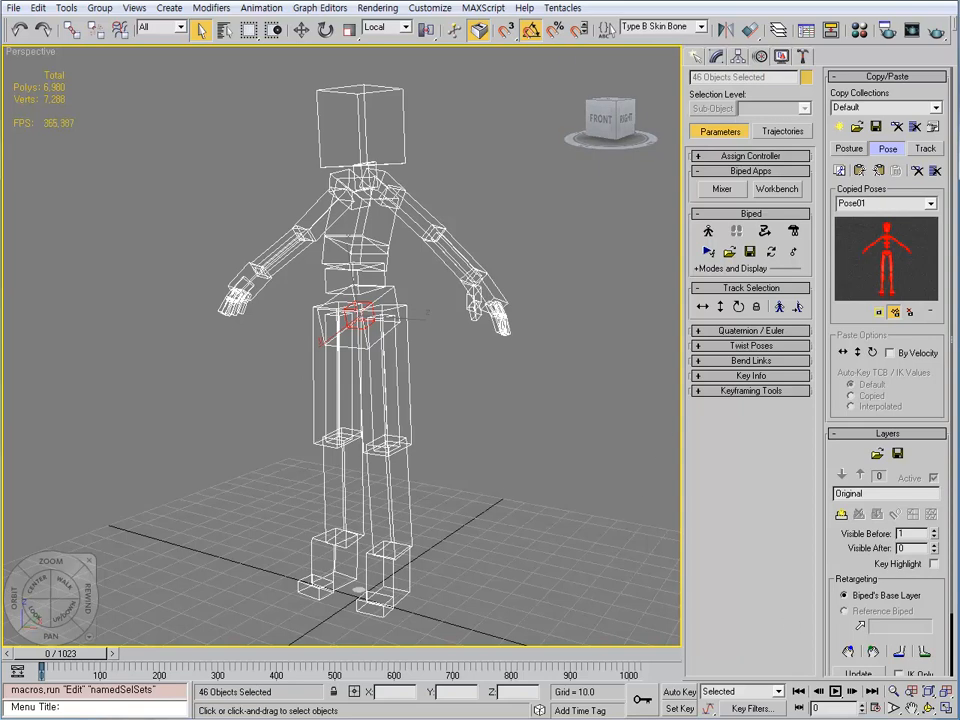
key(ctrl+d)
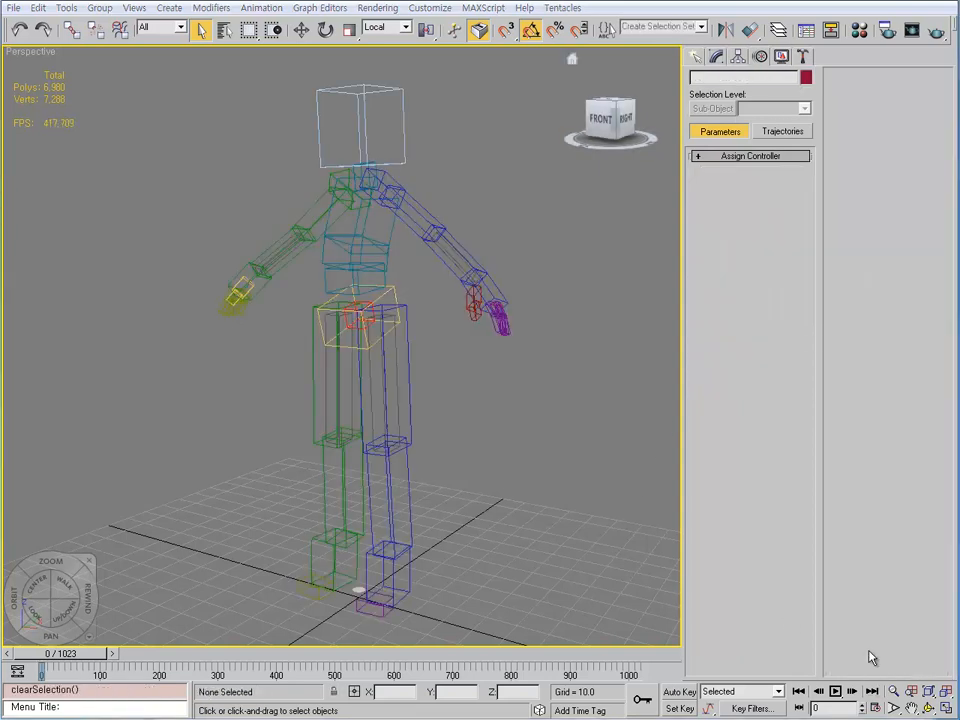
click(675, 28)
click(656, 40)
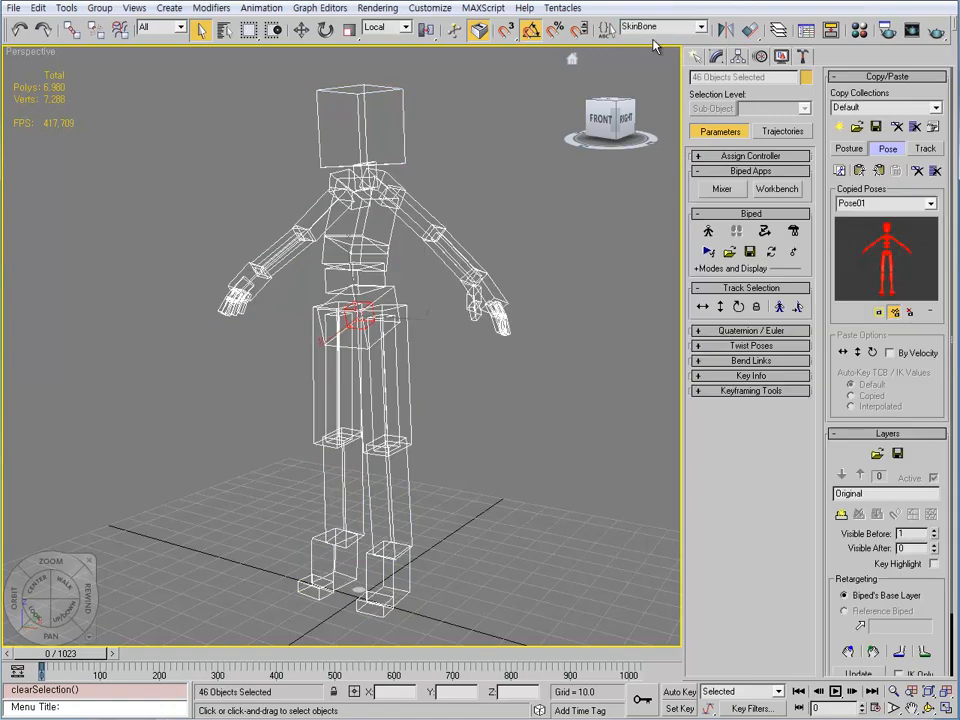
Clear the selection and unhide the Mesh and Hair_Mesh layers to show the character over the rig.
click(503, 371)
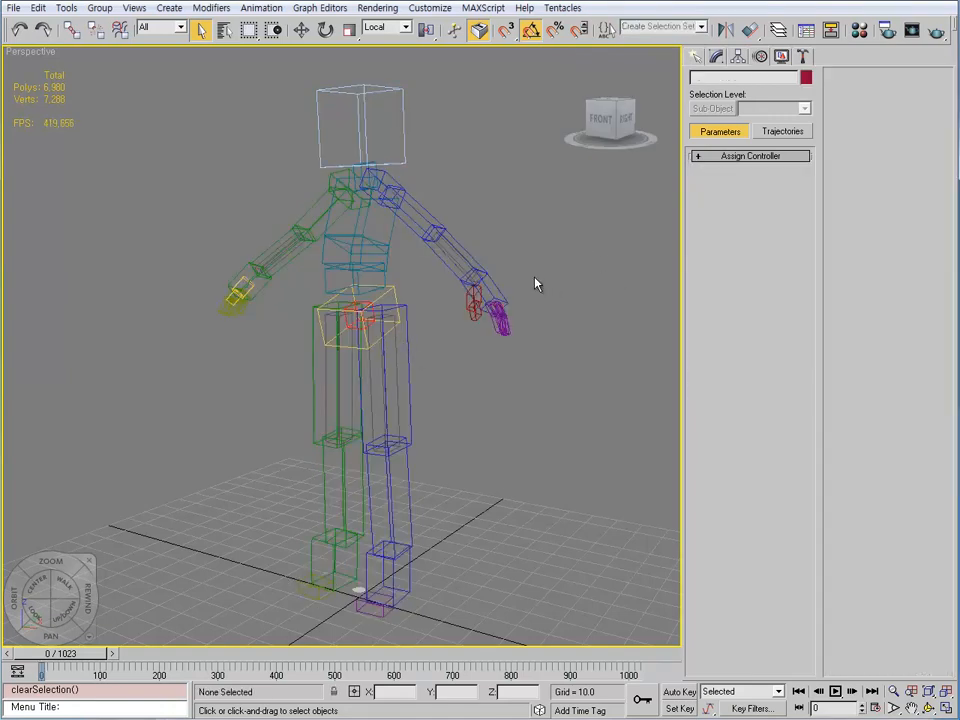
key(l)
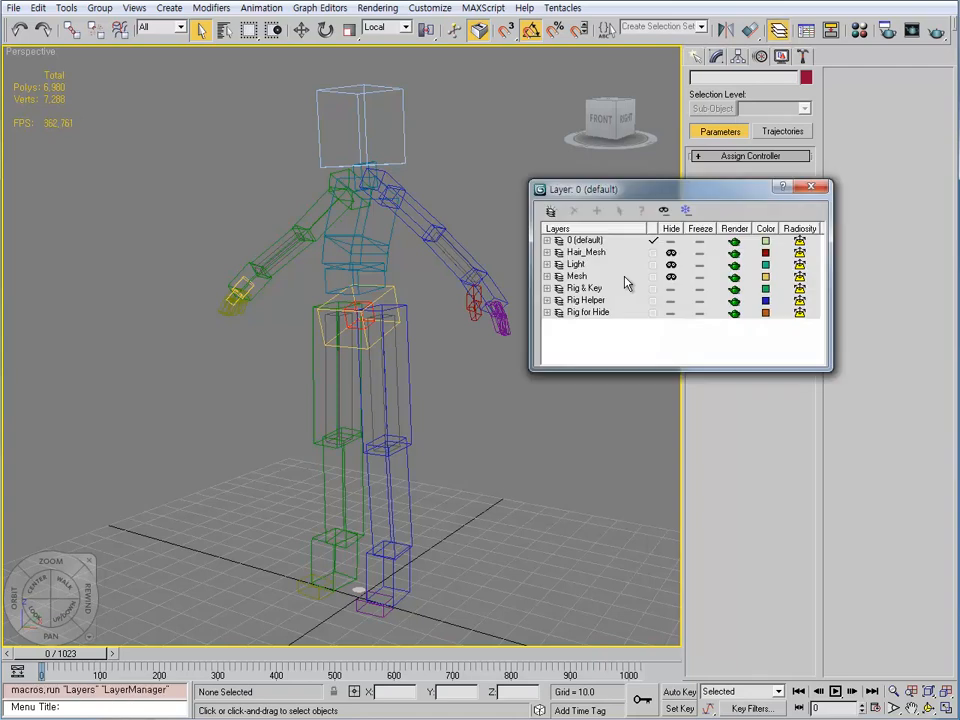
click(670, 277)
click(671, 253)
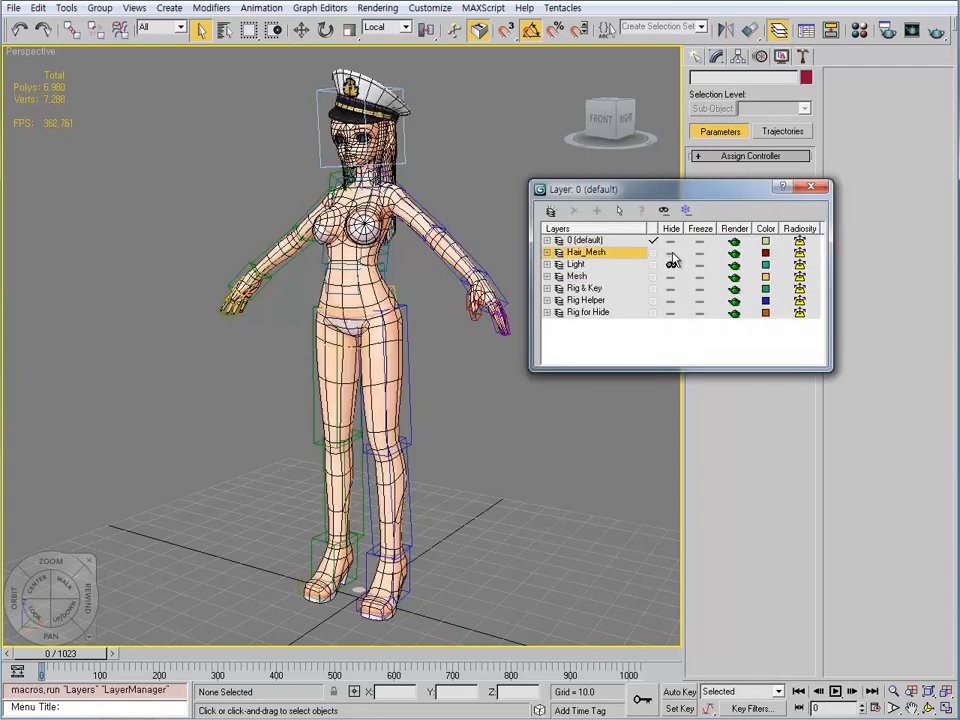
click(818, 190)
Select the Type B Body mesh and display its modifier stack.
alt+middle_drag(446, 315, 418, 343)
click(403, 236)
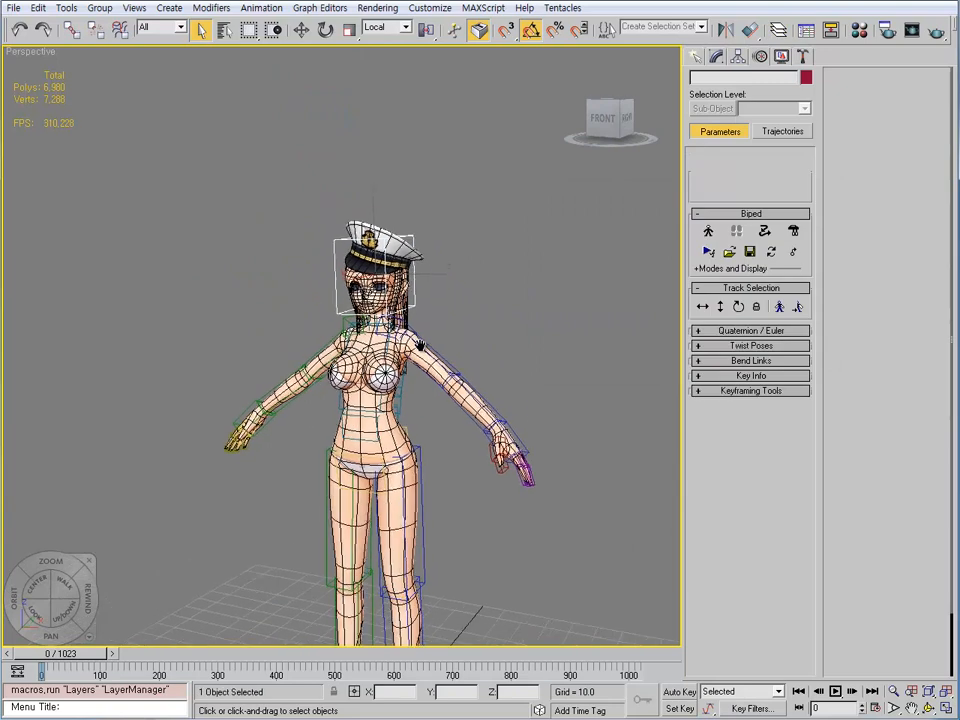
scroll(418, 343, up, 3)
click(431, 395)
middle_drag(426, 480, 462, 359)
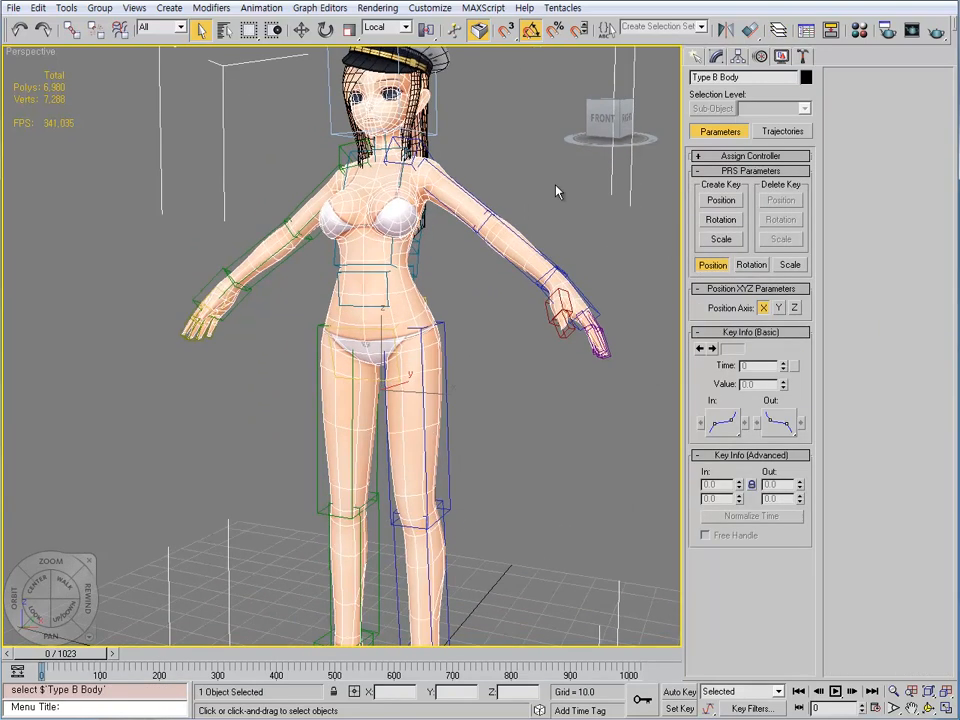
click(716, 56)
click(765, 97)
click(765, 97)
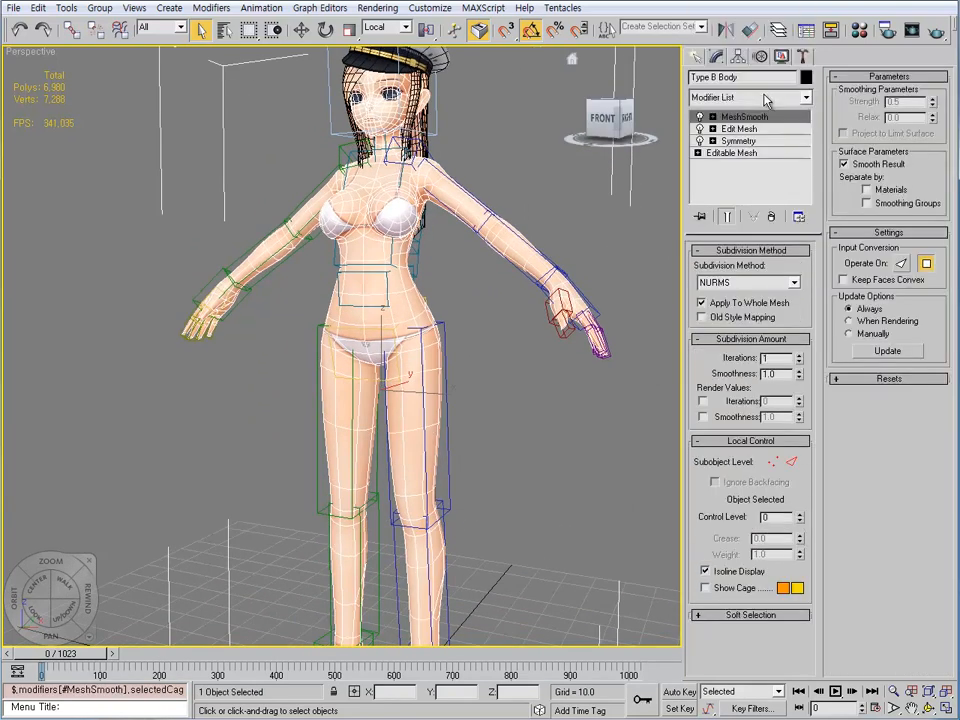
Examine how the smoothed body mesh fits the bones, from the upper body and arms down to the legs and feet.
middle_drag(454, 246, 448, 362)
scroll(447, 310, up, 3)
middle_drag(468, 258, 393, 395)
scroll(435, 268, up, 5)
middle_drag(435, 268, 258, 376)
scroll(373, 260, down, 2)
key(z)
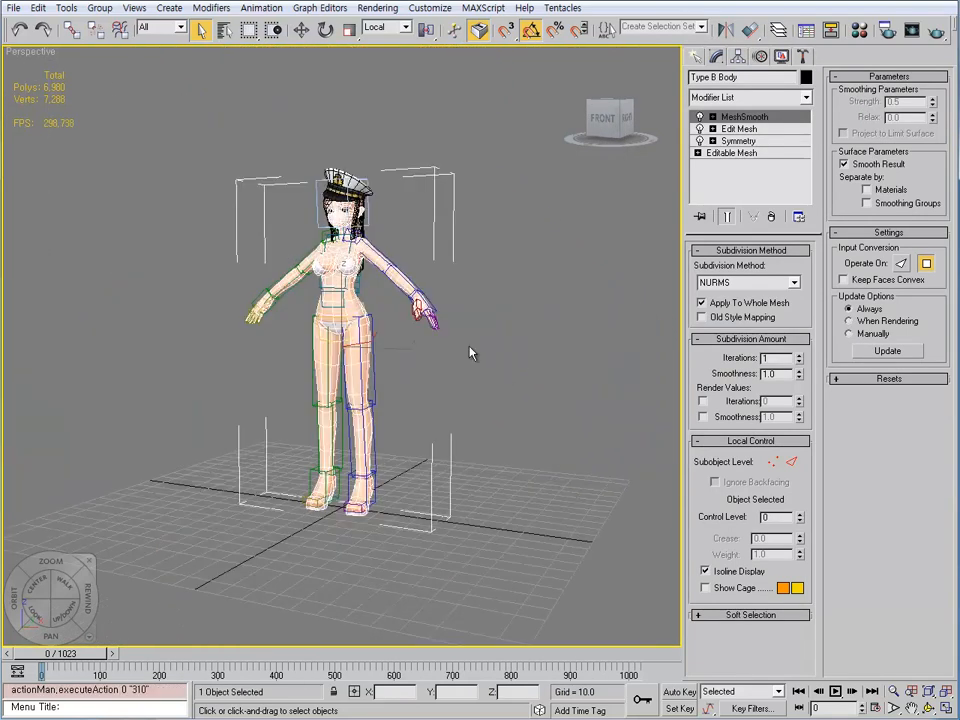
scroll(466, 155, up, 6)
scroll(431, 272, up, 10)
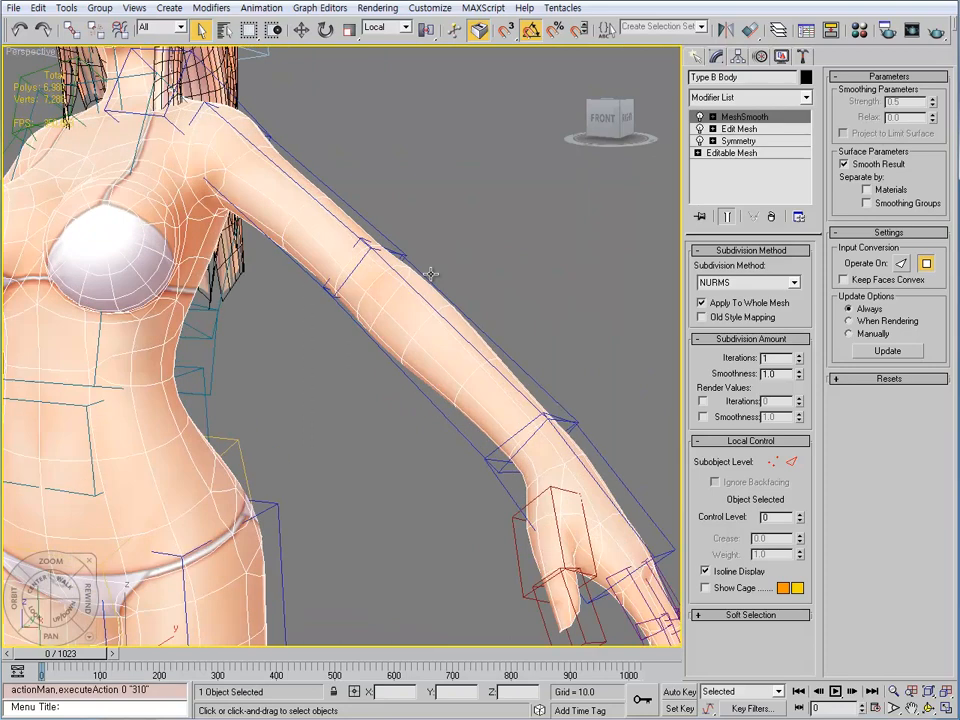
scroll(540, 200, down, 10)
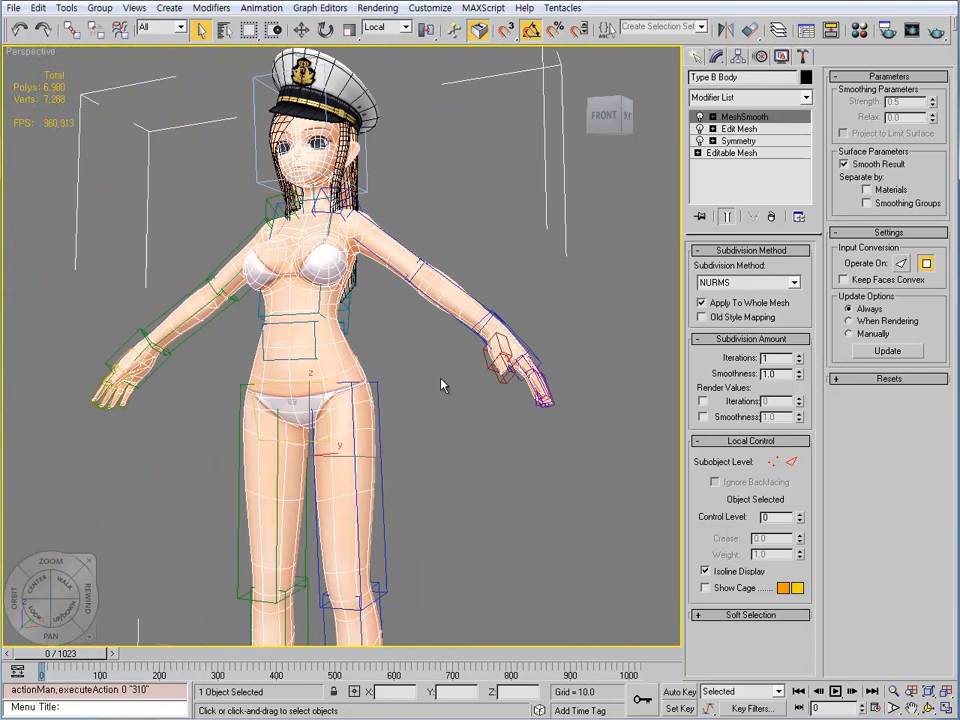
middle_drag(444, 384, 495, 262)
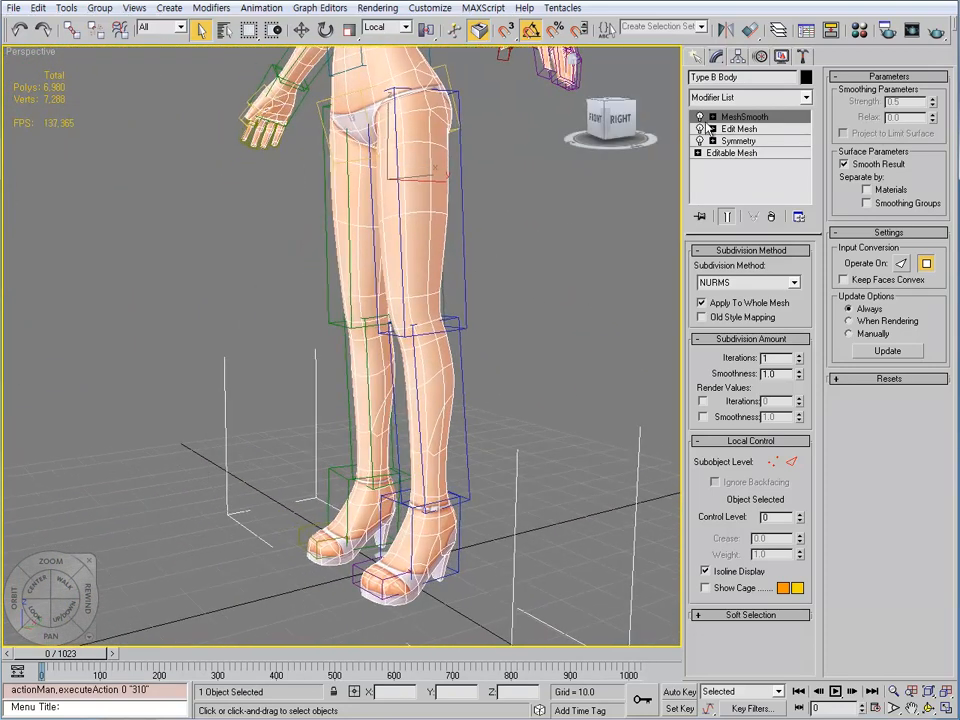
Disable the body's MeshSmooth, Edit Mesh and Symmetry modifiers and inspect the half model at the Editable Mesh level.
click(699, 129)
alt+middle_drag(640, 250, 681, 214)
click(558, 368)
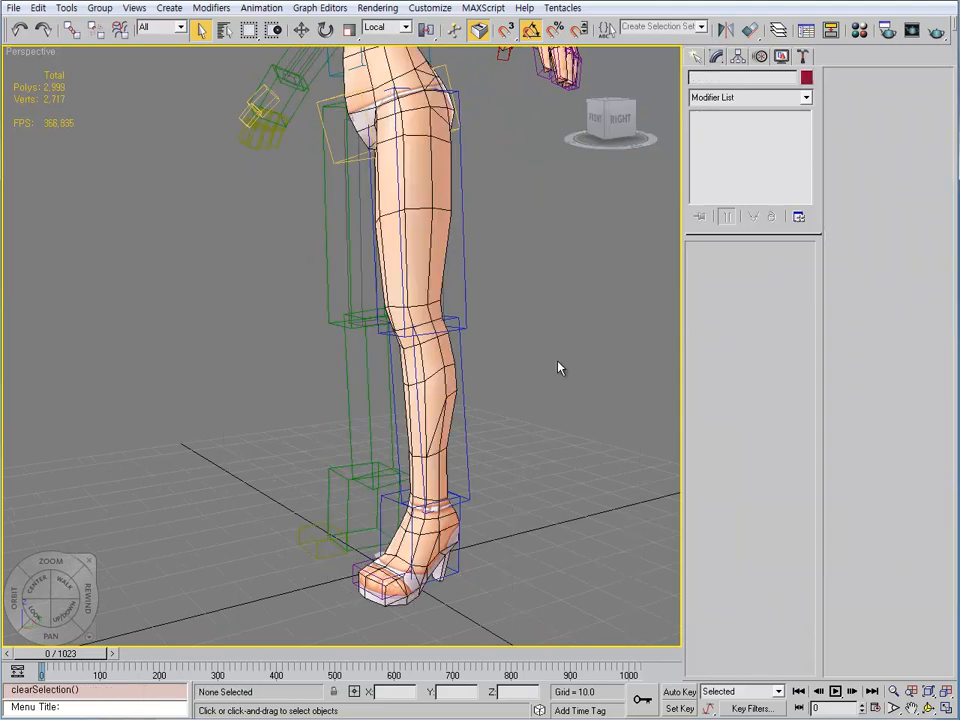
click(434, 255)
alt+middle_drag(434, 255, 472, 288)
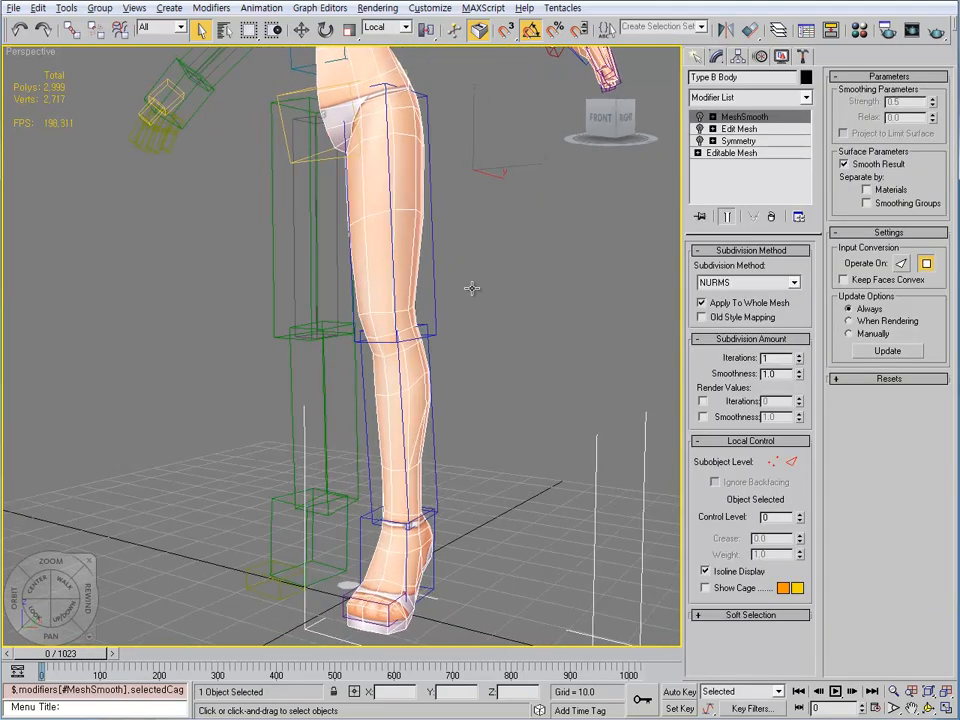
click(745, 153)
alt+middle_drag(606, 285, 450, 285)
middle_drag(424, 242, 415, 347)
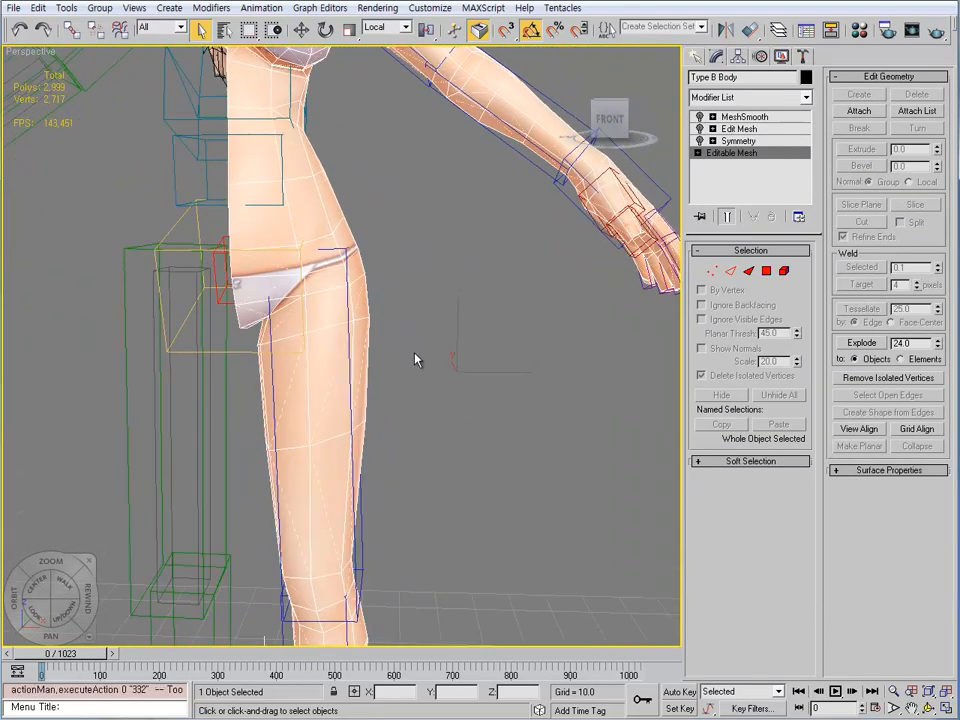
middle_drag(501, 306, 461, 350)
scroll(461, 349, up, 2)
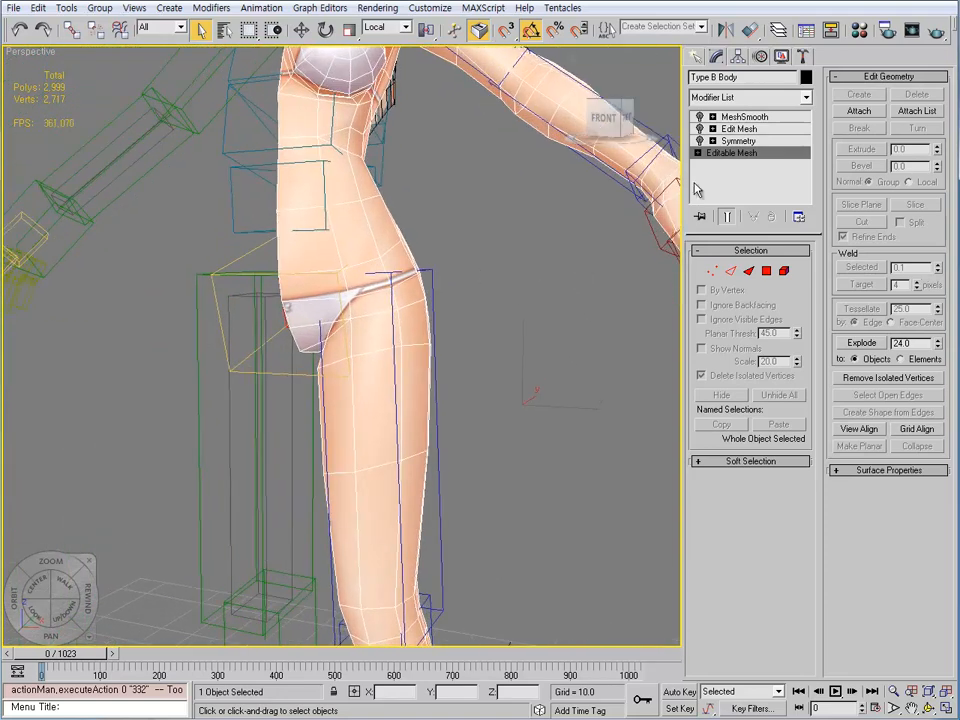
Re-enable the body's Symmetry, Edit Mesh and MeshSmooth modifiers, working up the stack.
click(701, 141)
middle_drag(404, 319, 418, 283)
scroll(417, 300, down, 3)
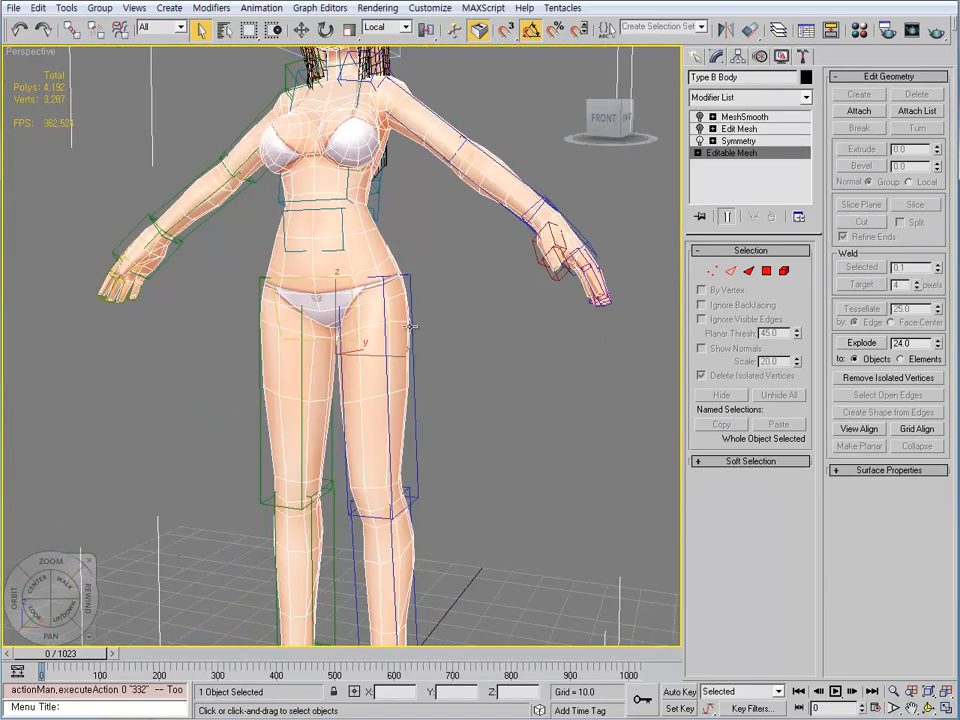
middle_drag(418, 334, 430, 314)
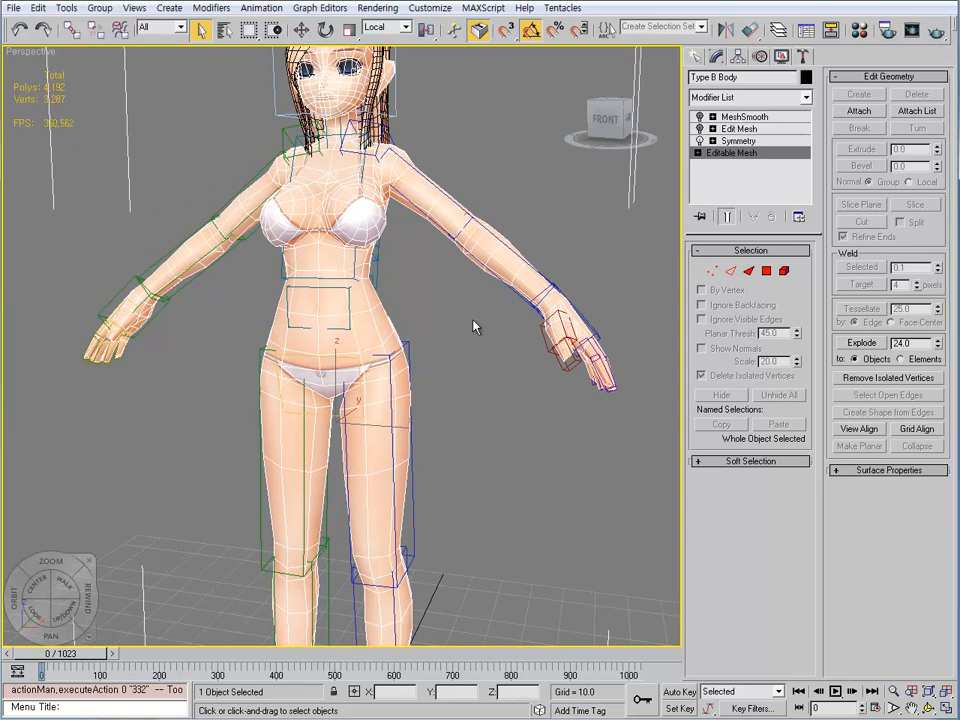
click(736, 129)
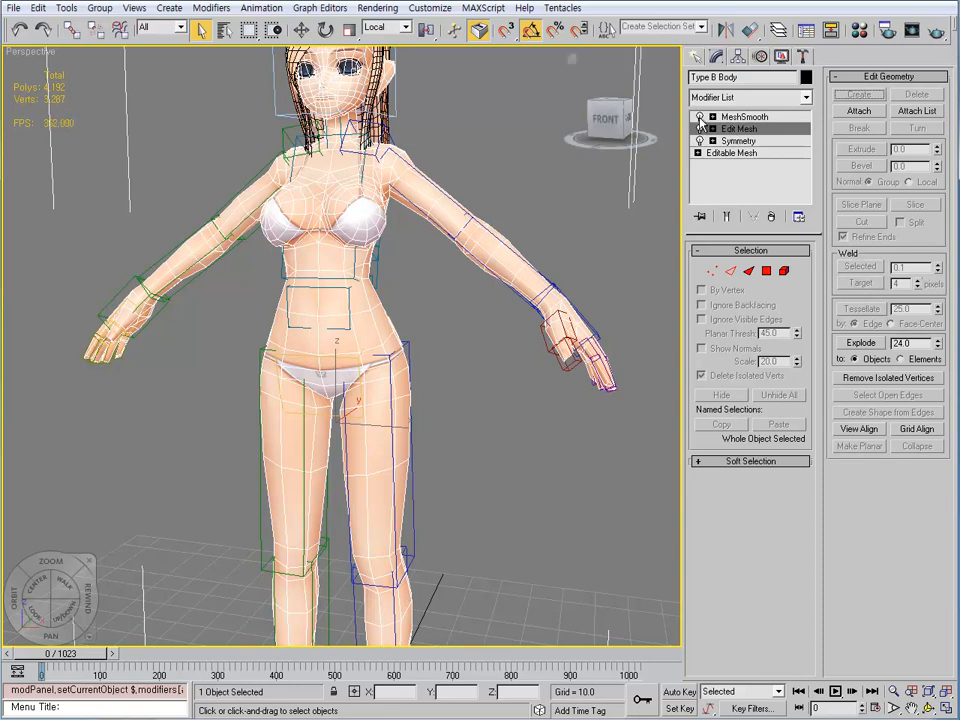
click(743, 118)
Examine the smoothed body mesh closely around the chest, armpit, arms and hips, including its subdivided edges.
scroll(403, 300, up, 5)
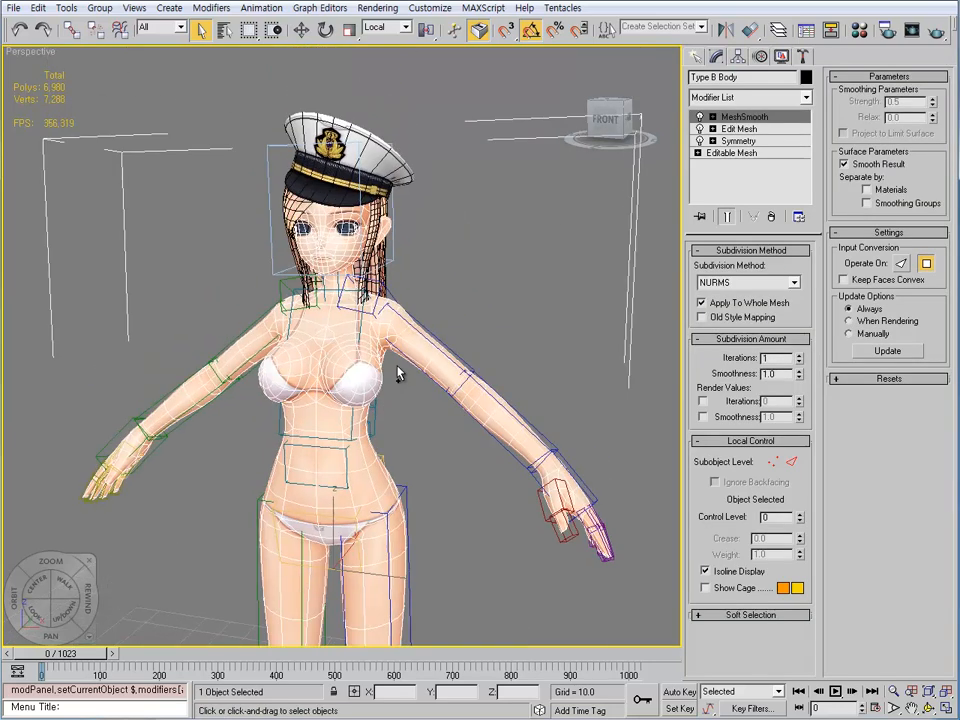
middle_drag(439, 382, 393, 354)
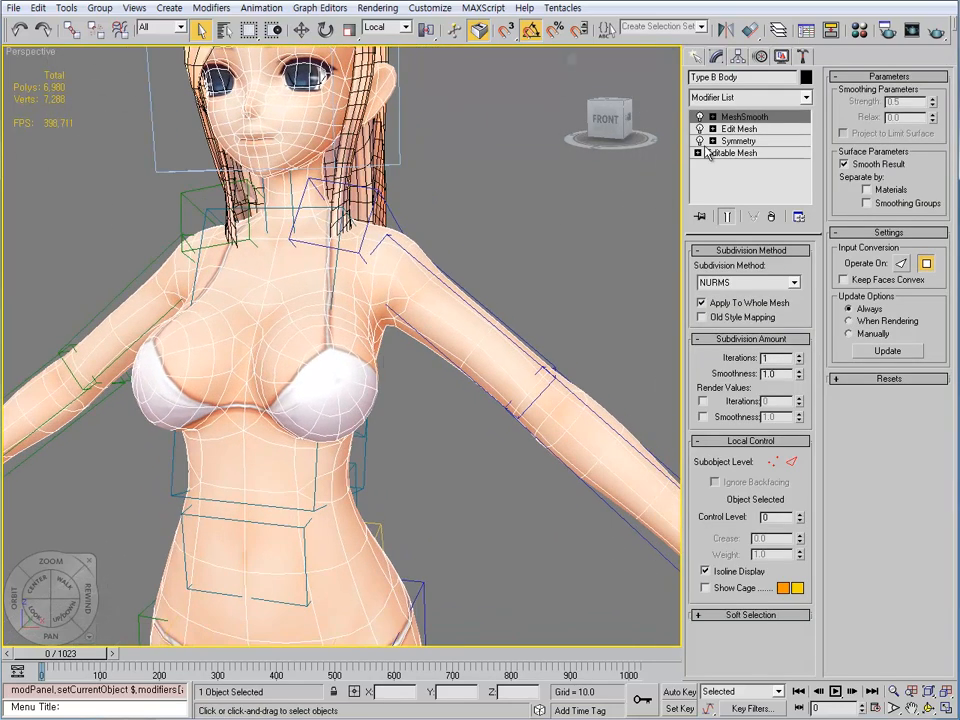
alt+middle_drag(490, 312, 443, 328)
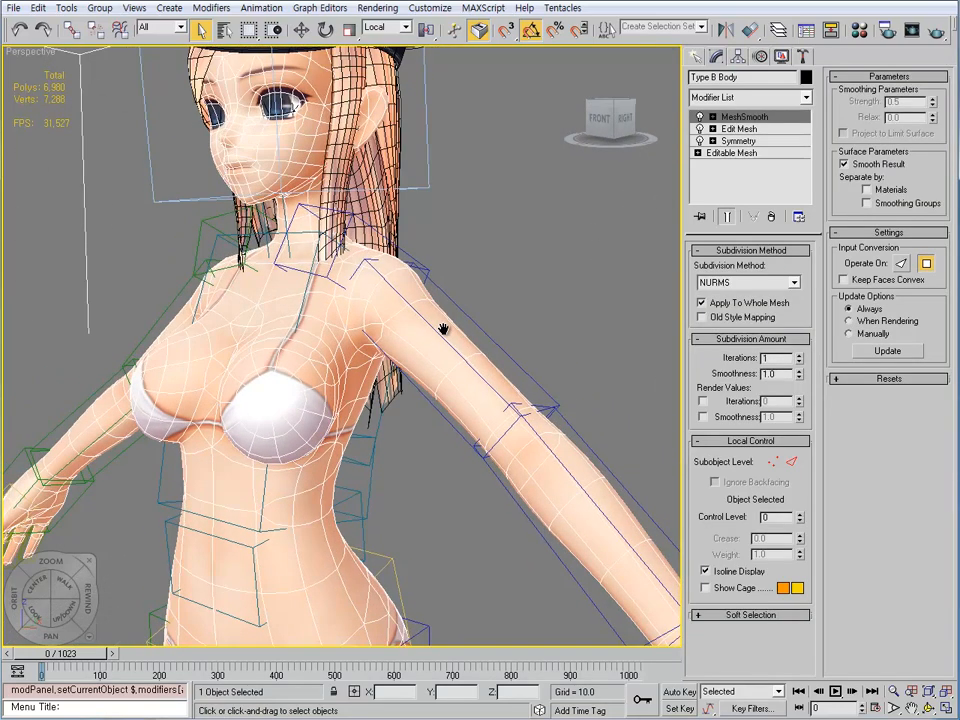
scroll(440, 340, up, 5)
scroll(440, 336, up, 4)
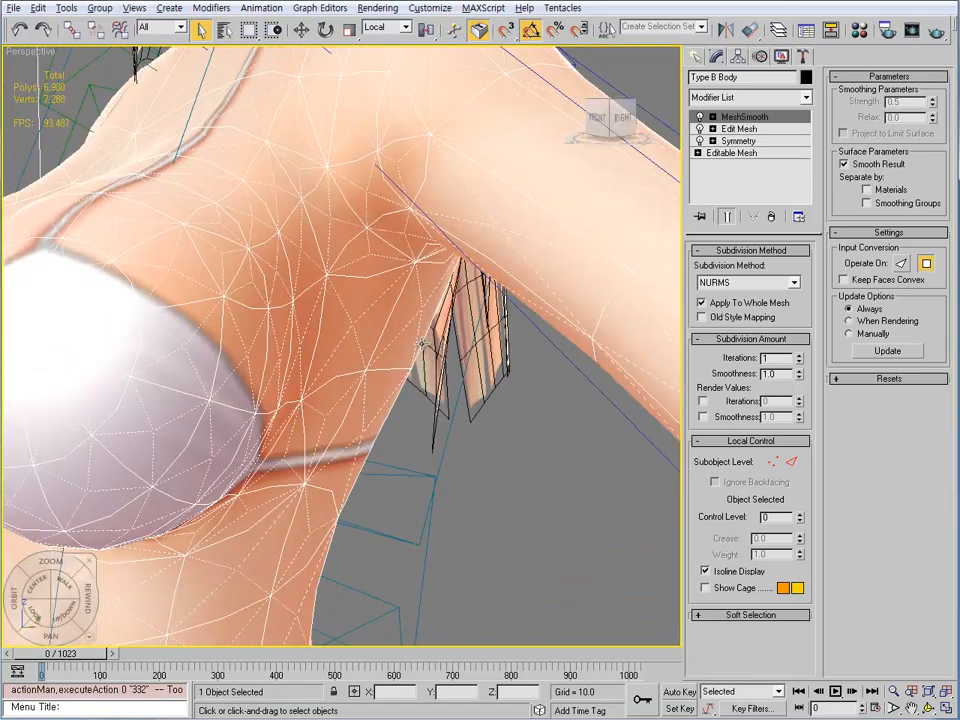
scroll(440, 336, down, 8)
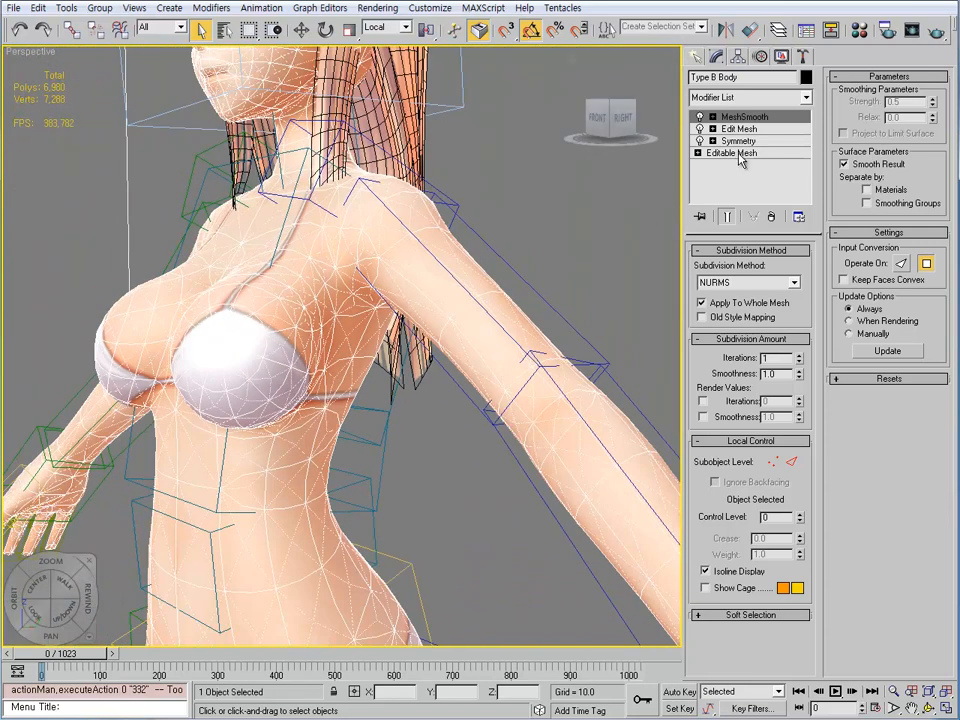
scroll(340, 424, down, 6)
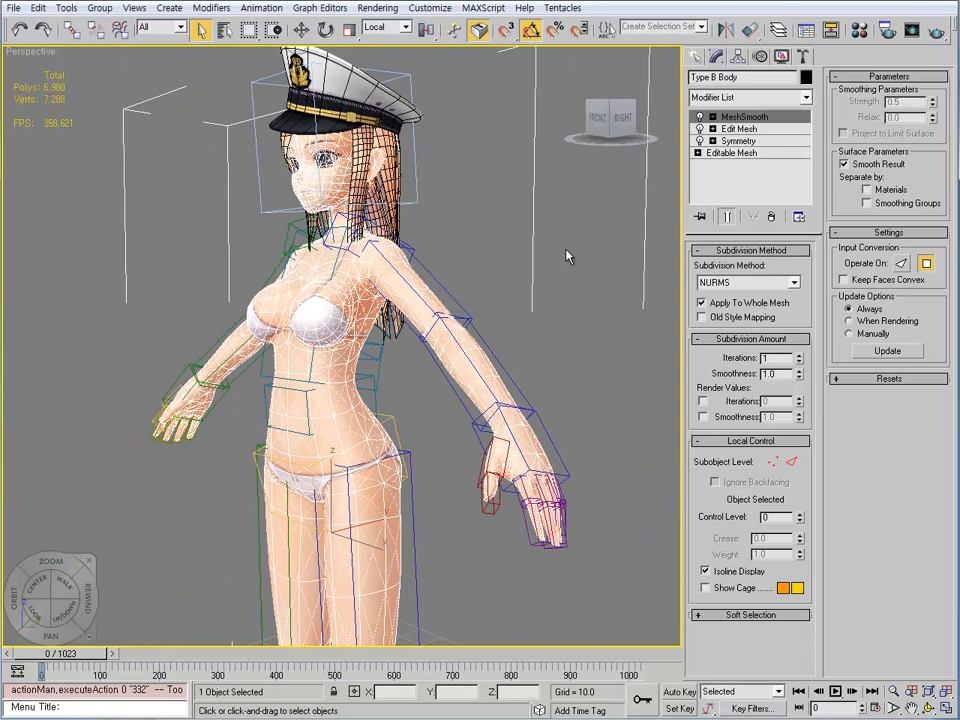
scroll(435, 313, up, 3)
alt+middle_drag(435, 313, 463, 342)
middle_drag(463, 408, 467, 290)
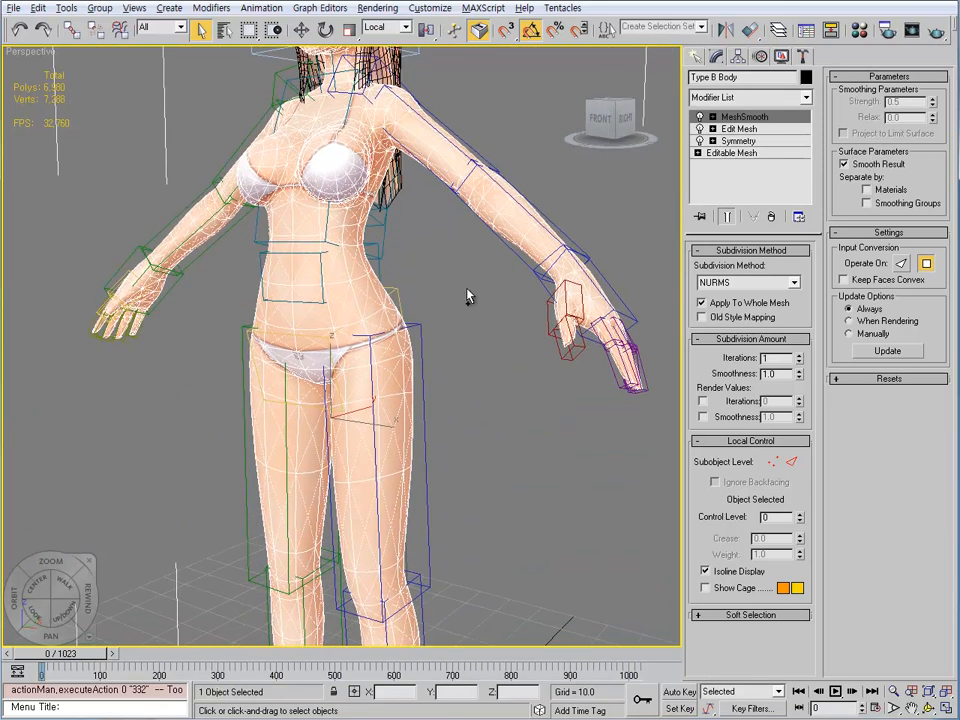
scroll(465, 340, down, 3)
alt+middle_drag(463, 351, 457, 350)
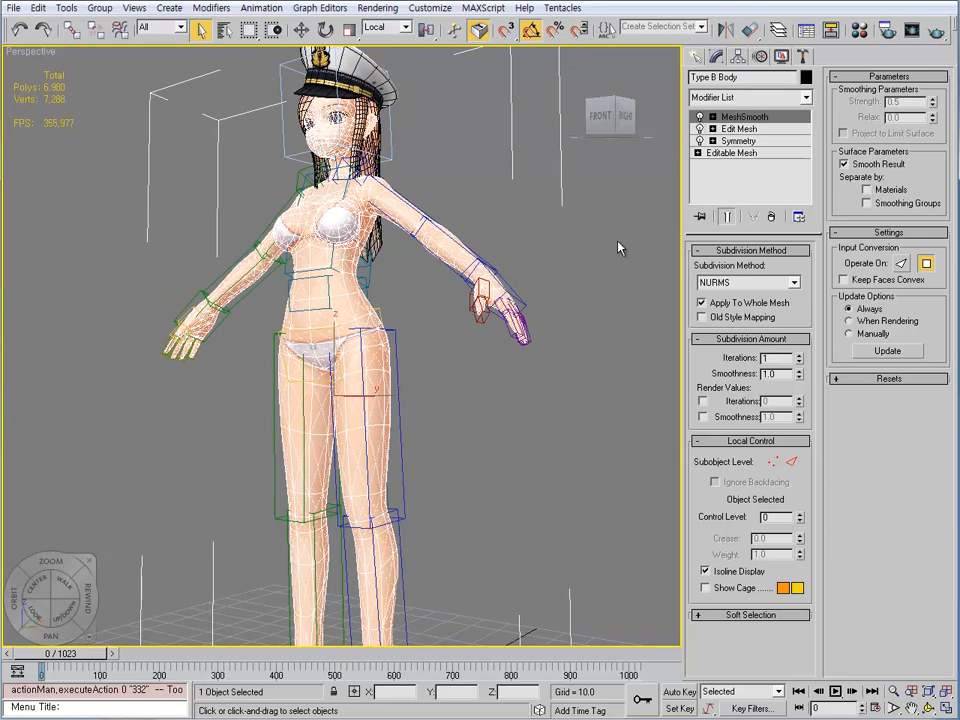
Disable the MeshSmooth modifier and view the low-poly upper body.
click(699, 117)
alt+middle_drag(424, 262, 448, 300)
scroll(454, 328, up, 2)
middle_drag(448, 300, 452, 336)
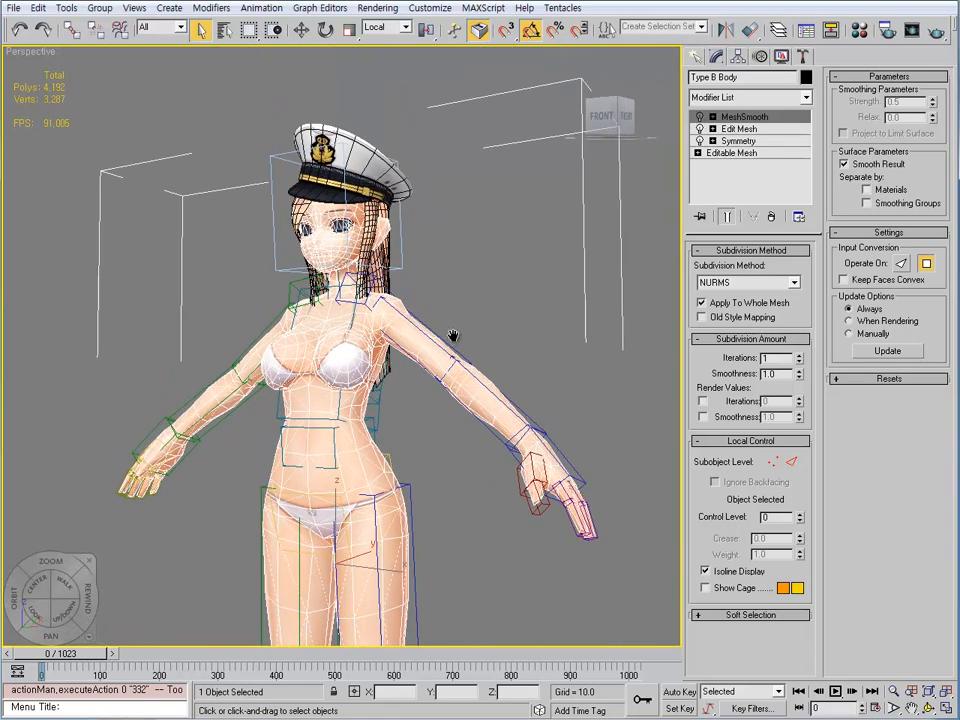
scroll(454, 328, up, 2)
Add a Skin modifier directly above Edit Mesh in the body's modifier stack.
click(755, 133)
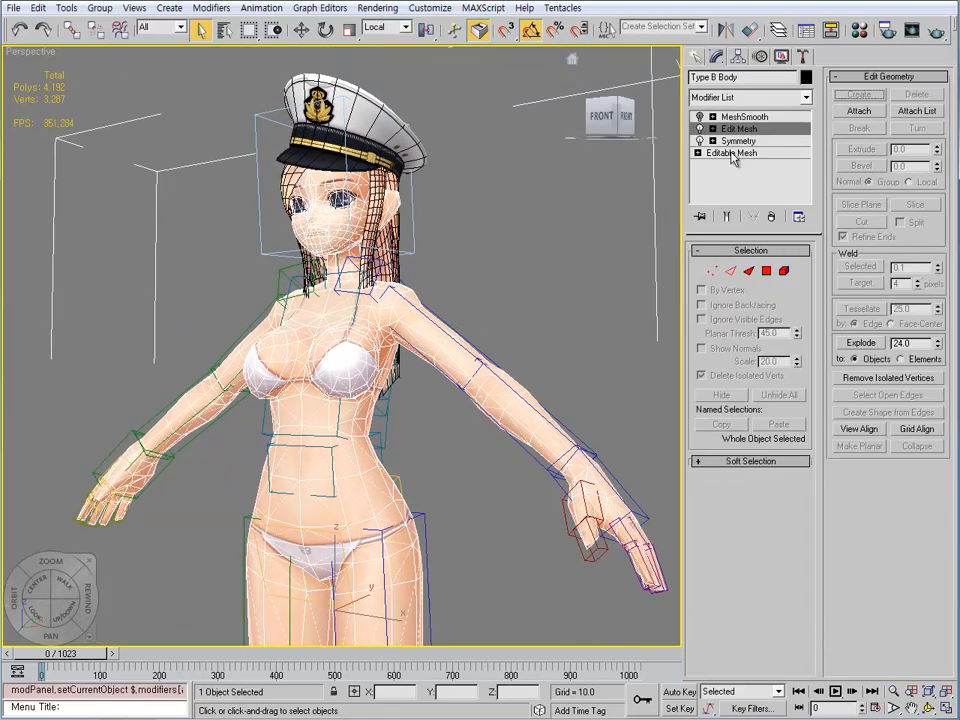
click(806, 97)
key(s)
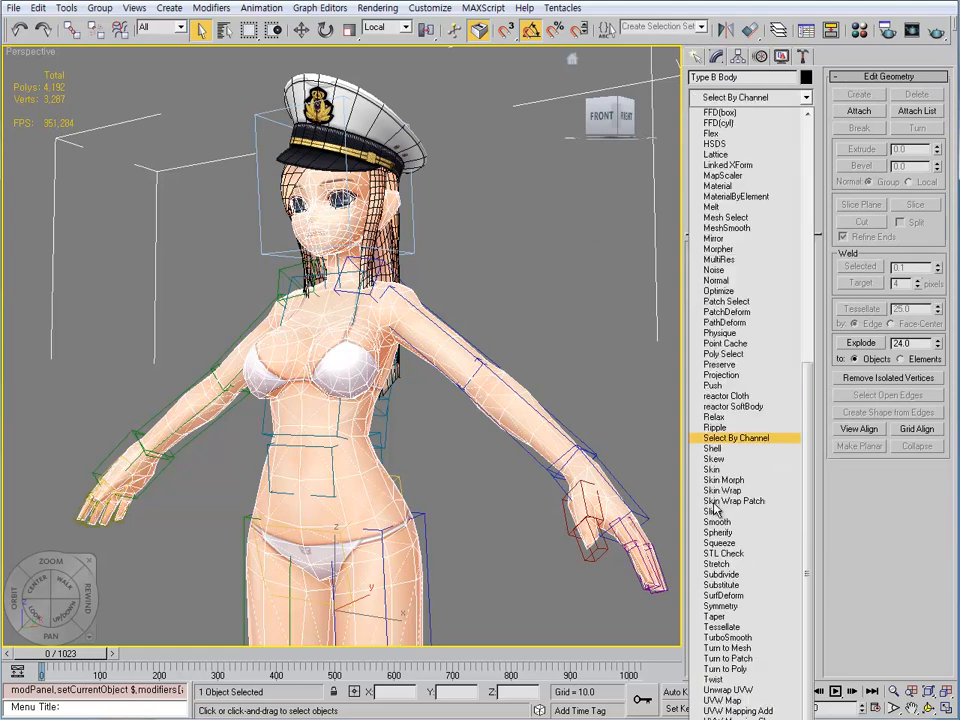
click(728, 471)
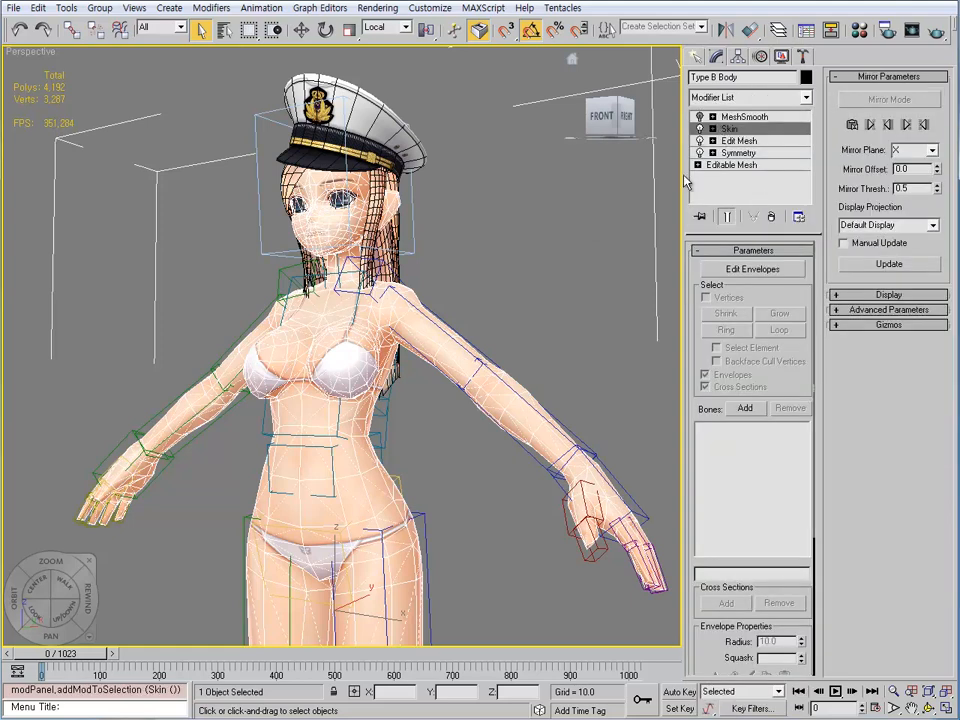
Switch MeshSmooth on and off again above Skin to compare the smoothed and low-poly body.
scroll(450, 358, up, 4)
alt+middle_drag(450, 351, 398, 387)
alt+middle_drag(512, 316, 600, 180)
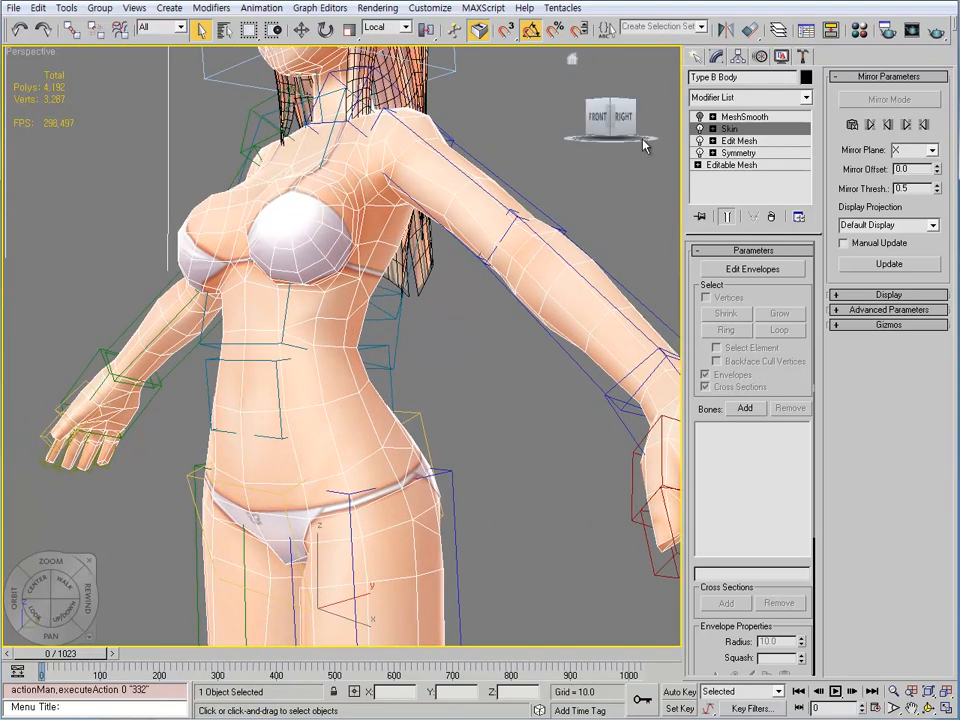
click(700, 117)
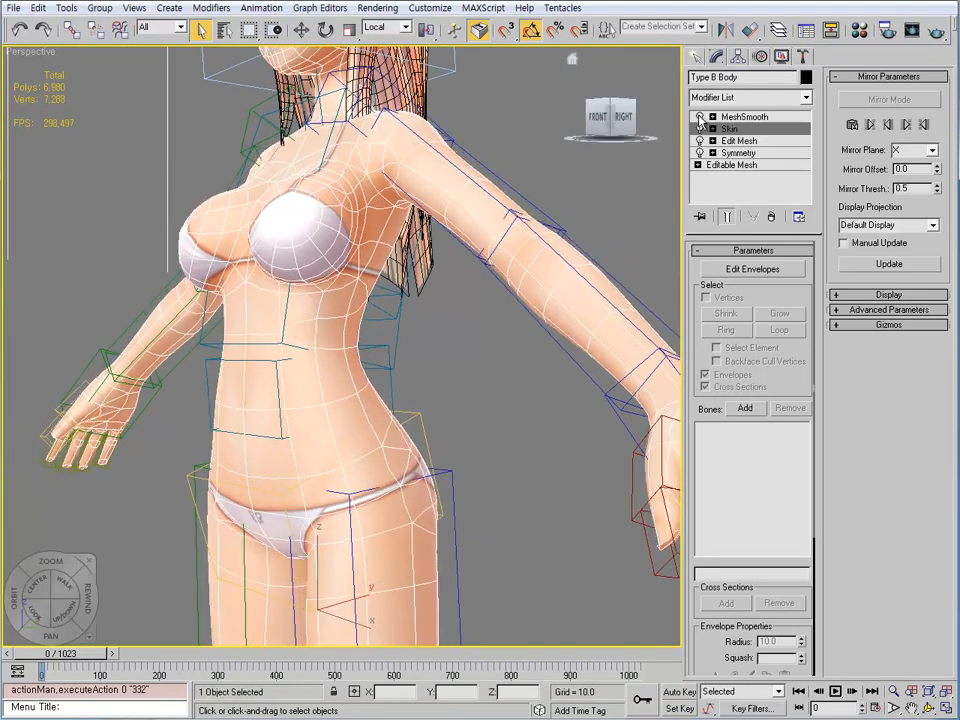
middle_drag(477, 251, 438, 380)
scroll(418, 345, up, 5)
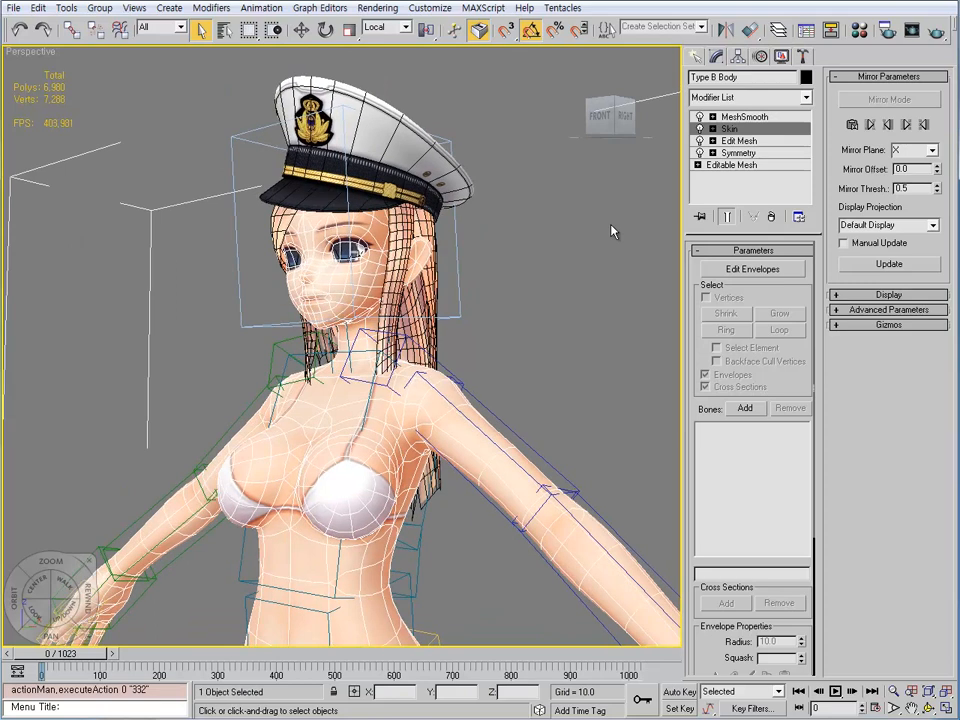
middle_drag(535, 316, 538, 276)
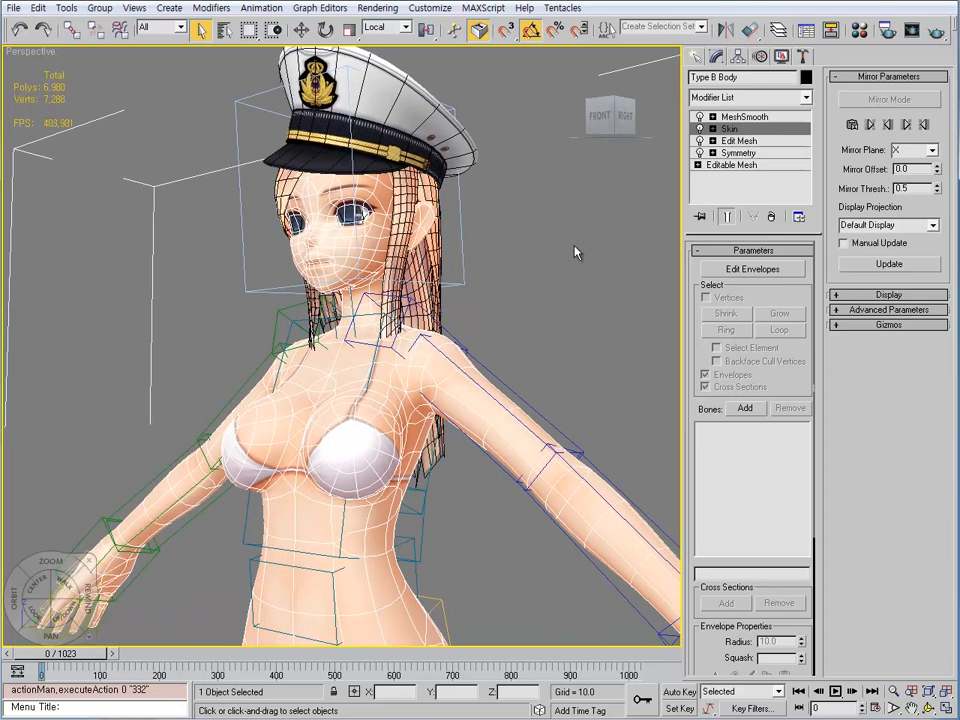
click(700, 118)
scroll(493, 371, down, 2)
middle_drag(493, 371, 503, 308)
scroll(489, 246, down, 3)
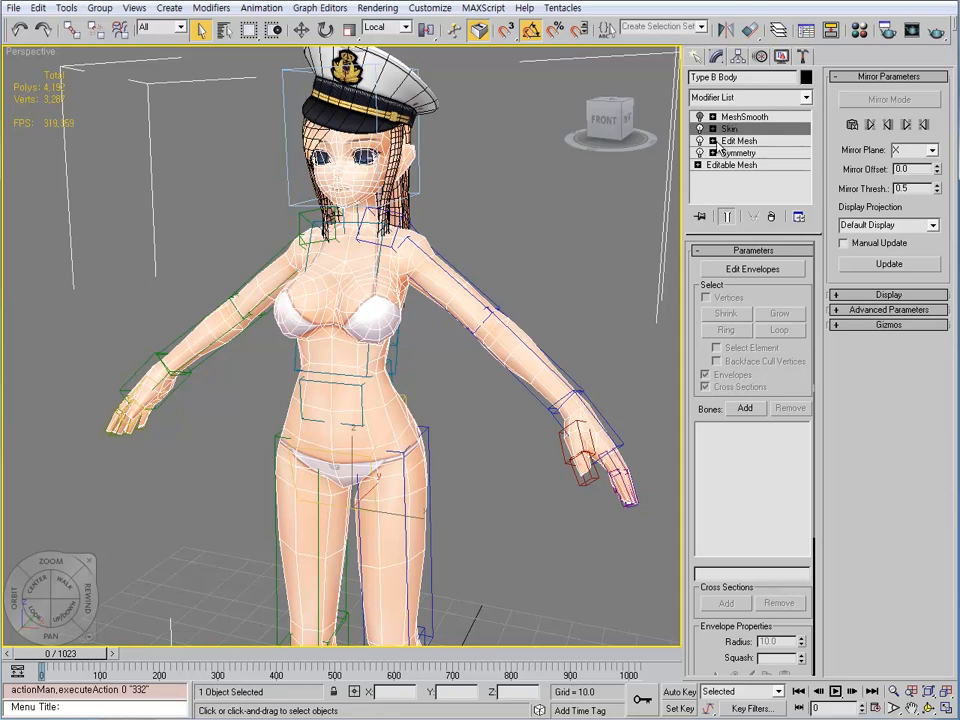
Add the bones stored in the SkinBone selection set to the body's Skin modifier and review the bone list.
middle_drag(484, 278, 486, 218)
middle_drag(450, 312, 463, 286)
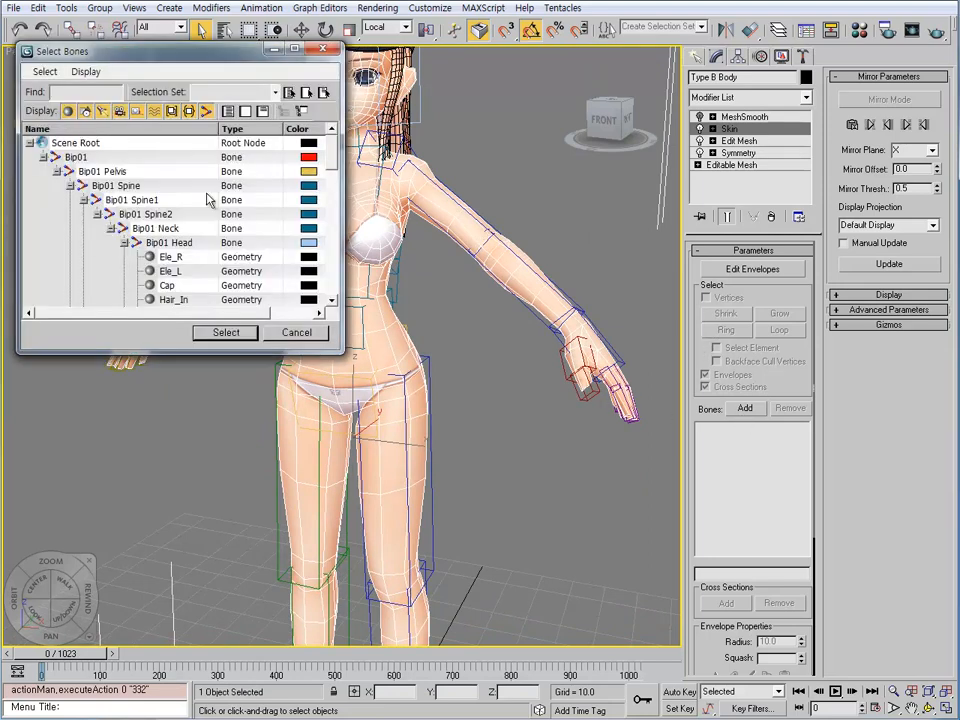
drag(337, 150, 302, 111)
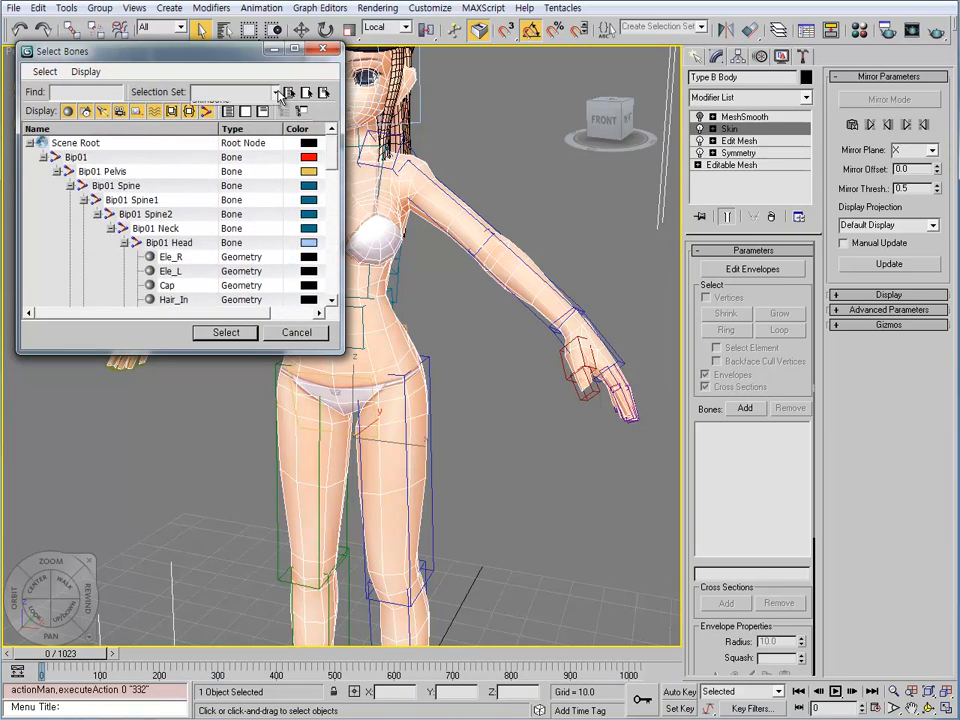
click(232, 100)
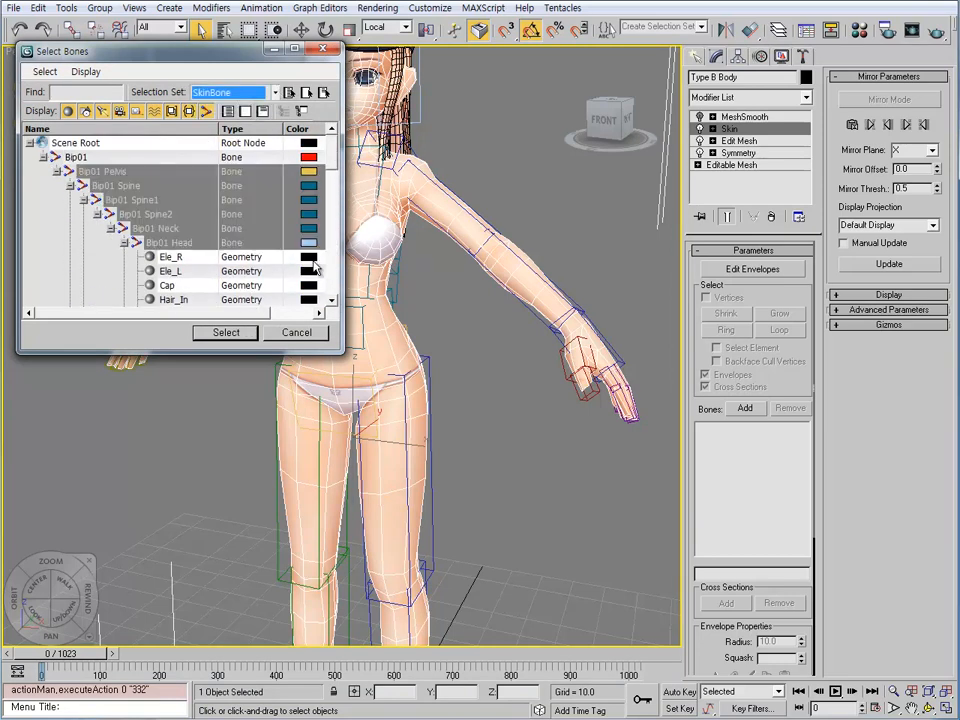
click(225, 333)
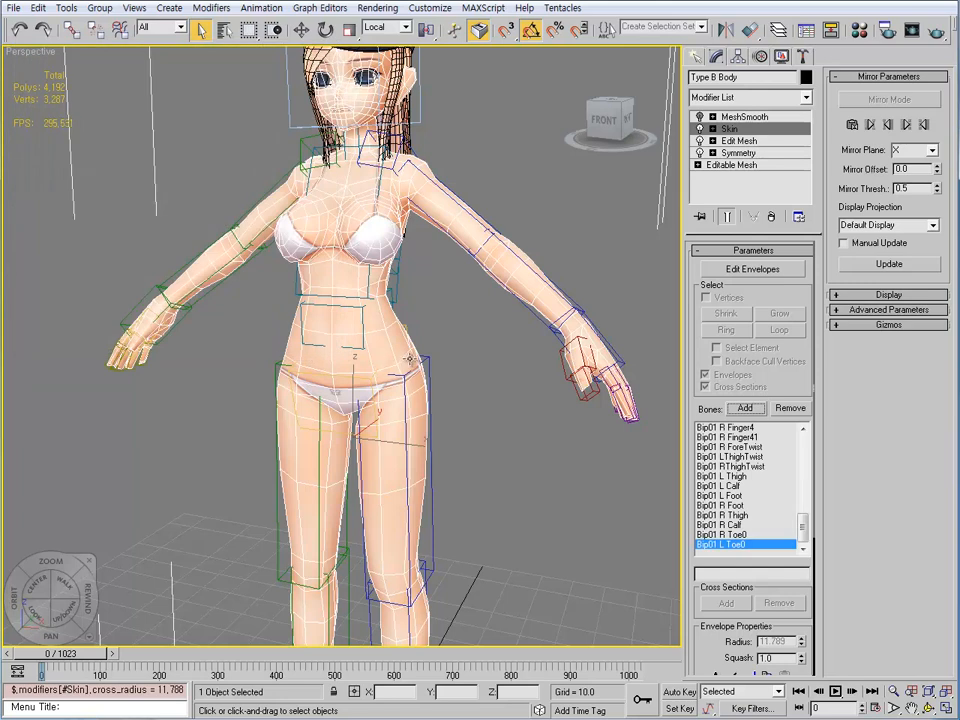
middle_drag(409, 358, 424, 482)
drag(806, 530, 804, 440)
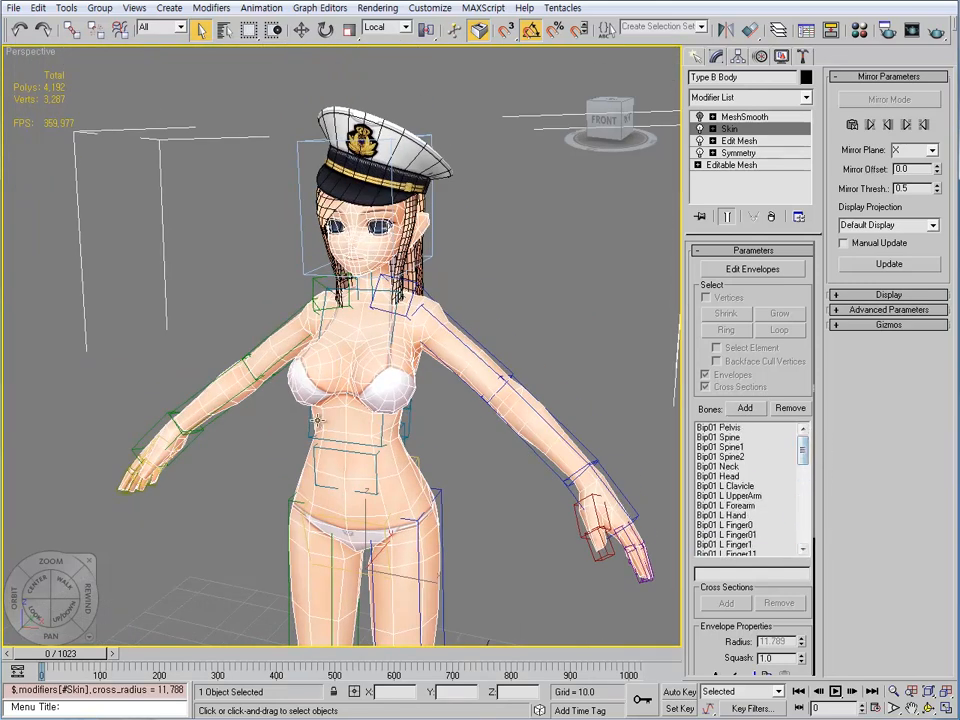
Enter Edit Envelopes on the Skin modifier and select the Bip01 L Forearm envelope.
middle_drag(317, 421, 308, 447)
scroll(390, 436, up, 3)
middle_drag(520, 555, 385, 367)
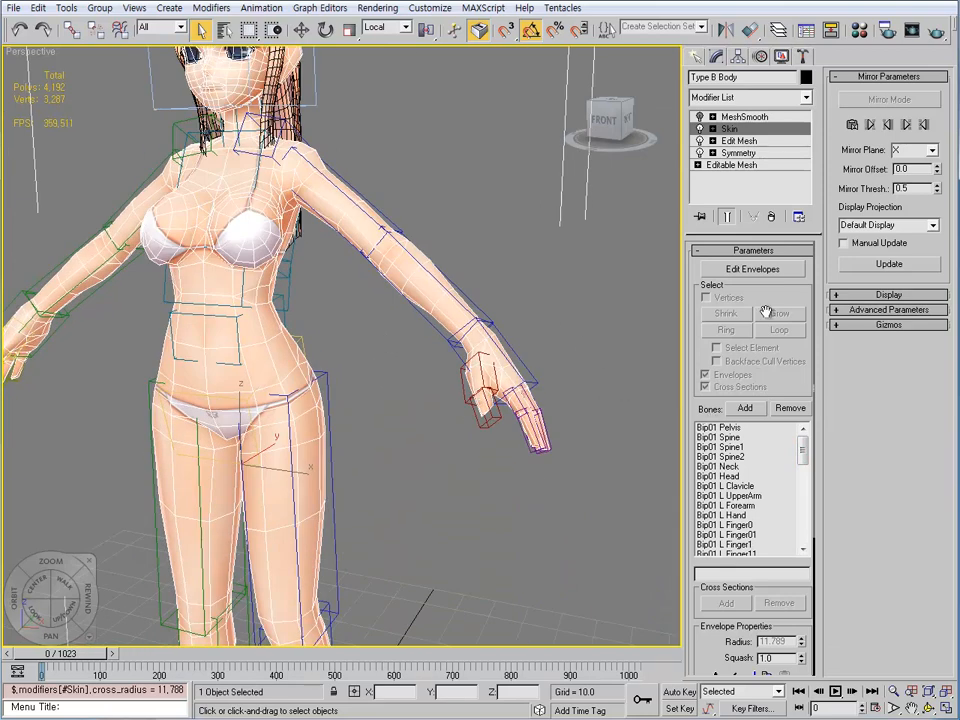
click(755, 270)
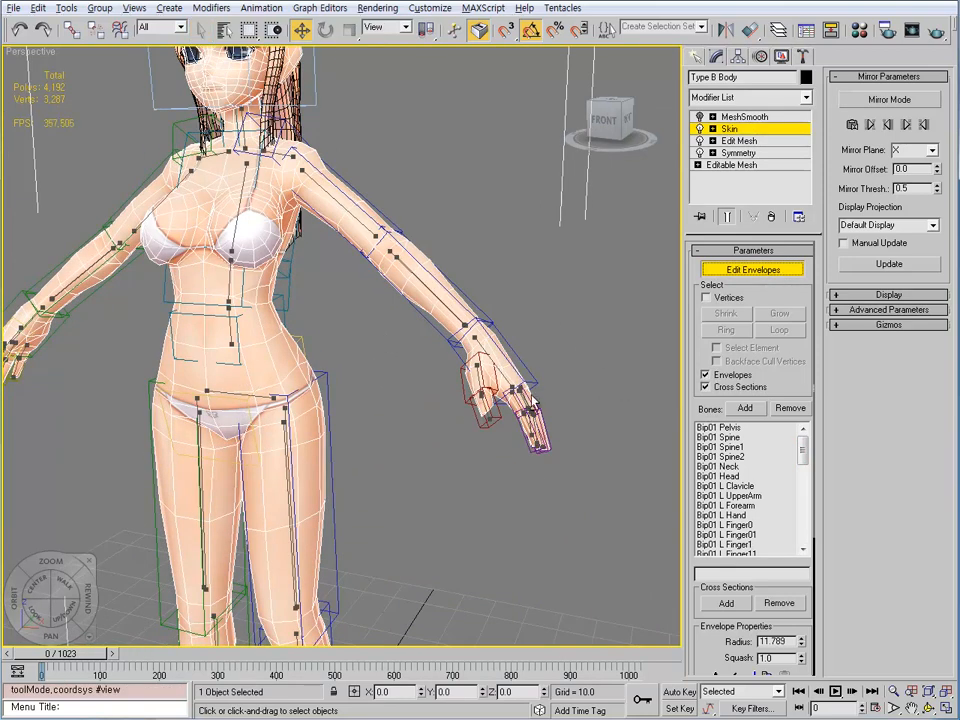
scroll(533, 362, down, 2)
scroll(380, 300, up, 5)
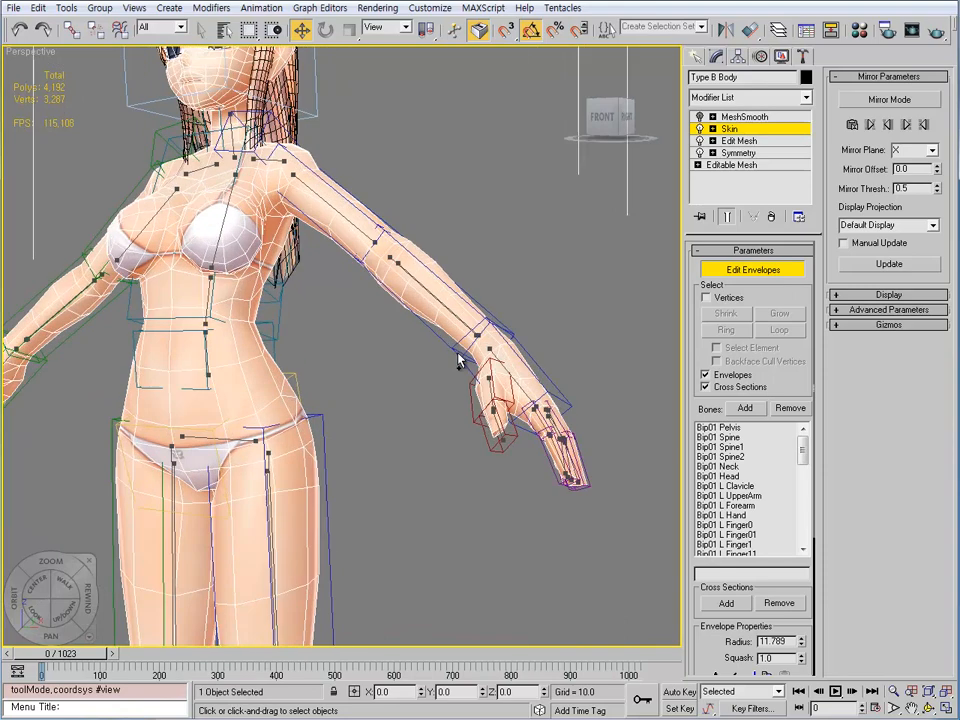
click(515, 290)
alt+middle_drag(515, 290, 458, 350)
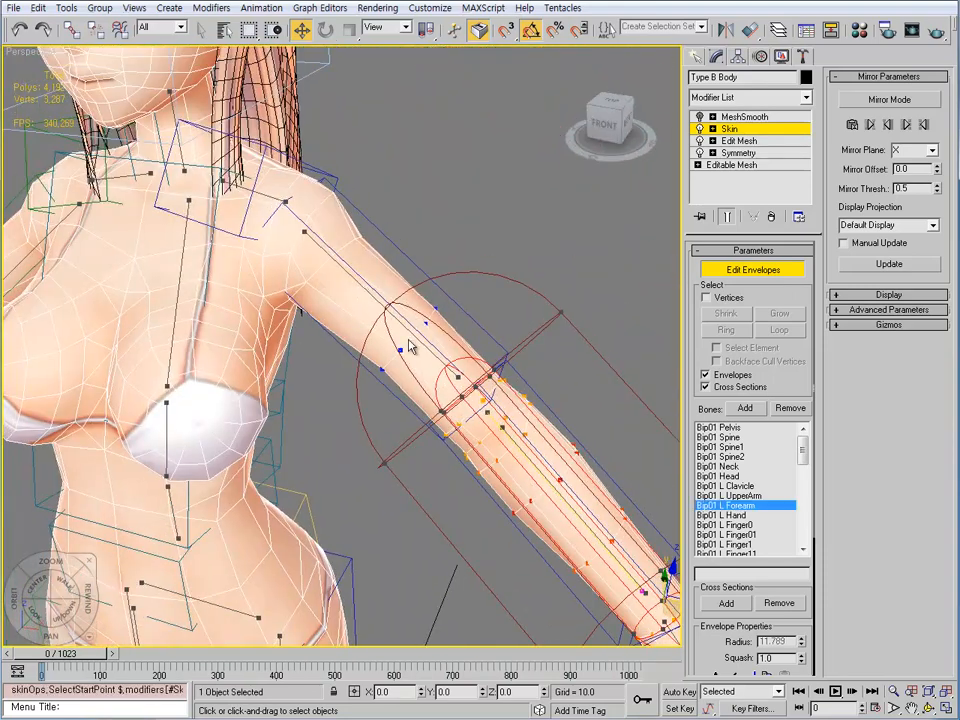
Make the body see-through and inspect the left upper arm and forearm envelopes.
click(360, 289)
alt+middle_drag(362, 292, 484, 341)
scroll(484, 343, down, 3)
alt+middle_drag(418, 390, 350, 384)
middle_drag(350, 384, 388, 398)
key(alt+x)
middle_drag(388, 398, 499, 385)
click(535, 328)
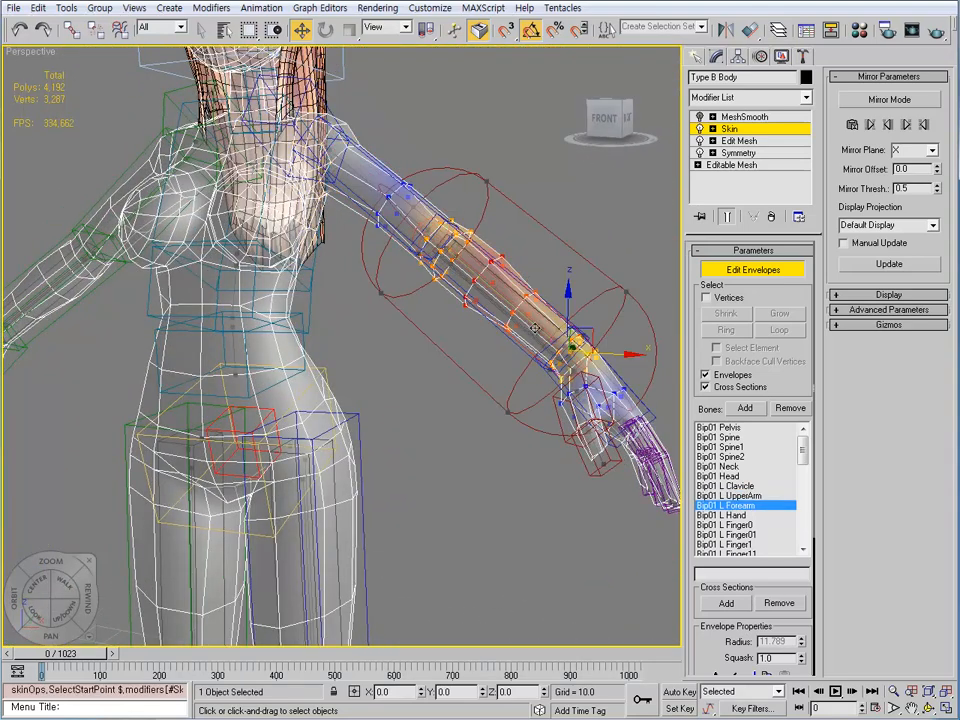
Select the Bip01 L UpperArm envelope and turn off the see-through display.
middle_drag(442, 308, 464, 403)
click(398, 285)
mouse_move(398, 285)
alt+middle_down()
mouse_move(315, 300)
mouse_move(313, 377)
mouse_move(443, 399)
mouse_move(446, 360)
mouse_move(437, 375)
mouse_move(418, 354)
mouse_move(463, 407)
mouse_move(488, 375)
alt+middle_up()
key(alt+x)
scroll(431, 356, down, 3)
Open the Material Editor, enlarge its layout to 5 X 3 sample windows and reset all material slots.
key(m)
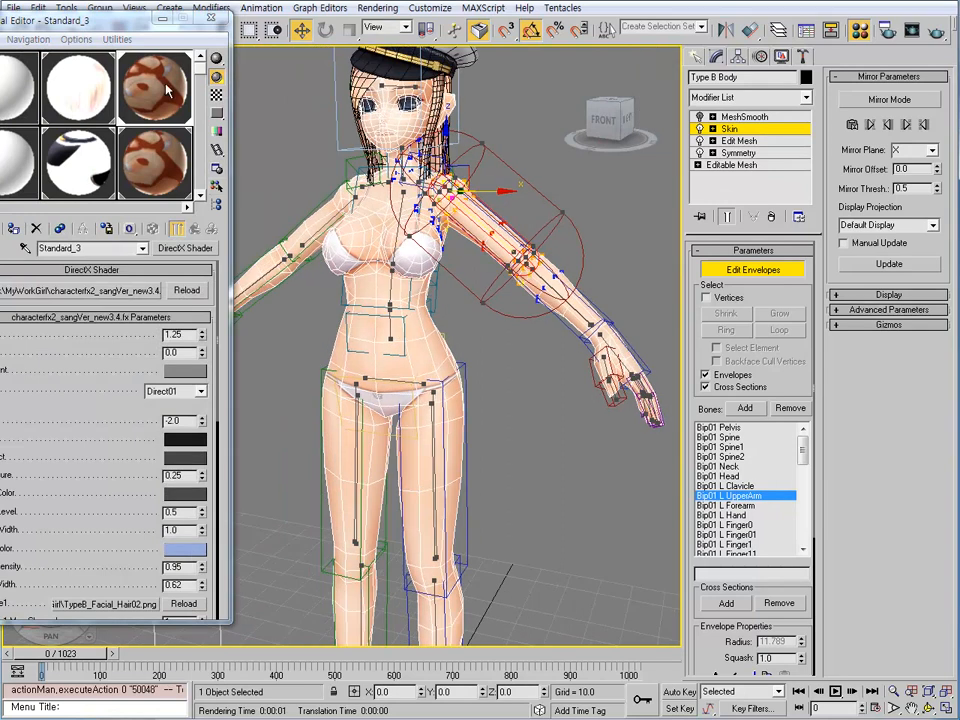
click(75, 87)
right_click(65, 93)
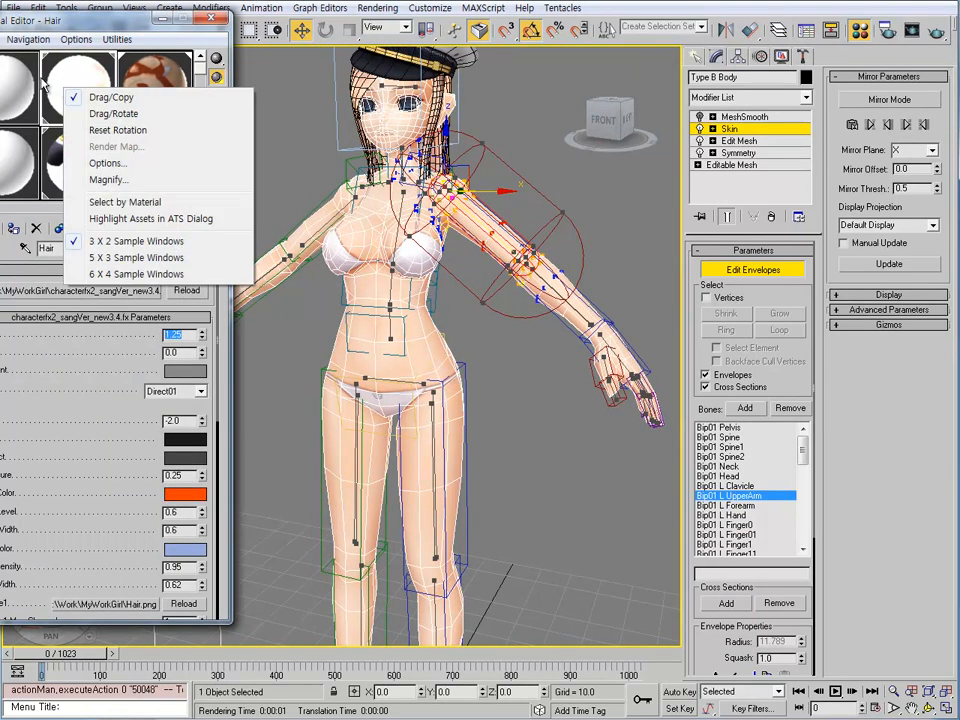
click(108, 199)
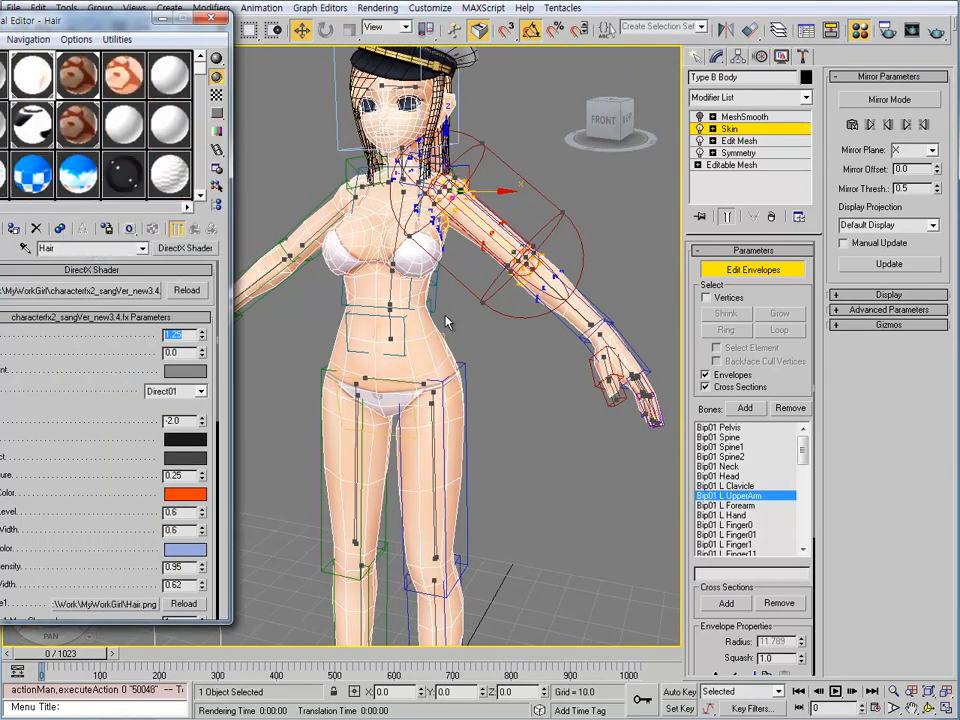
click(117, 39)
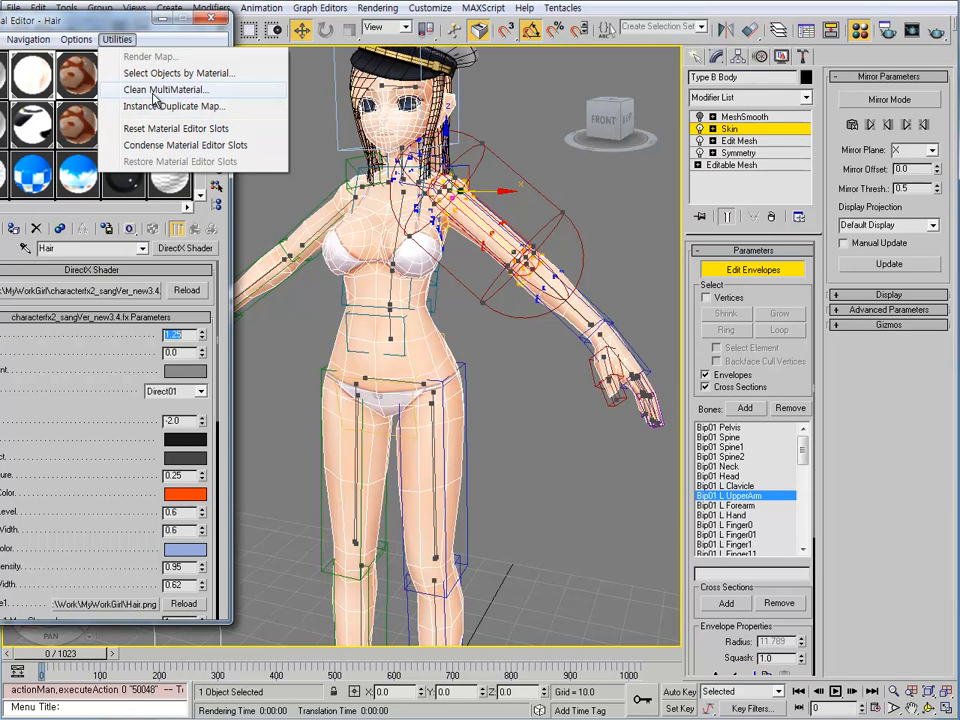
click(132, 128)
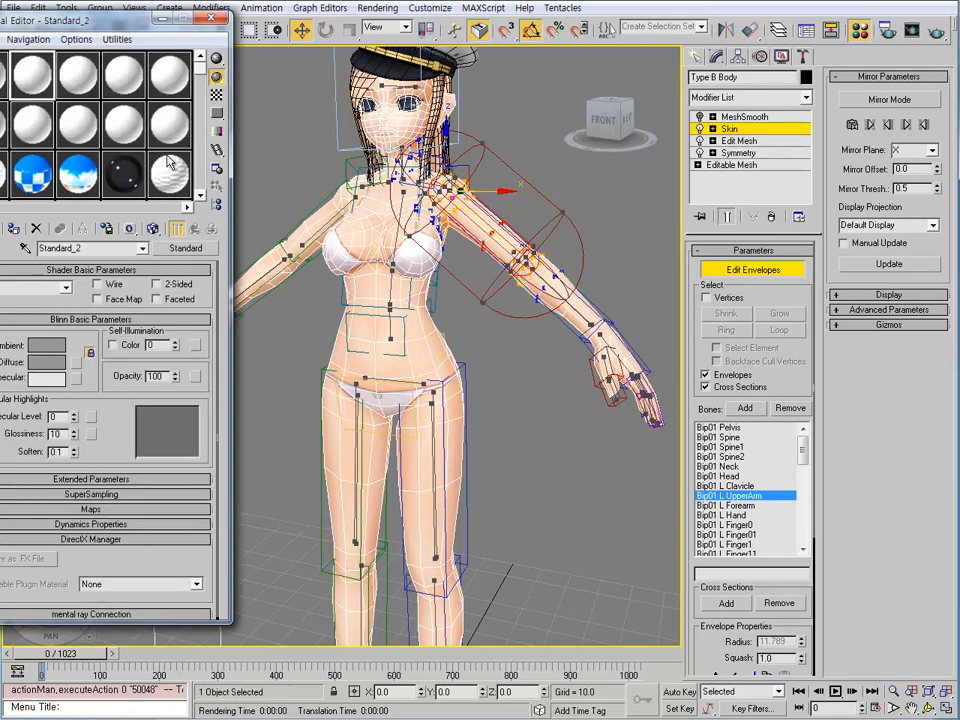
Pick the body's current DirectX shader material from the model into the first material slot.
click(17, 76)
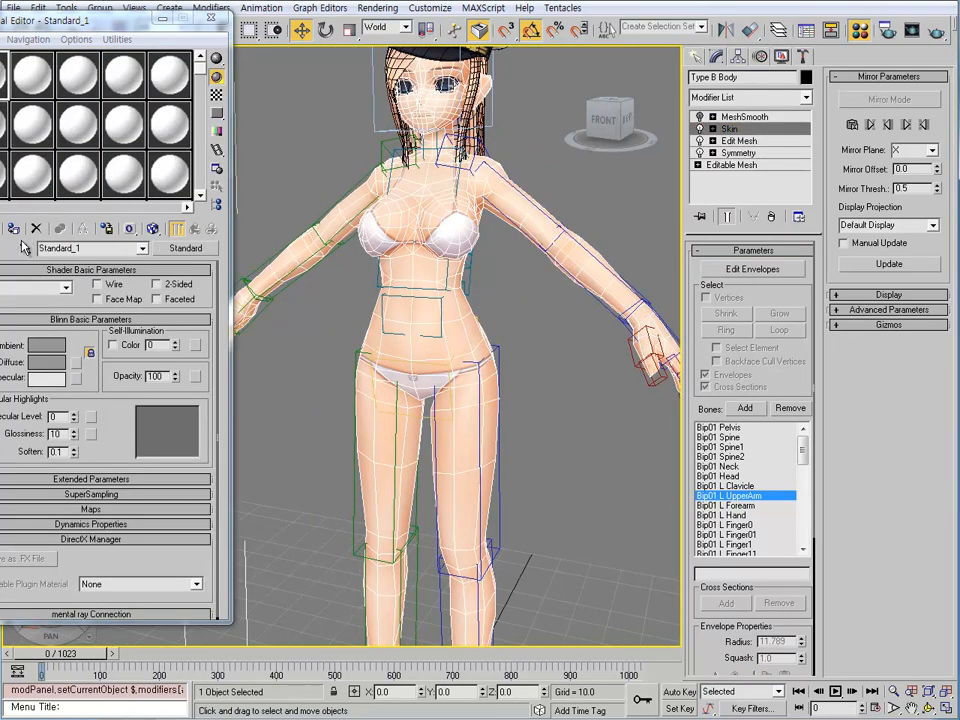
click(22, 247)
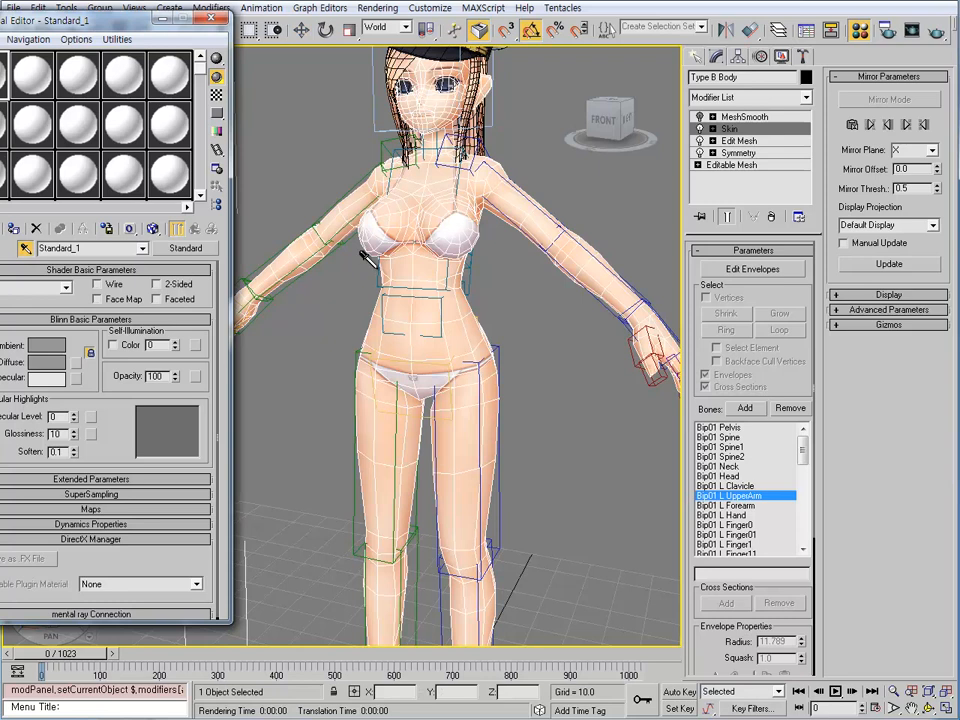
click(323, 220)
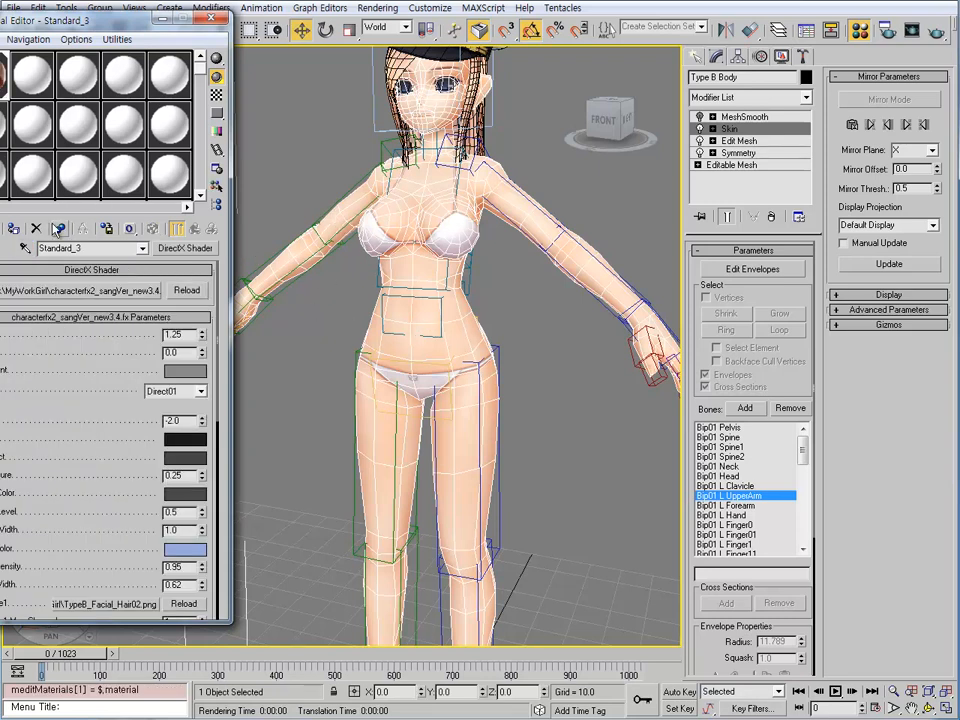
click(398, 347)
Set the second material's diffuse colour to dark grey with value 47 and assign it to the body.
click(37, 83)
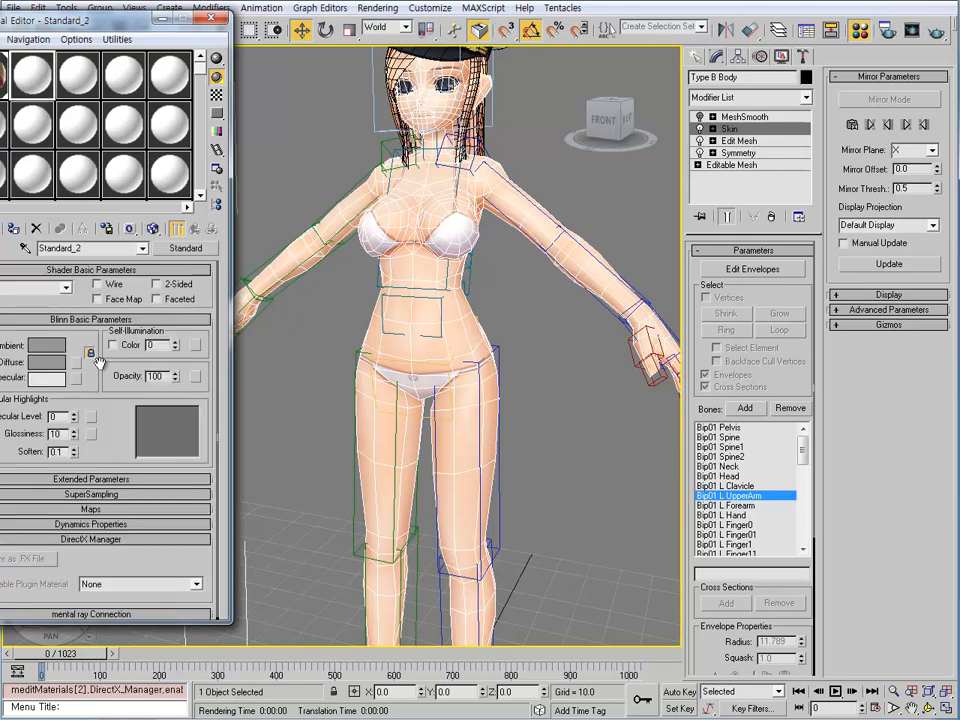
click(39, 362)
drag(209, 98, 211, 54)
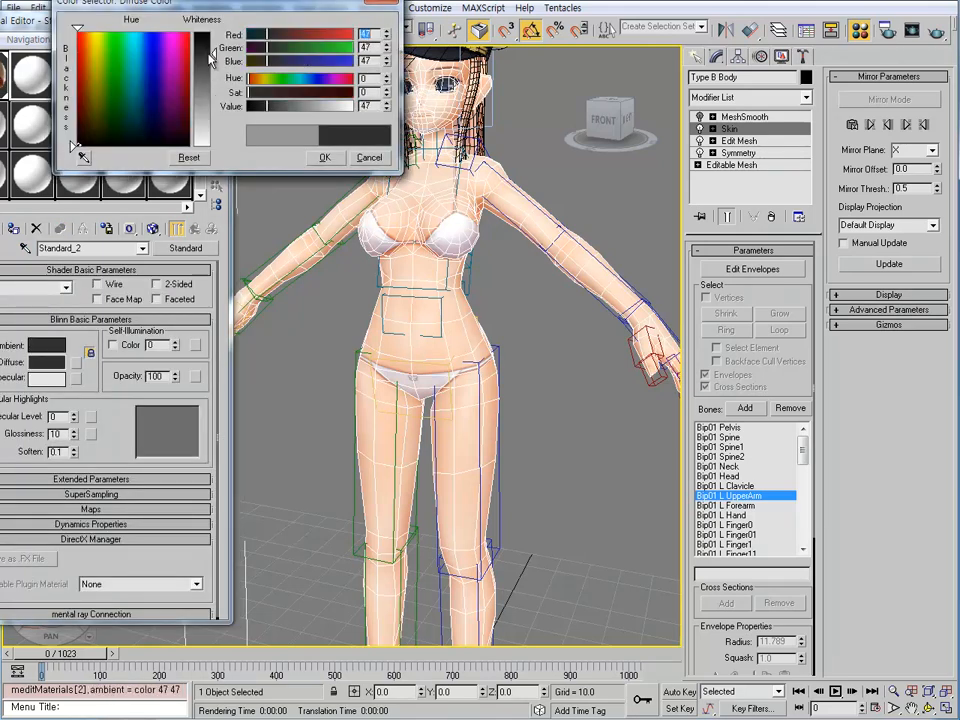
click(325, 159)
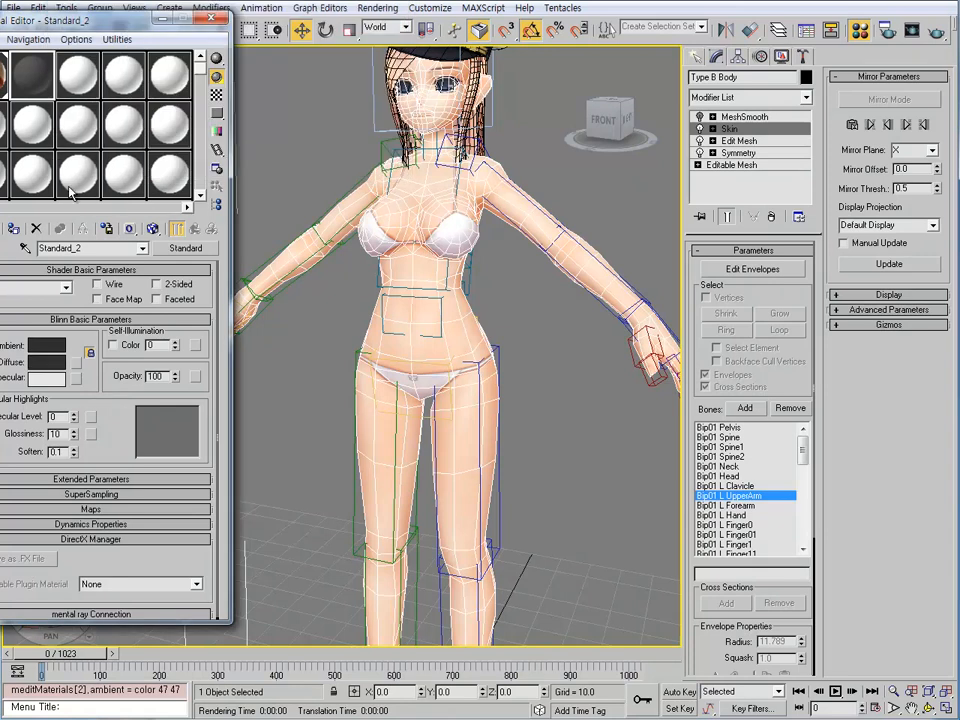
click(13, 229)
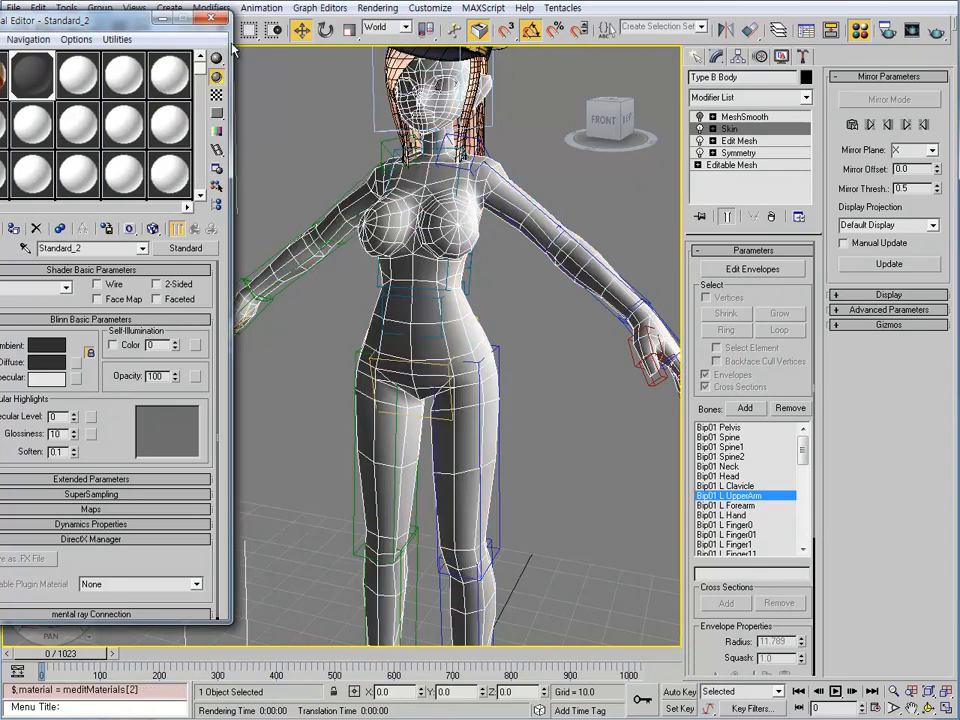
click(209, 20)
Resume envelope editing and inspect the Bip01 L ForeTwist and Bip01 L UpperArm envelopes on the dark body.
alt+middle_drag(568, 336, 497, 194)
scroll(448, 336, up, 6)
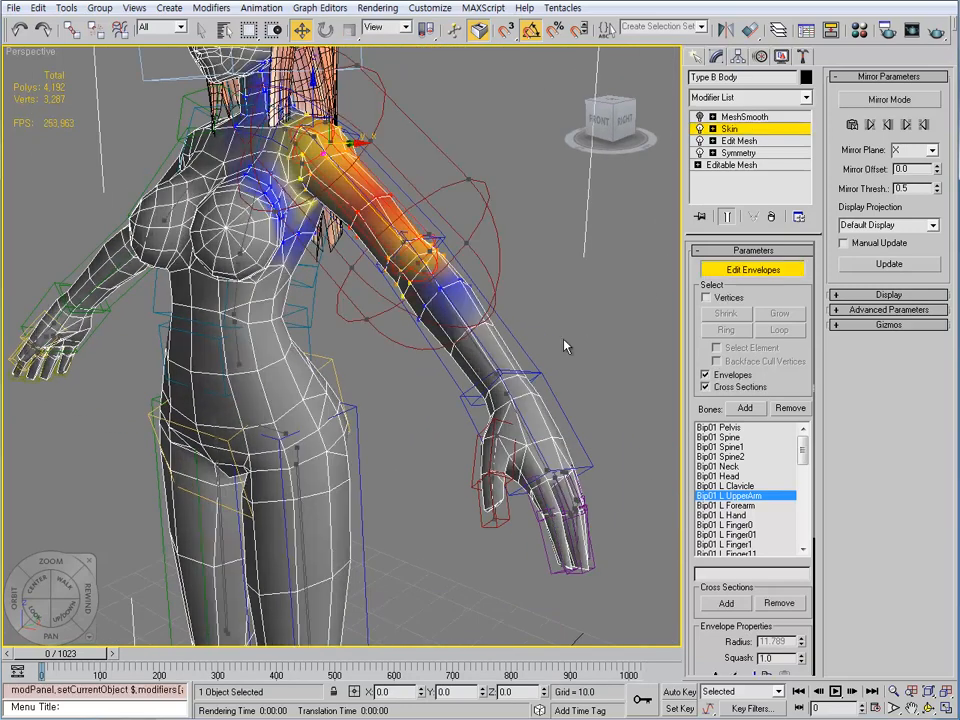
click(480, 347)
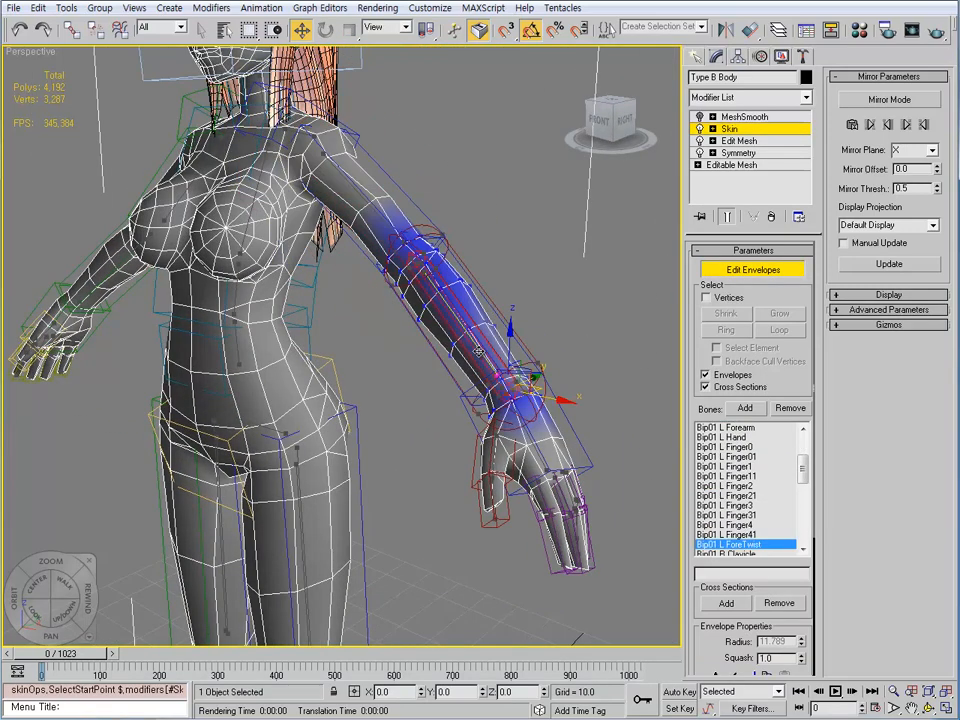
alt+middle_drag(472, 366, 410, 292)
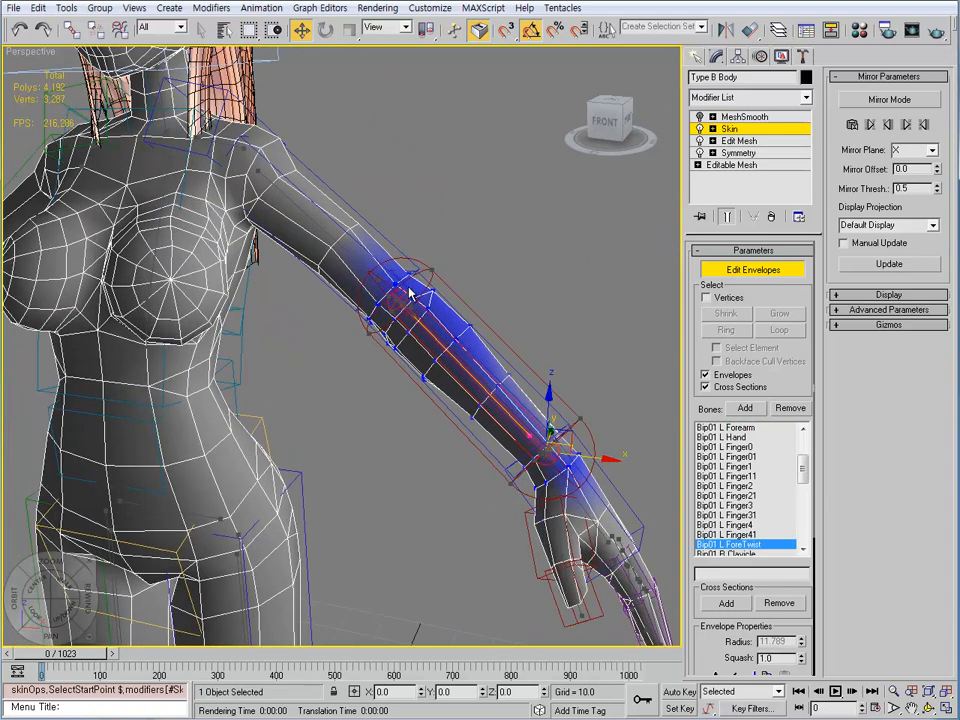
click(313, 224)
alt+middle_drag(276, 249, 420, 364)
Compare the saved original shader material with the dark grey material in the Material Editor.
key(m)
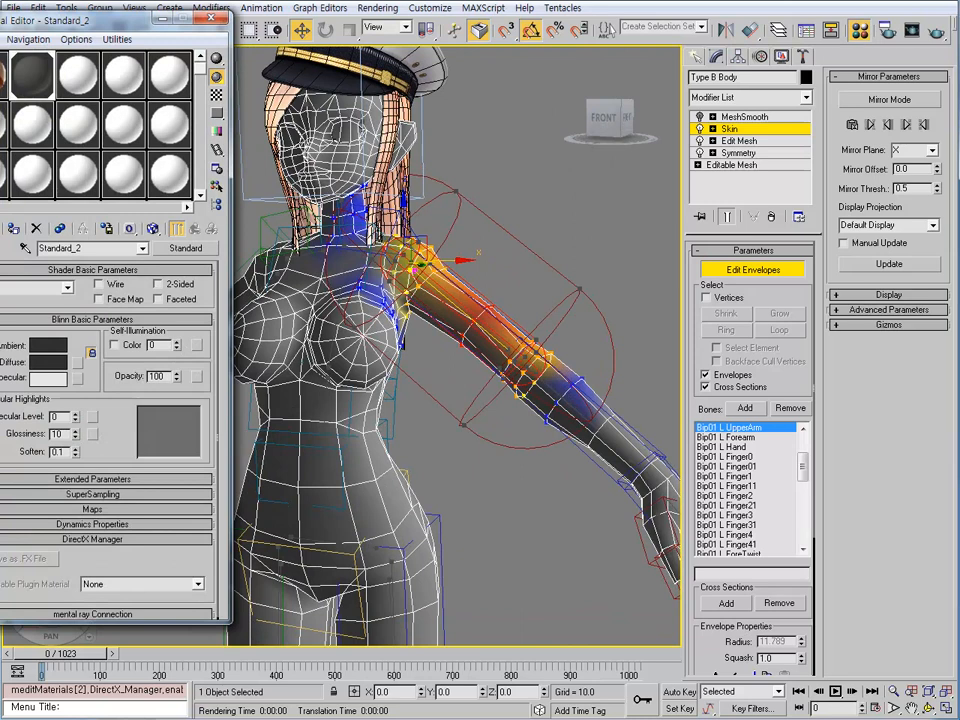
click(3, 88)
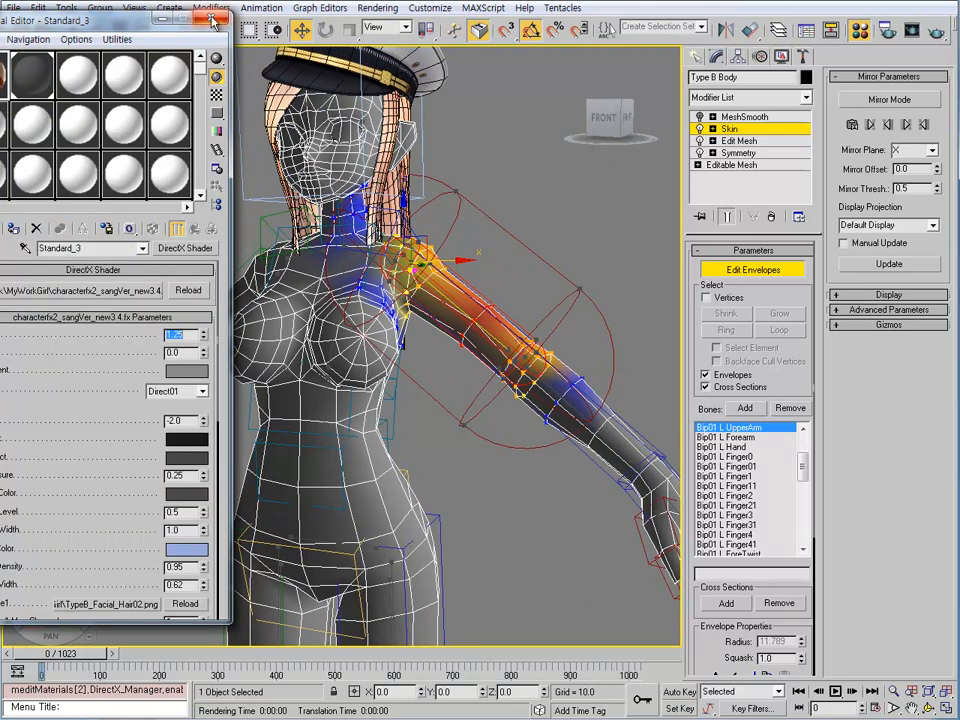
click(30, 70)
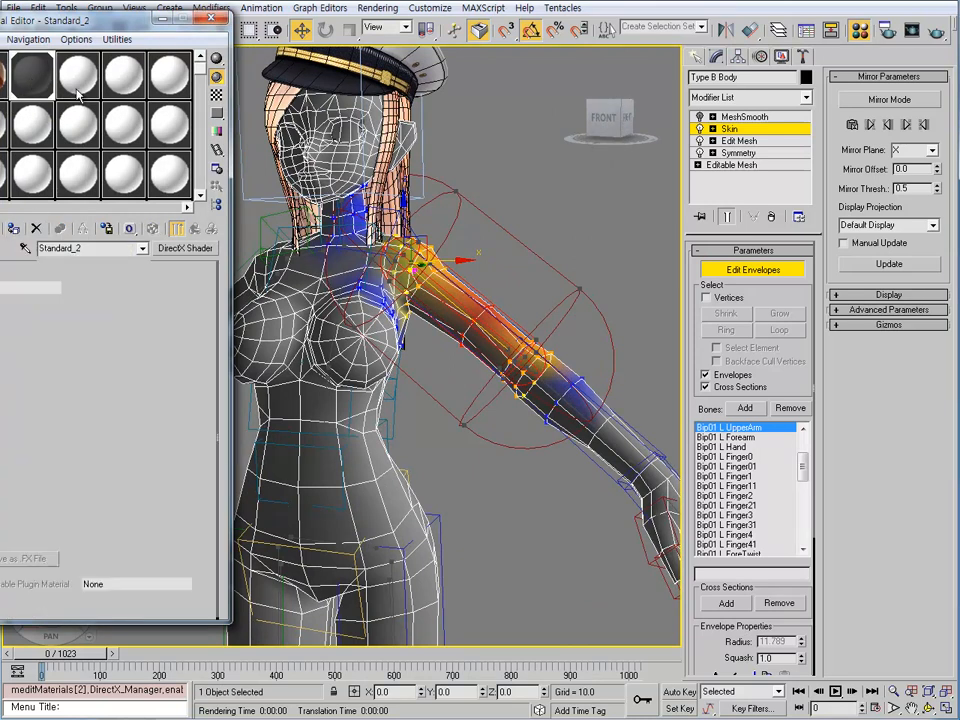
click(208, 20)
Examine the left upper arm envelope's weight colours on the dark body from several angles.
scroll(396, 338, down, 1)
middle_drag(396, 345, 390, 306)
scroll(390, 306, down, 1)
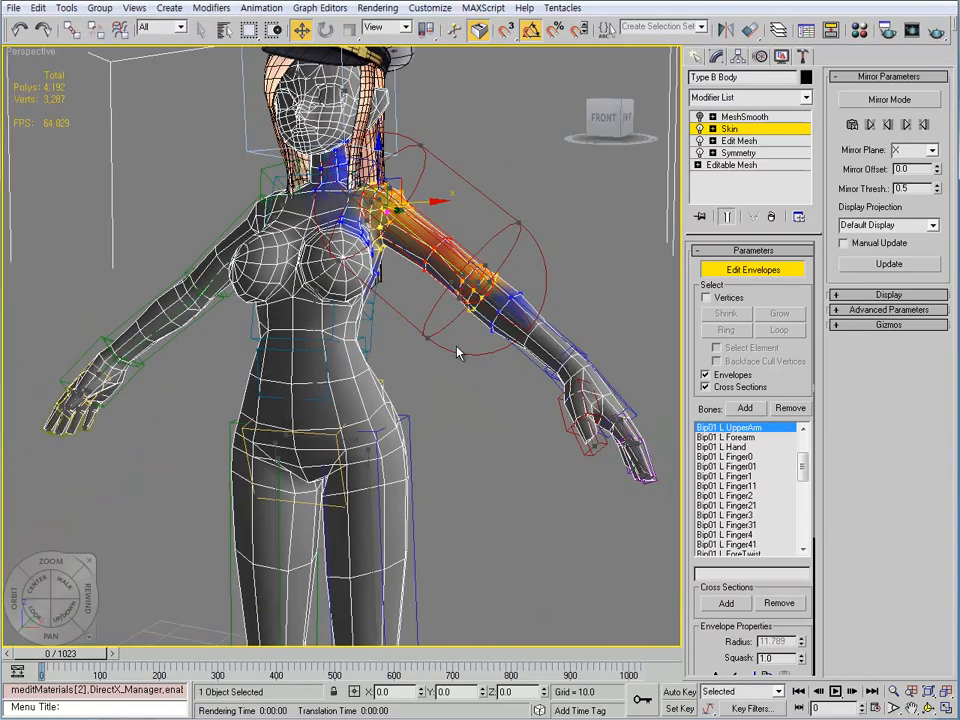
middle_drag(457, 350, 396, 400)
middle_drag(396, 400, 429, 407)
key(m)
click(212, 20)
scroll(414, 343, down, 1)
scroll(504, 431, up, 1)
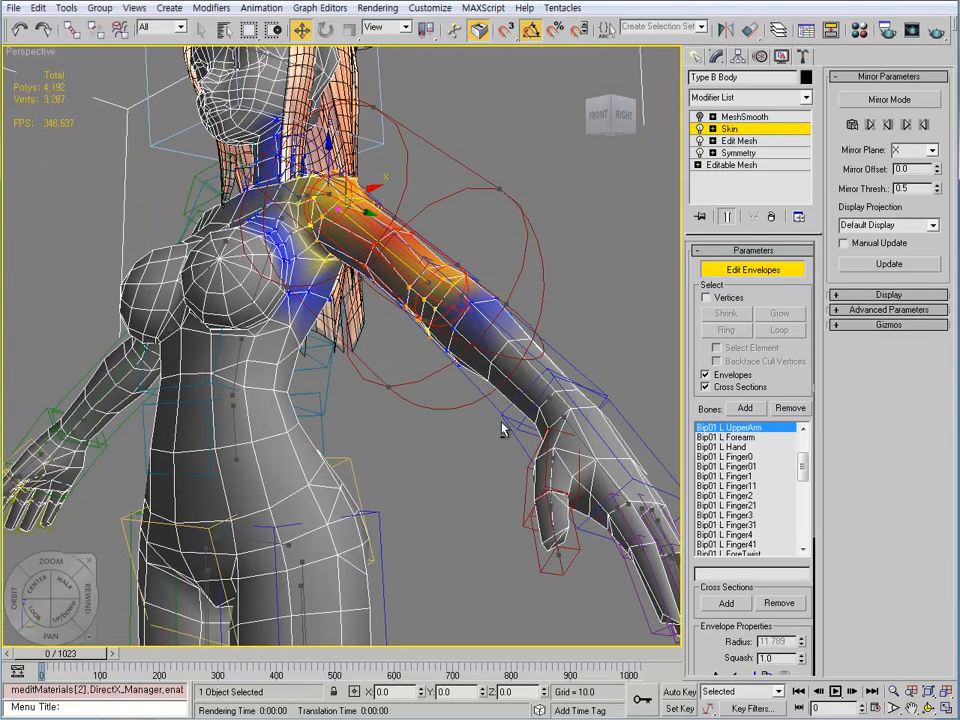
mouse_move(504, 431)
alt+middle_down()
mouse_move(518, 454)
mouse_move(512, 484)
mouse_move(500, 435)
alt+middle_up()
Leave envelope editing and select the Bip01 L Forearm bone in the scene.
key(1)
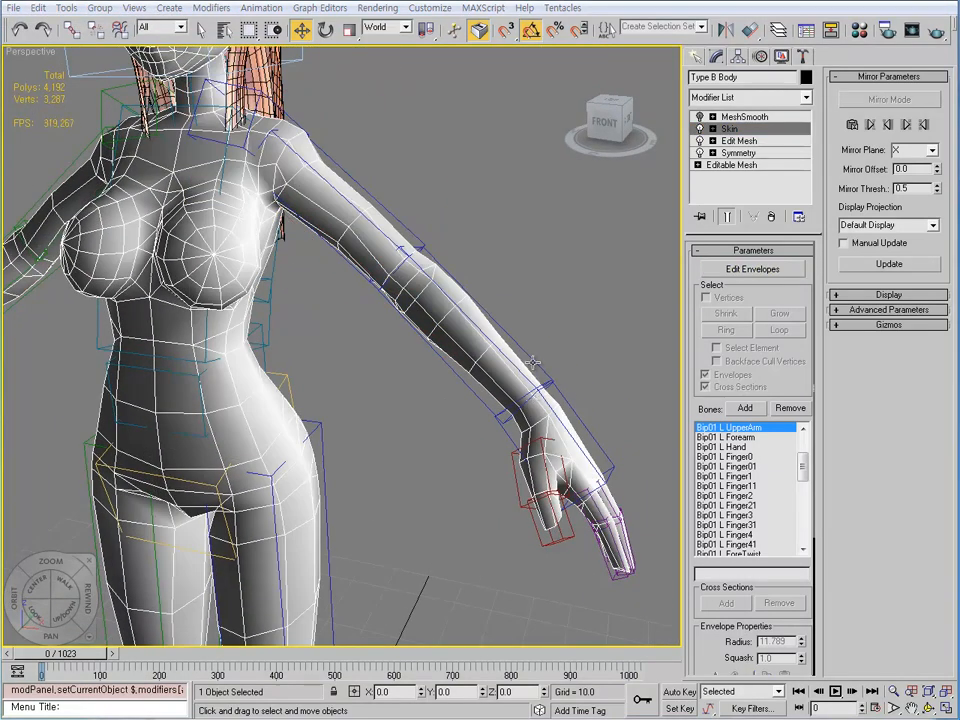
click(533, 362)
alt+middle_drag(546, 413, 518, 380)
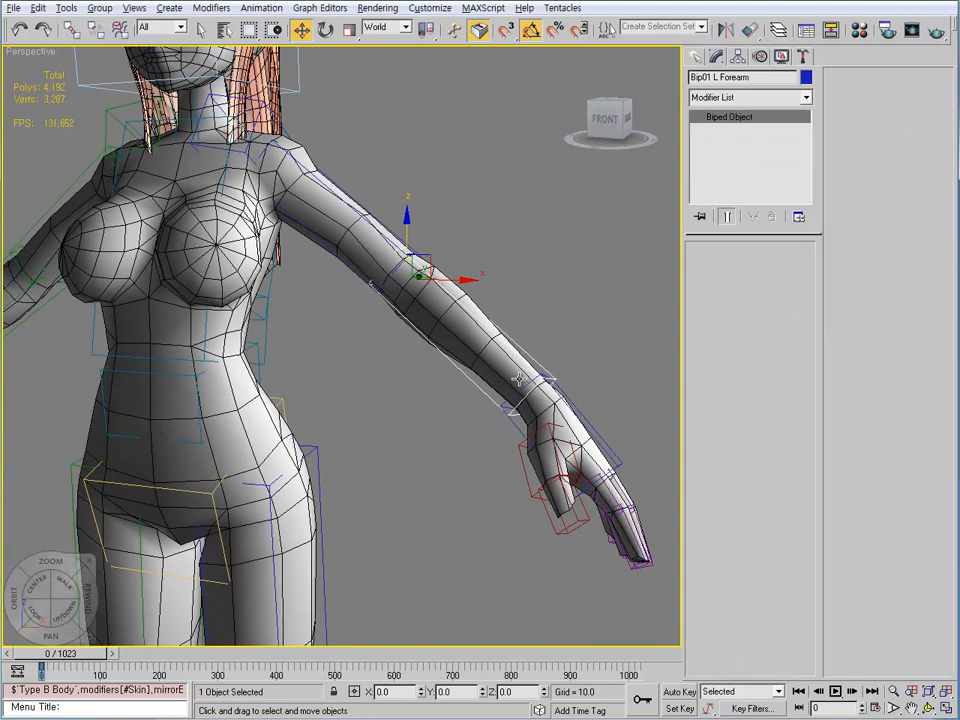
Reselect the body, resume envelope editing on its Skin modifier and select the Bip01 L Forearm envelope.
click(427, 312)
click(729, 128)
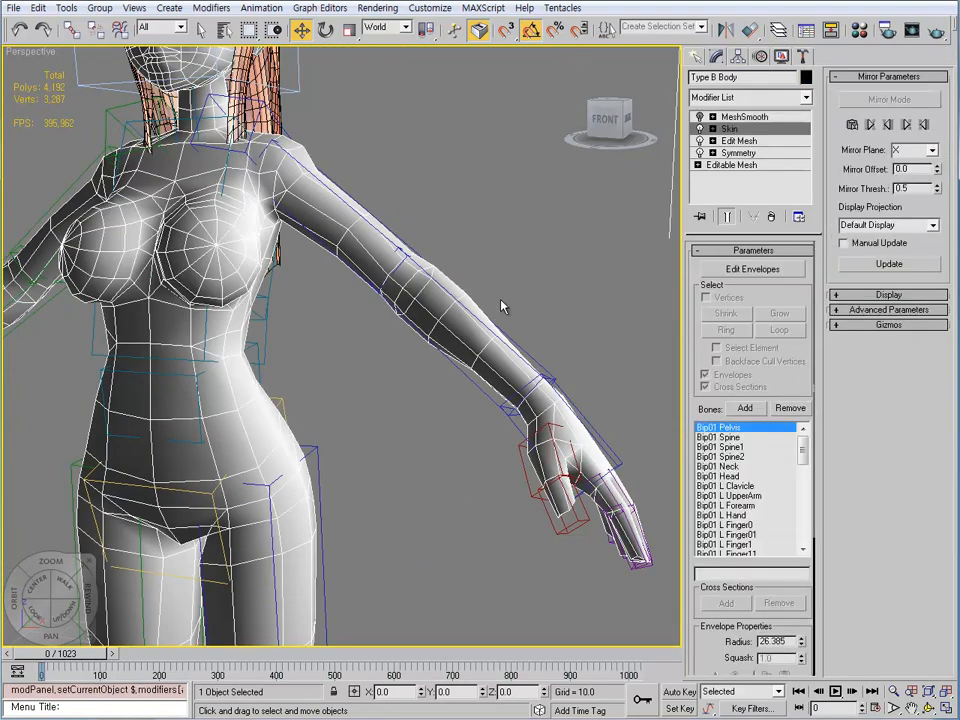
key(ctrl+b)
scroll(372, 400, up, 1)
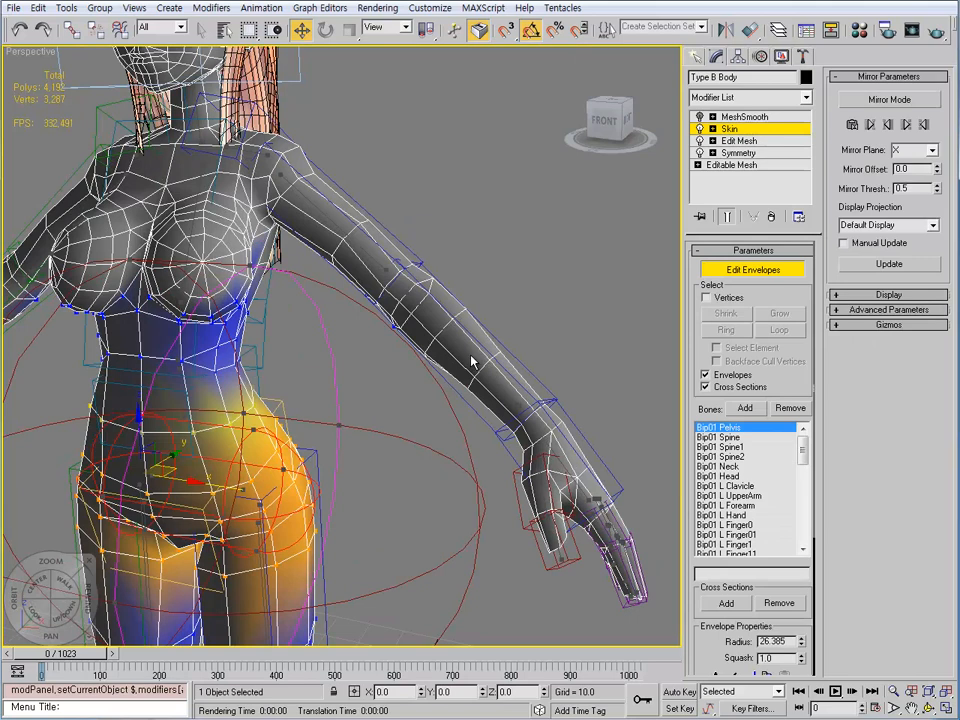
click(461, 349)
alt+middle_drag(461, 349, 421, 308)
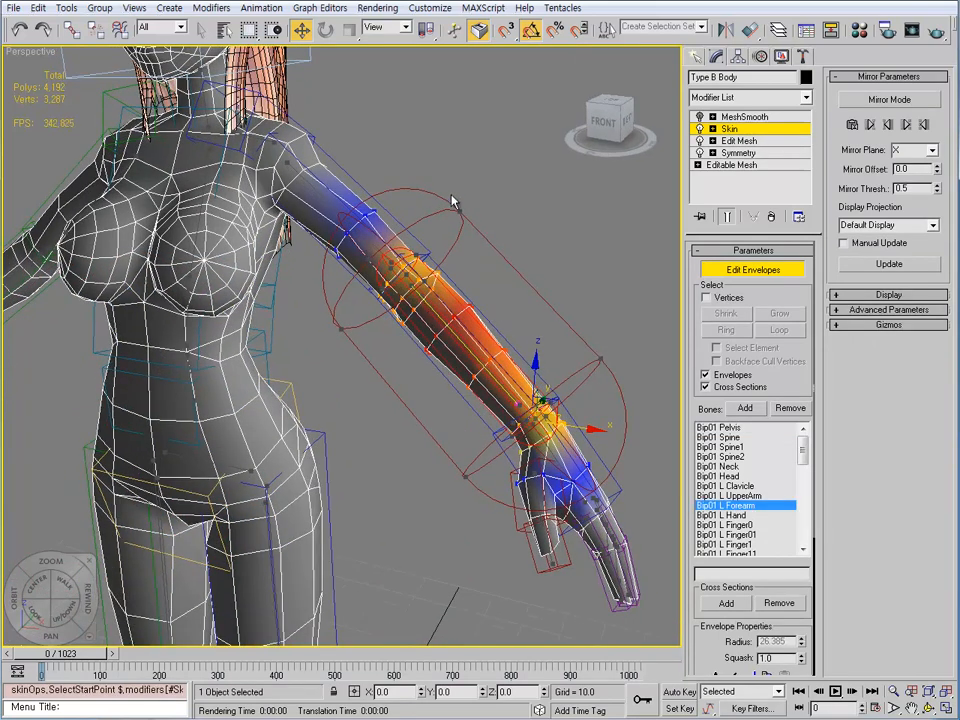
Leave envelope editing, try rotating the Bip01 L Thigh bone to test the leg's deformation, and undo the rotation.
scroll(519, 381, down, 5)
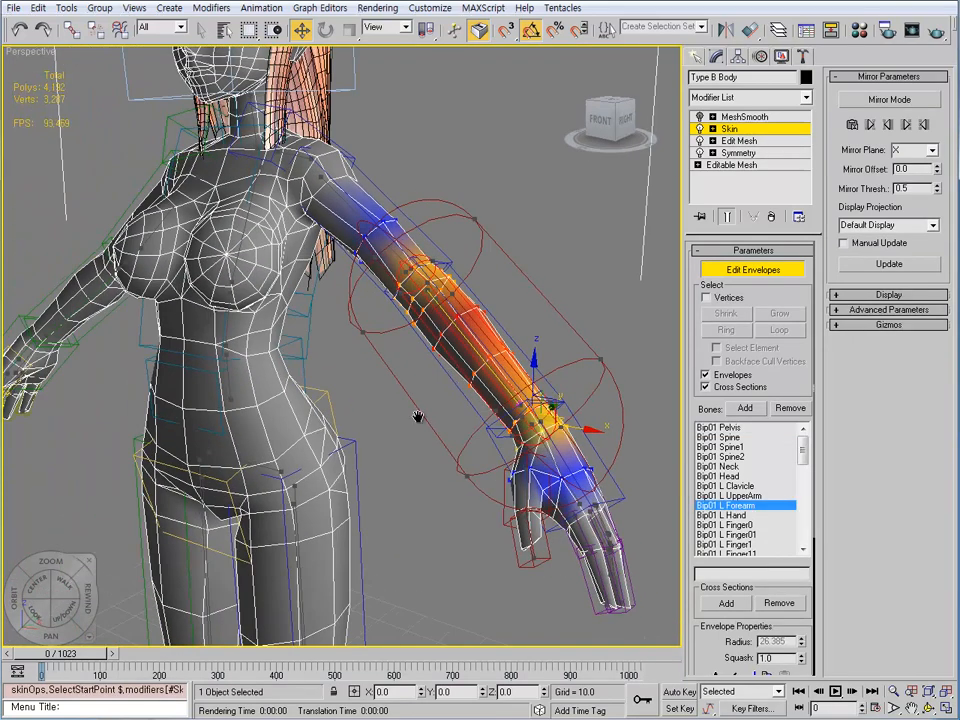
scroll(424, 317, down, 1)
middle_drag(403, 358, 426, 315)
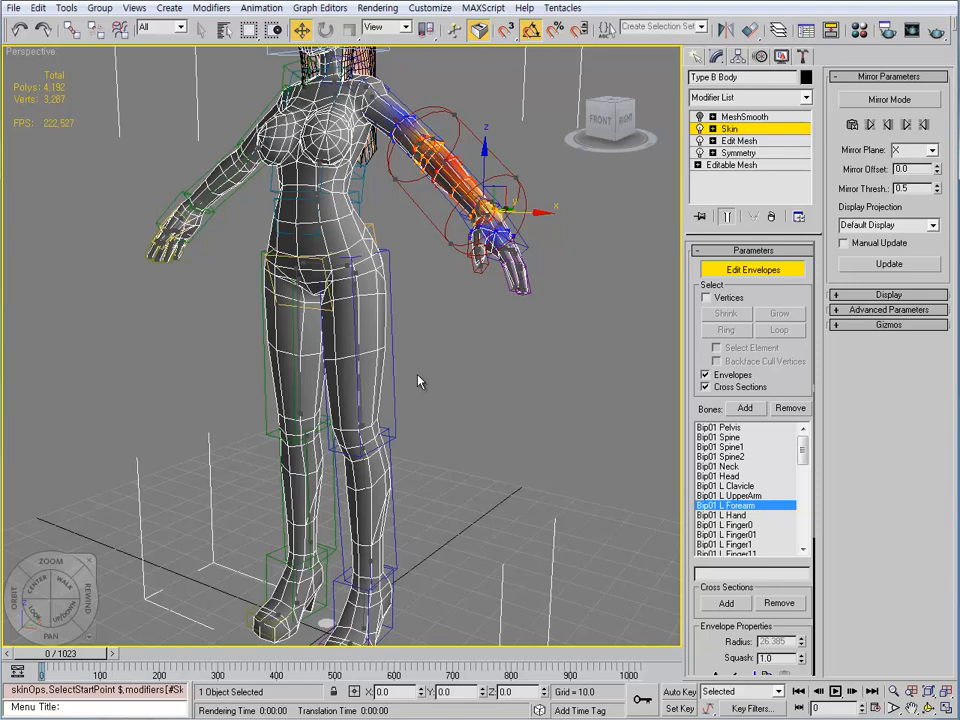
click(391, 392)
key(e)
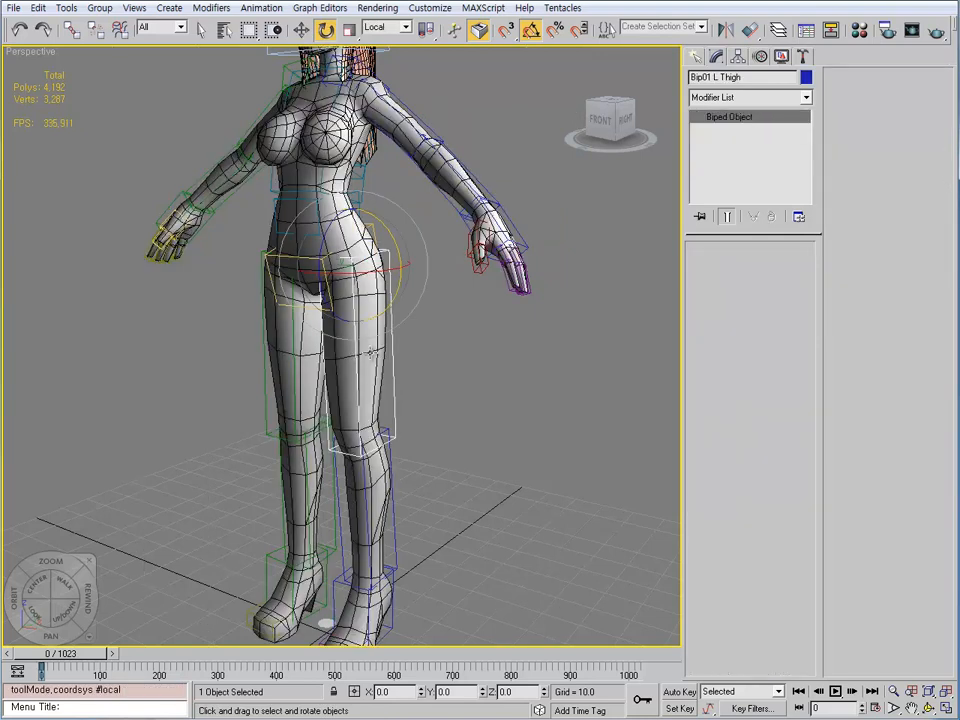
drag(318, 271, 355, 222)
key(ctrl+z)
Try bending the Bip01 L Calf bone about 80 degrees backward to test the knee's deformation.
middle_drag(415, 481, 407, 401)
click(386, 393)
key(e)
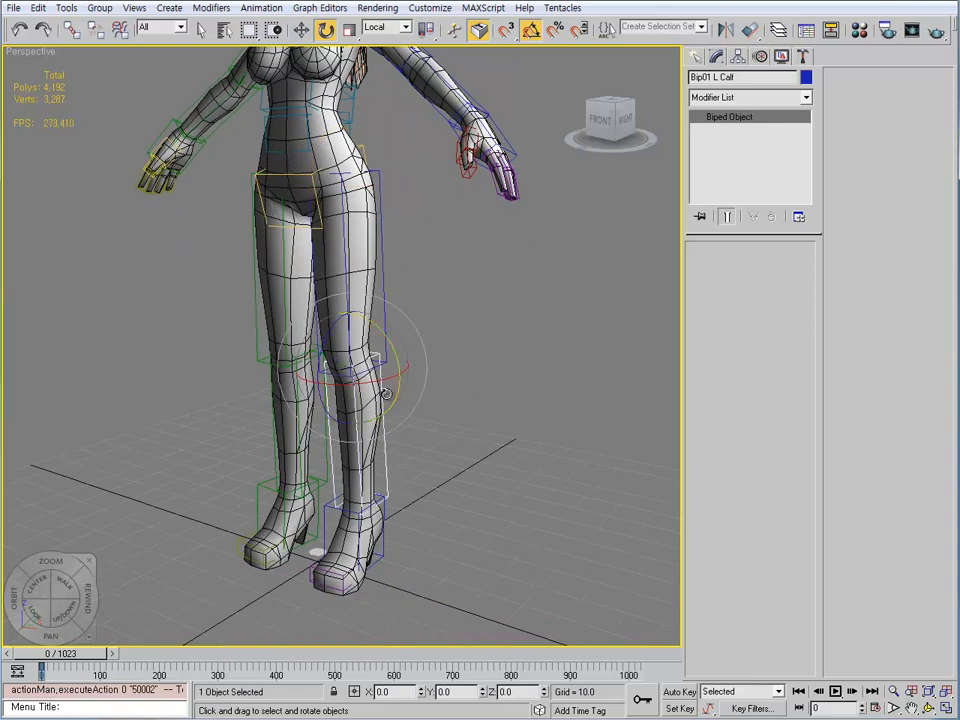
drag(327, 333, 366, 421)
alt+middle_drag(366, 421, 356, 459)
Try rotating the Bip01 L Foot bone to test the ankle's deformation and undo the rotation.
click(356, 459)
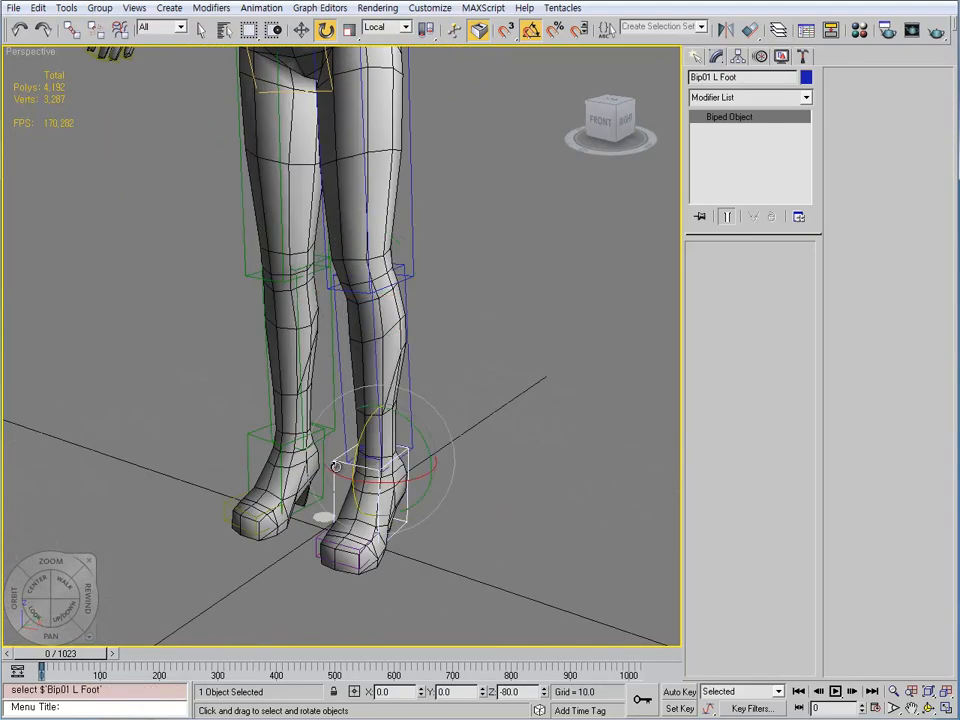
key(e)
drag(361, 444, 366, 478)
key(ctrl+z)
Switch the selection back and forth between the body's Skin modifier and the Bip01 L Calf bone.
mouse_move(465, 479)
alt+middle_down()
mouse_move(435, 491)
mouse_move(465, 472)
alt+middle_up()
click(441, 398)
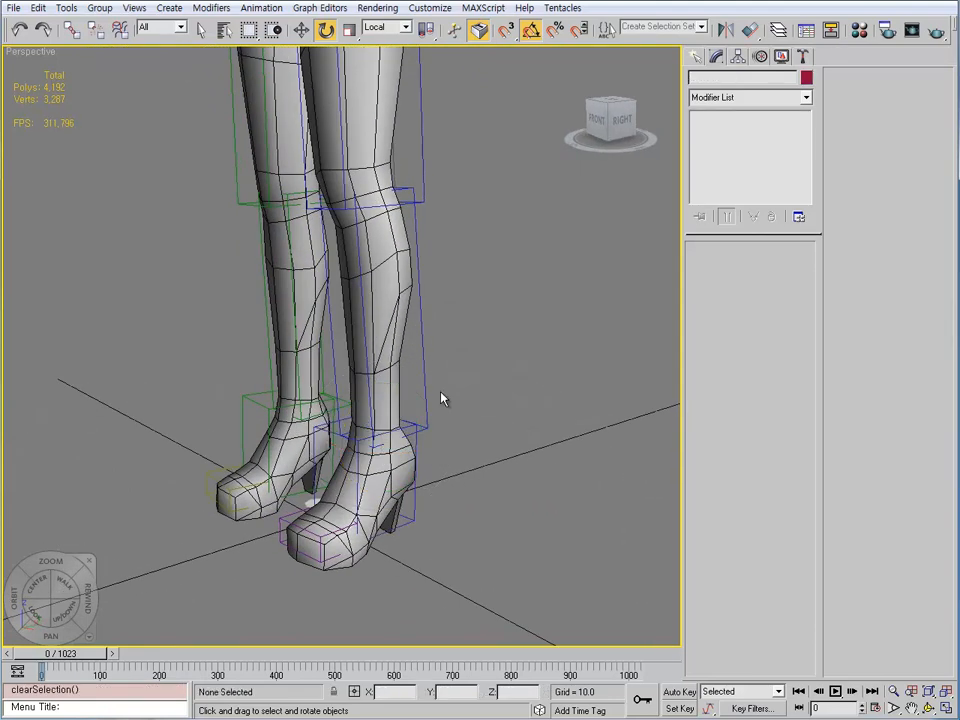
click(393, 308)
click(731, 129)
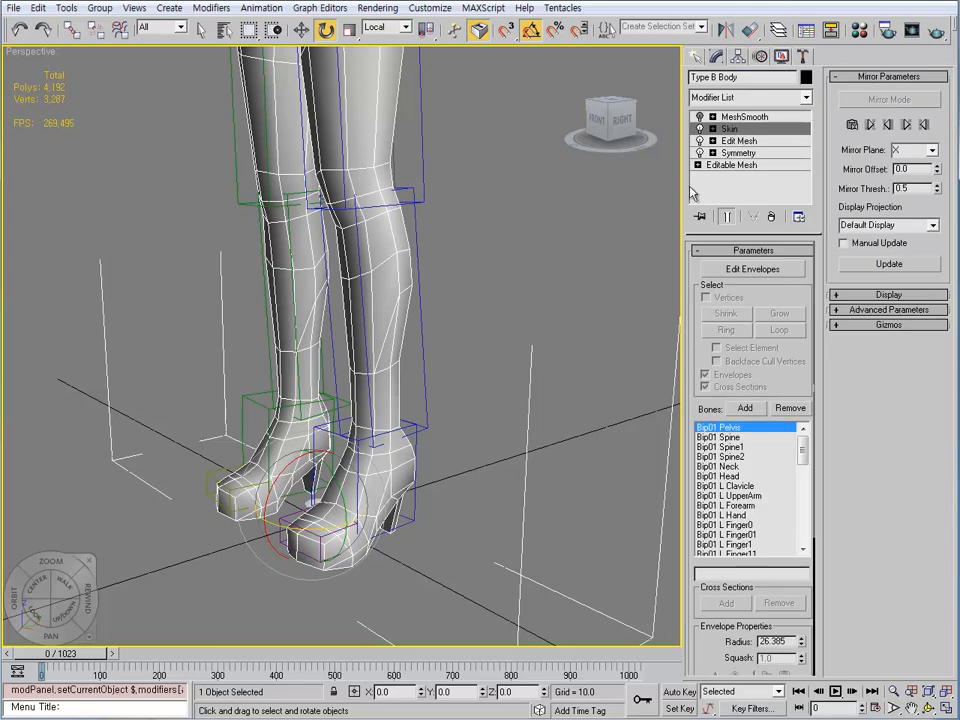
click(444, 424)
click(427, 404)
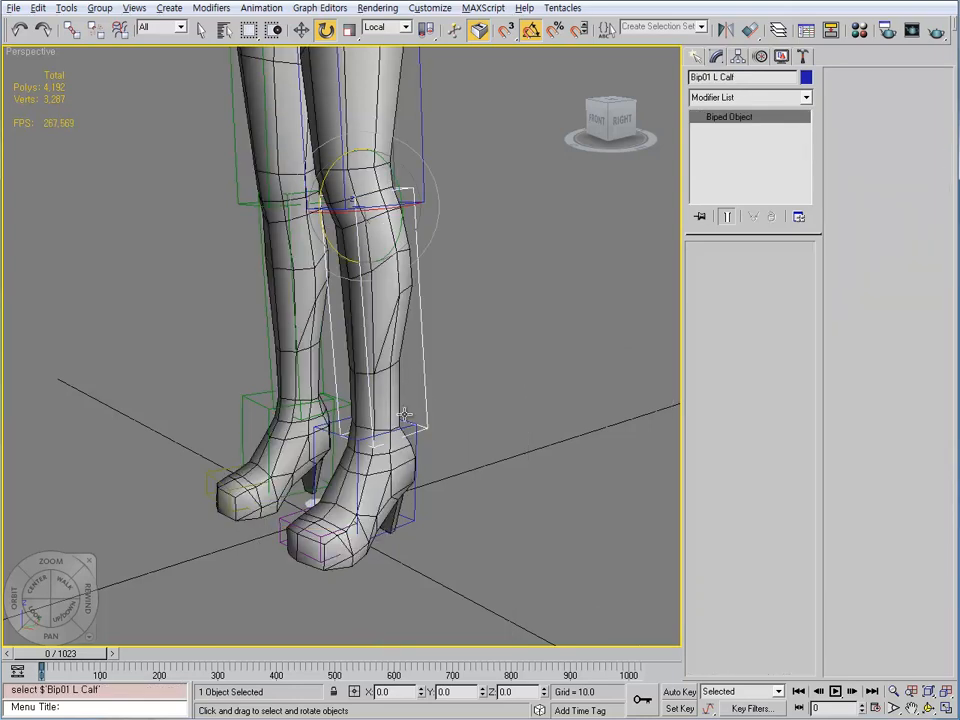
alt+middle_drag(404, 413, 435, 392)
click(422, 300)
click(398, 291)
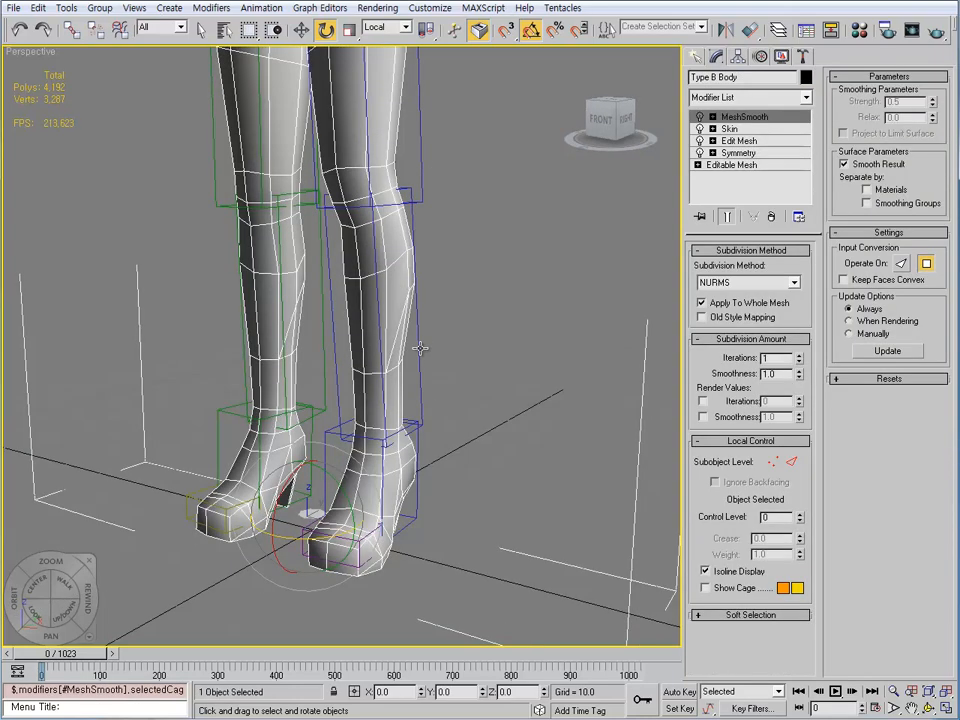
Try rotating the Bip01 L Calf bone -55 degrees about its local Z axis and undo the rotation.
click(420, 382)
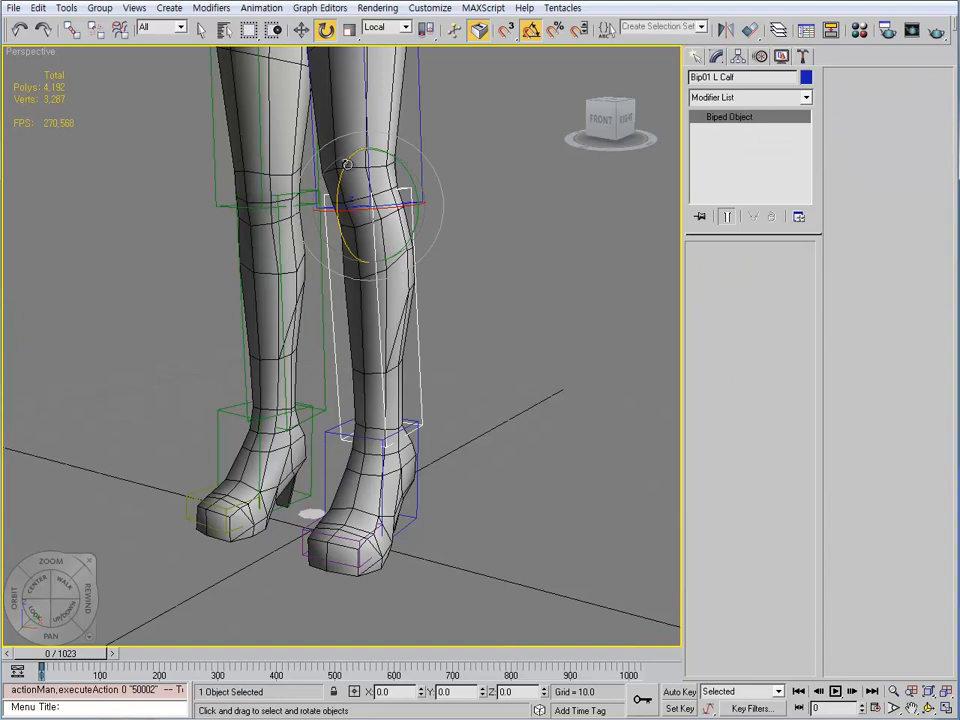
drag(343, 170, 350, 252)
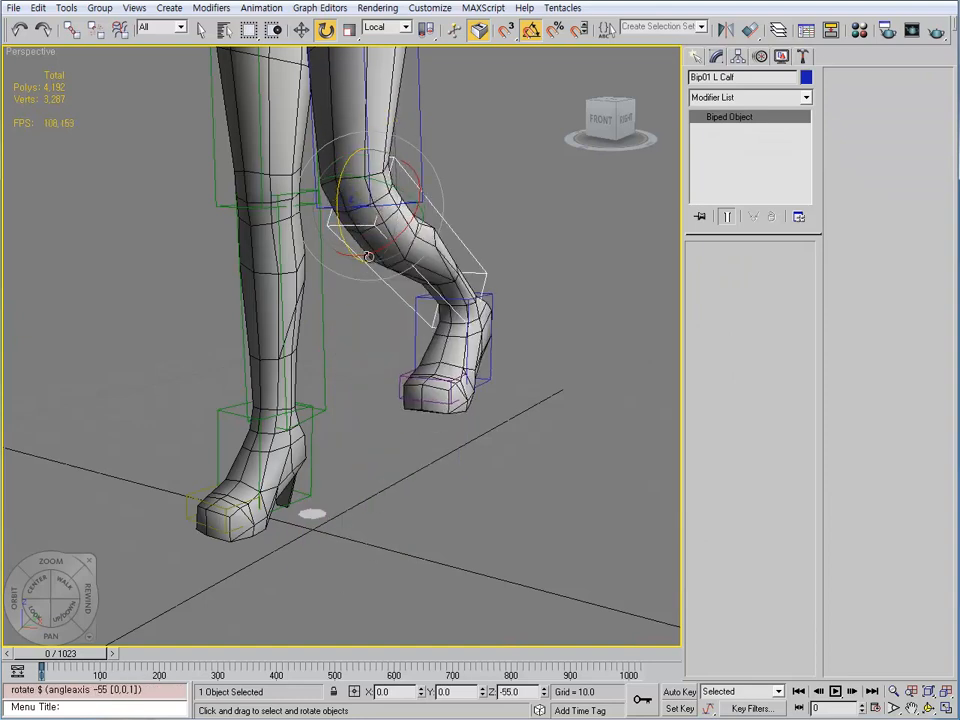
key(ctrl+z)
Select the body mesh and activate its Skin modifier in the stack.
middle_drag(406, 308, 418, 390)
click(418, 176)
click(412, 175)
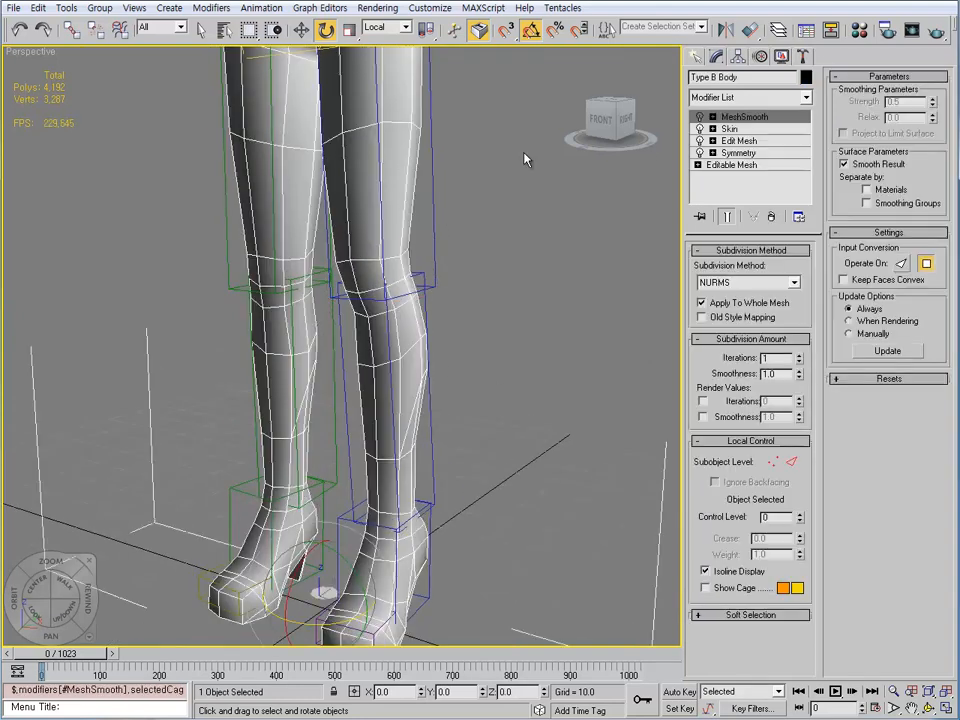
click(739, 141)
click(729, 129)
Scrub the timeline with the body selected and return it to frame 0.
alt+middle_drag(420, 330, 303, 528)
drag(61, 654, 248, 651)
mouse_move(50, 645)
mouse_down()
mouse_move(592, 657)
mouse_move(48, 648)
mouse_up()
middle_drag(401, 218, 386, 366)
scroll(416, 320, down, 3)
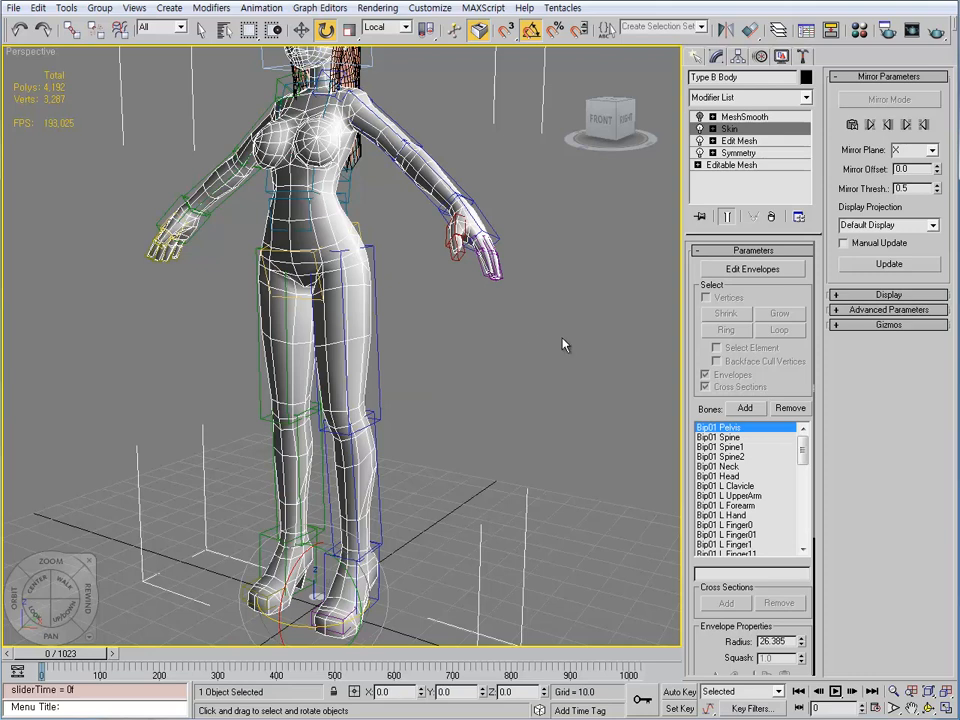
Load the 관절테스트.bip motion file onto the biped with the lowest starting foot height set to Z = 0.
click(376, 349)
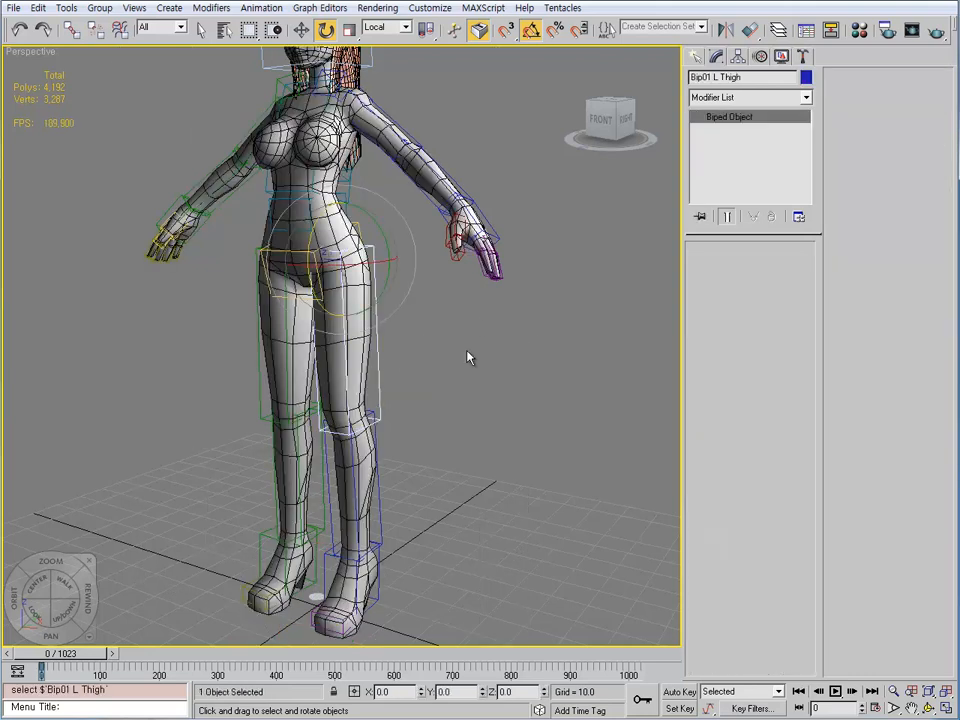
click(760, 56)
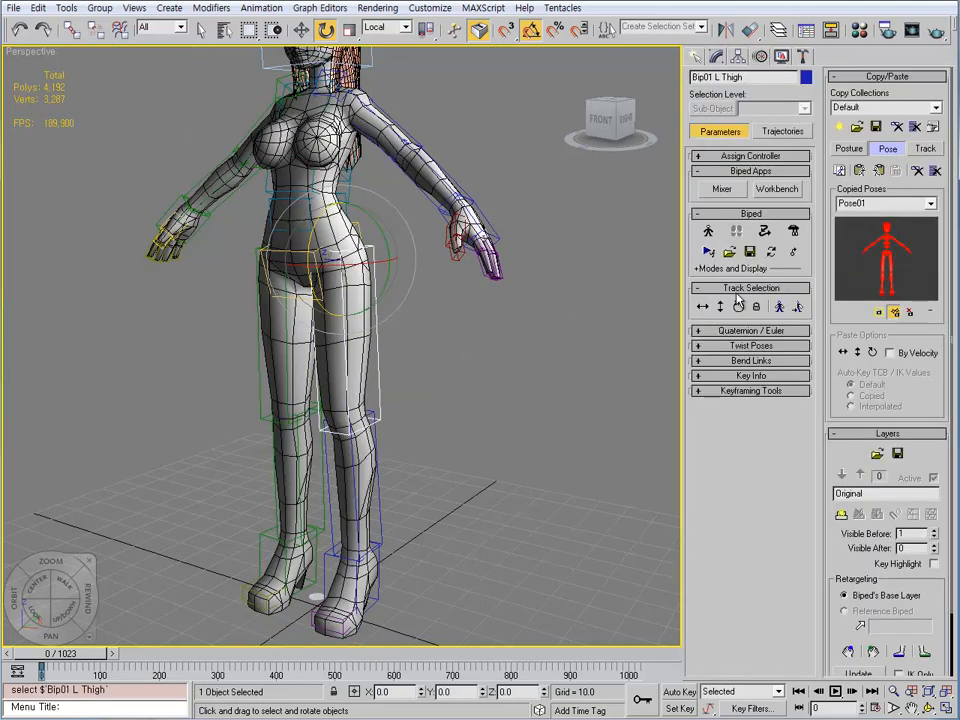
click(730, 252)
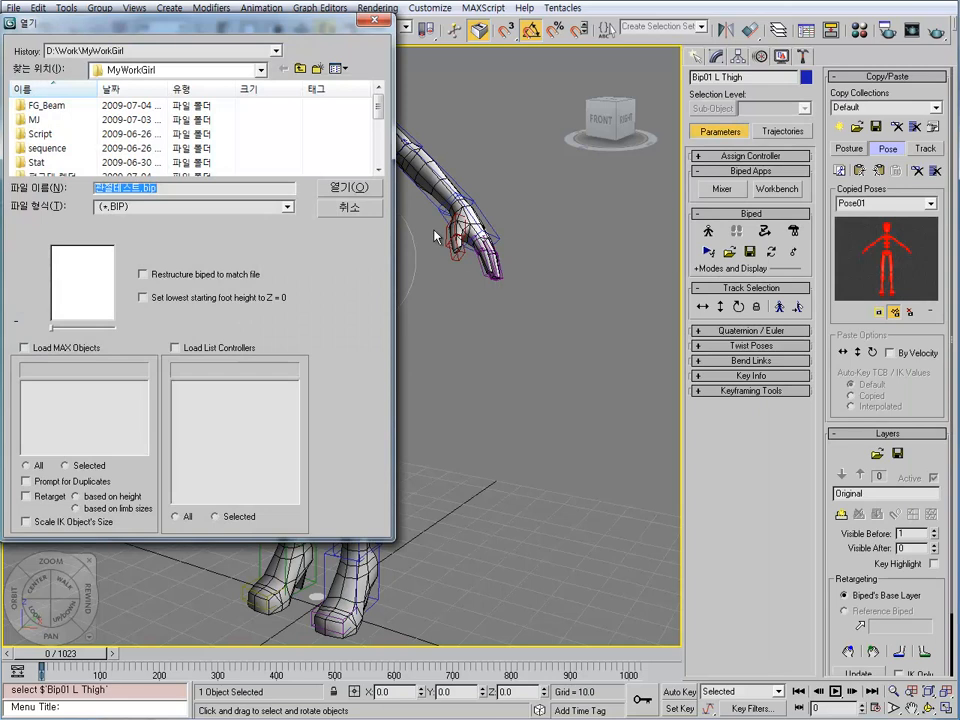
drag(379, 109, 388, 166)
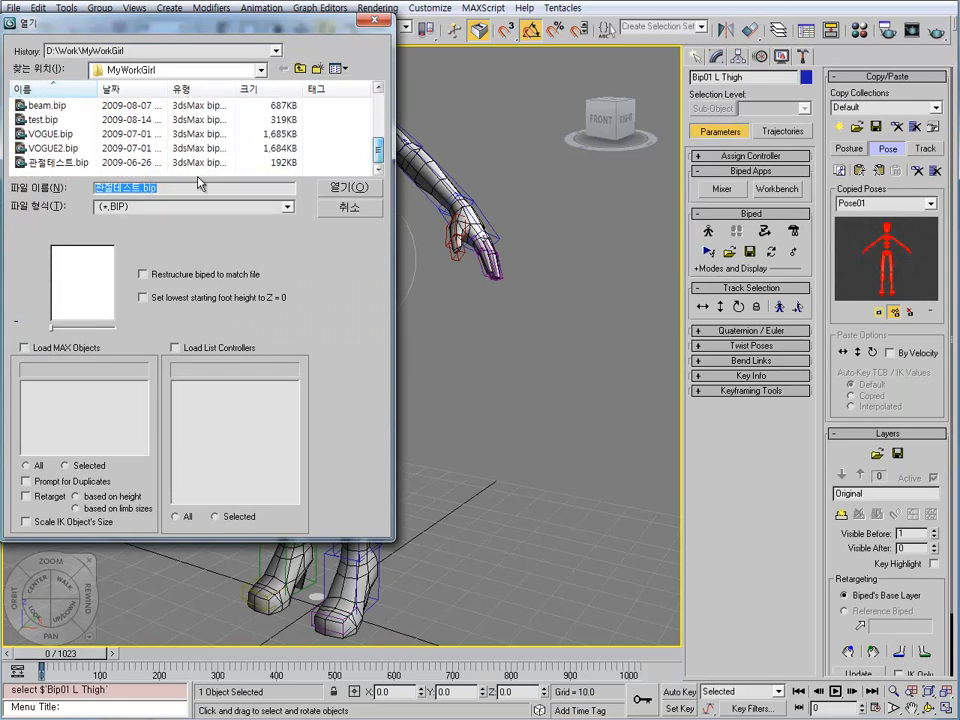
click(160, 162)
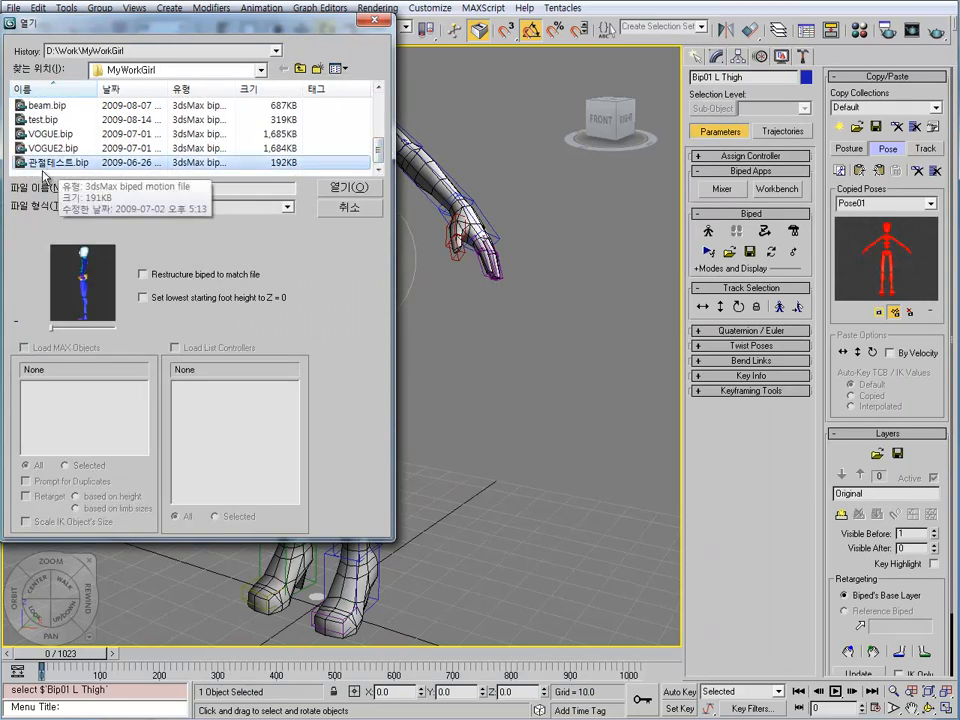
click(143, 298)
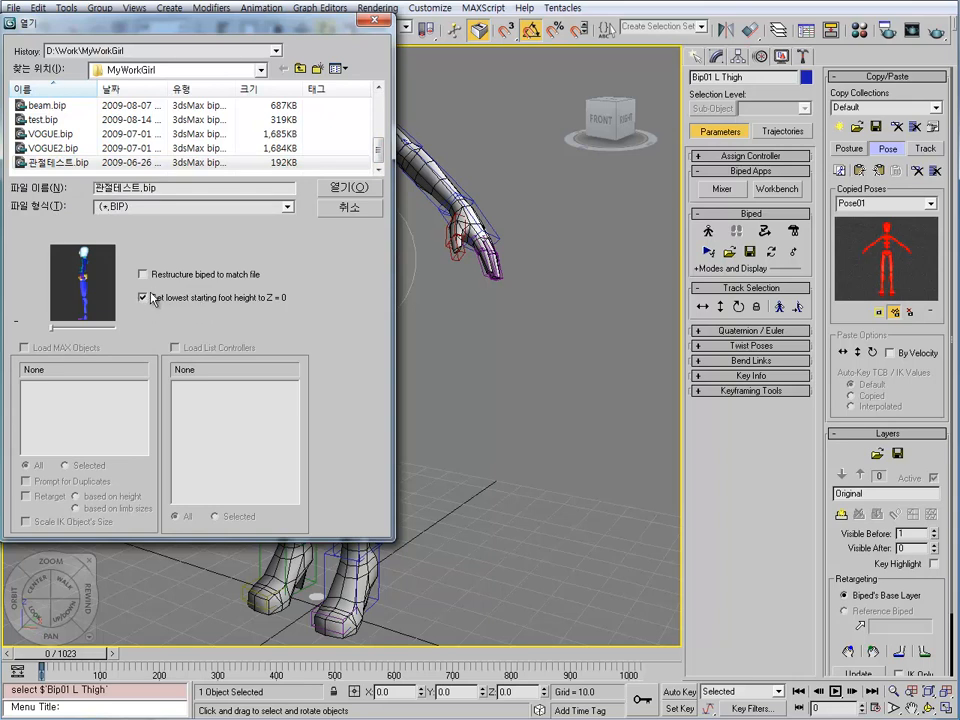
click(357, 190)
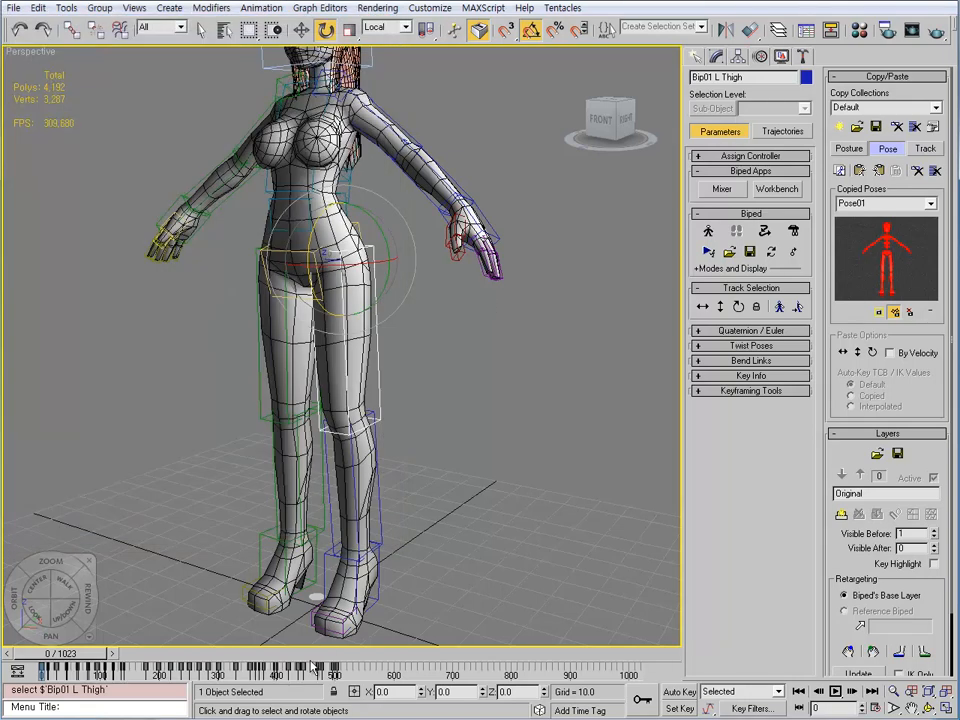
Clear the selection, scrub through the loaded joint-test motion and return to frame 0.
key(ctrl+a)
click(505, 557)
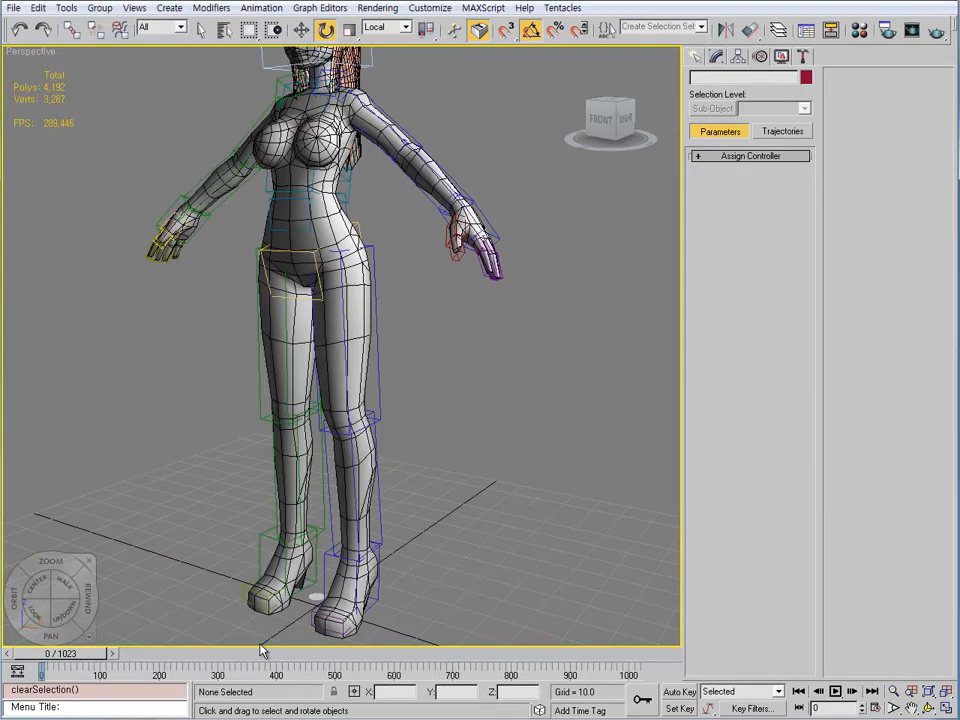
drag(88, 653, 1, 662)
key(e)
Select the body mesh and start editing envelopes on its Skin modifier.
middle_drag(322, 432, 367, 446)
click(388, 350)
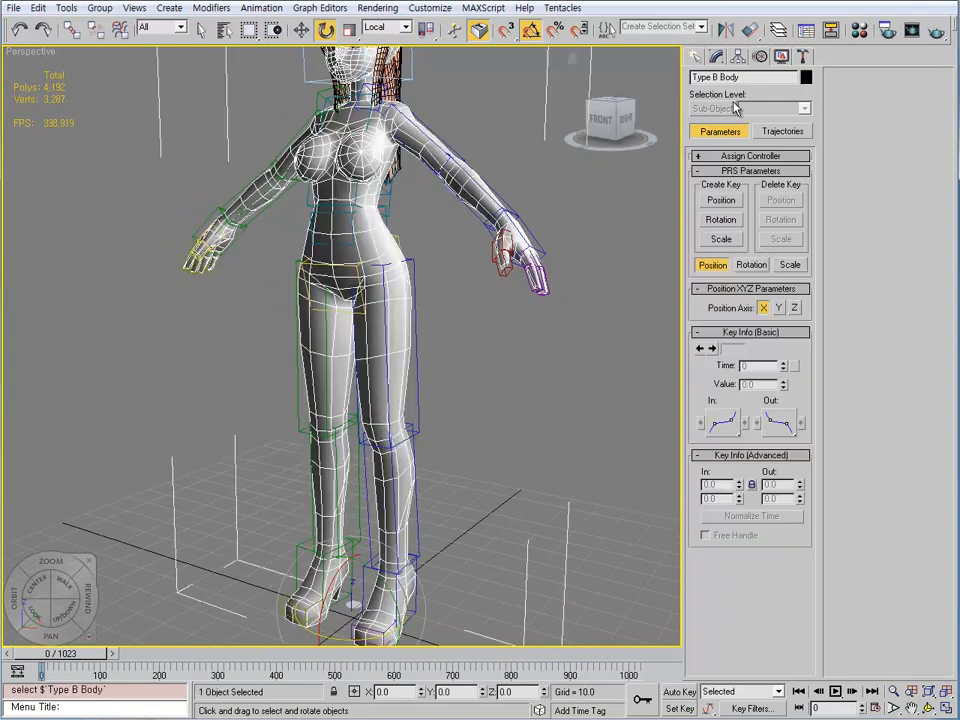
click(716, 56)
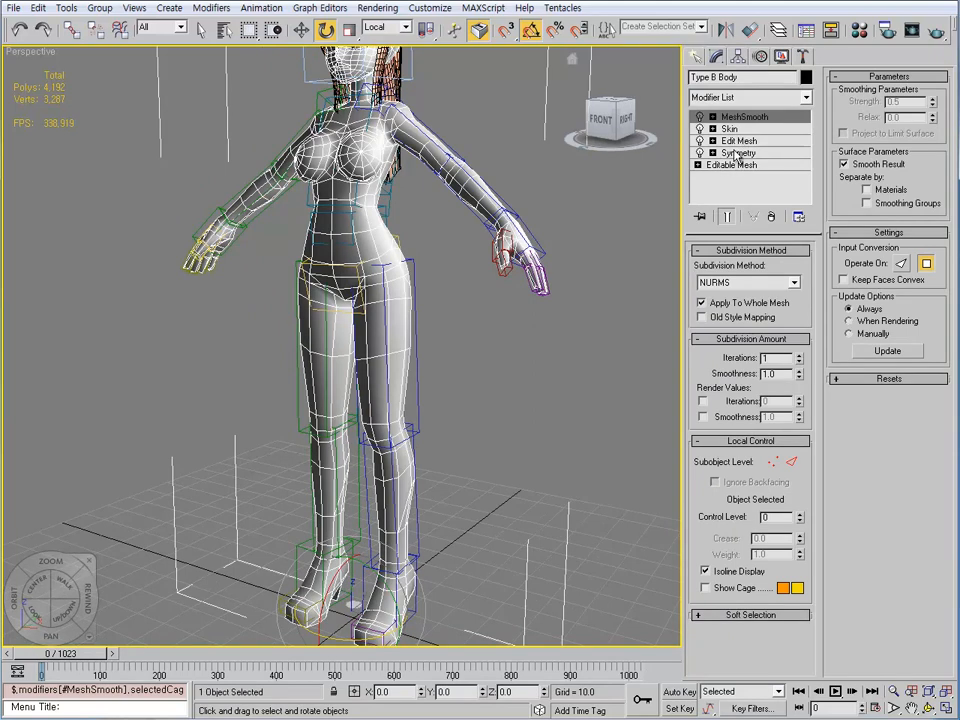
click(731, 129)
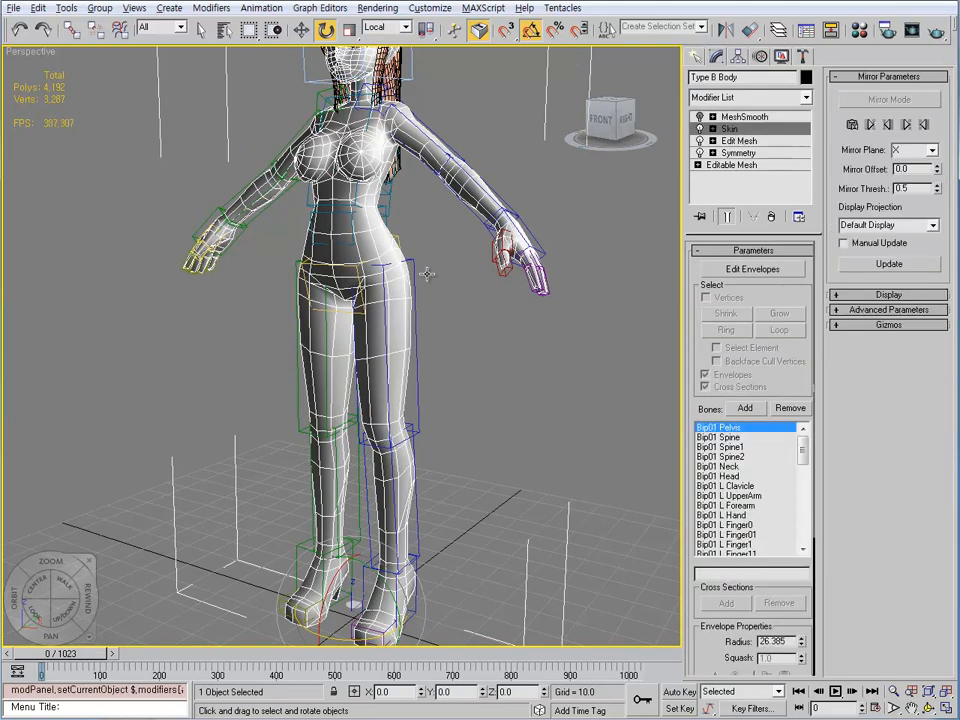
alt+middle_drag(427, 273, 503, 268)
key(1)
Scrub the joint-test motion to frame 212, where the feet are bent at the ankles.
middle_drag(280, 281, 351, 306)
scroll(351, 306, up, 3)
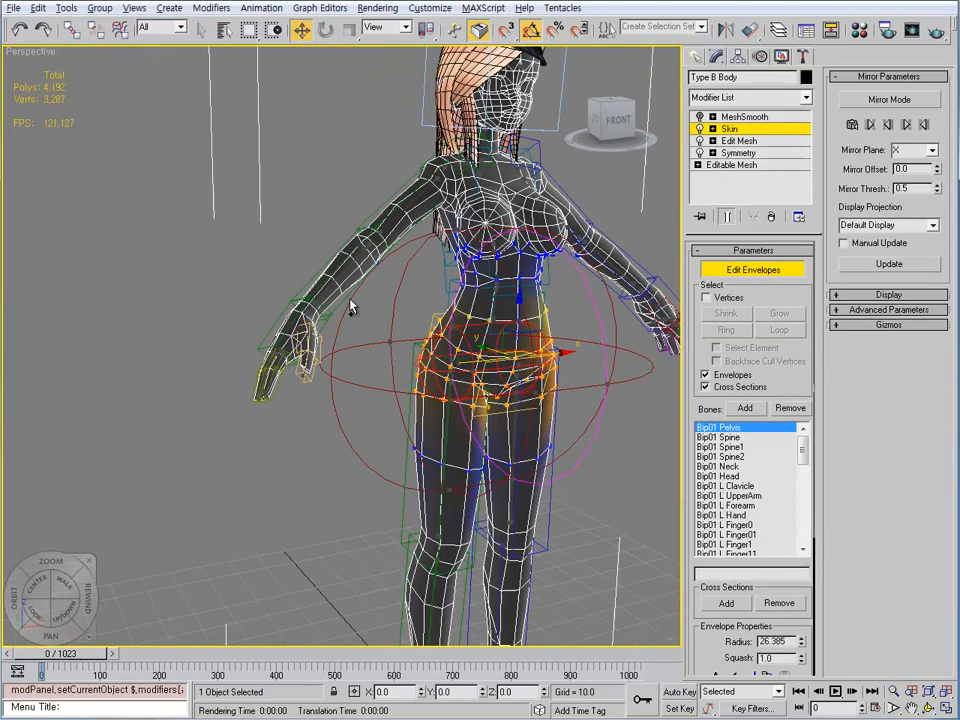
middle_drag(446, 407, 399, 380)
scroll(399, 380, down, 3)
scroll(398, 380, down, 1)
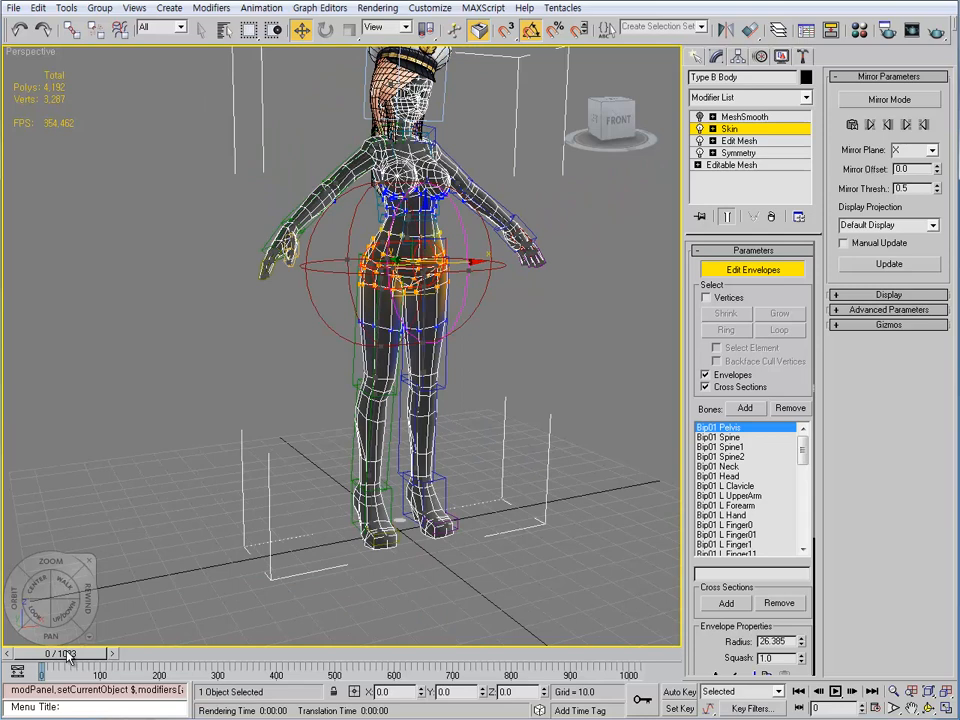
mouse_move(64, 656)
mouse_down()
mouse_move(93, 658)
mouse_move(77, 657)
mouse_up()
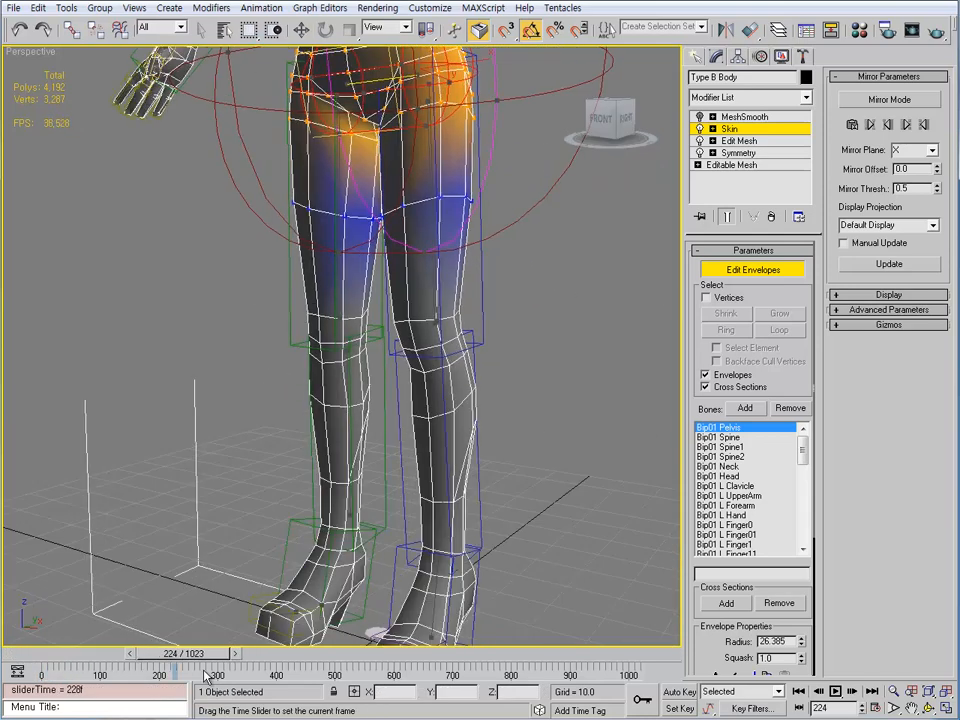
drag(208, 675, 199, 672)
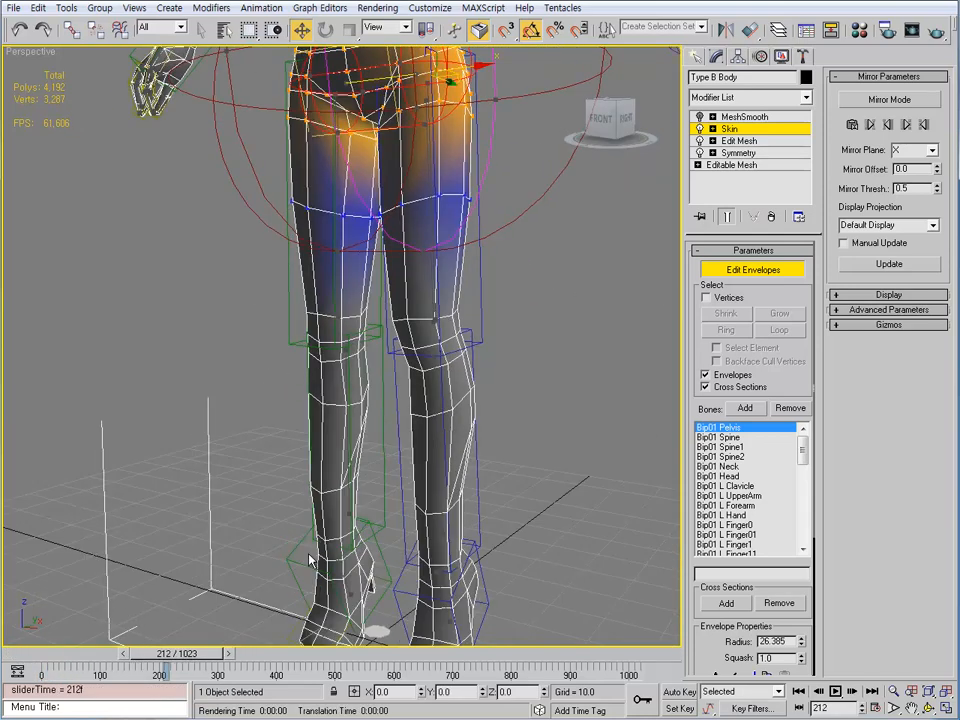
Select the Bip01 R Foot envelope and move to frame 202 to inspect the bent right ankle.
click(349, 596)
middle_drag(381, 560, 379, 443)
scroll(380, 445, up, 4)
alt+middle_drag(386, 520, 273, 595)
mouse_move(213, 664)
mouse_down()
mouse_move(196, 664)
mouse_move(219, 663)
mouse_move(206, 663)
mouse_up()
alt+middle_drag(495, 430, 349, 418)
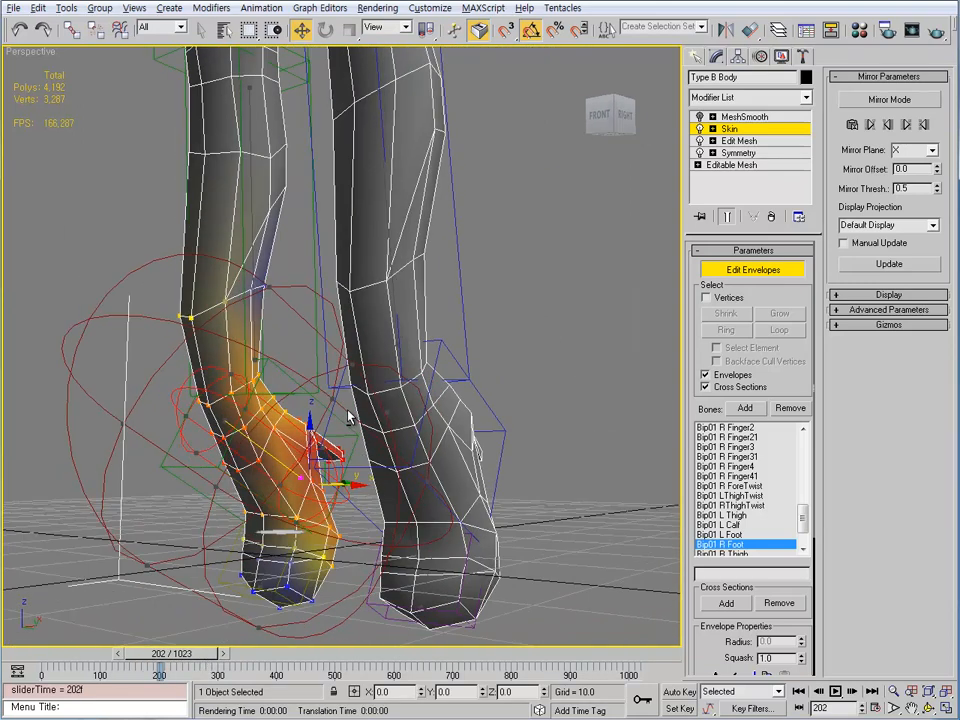
Check the Bip01 R Calf envelope, reselect the Bip01 R Foot envelope and move the timeline to frame 182.
click(253, 206)
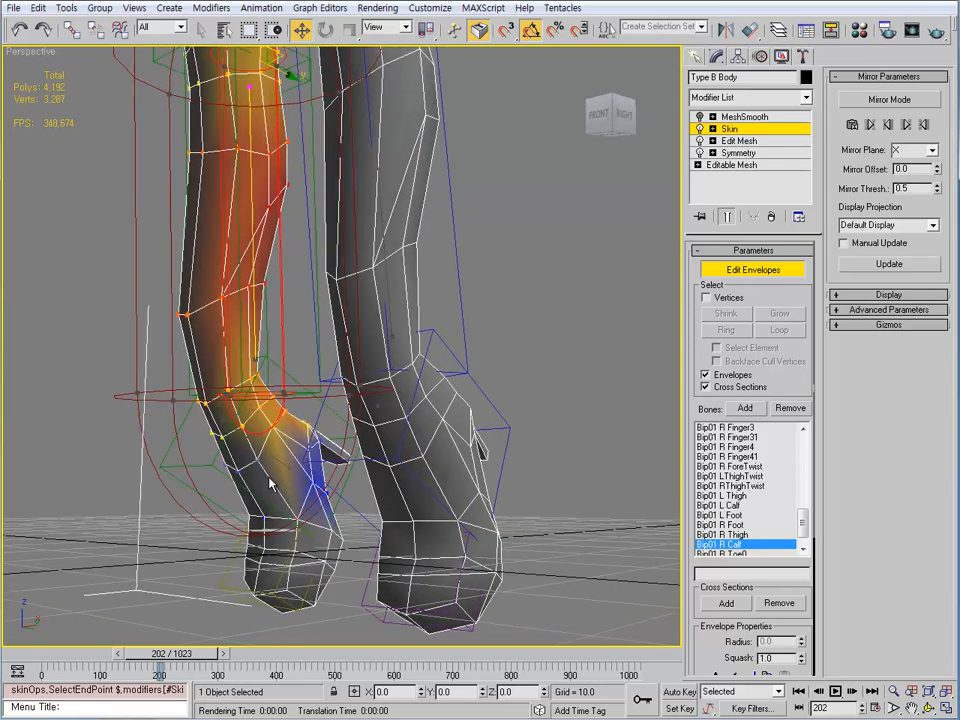
click(276, 472)
alt+middle_drag(281, 465, 420, 470)
mouse_move(186, 654)
mouse_down()
mouse_move(144, 656)
mouse_move(179, 655)
mouse_up()
Examine the Bip01 R Foot envelope's weights around the foot and ankle from several angles, and reveal the Skin modifier's Weight Properties.
key(w)
mouse_move(431, 456)
alt+middle_down()
mouse_move(379, 439)
mouse_move(365, 457)
mouse_move(354, 454)
mouse_move(388, 472)
mouse_move(373, 446)
mouse_move(416, 456)
alt+middle_up()
alt+middle_drag(491, 439, 328, 229)
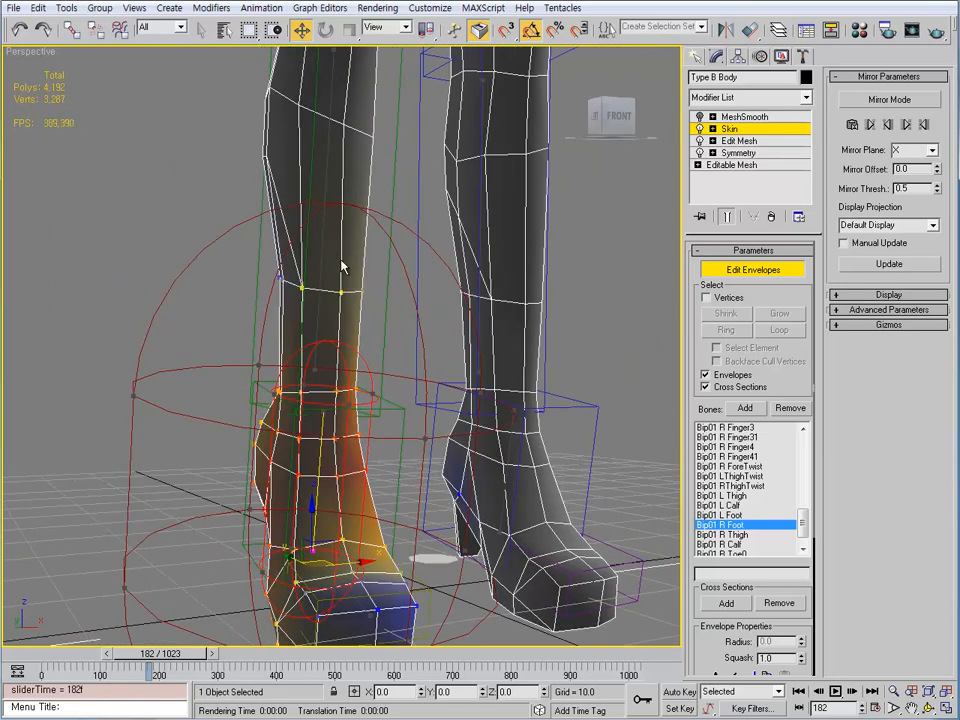
alt+middle_drag(364, 364, 345, 380)
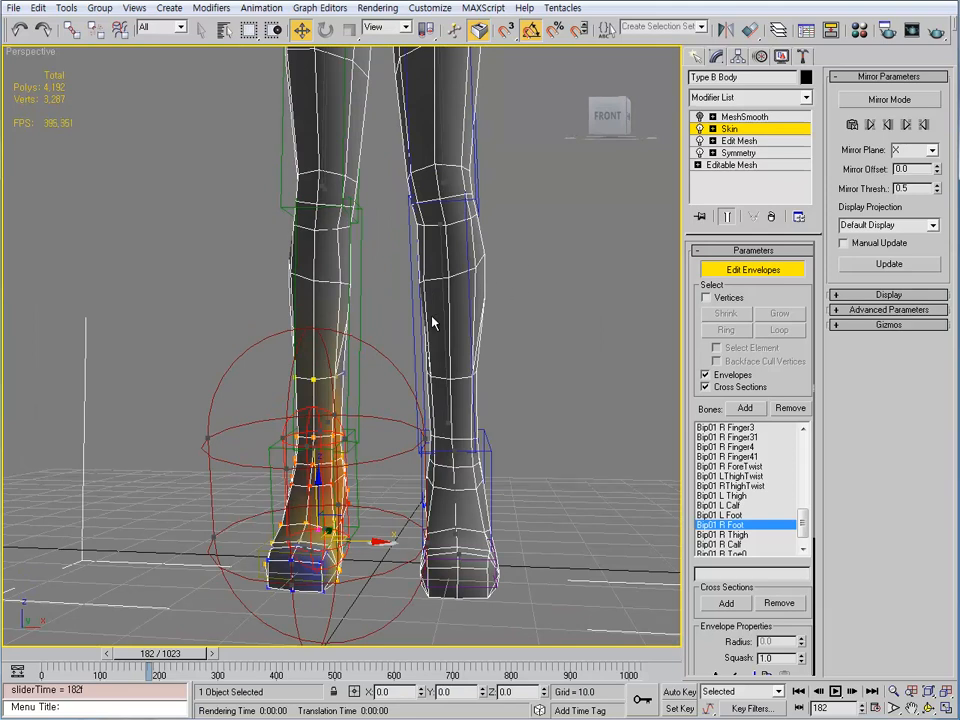
alt+middle_drag(437, 305, 381, 374)
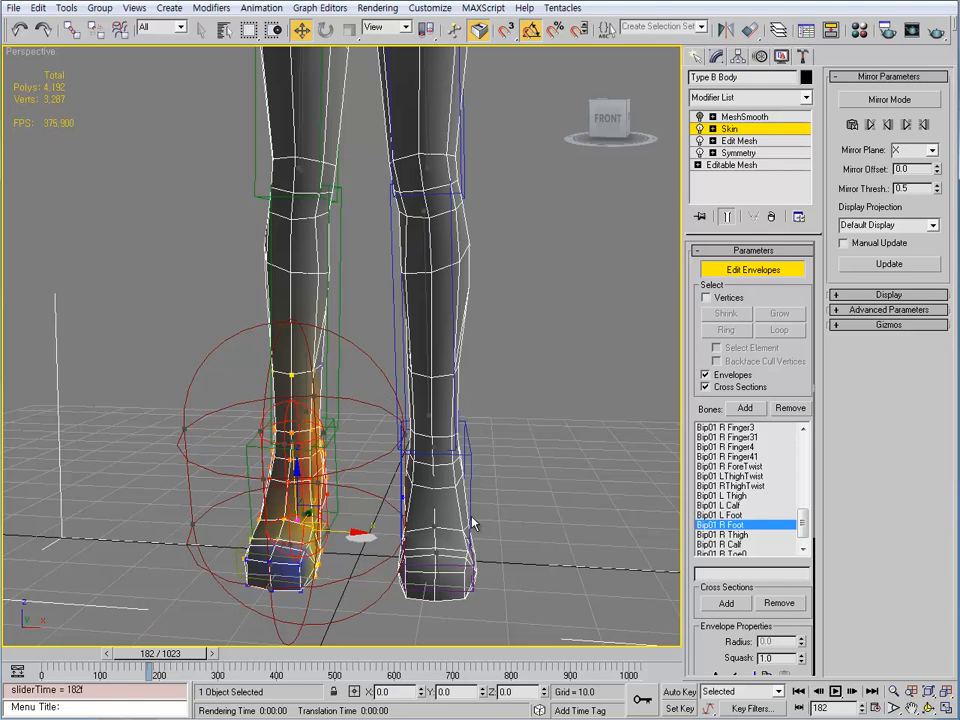
middle_drag(373, 487, 365, 422)
scroll(411, 425, up, 3)
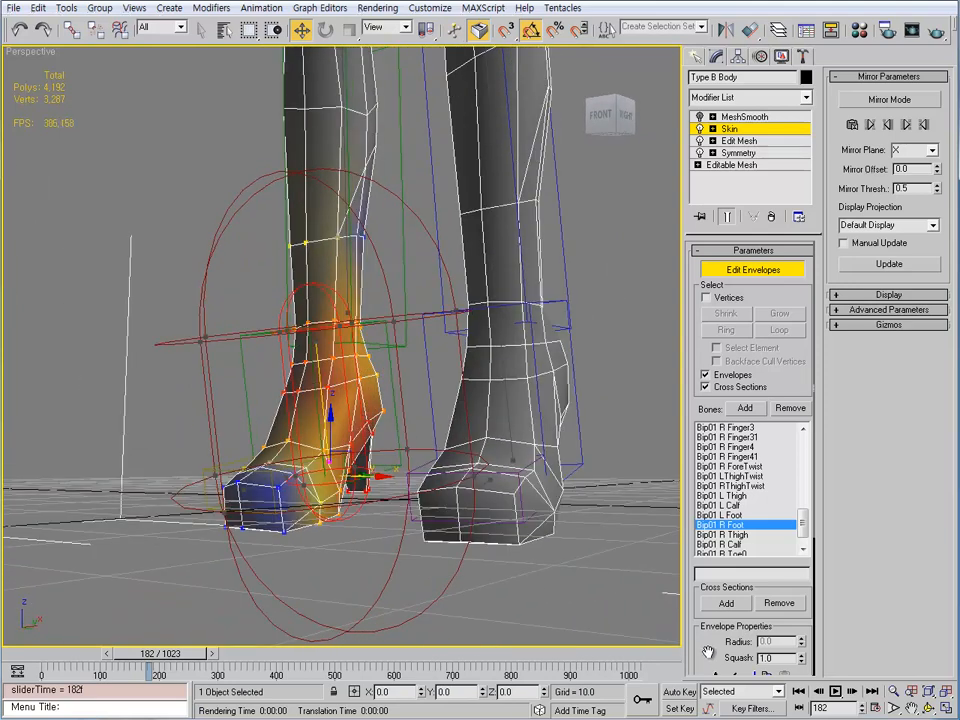
drag(707, 652, 715, 412)
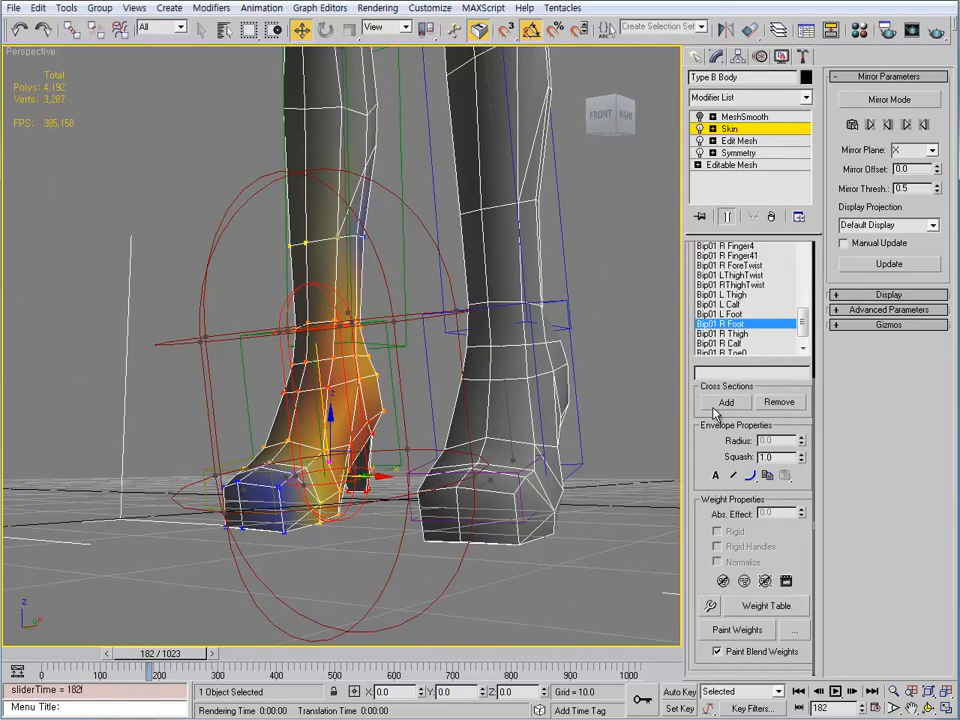
Open the skin Weight Table for selected vertices only, turn on Show Affected Bones and shorten the table window.
click(768, 607)
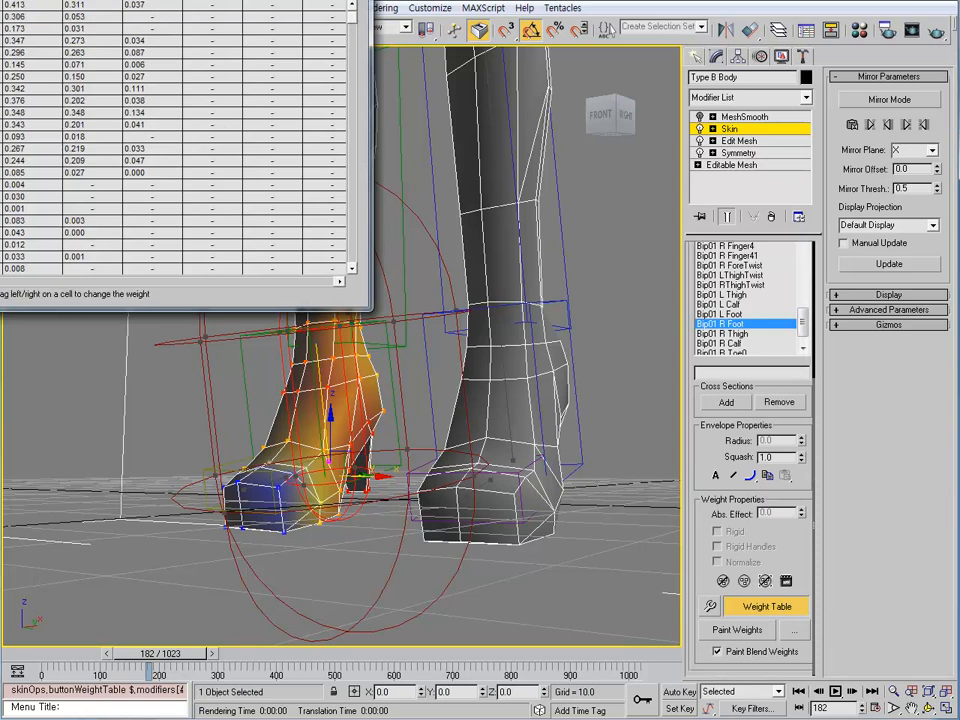
drag(43, 0, 273, 33)
click(75, 357)
click(70, 383)
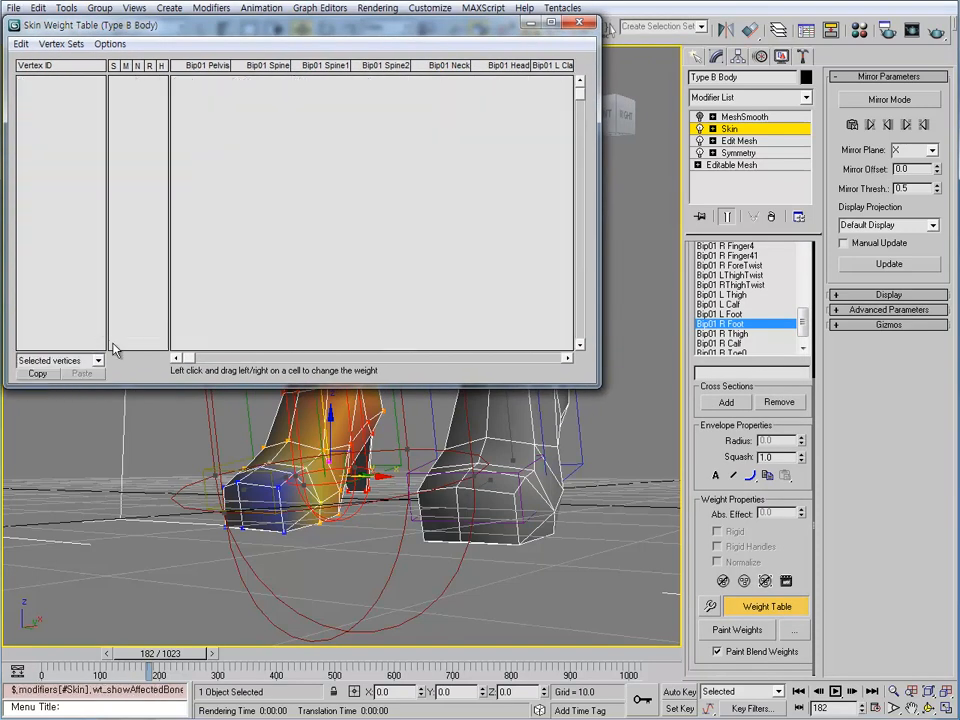
click(108, 45)
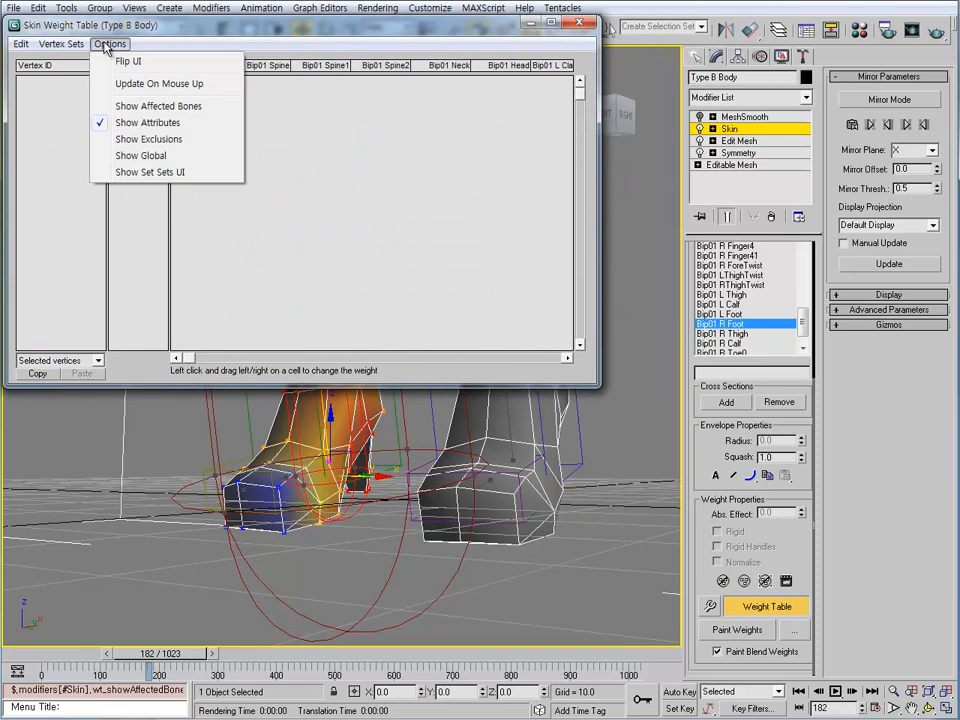
click(151, 106)
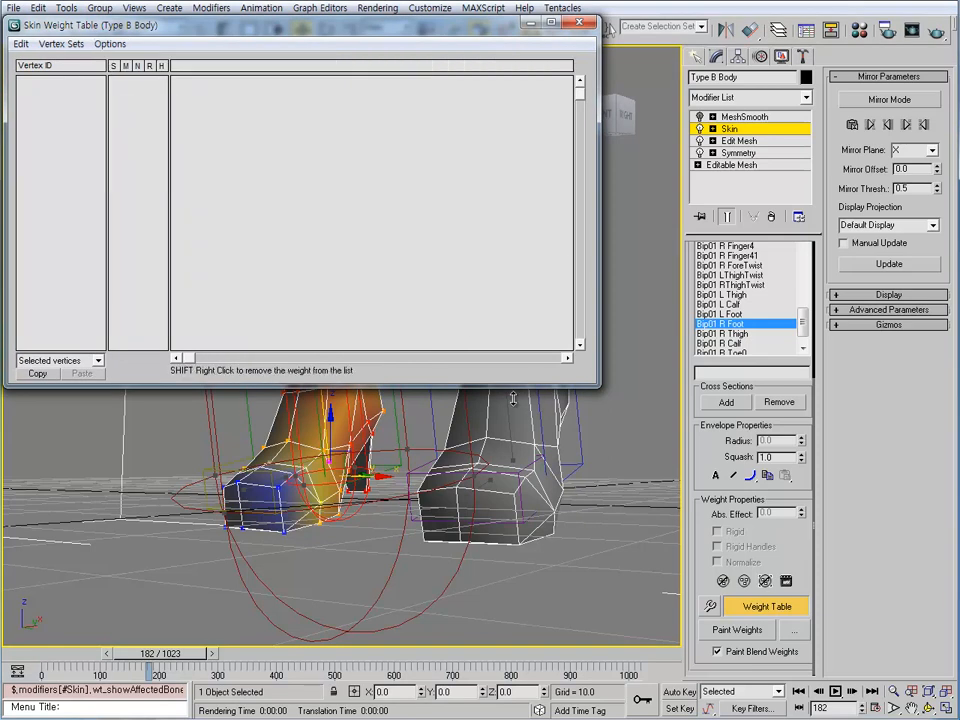
drag(519, 387, 518, 226)
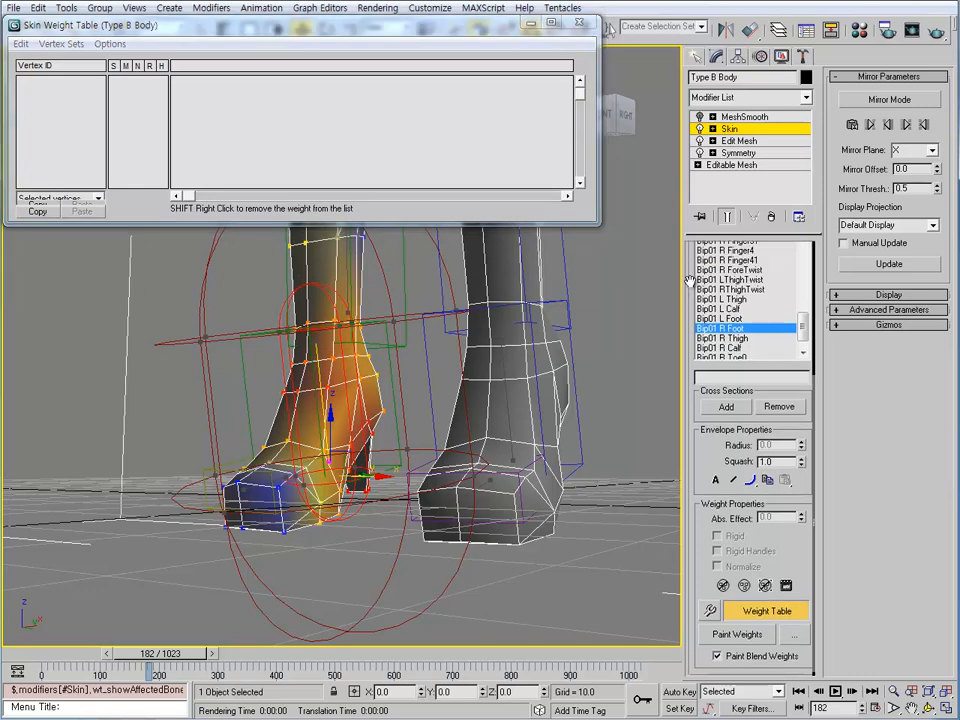
Enable Show No Envelopes in the Skin modifier's display options.
scroll(744, 350, up, 4)
click(727, 306)
mouse_move(400, 443)
alt+middle_down()
mouse_move(454, 443)
mouse_move(410, 440)
alt+middle_up()
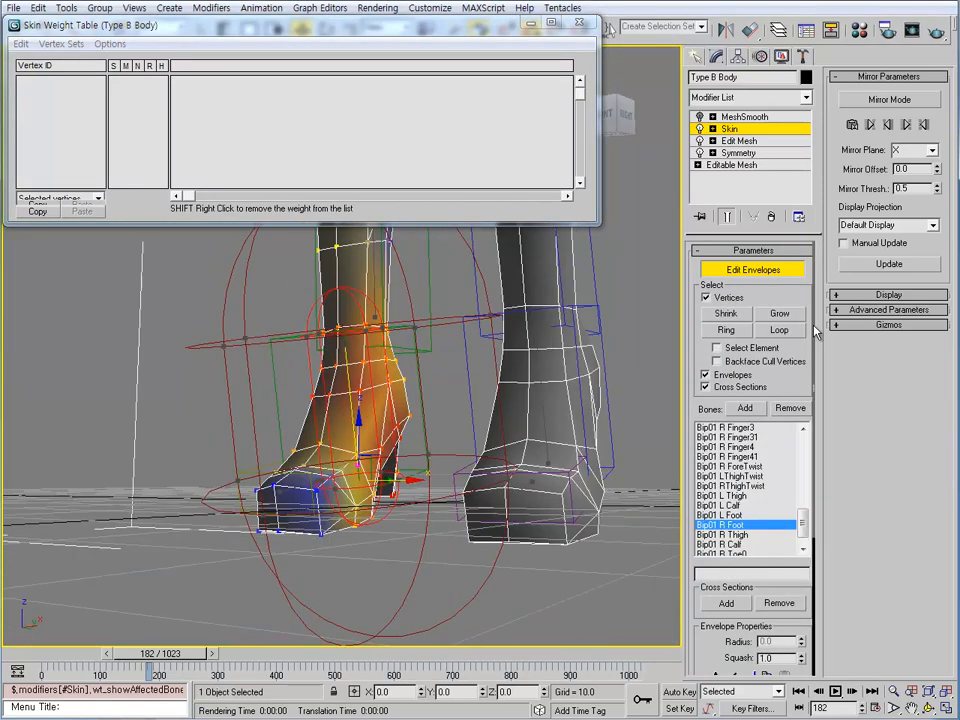
click(862, 295)
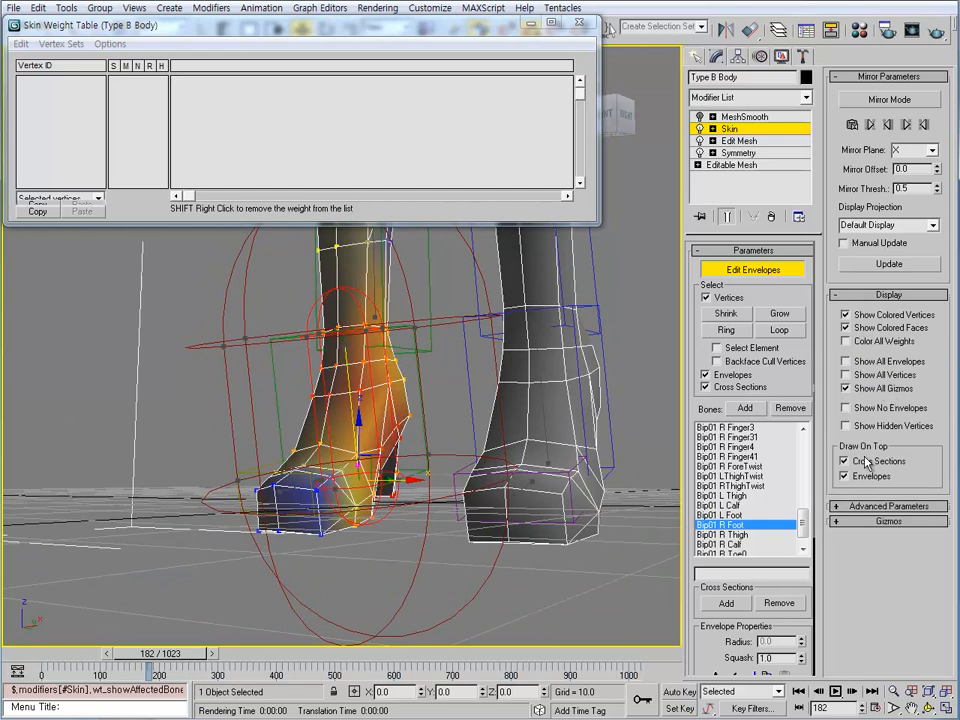
click(869, 411)
Select all vertices of the right foot up to the ankle and set their Bip01 R Foot weight to 1 with the Weight Tool.
alt+middle_drag(500, 429, 461, 568)
drag(459, 566, 273, 352)
alt+middle_drag(273, 352, 325, 315)
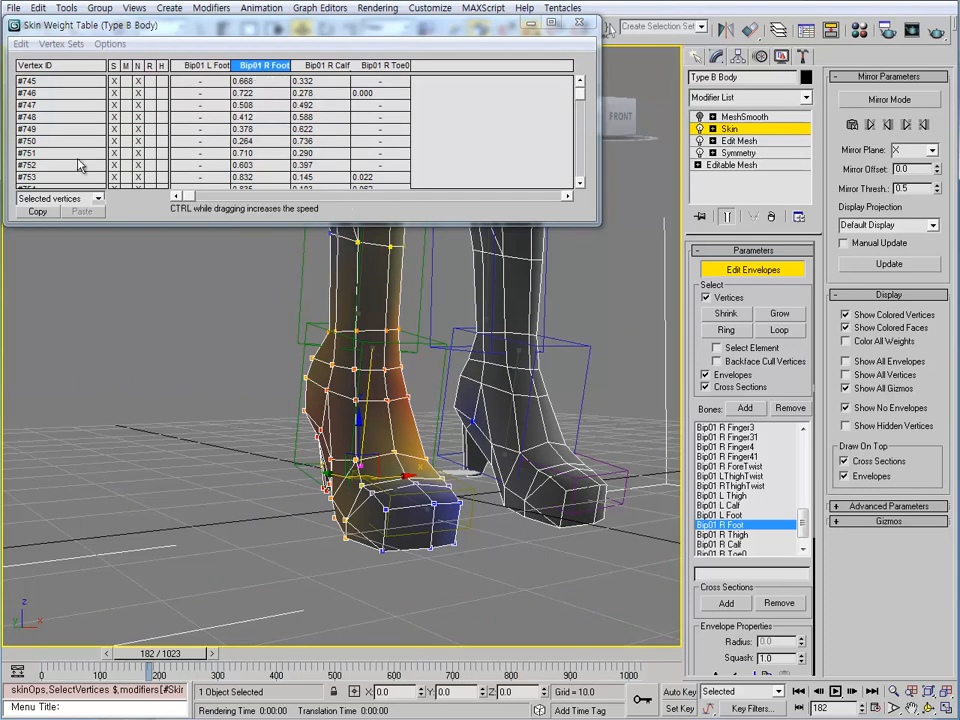
scroll(722, 651, down, 5)
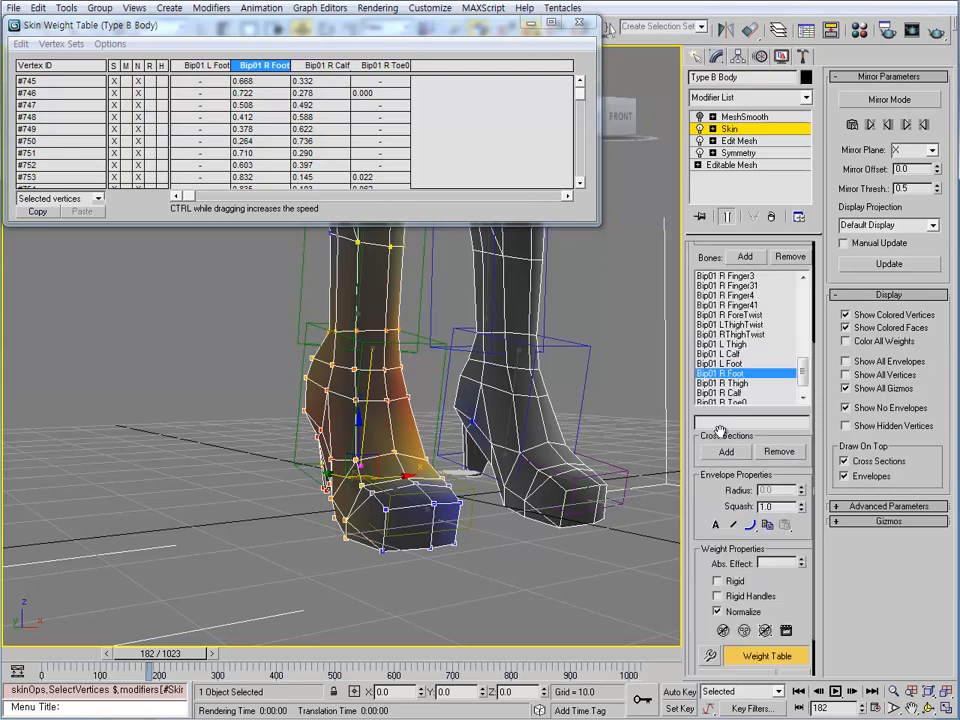
click(711, 608)
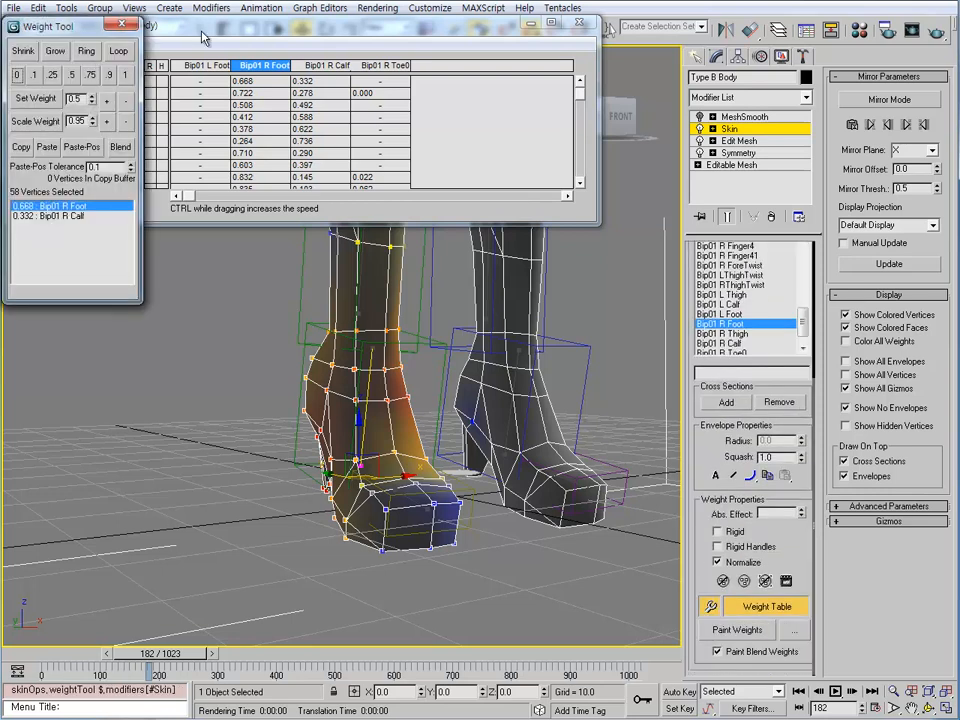
click(125, 75)
alt+middle_drag(400, 390, 215, 230)
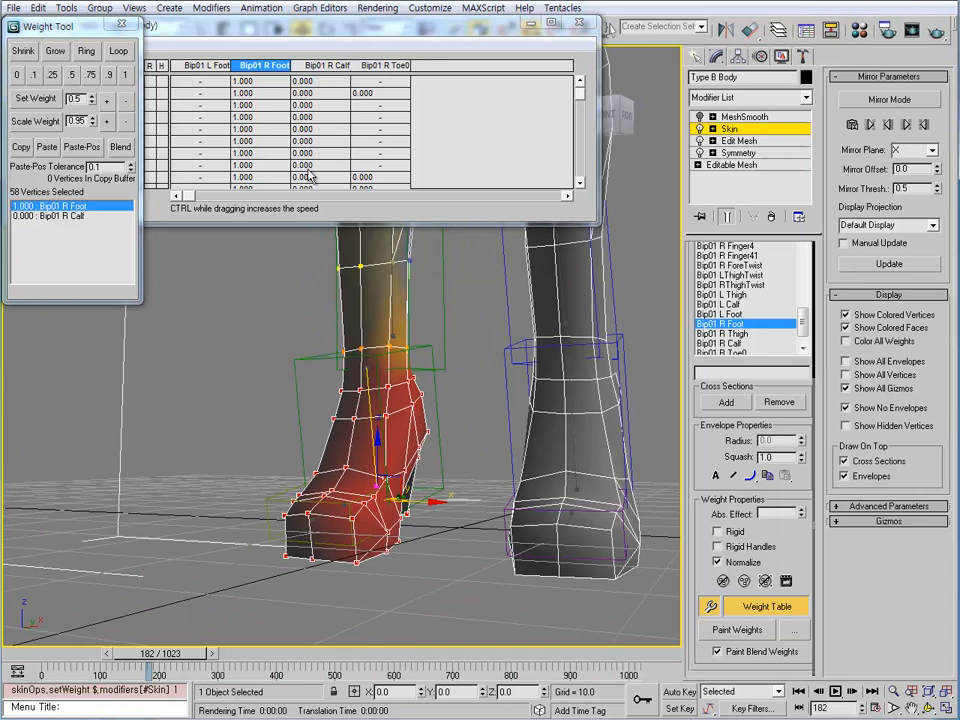
Move the Weight Tool below the Weight Table, review the foot vertices' weights and remove the skin's zero weights.
drag(68, 33, 64, 245)
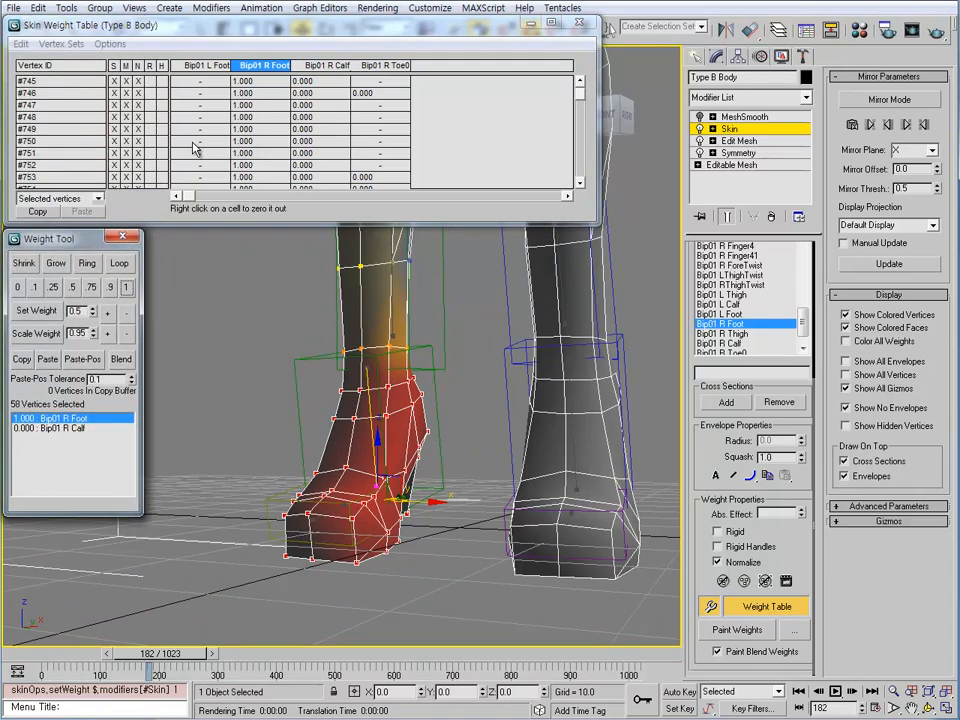
drag(580, 95, 581, 110)
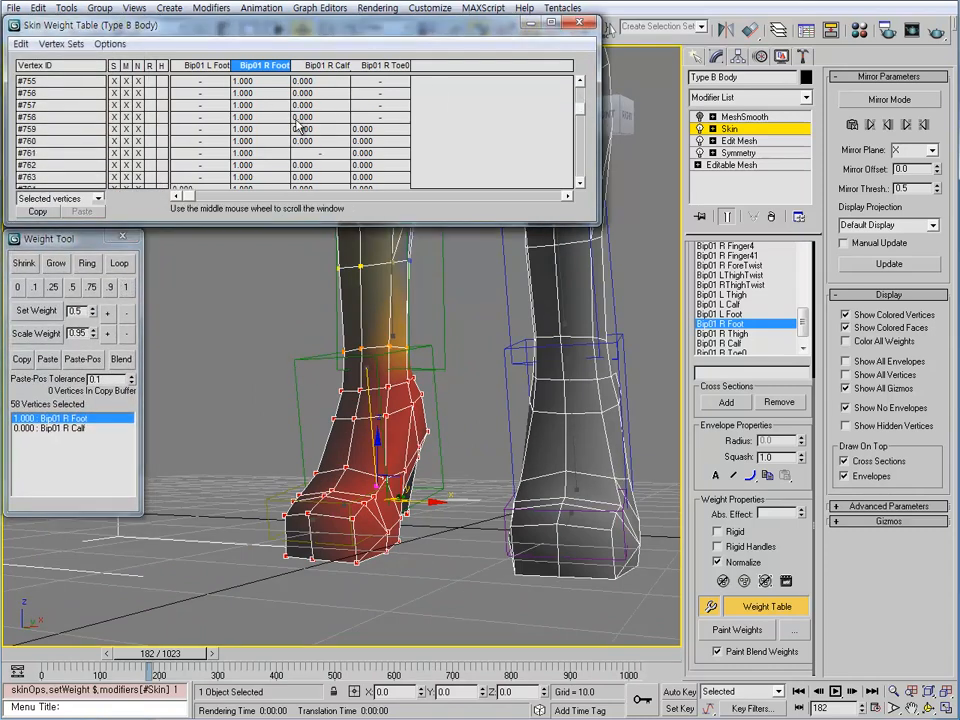
click(889, 506)
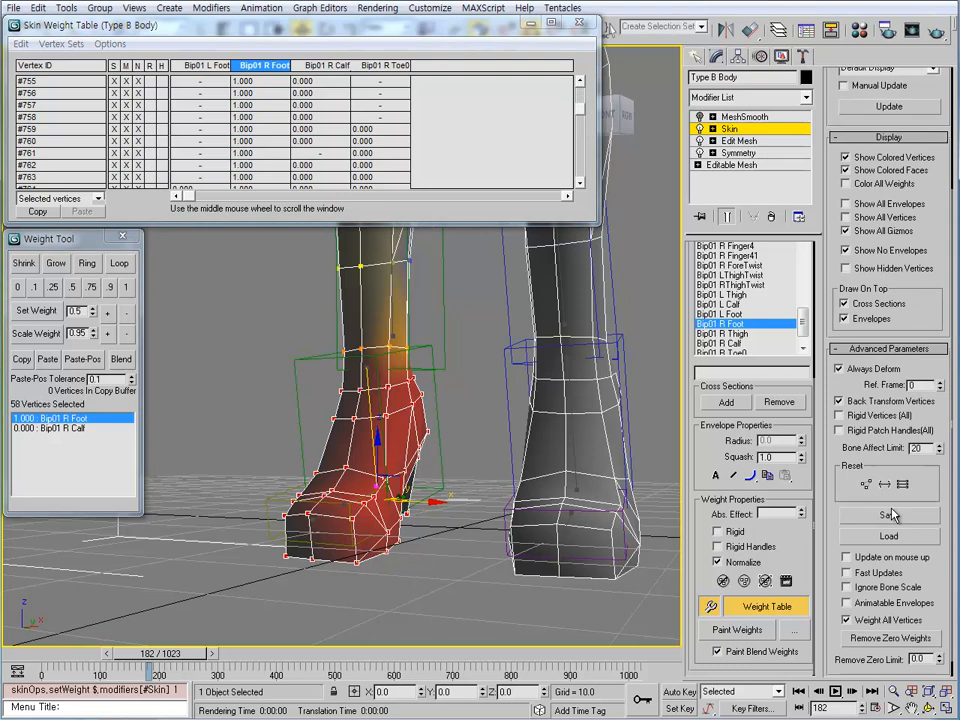
click(892, 641)
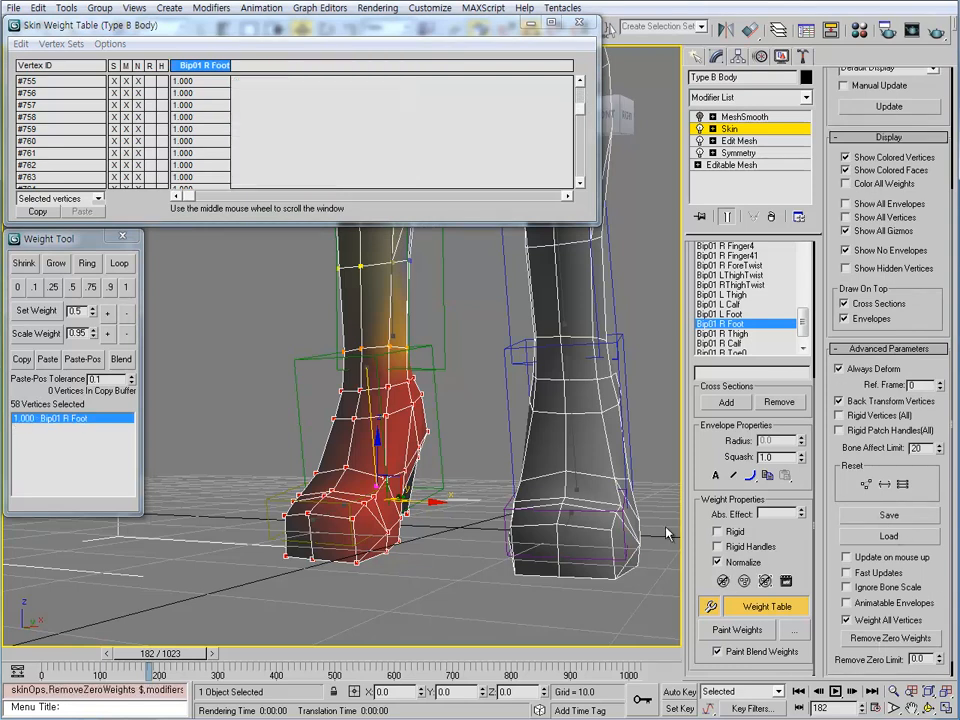
Reset the selected right foot vertices to their envelope weights.
alt+middle_drag(437, 455, 724, 490)
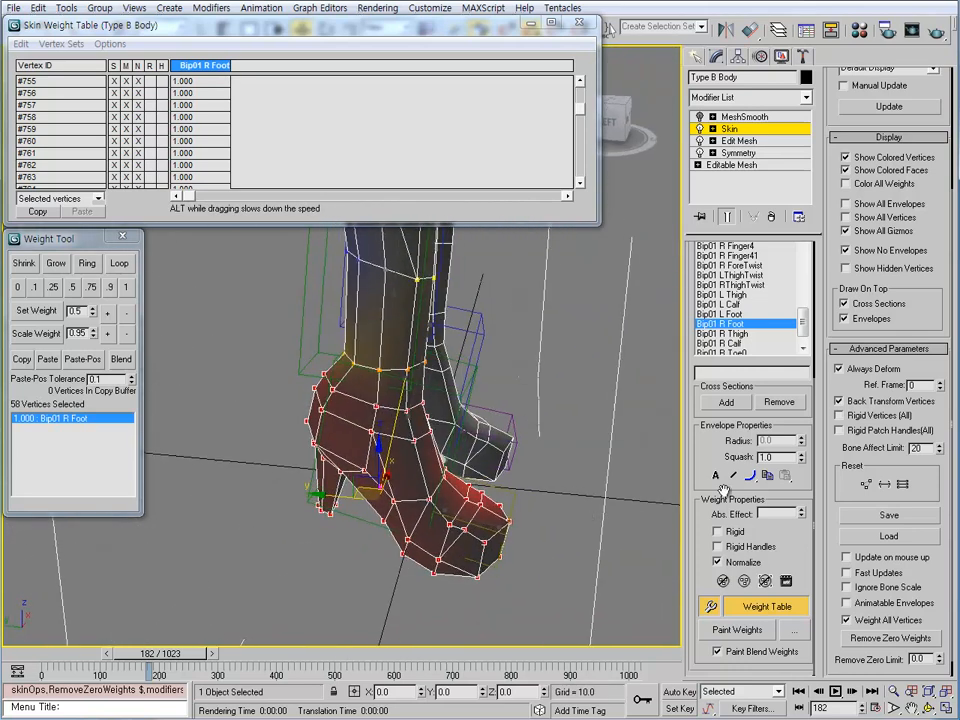
click(866, 486)
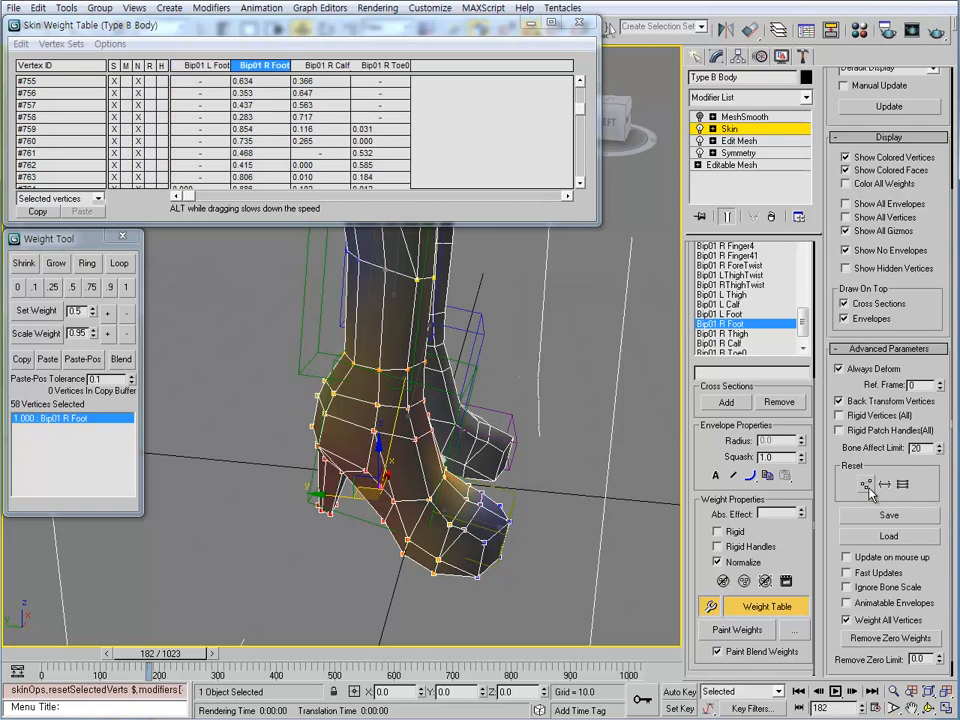
alt+middle_drag(480, 446, 481, 483)
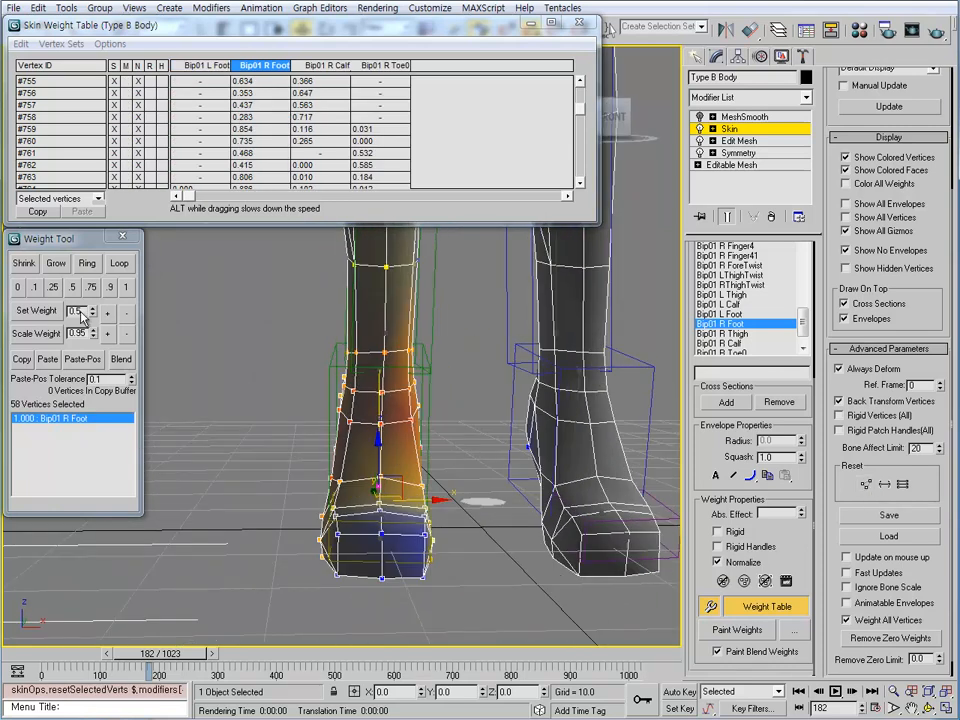
Give the selected foot vertices a weight of 1 on Bip01 R Foot again and remove the zero weights.
click(125, 288)
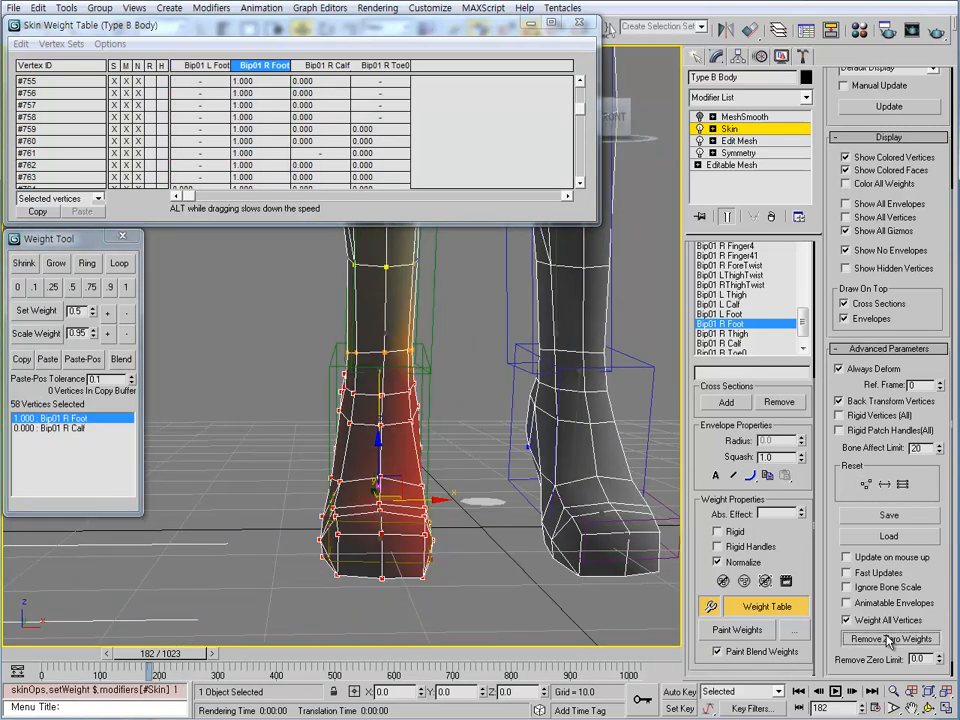
alt+middle_drag(425, 517, 449, 546)
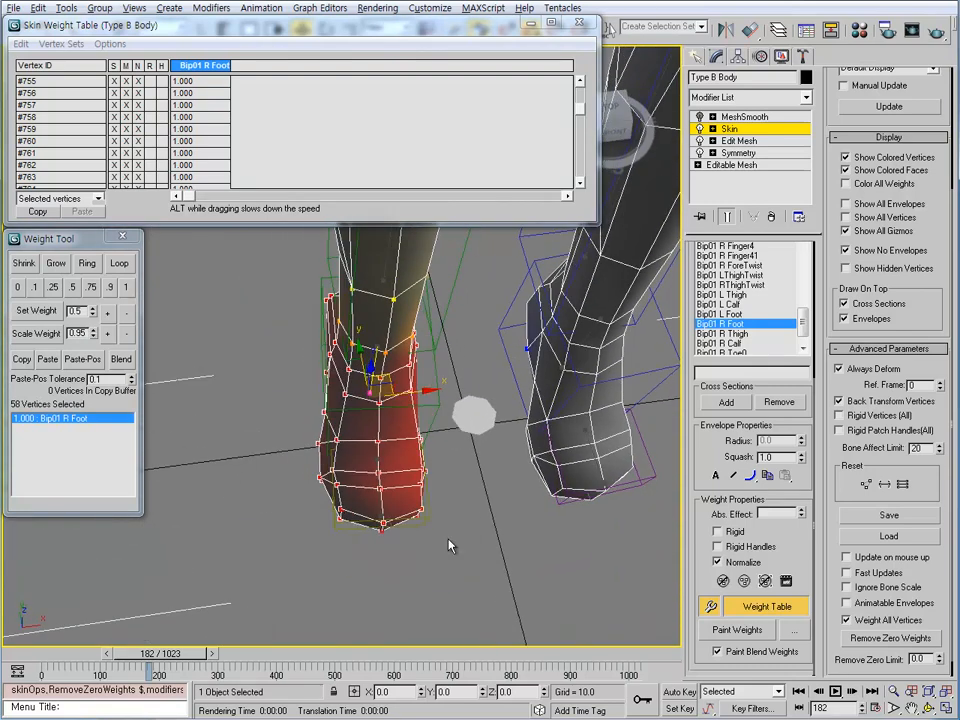
Select the vertices at the front of the right shoe and set their Bip01 R Toe0 weight to 1.
alt+middle_drag(350, 527, 338, 435)
scroll(338, 435, up, 4)
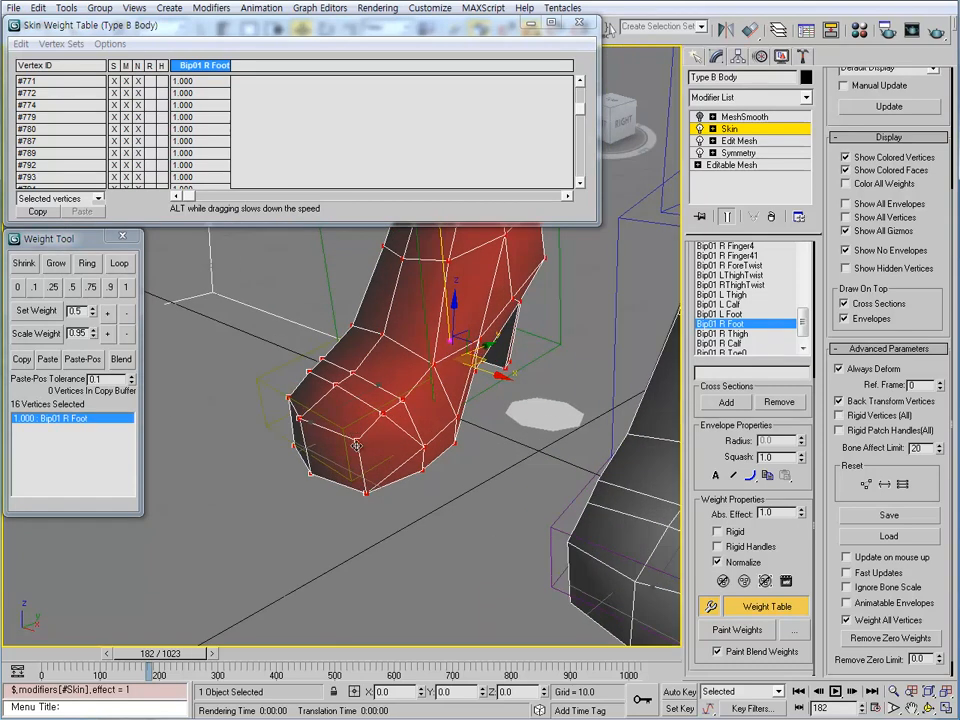
click(316, 407)
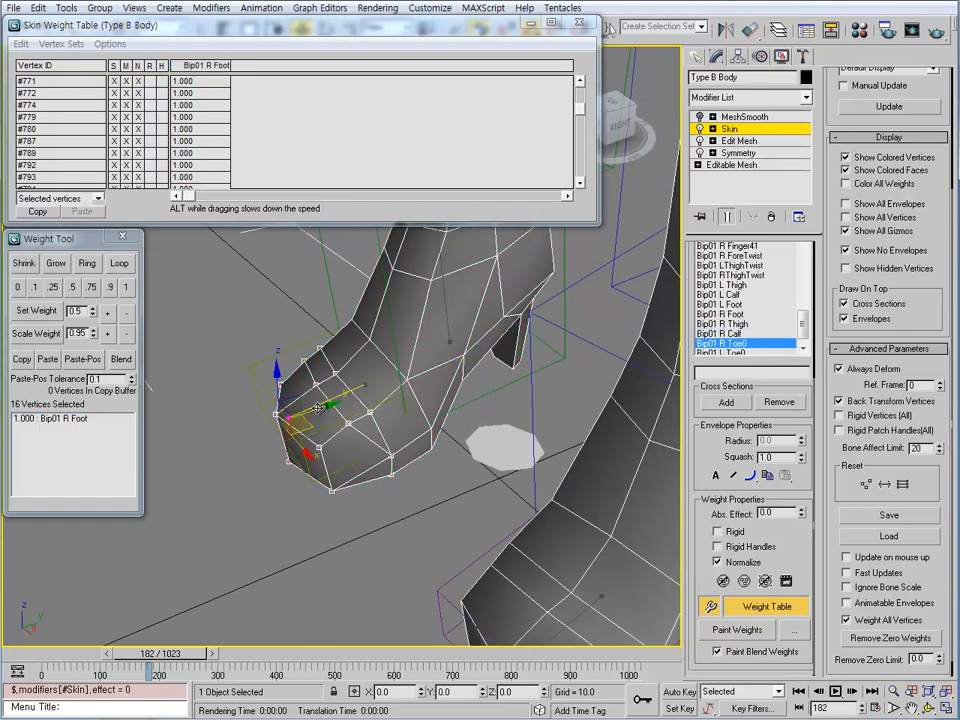
click(128, 288)
Select the right lower leg's vertices between knee and ankle, set their Bip01 R Calf weight to 1 and remove the zero weights.
alt+middle_drag(330, 400, 394, 530)
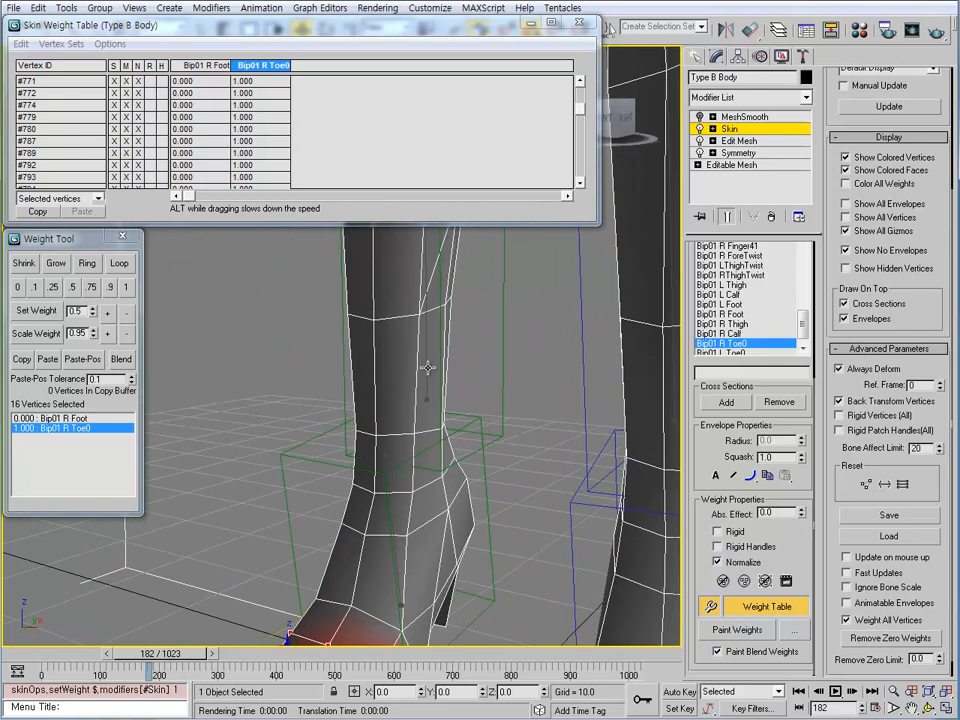
alt+middle_drag(427, 367, 414, 471)
drag(423, 506, 267, 257)
middle_drag(321, 365, 392, 466)
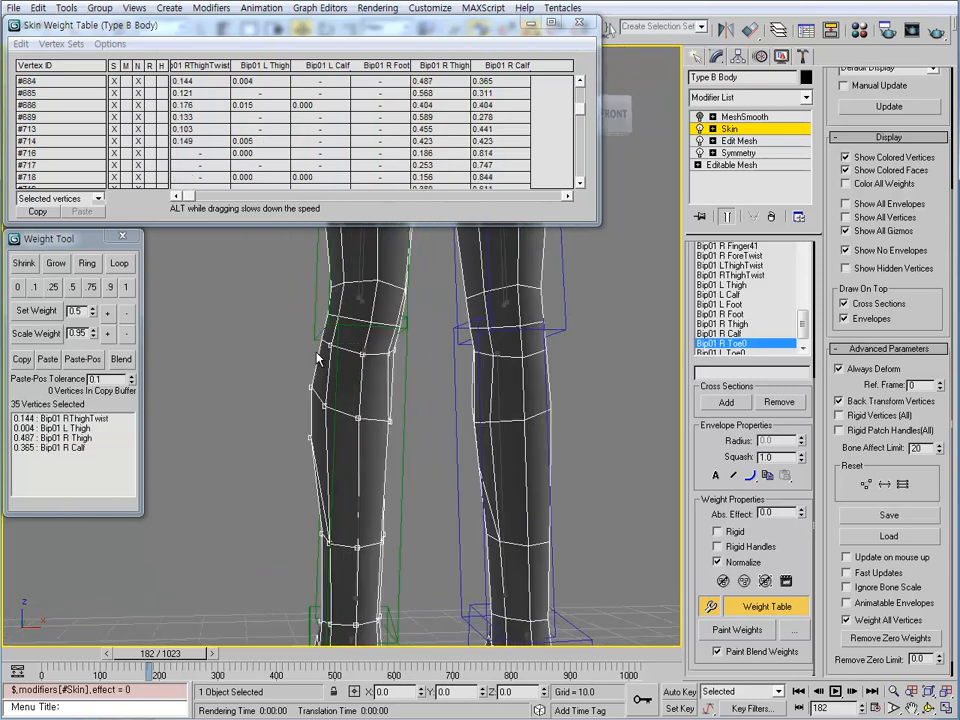
alt+middle_drag(316, 358, 263, 343)
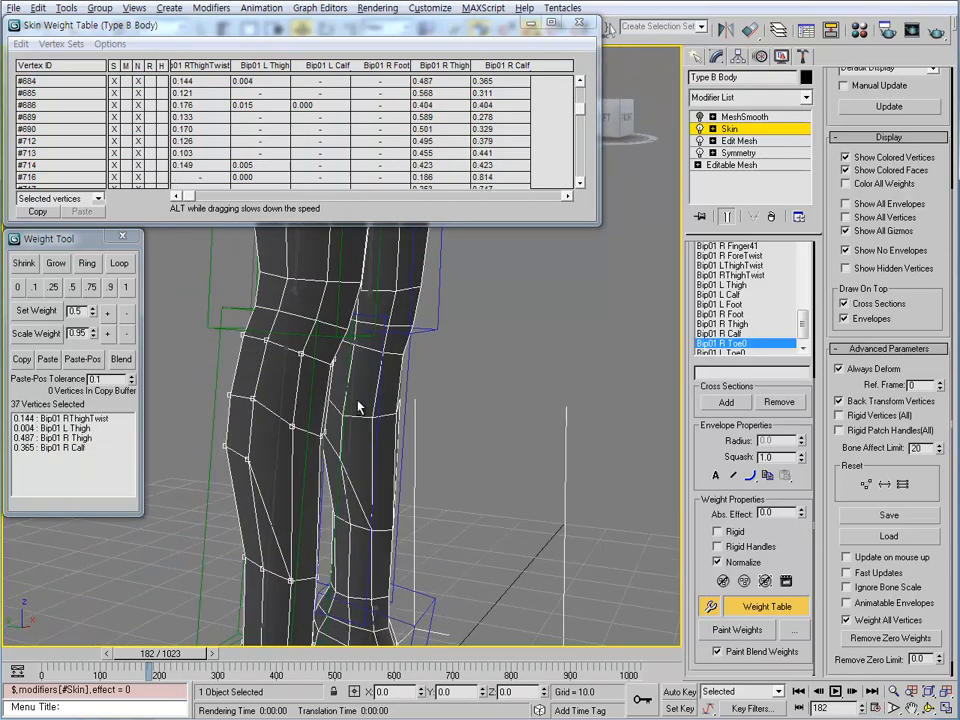
alt+middle_drag(358, 405, 415, 433)
alt+middle_drag(520, 420, 492, 455)
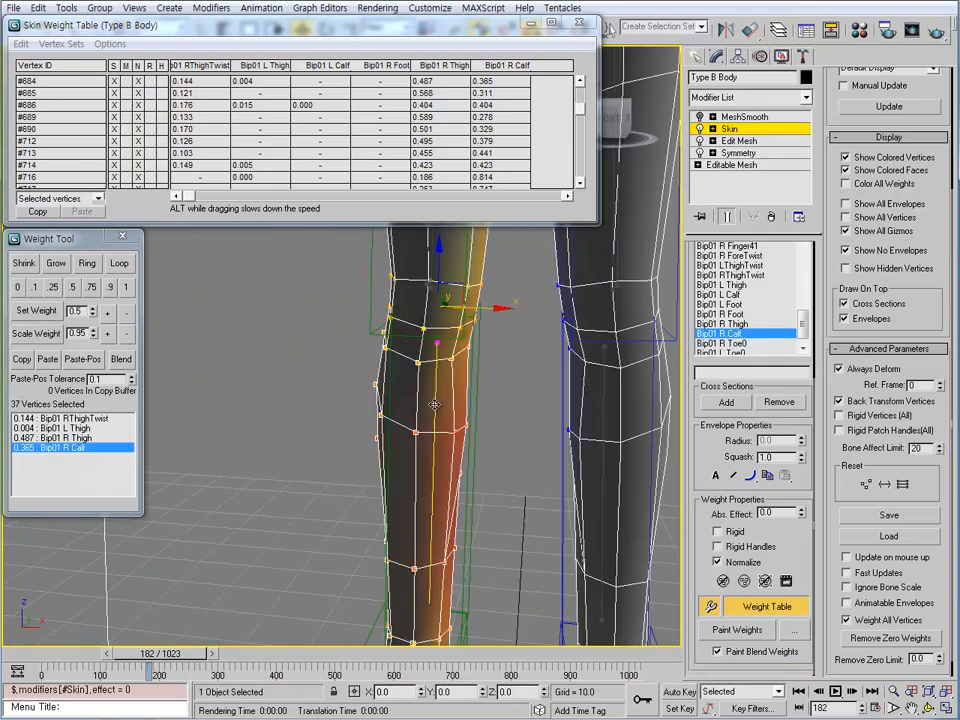
click(126, 288)
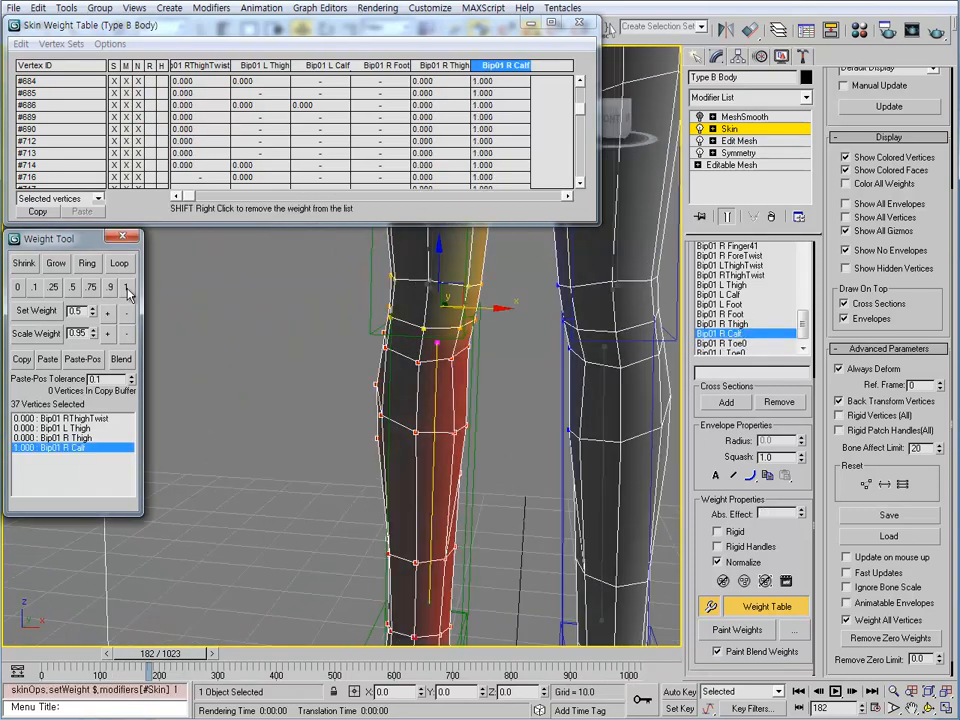
click(884, 640)
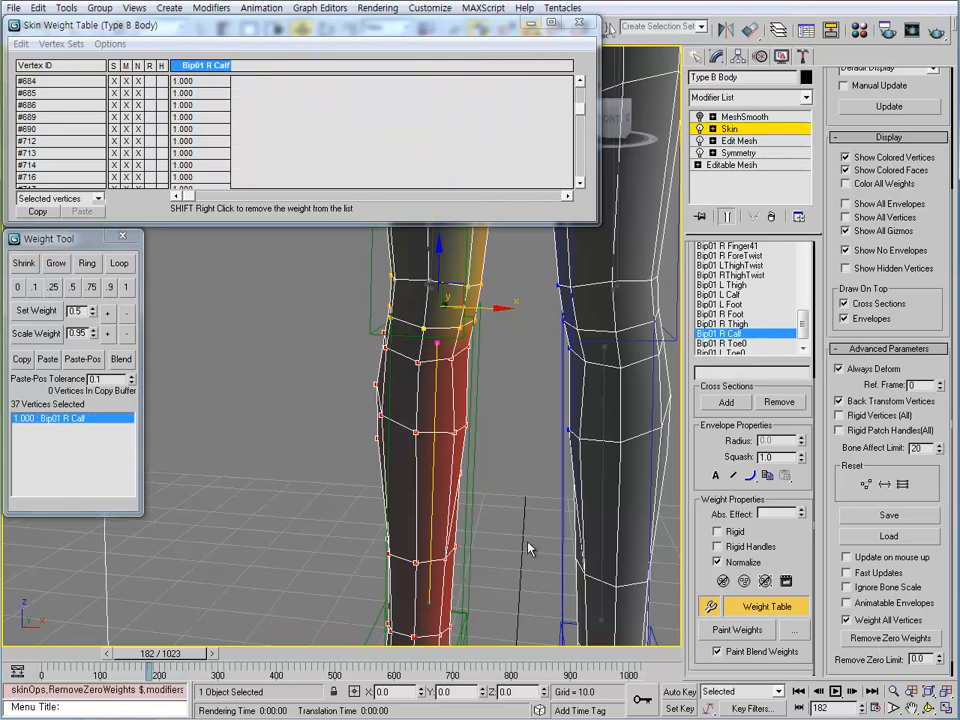
Scrub the joint-test motion to frame 312 and inspect how the right calf and knee deform.
alt+middle_drag(530, 548, 256, 586)
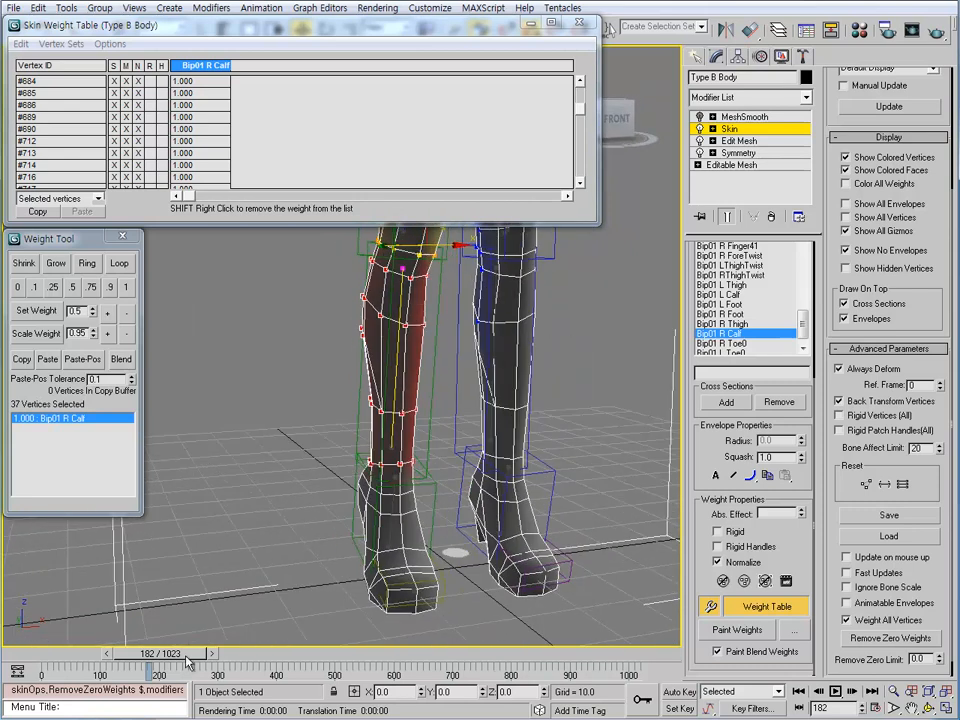
drag(186, 661, 256, 668)
scroll(327, 297, up, 3)
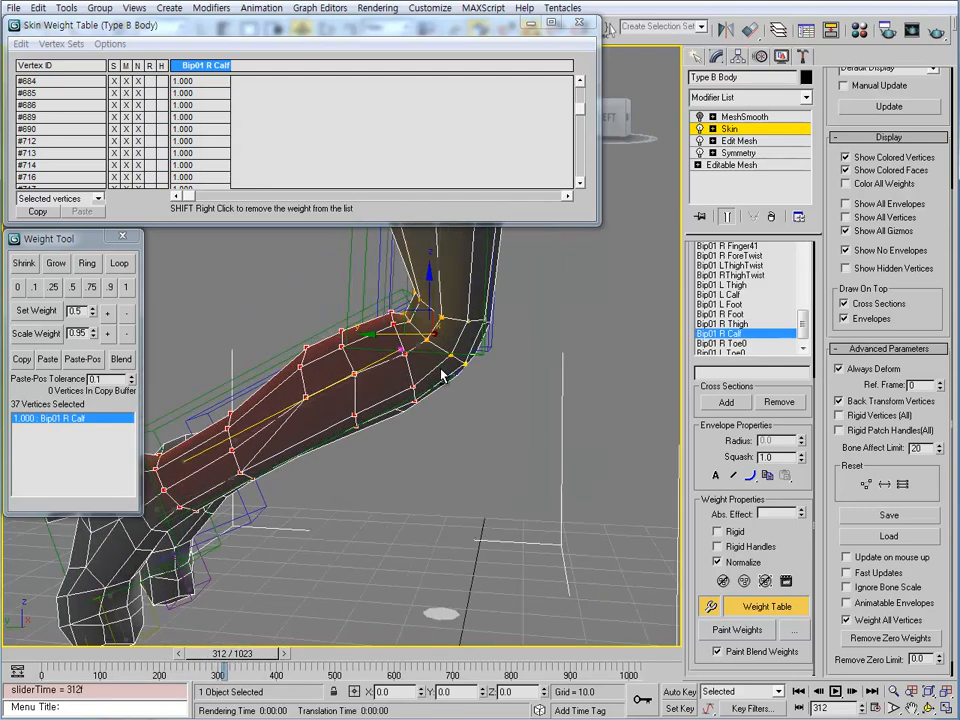
alt+middle_drag(395, 483, 220, 608)
Move the timeline to frame 291 and step back to frame 284 for a close look at the right foot.
drag(237, 657, 223, 662)
middle_drag(503, 508, 505, 308)
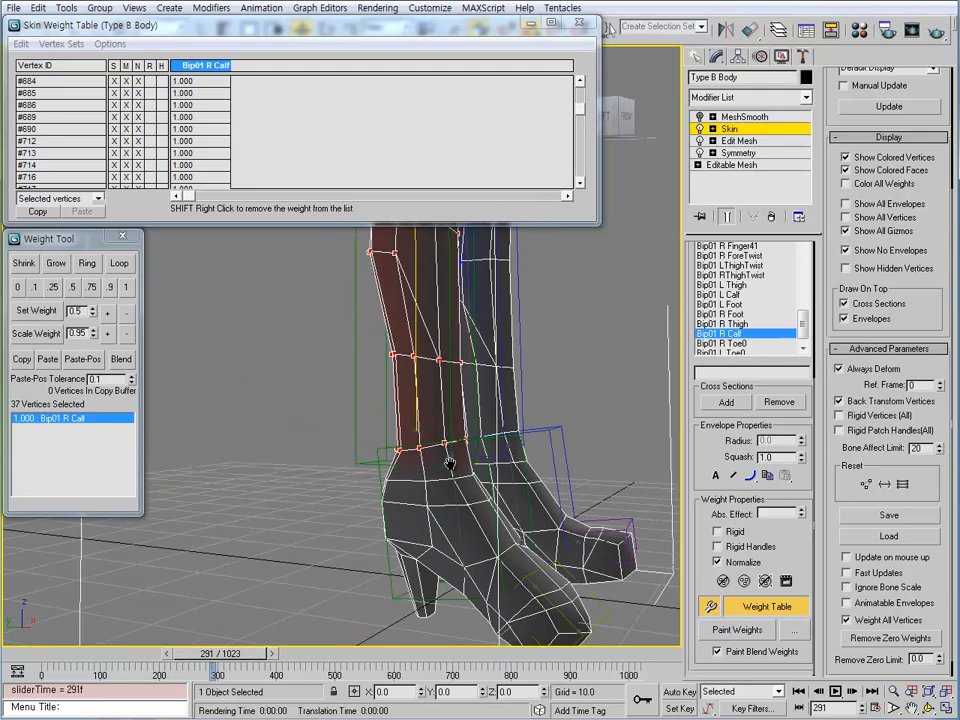
scroll(450, 461, up, 3)
middle_drag(433, 490, 412, 412)
key(comma)
key(comma)
key(comma)
key(comma)
key(comma)
key(comma)
key(comma)
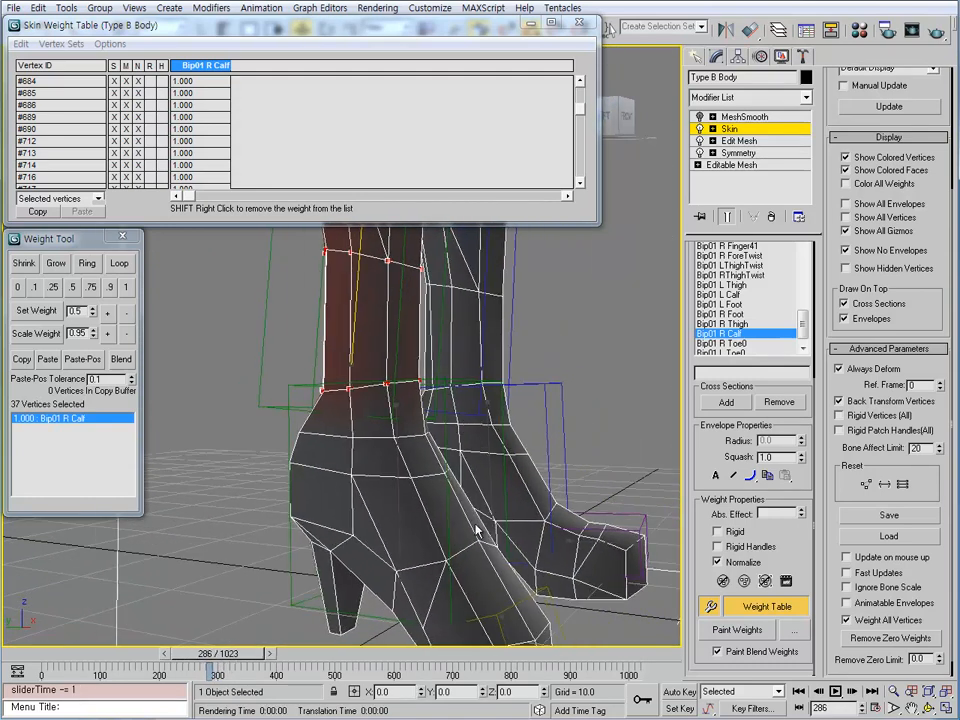
middle_drag(476, 529, 463, 406)
middle_drag(342, 602, 337, 593)
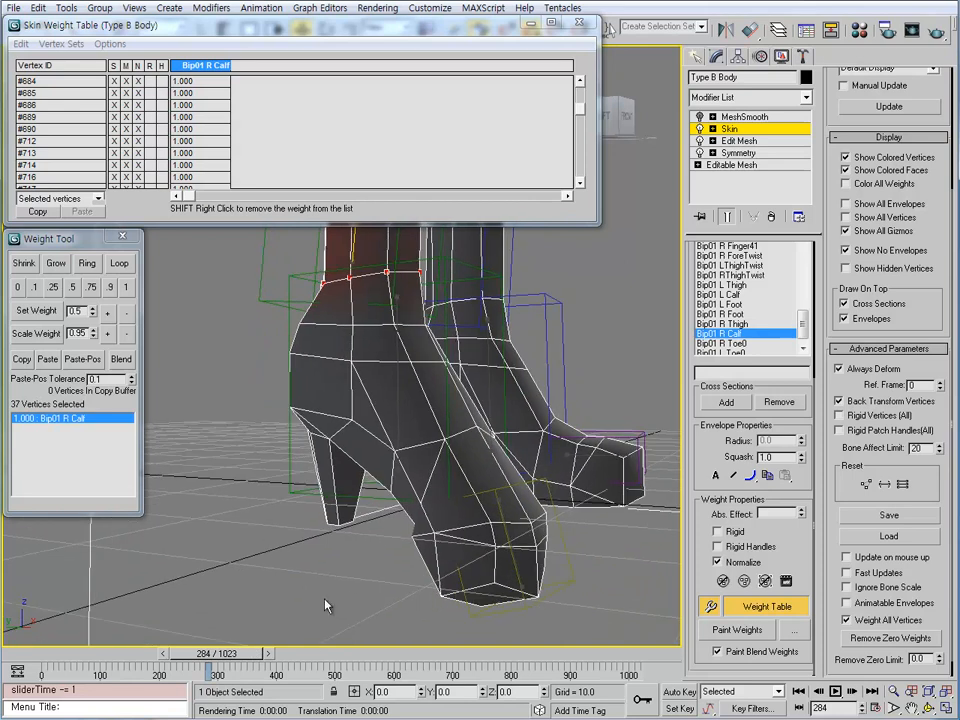
Step forward and backward through the toe-bend frames to examine the right toe's deformation, ending at frame 269.
key(period)
key(period)
key(period)
key(period)
key(period)
key(period)
key(period)
key(period)
key(comma)
key(comma)
key(comma)
key(comma)
key(comma)
key(comma)
key(comma)
key(comma)
key(comma)
key(comma)
key(comma)
key(comma)
key(comma)
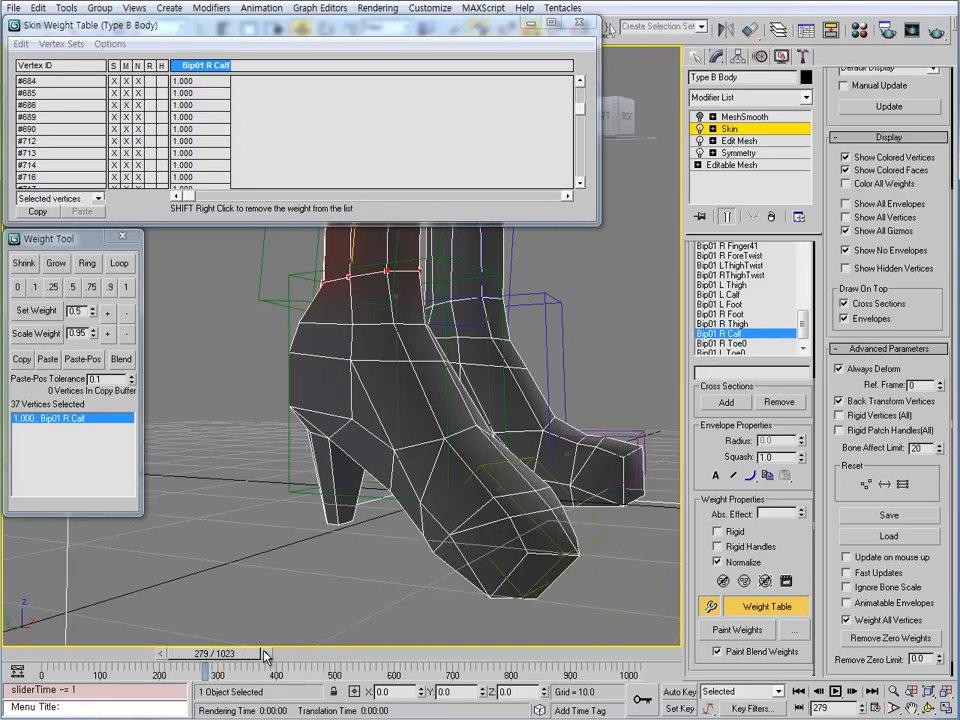
key(period)
key(period)
key(period)
key(period)
key(period)
key(period)
key(period)
key(period)
key(comma)
key(comma)
key(comma)
key(comma)
key(comma)
key(comma)
key(comma)
key(comma)
key(comma)
key(comma)
key(comma)
key(comma)
key(comma)
key(comma)
key(comma)
key(comma)
key(comma)
key(comma)
key(comma)
key(comma)
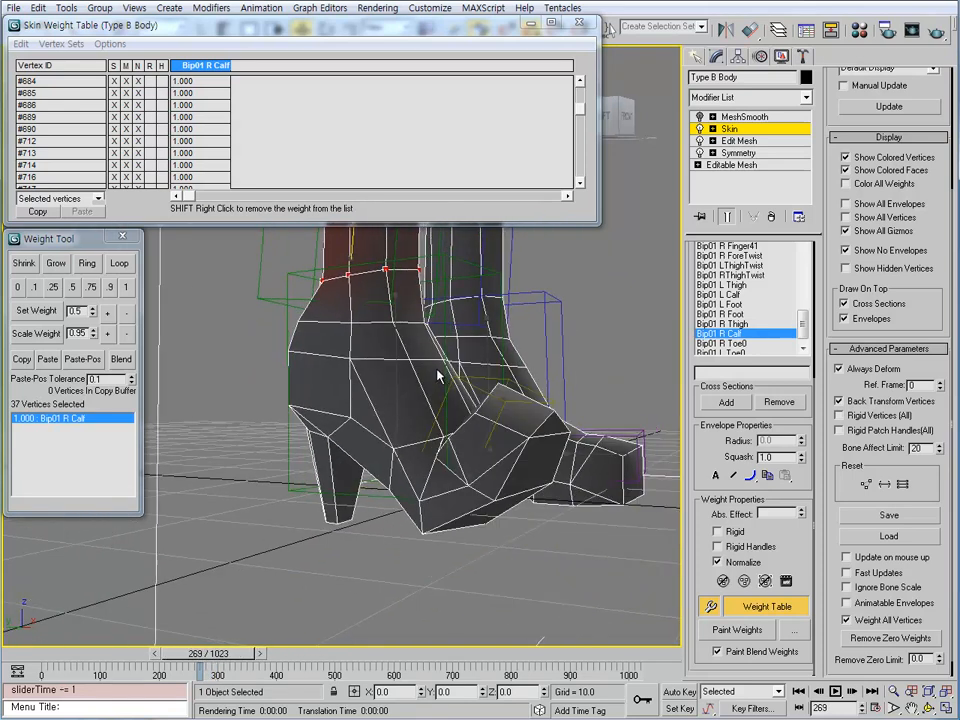
Step the animation back from frame 269 to frame 217 and examine how the right foot and ankle deform.
middle_drag(443, 382, 461, 488)
key(comma)
key(comma)
key(comma)
key(comma)
key(comma)
key(comma)
key(comma)
key(comma)
key(comma)
key(comma)
key(comma)
key(comma)
key(comma)
key(comma)
key(comma)
key(comma)
key(comma)
key(comma)
key(comma)
key(comma)
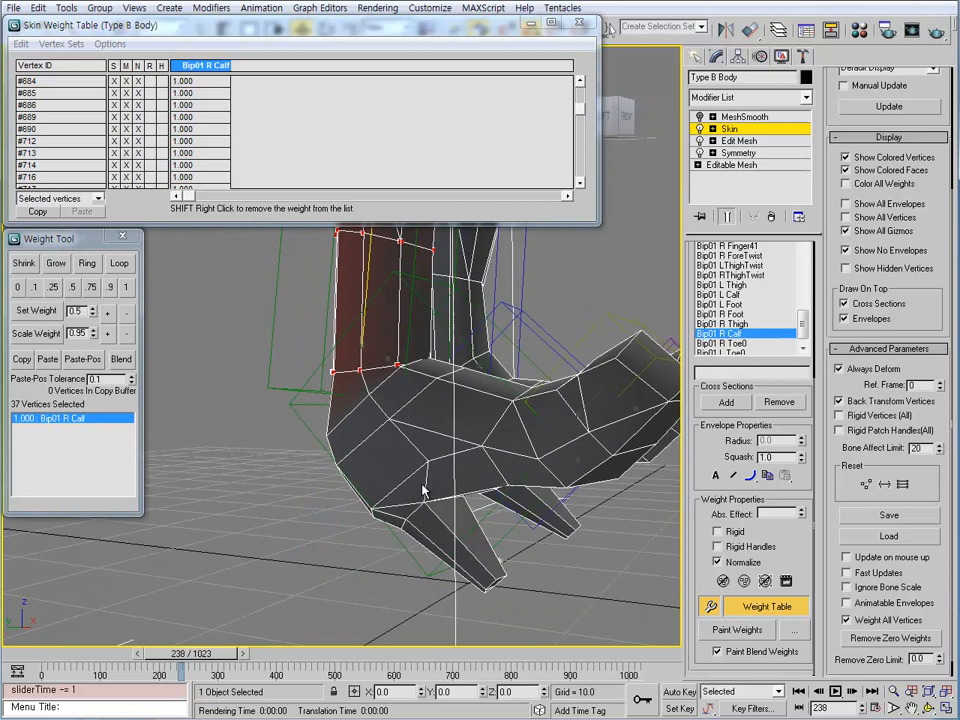
key(comma)
key(comma)
key(comma)
key(comma)
key(comma)
key(comma)
key(comma)
key(comma)
key(comma)
key(comma)
middle_drag(408, 424, 462, 500)
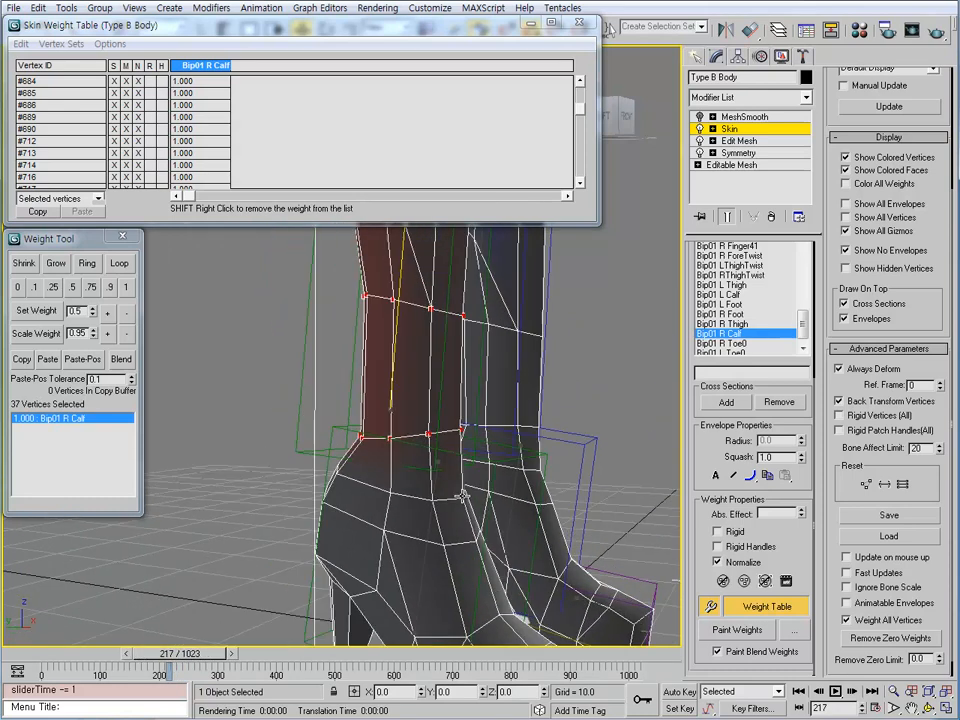
Step forward to frame 230 and back to frame 225 to examine the bend at the right ankle.
key(period)
key(period)
key(period)
key(period)
key(period)
key(period)
key(period)
key(period)
key(period)
key(period)
key(period)
key(period)
key(period)
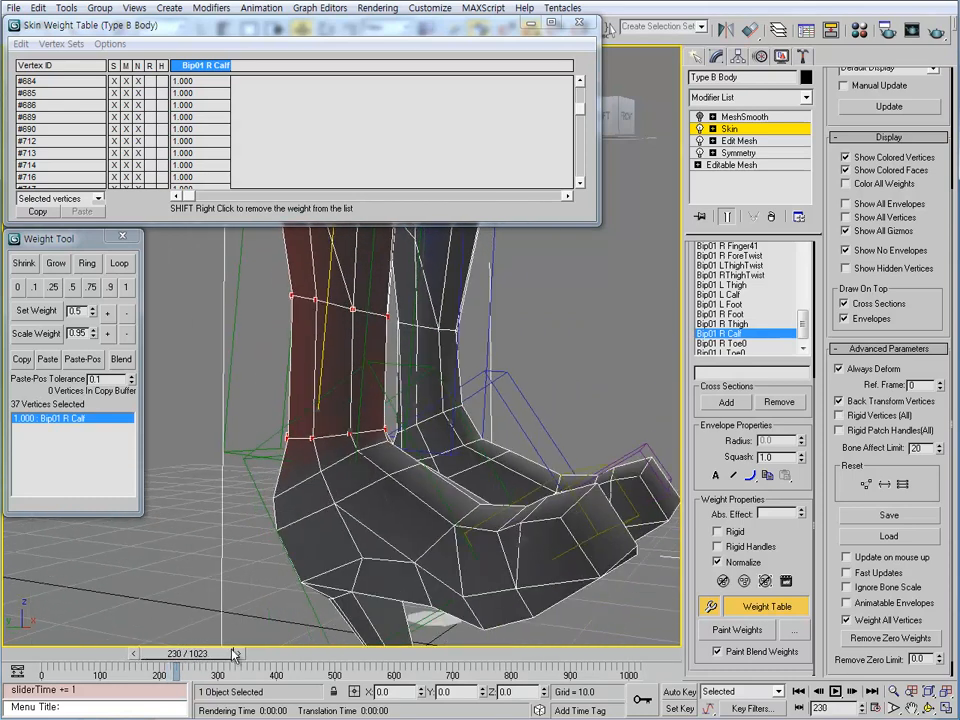
key(comma)
key(comma)
key(comma)
key(comma)
key(comma)
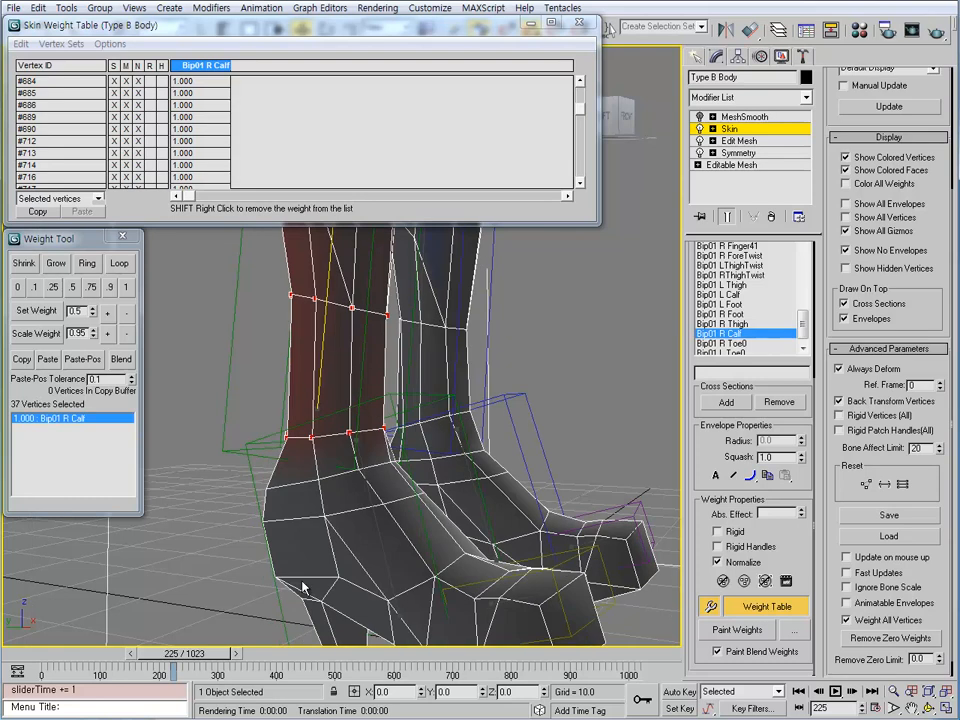
Select the ring of eight right ankle vertices, set their Bip01 R Foot weight to 0.25 and check the ankle at frame 223.
alt+middle_drag(420, 500, 377, 467)
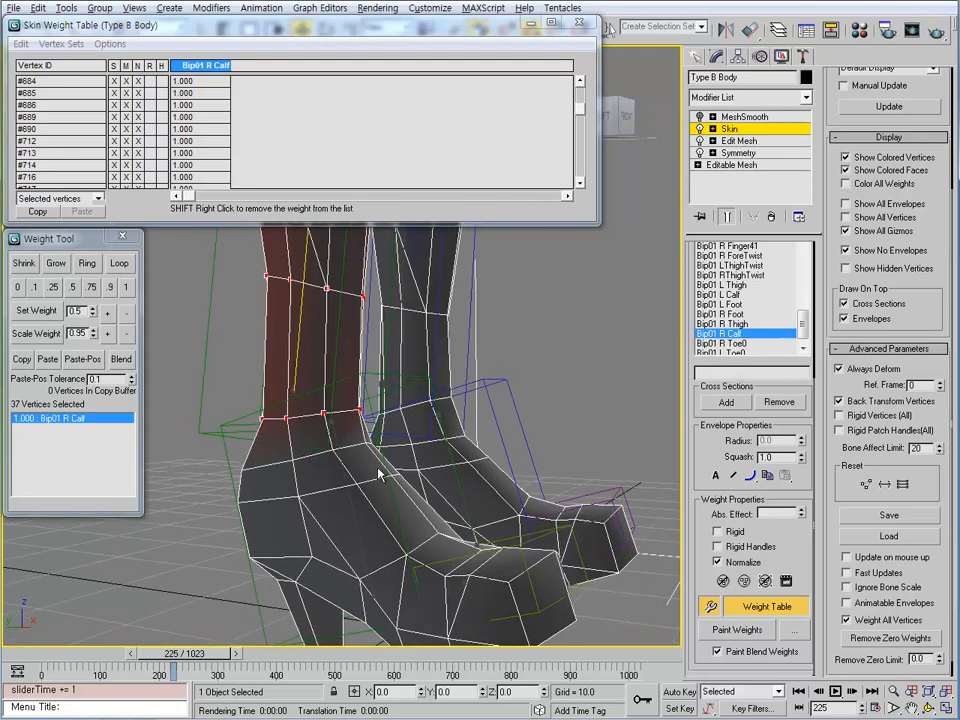
scroll(297, 482, up, 3)
alt+middle_drag(297, 482, 285, 482)
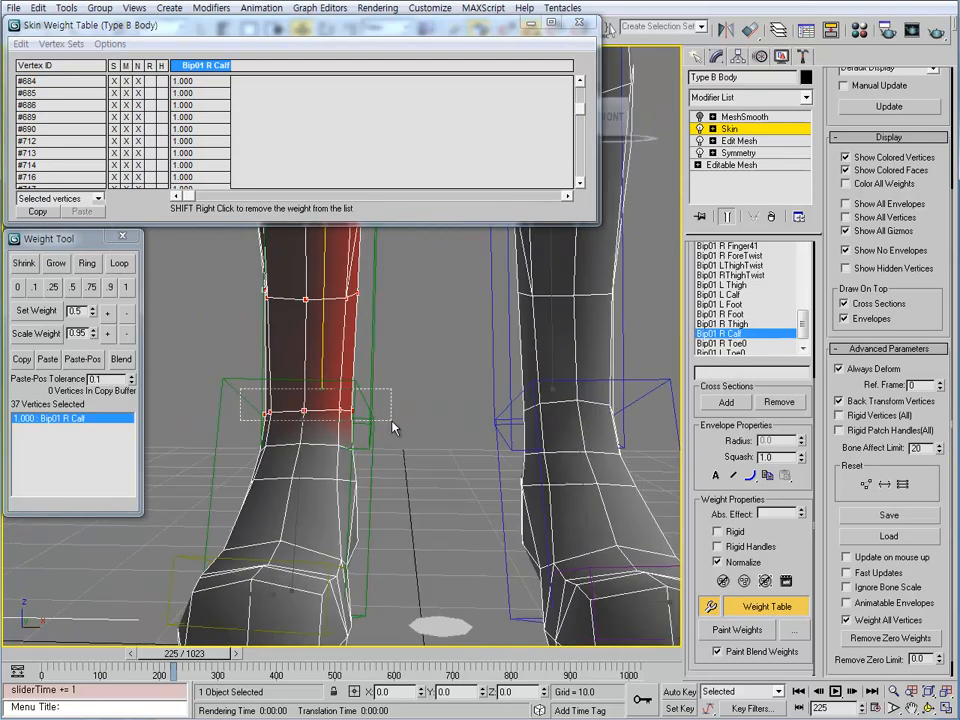
mouse_move(370, 450)
alt+middle_down()
mouse_move(461, 386)
mouse_move(376, 431)
alt+middle_up()
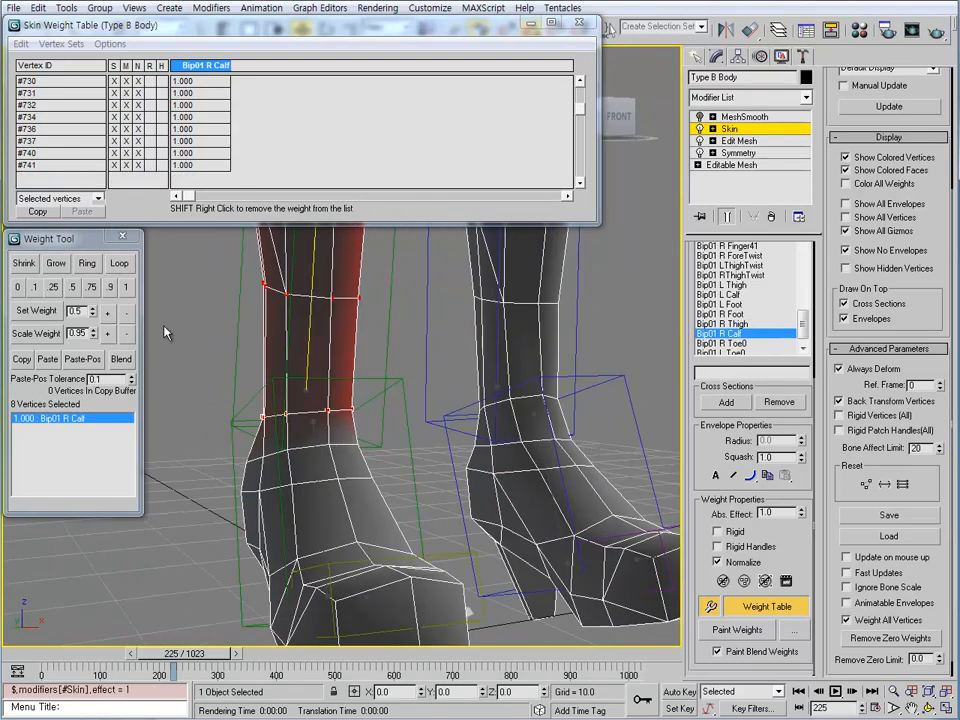
alt+middle_drag(334, 487, 334, 440)
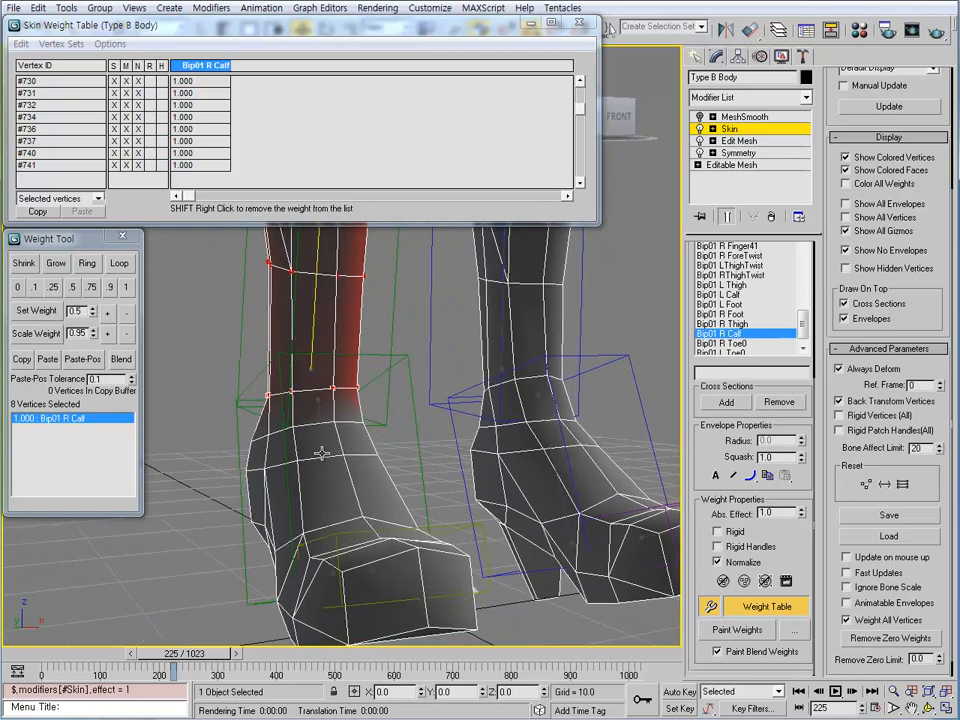
click(322, 453)
click(53, 287)
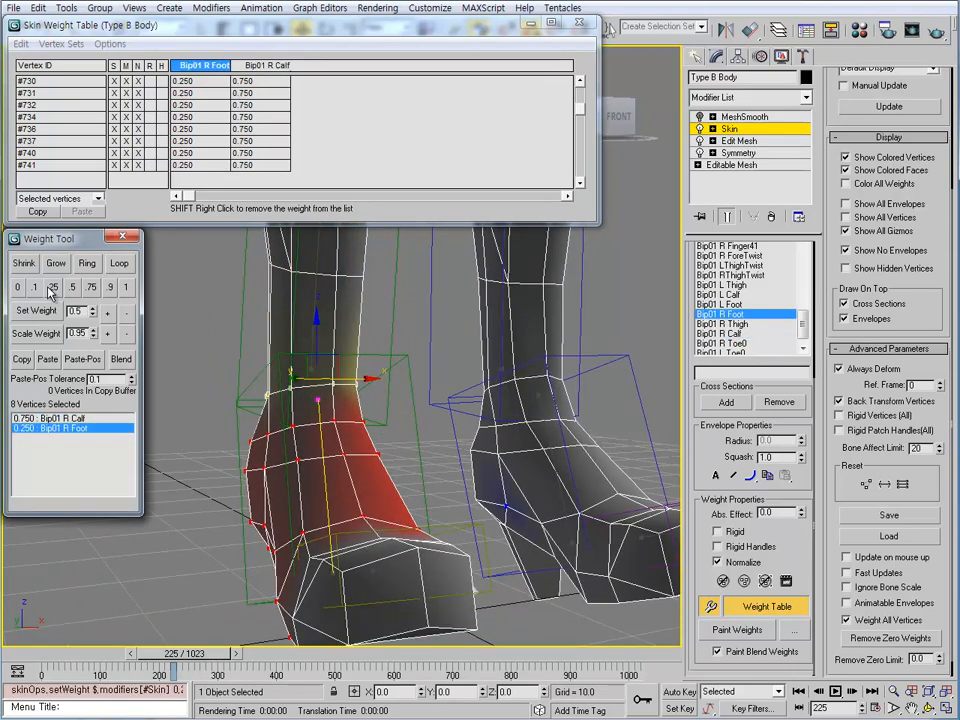
alt+middle_drag(193, 293, 420, 430)
mouse_move(200, 653)
mouse_down()
mouse_move(189, 658)
mouse_move(198, 660)
mouse_up()
alt+middle_drag(230, 560, 376, 567)
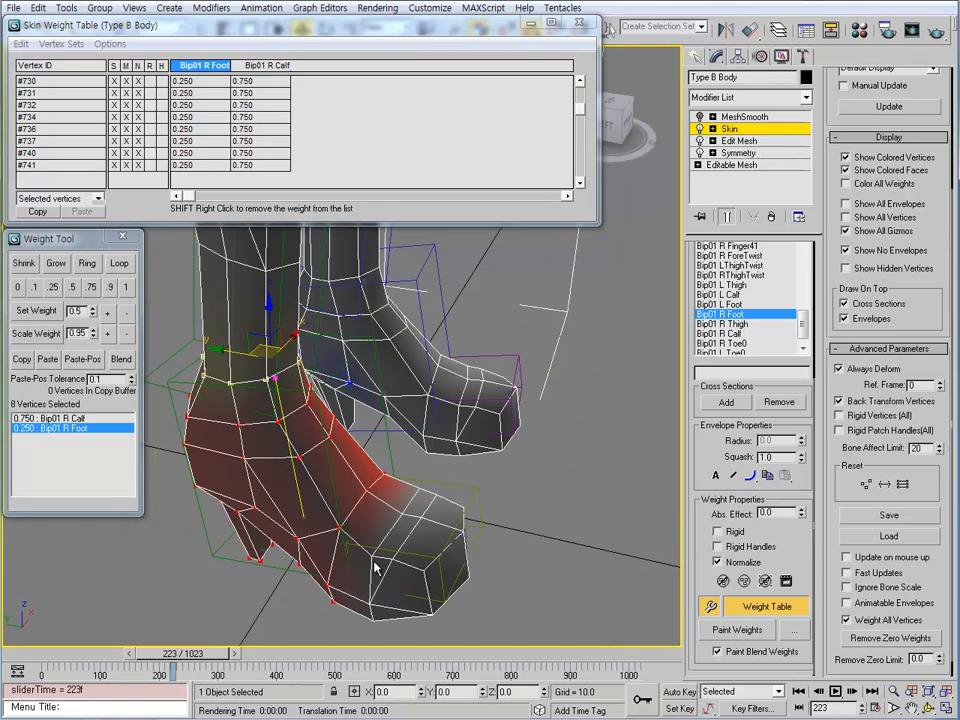
Select the three upper vertices at the right toe joint and set their Bip01 R Foot weight to 0.5.
mouse_move(447, 519)
alt+middle_down()
mouse_move(379, 546)
mouse_move(416, 512)
mouse_move(326, 527)
mouse_move(289, 499)
mouse_move(363, 485)
mouse_move(332, 499)
mouse_move(345, 480)
mouse_move(367, 475)
mouse_move(238, 500)
mouse_move(276, 504)
mouse_move(332, 440)
alt+middle_up()
ctrl+click(376, 544)
click(213, 462)
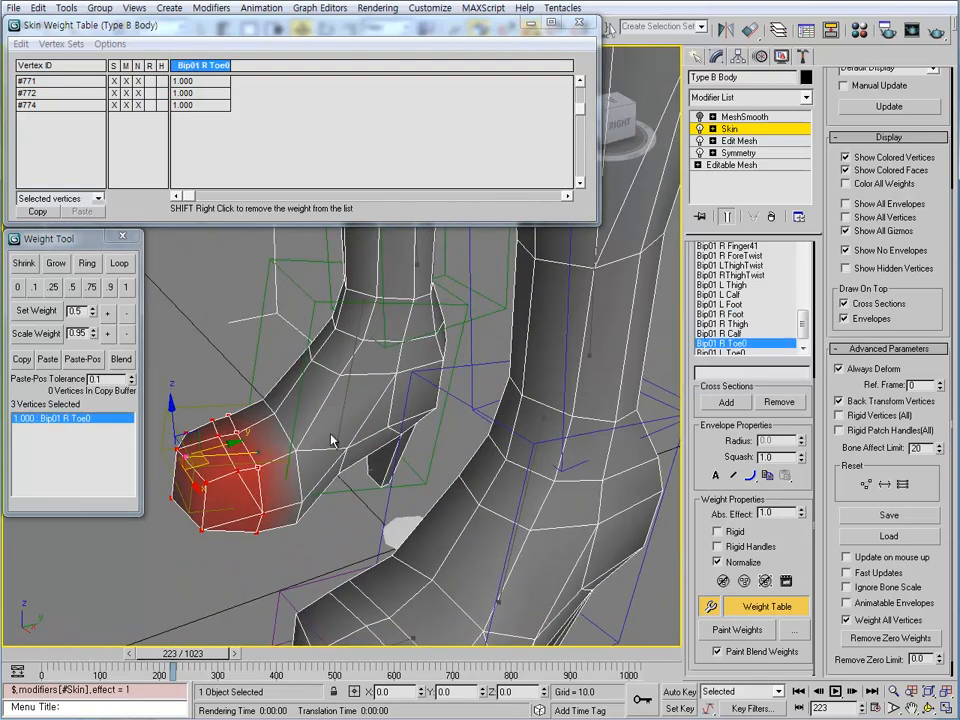
click(73, 287)
alt+middle_drag(359, 449, 193, 634)
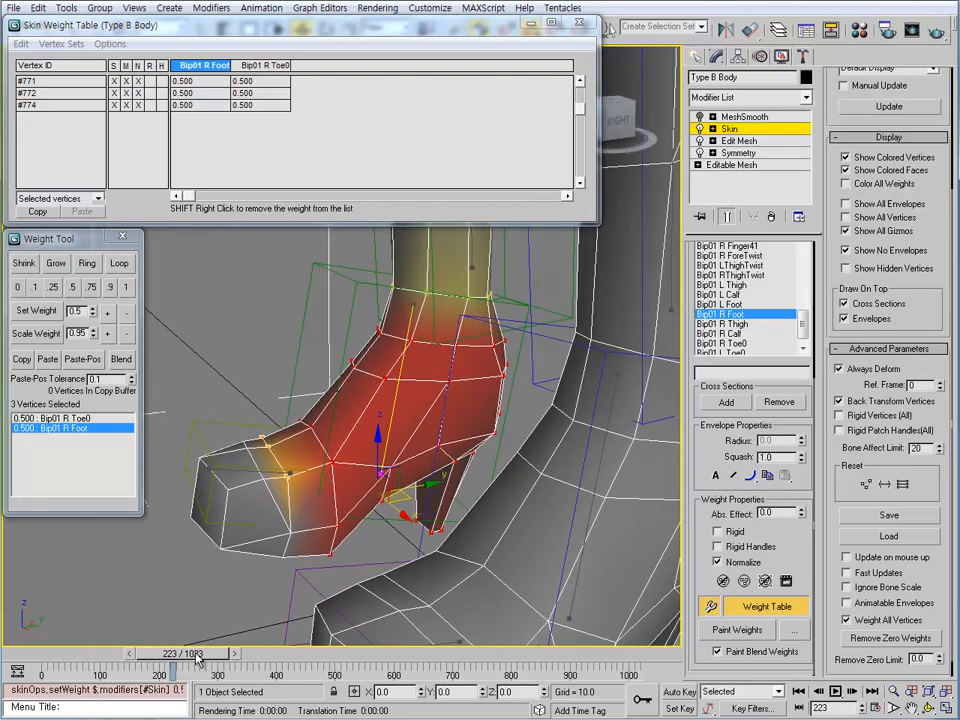
Scrub to frame 265 and step back to frame 254 to inspect the right toe's bend from the side.
drag(197, 660, 219, 660)
key(w)
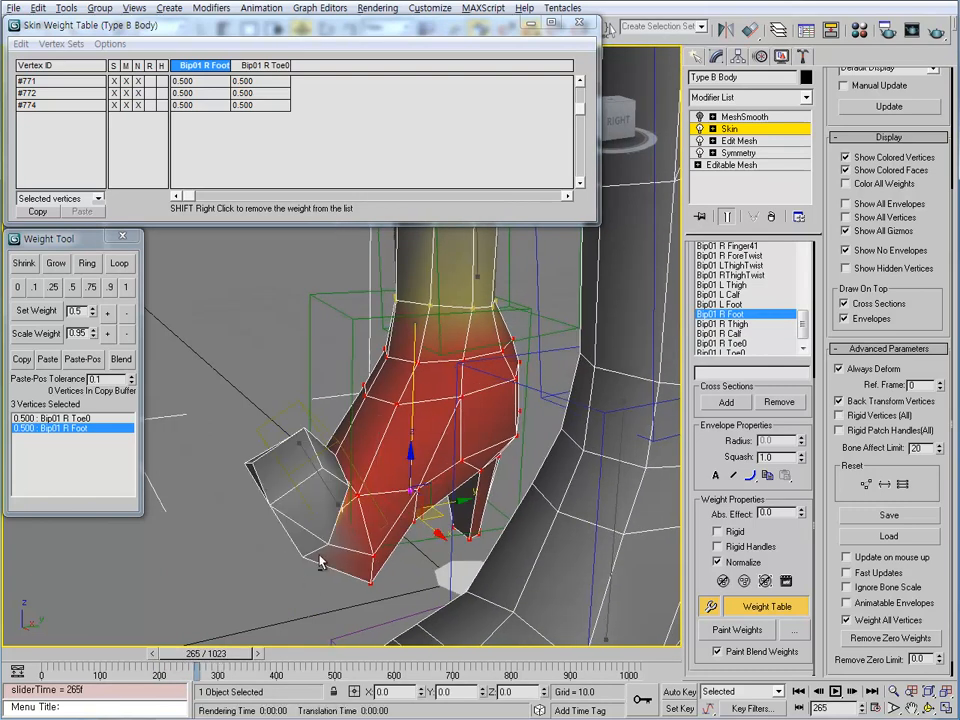
alt+middle_drag(320, 562, 380, 528)
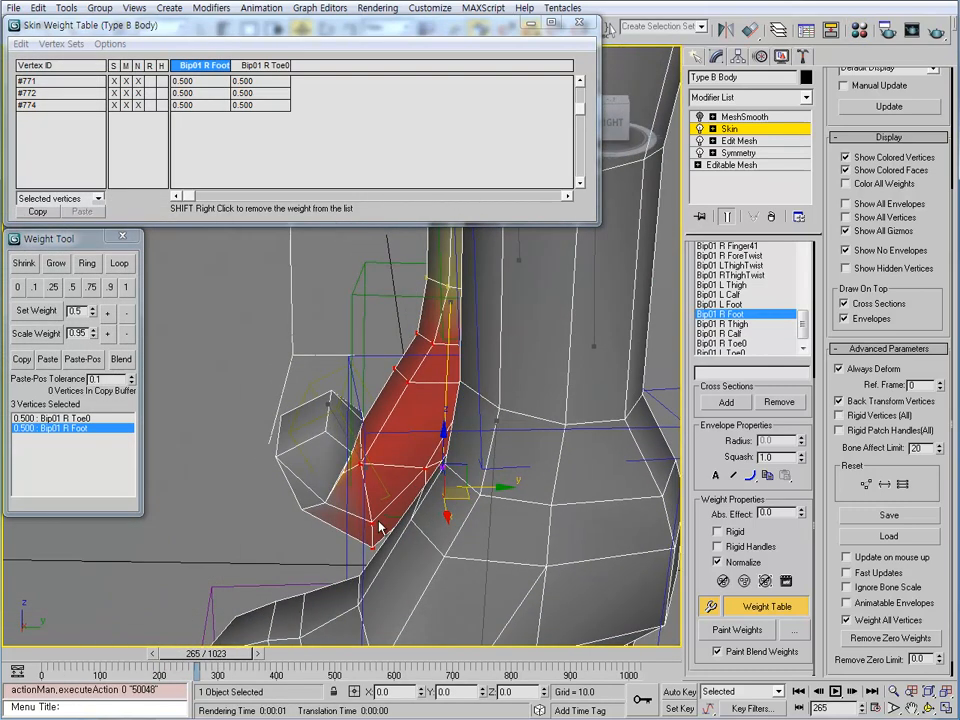
key(comma)
key(comma)
key(comma)
key(comma)
key(comma)
key(comma)
key(comma)
key(comma)
key(comma)
key(comma)
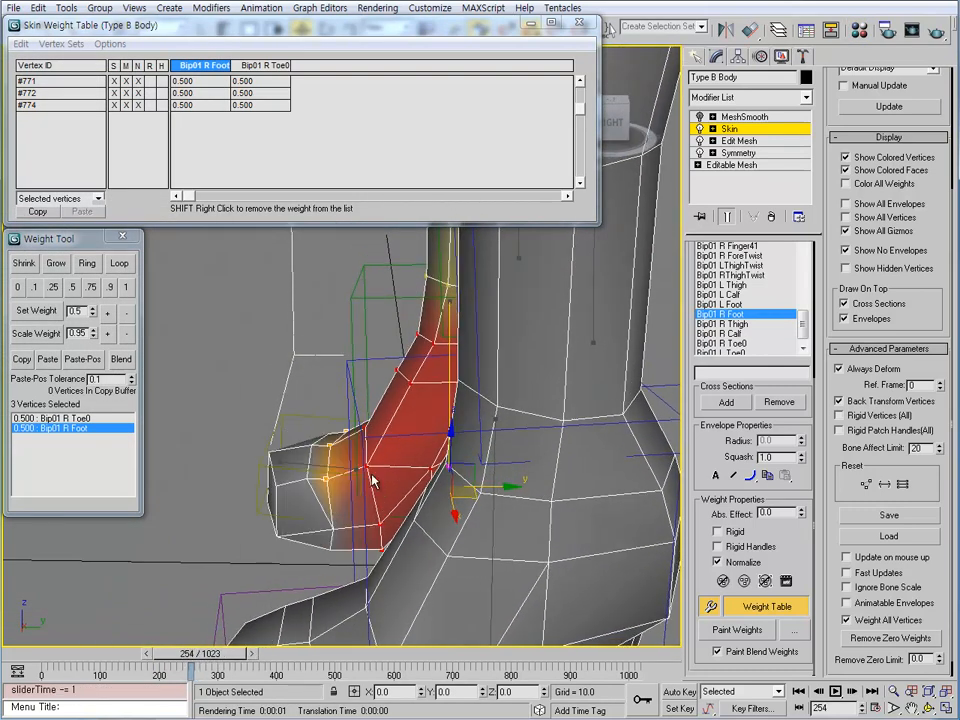
Select the three upper foot vertices just behind the right toe joint and set their Bip01 R Toe0 weight to 0.1.
scroll(390, 470, up, 6)
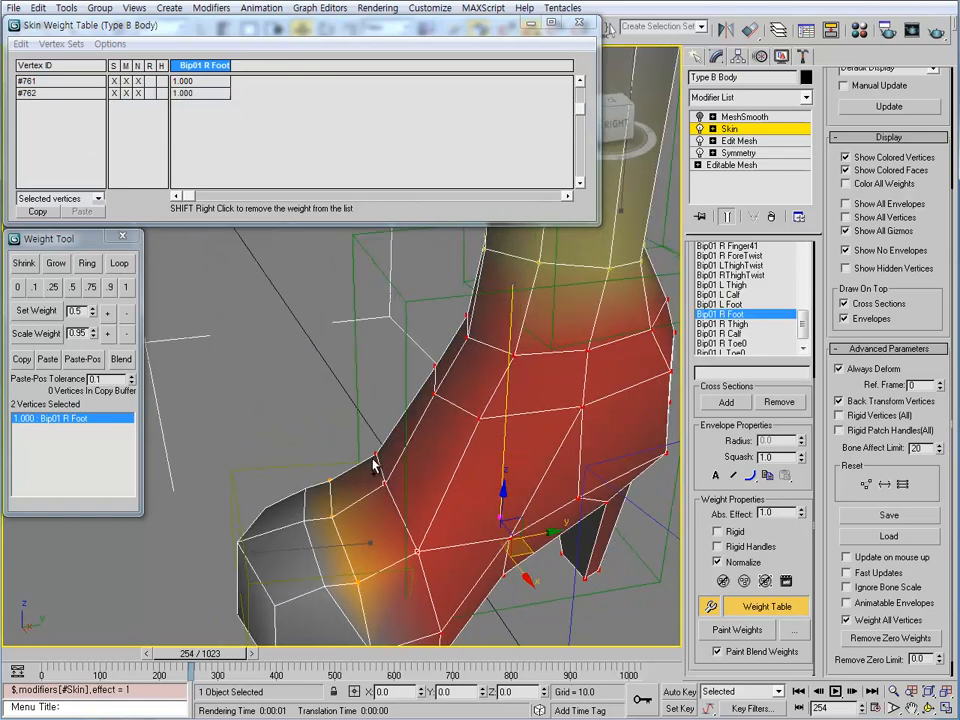
alt+middle_drag(445, 498, 451, 440)
scroll(385, 390, up, 3)
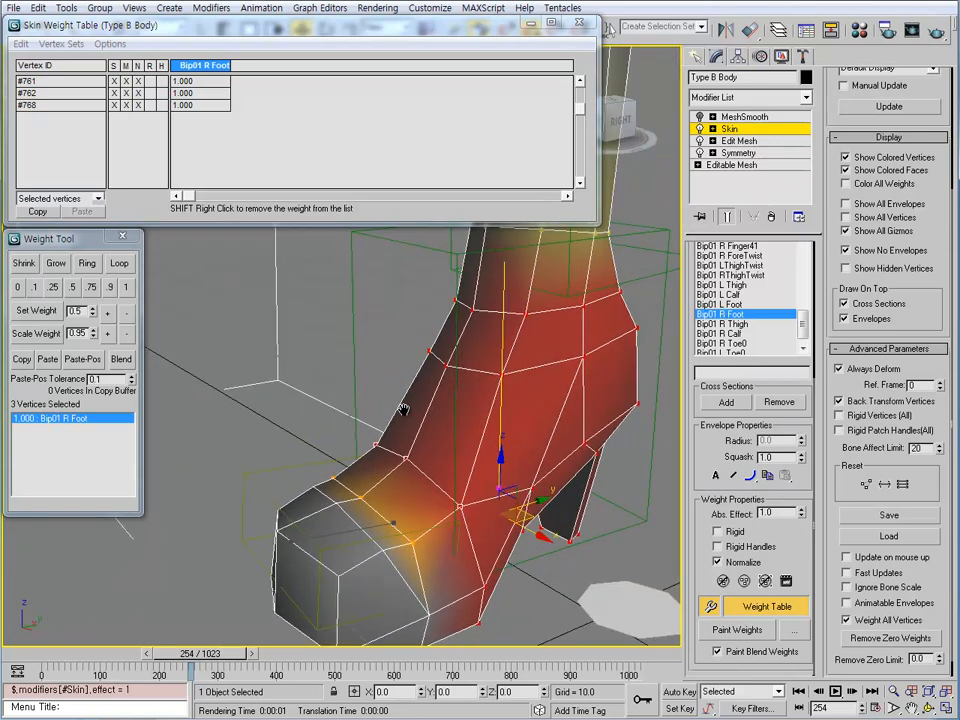
click(341, 535)
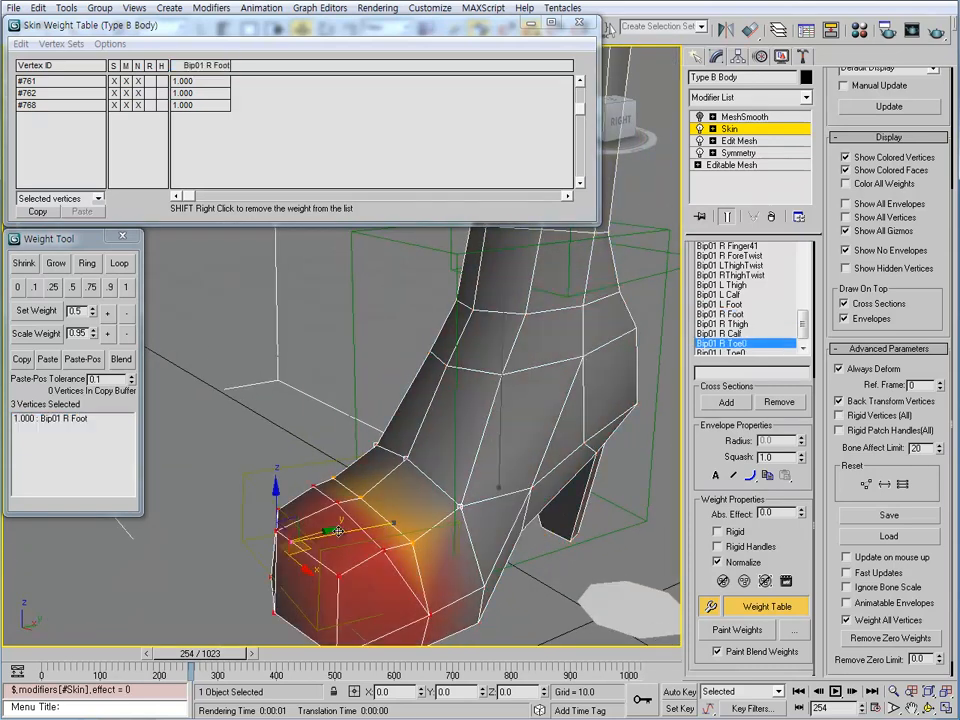
click(35, 287)
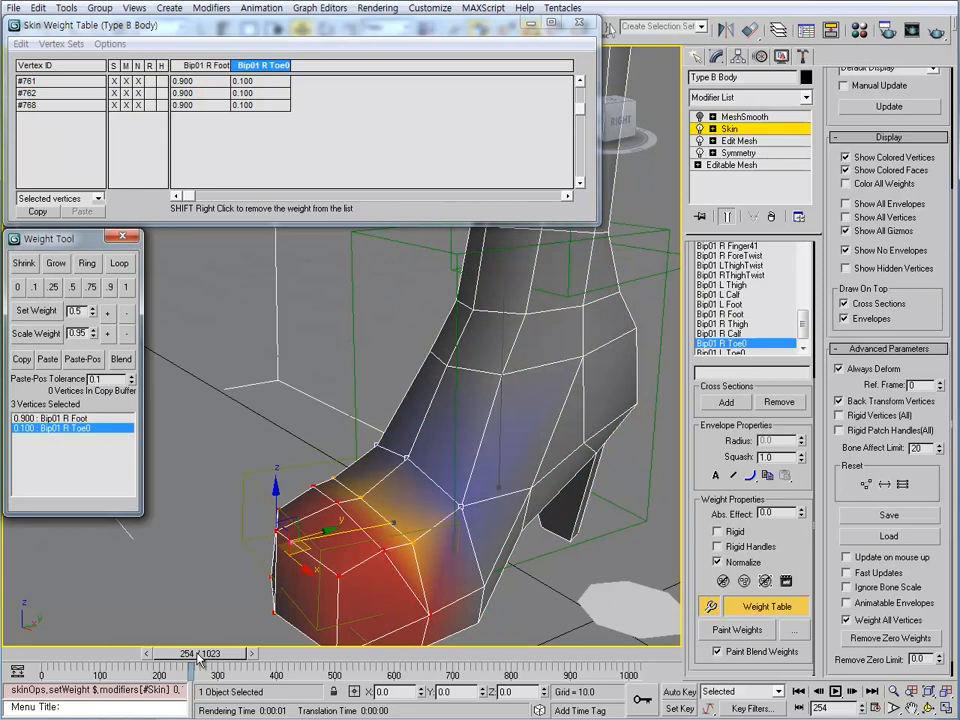
At frame 272, reselect the three upper toe-joint vertices (#771, #772, #774) and raise their Bip01 R Toe0 weight to 0.79.
drag(199, 655, 215, 651)
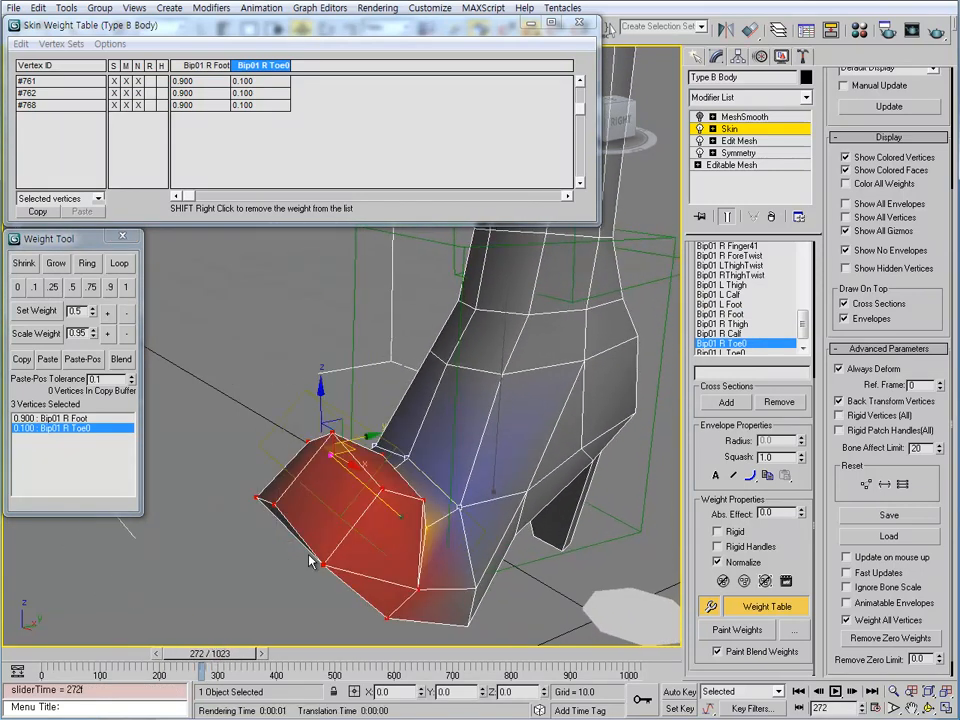
alt+middle_drag(310, 562, 306, 453)
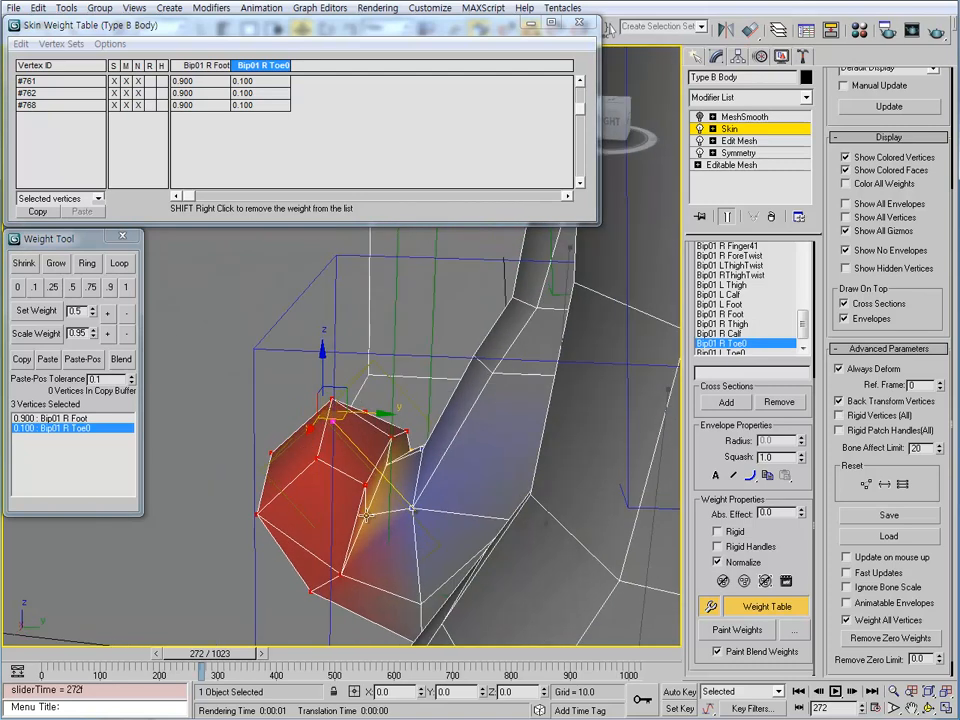
alt+middle_drag(392, 500, 399, 494)
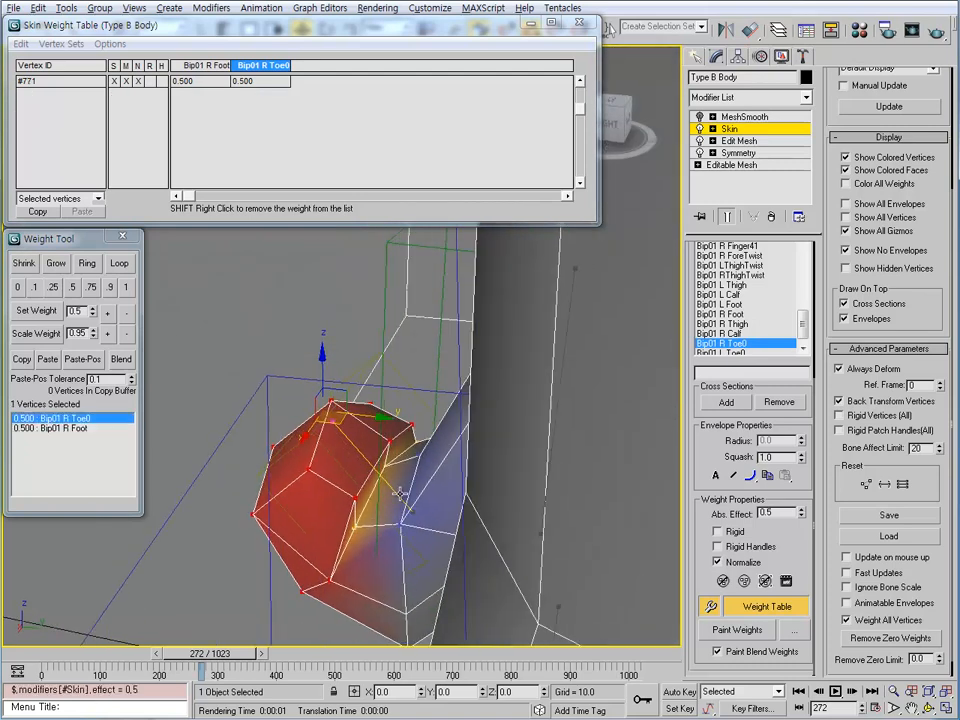
ctrl+click(415, 445)
alt+middle_drag(415, 445, 418, 472)
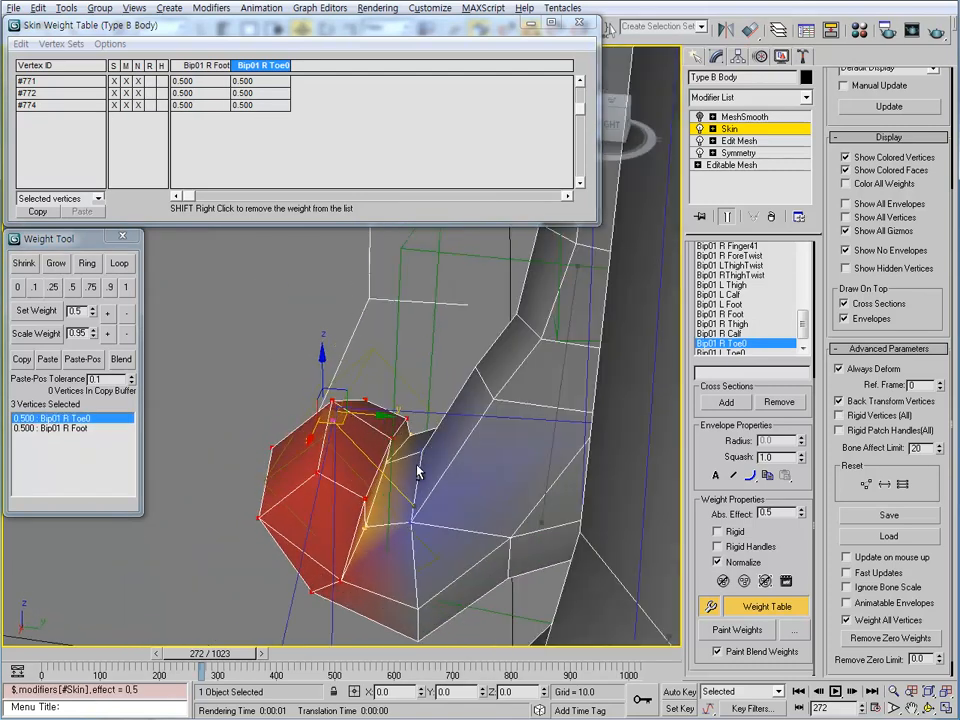
click(93, 80)
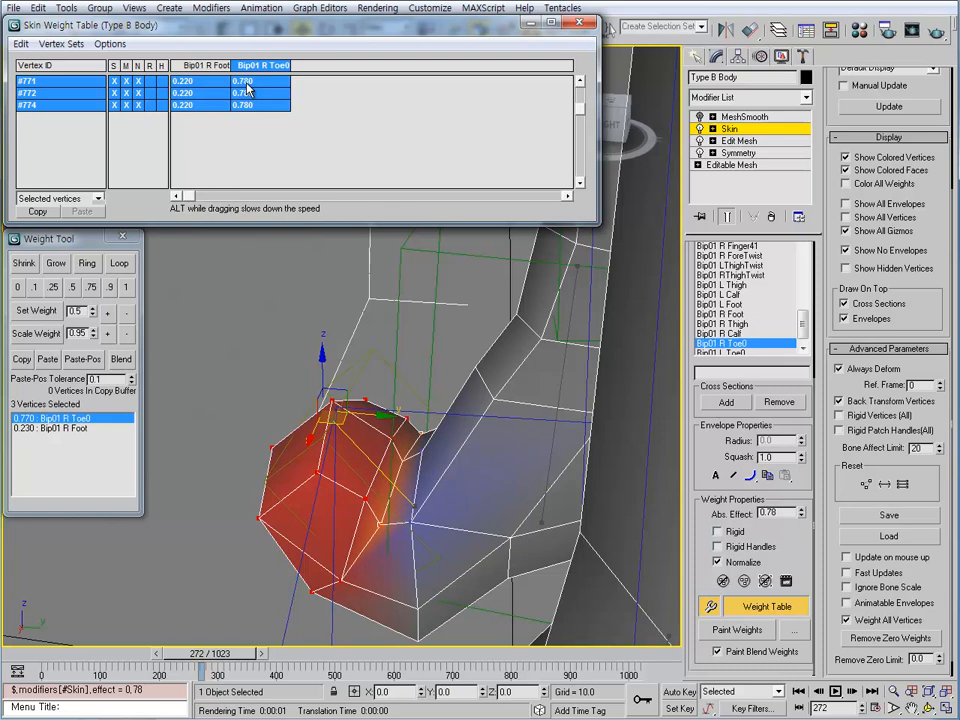
Scrub to frame 281 and back to frame 274 to inspect the right toe's downward and upward bend from the other side.
alt+middle_drag(438, 414, 358, 598)
mouse_move(226, 663)
mouse_down()
mouse_move(214, 664)
mouse_move(230, 663)
mouse_up()
scroll(507, 522, down, 3)
alt+middle_drag(507, 522, 787, 375)
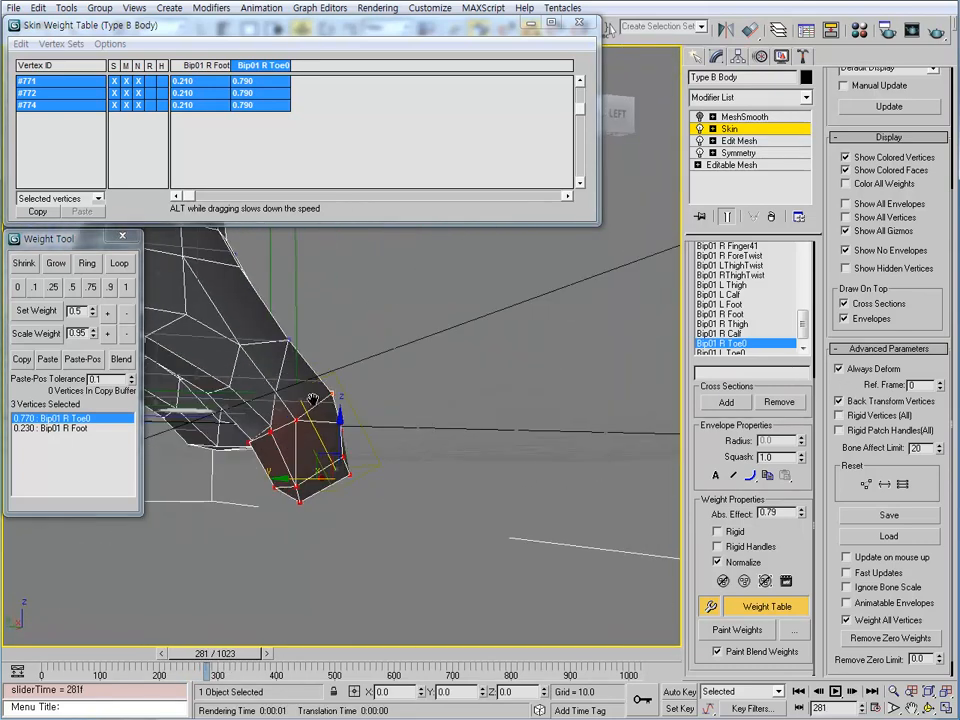
scroll(311, 401, up, 2)
middle_drag(311, 401, 395, 435)
drag(230, 660, 228, 660)
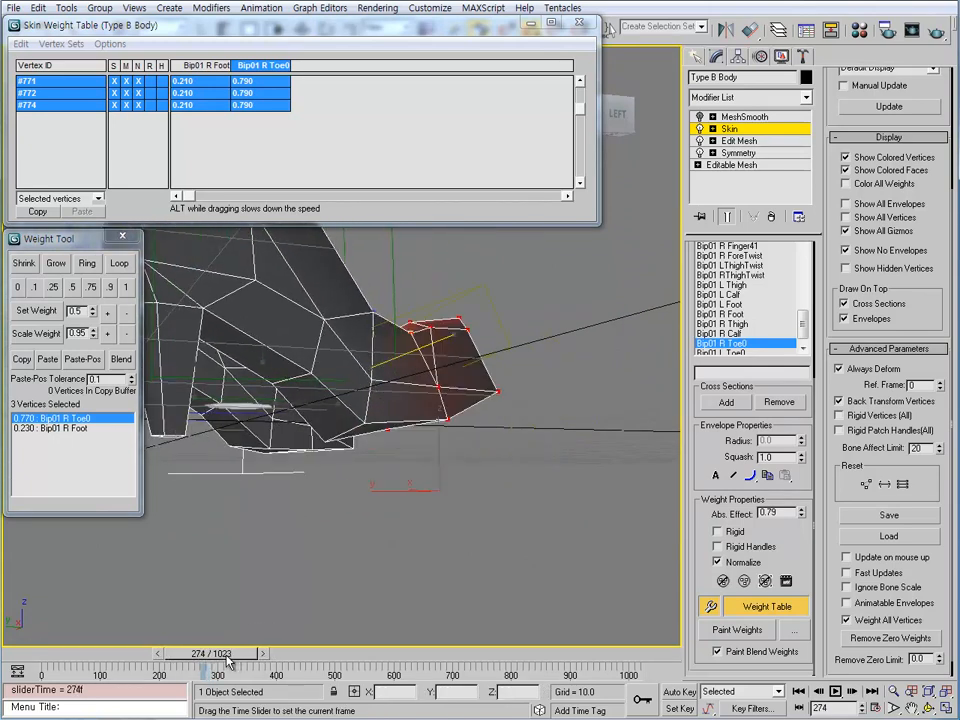
Select the two sole vertices behind the right toe (#781, #788), check their bend, and set their Bip01 R Toe0 weight to 0.1.
click(366, 425)
alt+middle_drag(366, 425, 344, 430)
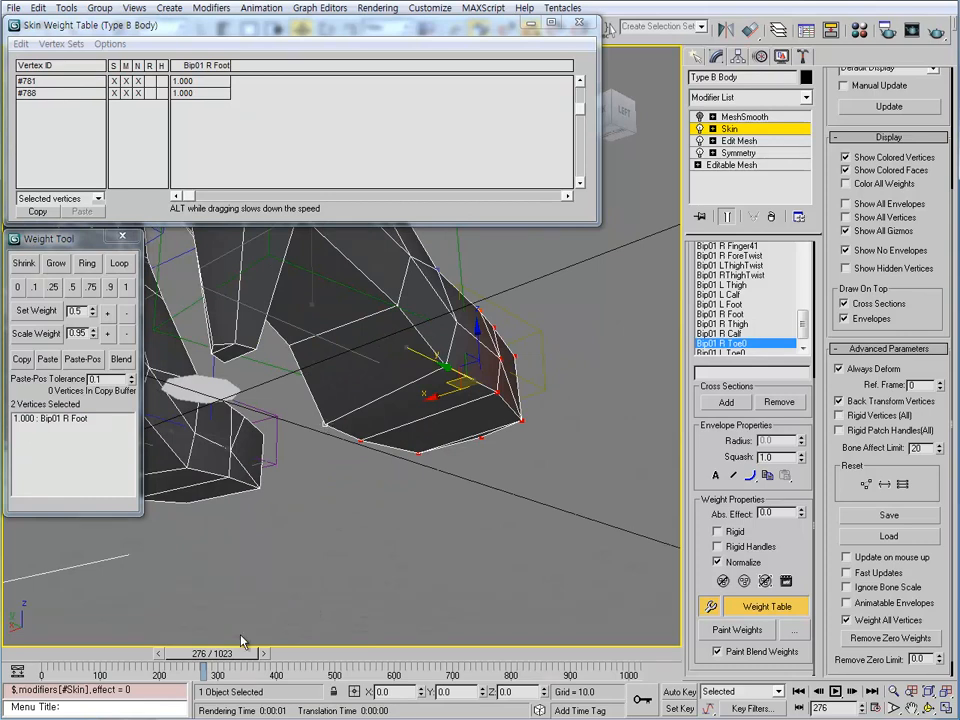
drag(228, 660, 220, 661)
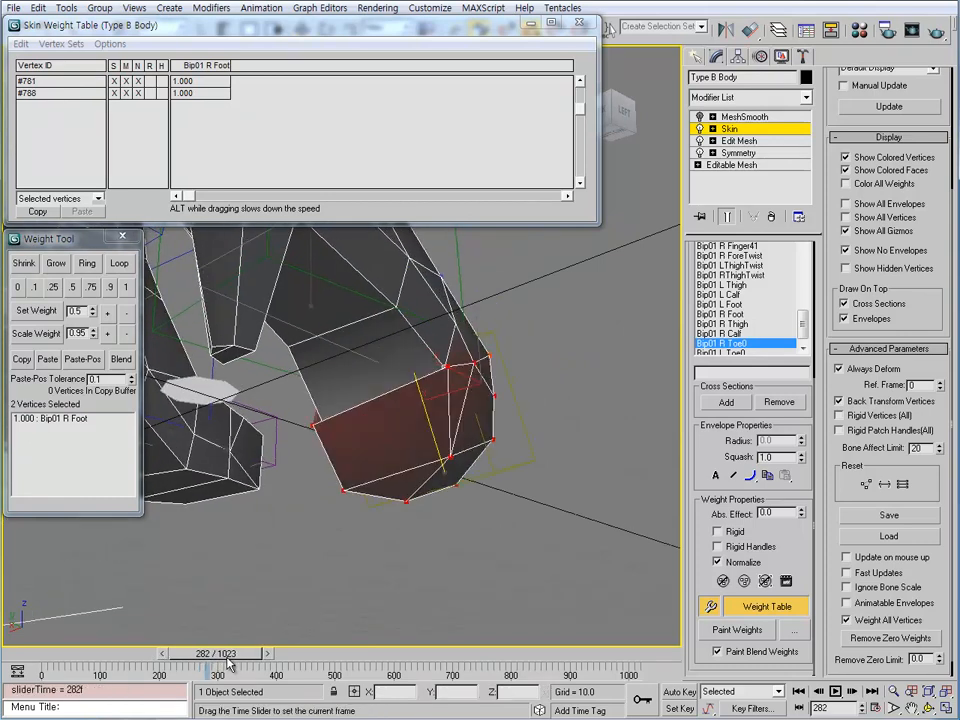
drag(229, 662, 225, 663)
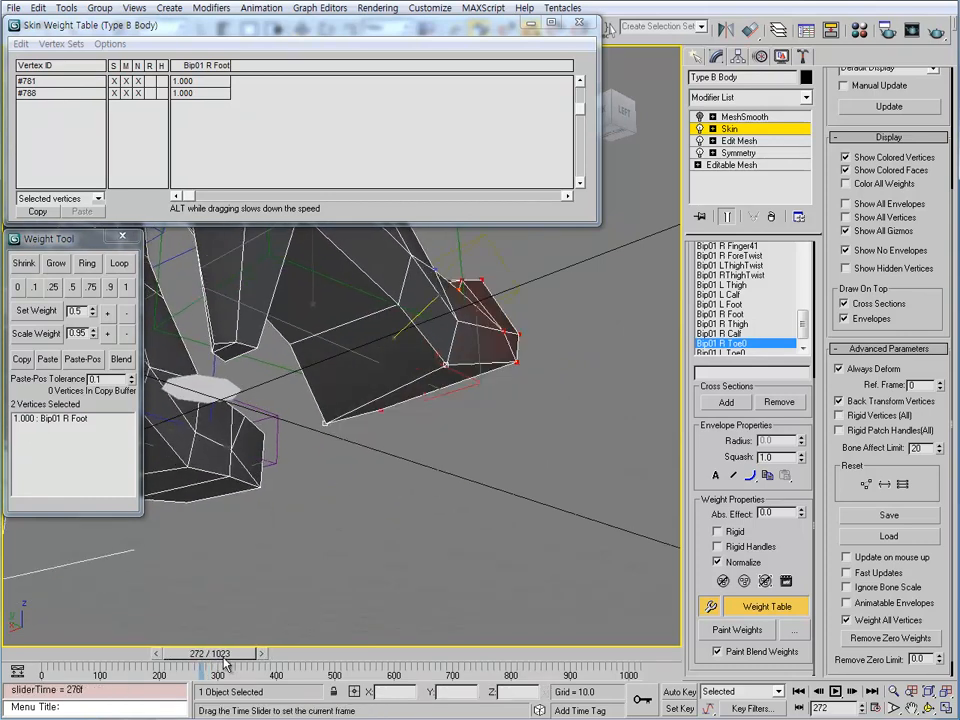
alt+middle_drag(548, 436, 399, 544)
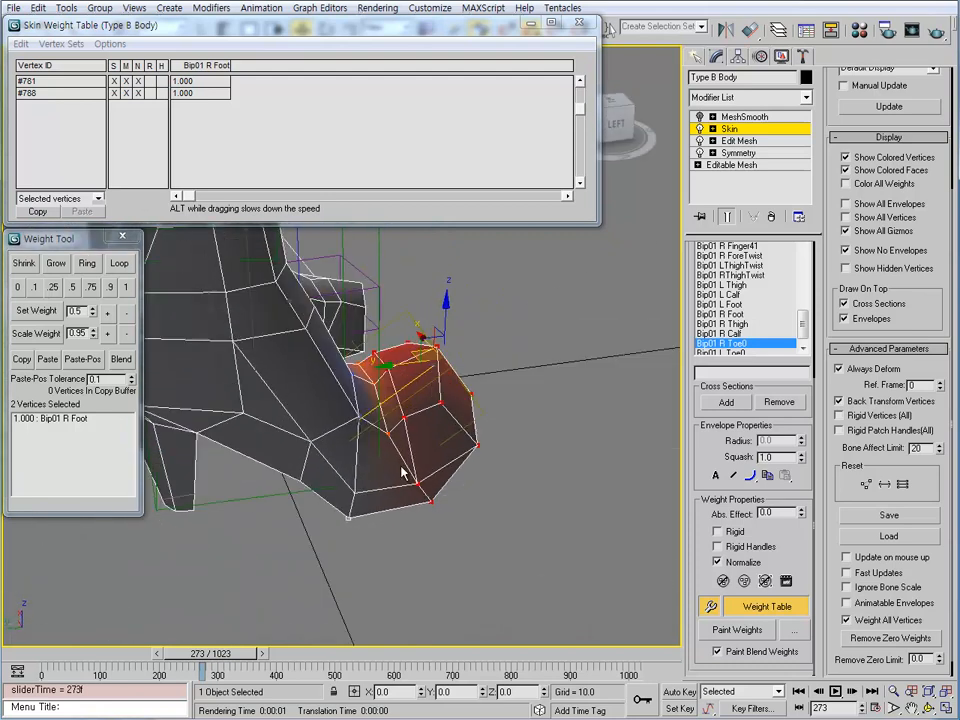
alt+middle_drag(403, 474, 424, 434)
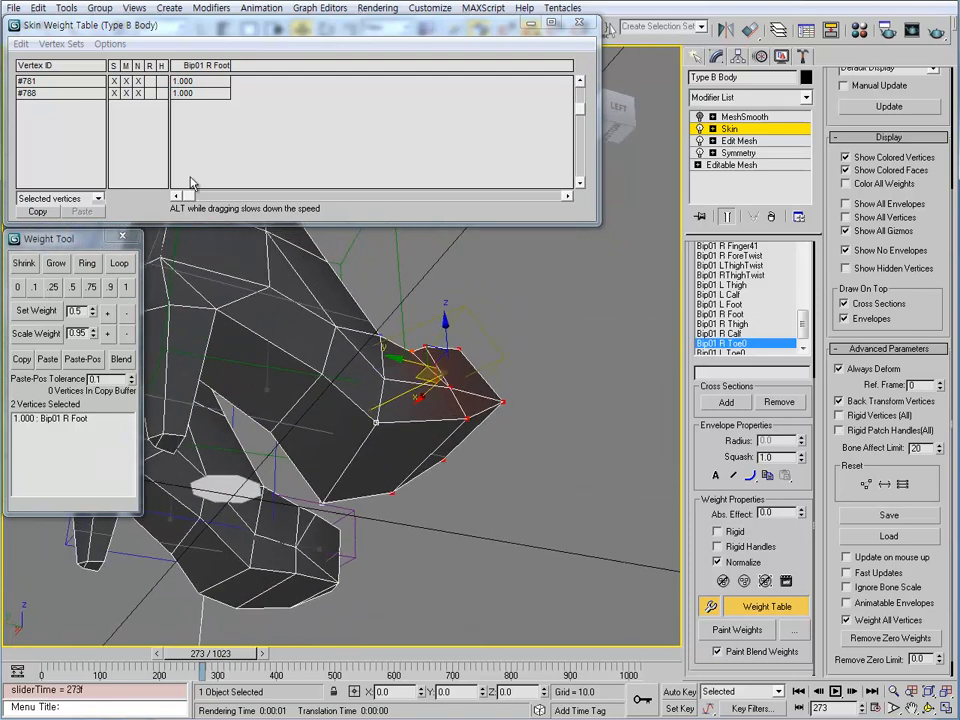
click(35, 287)
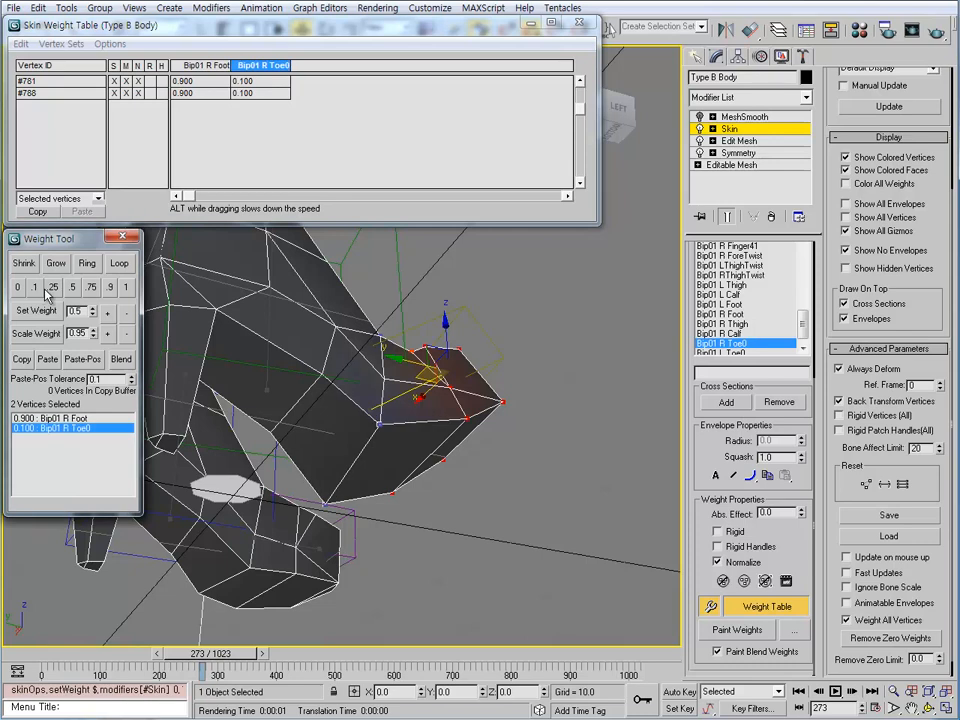
At frame 282, raise the Bip01 R Toe0 weight of the two sole vertices #781 and #788 to 0.2.
mouse_move(240, 655)
mouse_down()
mouse_move(206, 658)
mouse_move(249, 659)
mouse_up()
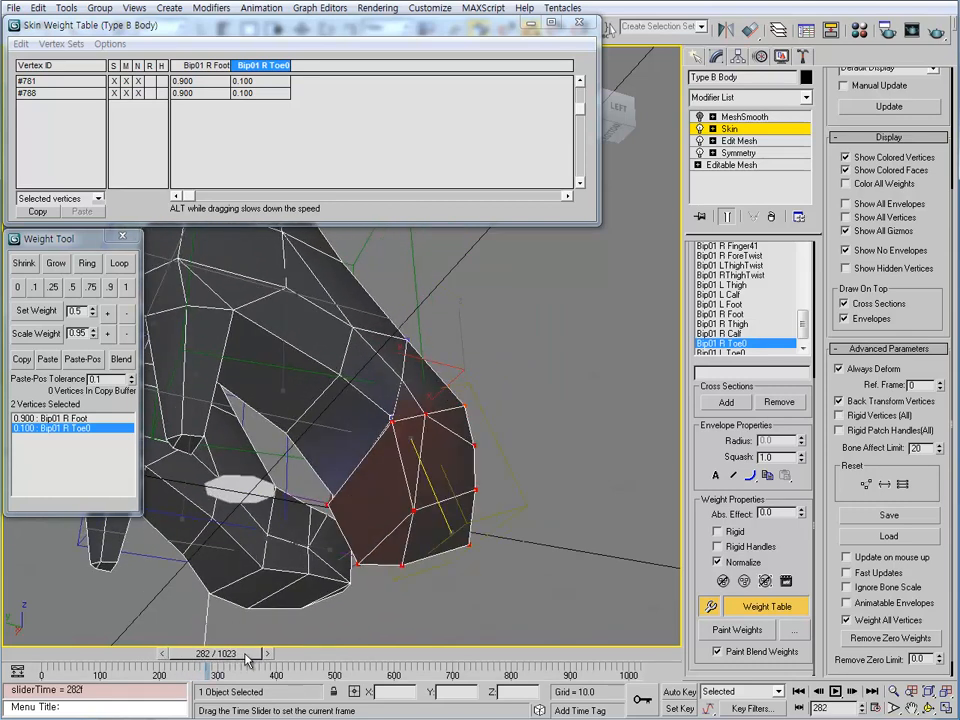
alt+middle_drag(439, 396, 454, 435)
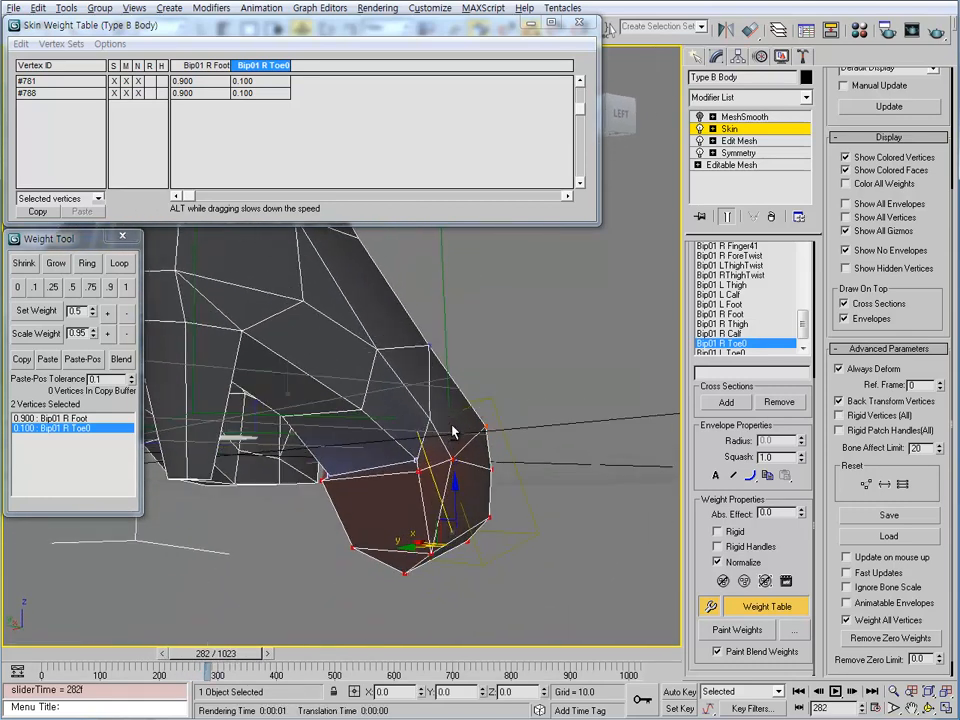
drag(84, 84, 84, 94)
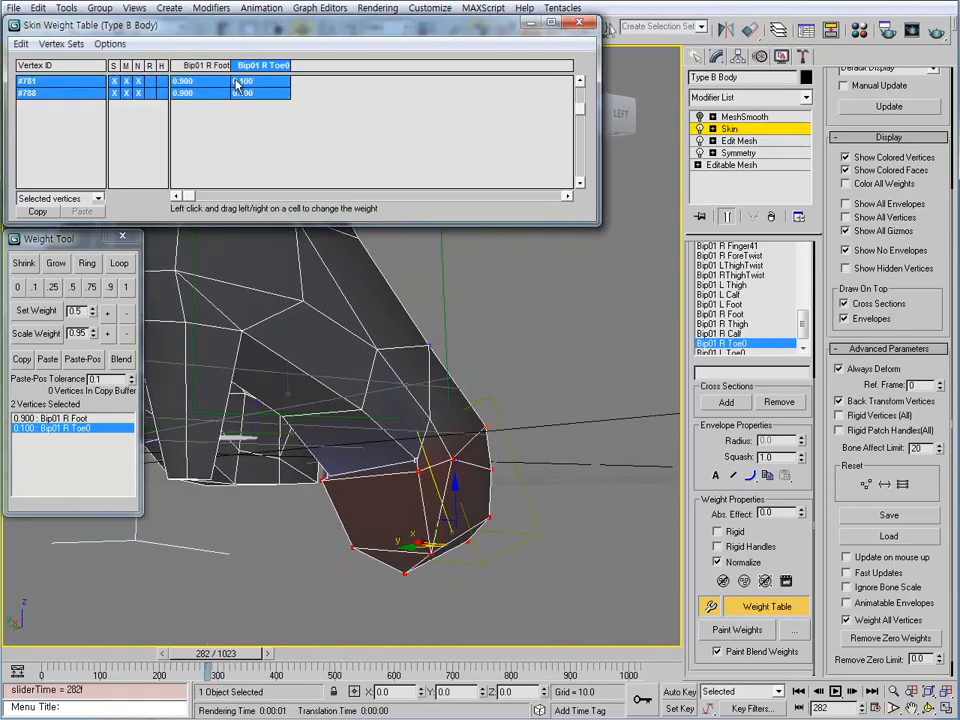
drag(237, 85, 256, 88)
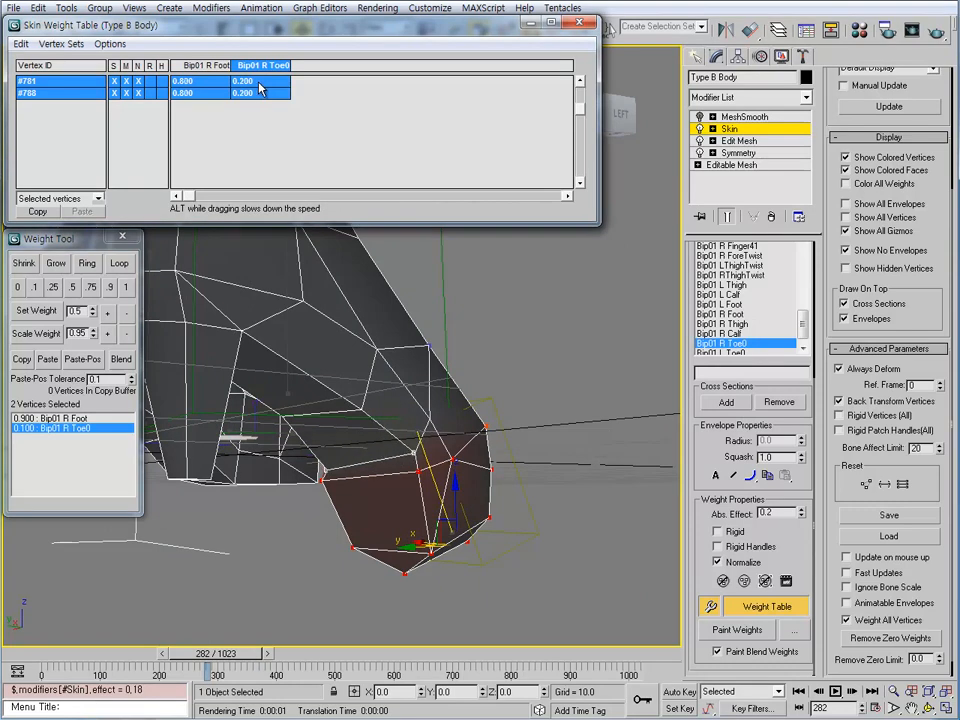
Select the two toe-underside vertices #779 and #787 and give them a Bip01 R Foot weight of 0.25.
alt+middle_drag(430, 450, 418, 473)
click(406, 456)
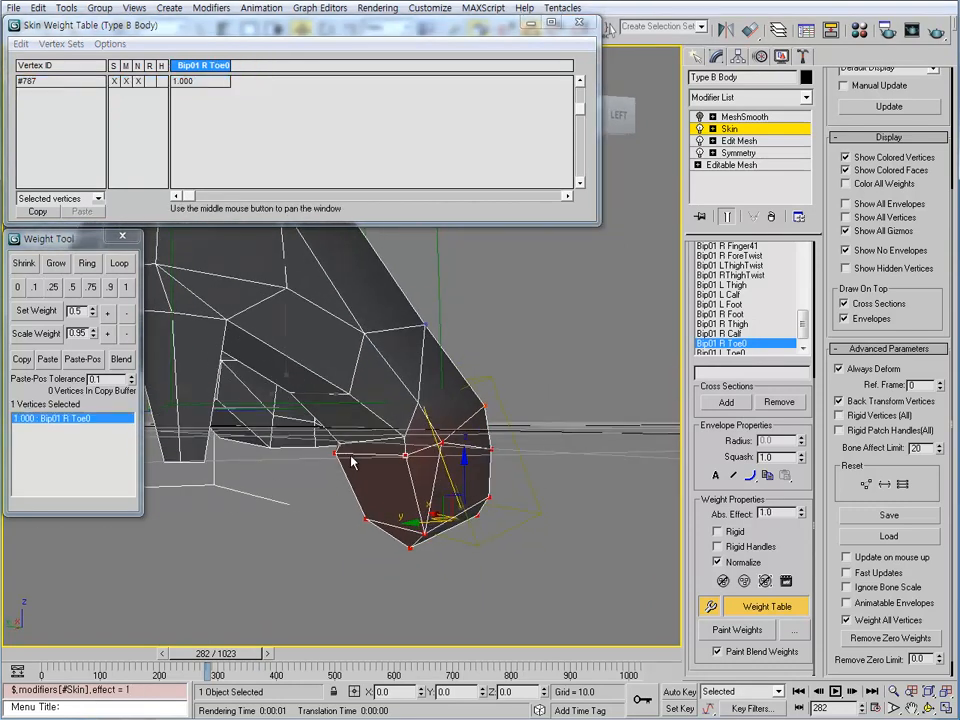
ctrl+click(332, 453)
alt+middle_drag(332, 453, 293, 272)
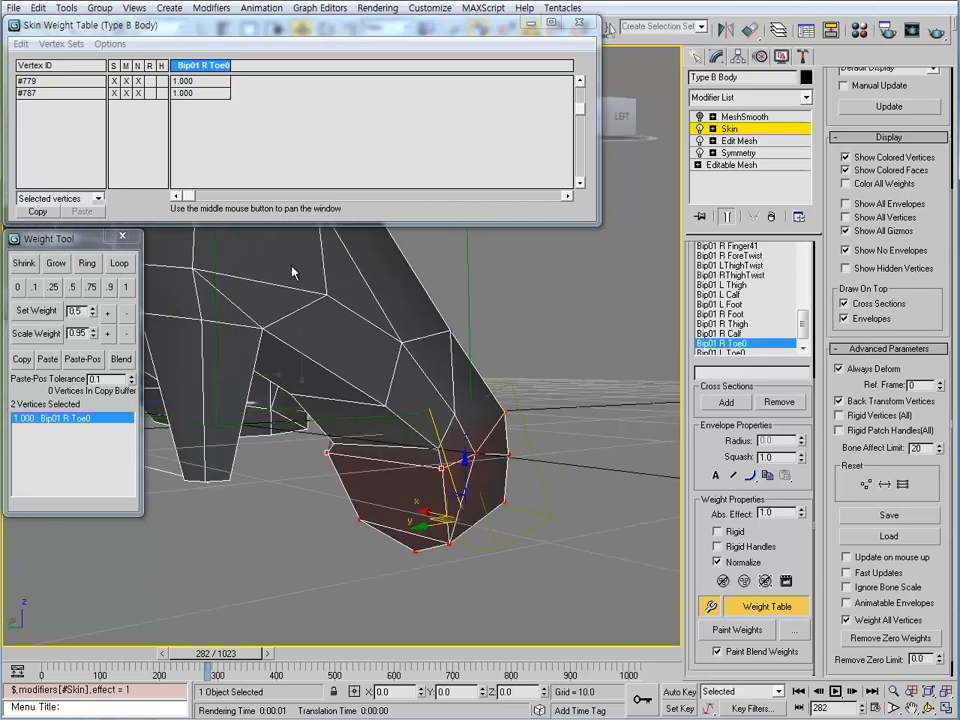
mouse_move(281, 320)
alt+middle_down()
mouse_move(255, 324)
mouse_move(280, 322)
alt+middle_up()
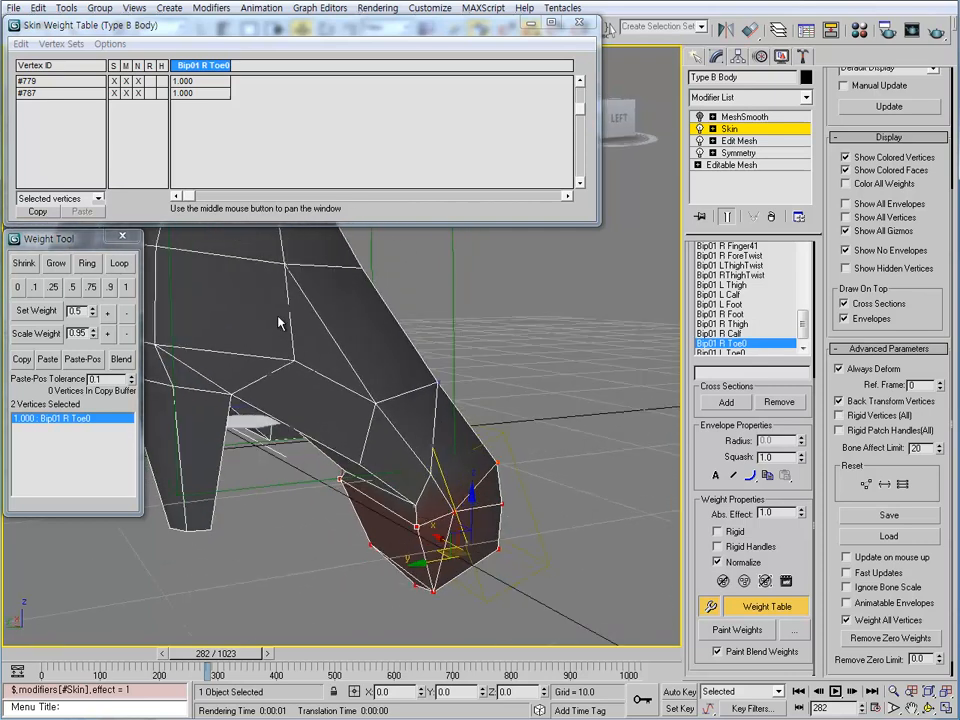
click(288, 335)
alt+middle_drag(343, 407, 367, 252)
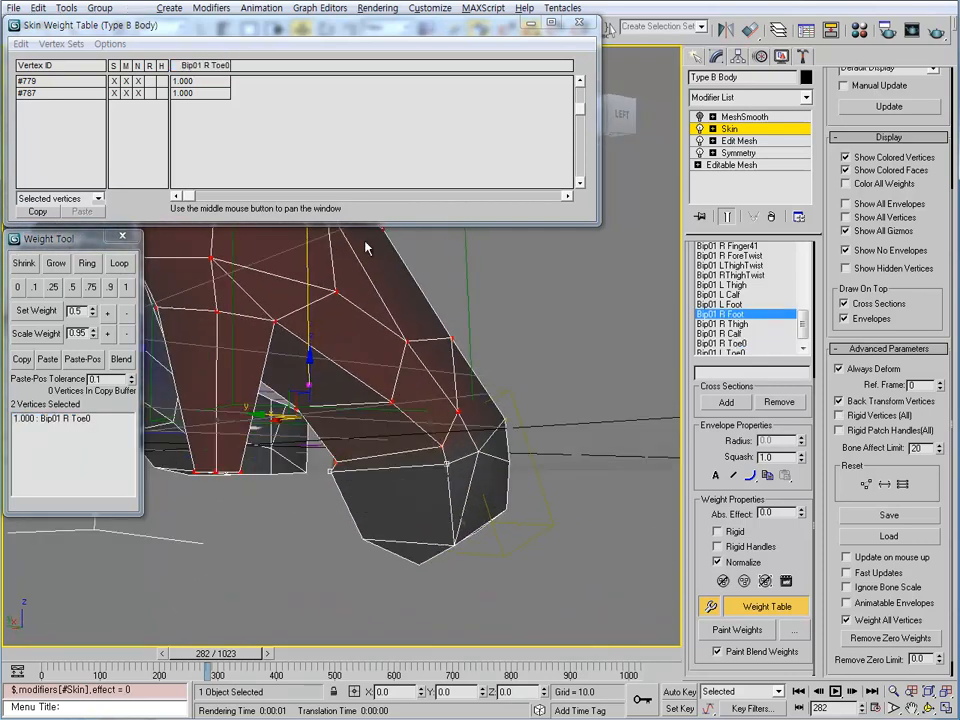
click(55, 288)
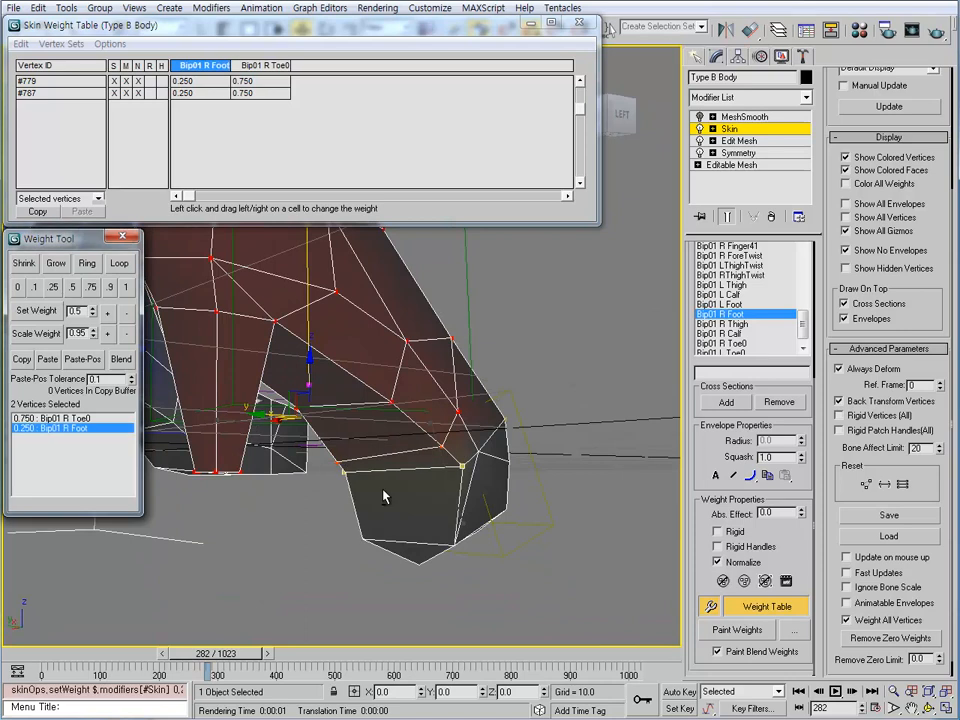
At frame 287, lower the Bip01 R Foot weight of vertices #779 and #787 to 0.16.
alt+middle_drag(383, 497, 338, 521)
drag(226, 653, 224, 657)
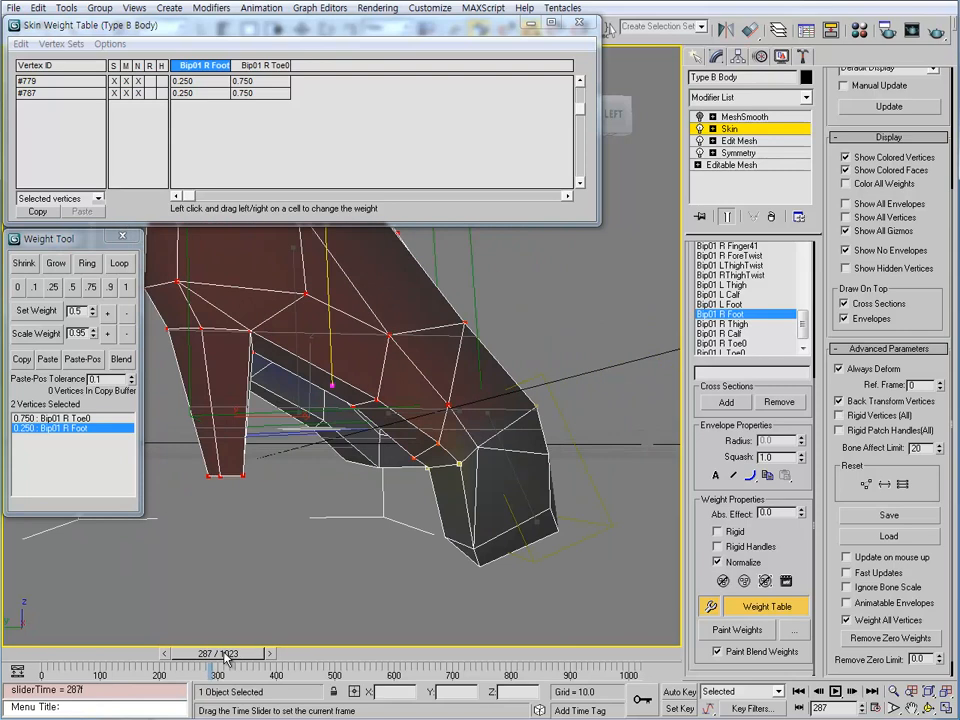
drag(80, 80, 90, 117)
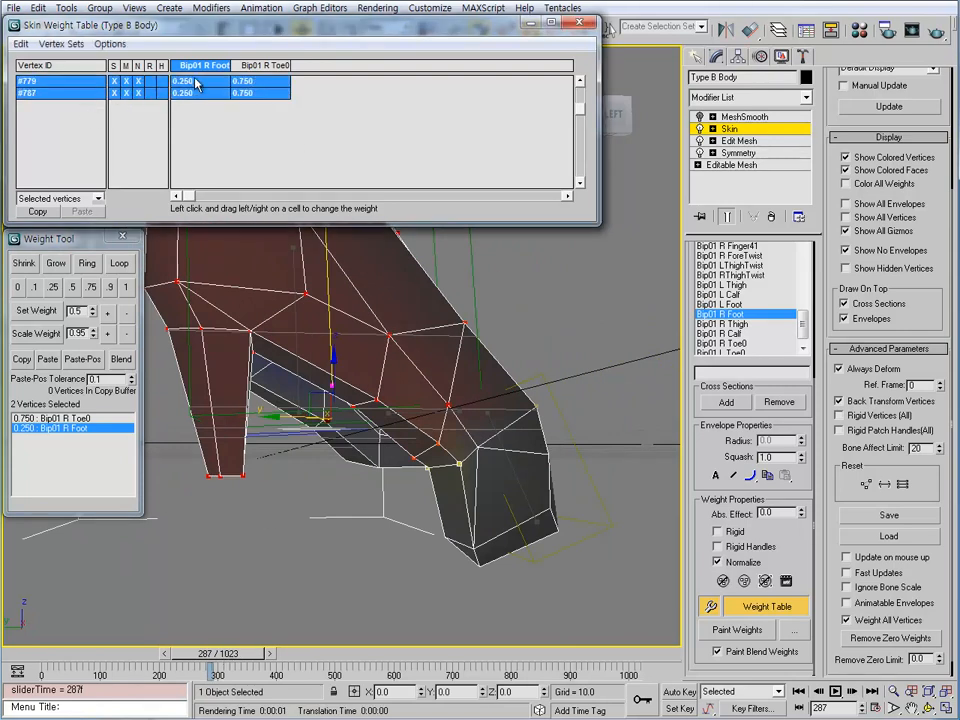
drag(193, 88, 178, 93)
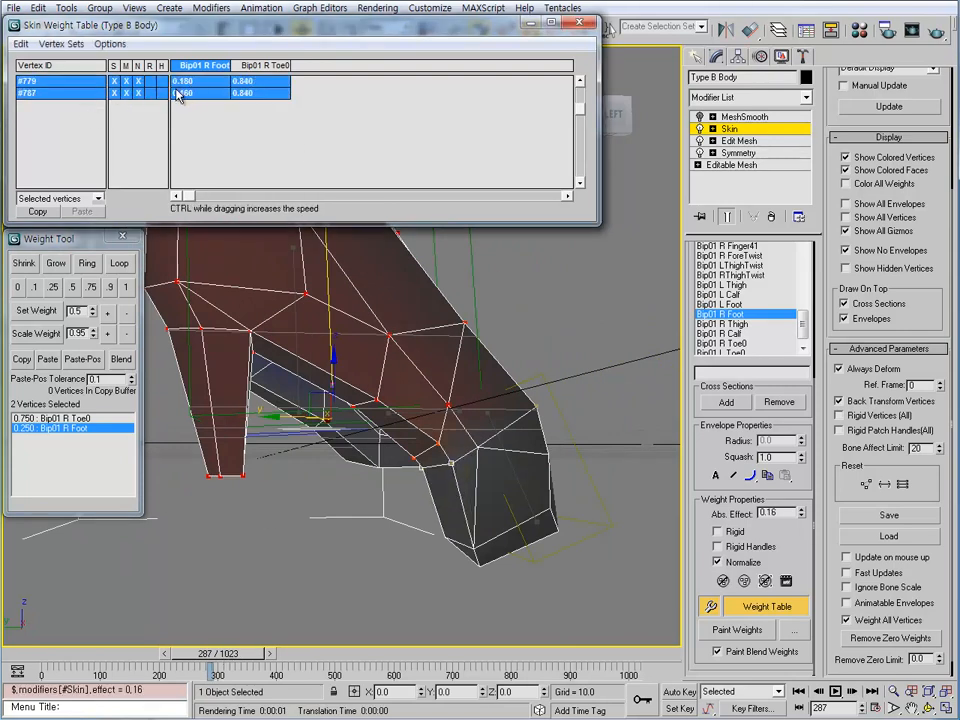
Scrub back to frame 183 and on to frame 308 to examine the right foot motion and the bent legs.
alt+middle_drag(400, 360, 363, 535)
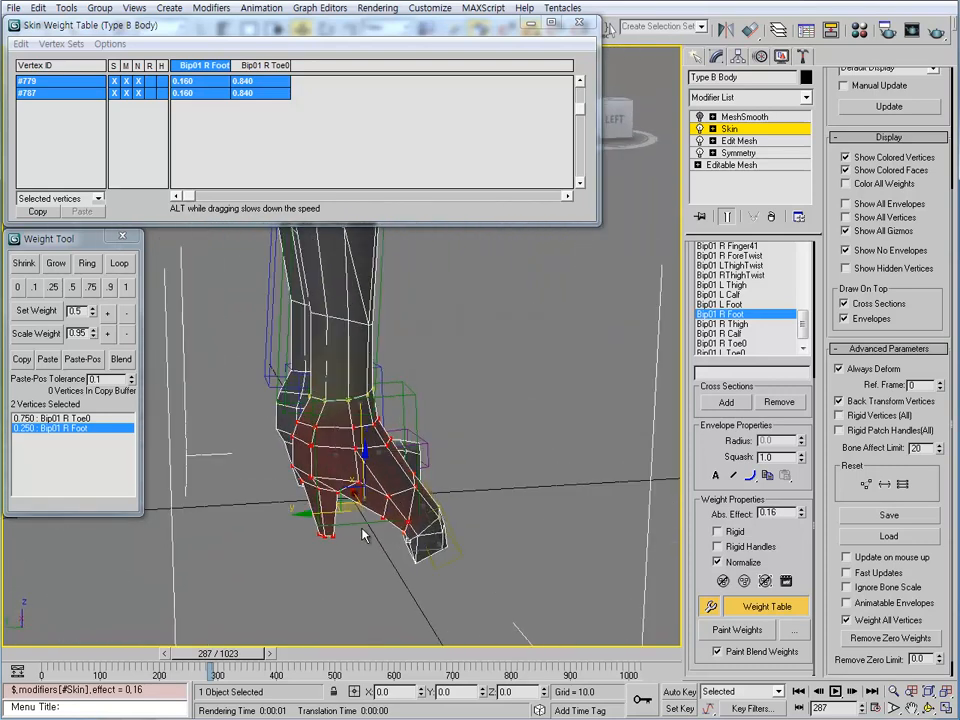
drag(250, 660, 195, 662)
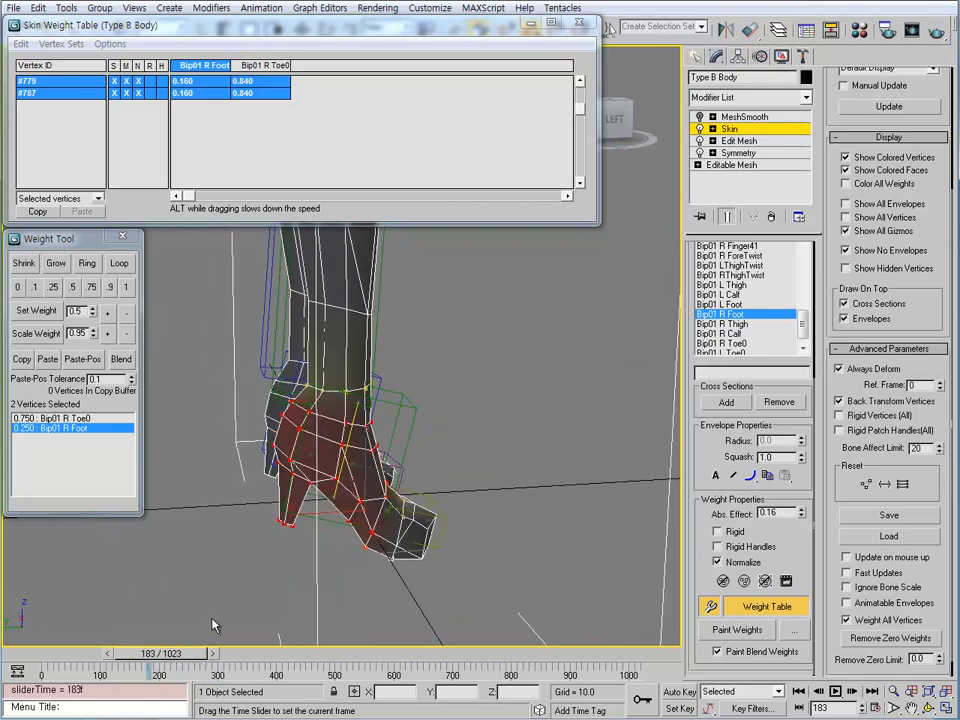
alt+middle_drag(352, 523, 282, 448)
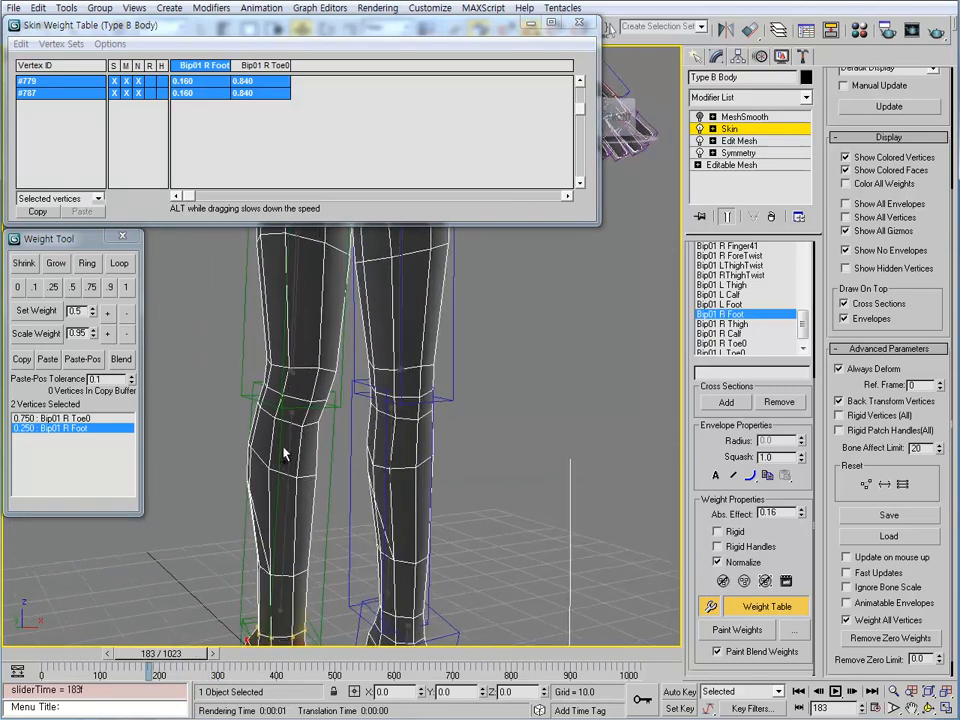
drag(199, 651, 258, 657)
middle_drag(414, 350, 548, 297)
scroll(410, 495, up, 2)
scroll(402, 478, up, 1)
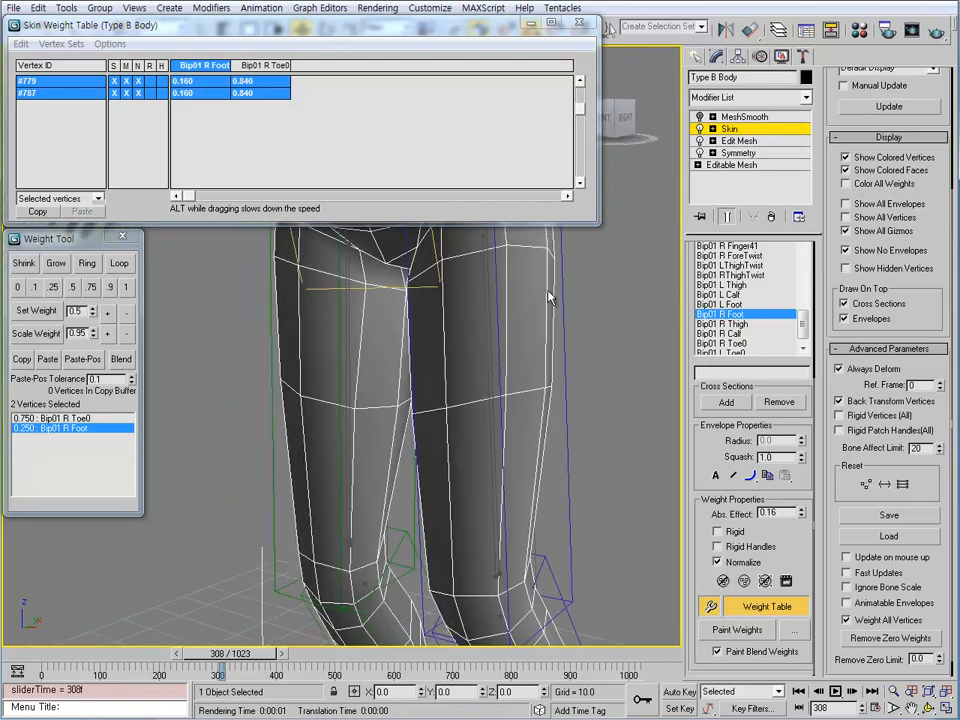
Select the Bip01 RThighTwist and Bip01 R Thigh envelopes alternately to compare their influence on the right thigh and hips.
alt+middle_drag(369, 422, 425, 430)
click(345, 411)
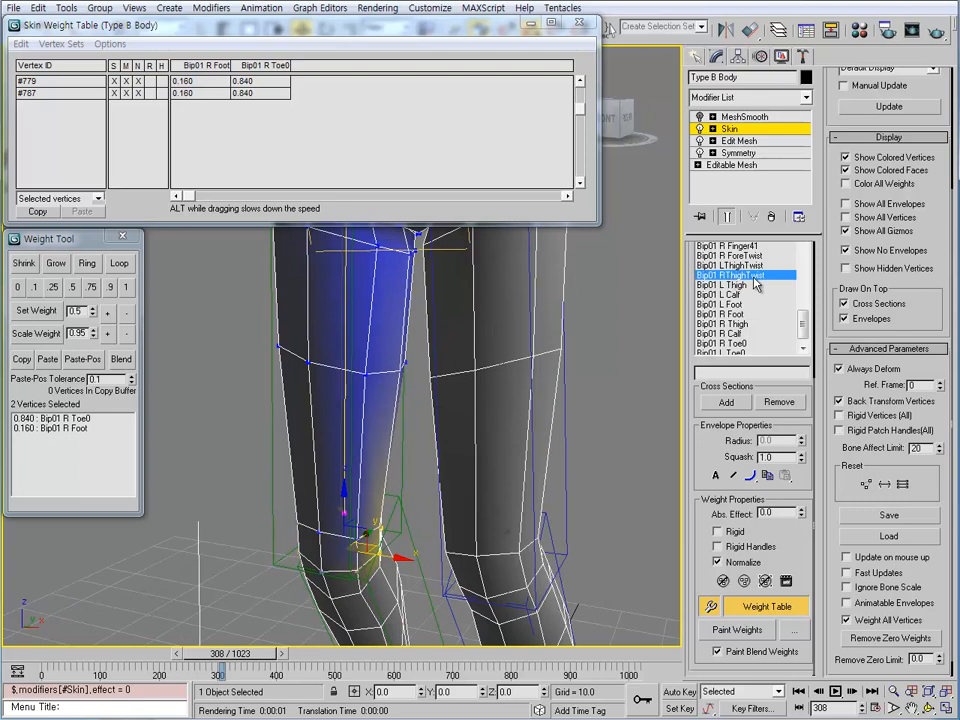
alt+middle_drag(369, 435, 345, 425)
click(304, 409)
scroll(345, 425, up, 3)
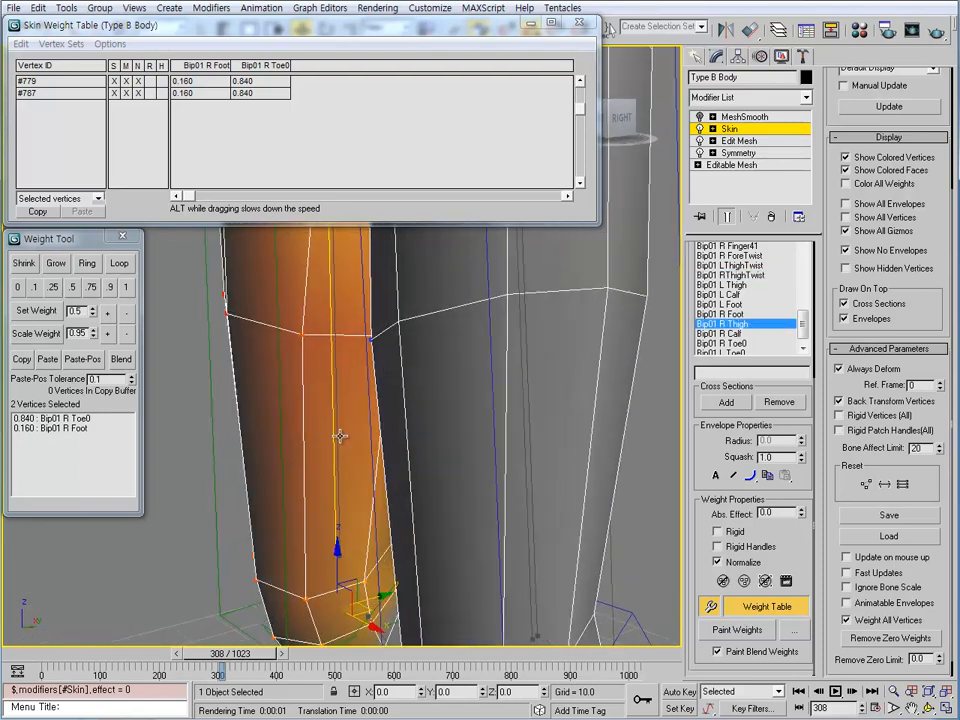
click(330, 440)
click(340, 446)
click(333, 441)
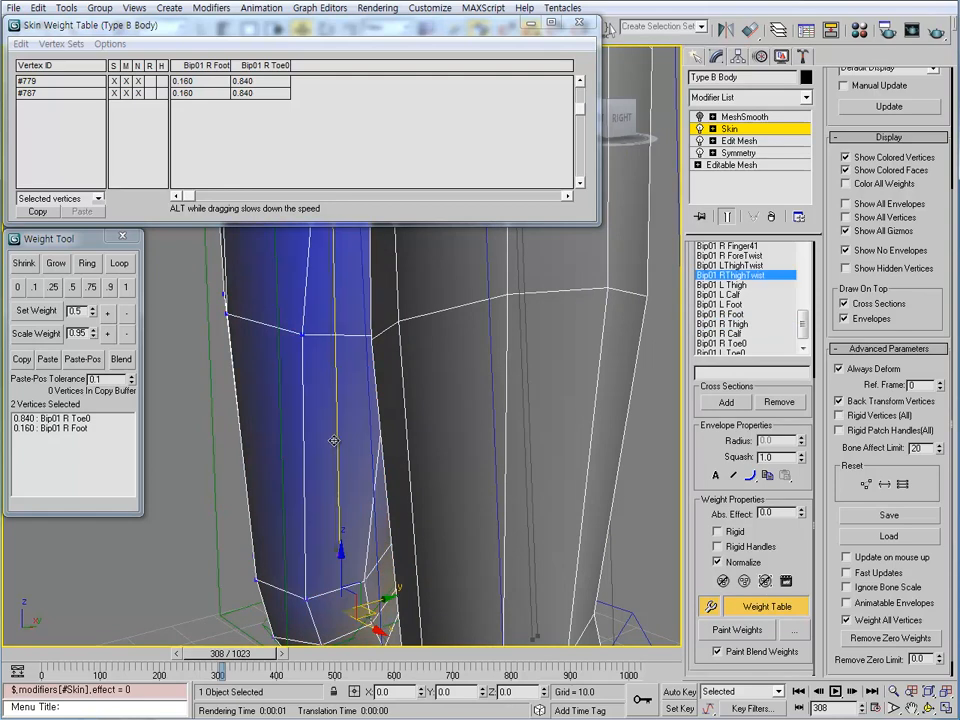
click(332, 440)
scroll(366, 454, down, 5)
alt+middle_drag(369, 454, 400, 450)
middle_drag(400, 450, 387, 549)
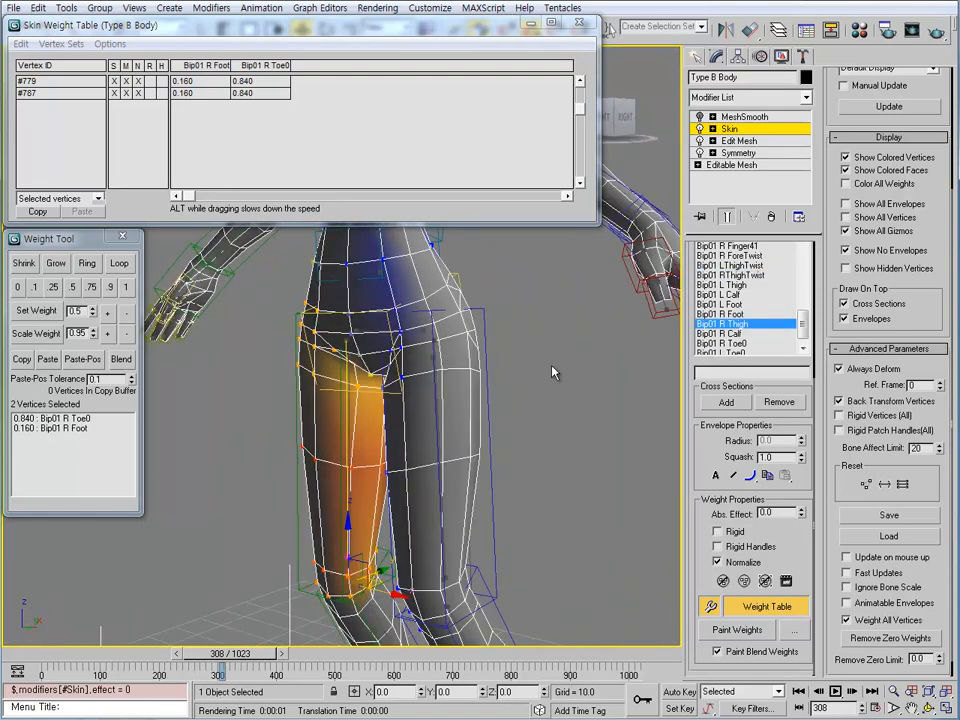
Leave envelope editing, display the body as a box, and show the Bip01 R Thigh and Bip01 RThighTwist bones as solid meshes.
key(ctrl+b)
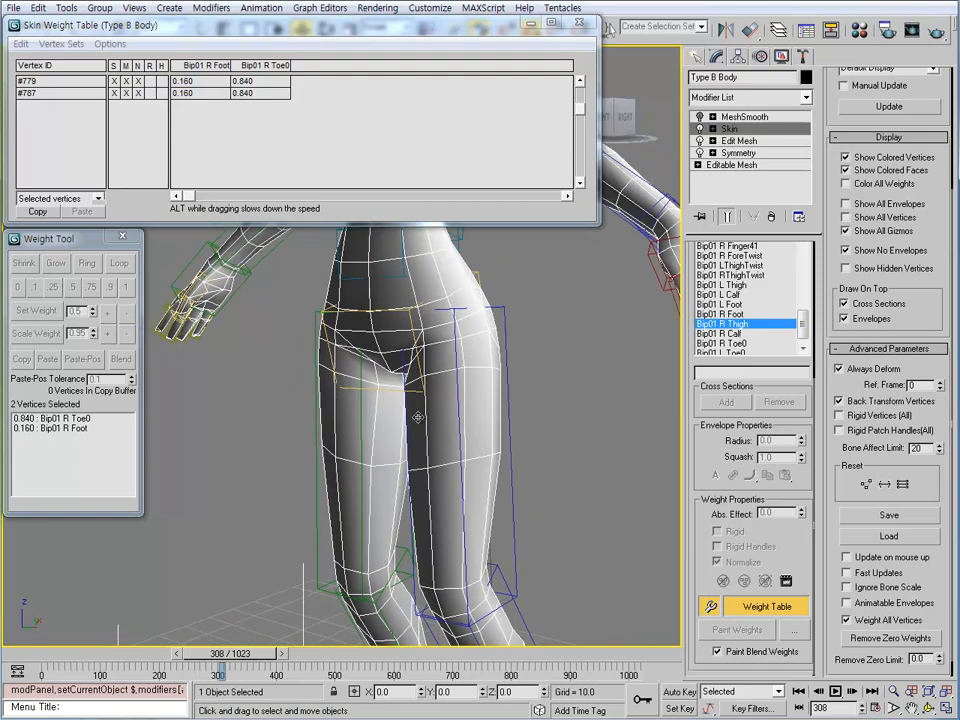
key(alt+x)
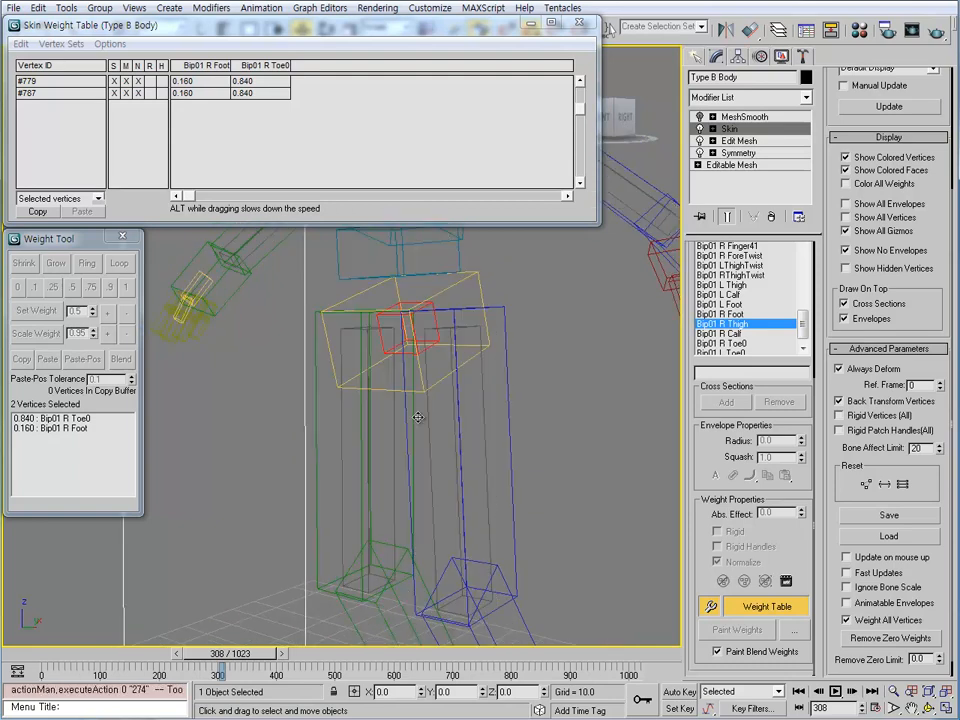
click(344, 447)
alt+middle_drag(360, 454, 370, 373)
click(356, 418)
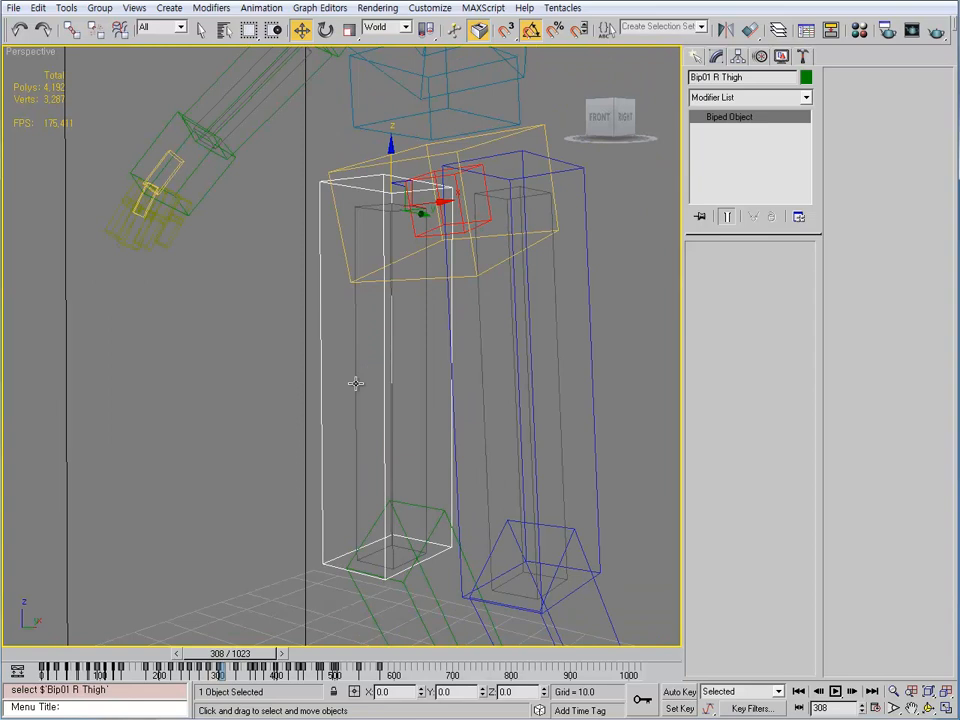
ctrl+click(356, 383)
key(shift+b)
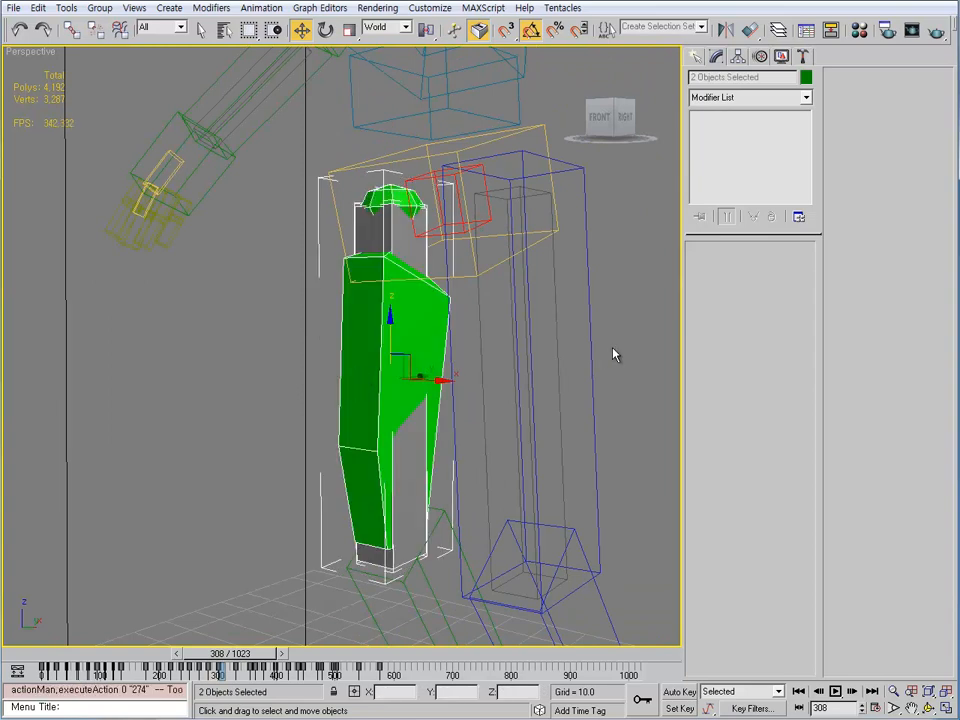
Select the solid Bip01 R Thigh and Bip01 RThighTwist bones individually to compare their shapes and positions.
click(347, 354)
click(348, 359)
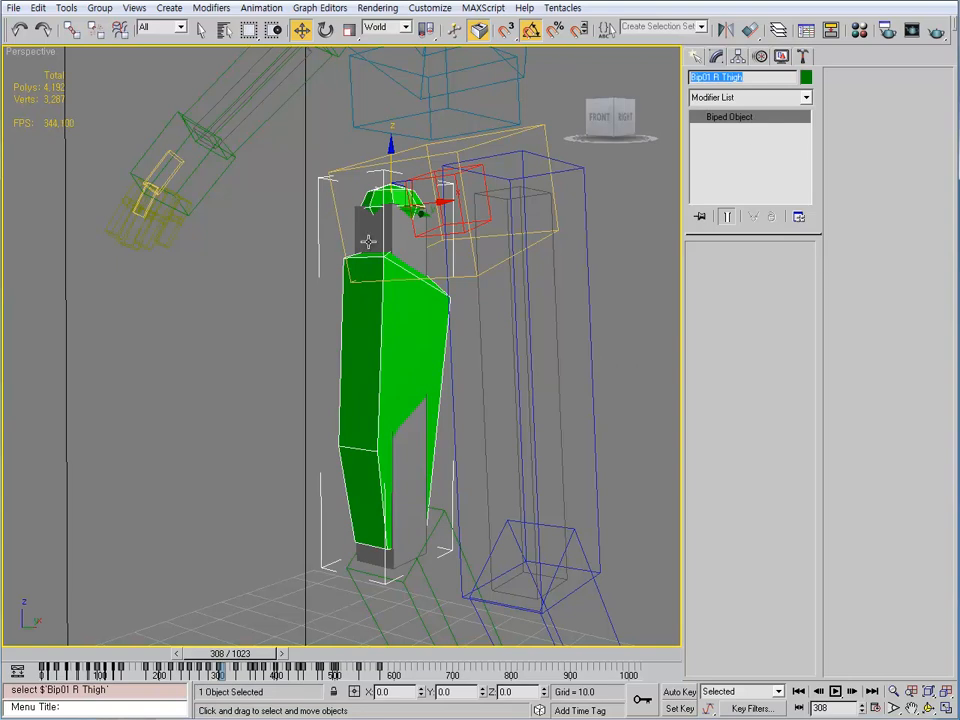
click(368, 241)
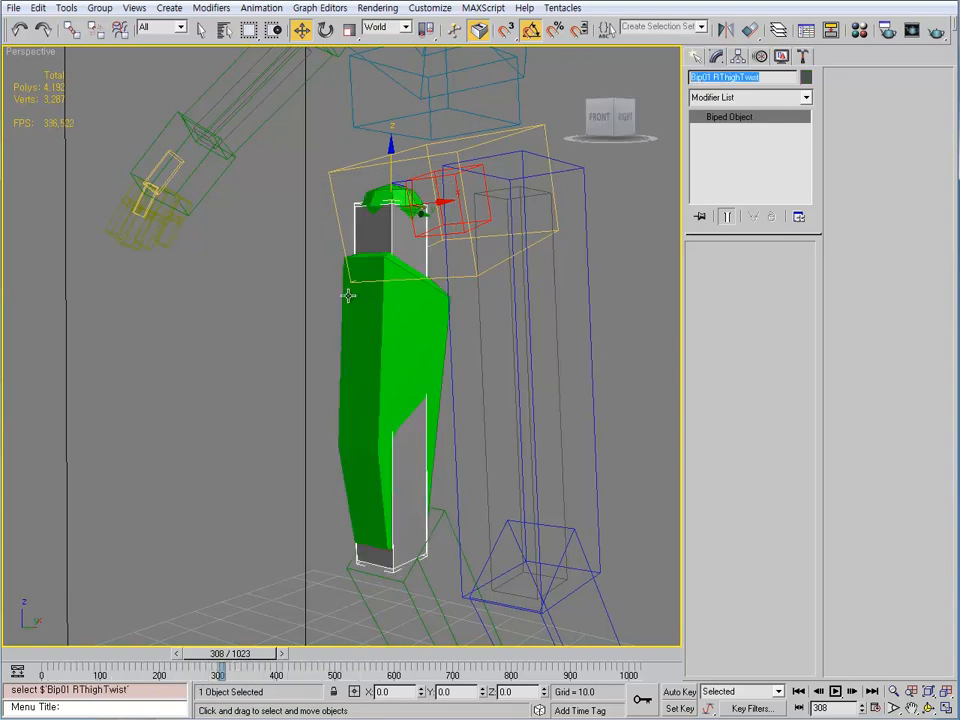
click(372, 379)
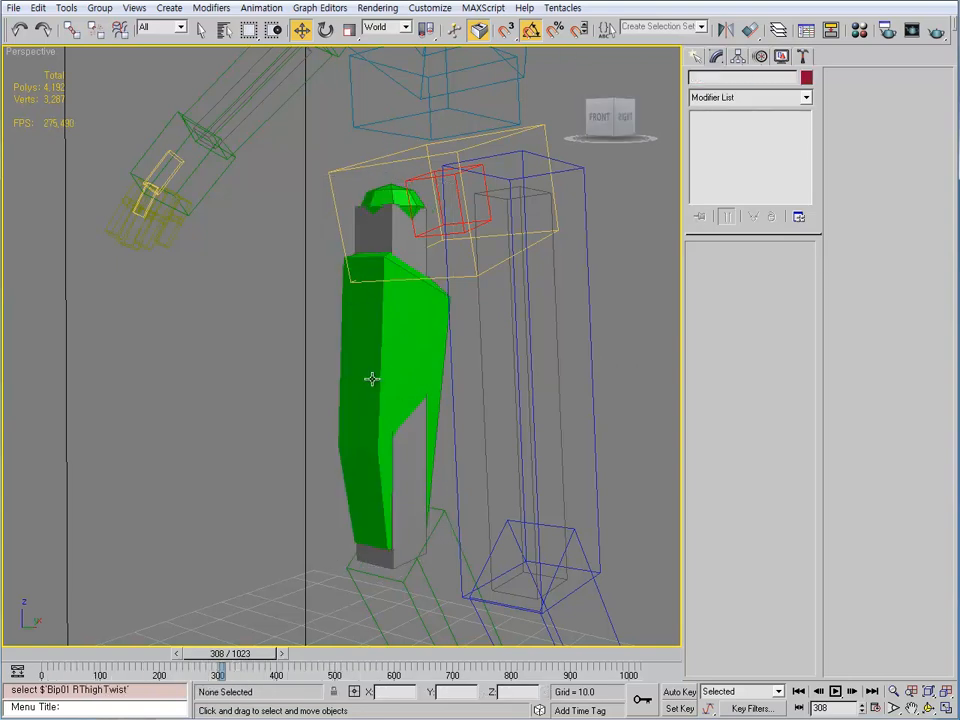
click(422, 256)
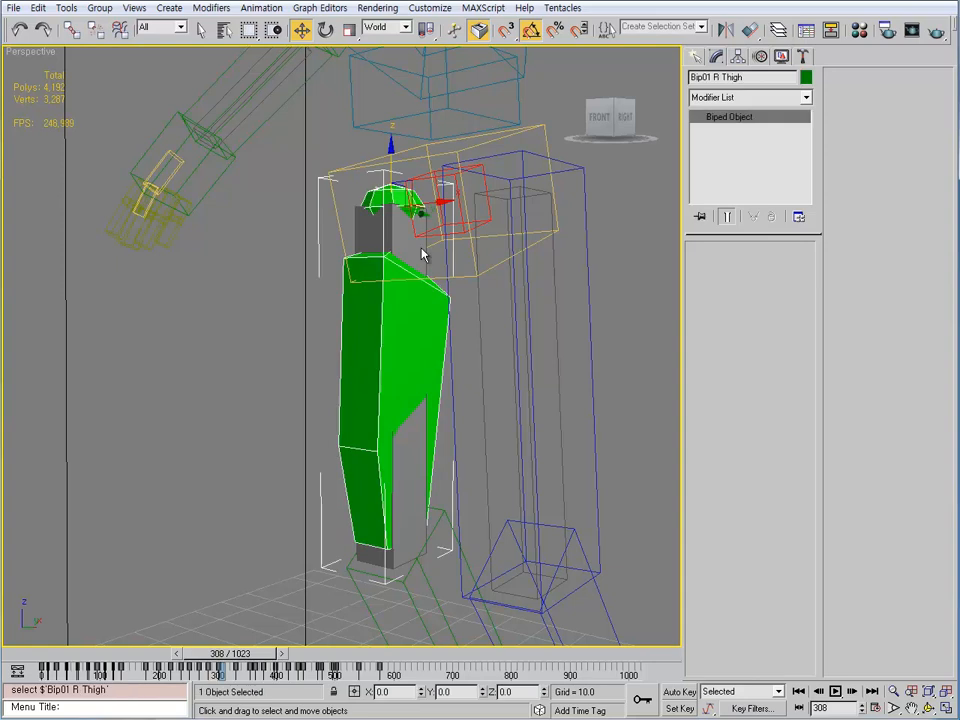
Return both right thigh bones to box display and show Type B Body as a full mesh again.
ctrl+click(362, 242)
key(shift+b)
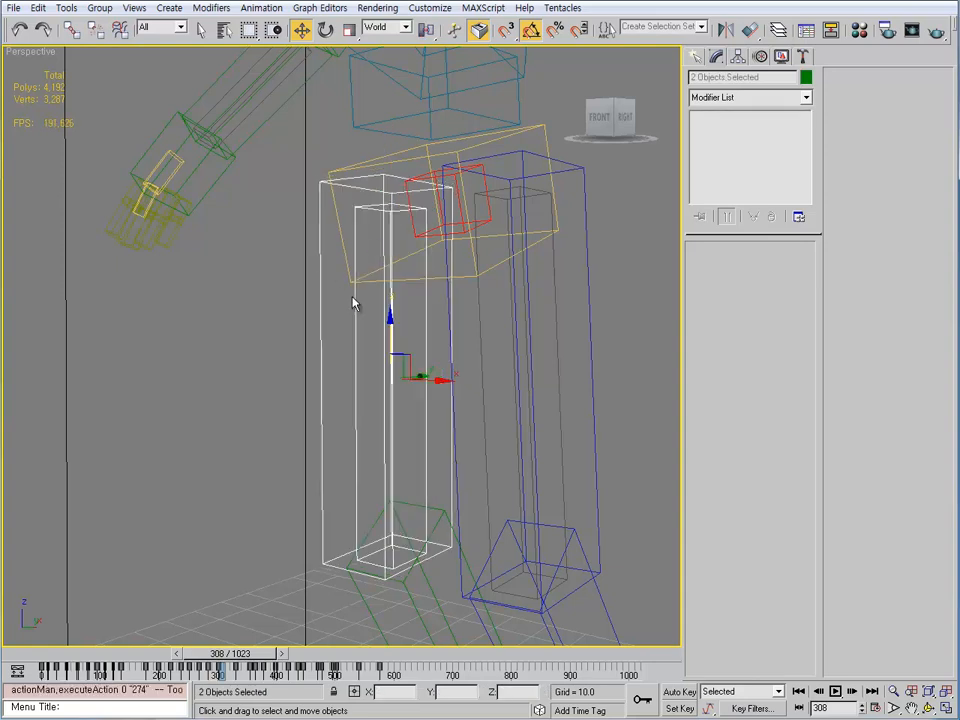
middle_drag(352, 303, 369, 364)
scroll(365, 366, down, 3)
click(161, 389)
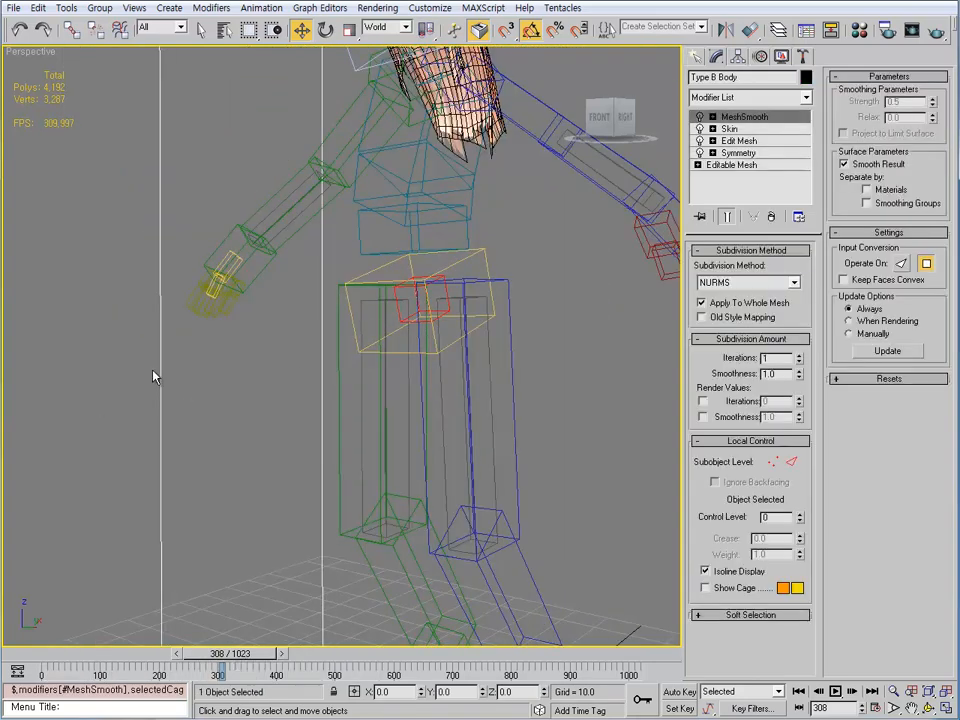
key(shift+b)
scroll(424, 340, up, 5)
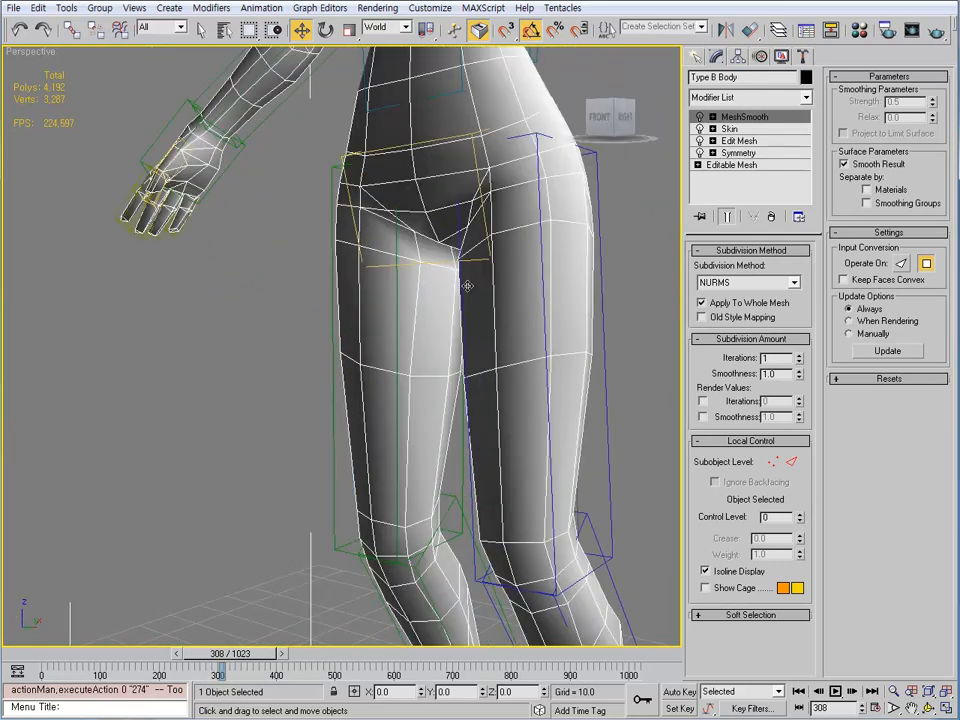
Select the vertex loop at the top of the right thigh in the Skin modifier to inspect its weights, then leave envelope editing.
middle_drag(557, 343, 381, 354)
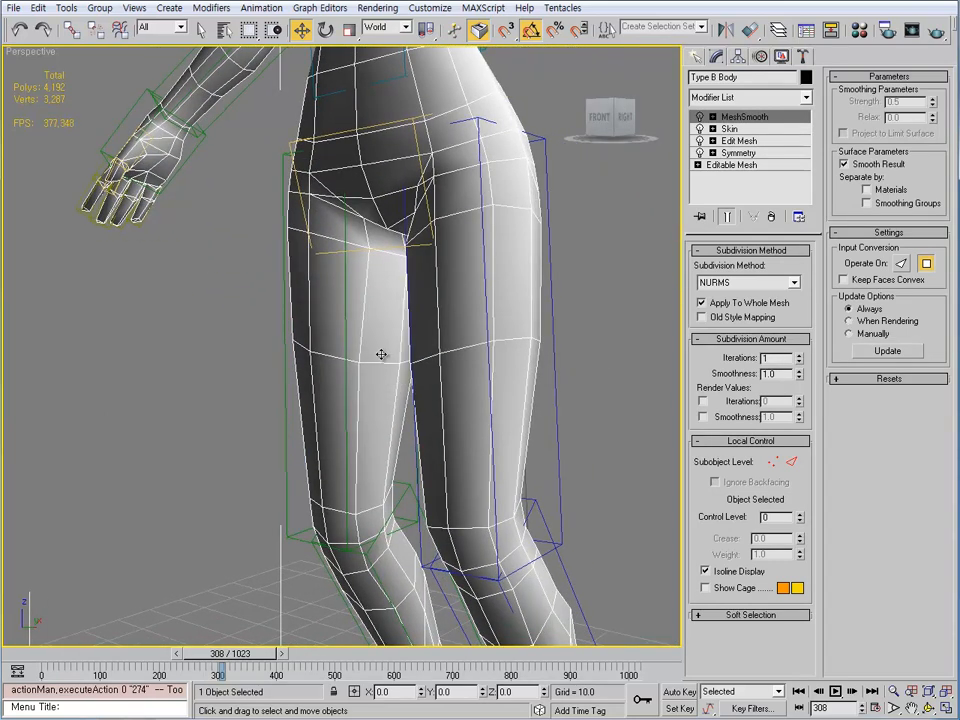
alt+middle_drag(320, 300, 365, 316)
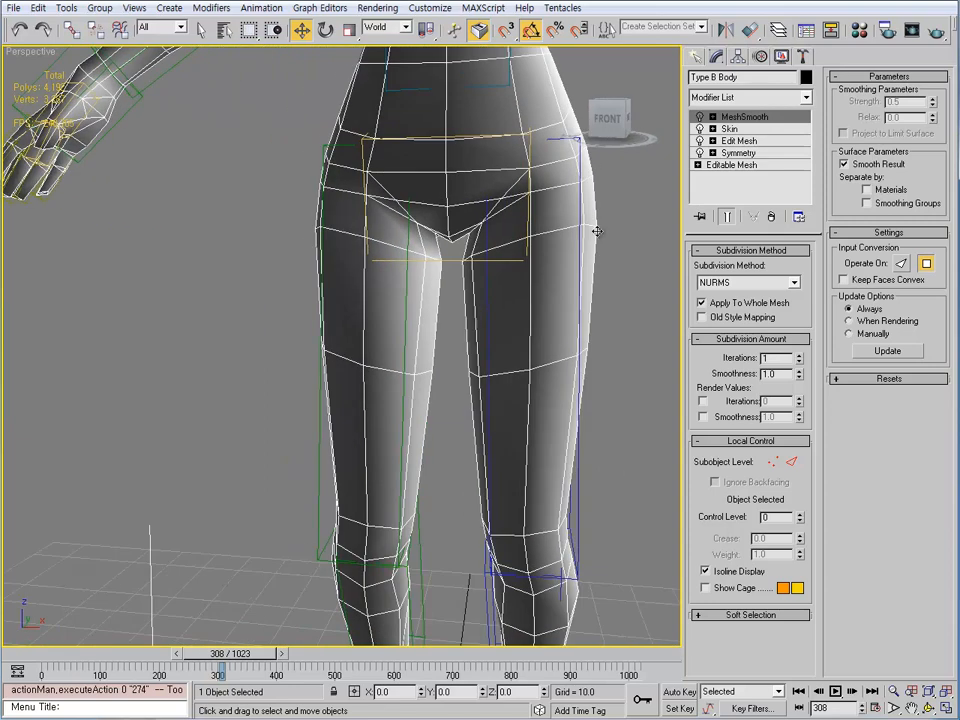
click(730, 130)
key(1)
alt+middle_drag(424, 362, 436, 342)
drag(294, 216, 418, 248)
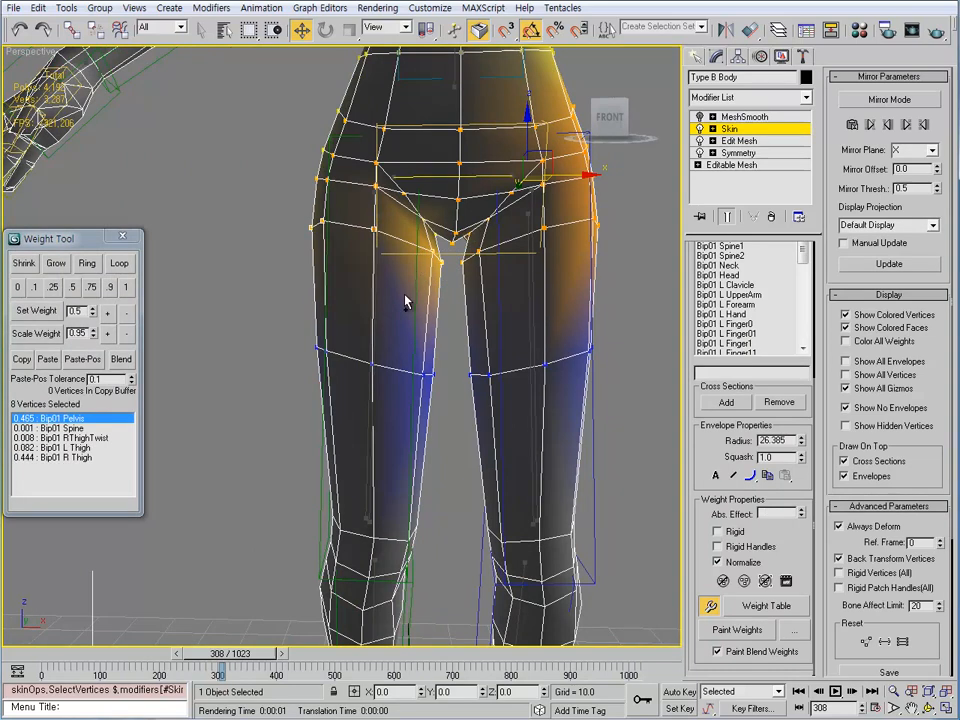
alt+middle_drag(420, 345, 369, 360)
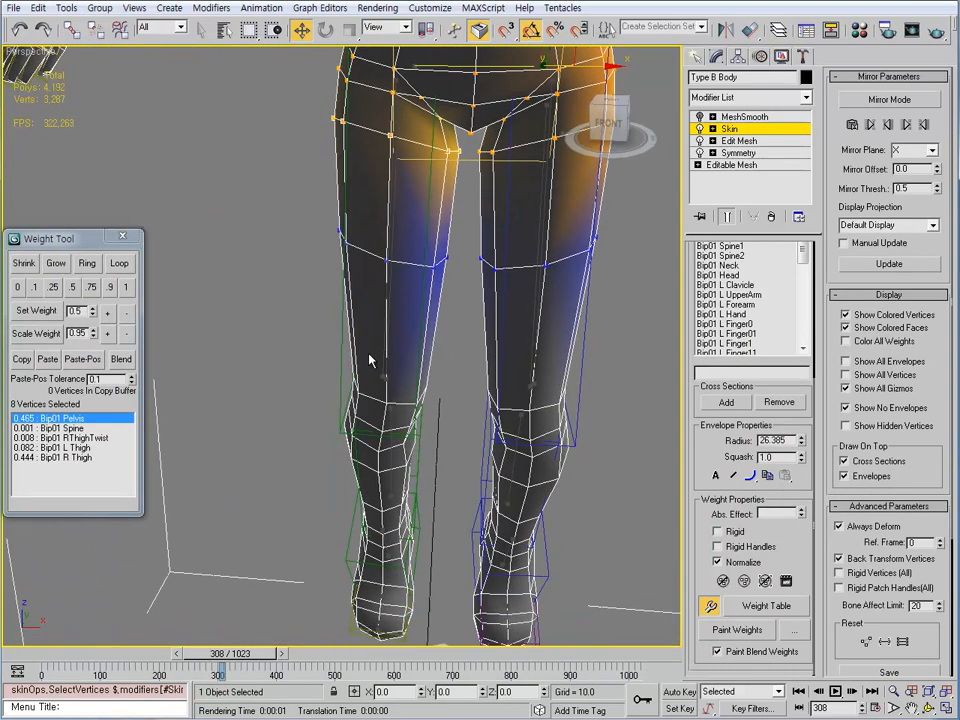
click(343, 380)
key(1)
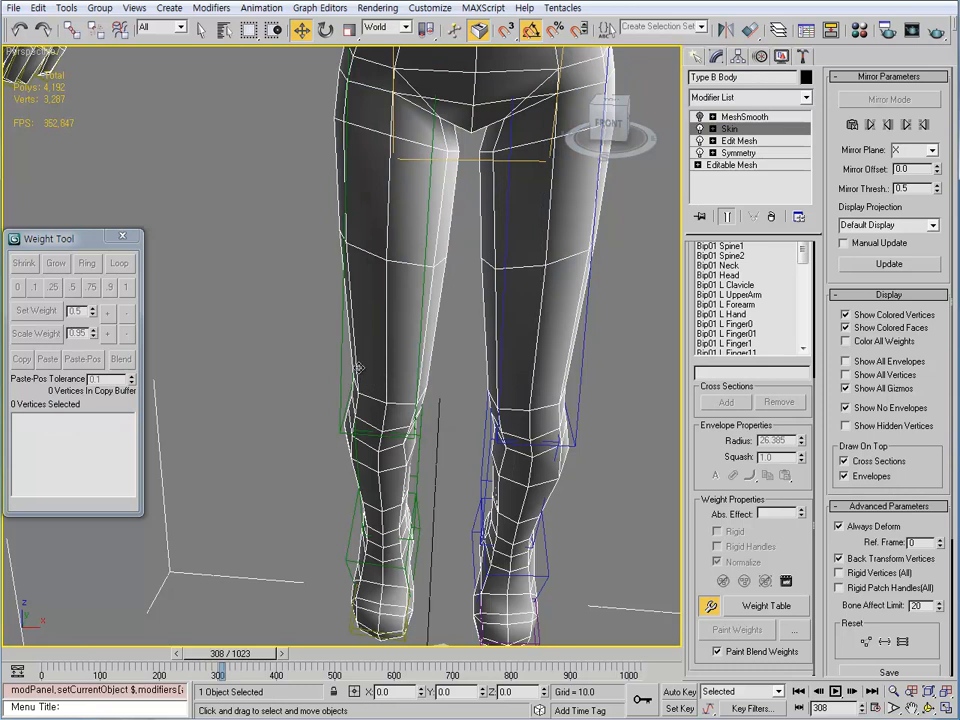
Test-rotate the Bip01 R Thigh bone 25 degrees about its local X axis, then undo the rotation.
click(341, 338)
alt+middle_drag(341, 338, 385, 230)
key(e)
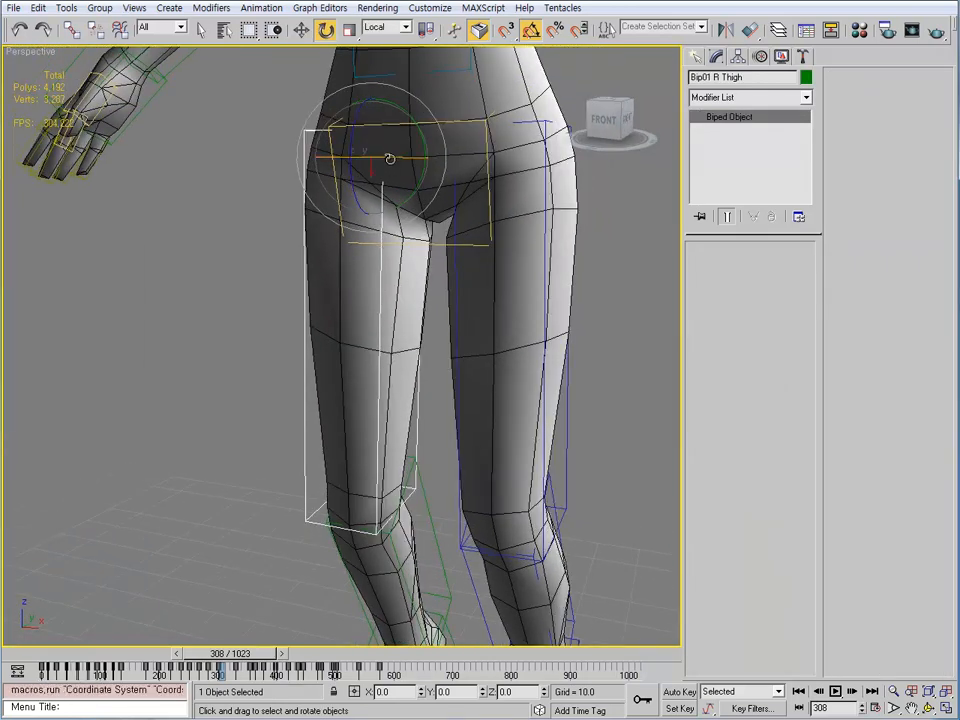
mouse_move(390, 160)
mouse_down()
mouse_move(369, 154)
mouse_move(408, 165)
mouse_up()
key(ctrl+z)
key(shift+z)
key(shift+z)
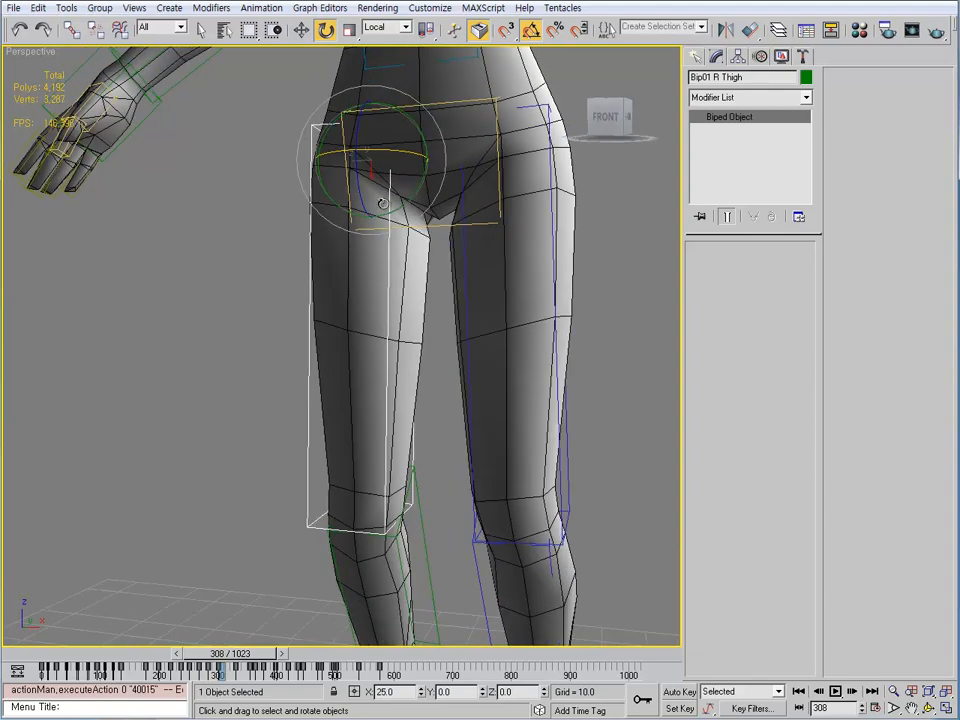
Go to frame 612, test-rotate the Bip01 R Thigh bone 60 degrees about its local X axis, and undo the rotation.
drag(245, 657, 412, 657)
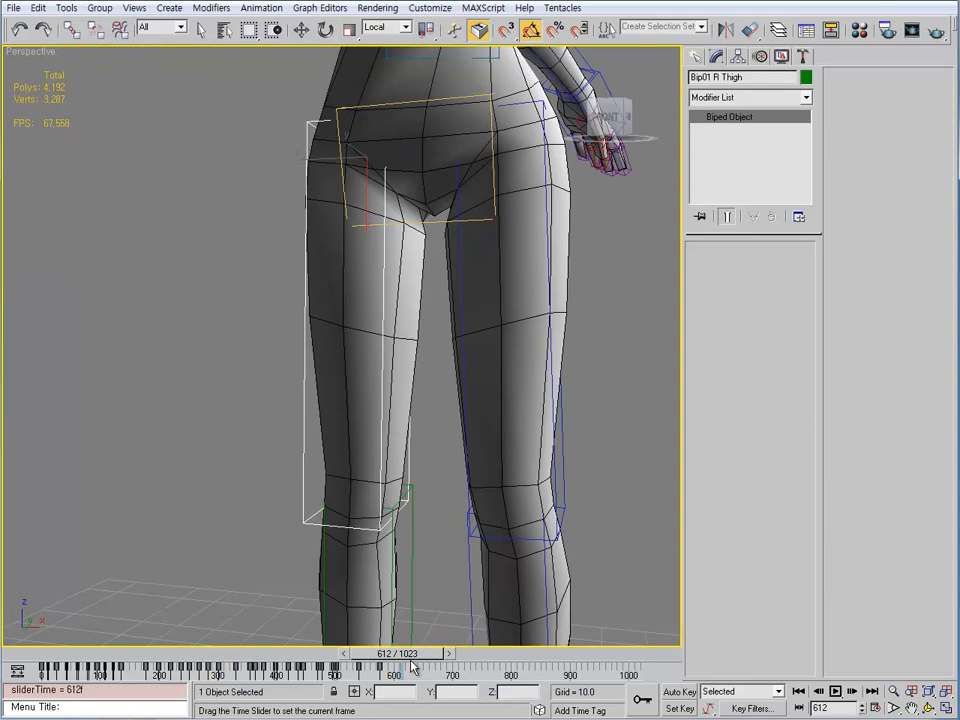
drag(372, 145, 329, 145)
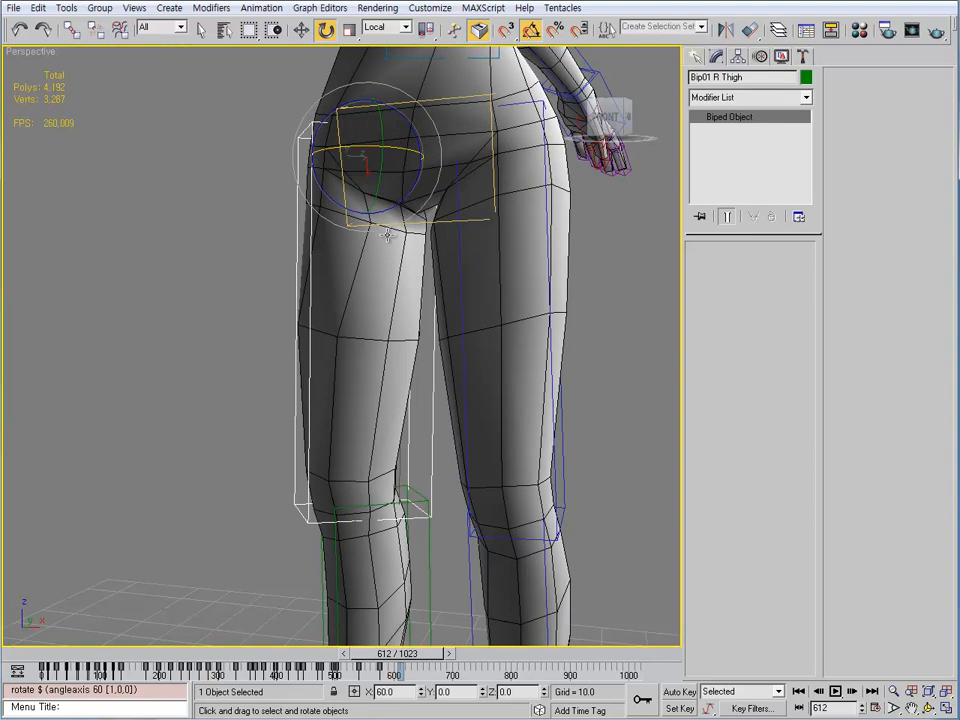
key(shift+z)
key(shift+z)
key(shift+z)
key(shift+z)
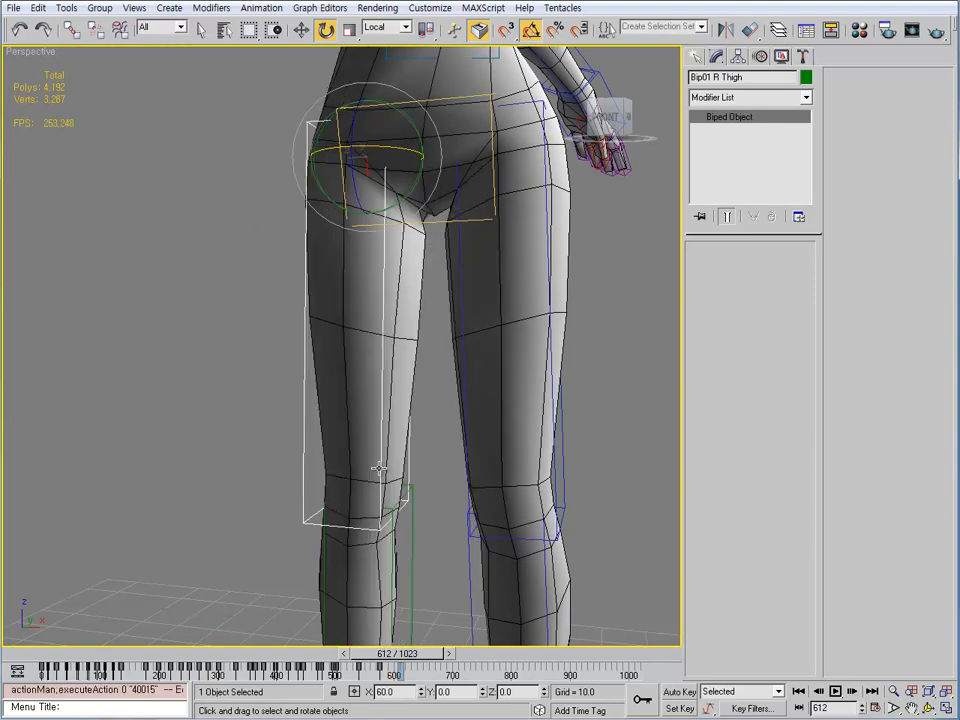
key(shift+z)
key(shift+z)
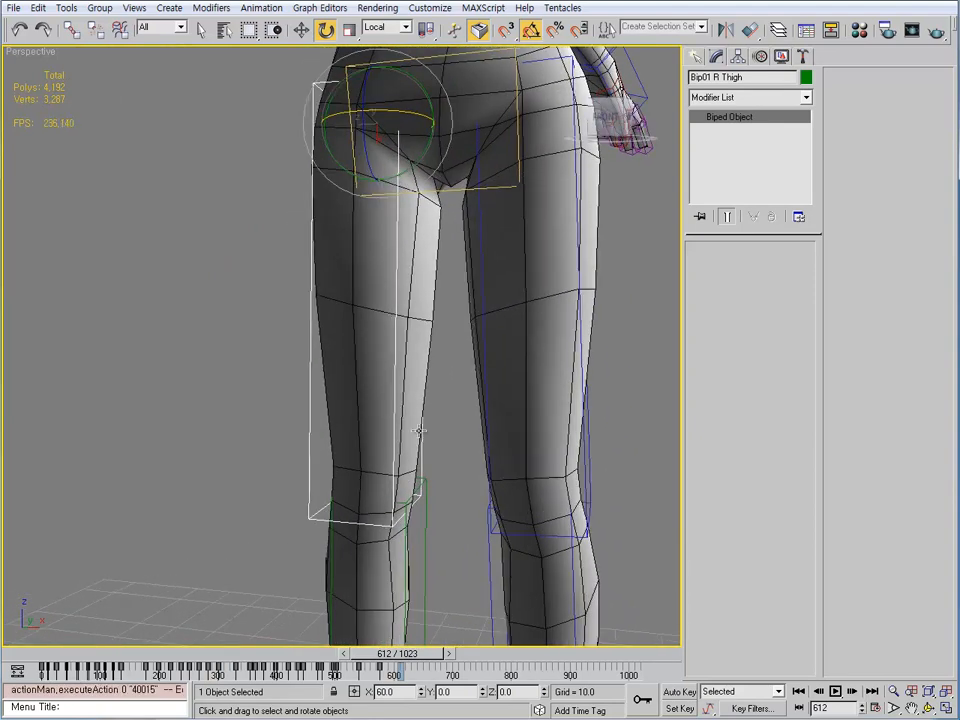
Reselect Type B Body, resume editing its Skin envelopes, and select the Bip01 RThighTwist envelope.
click(372, 337)
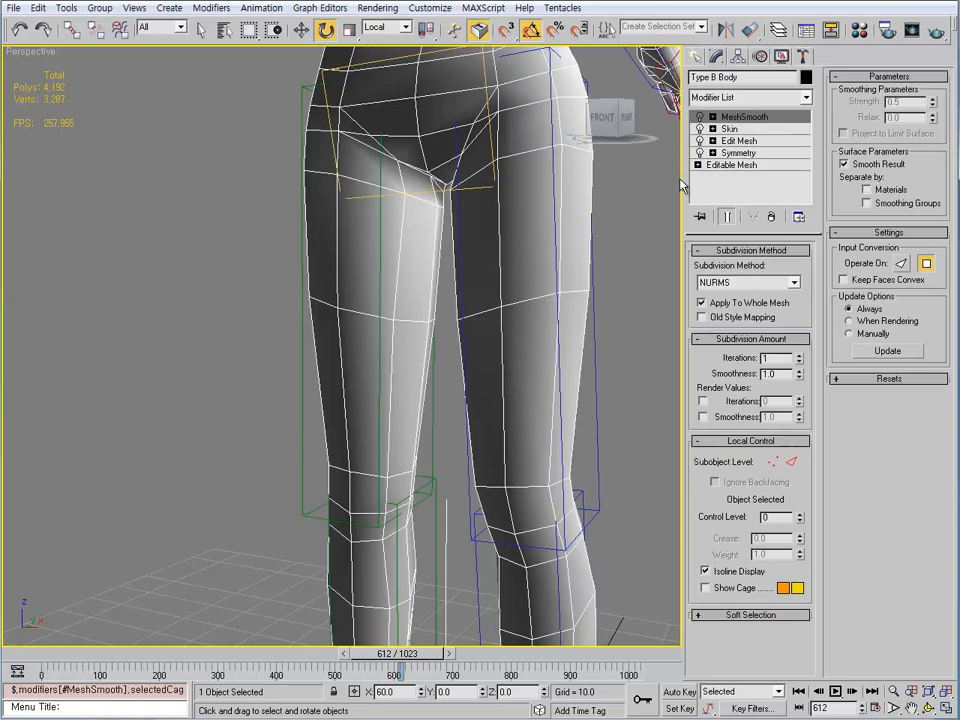
click(732, 130)
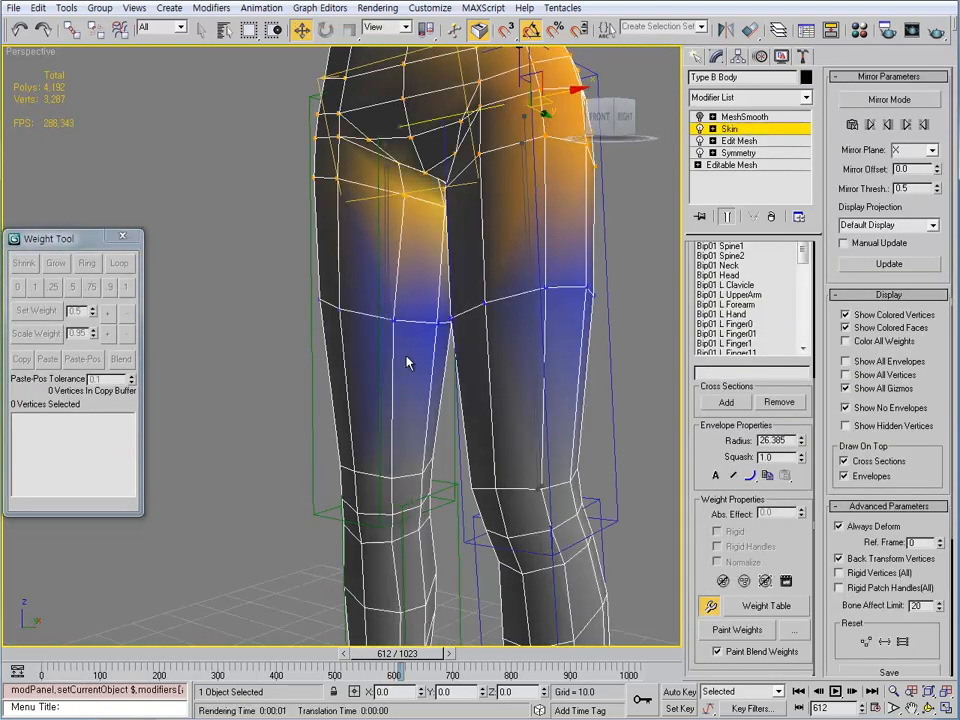
key(shift+z)
key(shift+z)
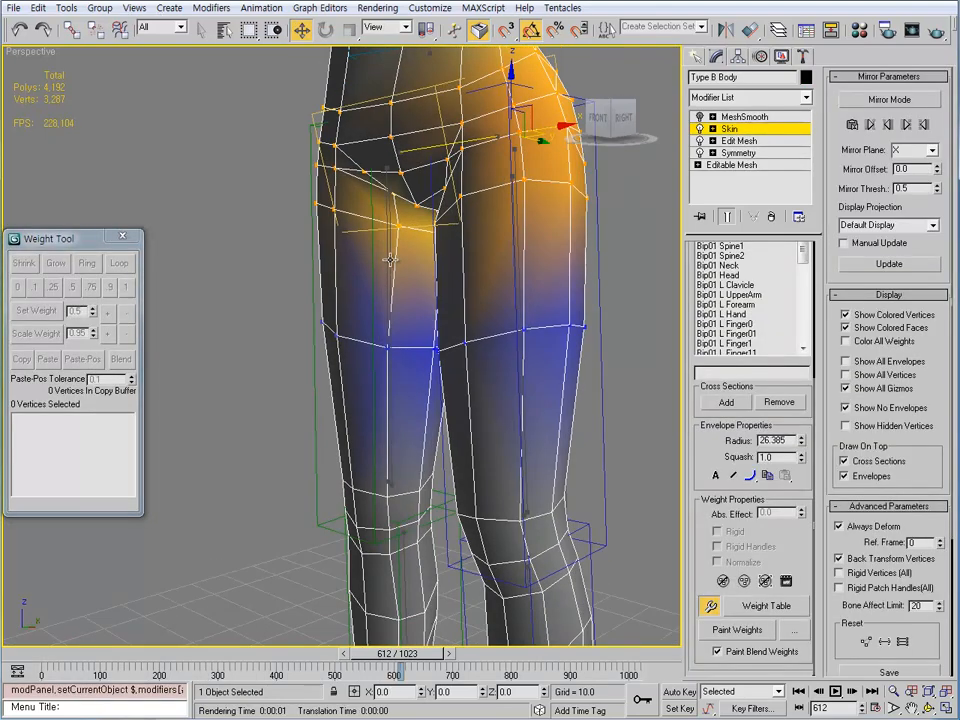
click(390, 259)
alt+middle_drag(391, 292, 420, 300)
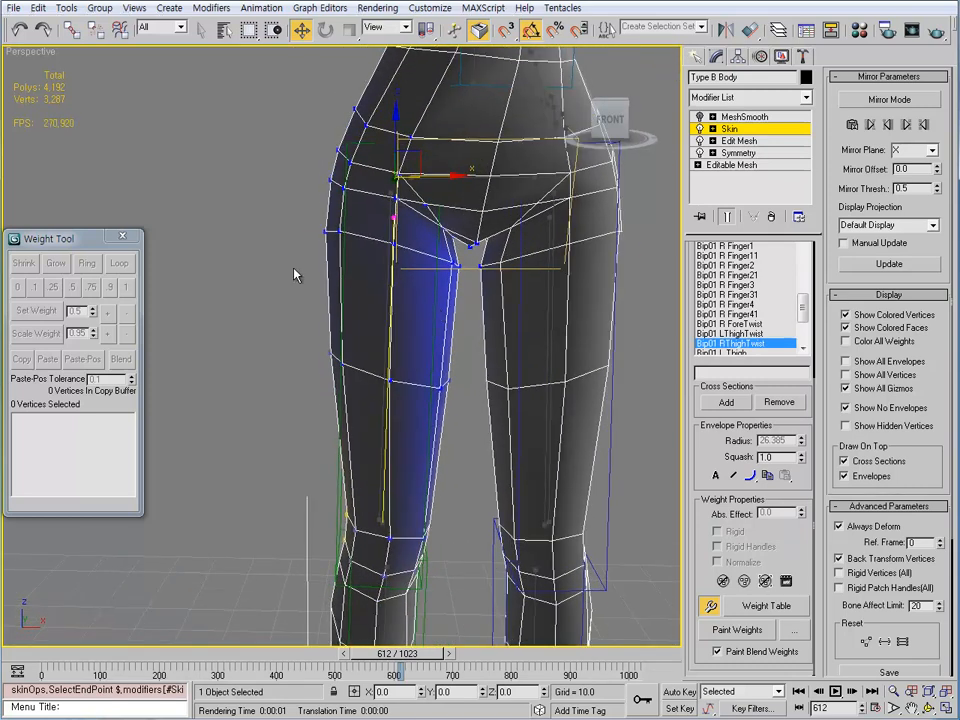
Select the eight-vertex loop at the top of the right thigh and select all its rows in the Skin Weight Table.
drag(353, 224, 352, 222)
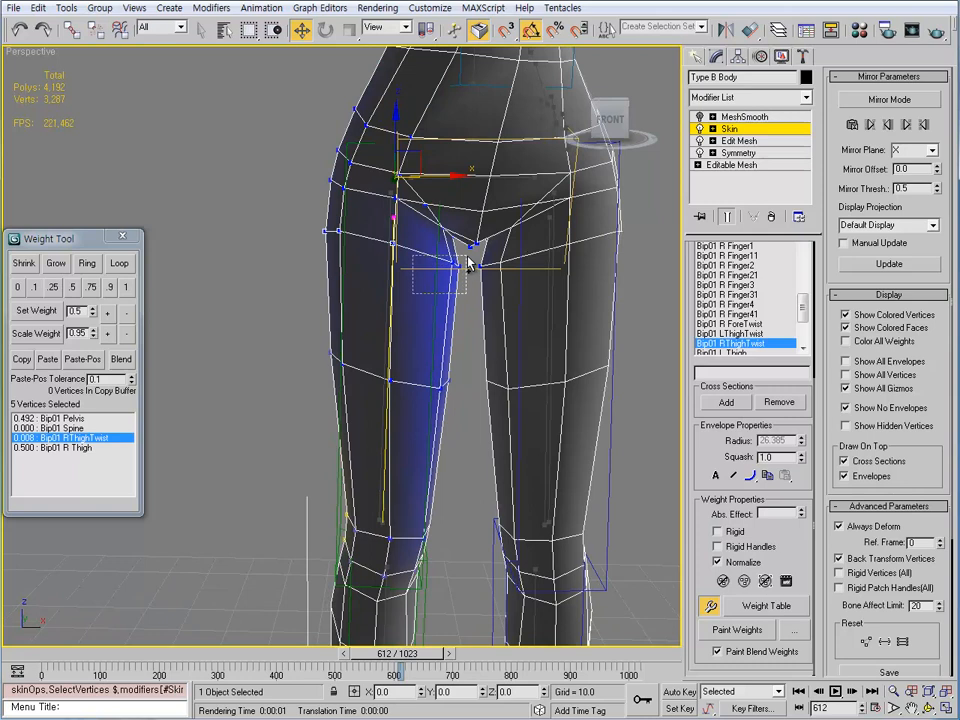
ctrl+drag(467, 257, 468, 258)
alt+middle_drag(460, 285, 503, 425)
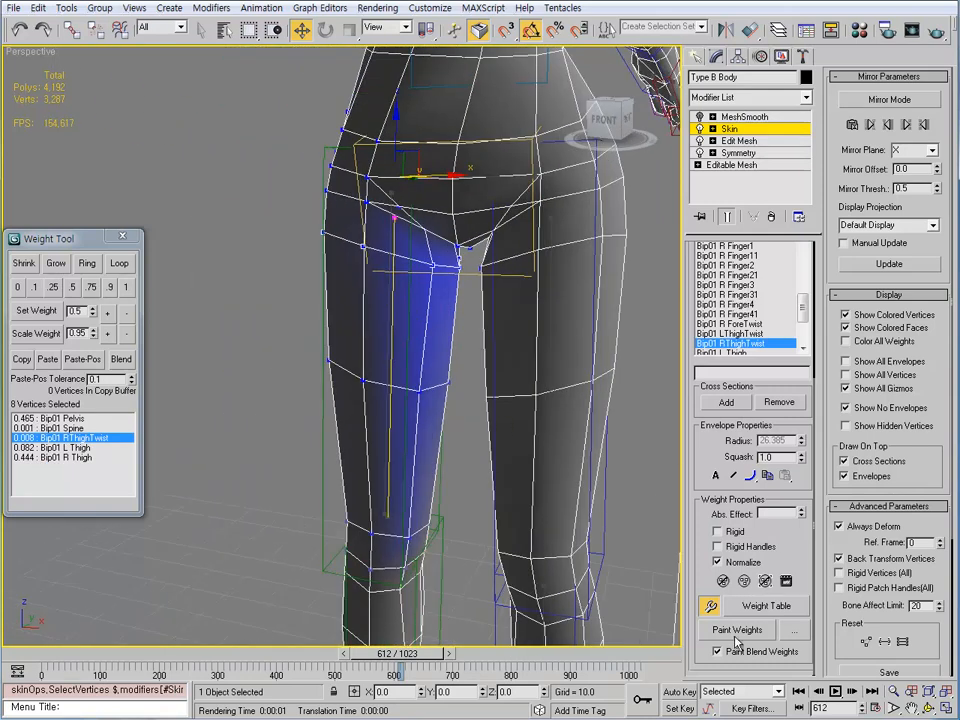
click(757, 609)
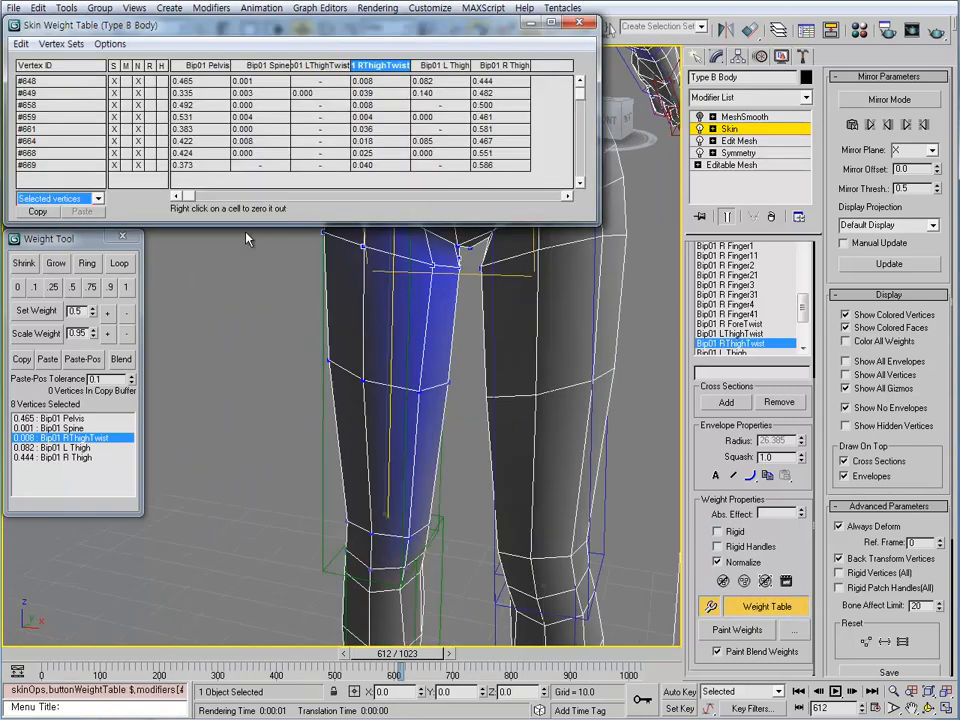
click(50, 65)
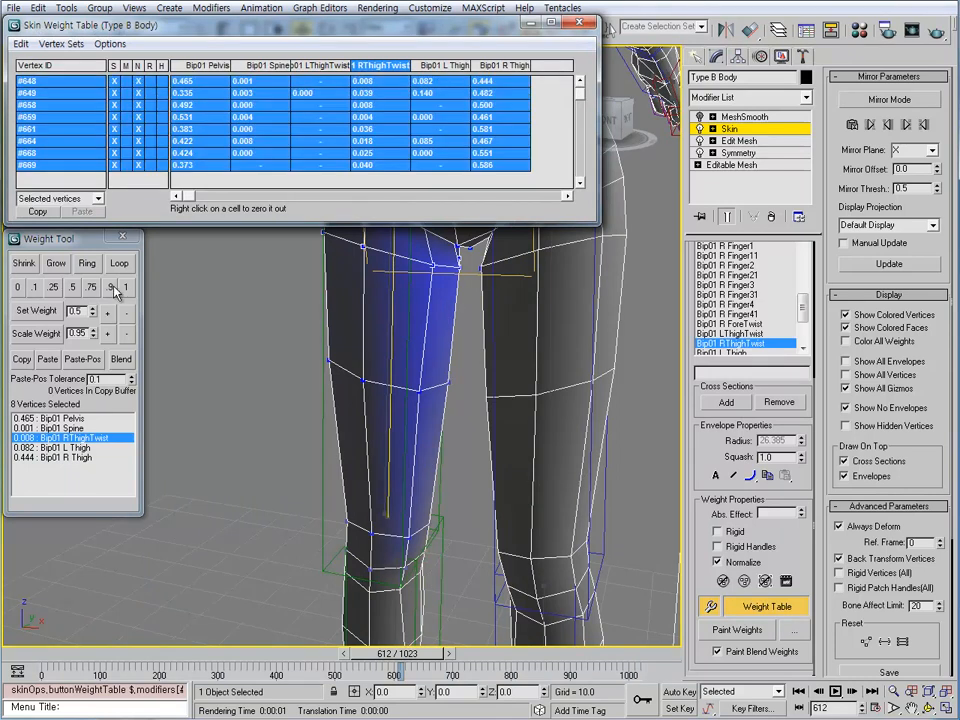
Set the top thigh loop's Bip01 RThighTwist weight to 1 and remove the zero weights.
click(125, 288)
alt+middle_drag(350, 332, 347, 376)
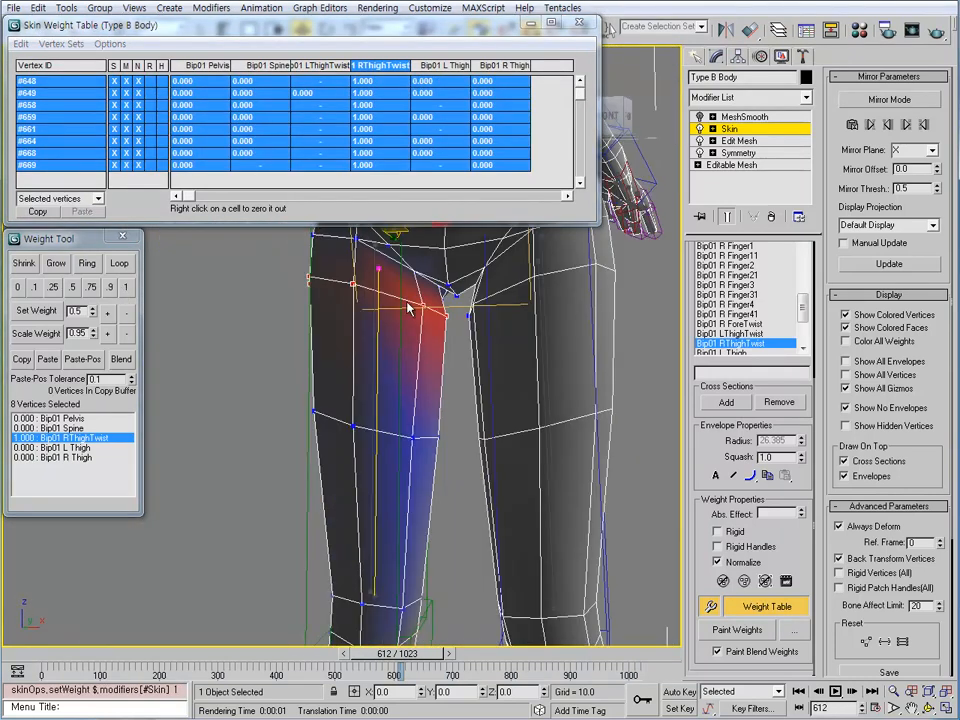
drag(944, 648, 940, 328)
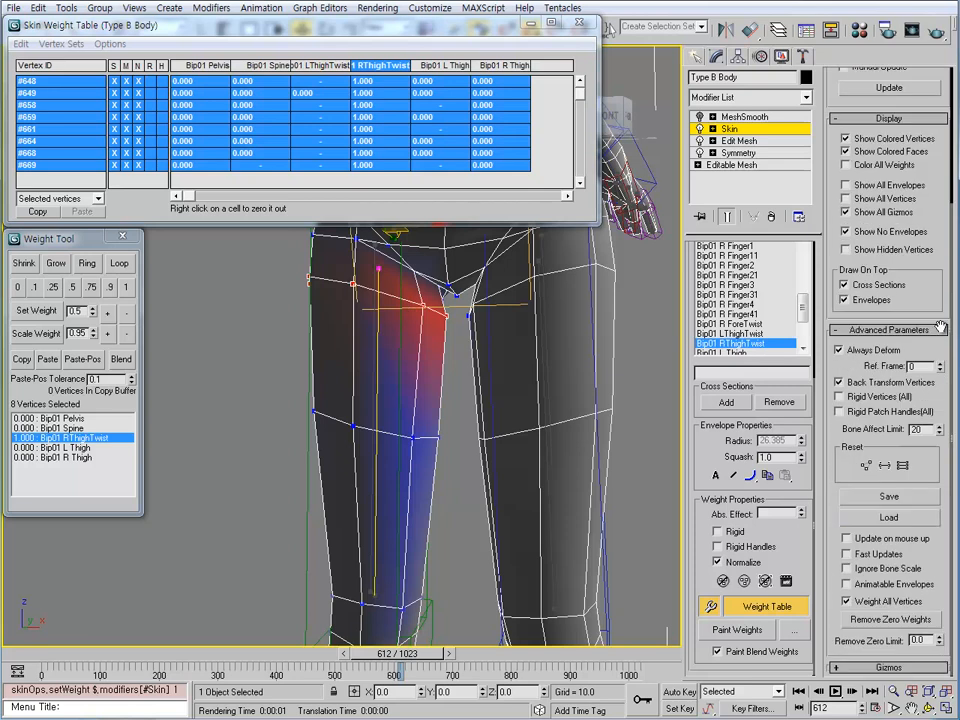
click(890, 619)
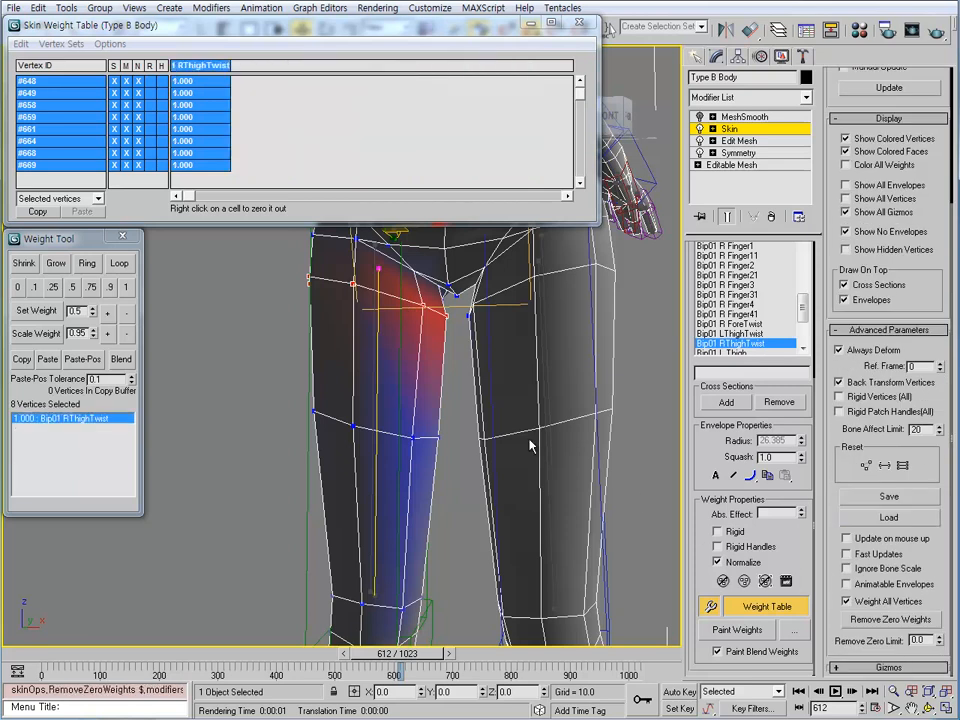
Select the right mid-thigh vertex loop, set its Bip01 RThighTwist weight to 1, and remove the zero weights.
middle_drag(457, 393, 427, 424)
click(453, 402)
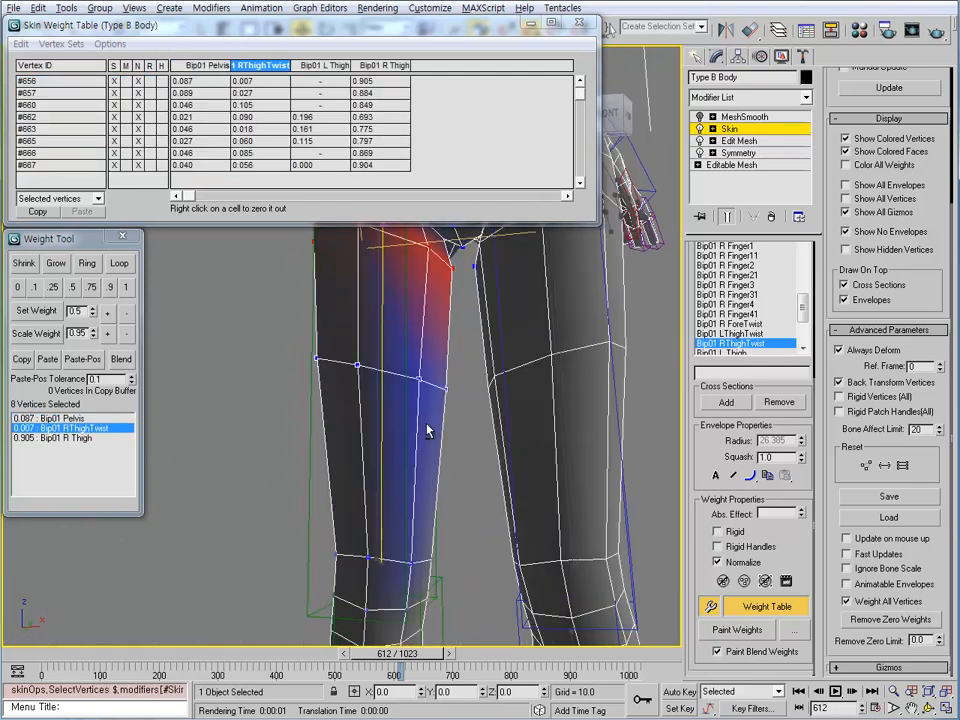
click(127, 289)
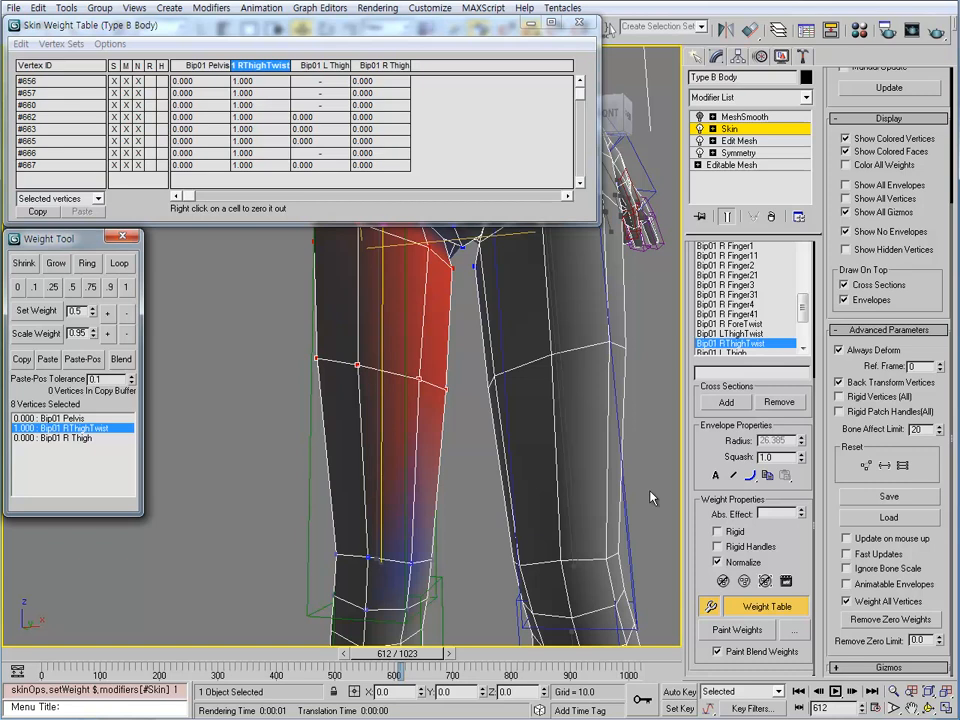
click(898, 621)
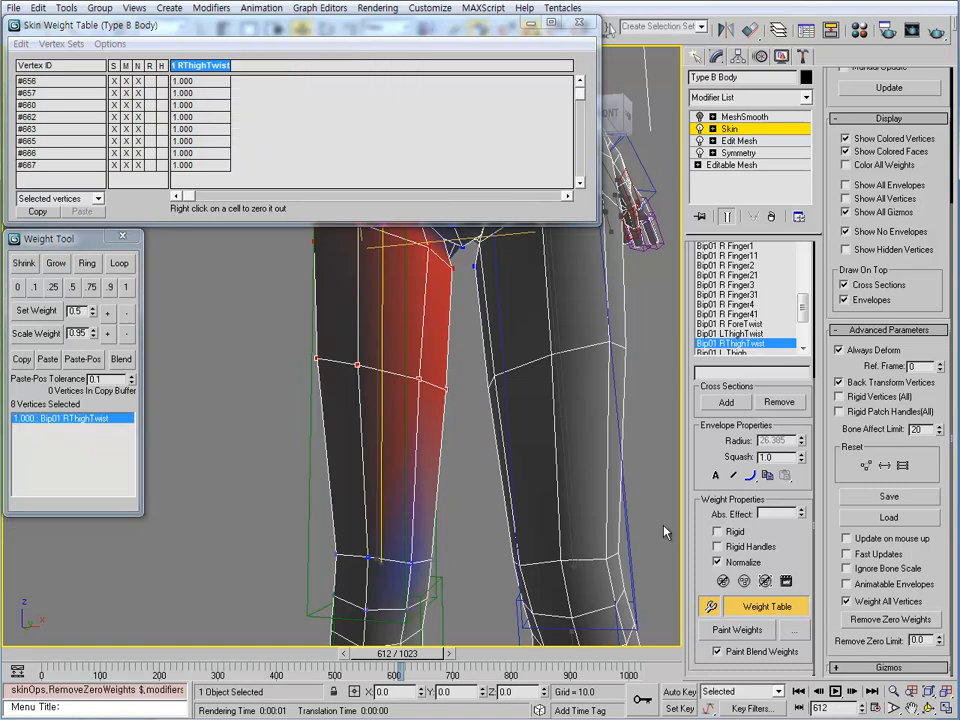
Select the Bip01 R Thigh envelope and set its weight on the mid-thigh loop to 0.5.
mouse_move(335, 453)
alt+middle_down()
mouse_move(377, 444)
mouse_move(339, 449)
alt+middle_up()
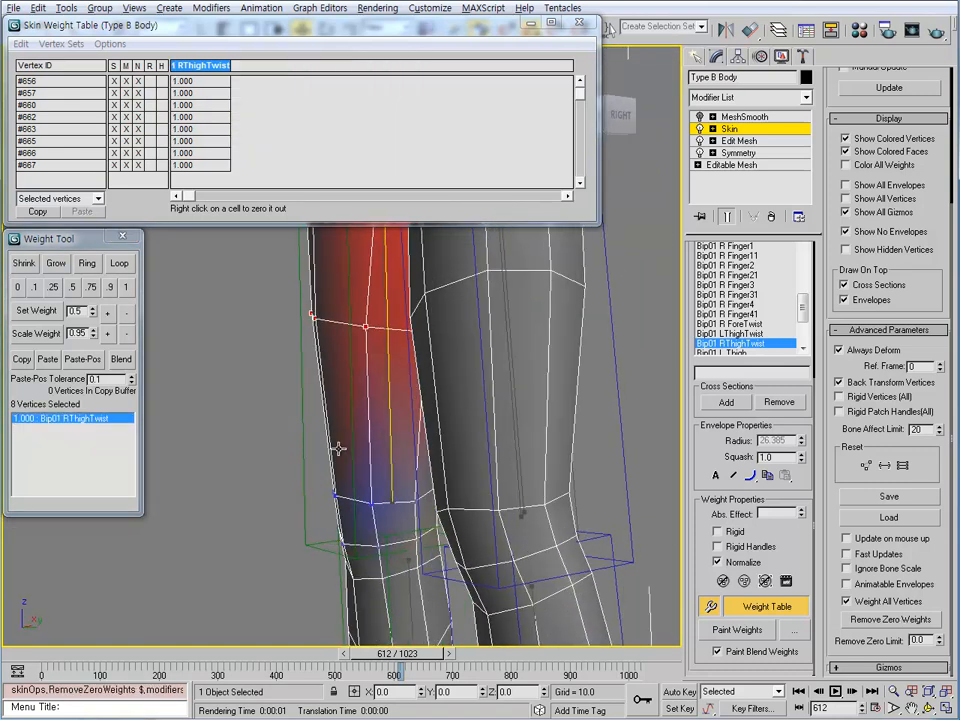
click(385, 410)
alt+middle_drag(389, 455, 548, 391)
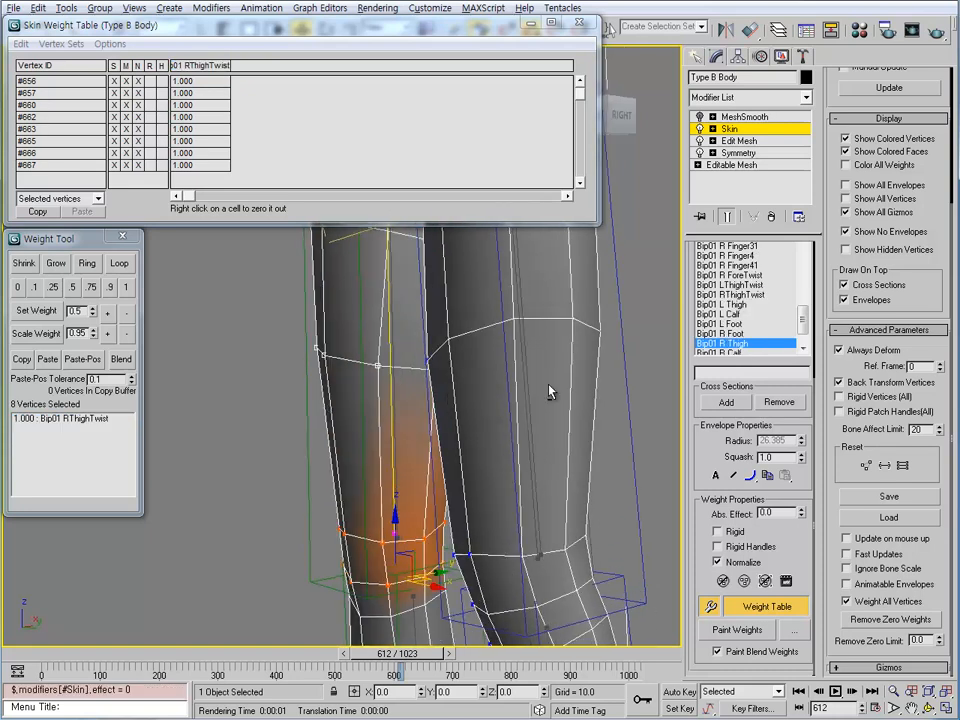
alt+middle_drag(624, 373, 417, 440)
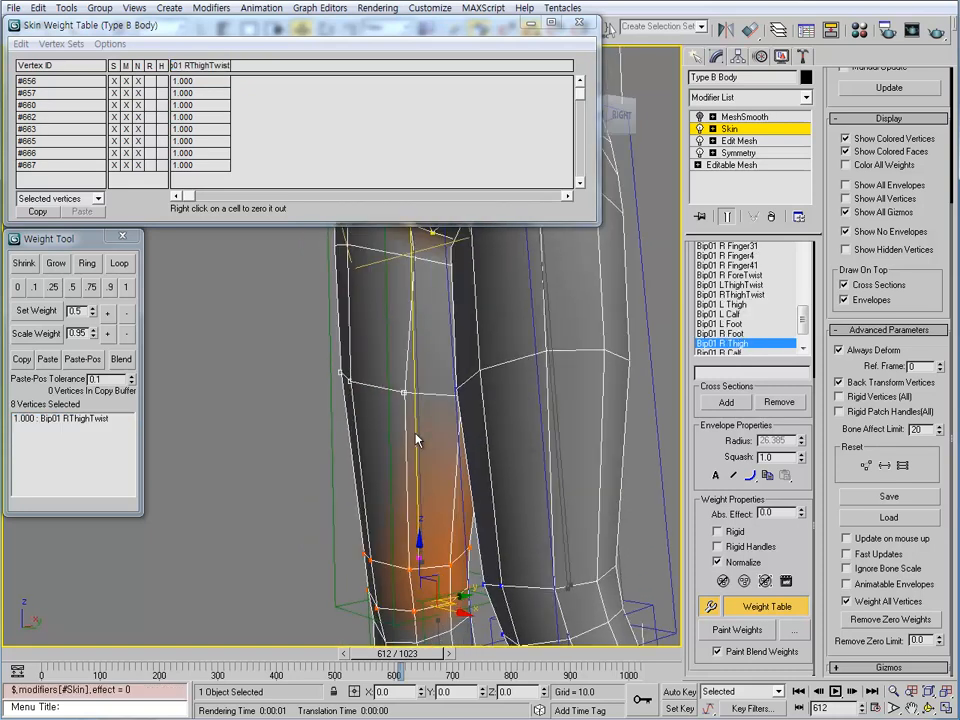
click(73, 288)
alt+middle_drag(490, 458, 473, 445)
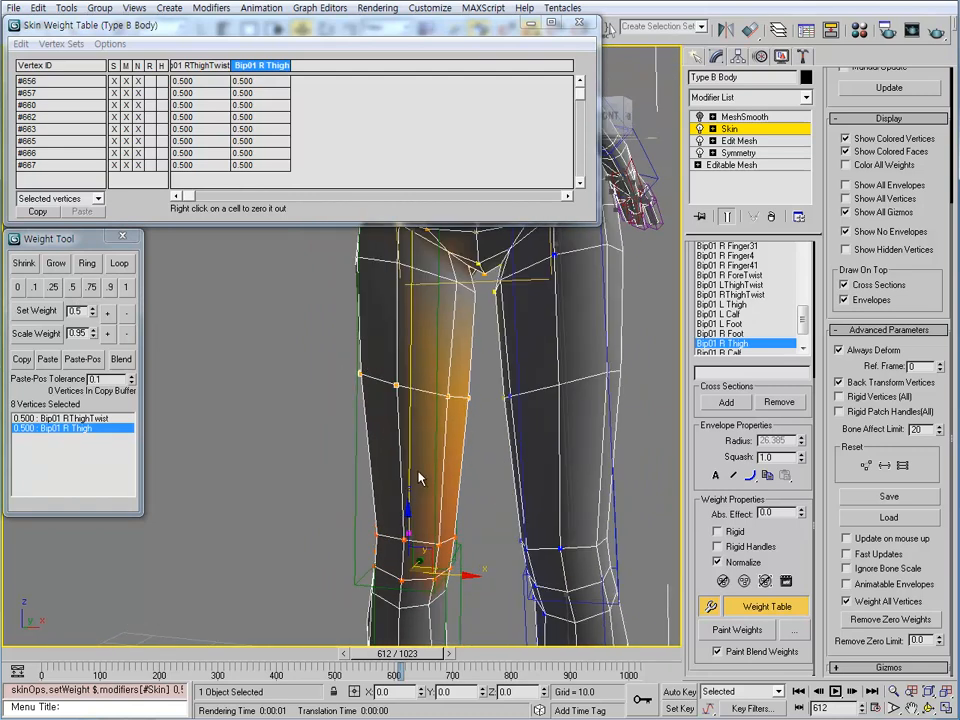
Select the vertex loop just above the right knee, set its Bip01 R Thigh weight to 1, and remove the zero weights.
alt+middle_drag(424, 505, 416, 424)
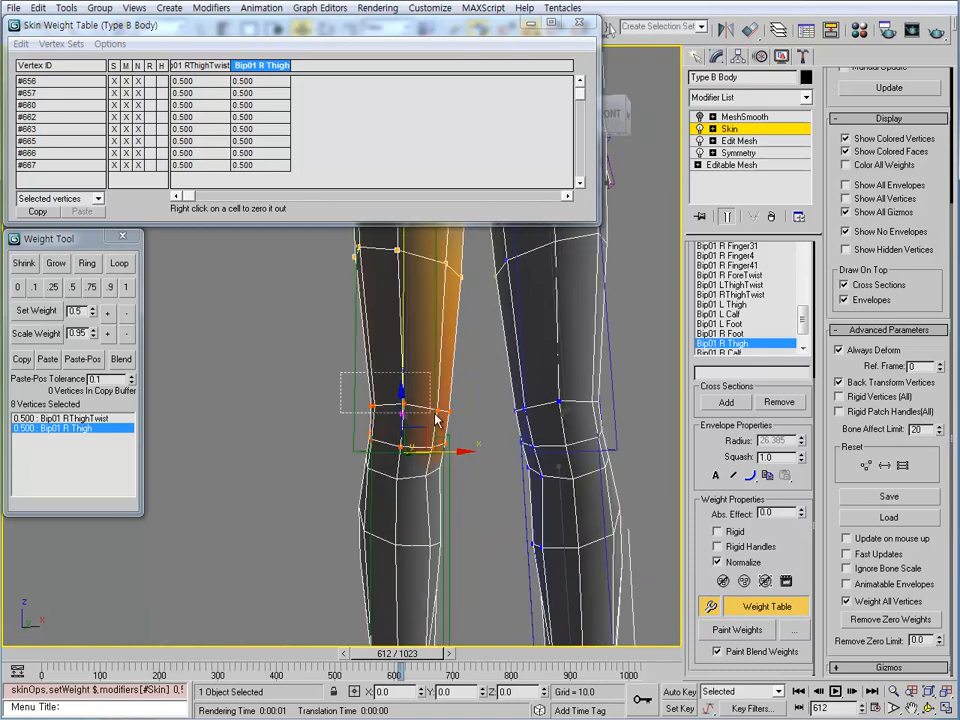
drag(468, 423, 468, 428)
alt+middle_drag(472, 441, 276, 404)
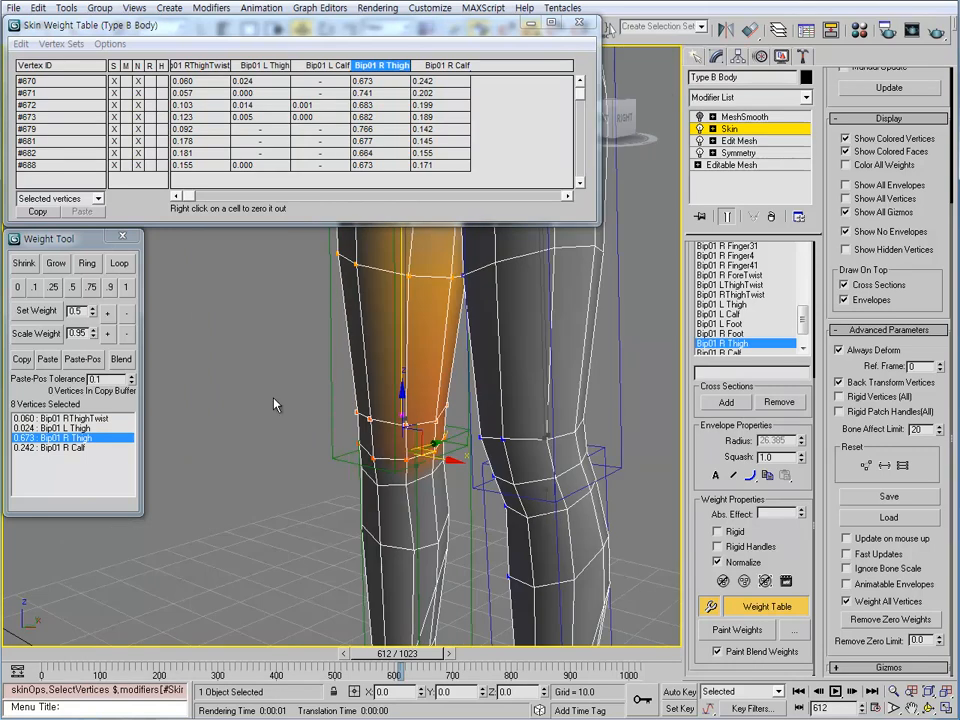
click(126, 287)
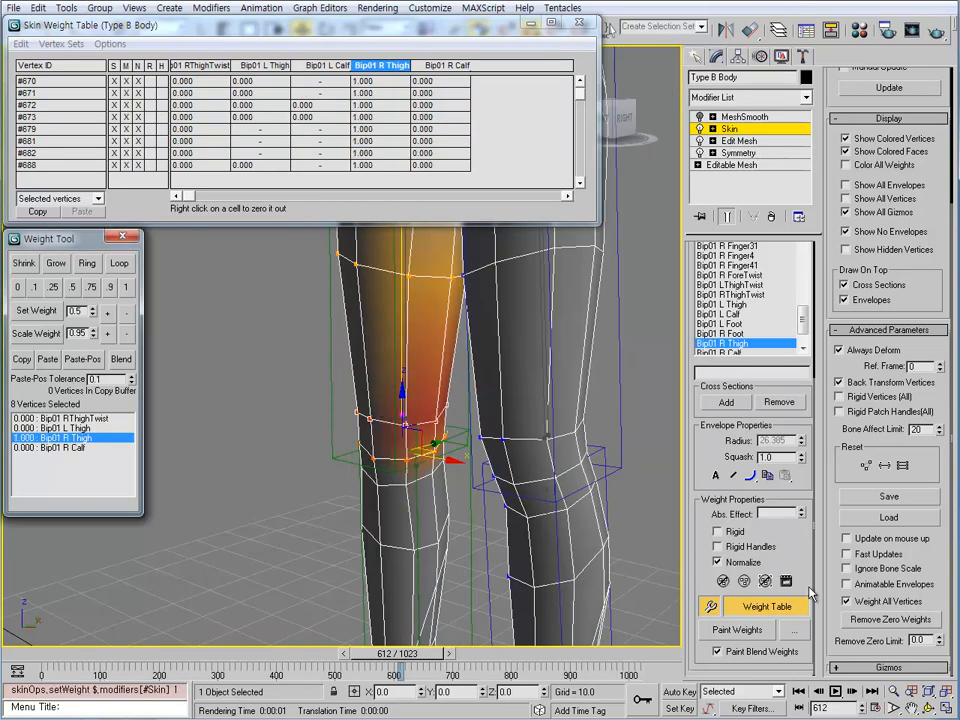
click(870, 627)
alt+middle_drag(493, 535, 449, 437)
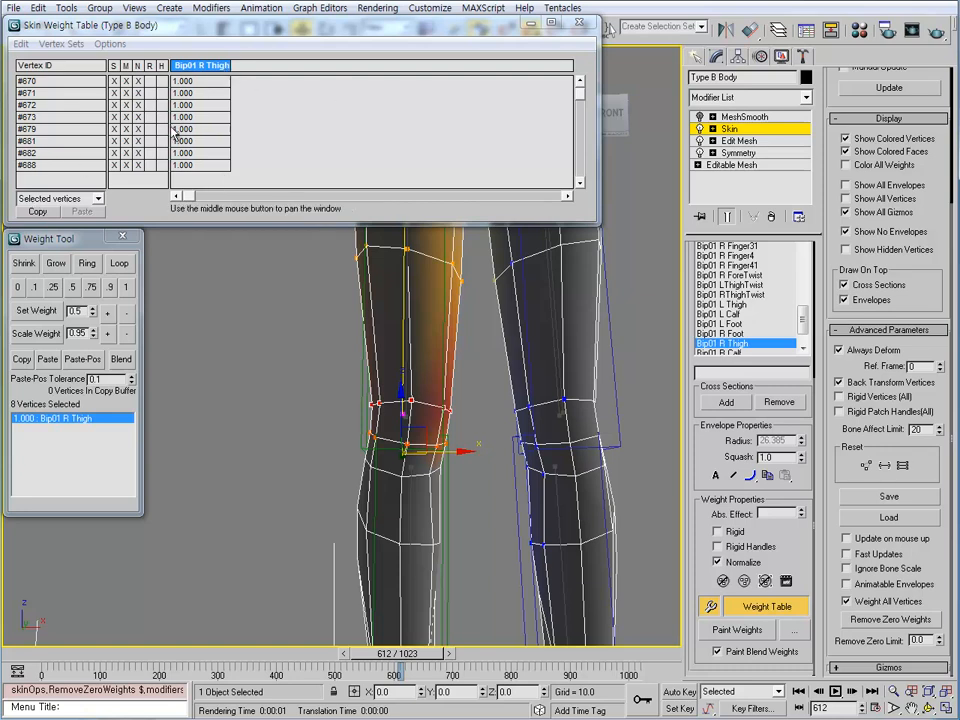
click(97, 199)
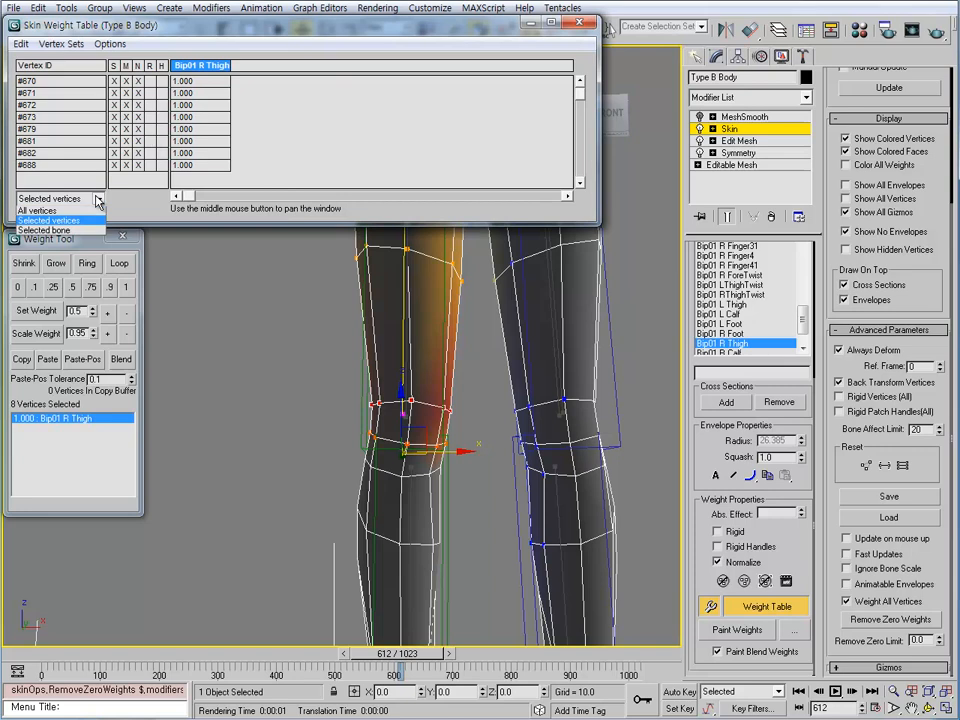
click(64, 223)
click(110, 44)
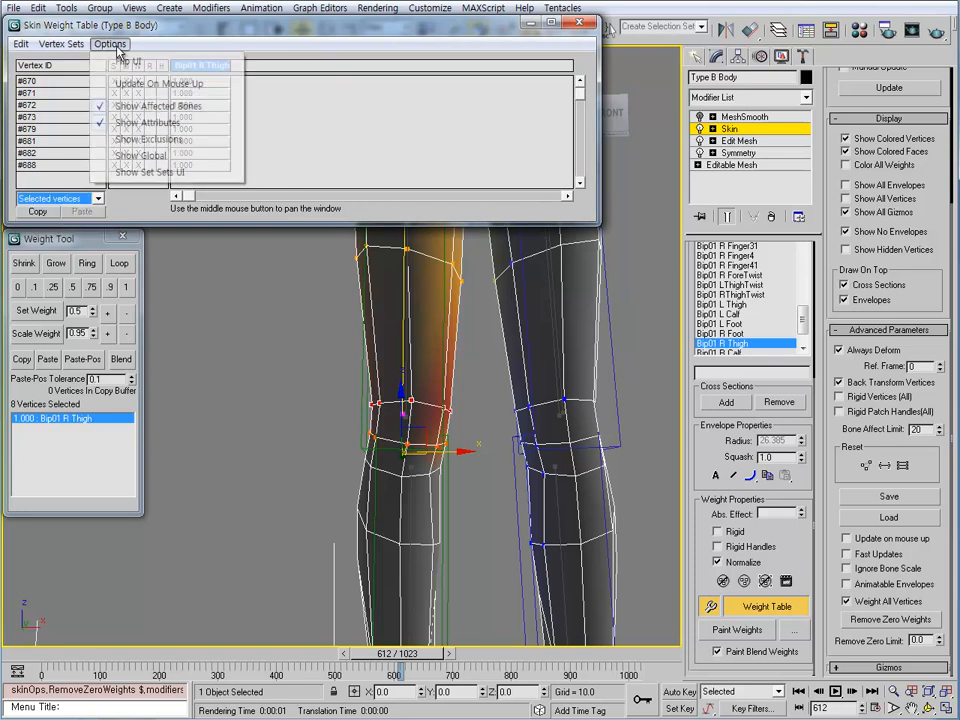
click(343, 50)
Select the vertex loop at the right knee joint, set its Bip01 R Thigh weight to 1, and remove the zero weights.
alt+middle_drag(465, 401, 314, 387)
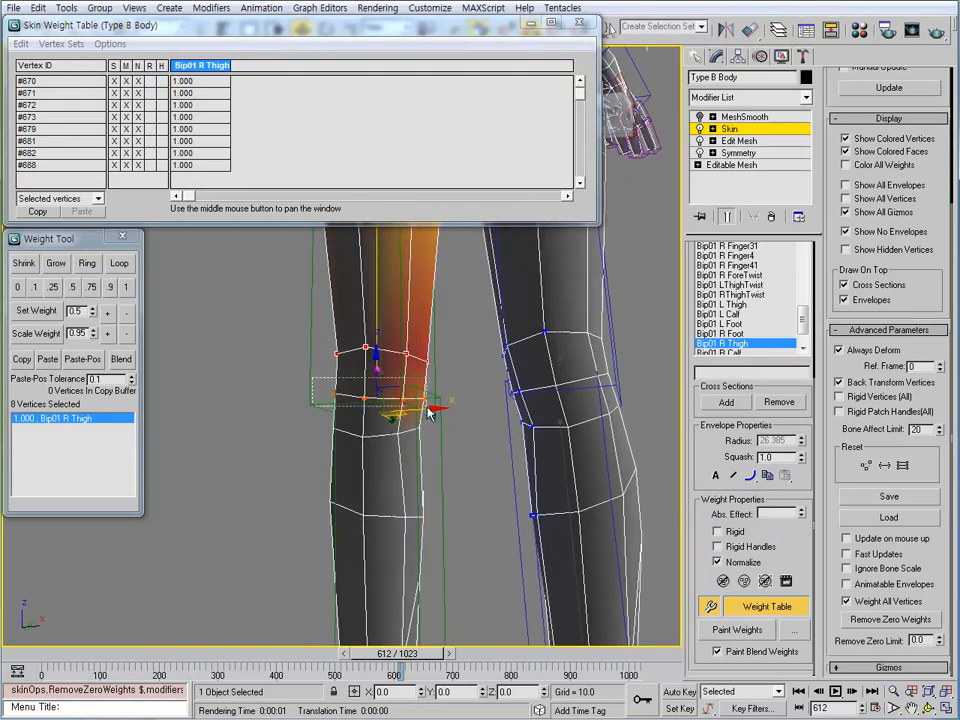
drag(428, 407, 429, 410)
alt+middle_drag(429, 410, 316, 407)
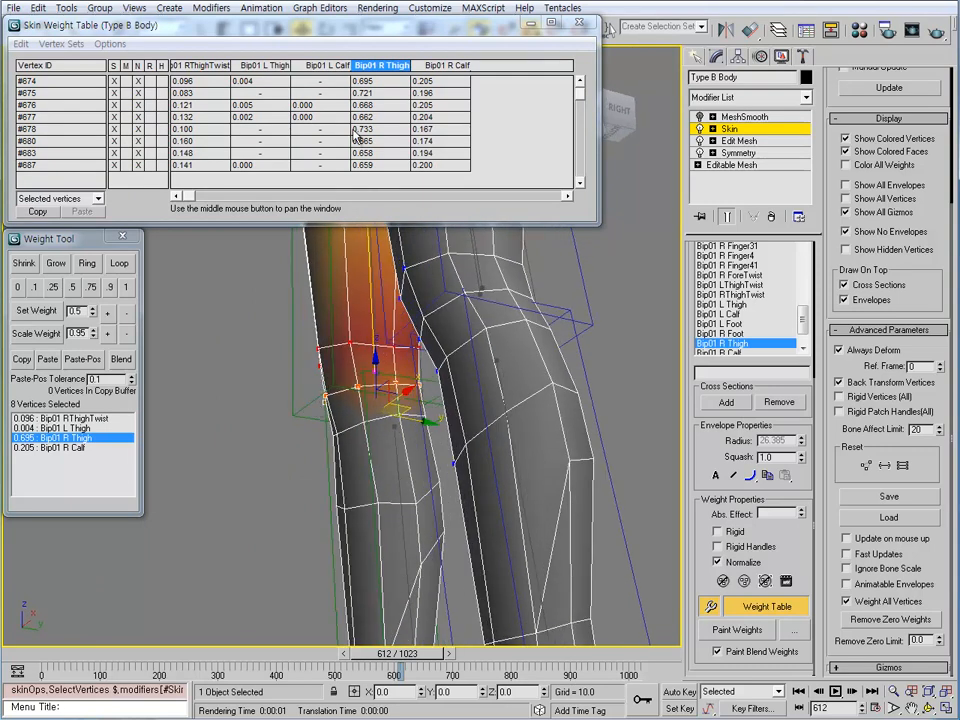
click(128, 287)
alt+middle_drag(360, 390, 431, 421)
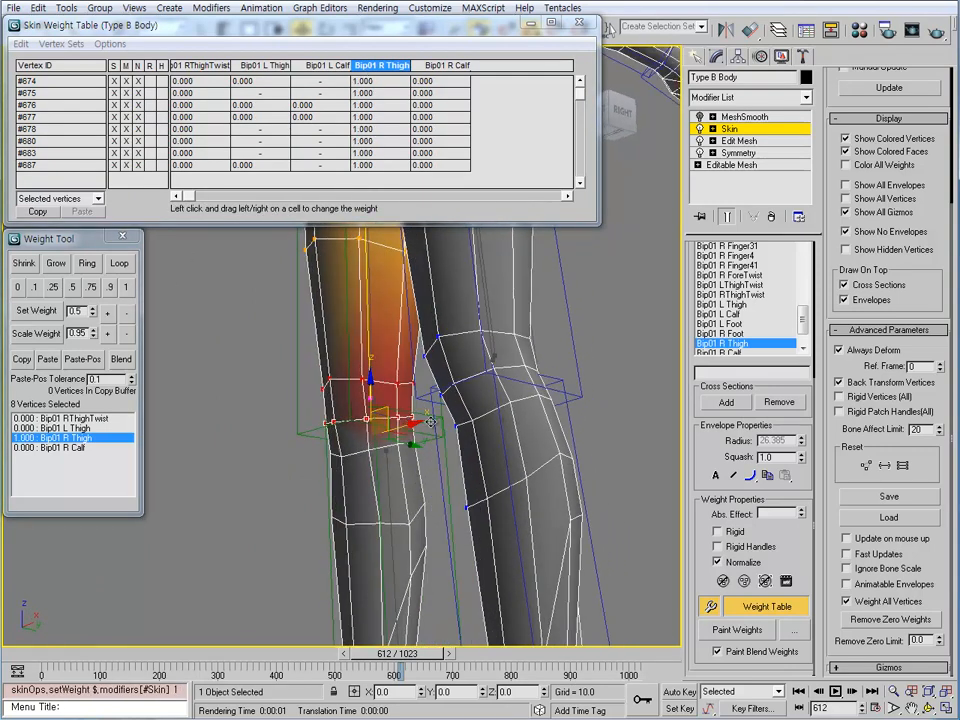
click(888, 620)
Select the Bip01 R Calf envelope and set its weight on the knee loop to 0.5.
alt+middle_drag(420, 345, 413, 402)
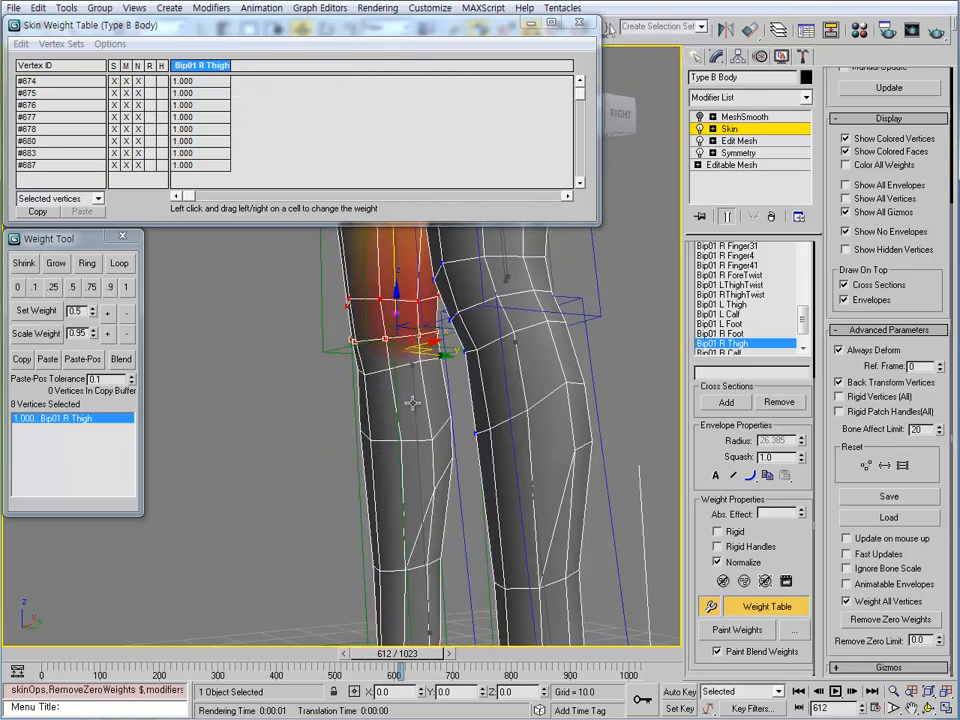
click(413, 402)
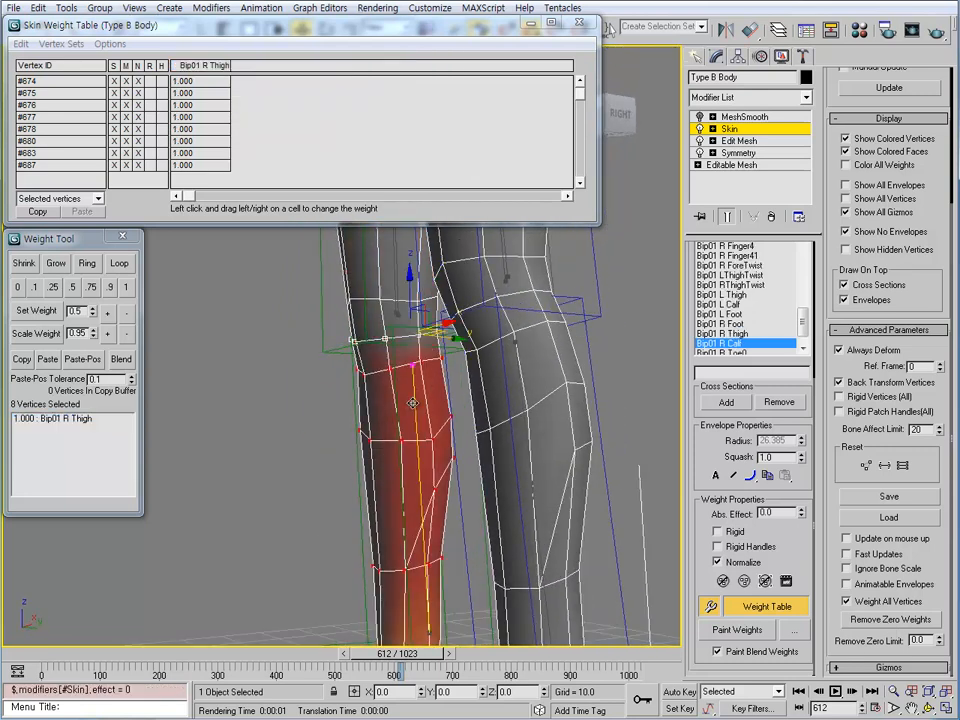
click(73, 288)
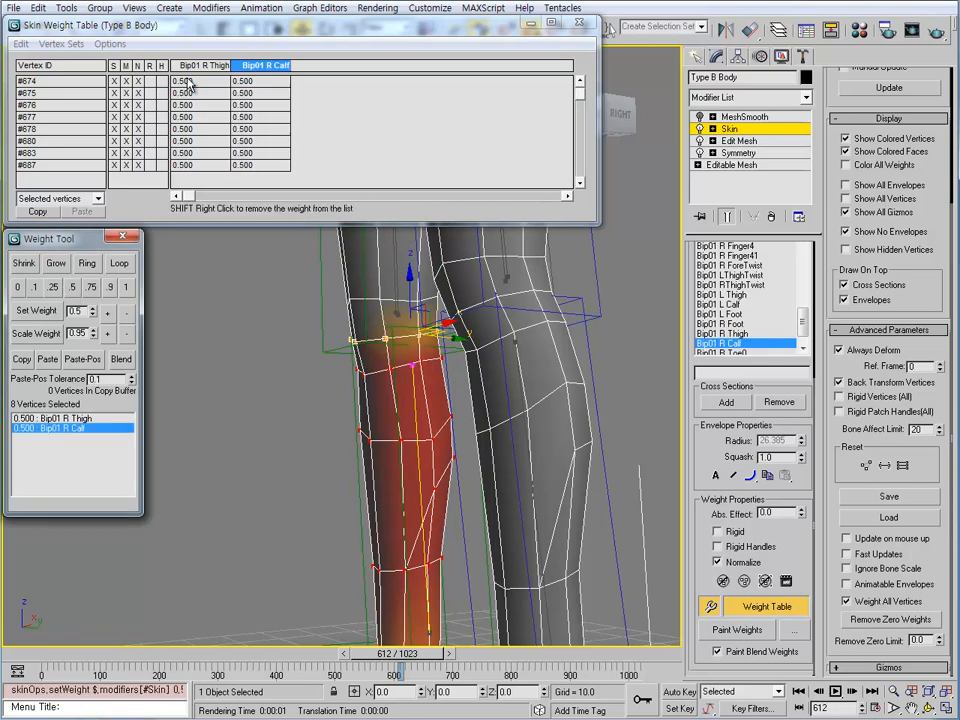
Scrub the animation to frame 311 and examine how the right knee deforms when bent.
mouse_move(425, 400)
alt+middle_down()
mouse_move(448, 422)
mouse_move(414, 386)
mouse_move(407, 392)
mouse_move(421, 408)
alt+middle_up()
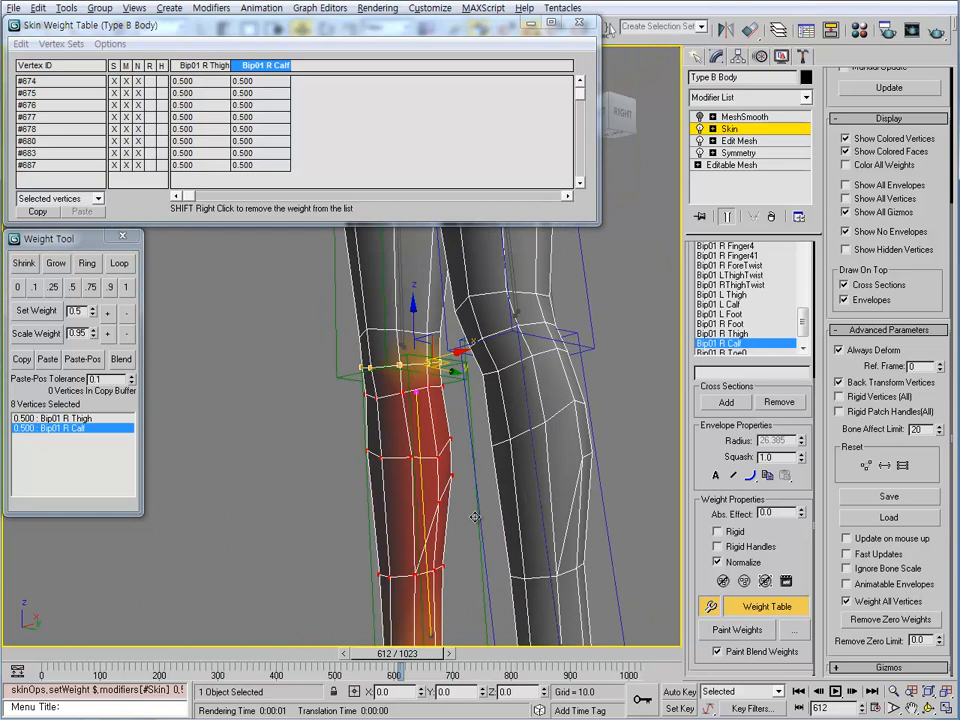
alt+middle_drag(475, 517, 470, 663)
drag(400, 654, 263, 665)
scroll(480, 431, up, 3)
alt+middle_drag(480, 431, 420, 580)
drag(254, 662, 252, 665)
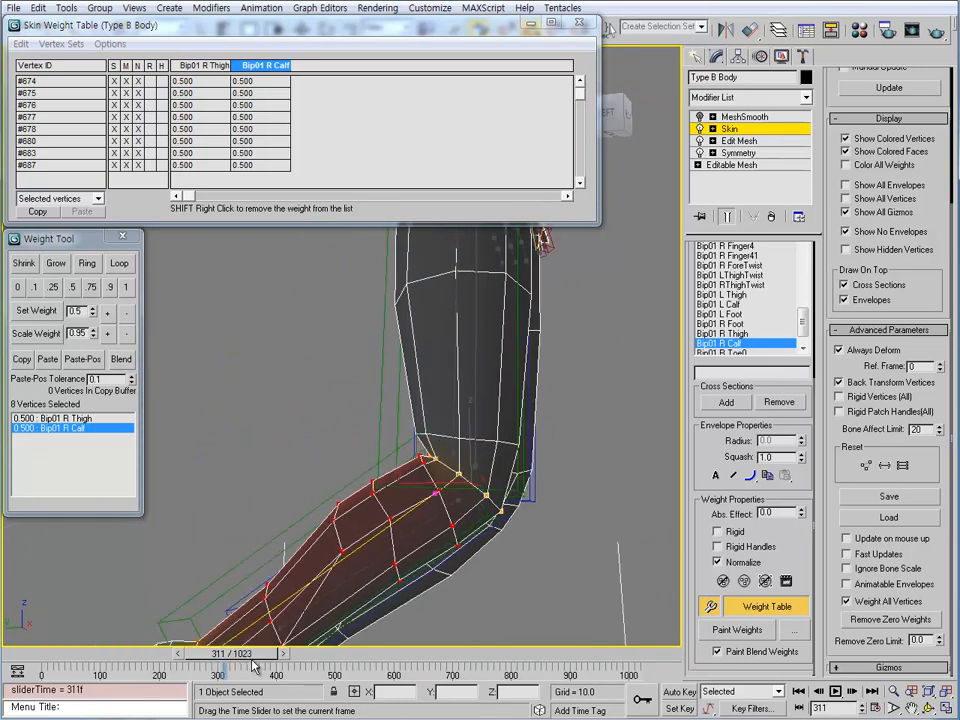
Select the three vertices at the back of the right knee, just below the bend crease.
alt+middle_drag(460, 450, 574, 525)
click(500, 447)
click(500, 455)
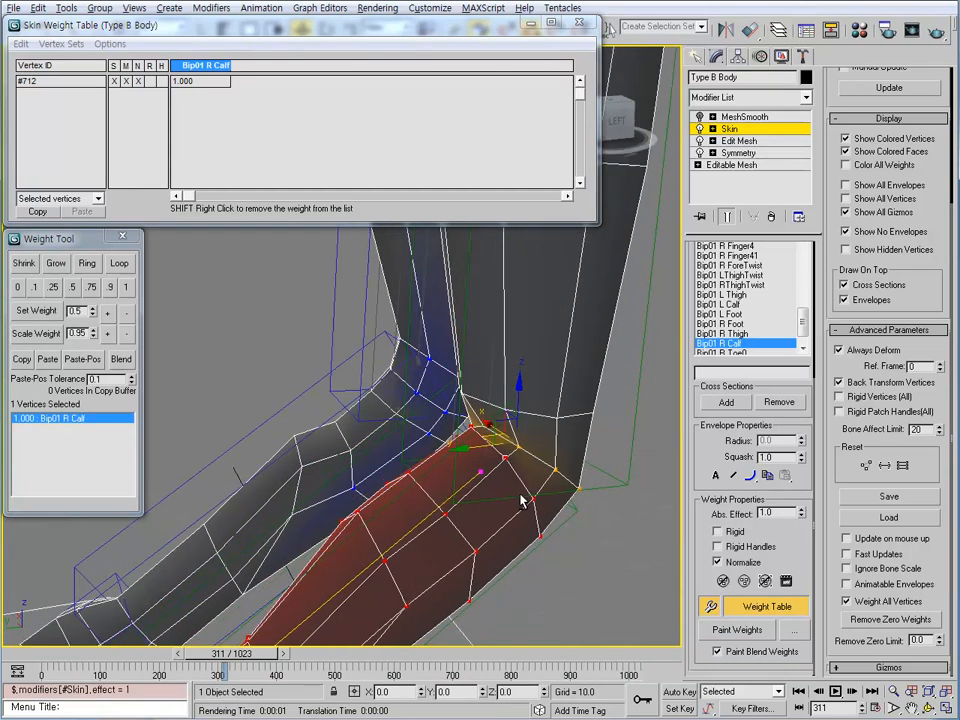
alt+middle_drag(500, 455, 566, 520)
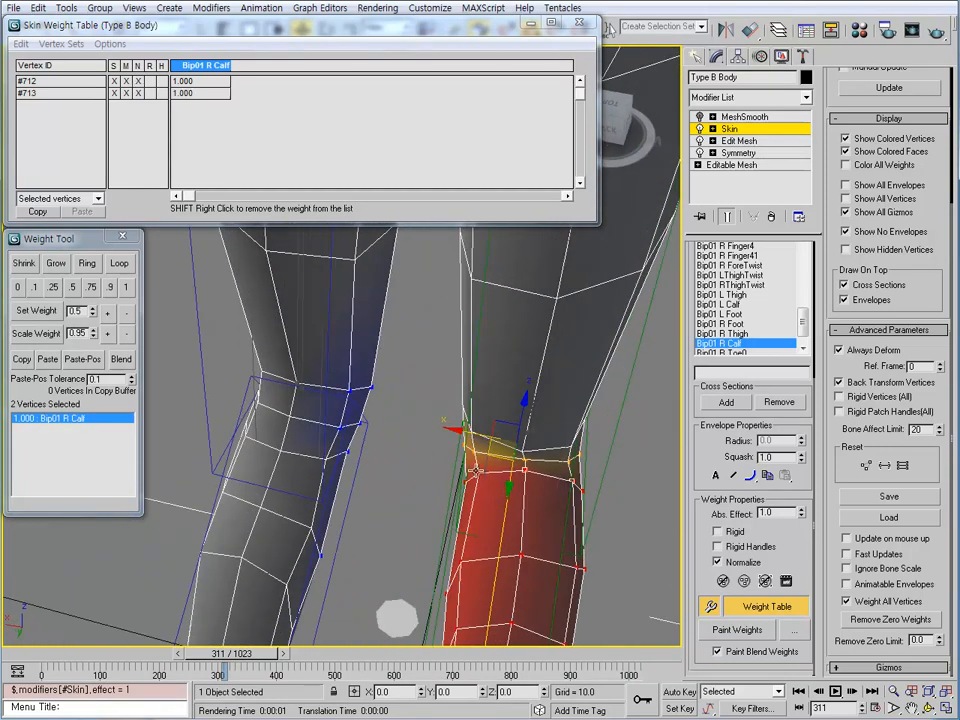
ctrl+click(477, 471)
alt+middle_drag(461, 463, 330, 495)
At frame 312, select the Bip01 R Thigh envelope and set its weight on the three back-of-knee vertices to 0.25.
drag(247, 655, 249, 655)
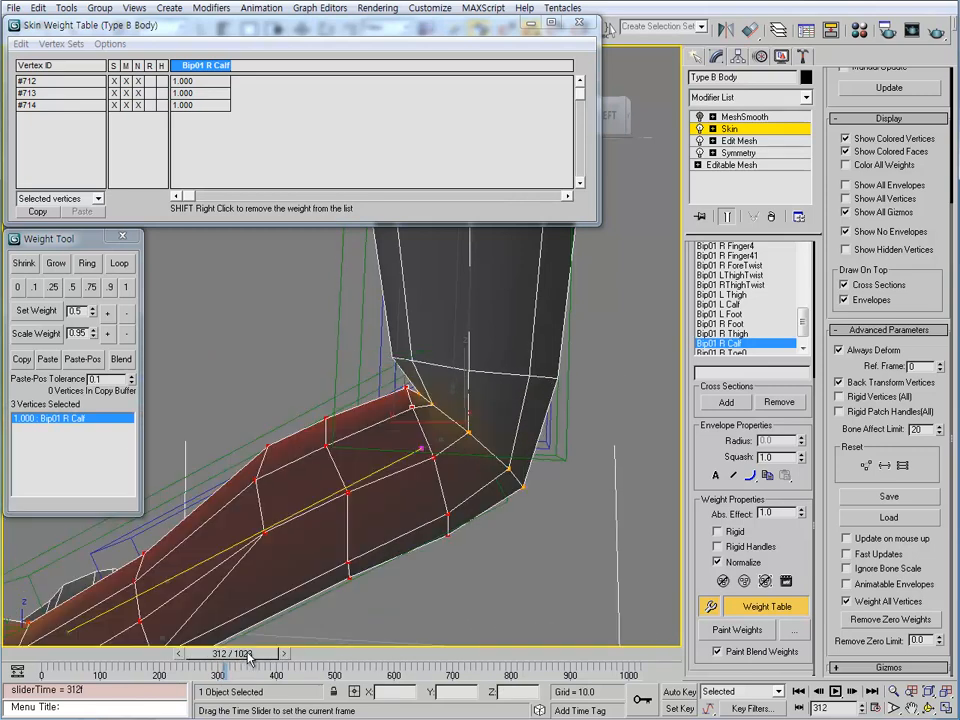
alt+middle_drag(503, 373, 425, 440)
click(473, 392)
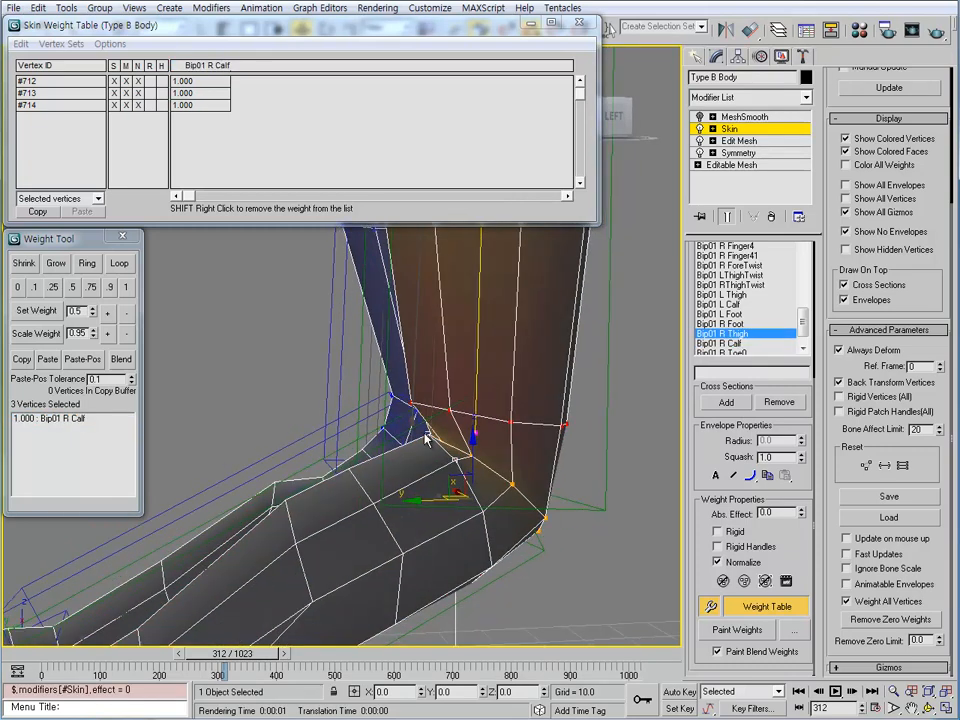
click(54, 288)
alt+middle_drag(396, 489, 505, 487)
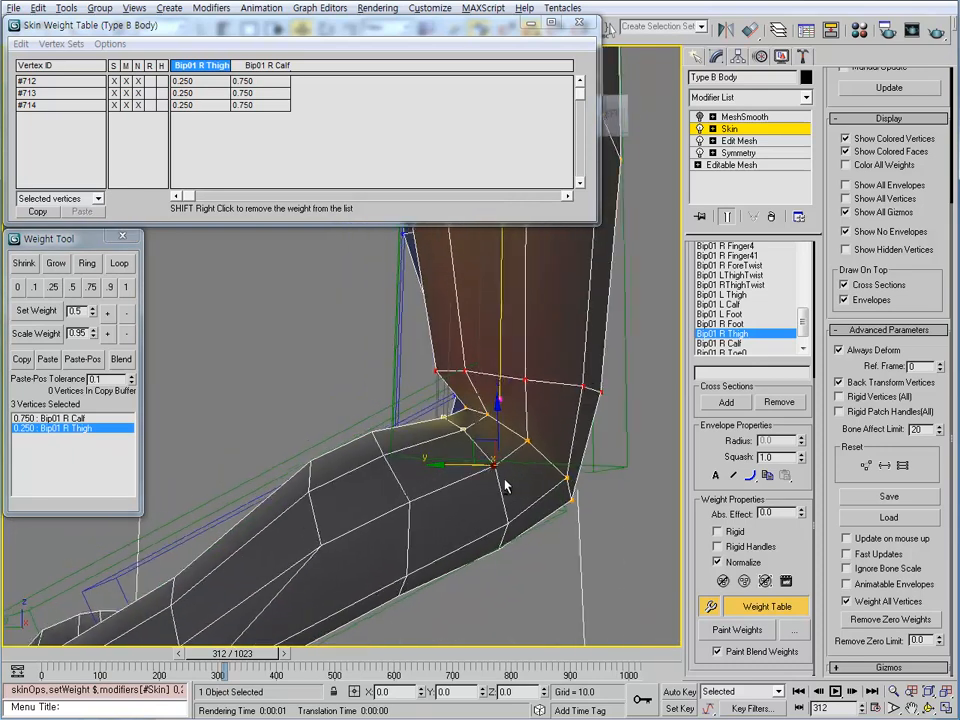
Move the animation to frame 315 and select the rows of all three back-of-knee vertices in the weight table.
drag(230, 654, 223, 649)
drag(62, 79, 76, 132)
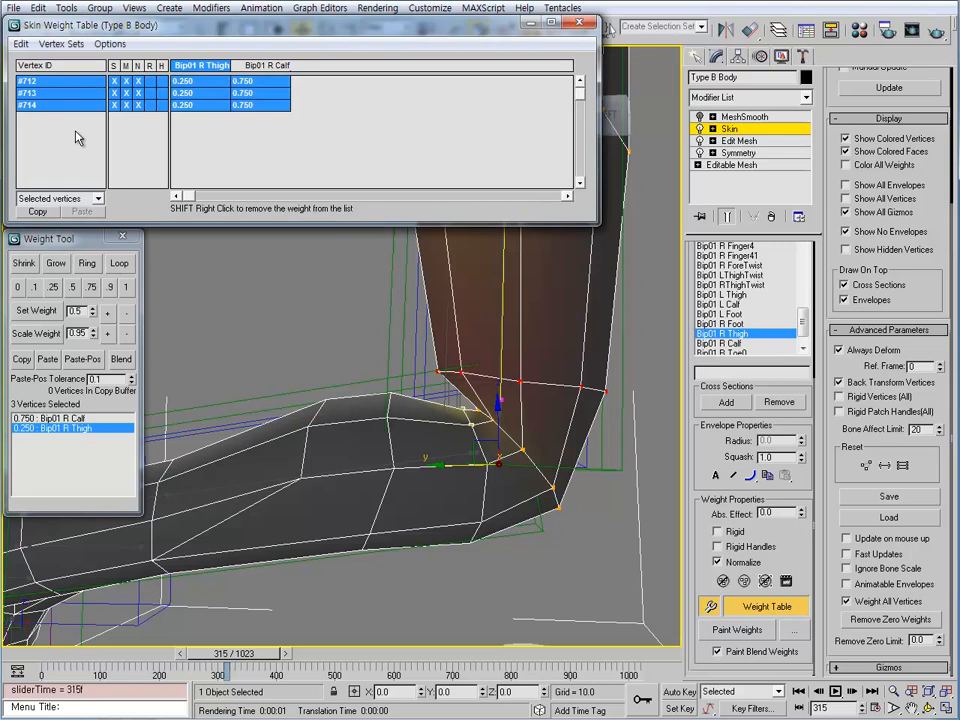
Reduce the Bip01 R Thigh weight of vertices #712, #713 and #714 behind the knee to 0.17, checking the bend at frame 312.
drag(208, 87, 183, 88)
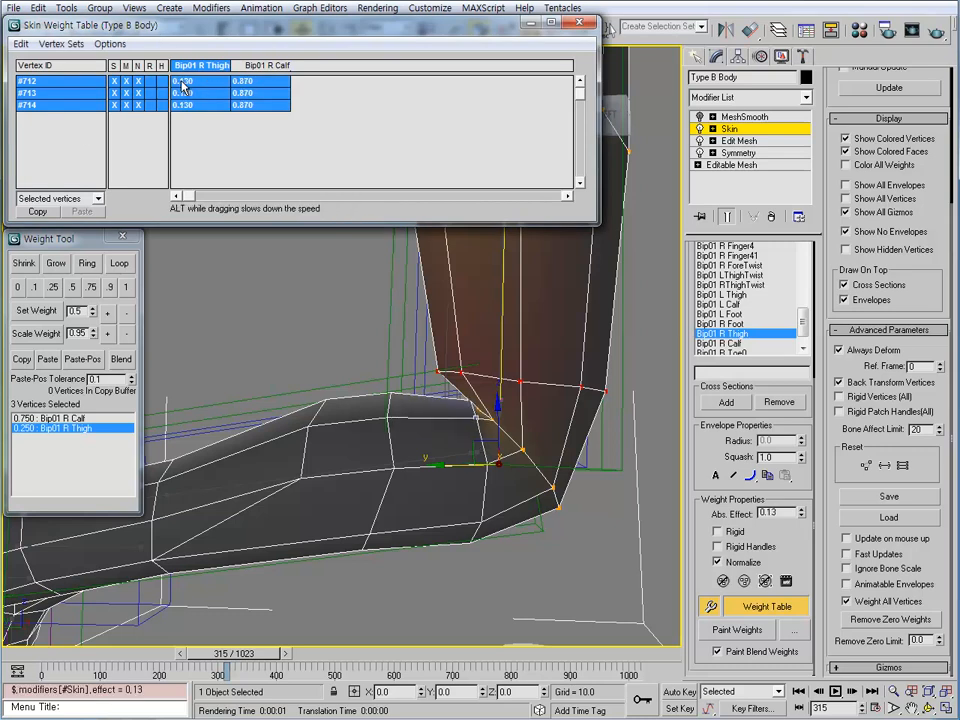
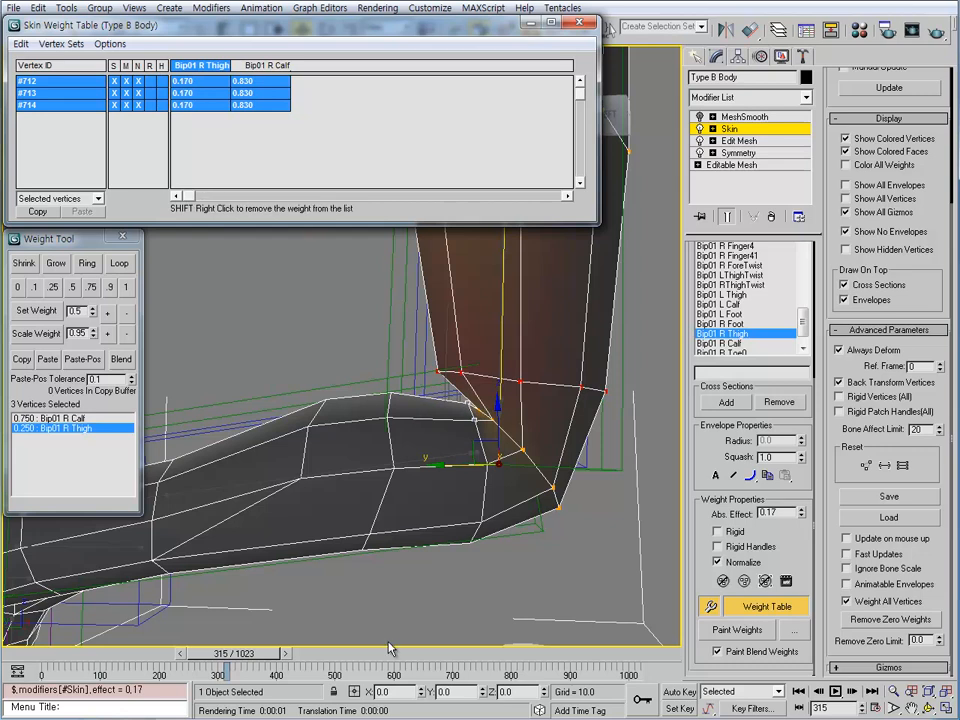
mouse_move(252, 657)
mouse_down()
mouse_move(237, 658)
mouse_move(252, 660)
mouse_up()
alt+middle_drag(489, 420, 484, 318)
mouse_move(489, 457)
alt+middle_down()
mouse_move(420, 508)
mouse_move(446, 461)
mouse_move(465, 456)
mouse_move(491, 470)
alt+middle_up()
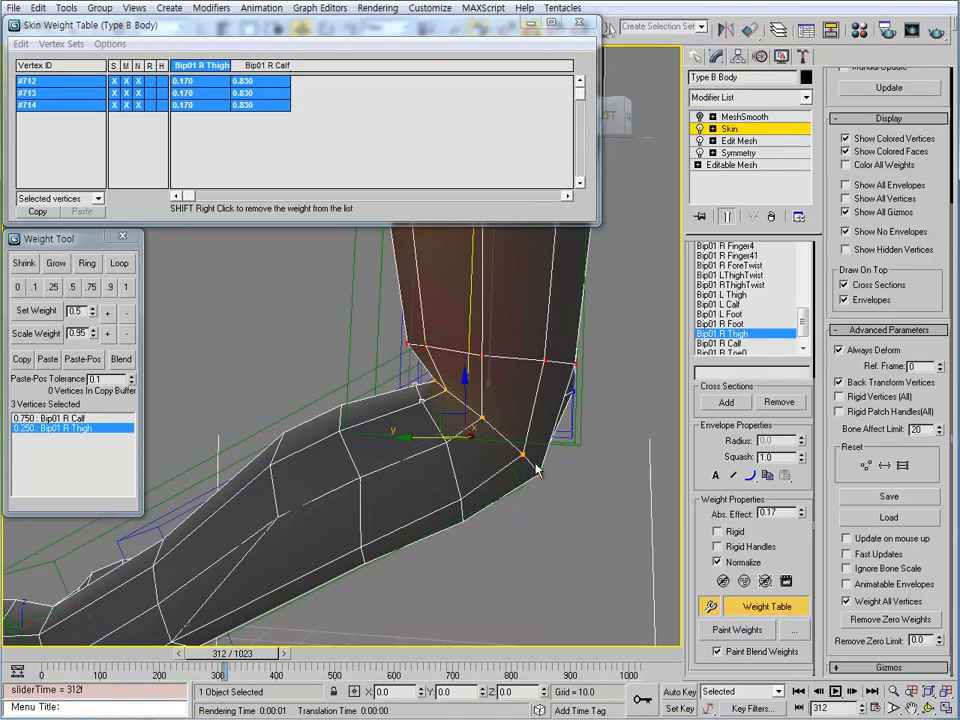
Select knee vertices #674, #675 and #678 and raise their Bip01 R Thigh weight, judging the fully bent knee at frame 330.
alt+middle_drag(535, 467, 448, 452)
click(480, 450)
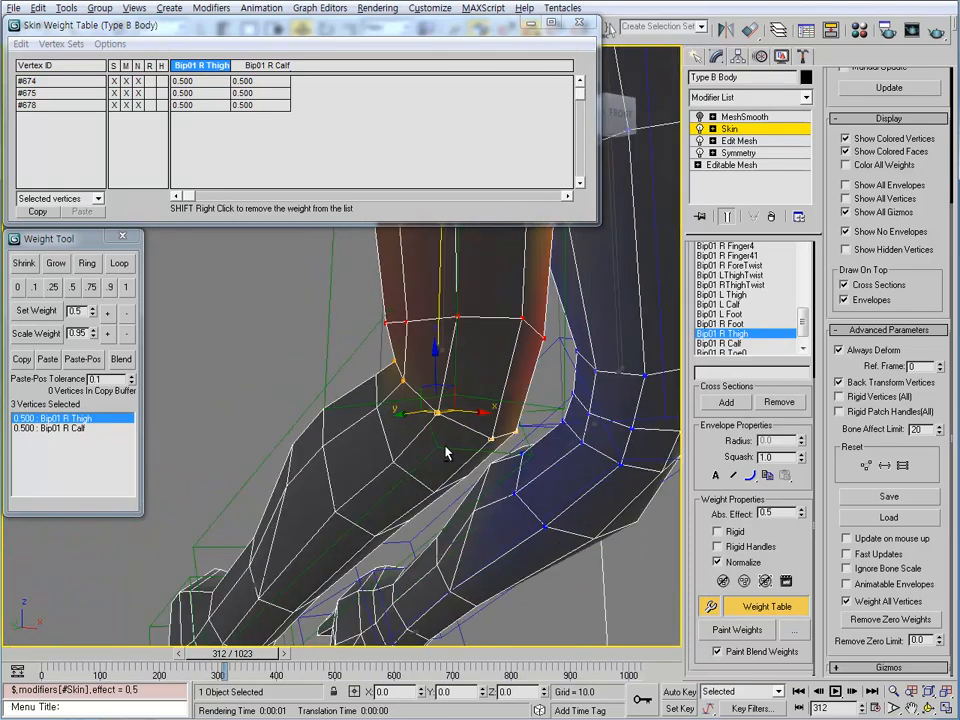
drag(56, 72, 84, 137)
alt+middle_drag(415, 418, 439, 420)
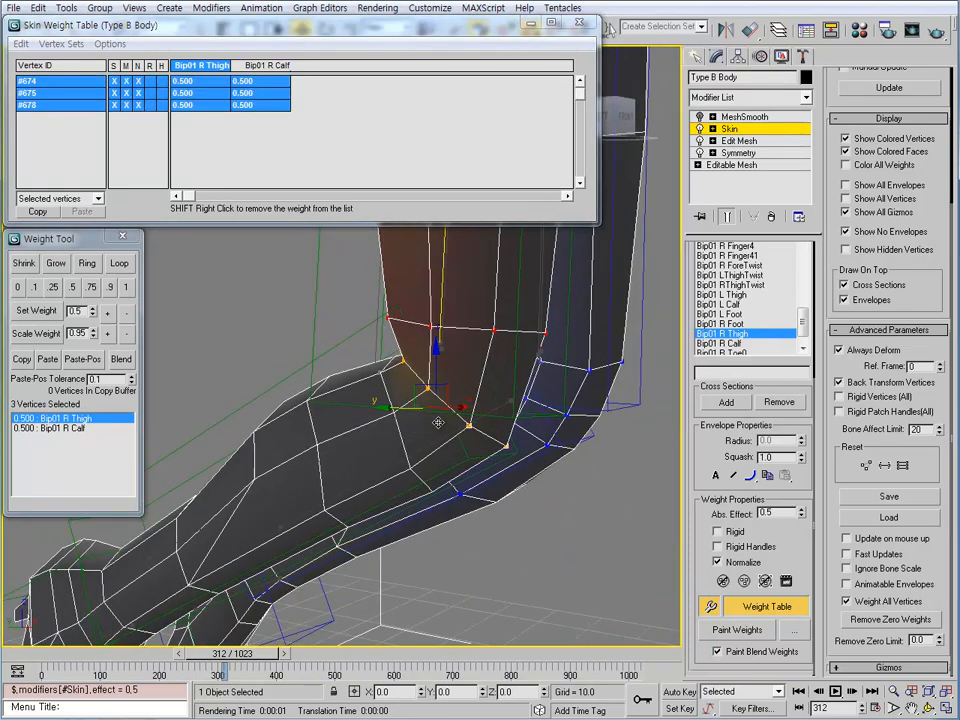
mouse_move(380, 370)
alt+middle_down()
mouse_move(484, 425)
mouse_move(336, 398)
mouse_move(405, 405)
mouse_move(370, 405)
mouse_move(385, 395)
mouse_move(418, 410)
mouse_move(373, 382)
alt+middle_up()
alt+middle_drag(198, 207, 367, 354)
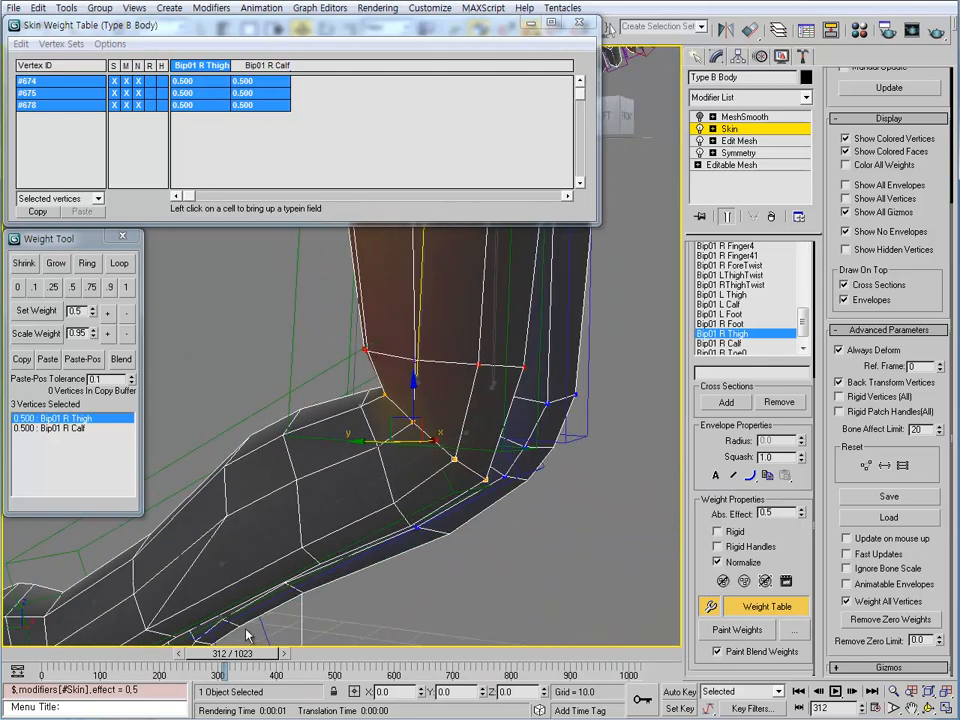
drag(236, 663, 250, 665)
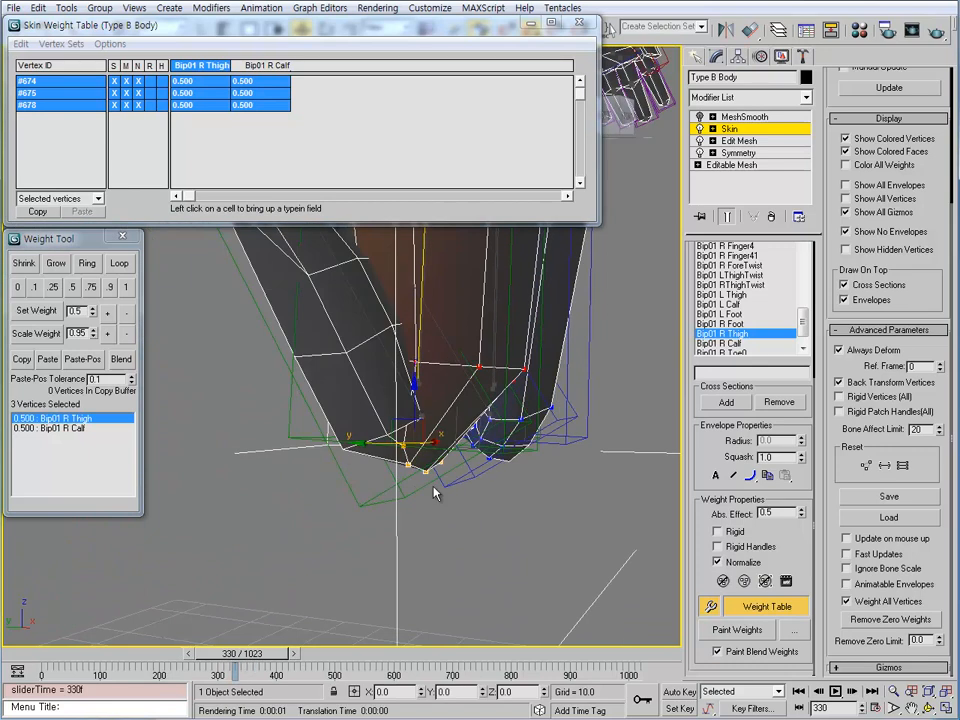
alt+middle_drag(446, 482, 278, 258)
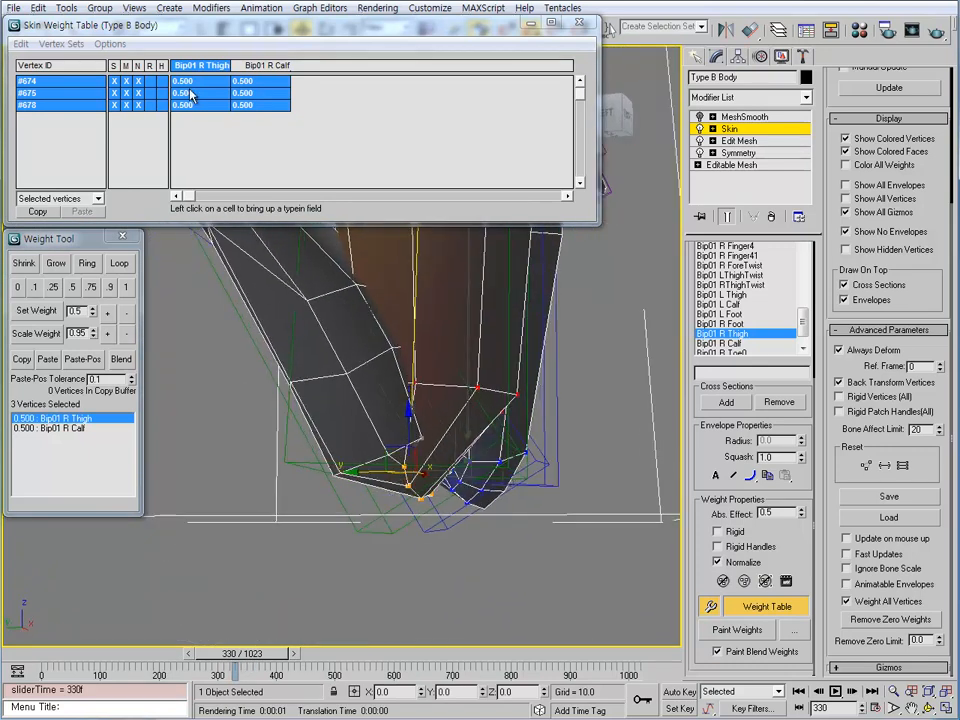
drag(193, 94, 223, 112)
Select the side knee vertex #680 and set its Bip01 R Thigh weight to 0.63.
alt+middle_drag(322, 233, 483, 506)
click(392, 428)
click(383, 420)
click(197, 82)
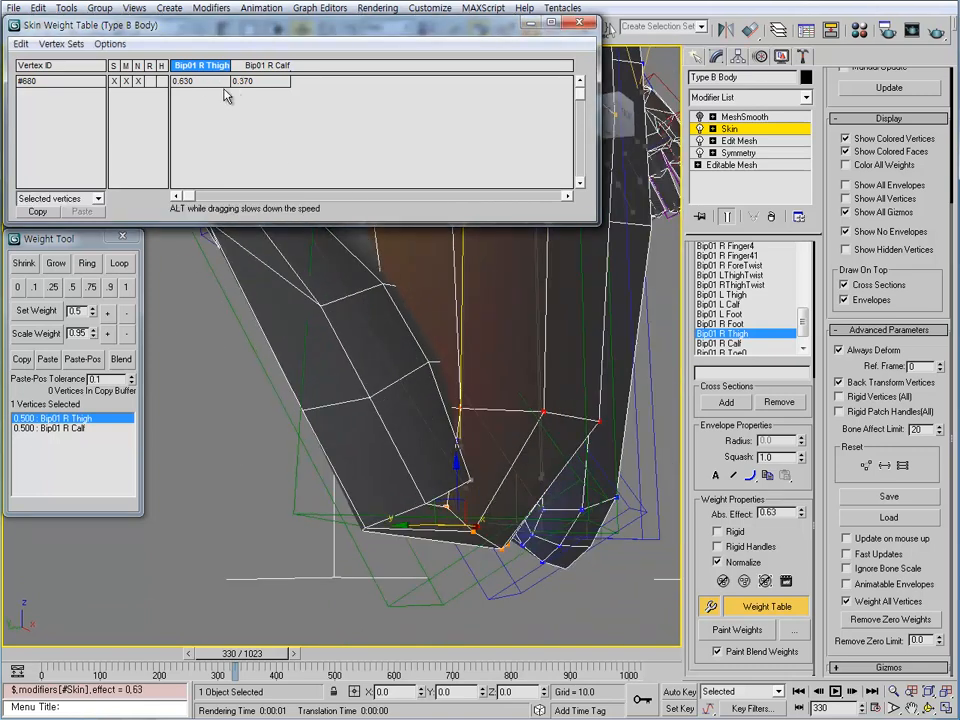
Select knee vertex #676 on the other side of the joint and set its Bip01 R Thigh weight to 0.73.
alt+middle_drag(396, 330, 396, 510)
click(489, 484)
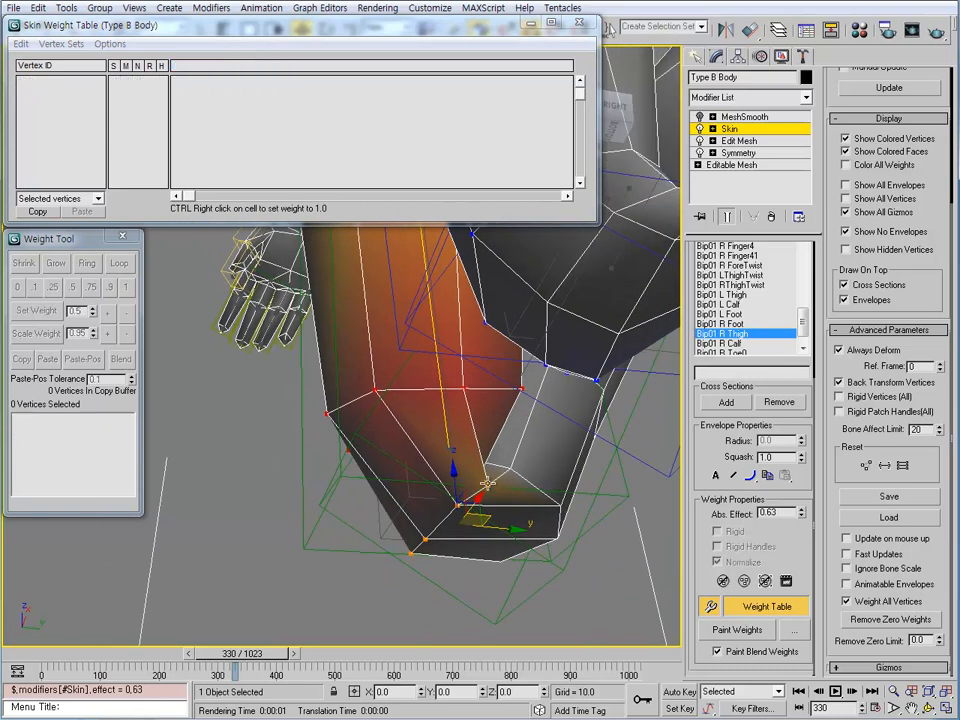
alt+middle_drag(488, 484, 426, 387)
drag(197, 82, 251, 100)
alt+middle_drag(310, 316, 239, 312)
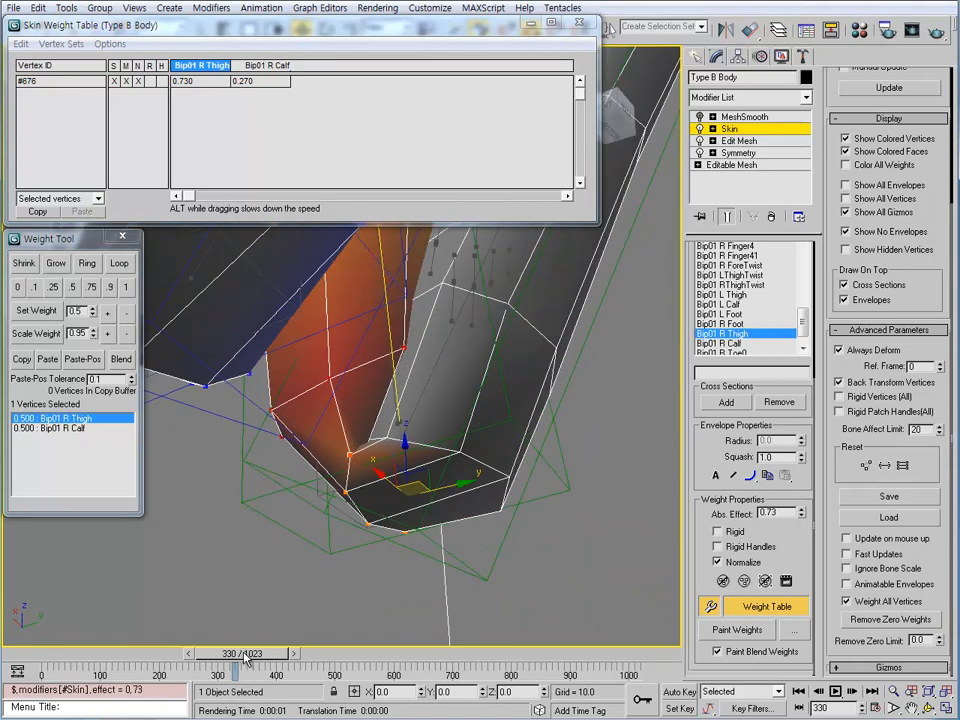
At frame 315, select vertices #673, #682 and #688 behind the lower thigh and give them a Bip01 R Calf weight of 0.25.
drag(246, 660, 238, 658)
alt+middle_drag(417, 432, 385, 502)
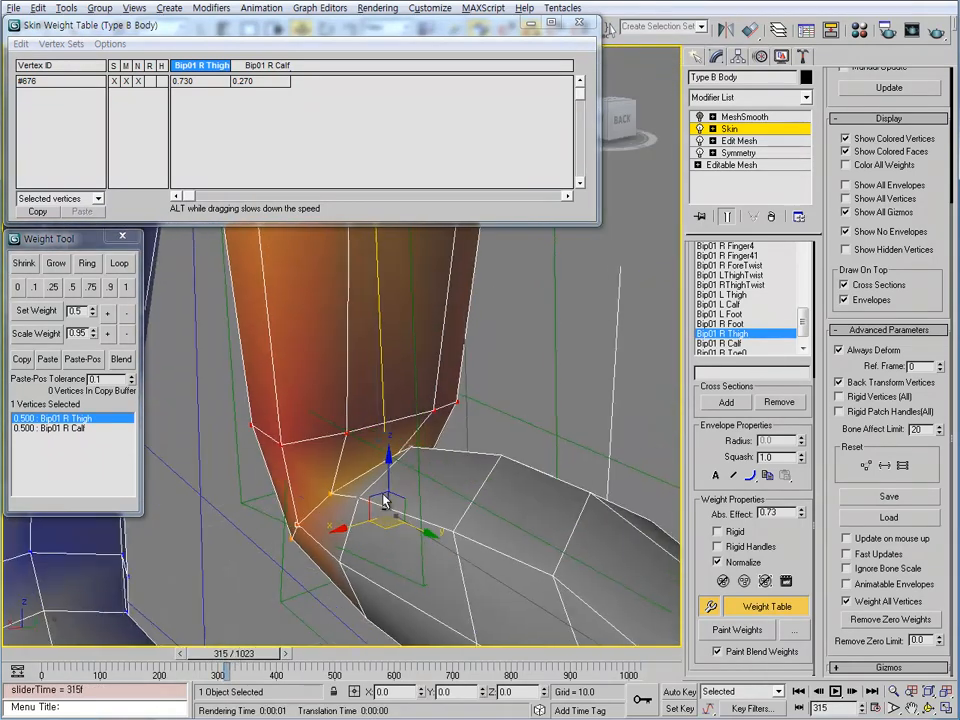
mouse_move(268, 648)
mouse_down()
mouse_move(255, 650)
mouse_move(272, 650)
mouse_move(263, 655)
mouse_up()
alt+middle_drag(440, 575, 294, 443)
ctrl+click(315, 524)
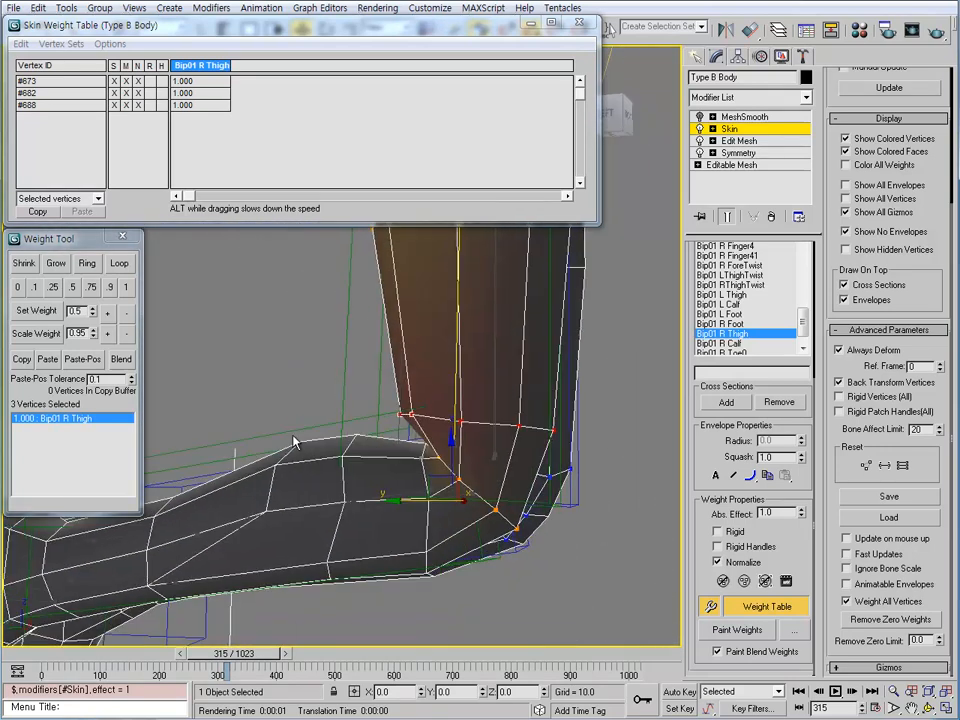
alt+middle_drag(326, 537, 333, 510)
click(329, 489)
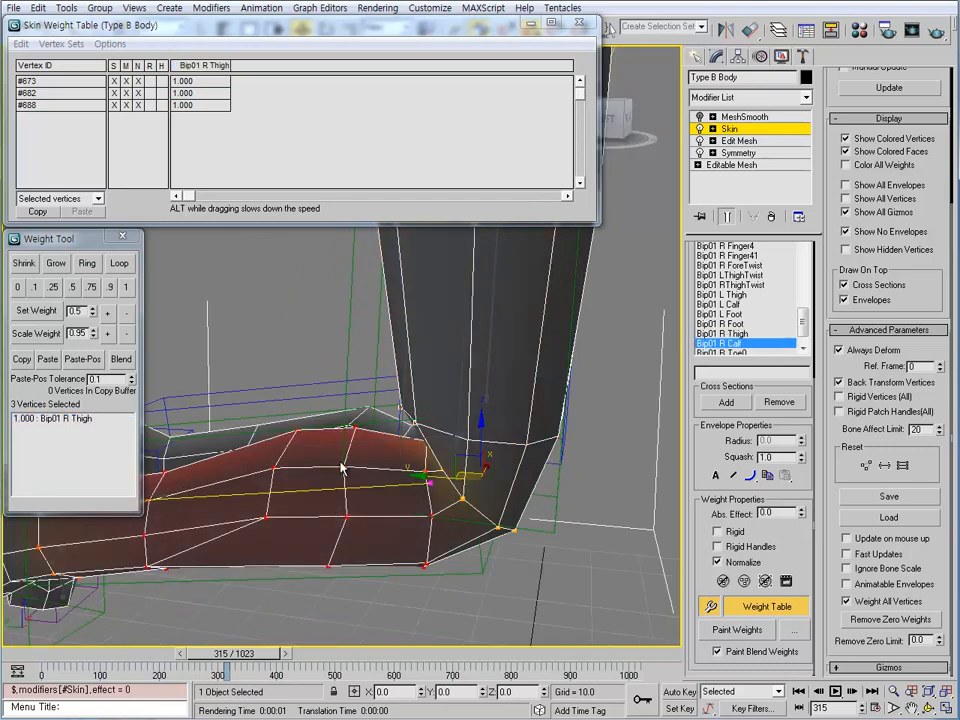
mouse_move(341, 466)
alt+middle_down()
mouse_move(385, 502)
mouse_move(423, 480)
alt+middle_up()
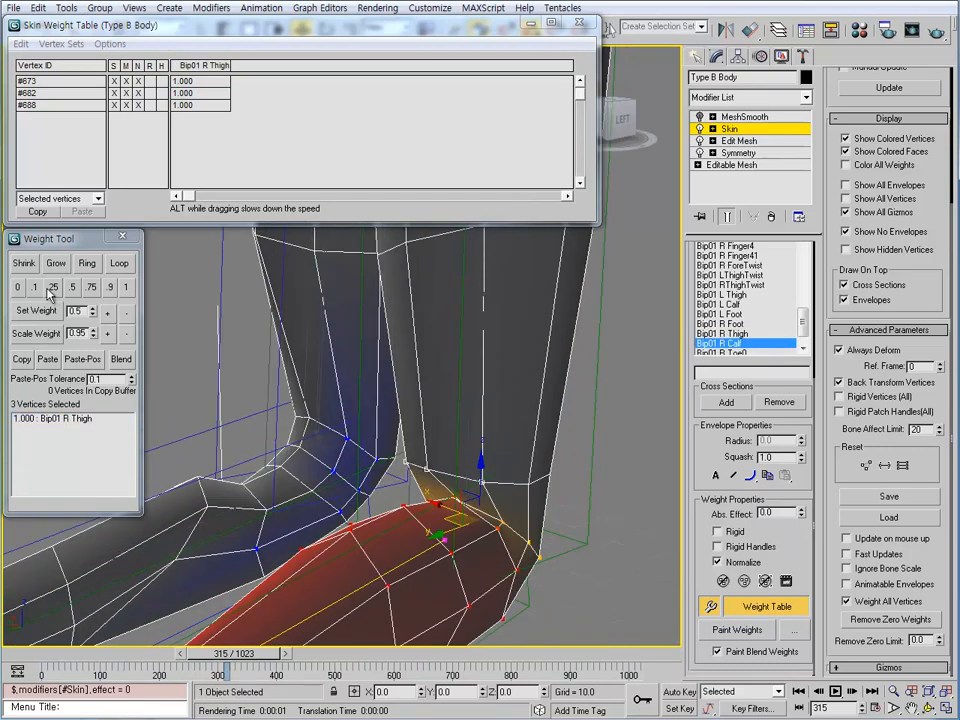
alt+middle_drag(317, 457, 457, 466)
At frame 318, lower the Bip01 R Calf weight of vertices #673, #682 and #688 to 0.05.
mouse_move(238, 656)
mouse_down()
mouse_move(212, 661)
mouse_move(212, 652)
mouse_move(246, 650)
mouse_move(237, 648)
mouse_up()
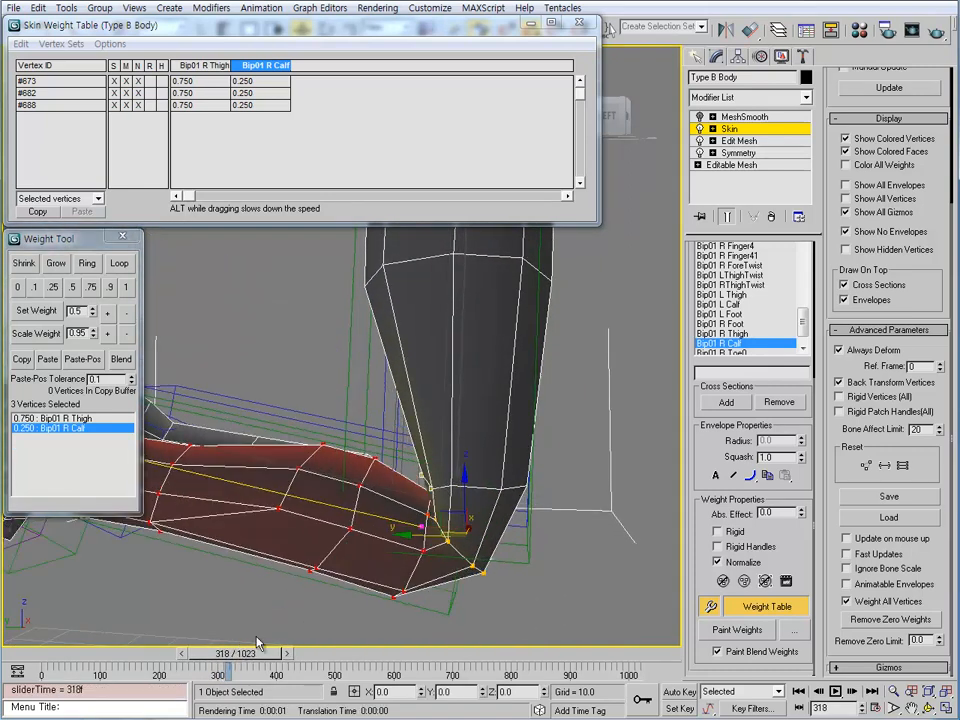
scroll(373, 527, up, 2)
drag(99, 79, 166, 102)
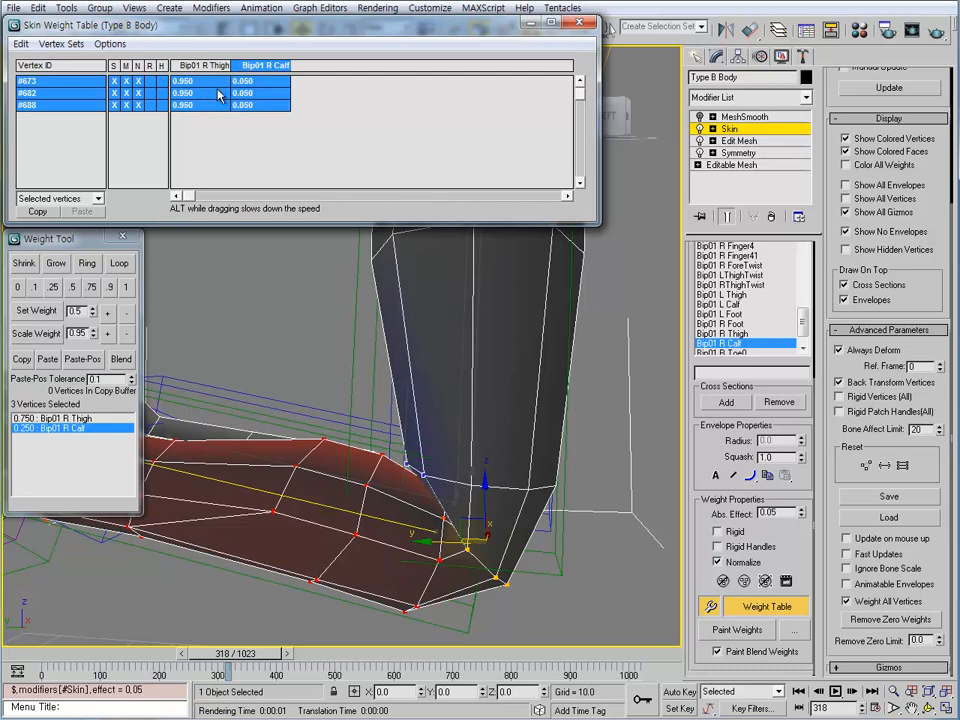
Examine the bent knee, thigh and hip deformation from several sides at frame 316.
alt+middle_drag(466, 385, 421, 475)
mouse_move(262, 662)
mouse_down()
mouse_move(250, 657)
mouse_move(267, 656)
mouse_move(257, 650)
mouse_move(268, 647)
mouse_move(253, 648)
mouse_move(265, 647)
mouse_up()
scroll(545, 548, down, 4)
alt+middle_drag(545, 548, 418, 500)
scroll(448, 508, up, 3)
scroll(555, 522, down, 4)
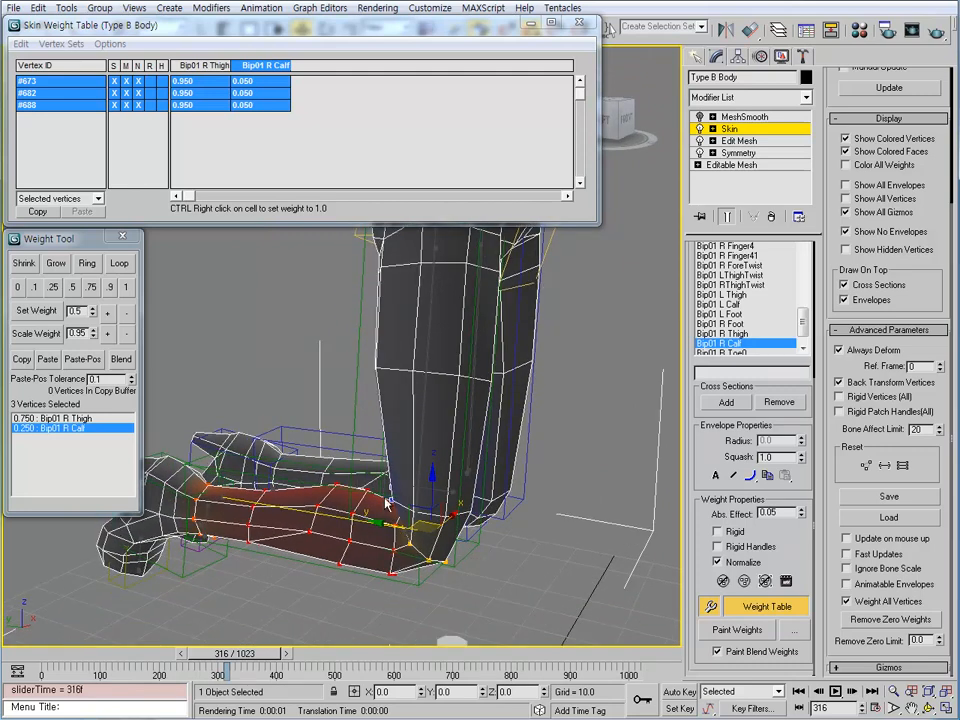
alt+middle_drag(480, 466, 416, 463)
scroll(416, 463, up, 2)
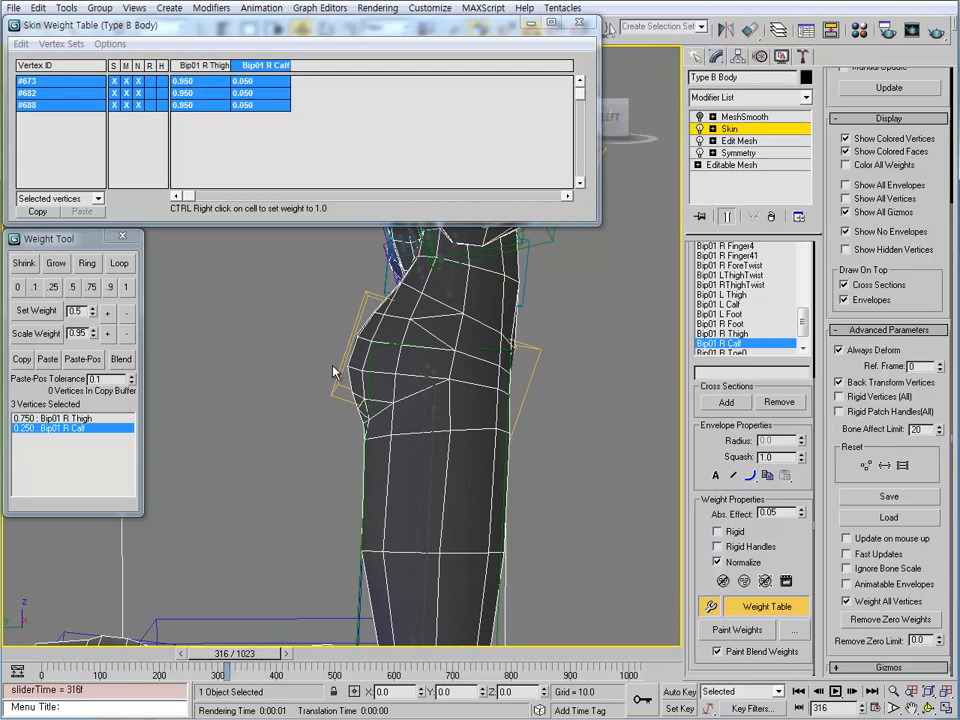
scroll(415, 413, down, 2)
middle_drag(405, 418, 428, 409)
alt+middle_drag(427, 292, 372, 532)
scroll(387, 511, down, 2)
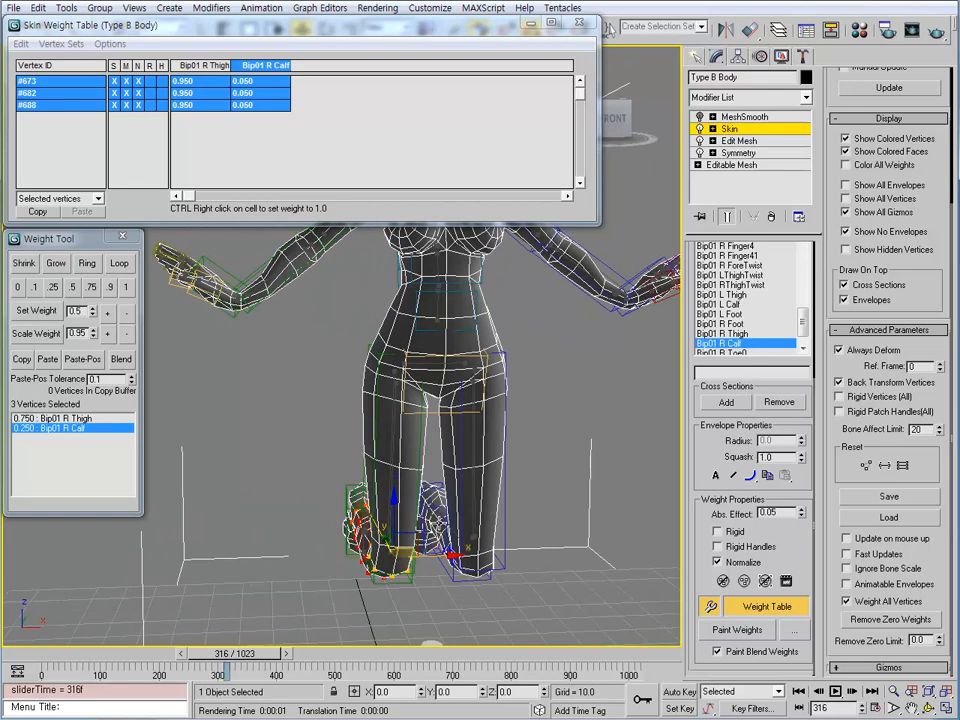
alt+middle_drag(374, 521, 498, 500)
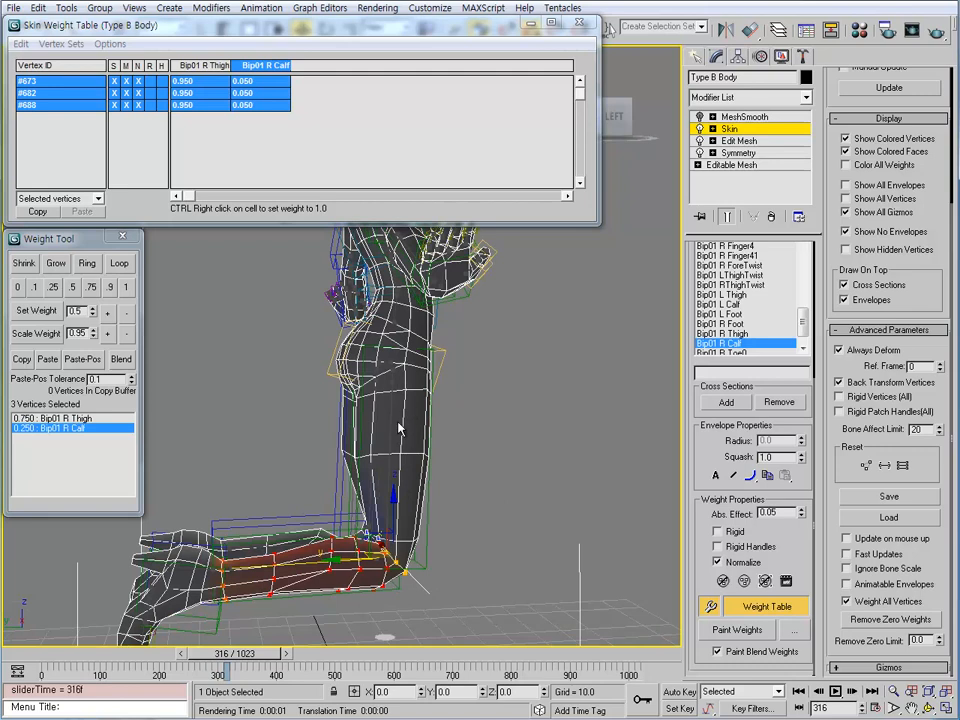
alt+middle_drag(399, 427, 407, 463)
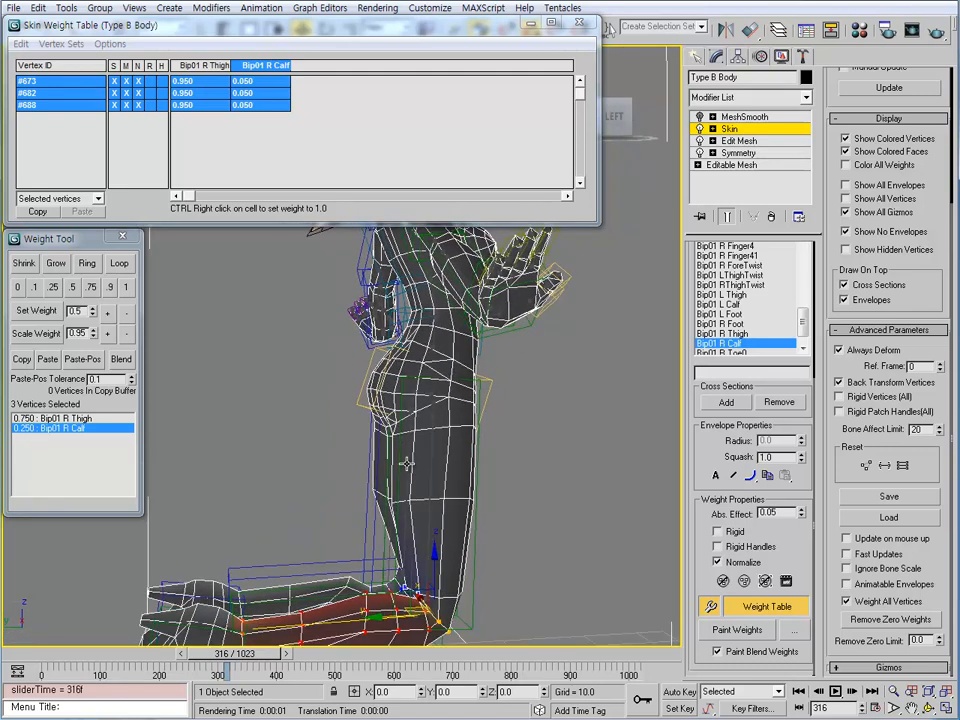
alt+middle_drag(471, 500, 369, 441)
scroll(396, 482, up, 3)
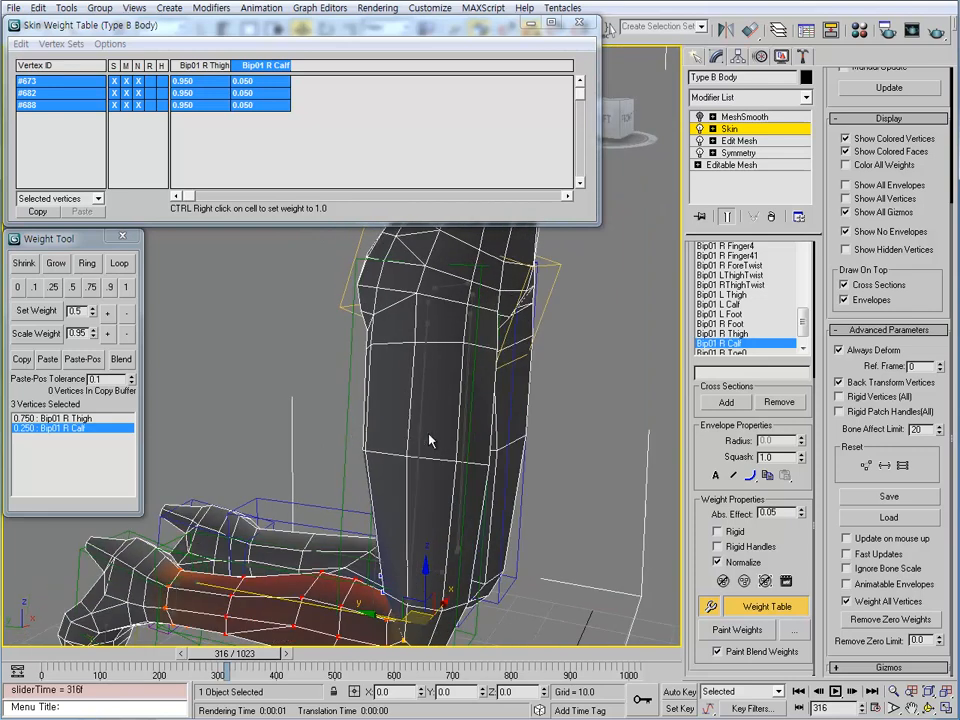
alt+middle_drag(446, 537, 197, 623)
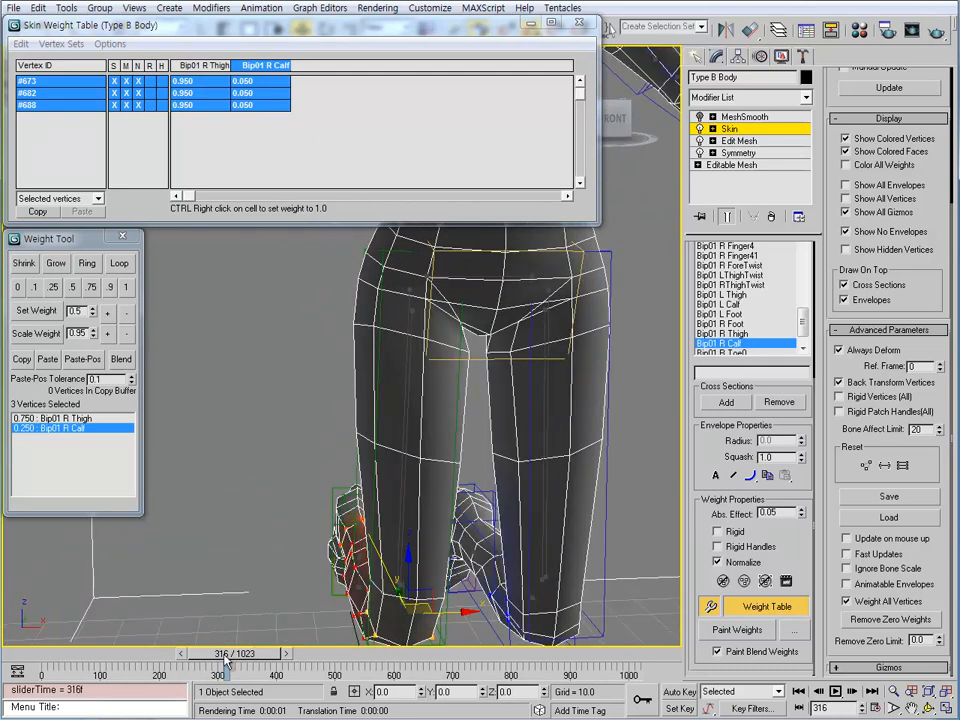
Scrub the animation to frames 545, 0 and 84 and examine how the legs and hips deform in each pose.
drag(225, 660, 360, 672)
alt+middle_drag(383, 502, 475, 515)
middle_drag(475, 515, 422, 621)
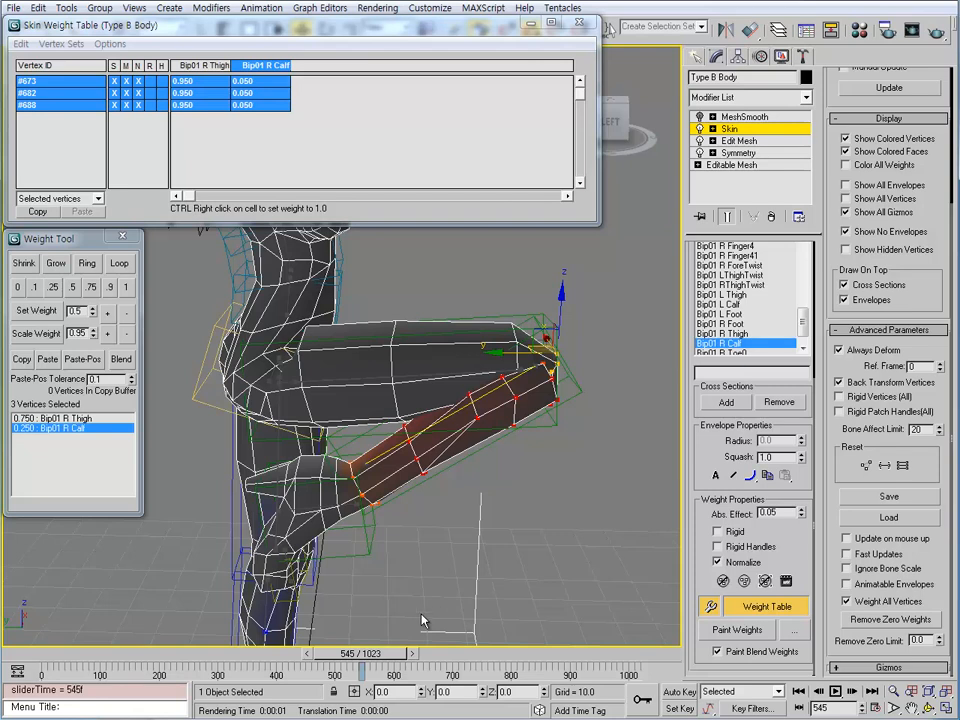
drag(379, 655, 4, 662)
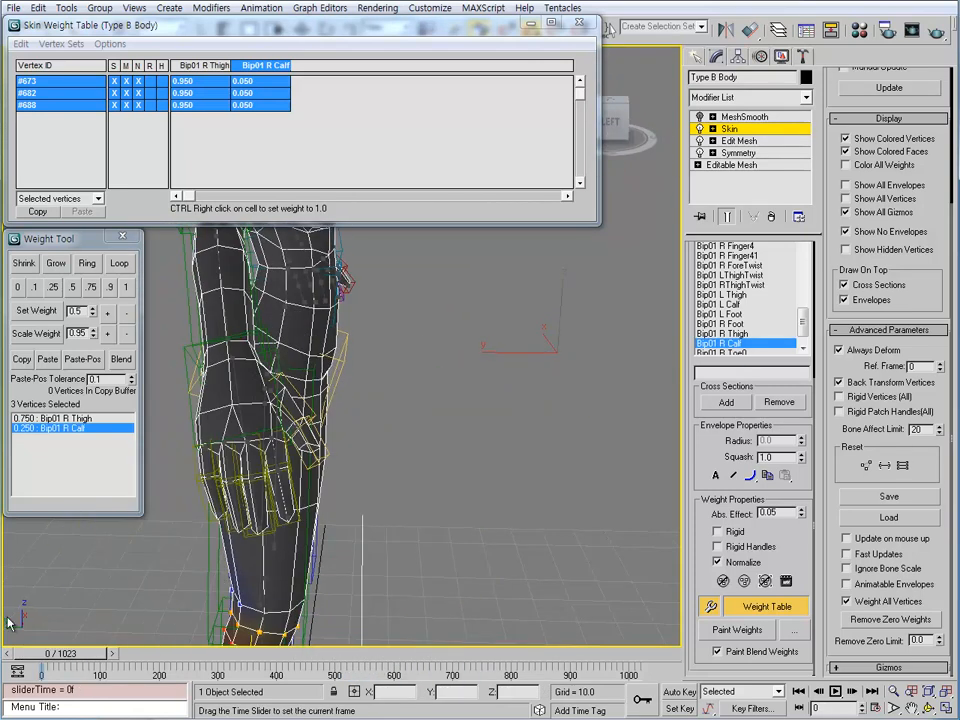
middle_drag(150, 606, 315, 492)
alt+middle_drag(315, 492, 220, 498)
drag(56, 656, 100, 662)
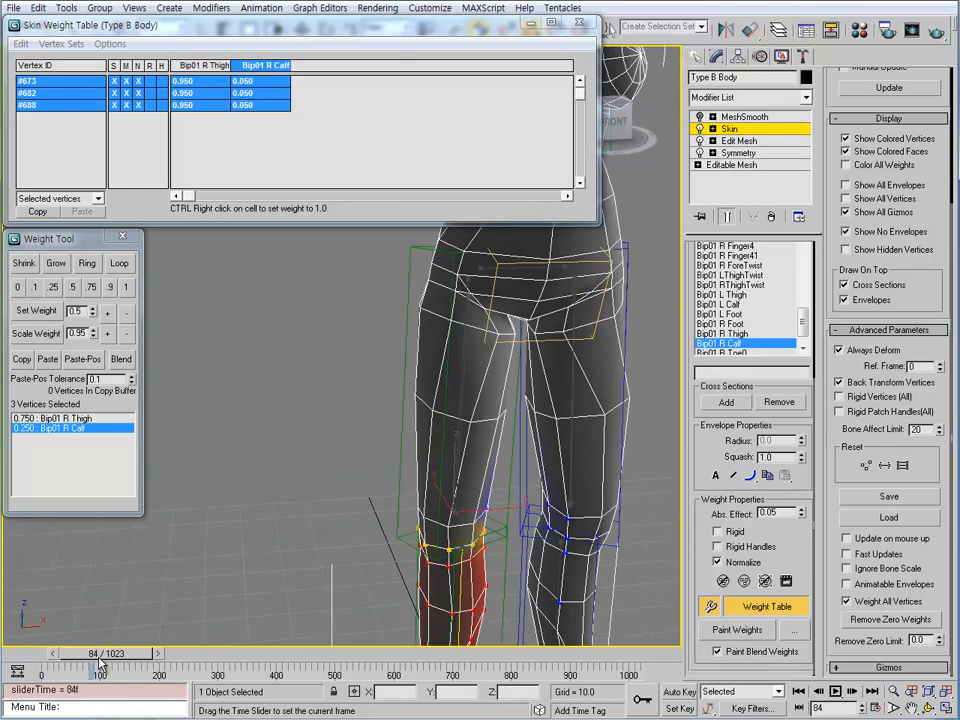
middle_drag(457, 535, 452, 454)
alt+middle_drag(452, 454, 412, 514)
alt+middle_drag(412, 514, 418, 476)
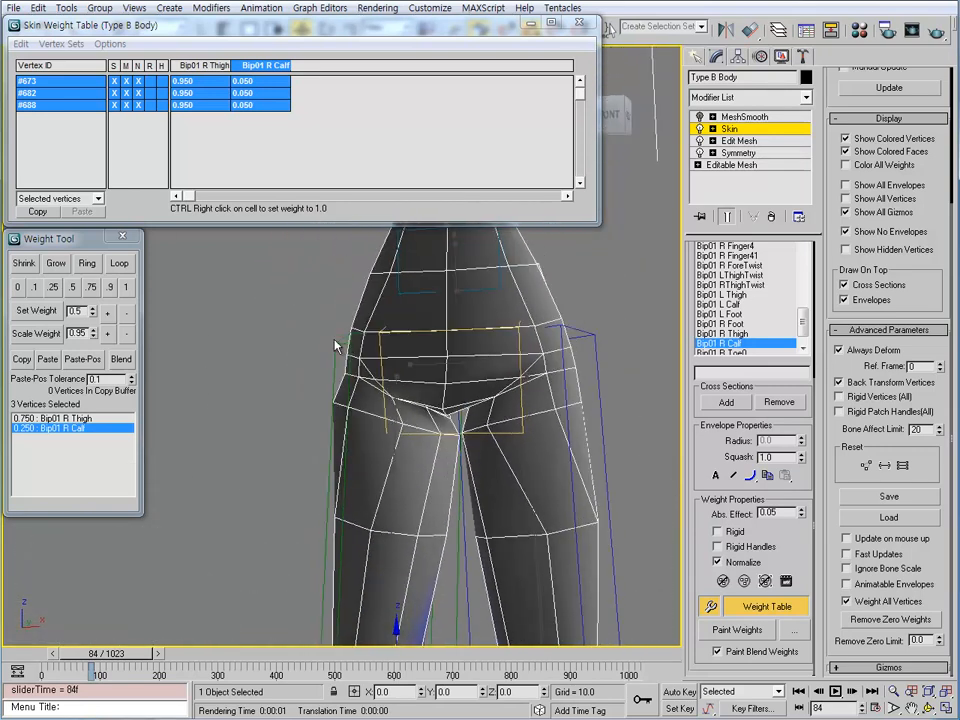
Select the vertices around the right hip and examine the upper body and crossed arms at frame 84.
drag(462, 458, 462, 458)
alt+middle_drag(462, 458, 524, 541)
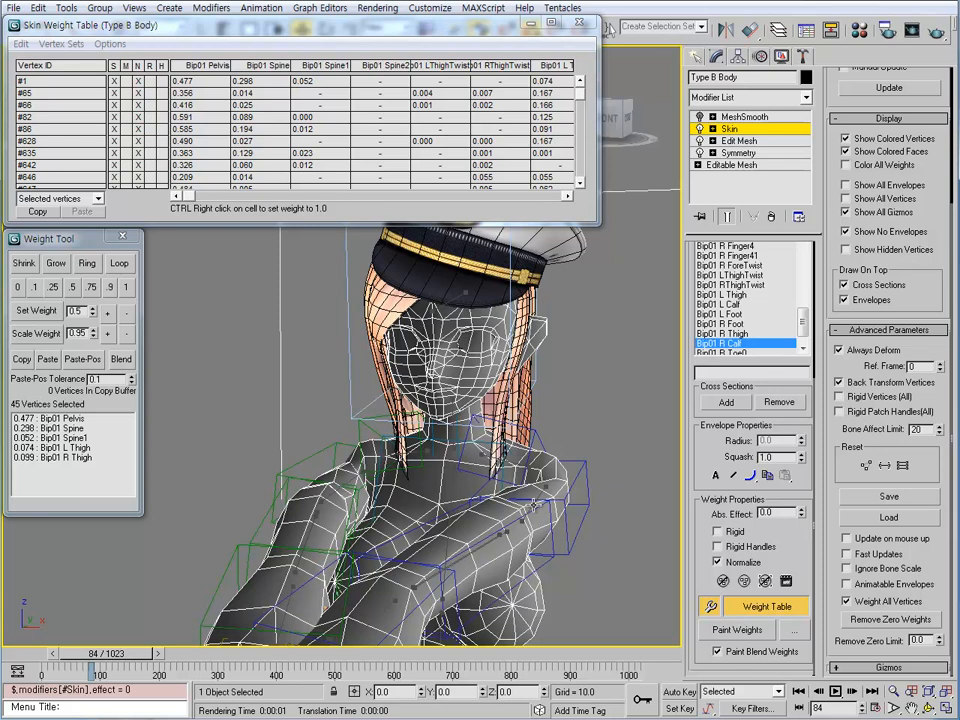
scroll(505, 475, down, 5)
alt+middle_drag(450, 488, 482, 552)
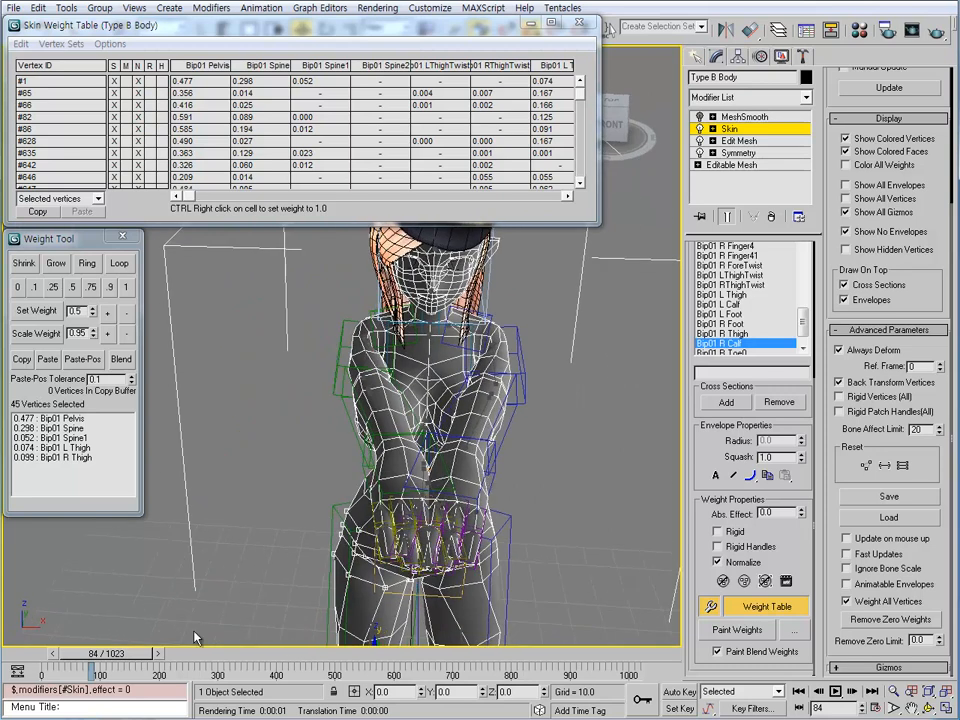
Return to frame 0 and inspect the torso, arm and hand mesh in the rest pose.
drag(128, 656, 42, 656)
middle_drag(360, 560, 411, 484)
middle_drag(445, 436, 468, 429)
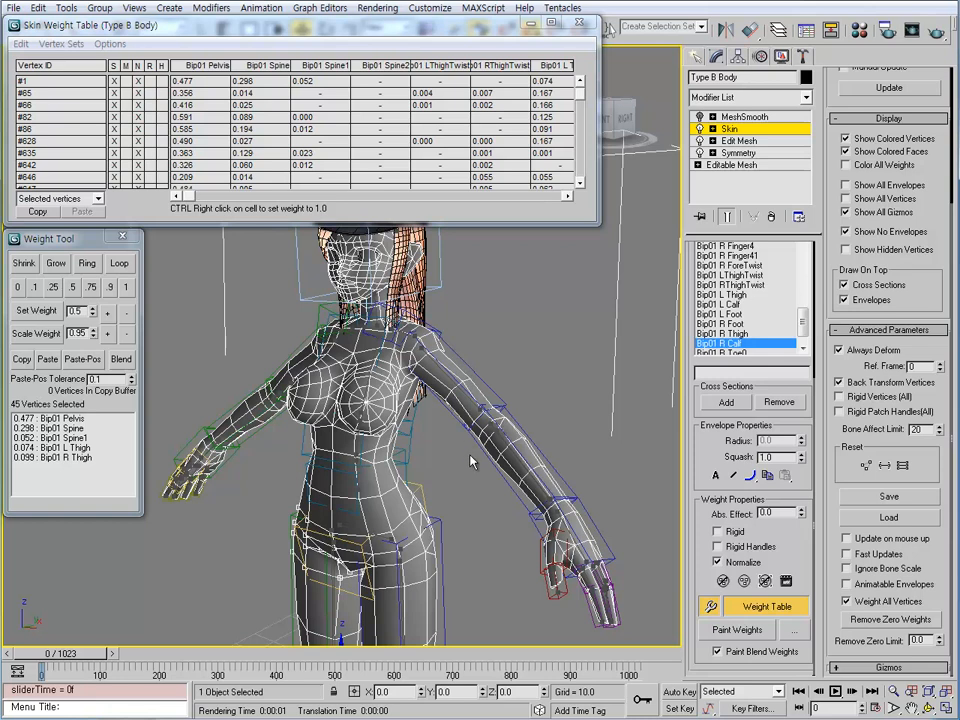
middle_drag(483, 515, 426, 402)
scroll(461, 467, up, 2)
scroll(502, 433, up, 1)
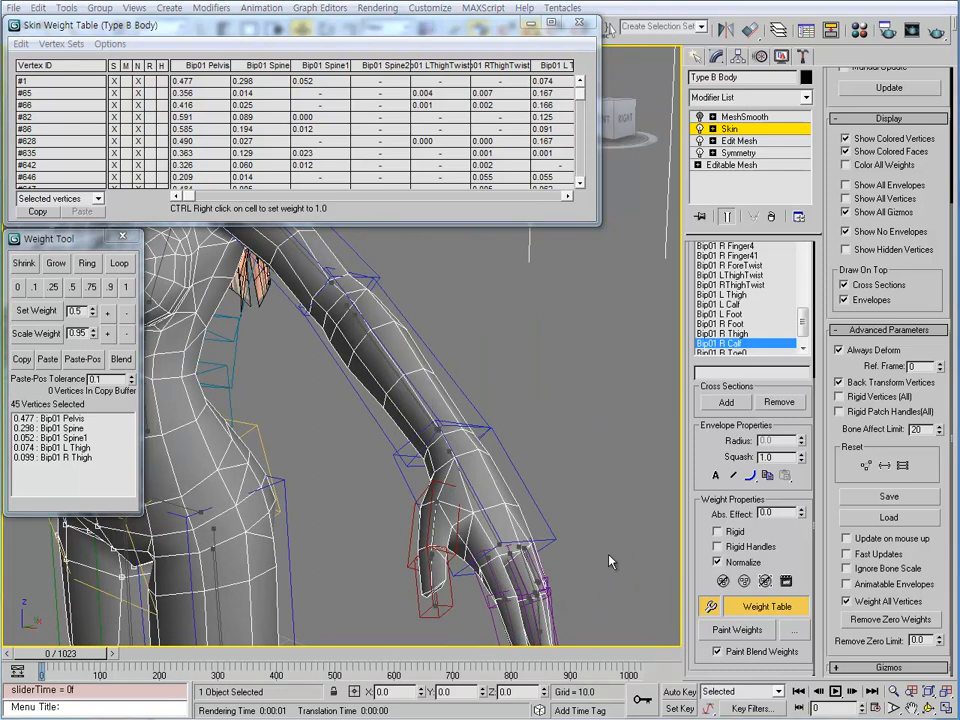
middle_drag(499, 565, 494, 500)
scroll(474, 498, up, 5)
scroll(476, 494, down, 1)
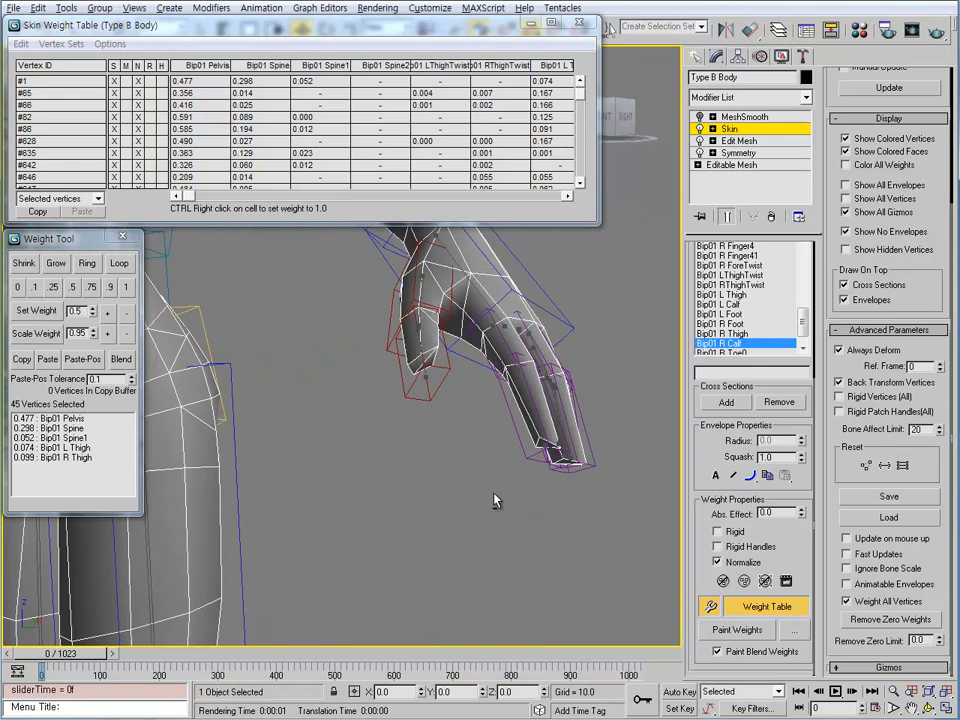
Select a finger bone and hand vertex #879 to inspect its bone weights.
click(528, 392)
alt+middle_drag(528, 392, 544, 487)
middle_drag(363, 526, 506, 485)
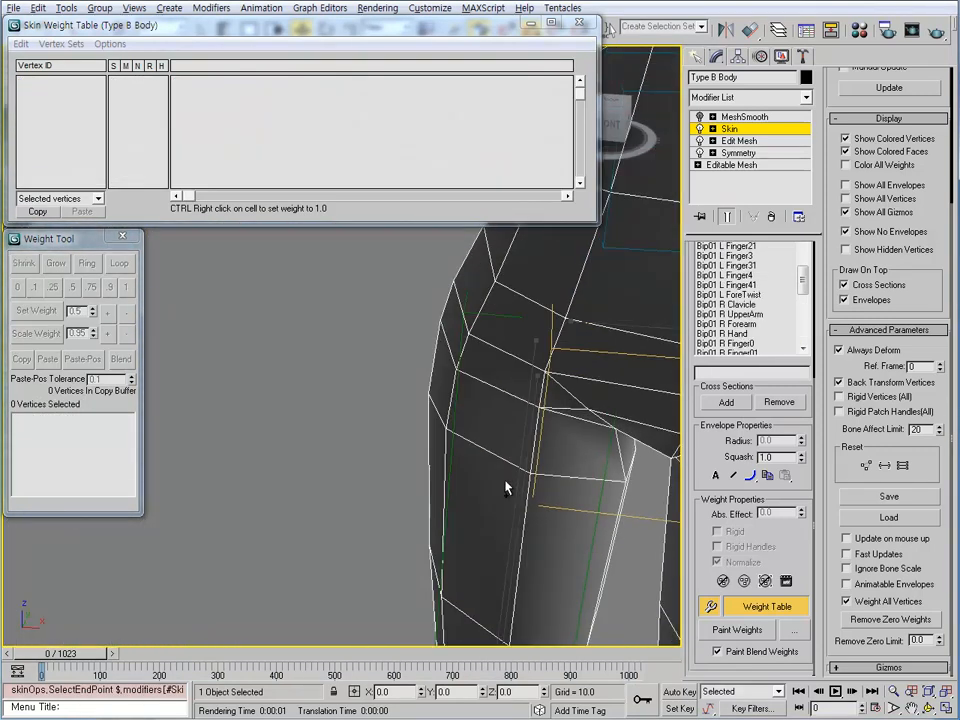
scroll(500, 500, down, 5)
middle_drag(401, 490, 475, 492)
click(389, 449)
scroll(528, 450, down, 5)
middle_drag(538, 409, 508, 383)
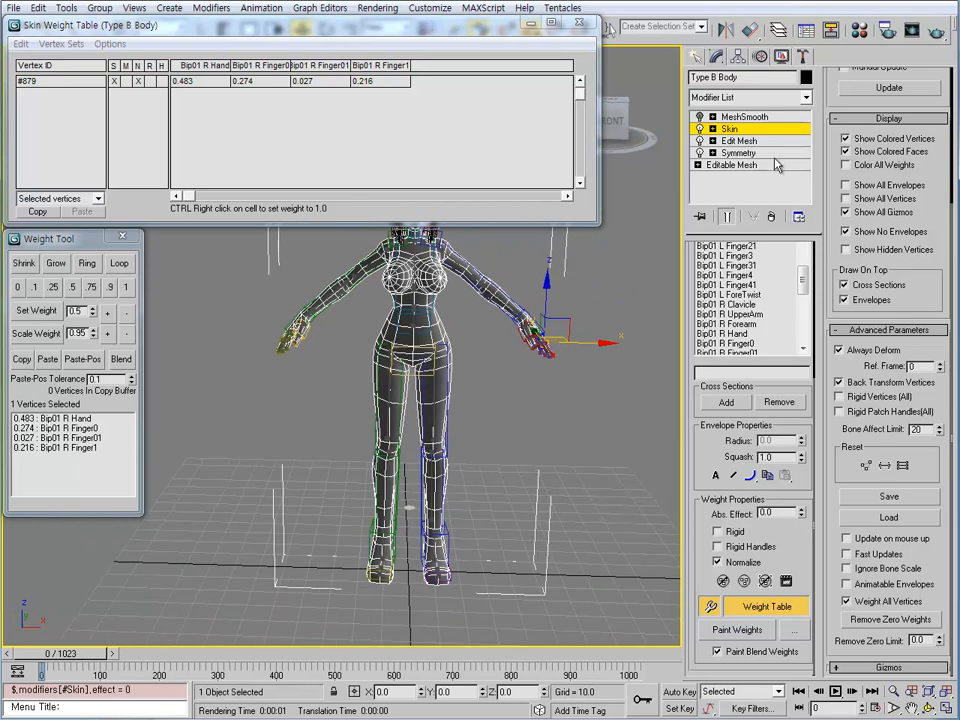
Mirror the Skin weights across the X plane by pasting the green vertices to the blue side.
click(835, 119)
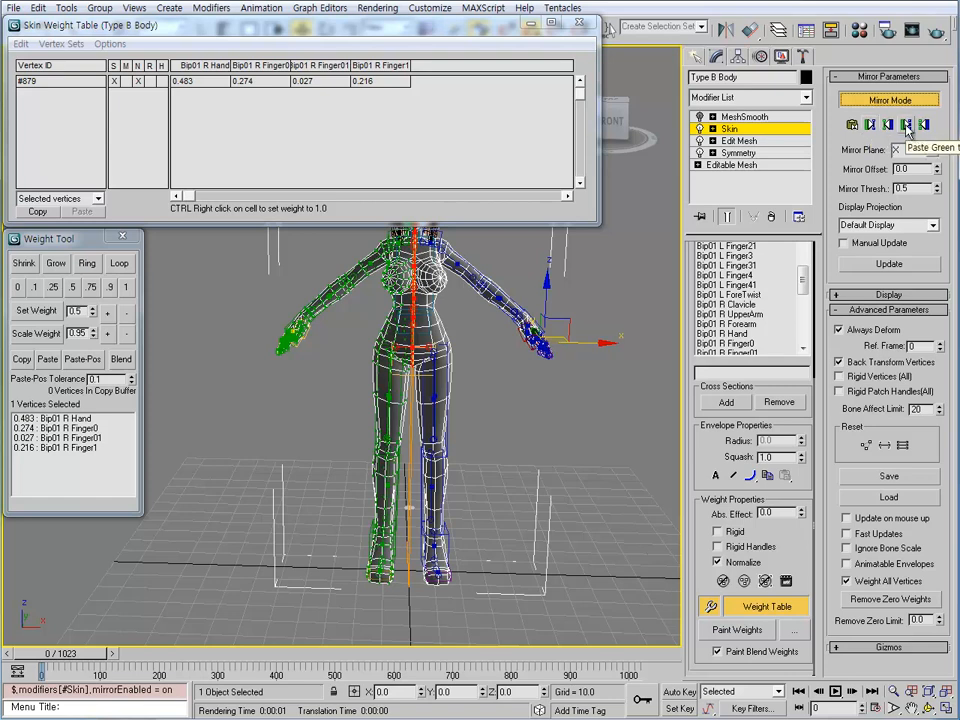
click(907, 126)
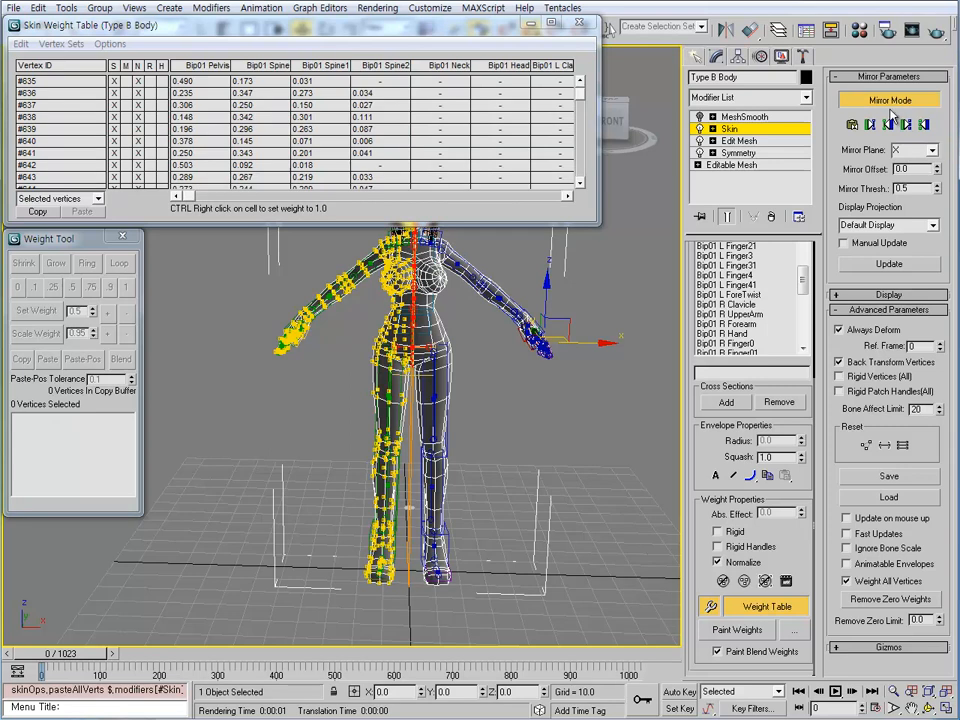
click(889, 100)
Scrub the animation to frames 310 and 322 and examine how both knees deform with the mirrored weights.
scroll(433, 487, up, 6)
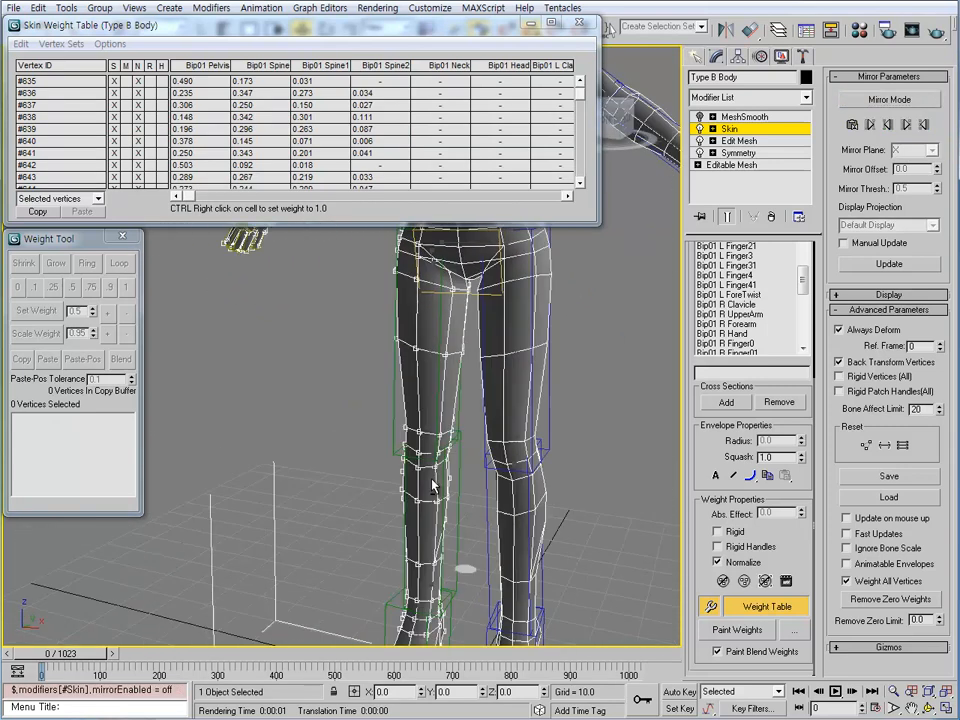
alt+middle_drag(433, 487, 227, 660)
drag(98, 663, 268, 687)
middle_drag(446, 490, 402, 476)
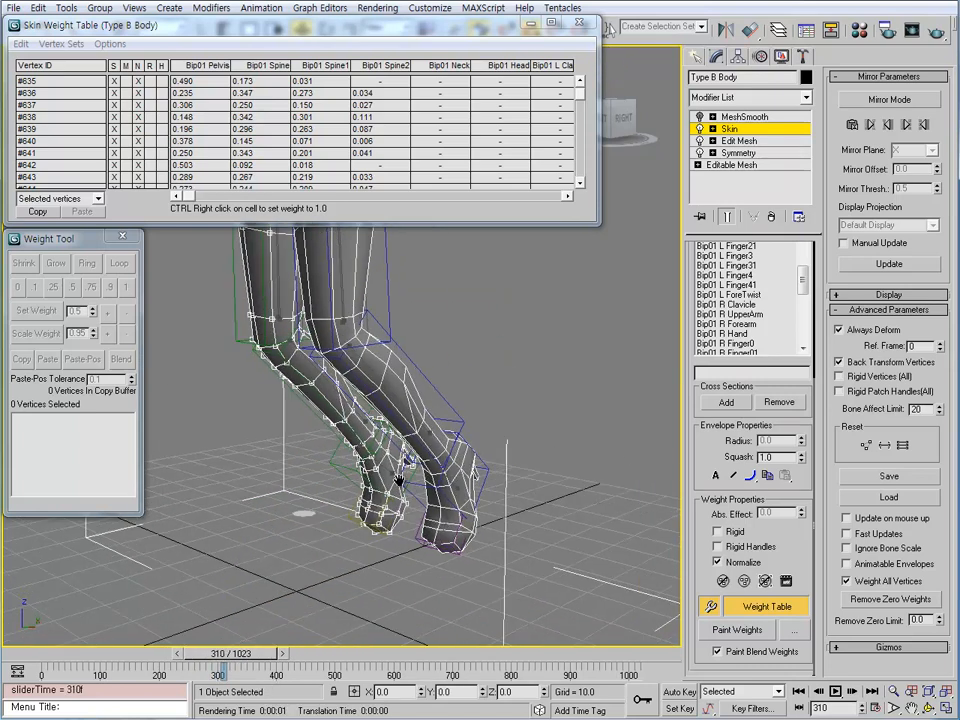
mouse_move(252, 660)
mouse_down()
mouse_move(272, 672)
mouse_move(340, 676)
mouse_move(258, 671)
mouse_up()
middle_drag(358, 342, 336, 510)
middle_drag(403, 551, 259, 502)
scroll(402, 516, up, 1)
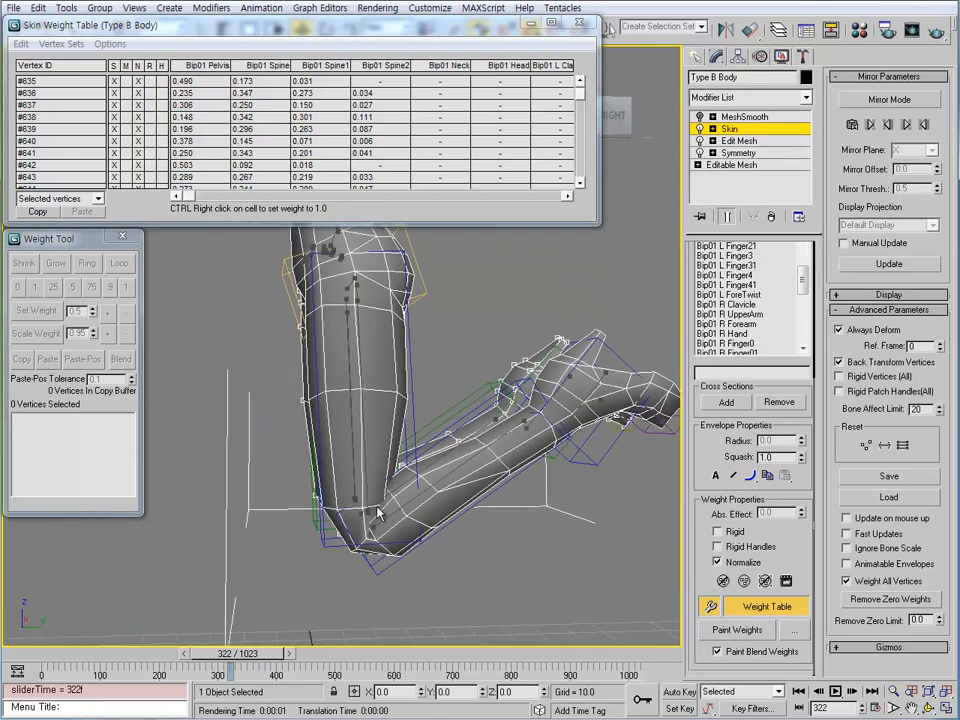
alt+middle_drag(347, 515, 930, 608)
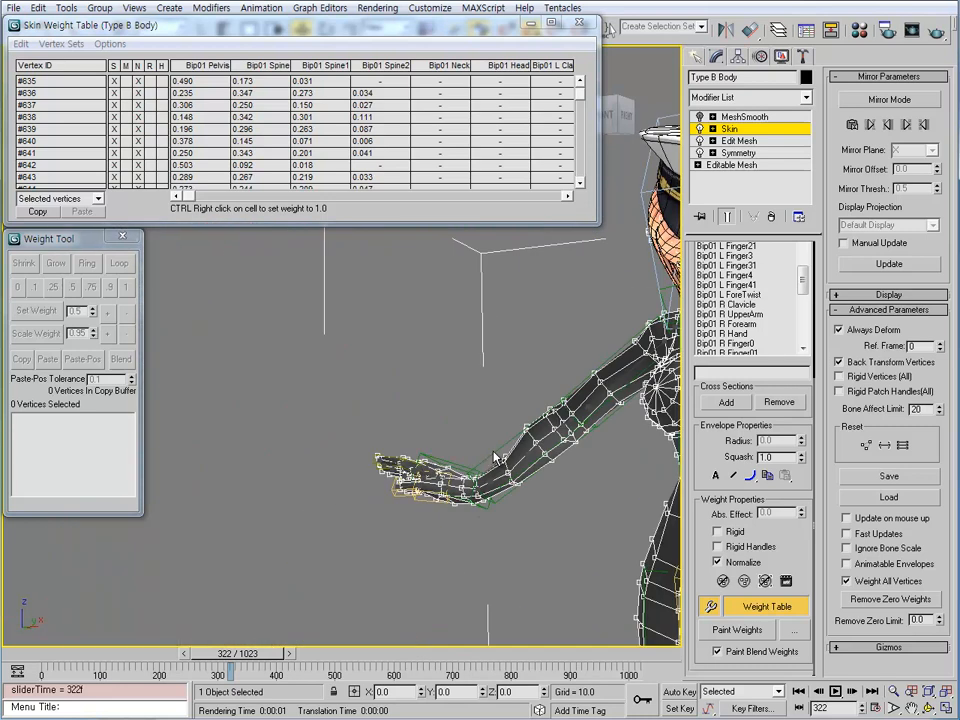
Select the Bip01 R Finger11 bone, go to frame 176 and reposition the Skin Weight Table to uncover the main toolbar.
click(404, 466)
alt+middle_drag(394, 482, 545, 516)
drag(215, 653, 172, 673)
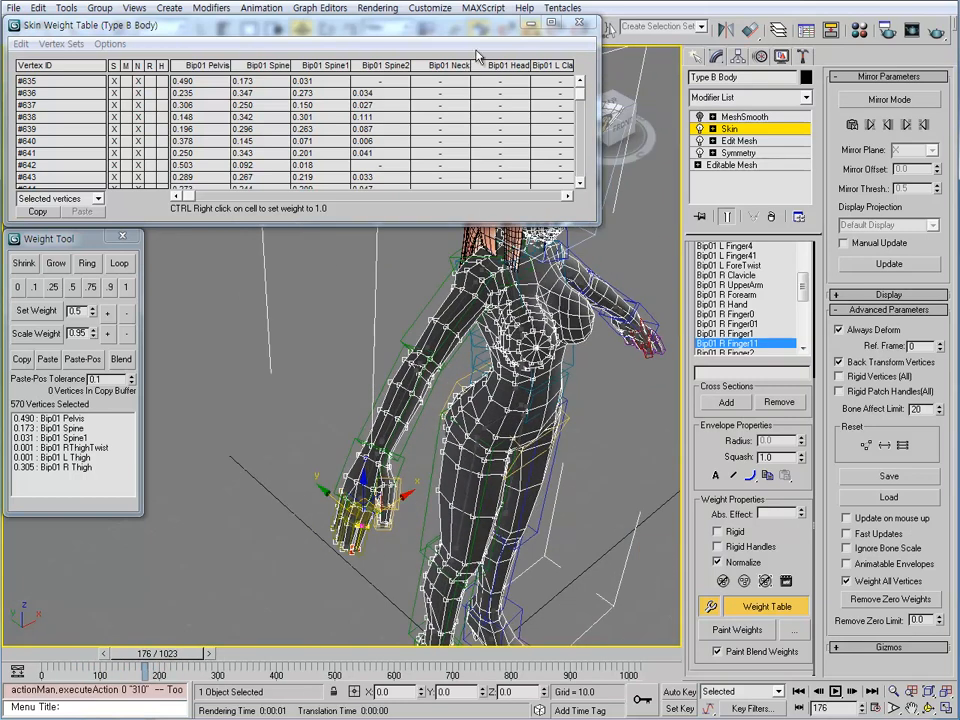
drag(360, 25, 362, 52)
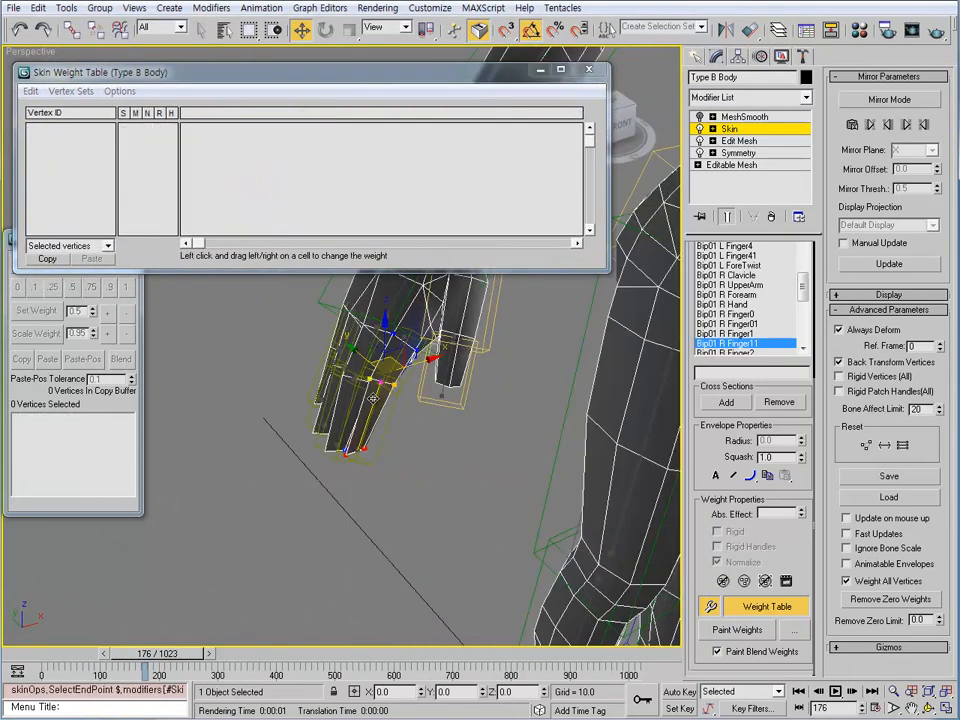
scroll(372, 398, up, 4)
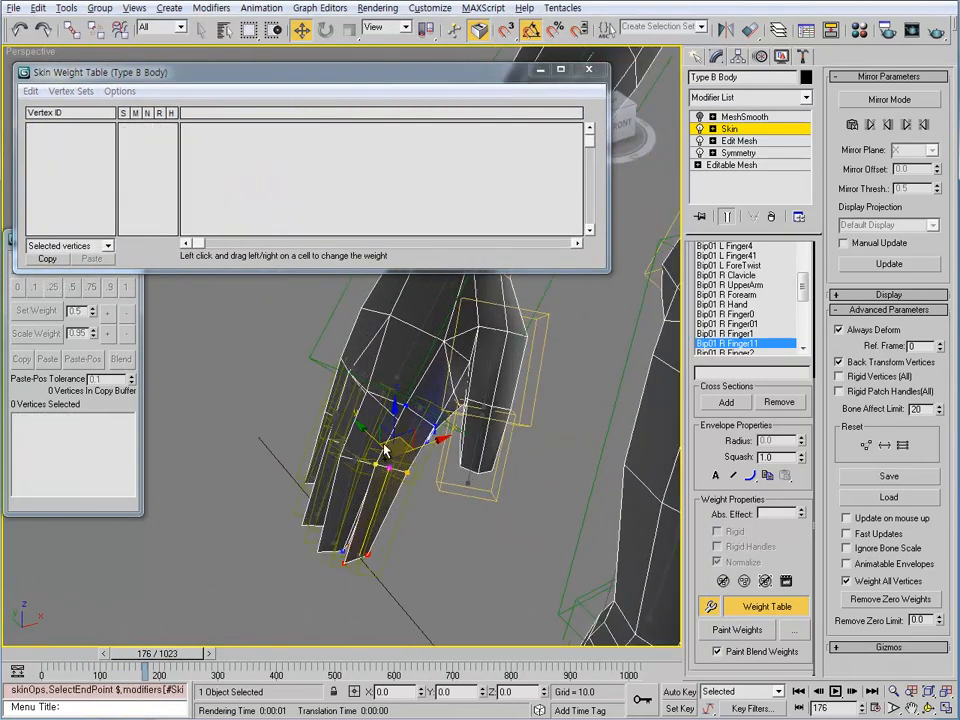
Select vertex #845 on the right hand and inspect its bone weights and the transform center options.
click(364, 311)
alt+middle_drag(375, 381, 402, 347)
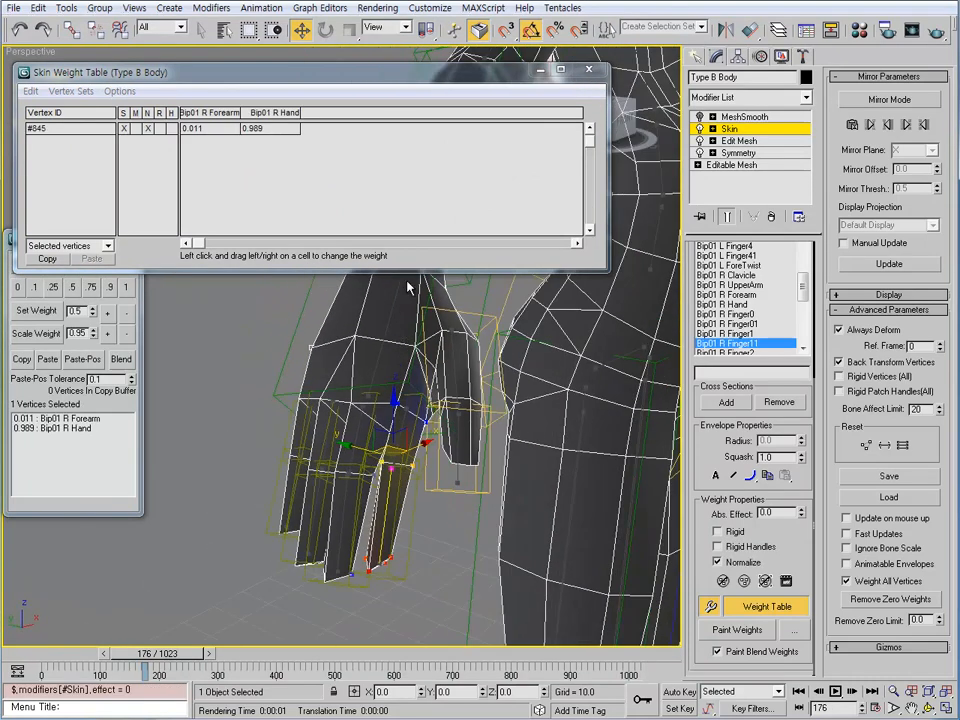
click(406, 28)
click(425, 33)
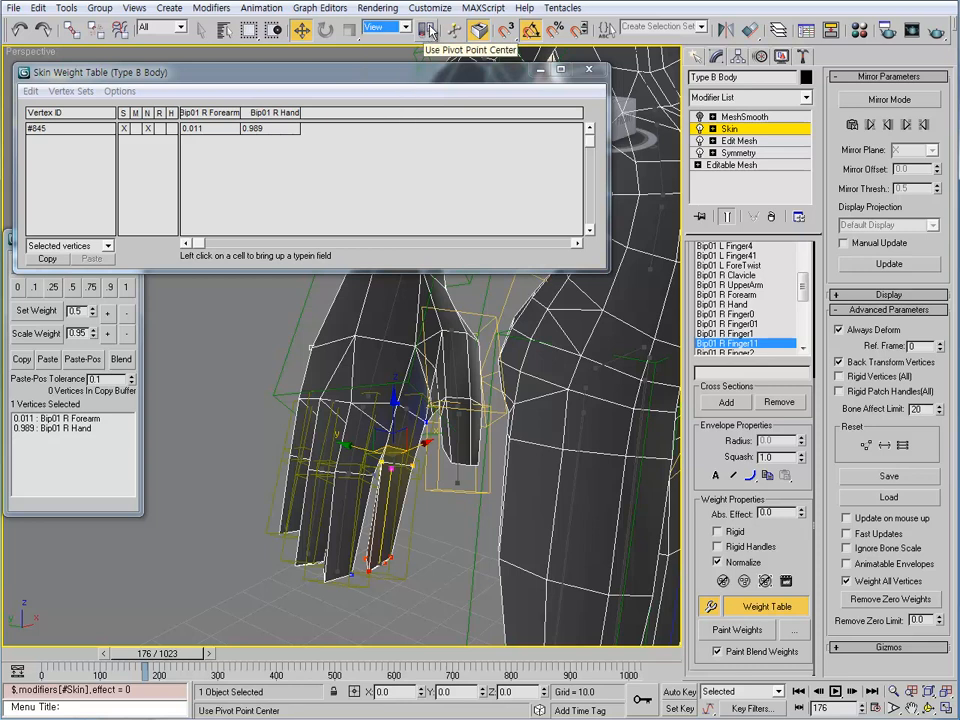
alt+middle_drag(388, 308, 364, 369)
scroll(374, 393, up, 4)
middle_drag(345, 300, 385, 330)
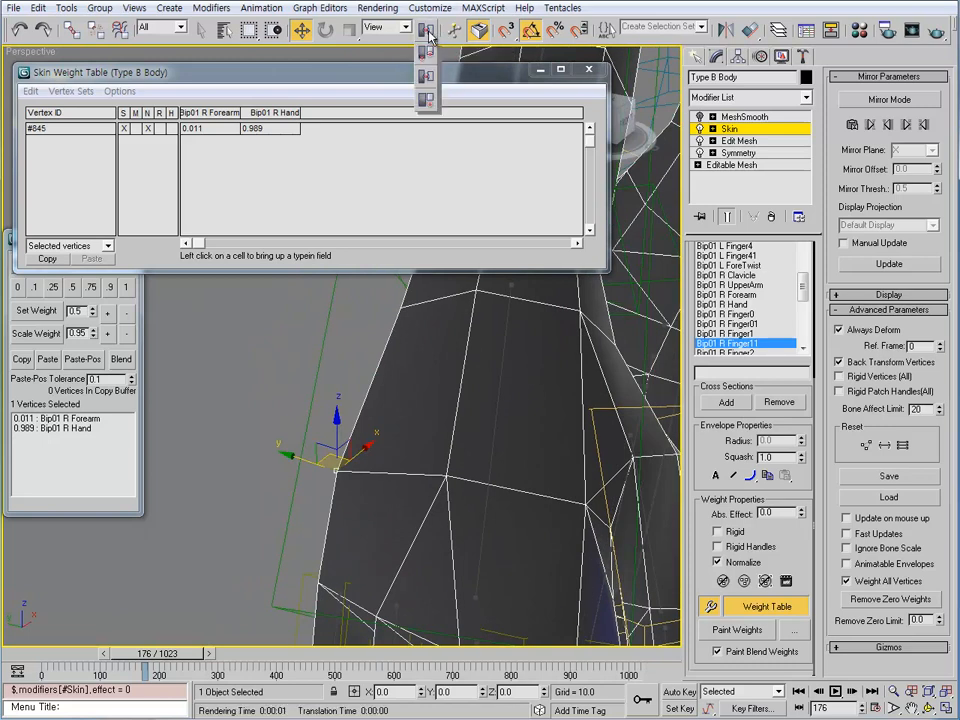
alt+middle_drag(390, 483, 361, 250)
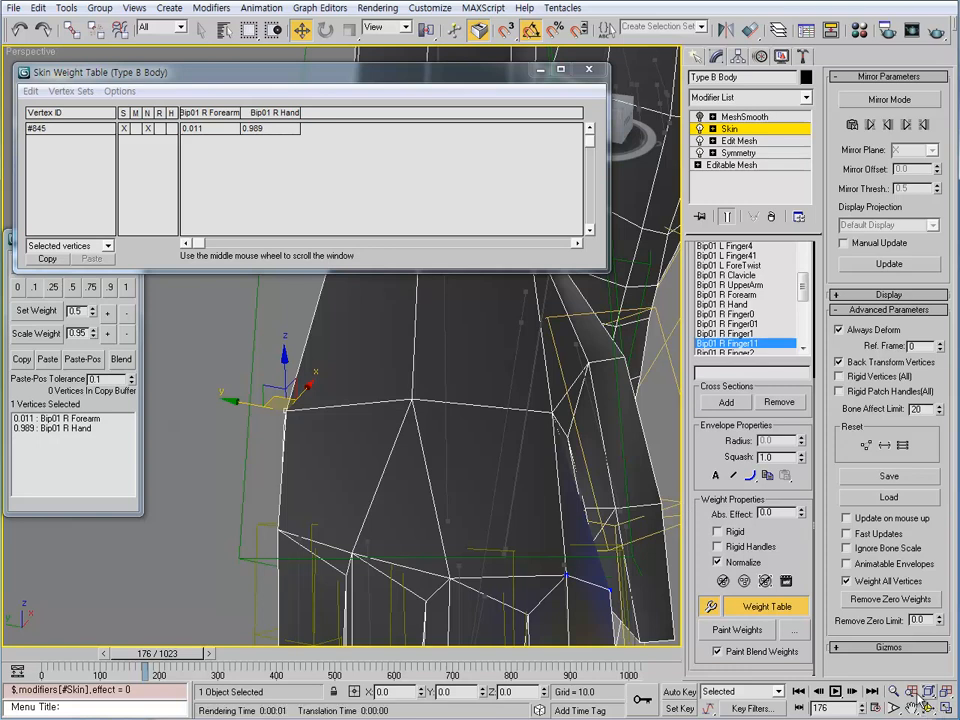
Select the neighbouring hand vertex #846 and inspect its bone weights.
alt+middle_drag(310, 449, 377, 332)
drag(377, 328, 415, 359)
middle_drag(415, 359, 328, 525)
middle_drag(328, 525, 357, 391)
scroll(356, 390, down, 5)
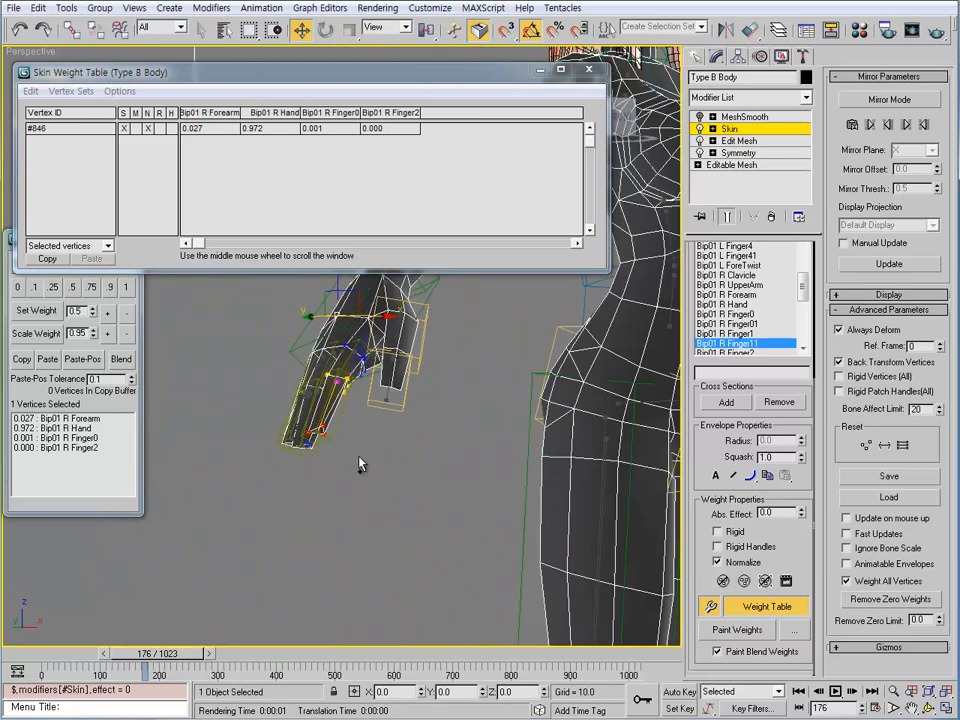
alt+middle_drag(268, 341, 372, 411)
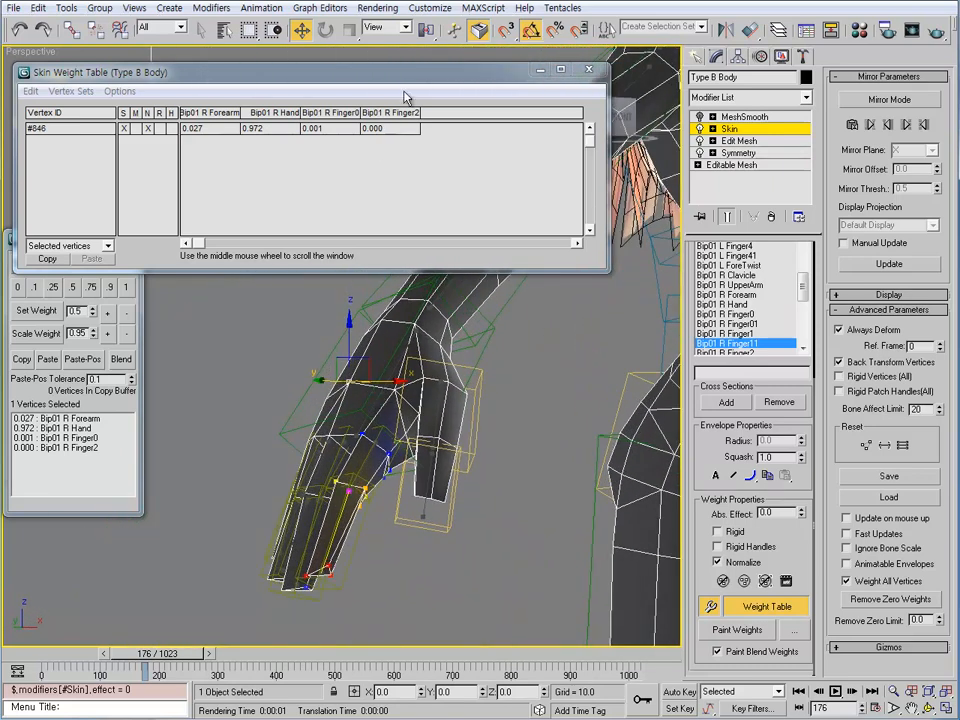
Weight the ten vertices around the right index finger's outer segment 1.0 to Bip01 R Finger11 and remove zero weights.
drag(308, 72, 308, 36)
alt+middle_drag(292, 332, 300, 407)
click(345, 502)
alt+middle_drag(355, 520, 262, 530)
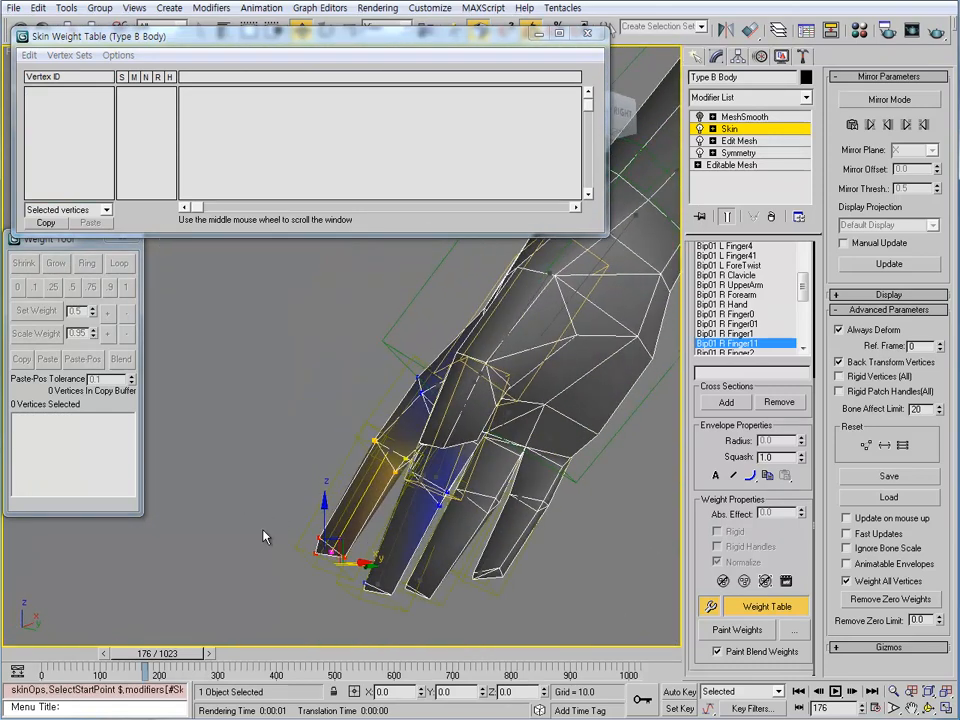
drag(343, 569, 345, 566)
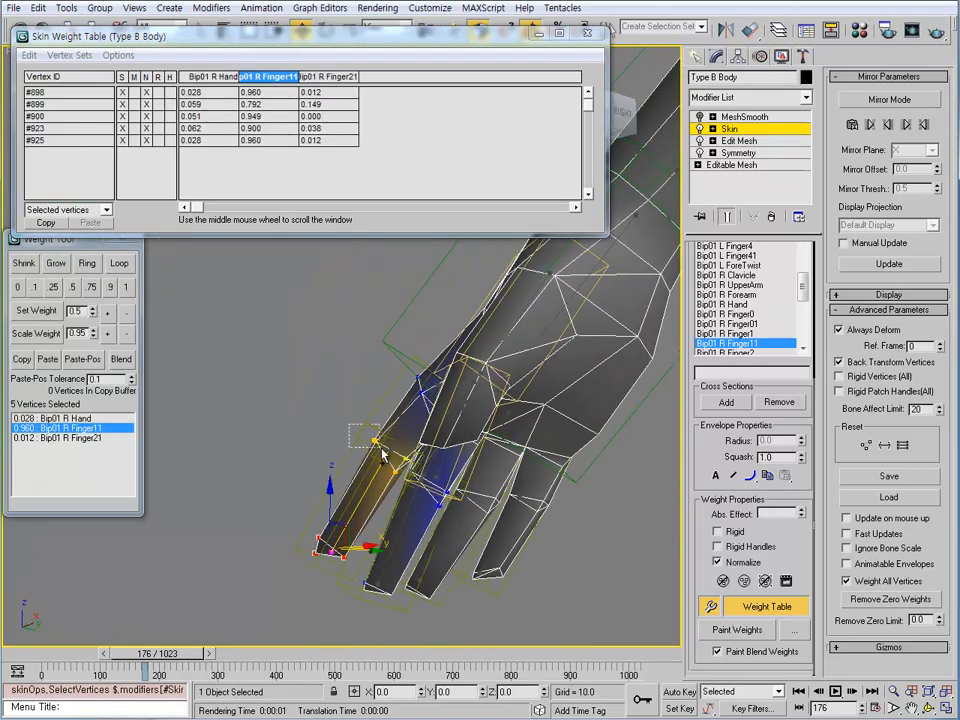
ctrl+drag(381, 455, 382, 456)
mouse_move(382, 456)
alt+middle_down()
mouse_move(370, 408)
mouse_move(445, 434)
mouse_move(477, 553)
mouse_move(395, 452)
alt+middle_up()
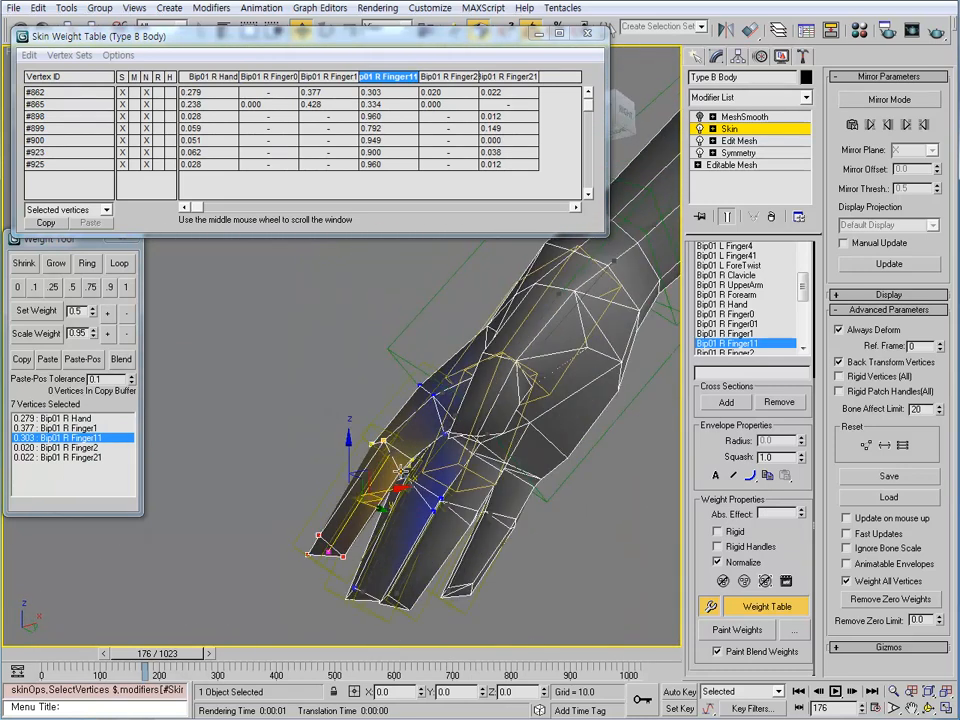
ctrl+click(401, 470)
ctrl+click(412, 462)
mouse_move(444, 493)
alt+middle_down()
mouse_move(391, 455)
mouse_move(455, 475)
alt+middle_up()
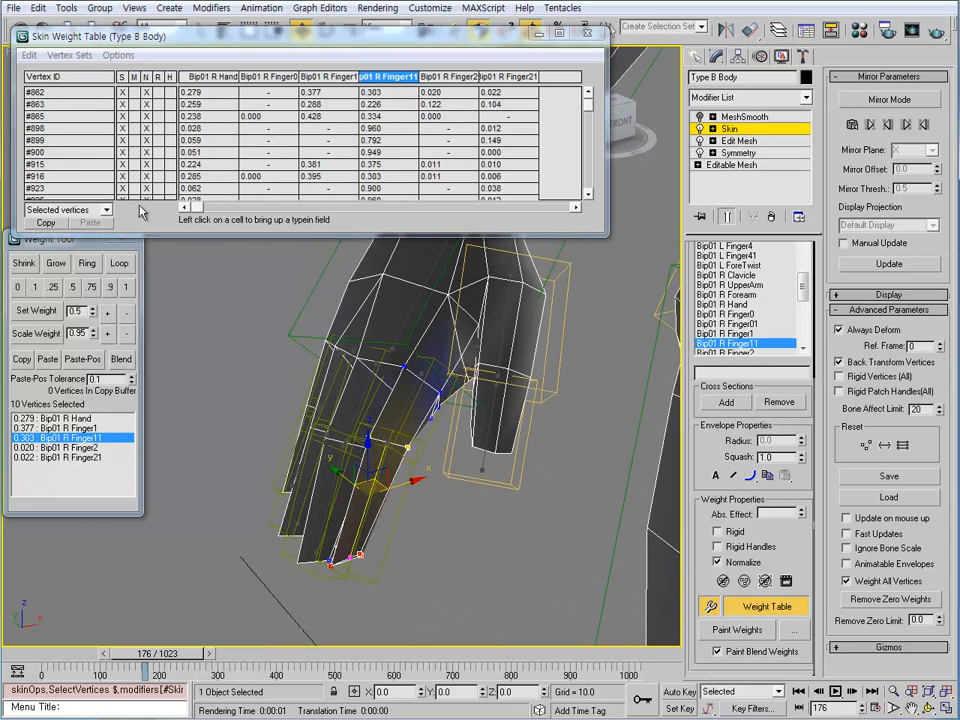
click(126, 287)
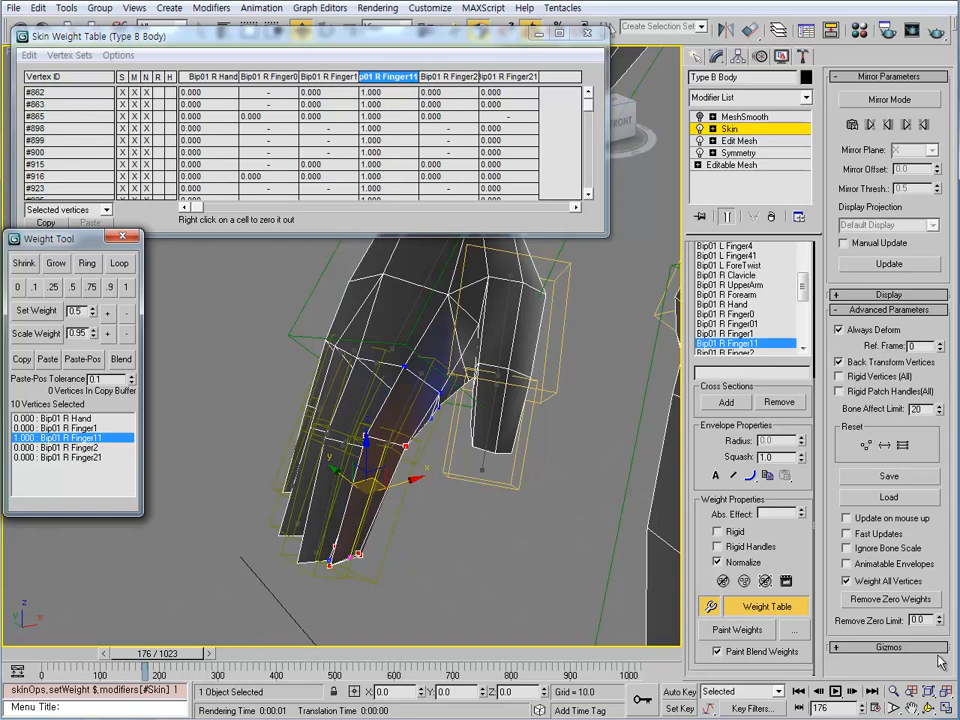
click(895, 600)
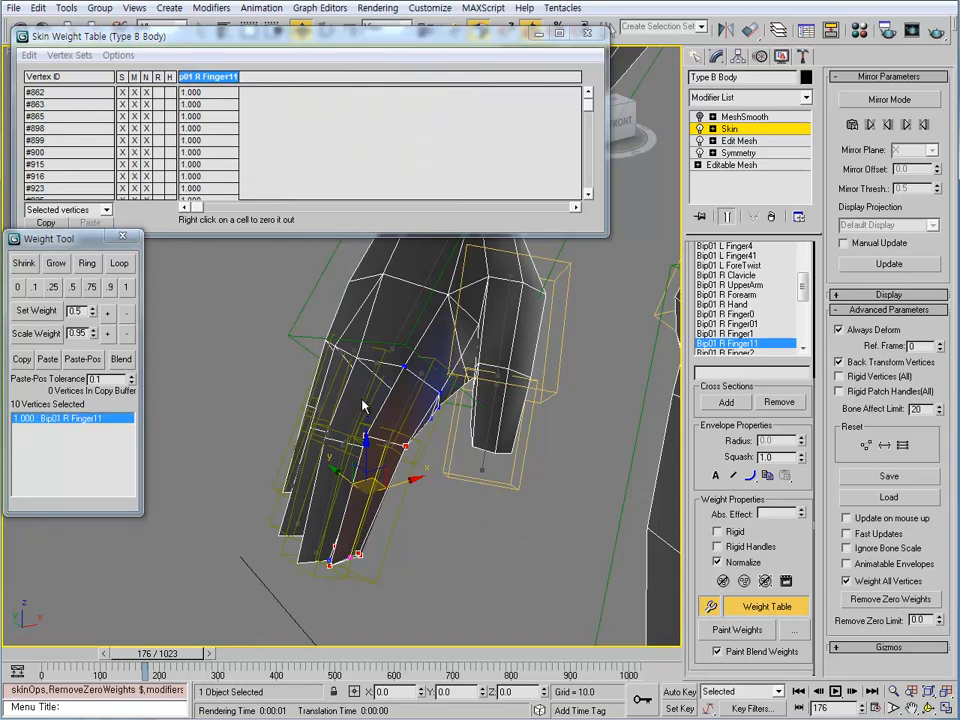
Weight vertex #916 at the index finger's middle joint 1.0 to Bip01 R Finger1 and remove zero weights.
alt+middle_drag(363, 405, 382, 440)
click(402, 460)
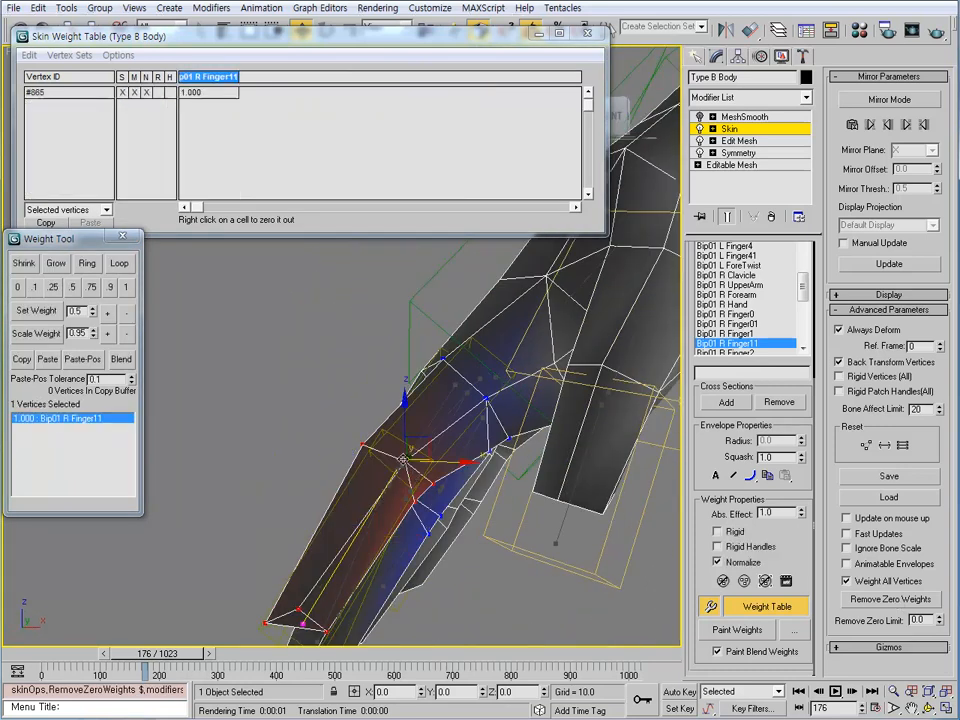
alt+middle_drag(458, 522, 251, 315)
click(430, 388)
click(422, 492)
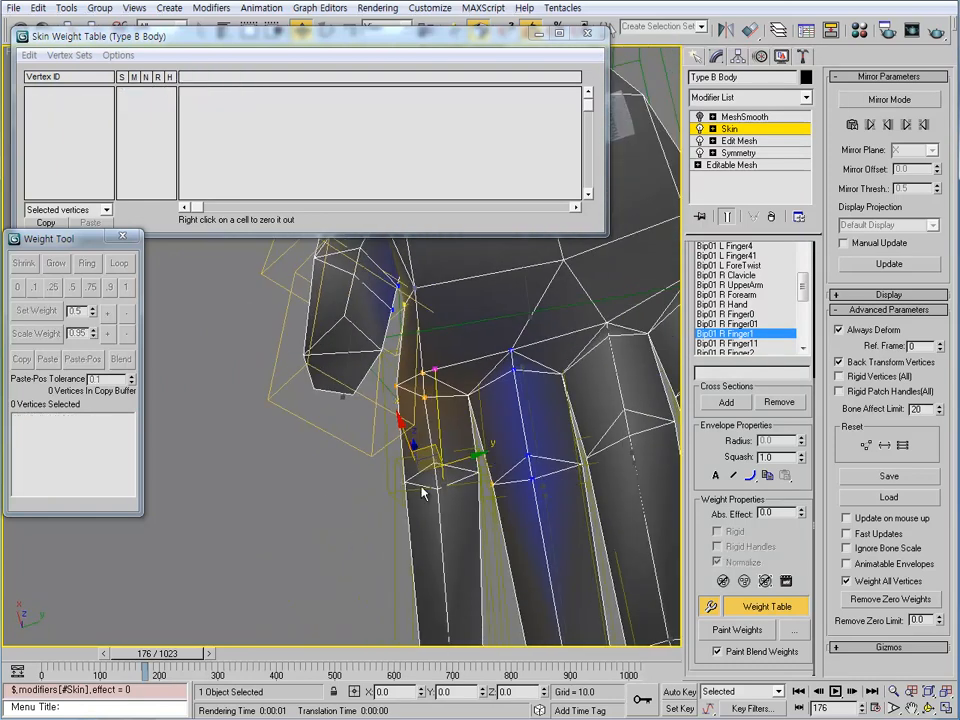
click(433, 464)
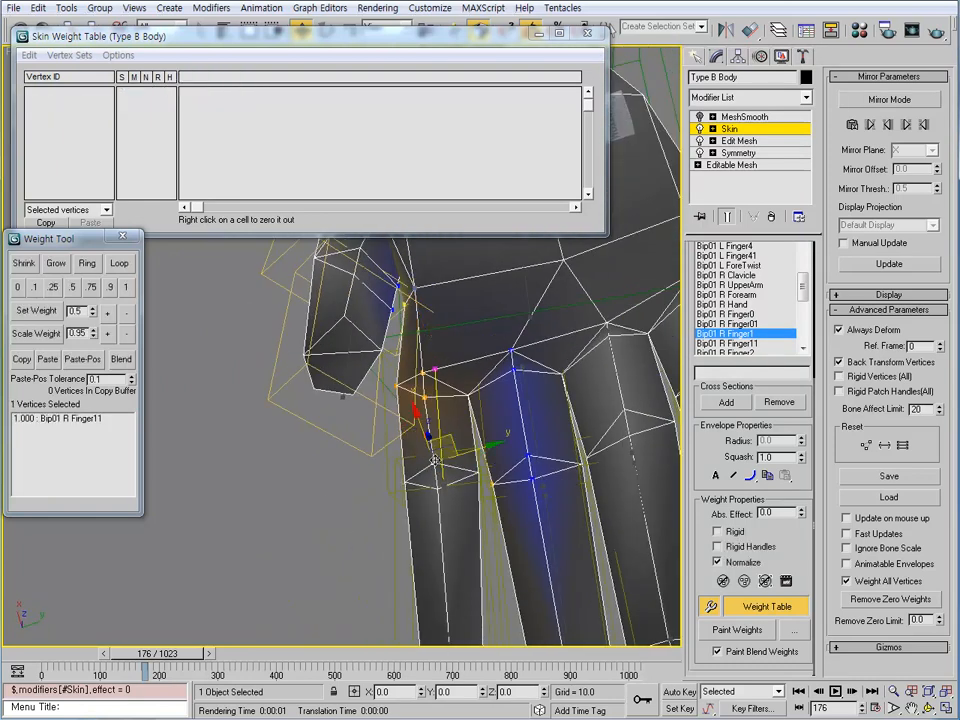
click(73, 287)
alt+middle_drag(262, 470, 138, 311)
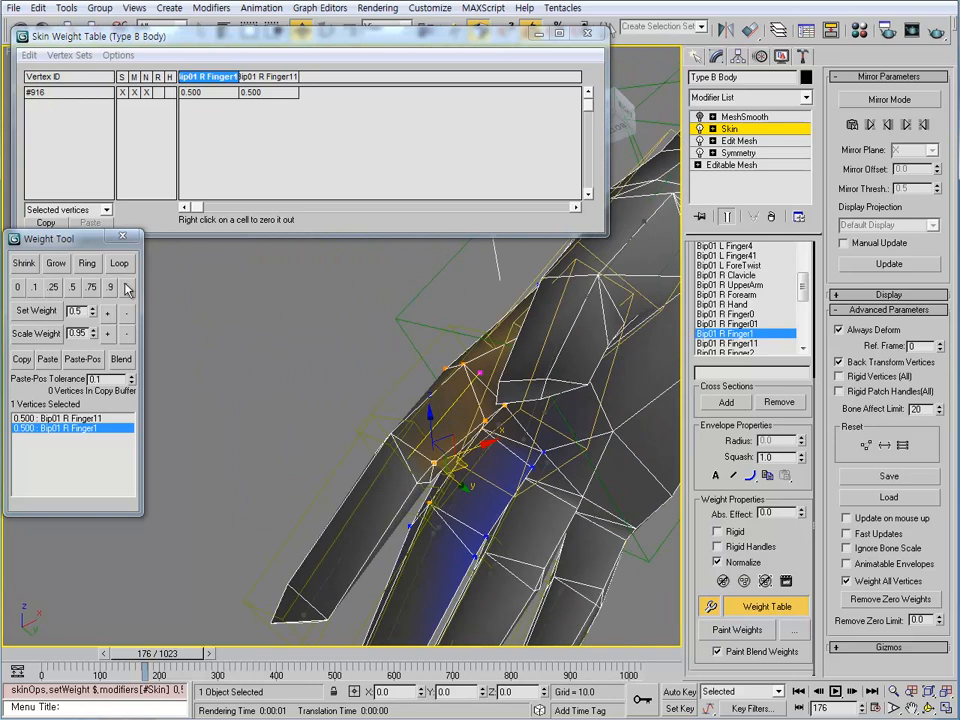
click(126, 287)
click(890, 599)
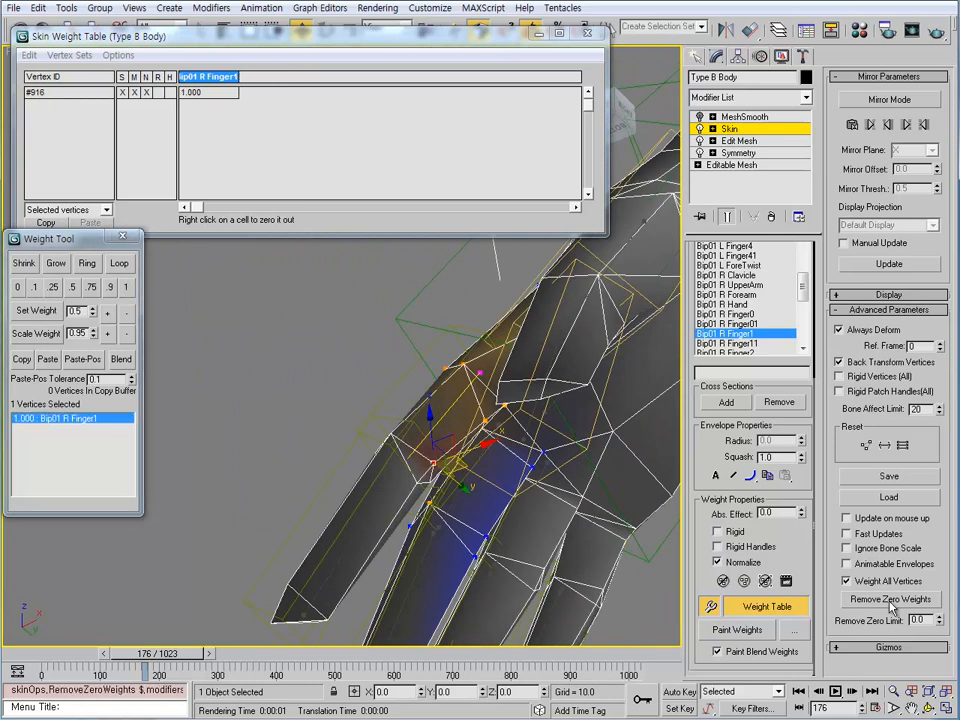
Set the weight of index finger joint vertices #863 and #865 to 0.5 for Bip01 R Finger1.
alt+middle_drag(516, 429, 539, 434)
click(349, 340)
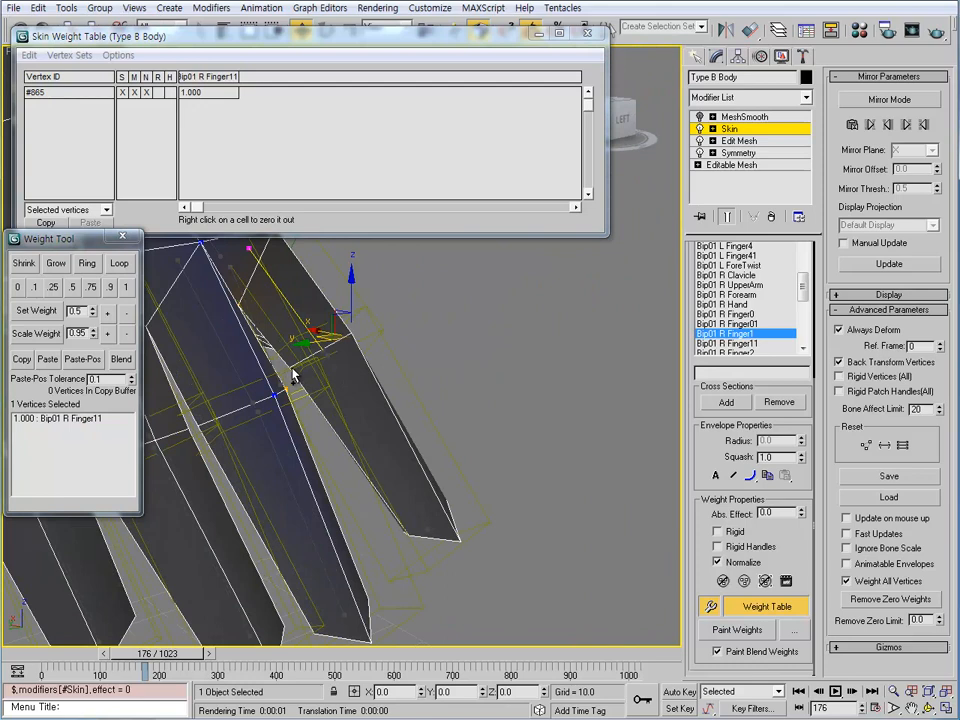
alt+middle_drag(325, 395, 222, 418)
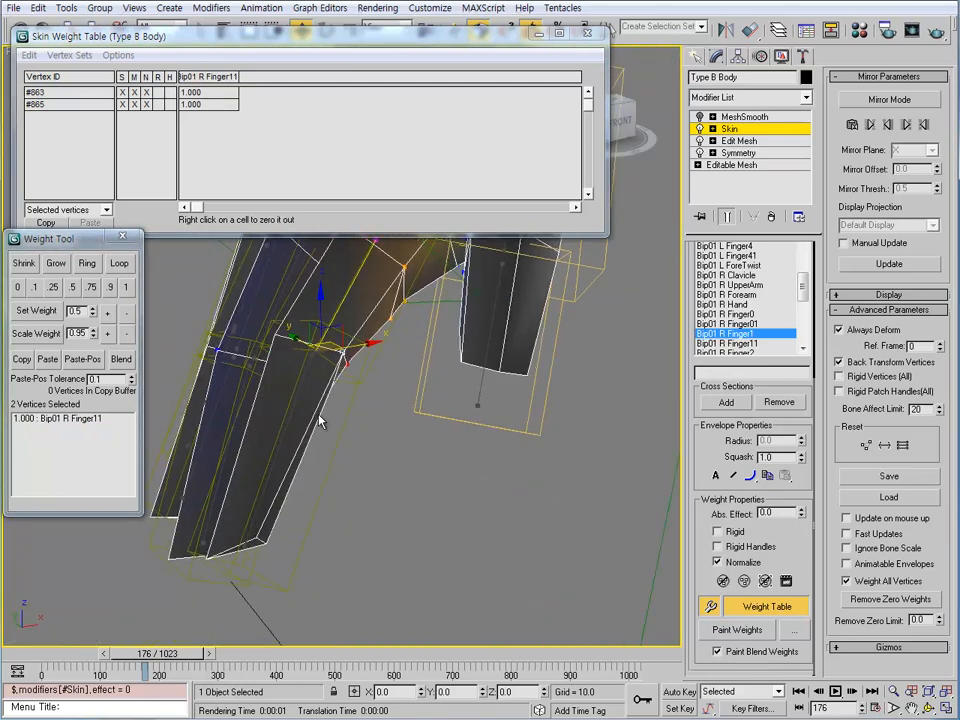
alt+middle_drag(319, 420, 185, 374)
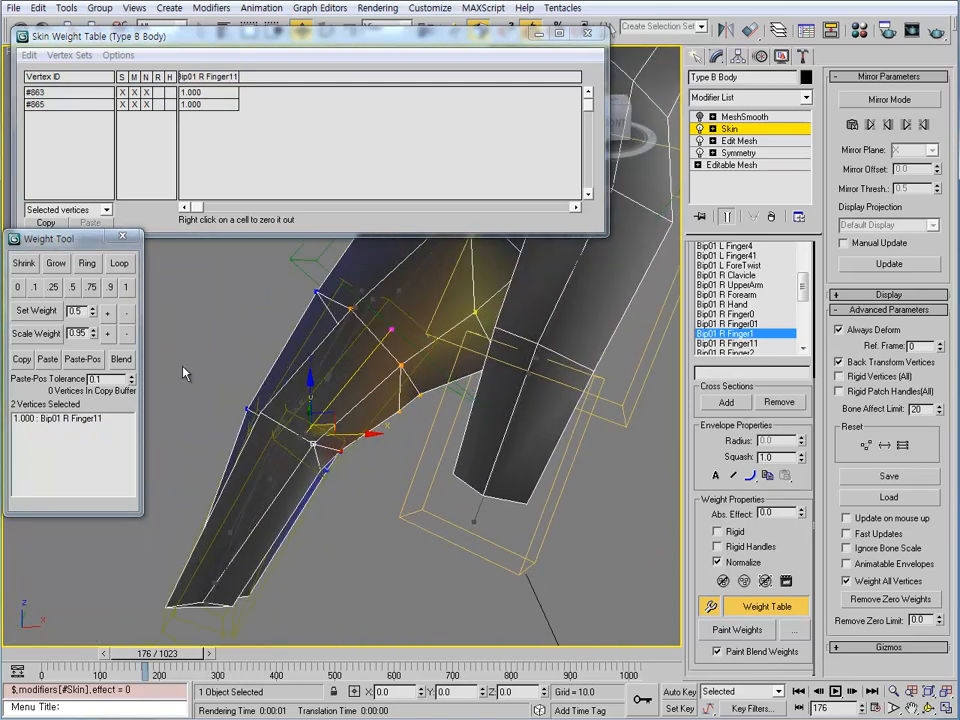
click(73, 288)
alt+middle_drag(220, 318, 340, 402)
alt+middle_drag(278, 484, 305, 396)
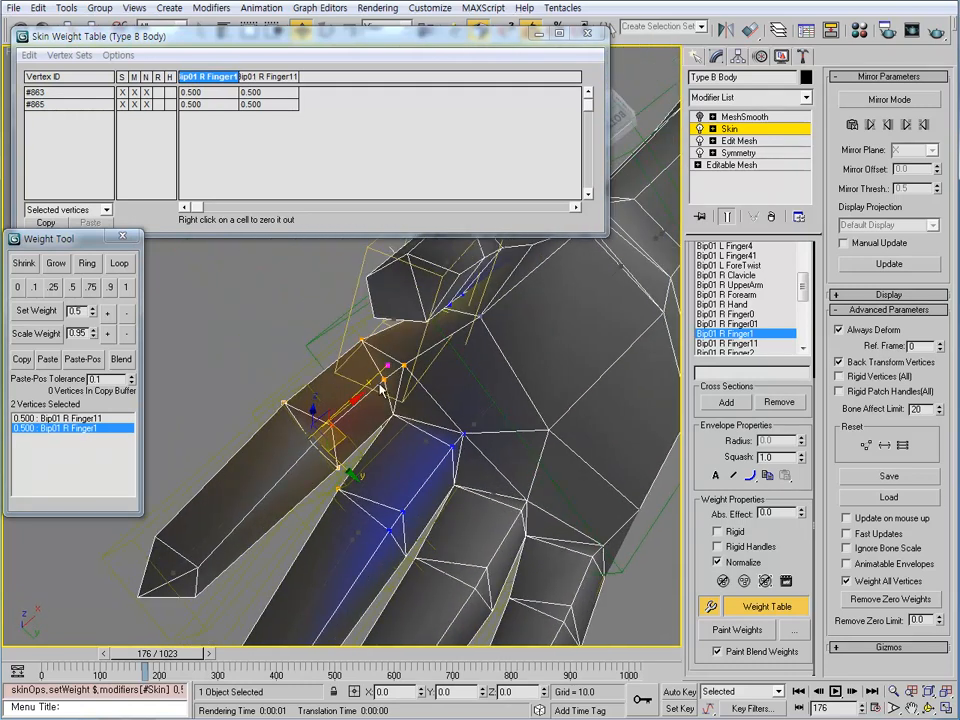
Weight vertex #911 near the base of the index finger 1.0 to Bip01 R Finger1 and remove zero weights.
click(288, 292)
alt+middle_drag(288, 292, 180, 326)
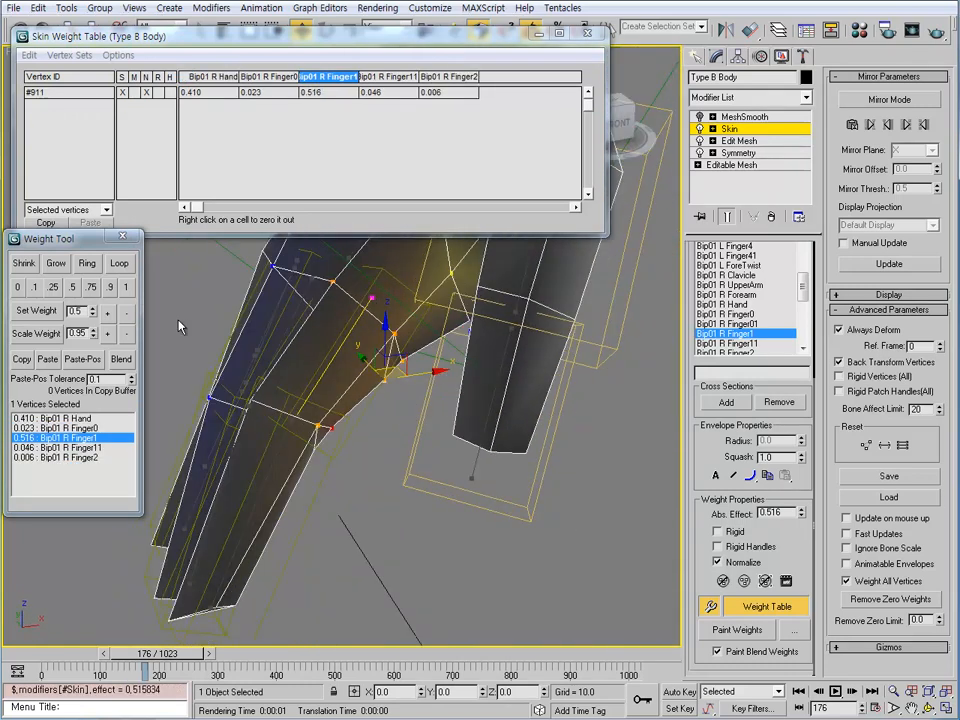
click(125, 287)
alt+middle_drag(250, 330, 833, 648)
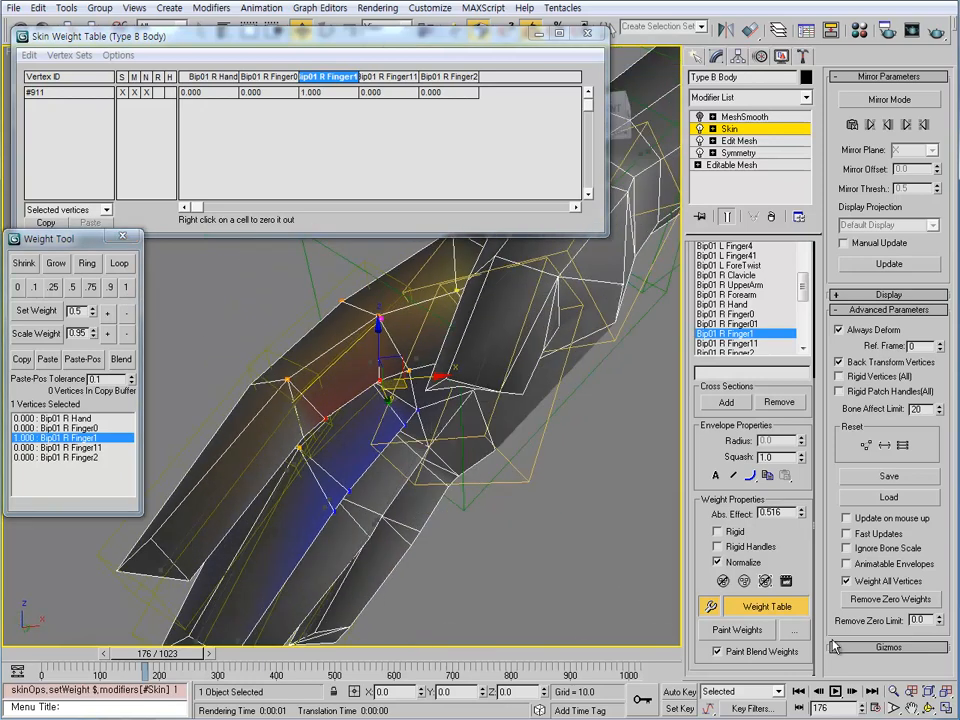
click(890, 600)
Weight vertex #859 between the index finger and the palm 1.0 to Bip01 R Hand.
alt+middle_drag(446, 392, 441, 476)
click(440, 472)
alt+middle_drag(330, 356, 440, 393)
click(212, 76)
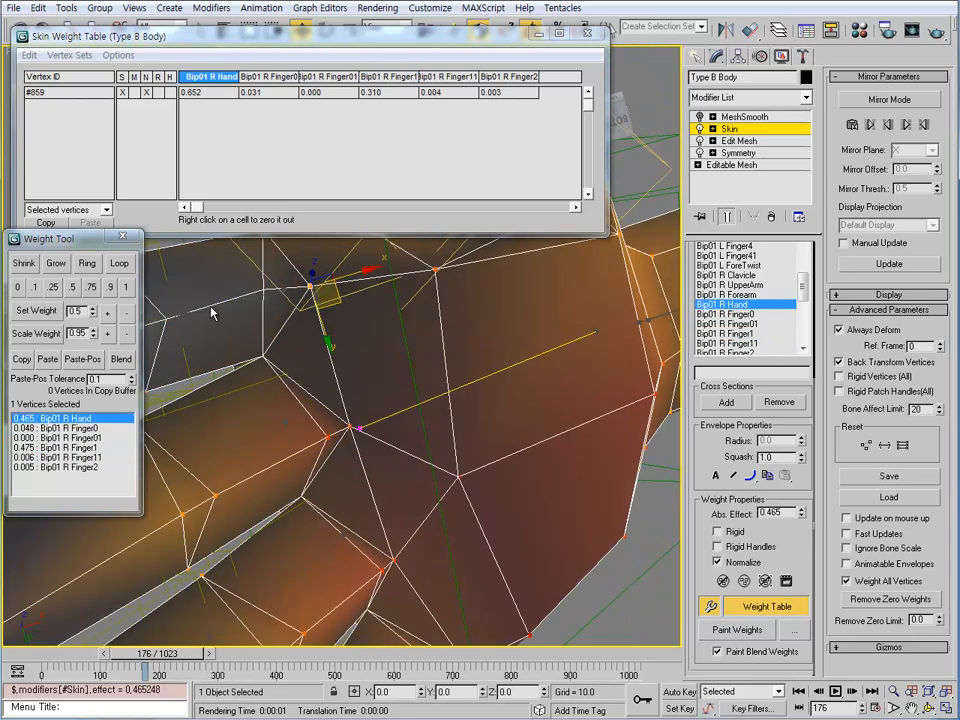
click(126, 287)
Scrub the animation to frame 194 and examine how the index finger and its base deform.
alt+middle_drag(381, 446, 418, 480)
alt+middle_drag(305, 468, 348, 502)
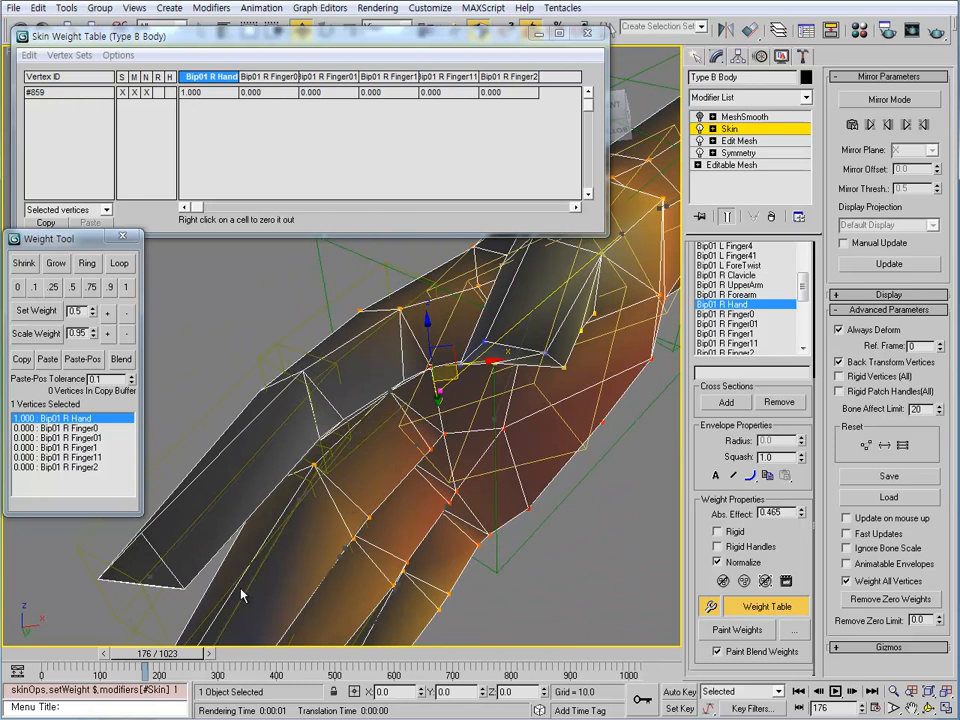
drag(186, 656, 195, 667)
alt+middle_drag(225, 310, 336, 354)
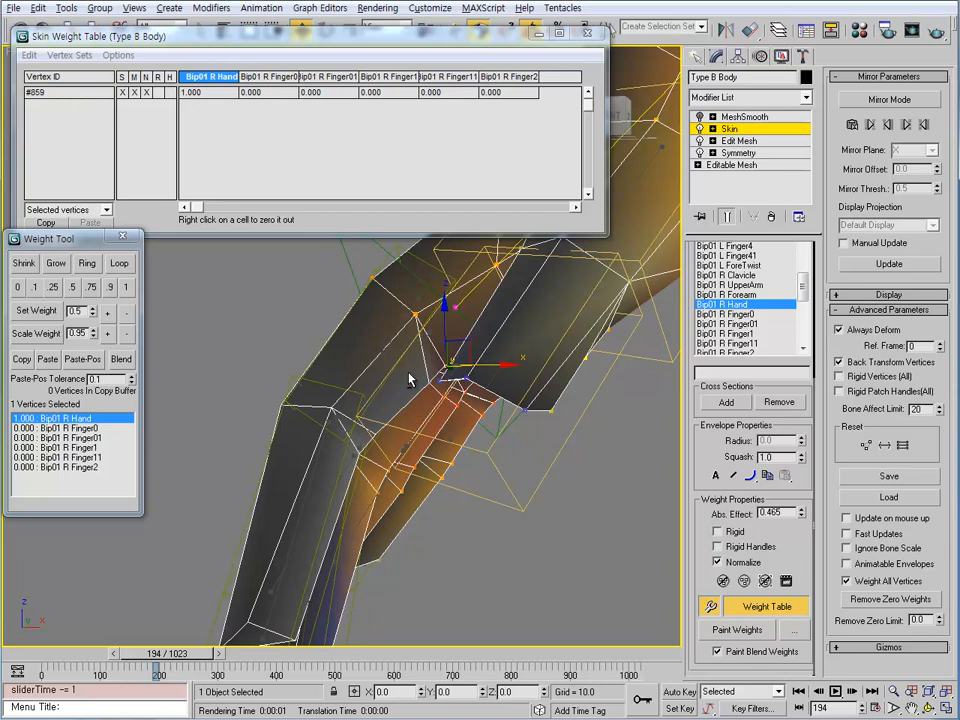
Weight vertex #859 between the index finger and palm 0.3 to Bip01 R Finger1 and remove its zero weights.
alt+middle_drag(409, 379, 460, 411)
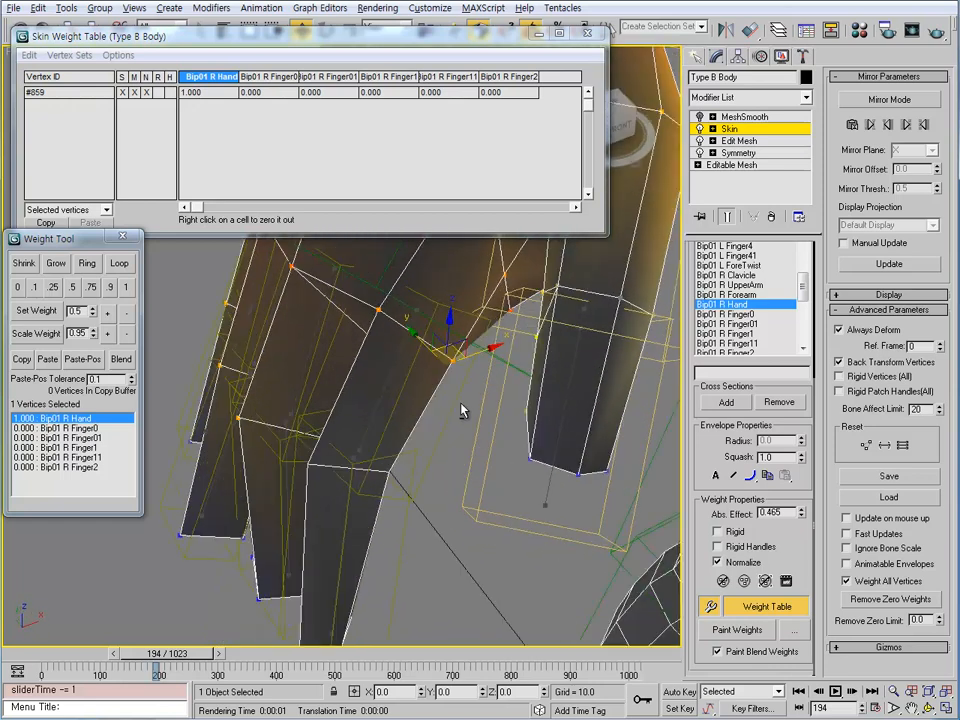
click(389, 372)
alt+middle_drag(389, 372, 481, 500)
click(35, 287)
key(period)
key(period)
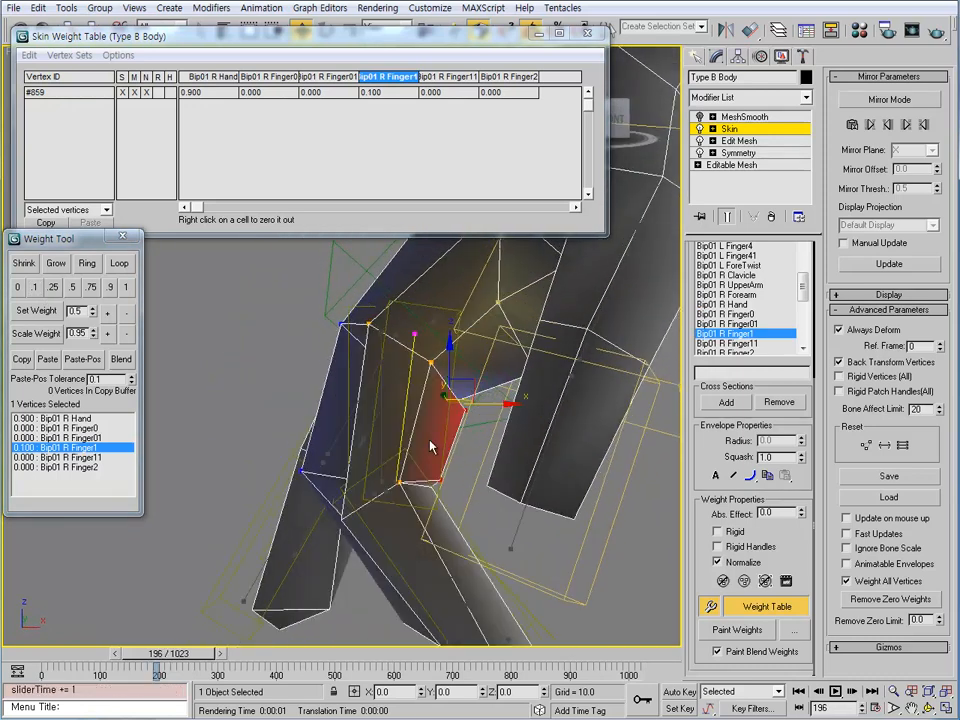
alt+middle_drag(410, 455, 390, 482)
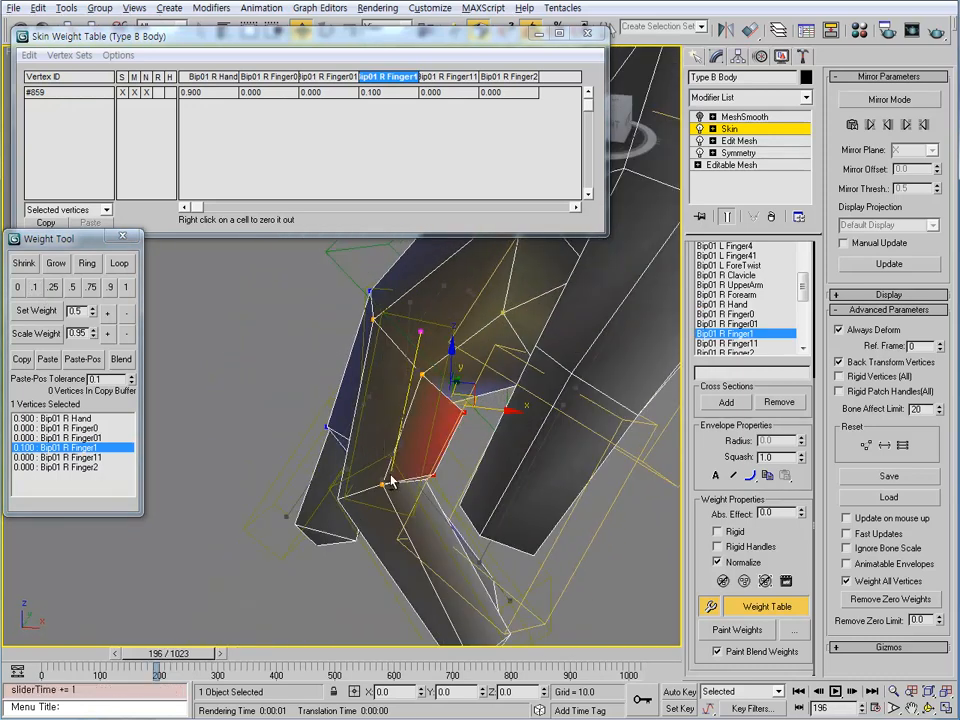
click(889, 599)
drag(255, 93, 267, 96)
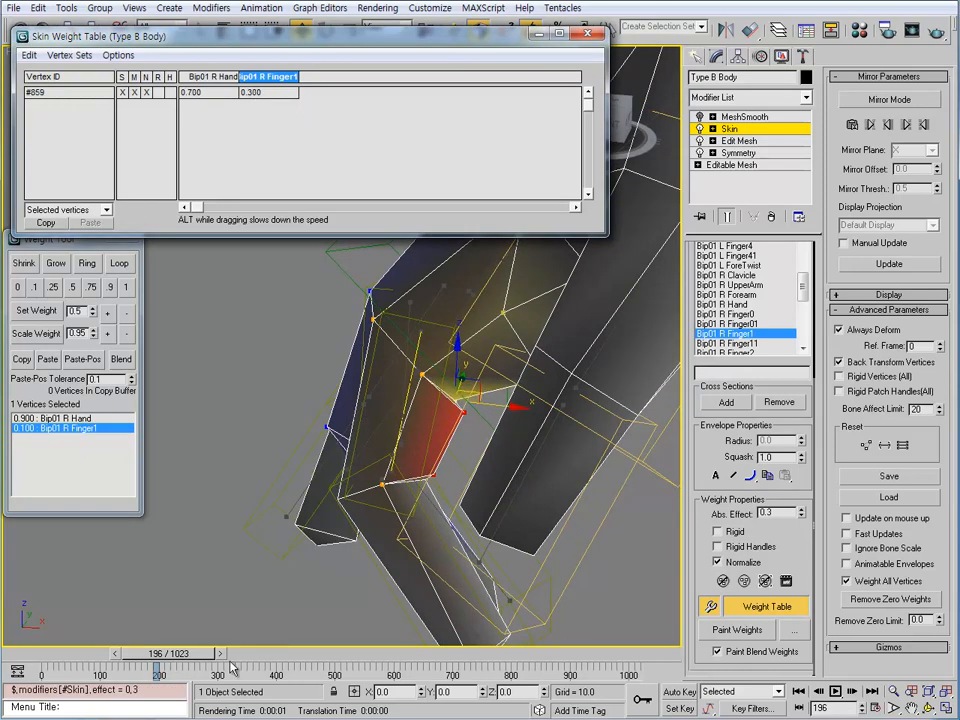
Try weighting vertex #916 on the underside of the index finger's middle joint 0.5 to Bip01 R Finger11.
mouse_move(224, 656)
mouse_down()
mouse_move(193, 658)
mouse_move(208, 665)
mouse_up()
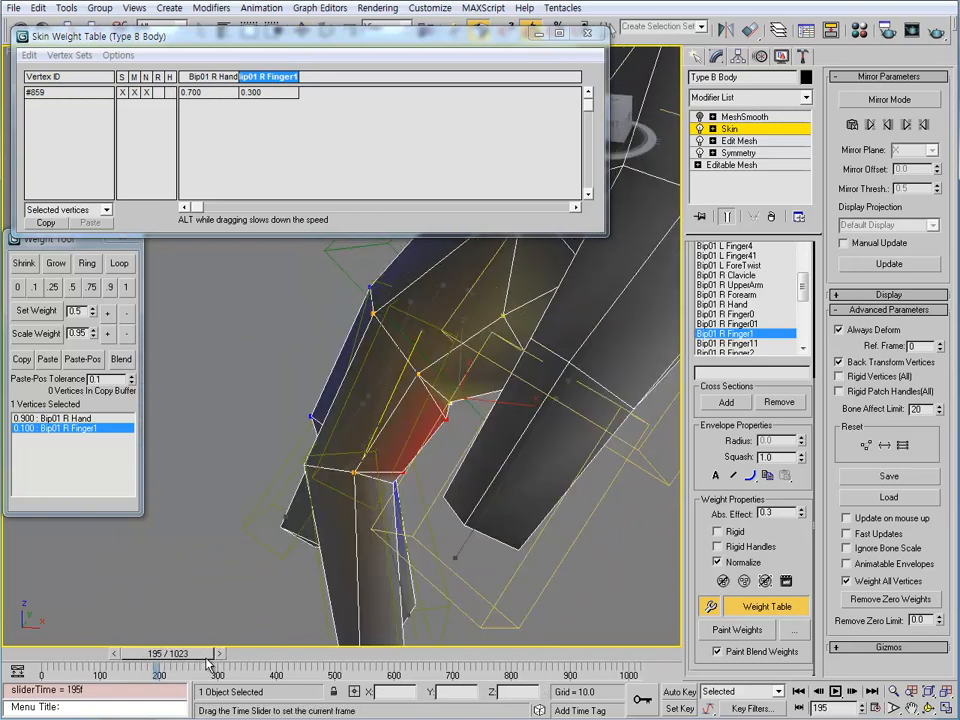
mouse_move(300, 470)
alt+middle_down()
mouse_move(310, 400)
mouse_move(305, 462)
alt+middle_up()
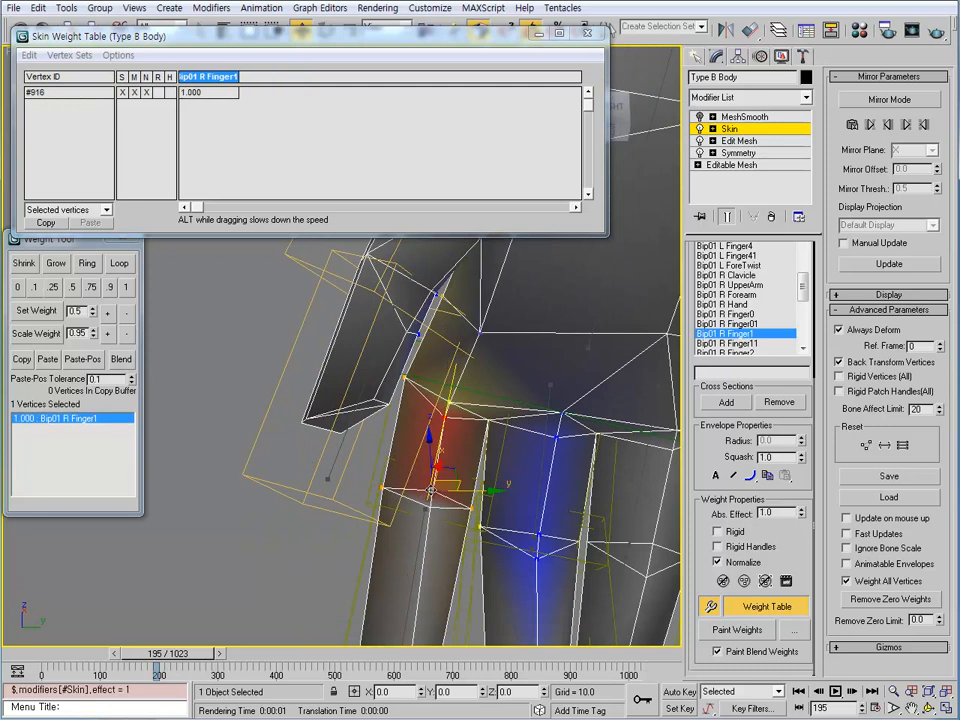
alt+middle_drag(330, 380, 578, 585)
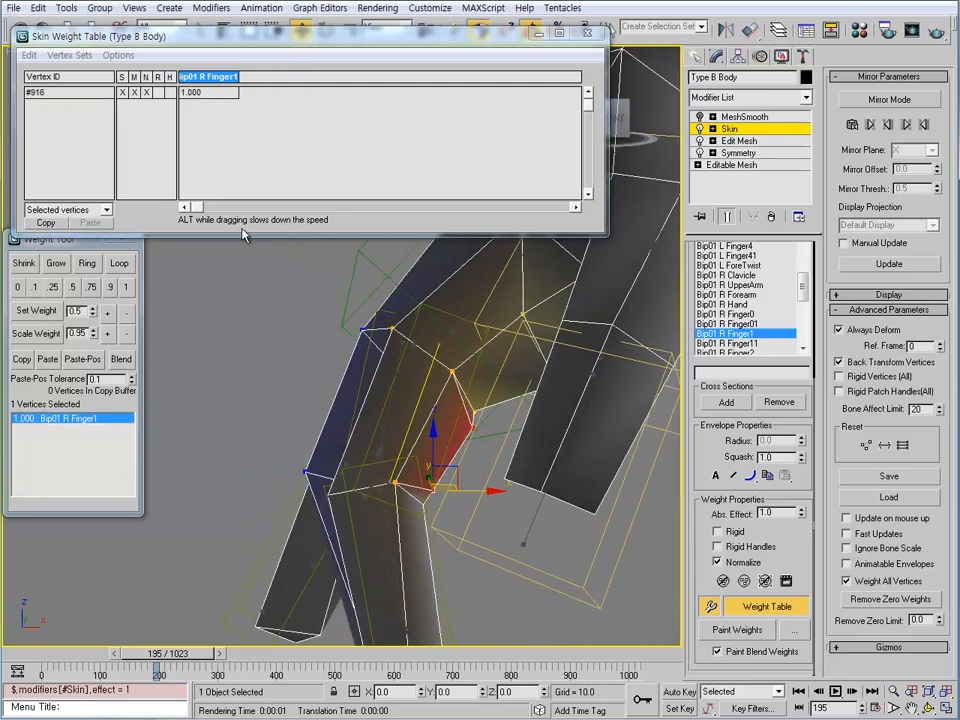
alt+middle_drag(434, 471, 303, 374)
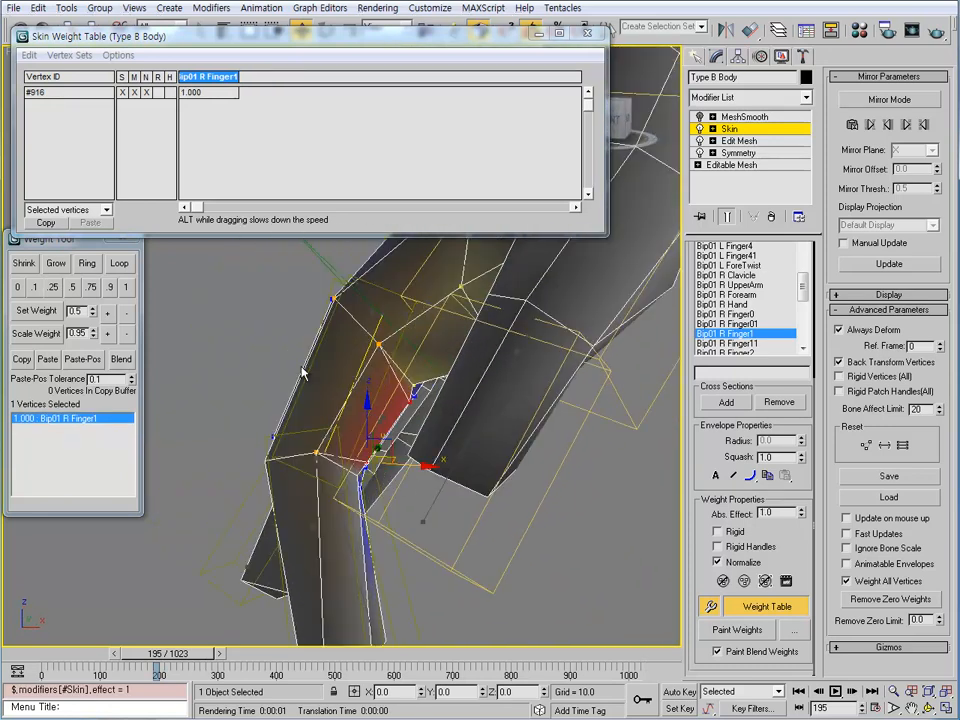
alt+middle_drag(356, 416, 352, 410)
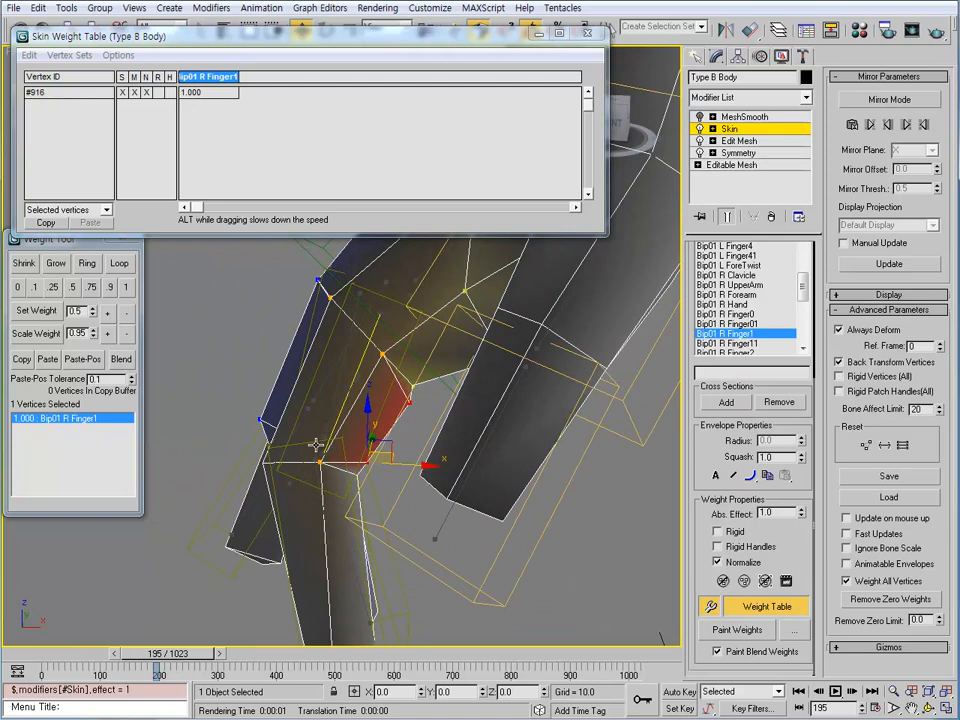
alt+middle_drag(316, 444, 211, 231)
alt+middle_drag(320, 411, 340, 484)
click(330, 480)
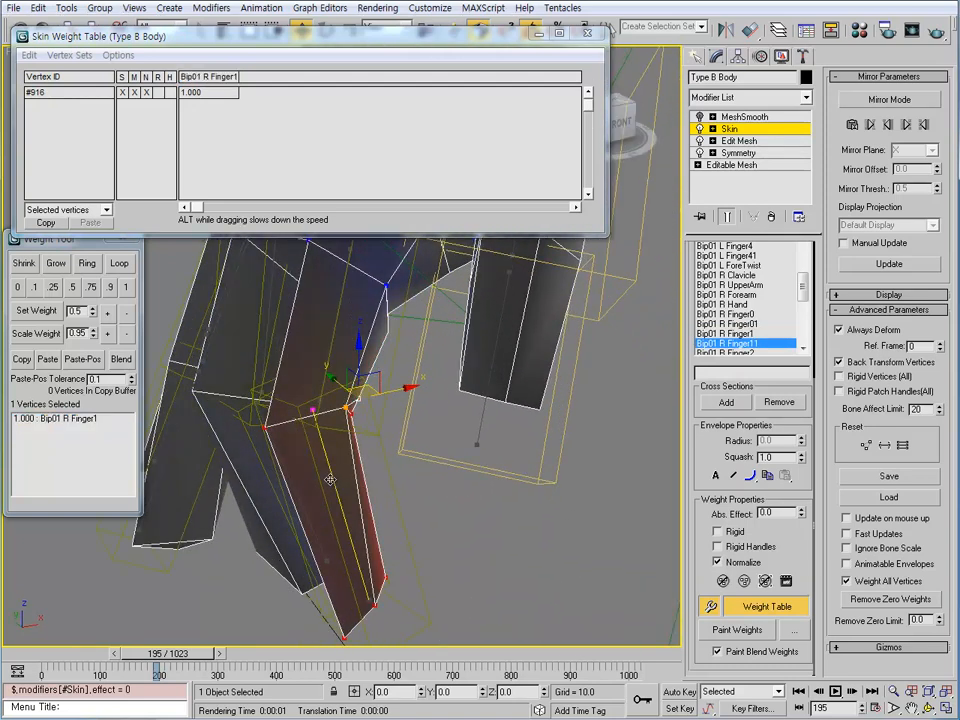
click(74, 287)
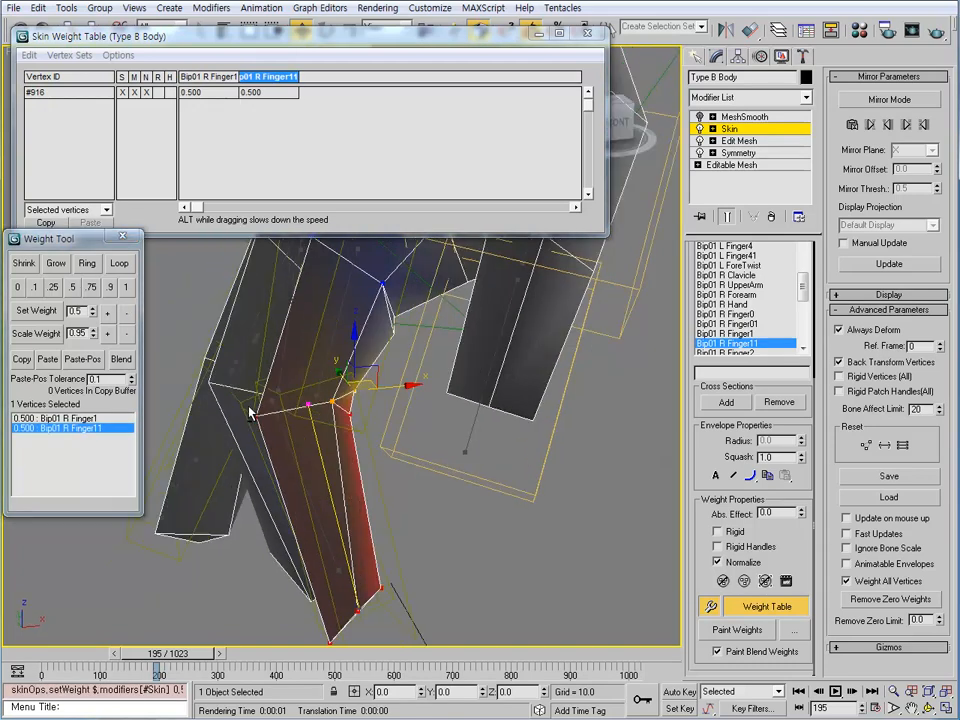
Check the finger bend at frame 198, return vertex #916's Bip01 R Finger11 weight to 0 and remove zero weights.
alt+middle_drag(251, 328, 240, 441)
drag(195, 660, 195, 660)
alt+middle_drag(368, 466, 370, 486)
scroll(370, 485, up, 3)
key(period)
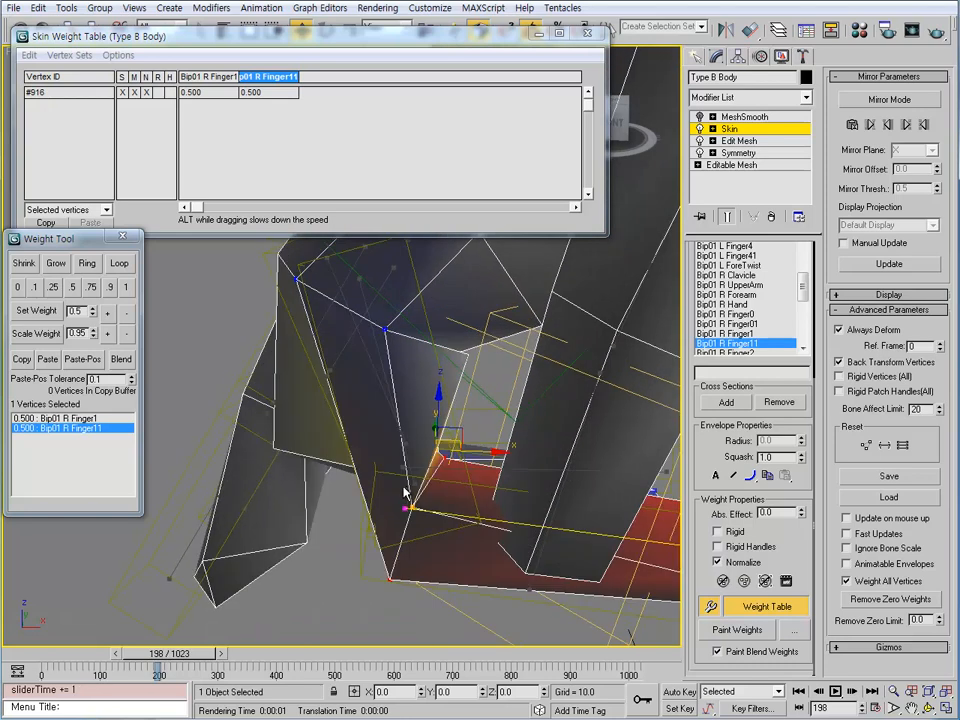
click(271, 95)
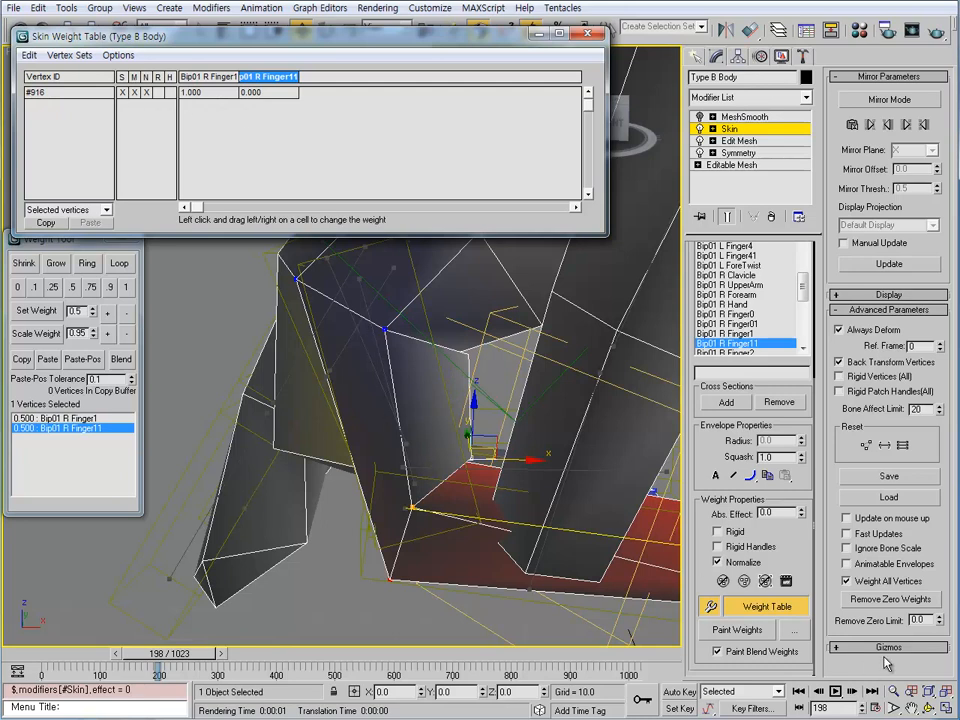
click(904, 603)
Weight fingertip vertices #904, #905, #906, #912 and #927 1.0 to Bip01 R Finger31 and remove their zero weights.
middle_drag(561, 525, 547, 521)
scroll(521, 514, down, 5)
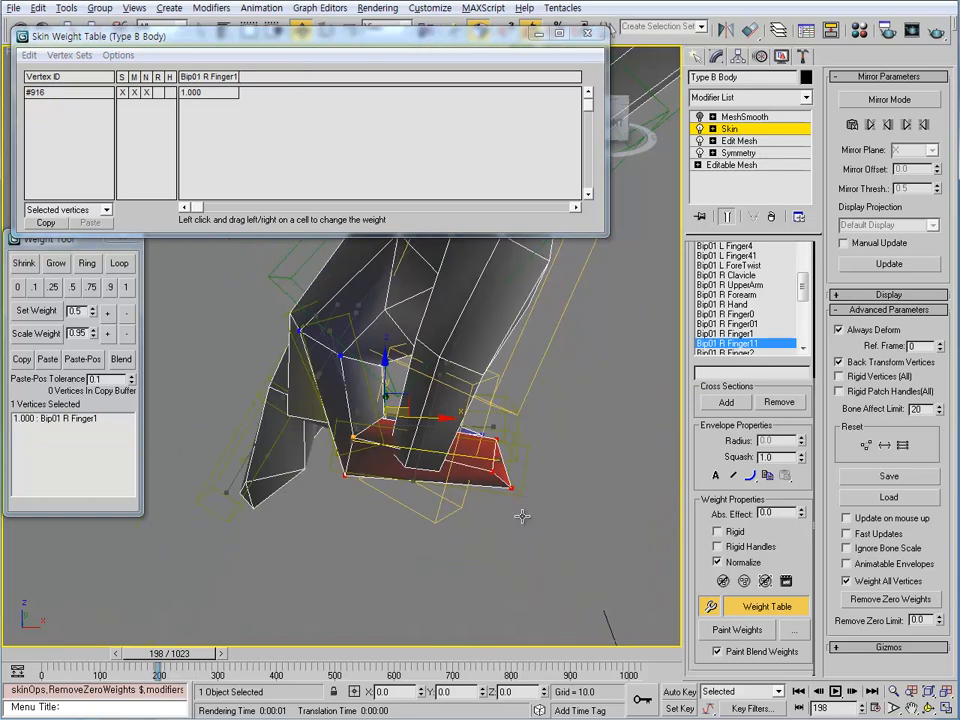
alt+middle_drag(456, 471, 348, 550)
click(321, 504)
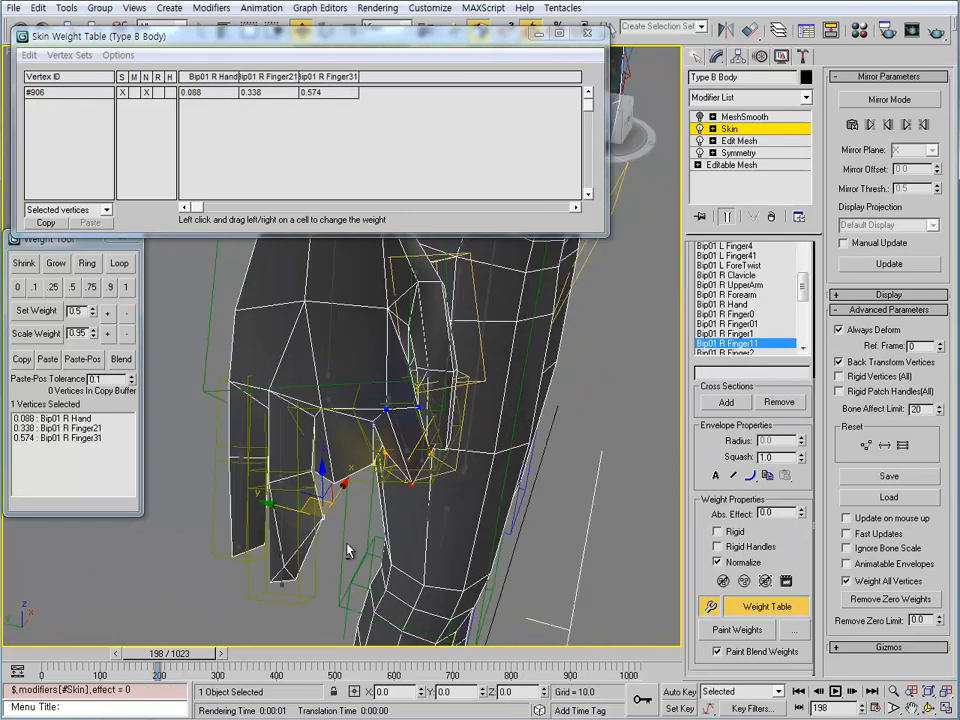
click(281, 521)
click(127, 291)
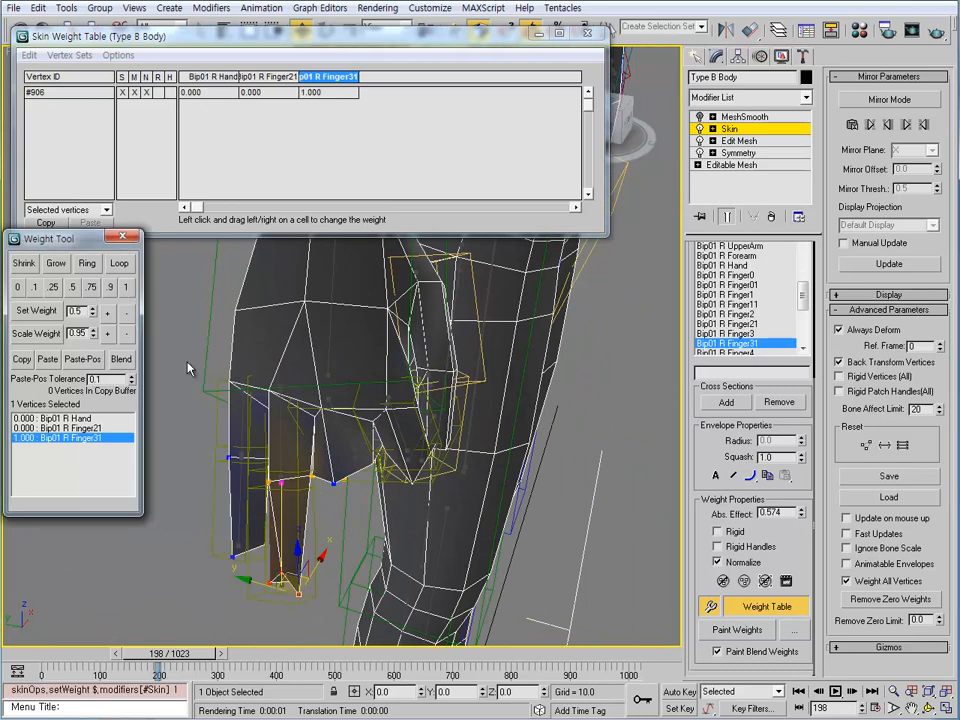
alt+middle_drag(298, 505, 300, 515)
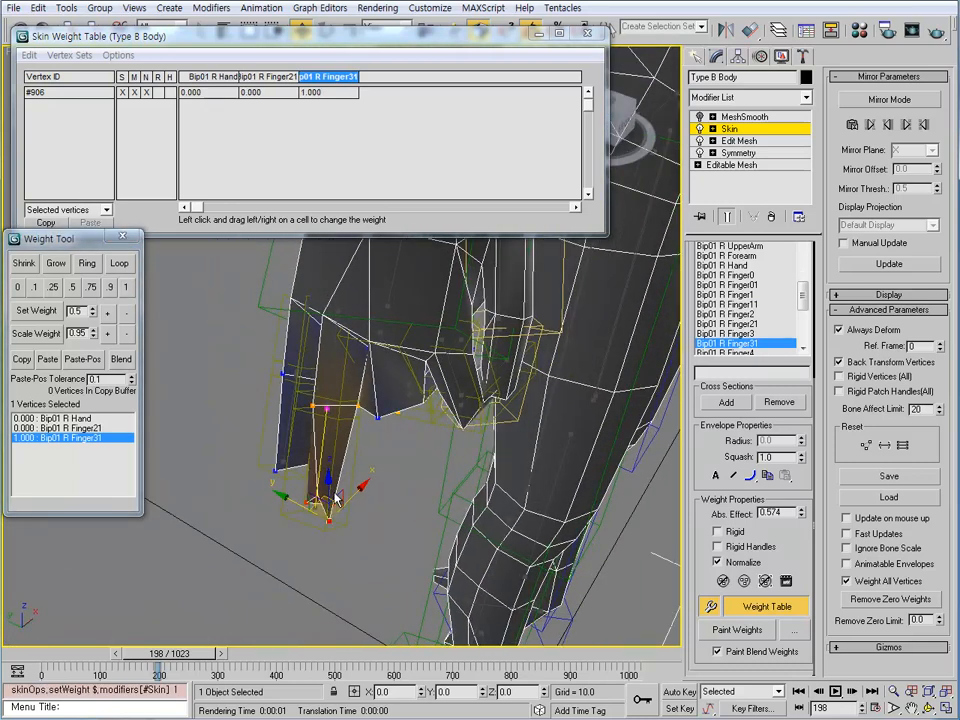
drag(338, 500, 273, 412)
click(128, 290)
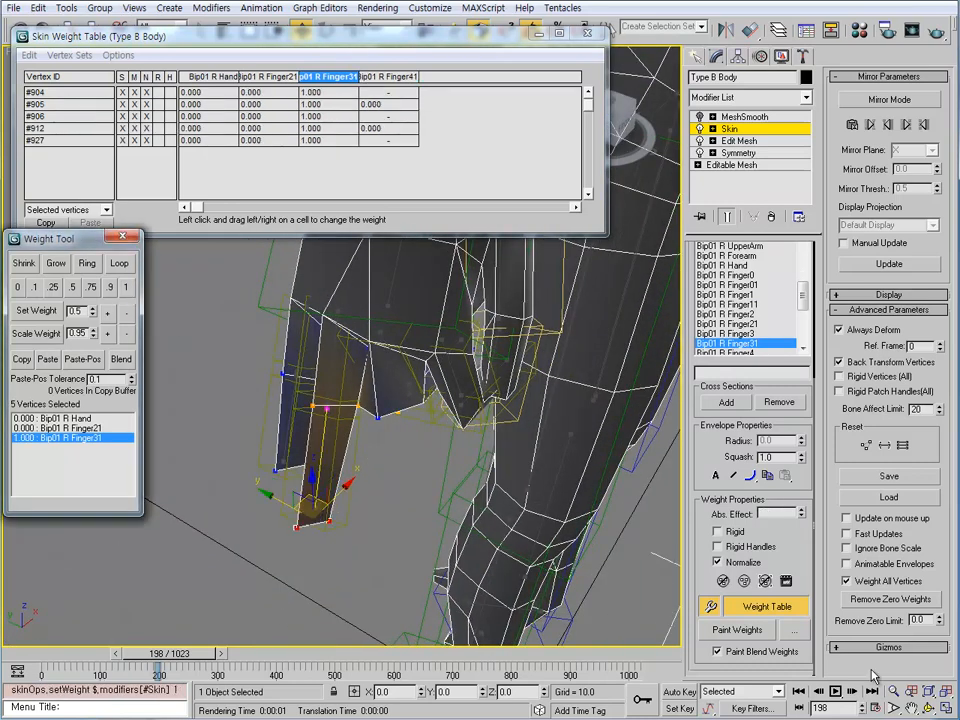
click(890, 599)
Set the weight of vertex #862 at the index finger's middle joint to 0.5 for Bip01 R Finger1.
alt+middle_drag(343, 421, 199, 489)
scroll(345, 497, up, 5)
scroll(345, 497, down, 5)
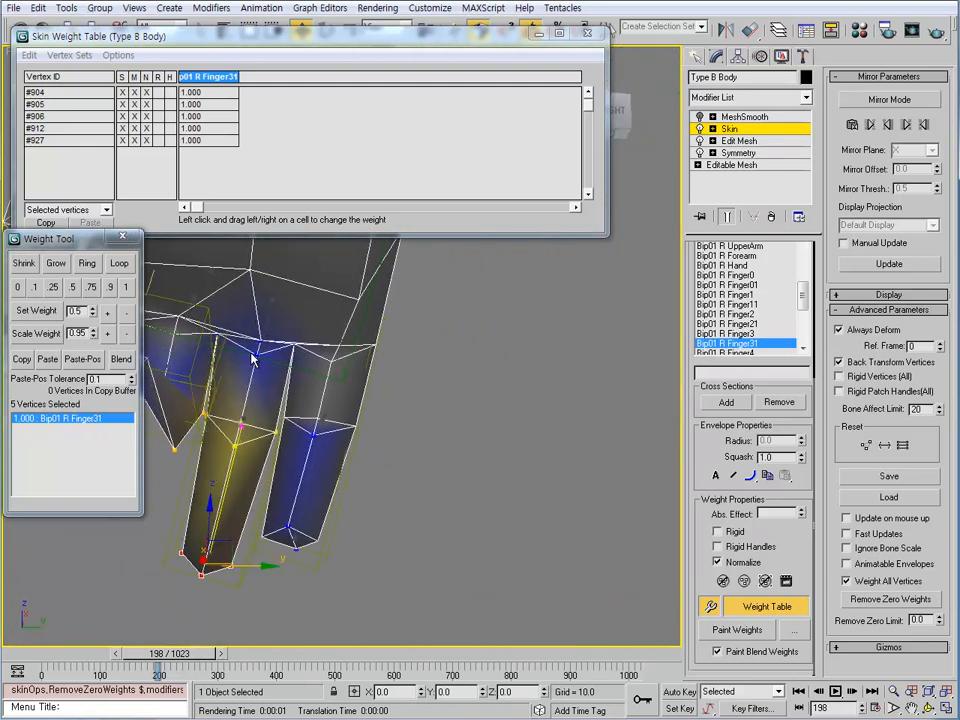
alt+middle_drag(295, 460, 521, 509)
click(533, 515)
click(401, 443)
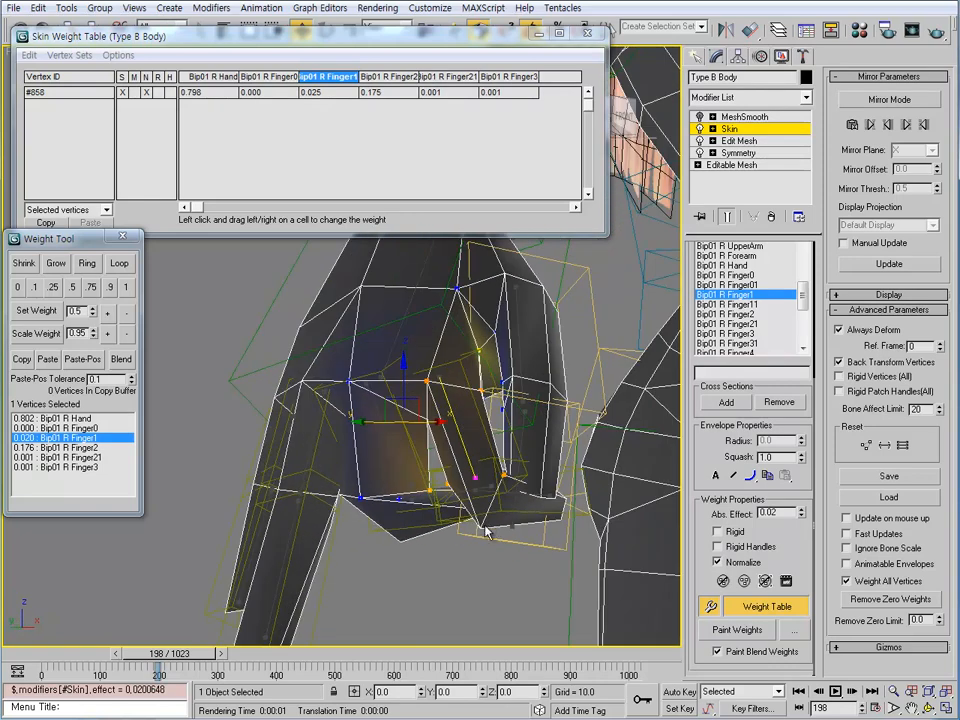
click(481, 528)
click(72, 287)
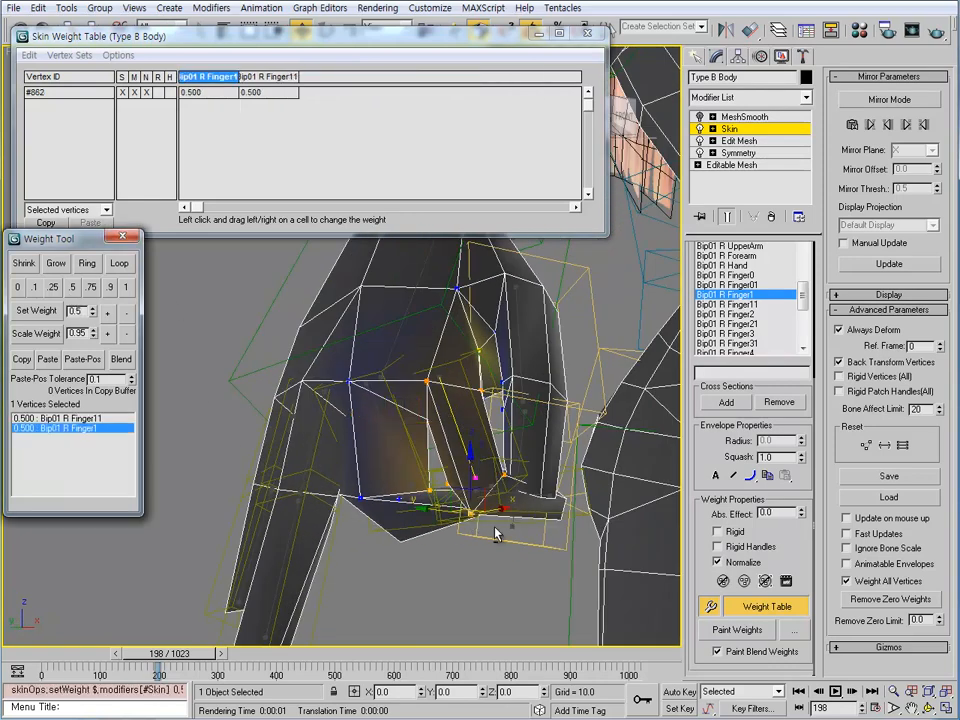
Examine the finger and palm deformation at frame 199, then the wrist and forearm with Bip01 R Hand selected, up to frame 243.
alt+middle_drag(370, 394, 378, 645)
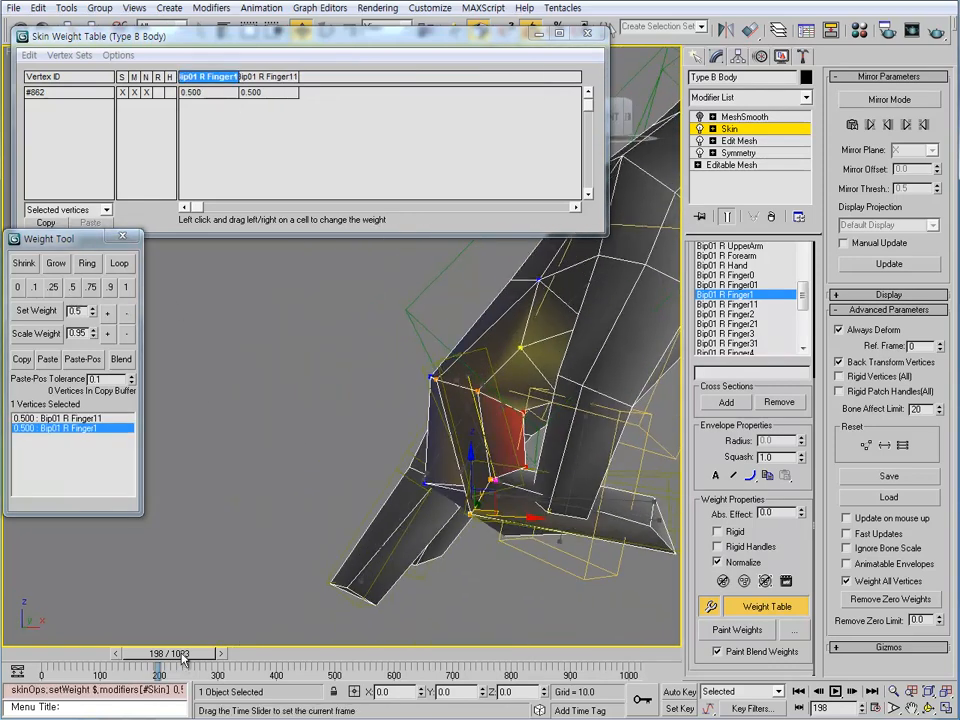
drag(183, 657, 184, 663)
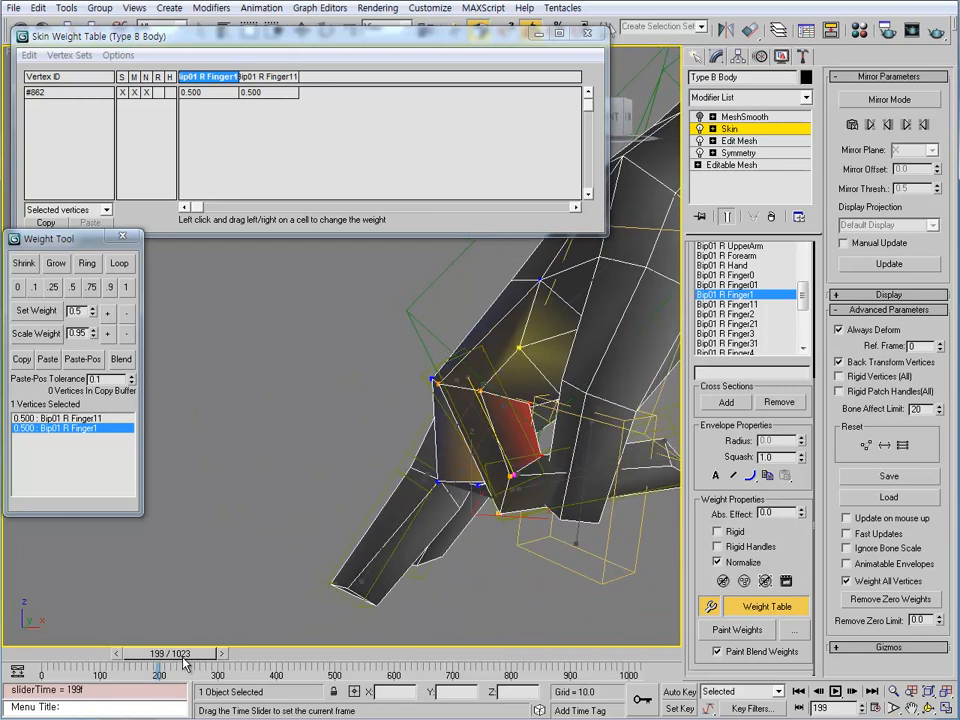
alt+middle_drag(300, 480, 383, 365)
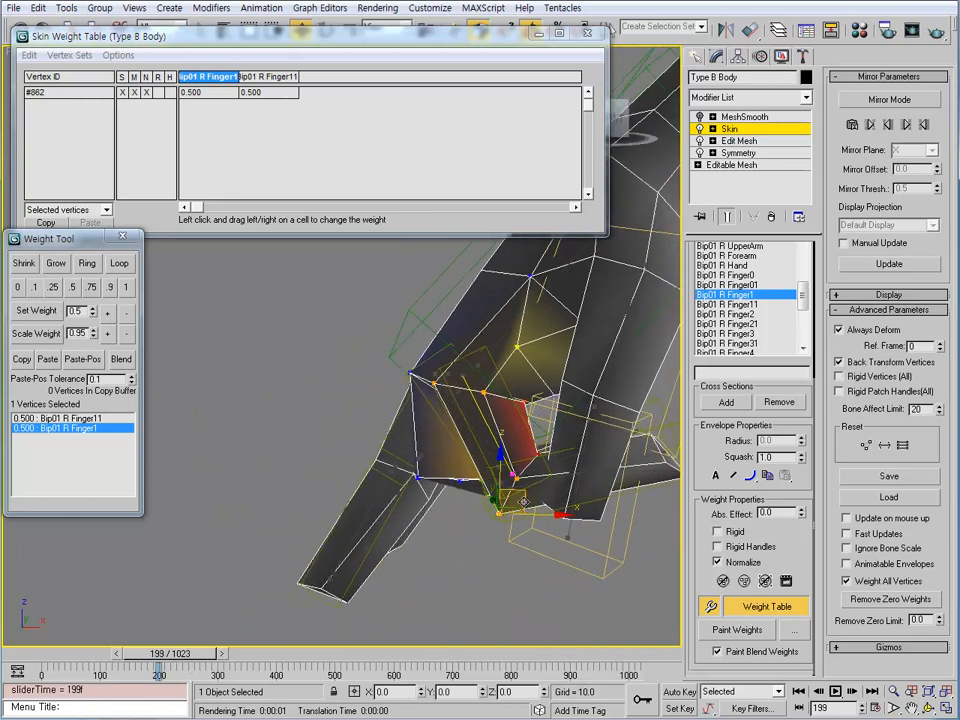
alt+middle_drag(524, 502, 458, 498)
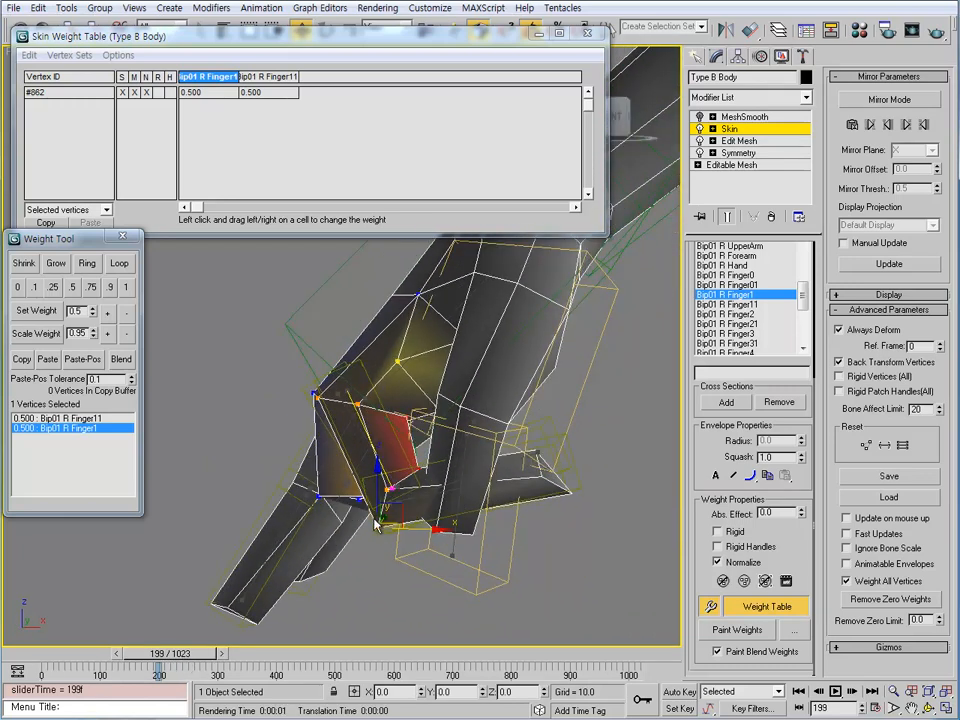
alt+middle_drag(376, 523, 400, 500)
scroll(418, 495, up, 5)
scroll(450, 532, down, 5)
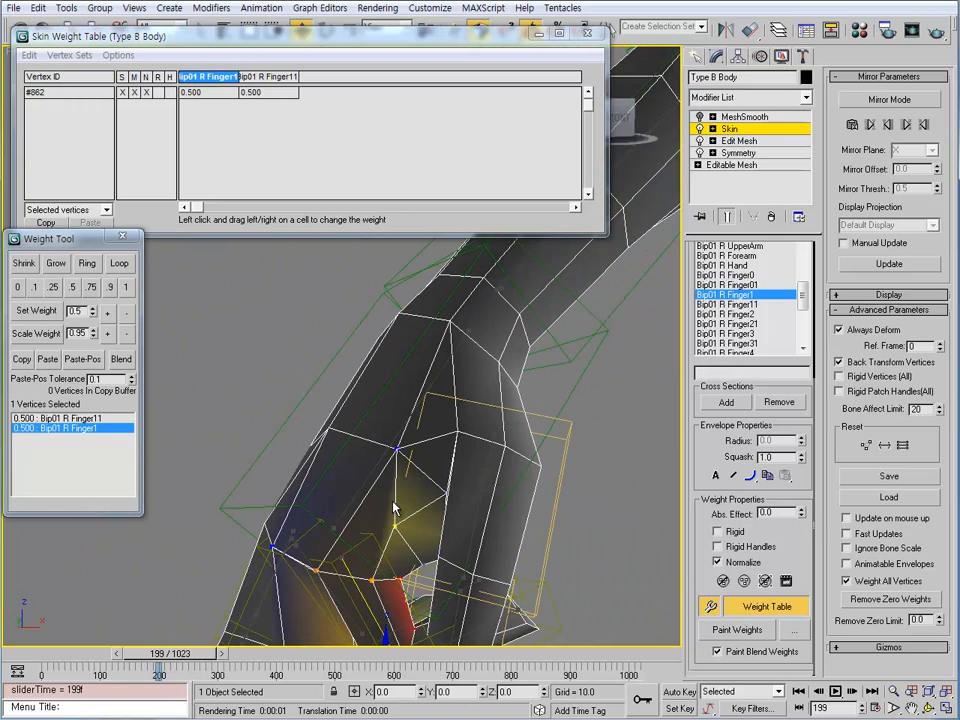
alt+middle_drag(450, 532, 418, 478)
scroll(450, 520, up, 3)
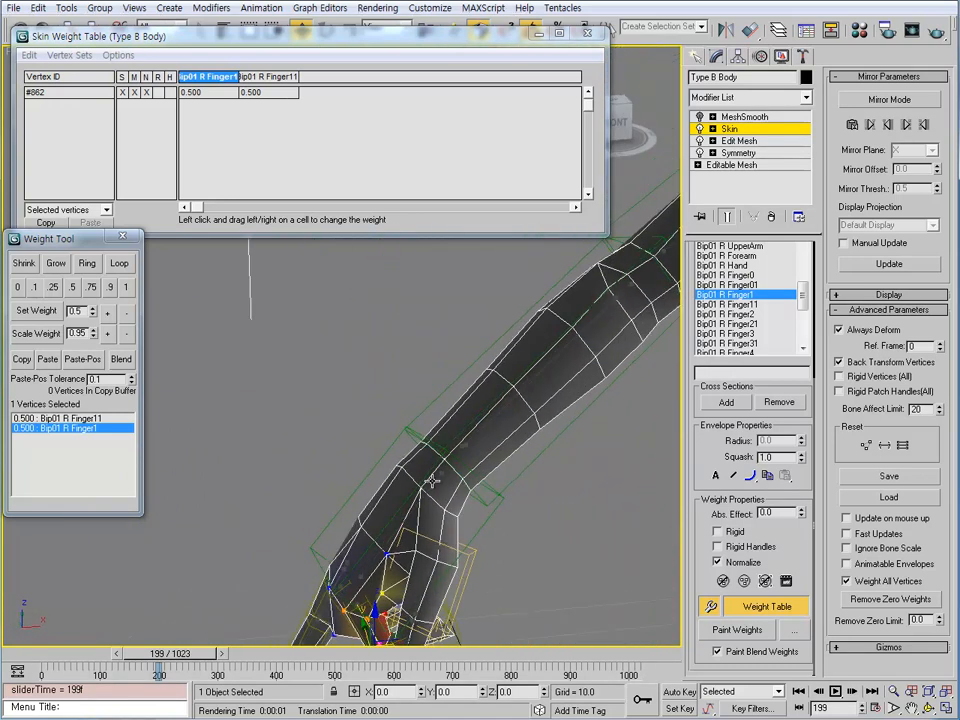
click(436, 484)
alt+middle_drag(436, 484, 401, 460)
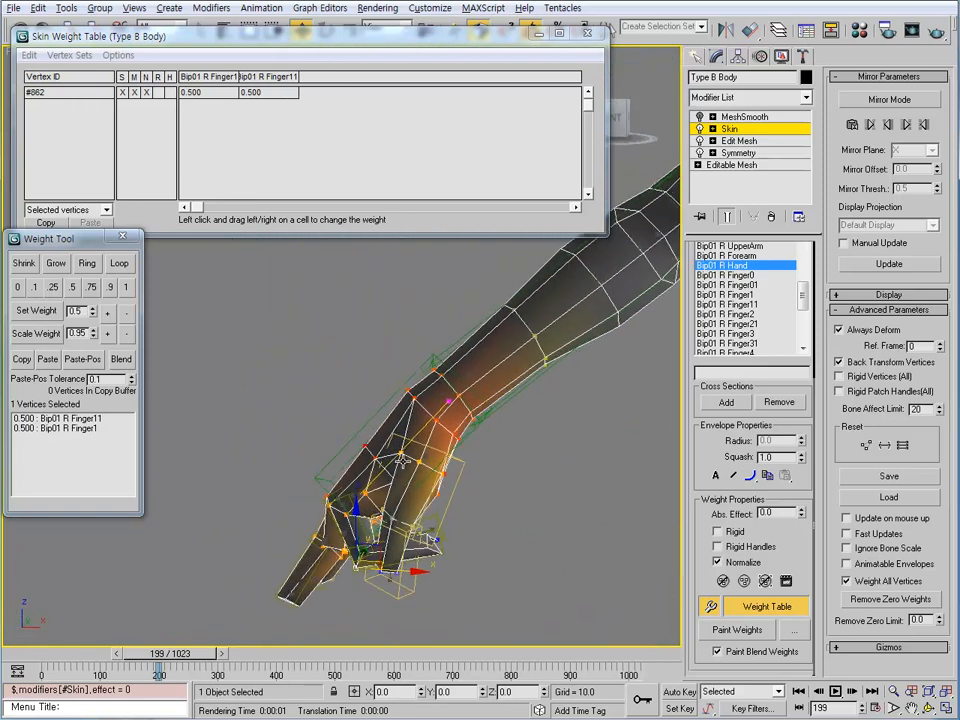
drag(177, 657, 201, 666)
Leave Skin envelope editing and hide the character's body mesh while keeping the biped bones displayed.
click(740, 130)
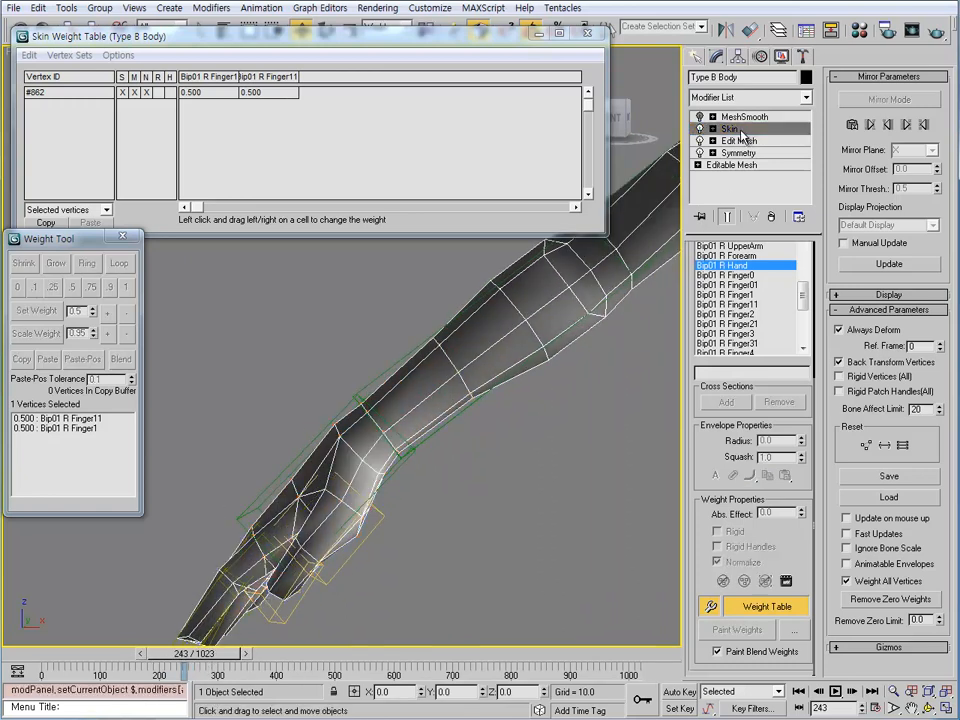
alt+middle_drag(640, 292, 367, 405)
scroll(524, 388, down, 5)
scroll(568, 427, up, 4)
click(340, 381)
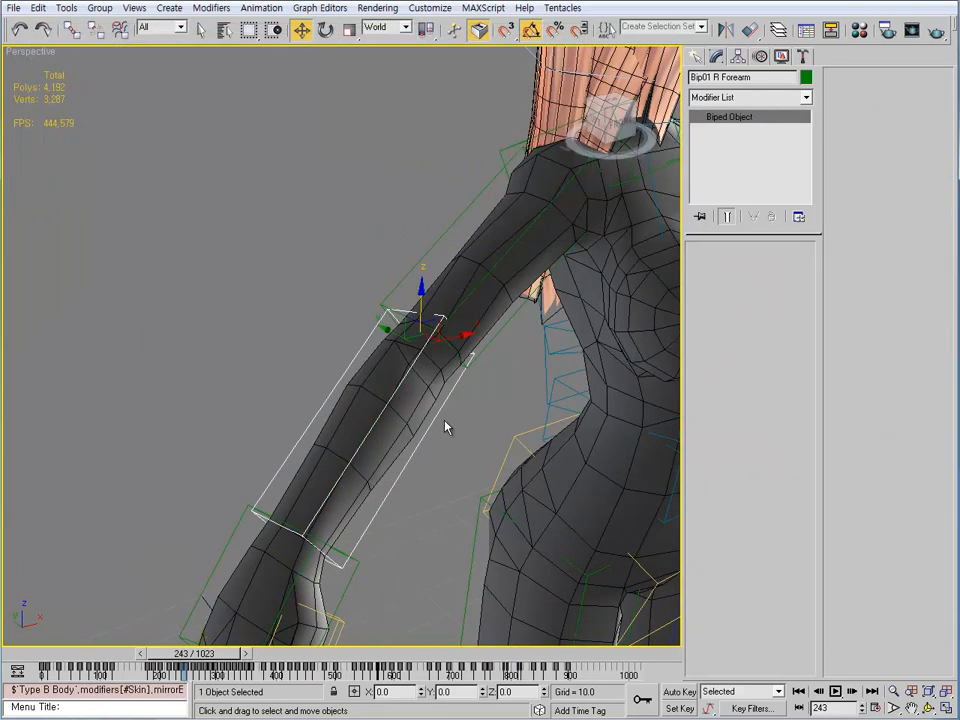
alt+middle_drag(500, 453, 358, 414)
click(312, 405)
click(380, 363)
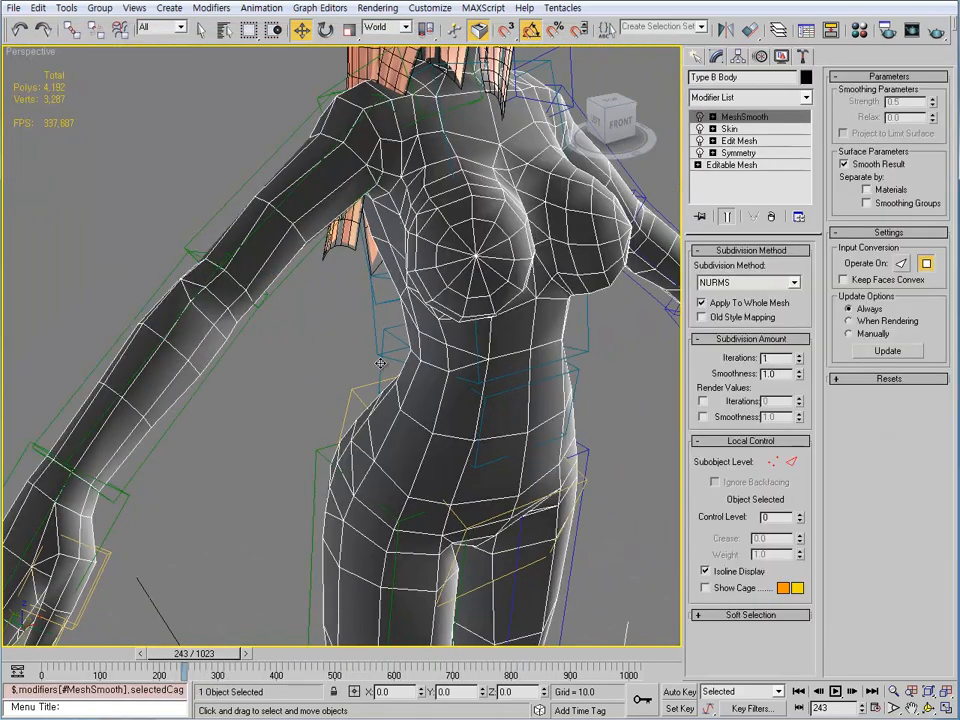
key(shift+g)
Show the right forearm and hand bones as solid shapes instead of boxes and scrub to frame 257.
middle_drag(133, 399, 225, 392)
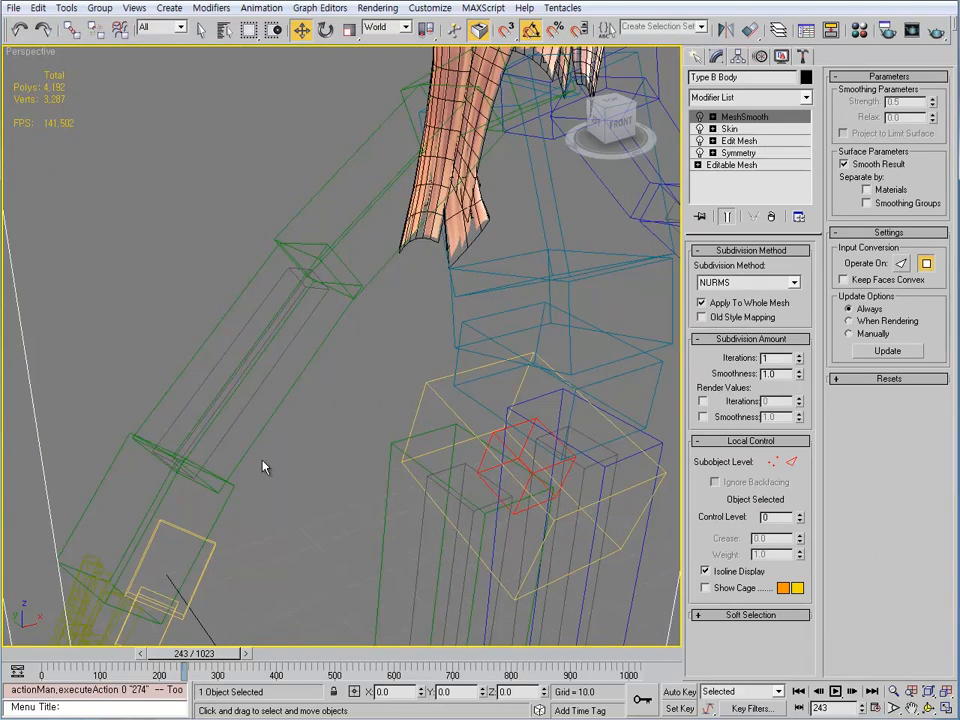
drag(266, 467, 154, 387)
key(shift+b)
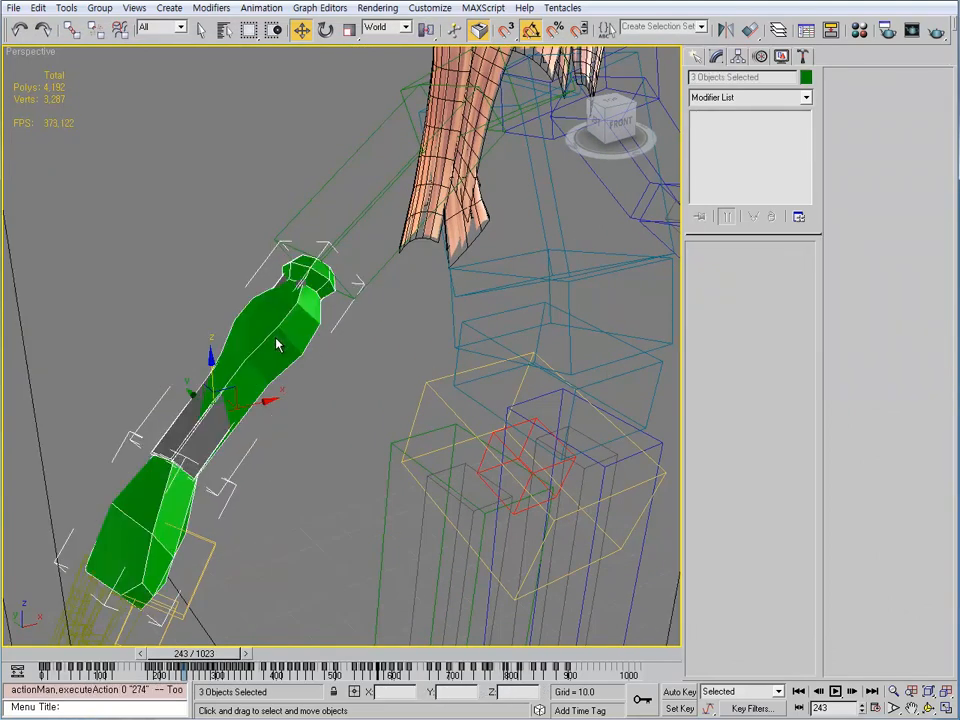
click(373, 443)
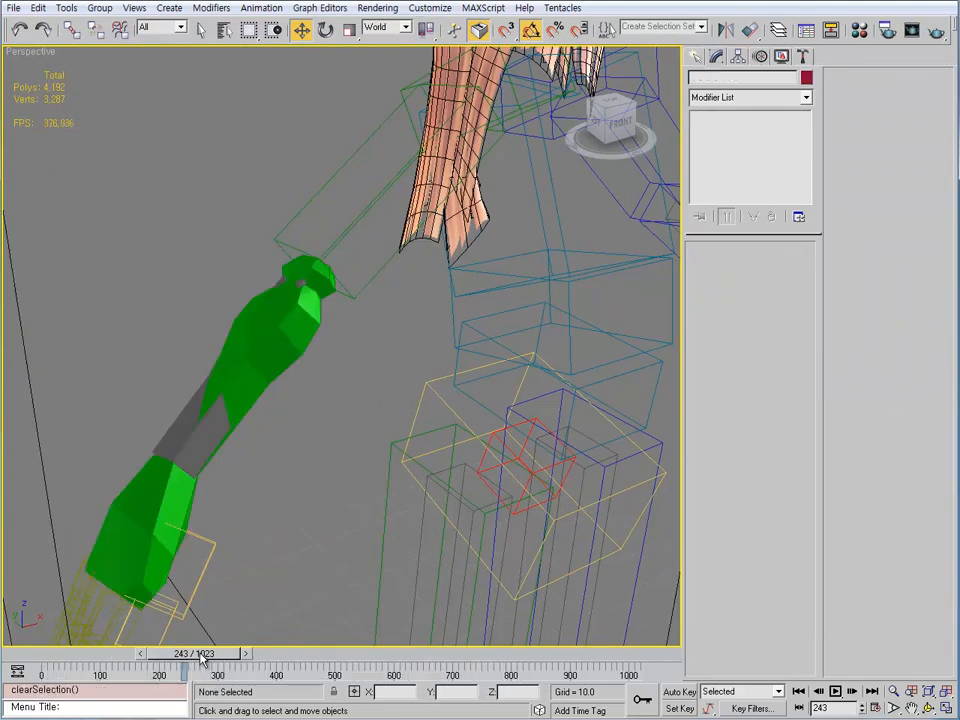
drag(201, 656, 210, 660)
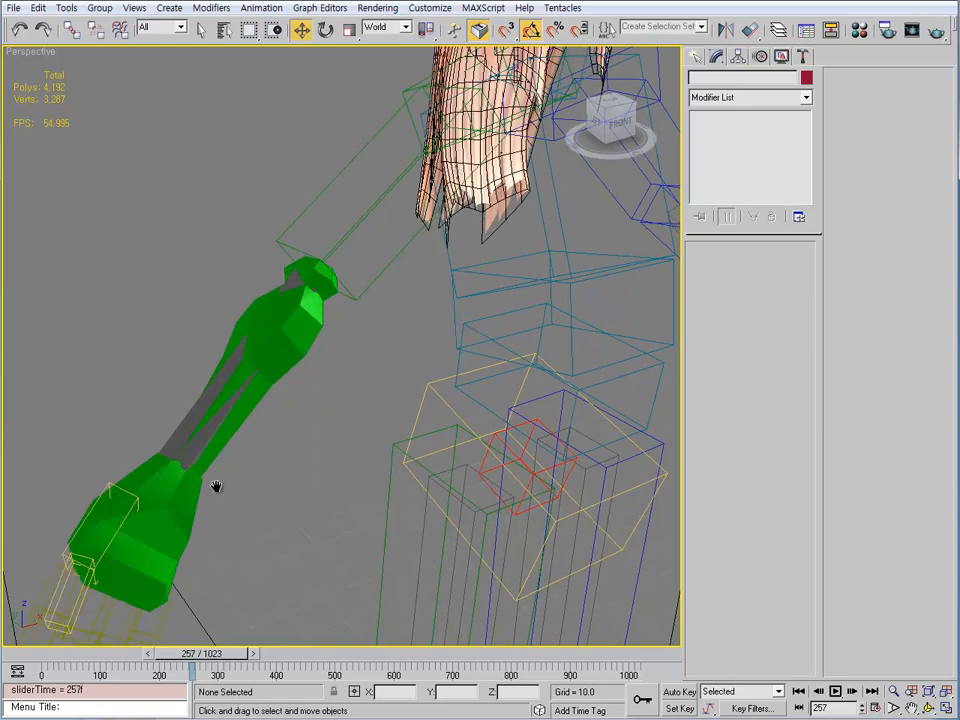
Examine how the right forearm, ForeTwist and hand bones twist relative to each other between frames 257 and 209.
middle_drag(216, 487, 193, 408)
scroll(243, 405, down, 4)
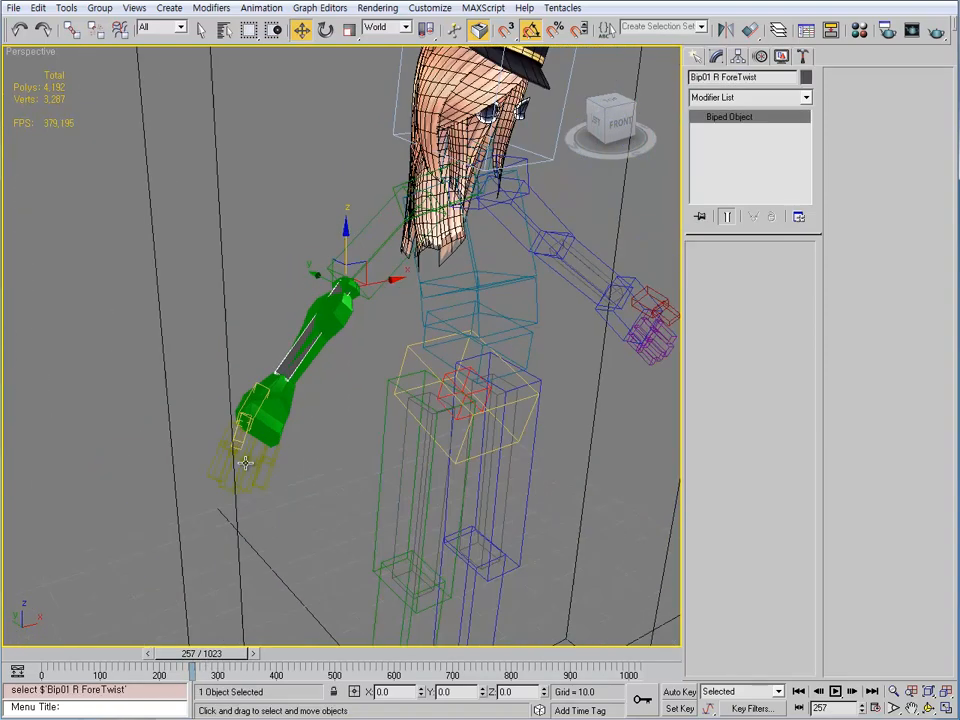
alt+middle_drag(246, 463, 219, 439)
scroll(219, 439, up, 4)
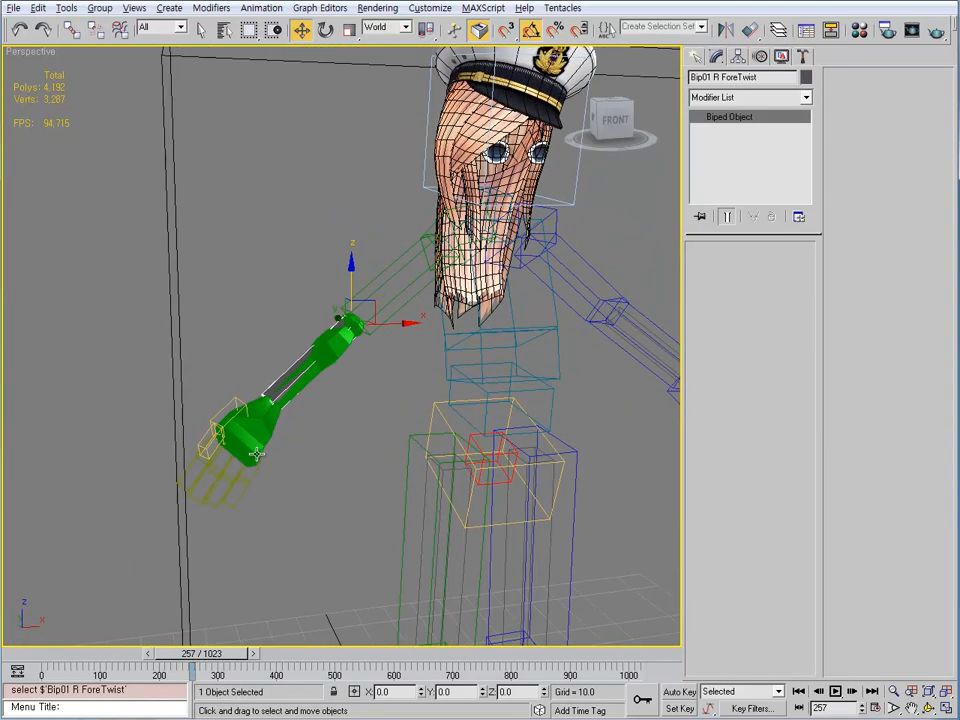
mouse_move(277, 572)
alt+middle_down()
mouse_move(270, 456)
mouse_move(284, 560)
alt+middle_up()
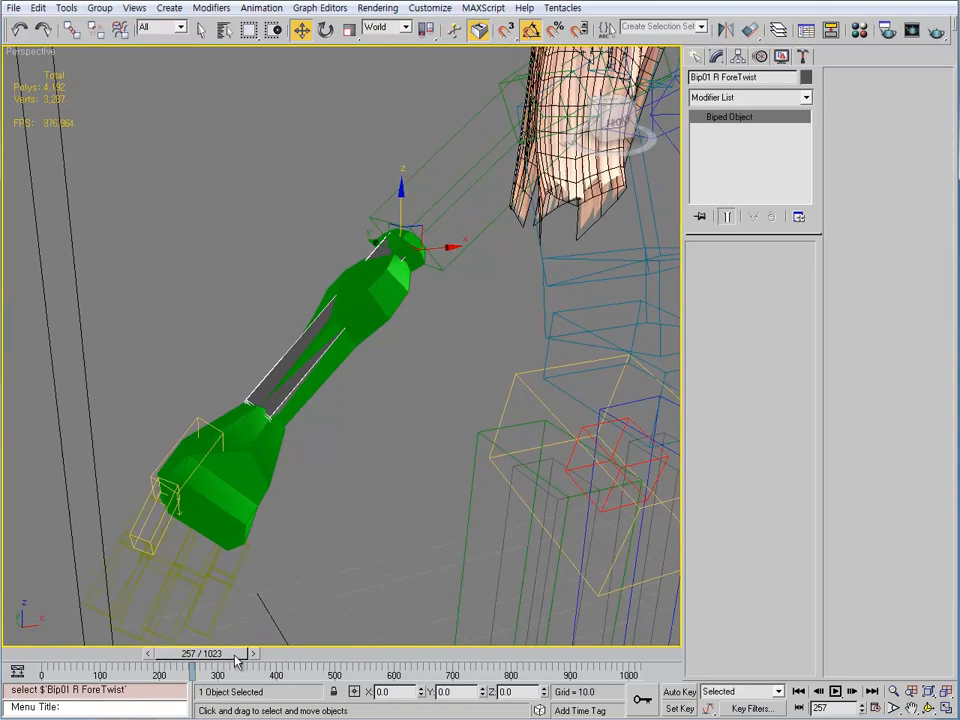
drag(228, 655, 207, 662)
Return the Bip01 R Forearm and Bip01 R ForeTwist bones to box display.
click(389, 300)
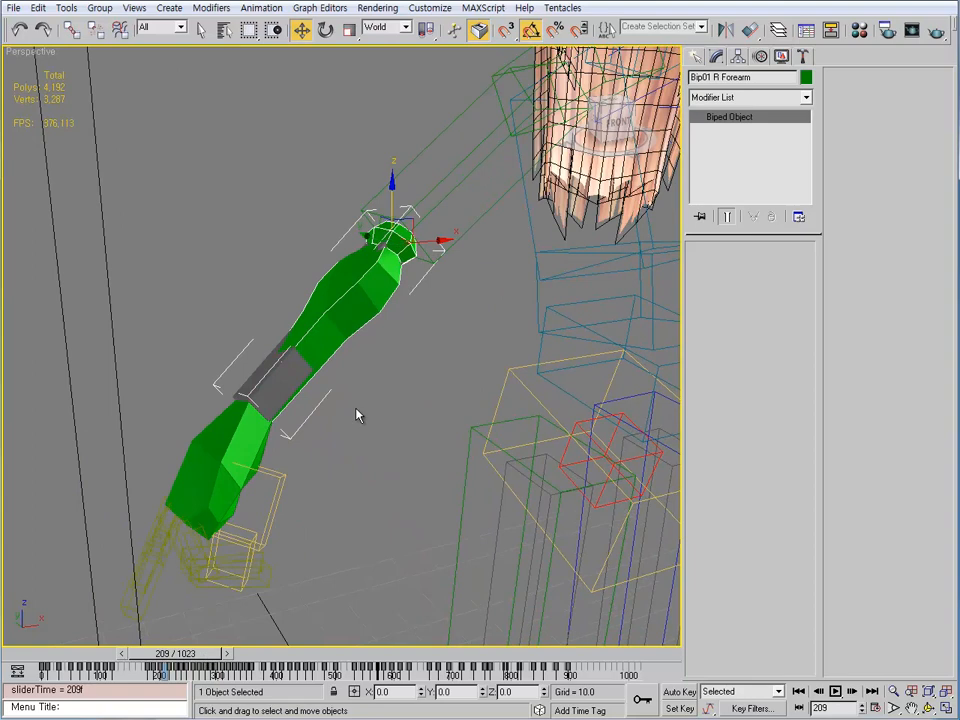
key(shift+b)
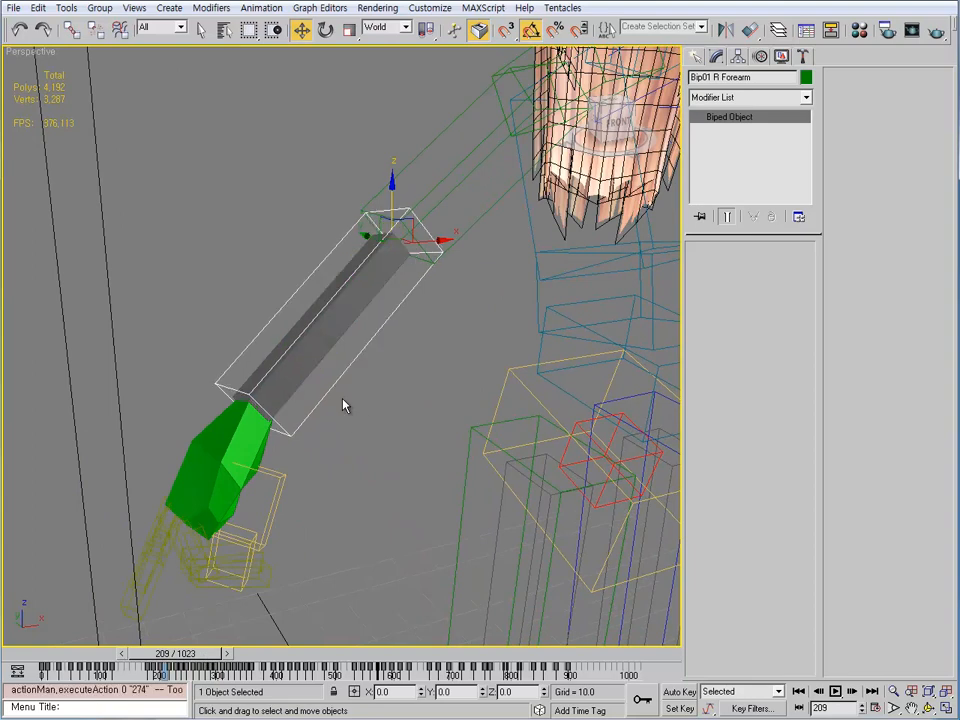
click(316, 326)
key(alt+x)
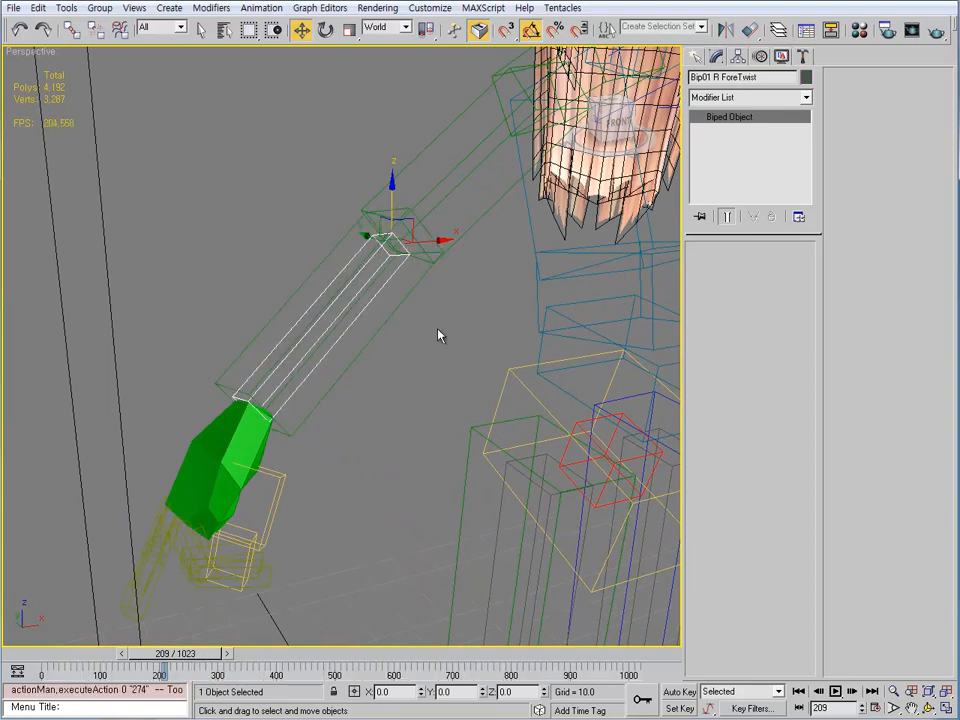
Display the Type B Body mesh in full instead of as a box and activate its Skin modifier.
click(62, 309)
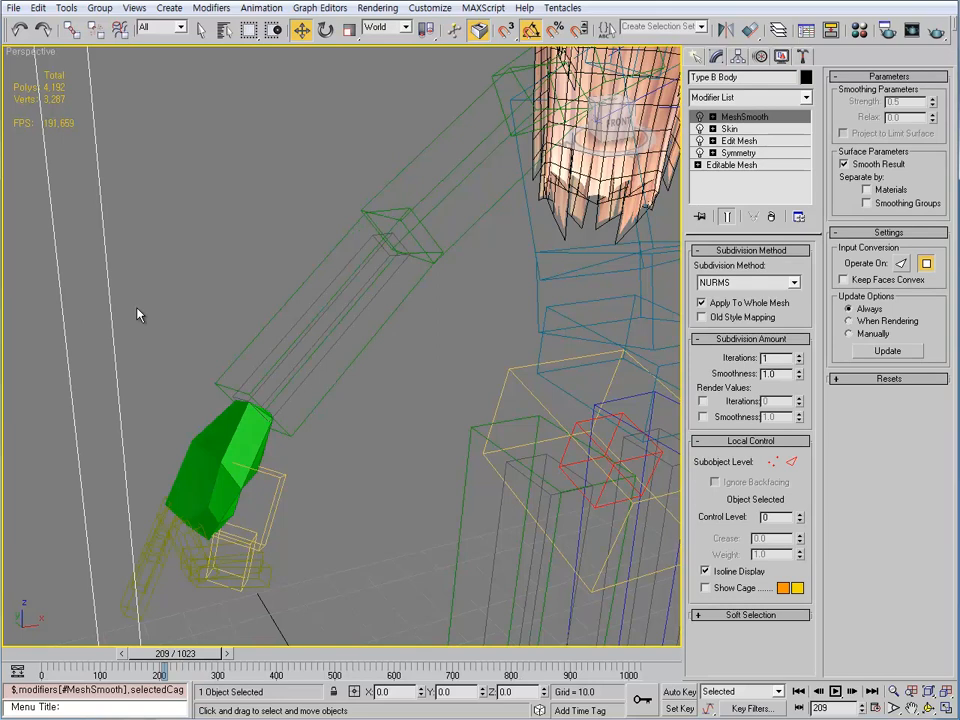
key(shift+b)
click(411, 436)
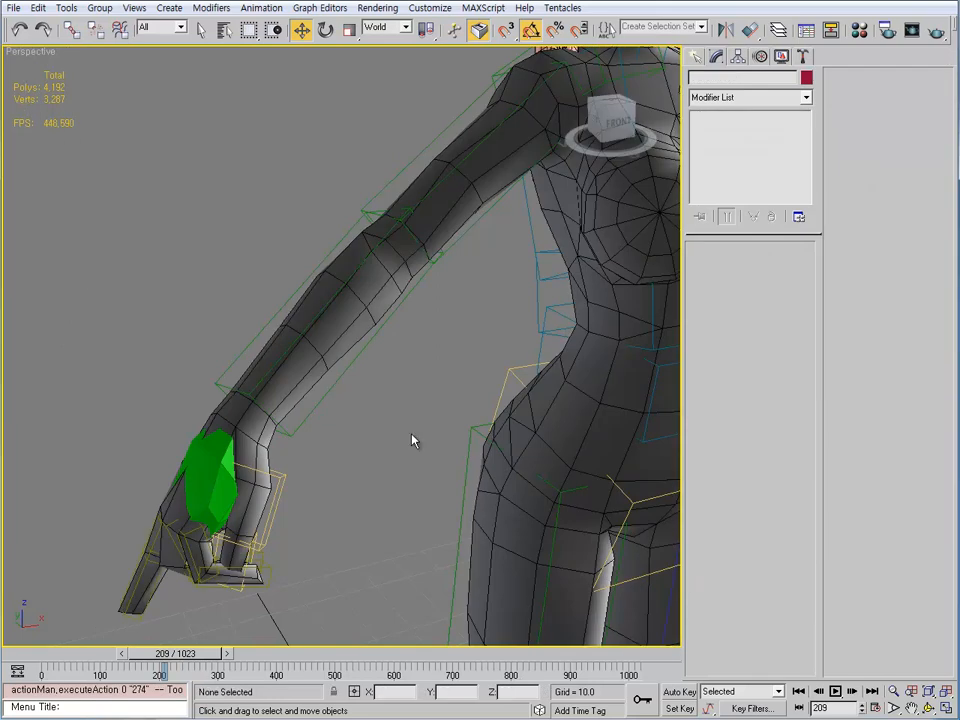
click(348, 337)
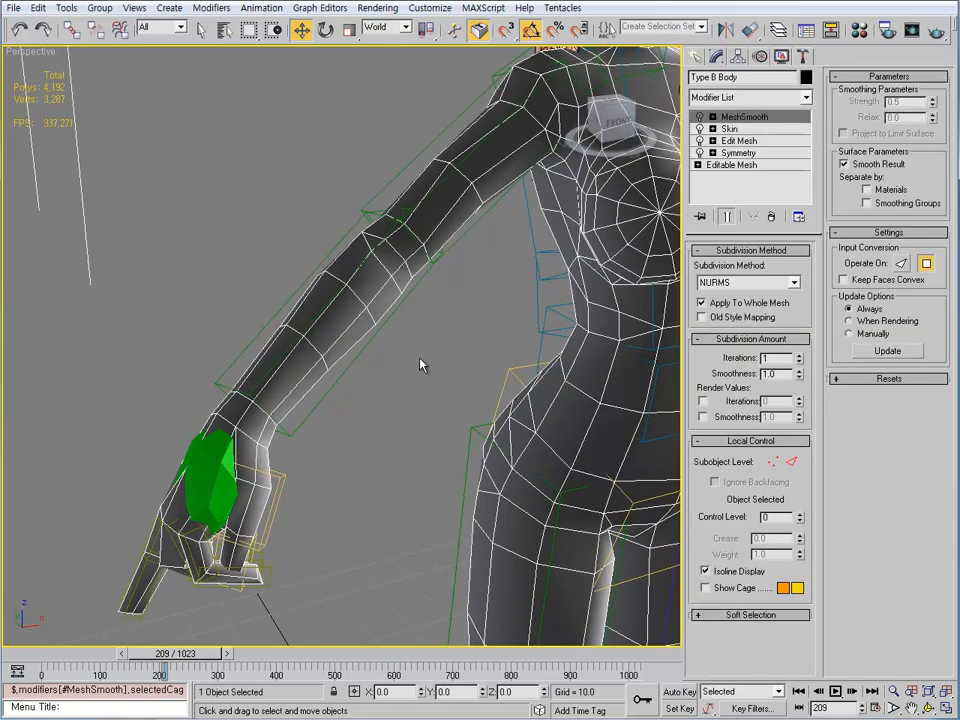
key(shift+b)
key(shift+b)
key(shift+b)
key(shift+b)
key(shift+b)
key(shift+b)
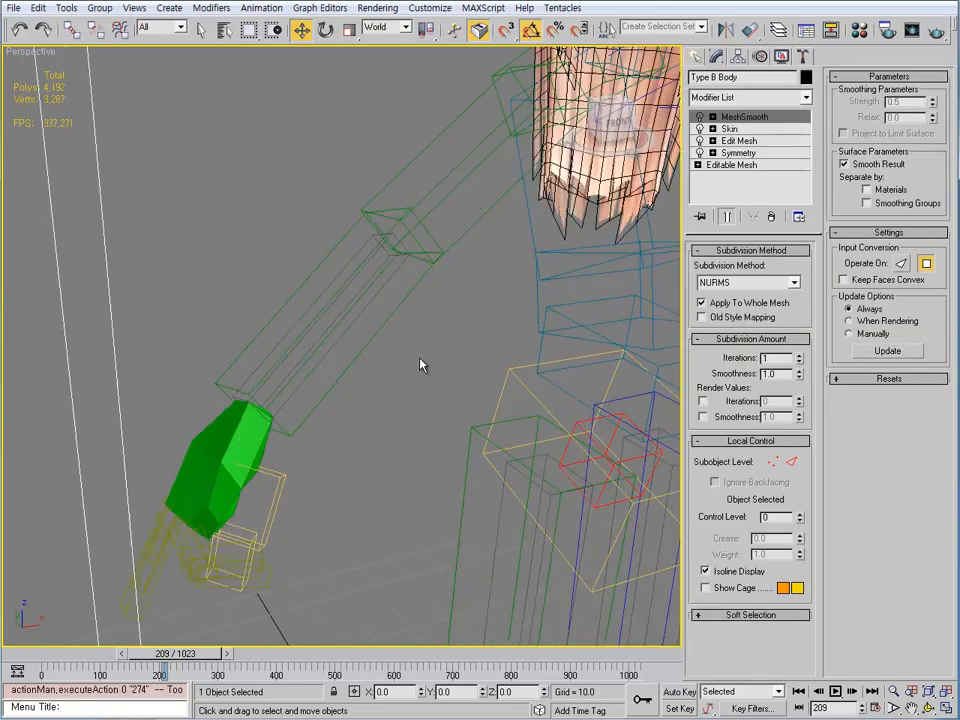
click(730, 129)
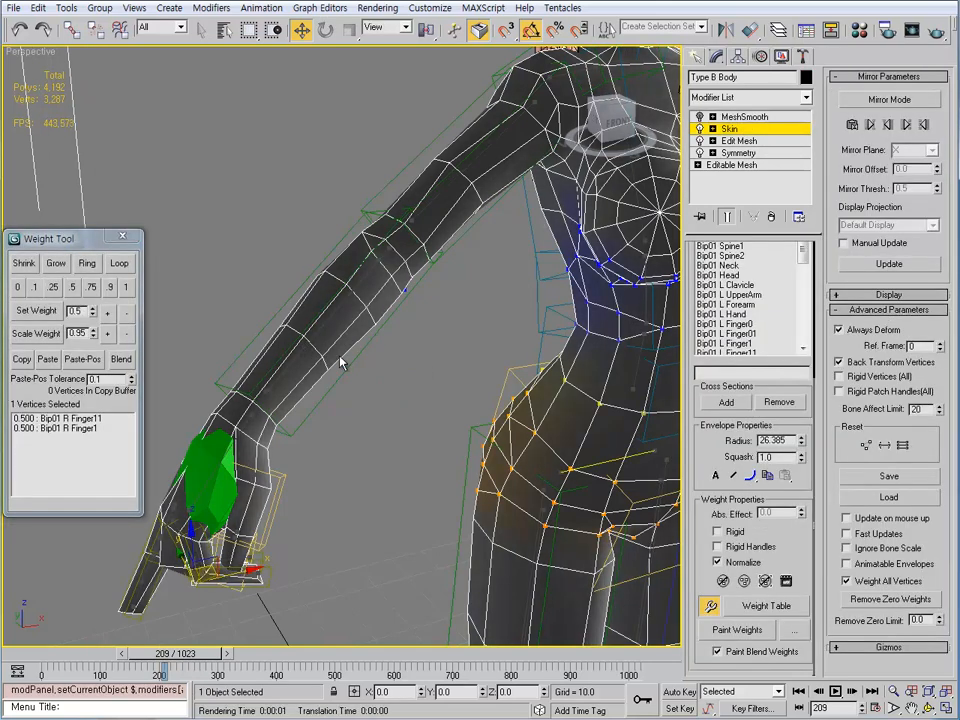
Examine the weight influence of Bip01 R Forearm and Bip01 R ForeTwist along the right forearm and wrist.
scroll(293, 378, up, 4)
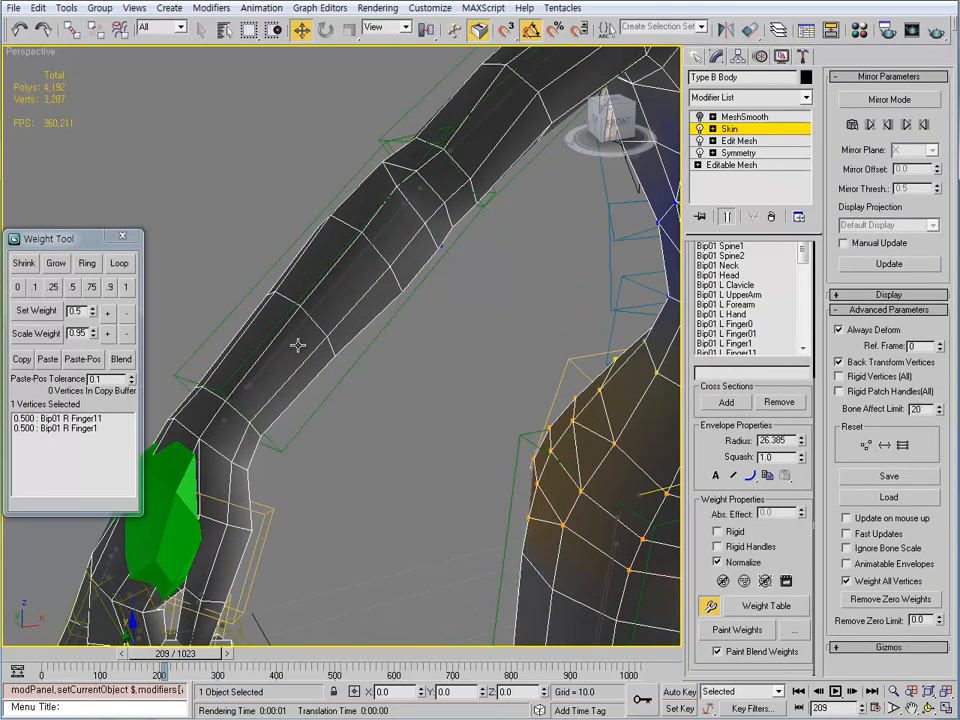
click(274, 355)
alt+middle_drag(274, 355, 303, 371)
scroll(306, 360, up, 2)
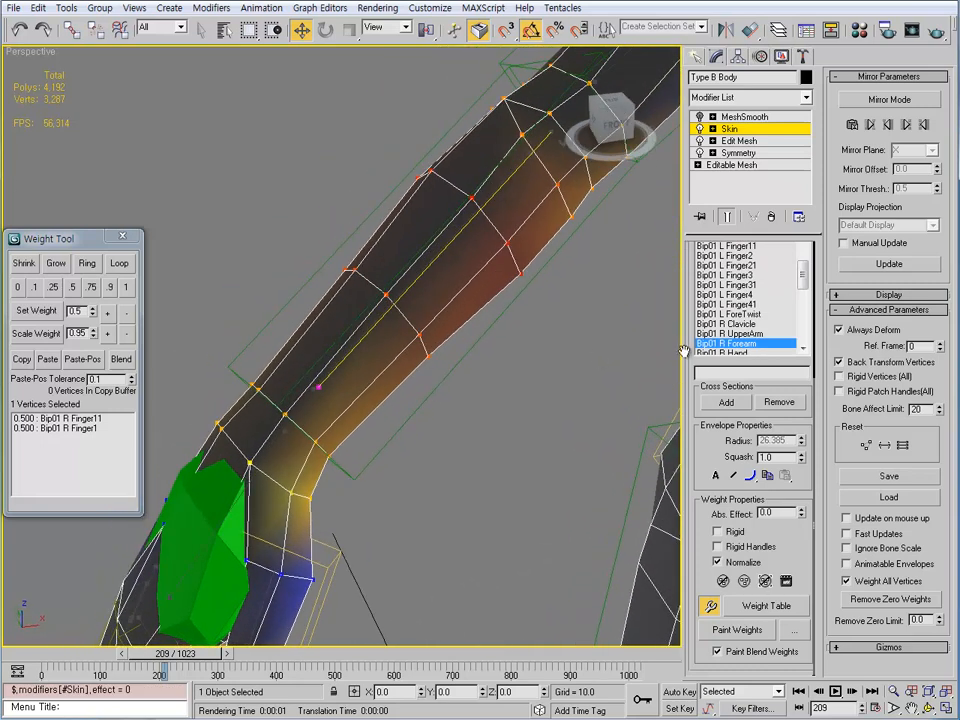
alt+middle_drag(510, 388, 440, 397)
mouse_move(346, 406)
alt+middle_down()
mouse_move(343, 392)
mouse_move(262, 462)
mouse_move(324, 456)
mouse_move(339, 441)
mouse_move(333, 463)
alt+middle_up()
scroll(320, 402, up, 3)
click(220, 485)
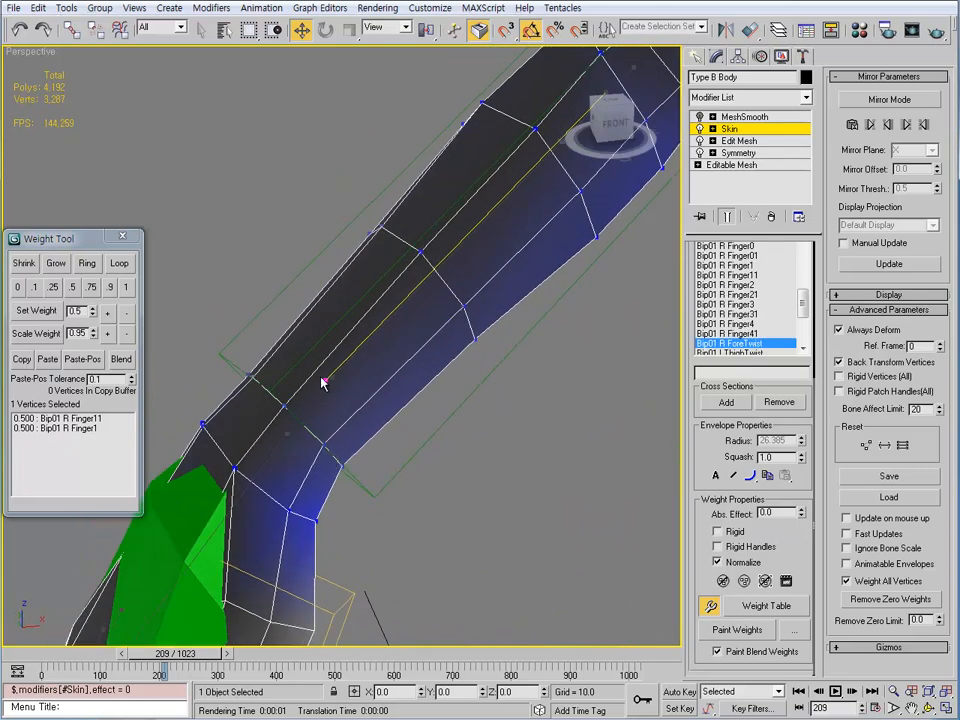
alt+middle_drag(338, 401, 331, 404)
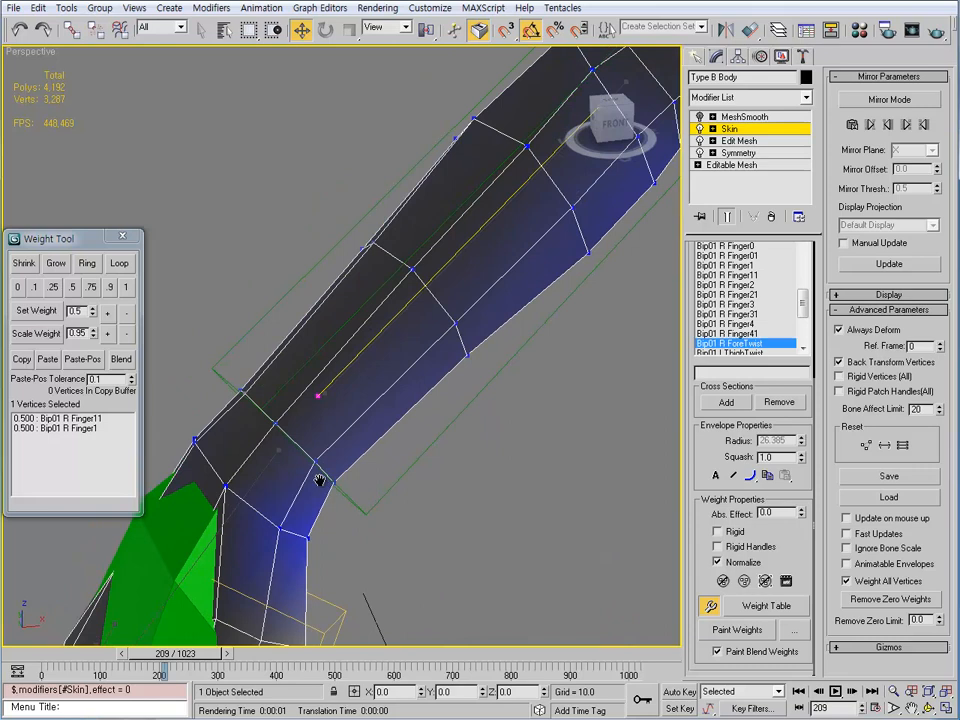
mouse_move(319, 481)
middle_down()
mouse_move(292, 447)
mouse_move(300, 430)
mouse_move(325, 492)
middle_up()
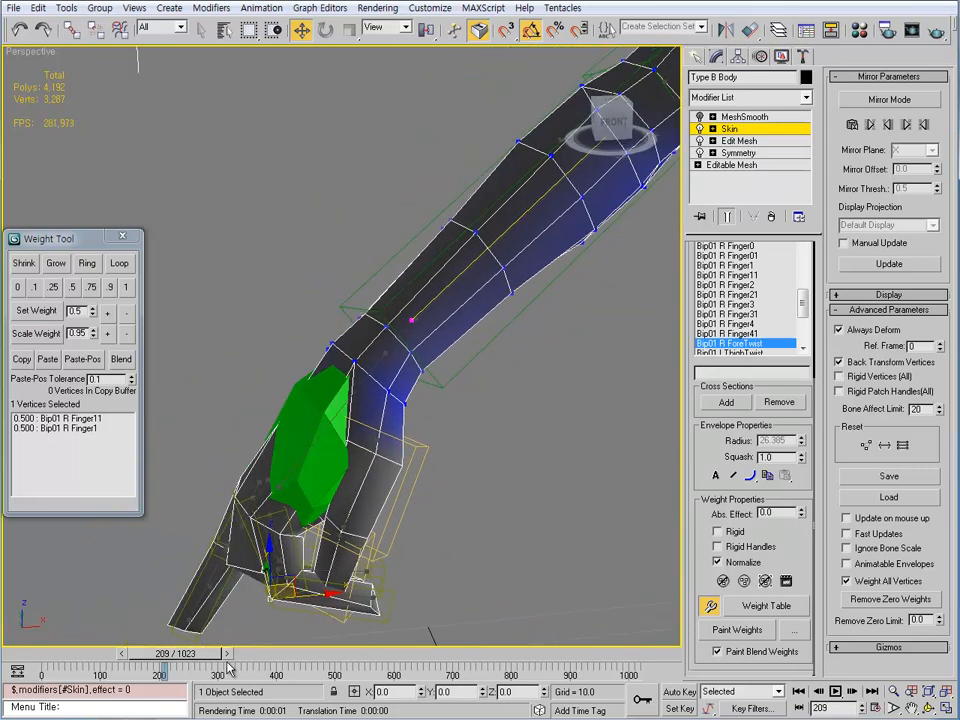
Scrub to frame 266, return the right hand bone to box display and resume Skin envelope editing on the body.
drag(229, 668, 241, 668)
alt+middle_drag(185, 503, 357, 441)
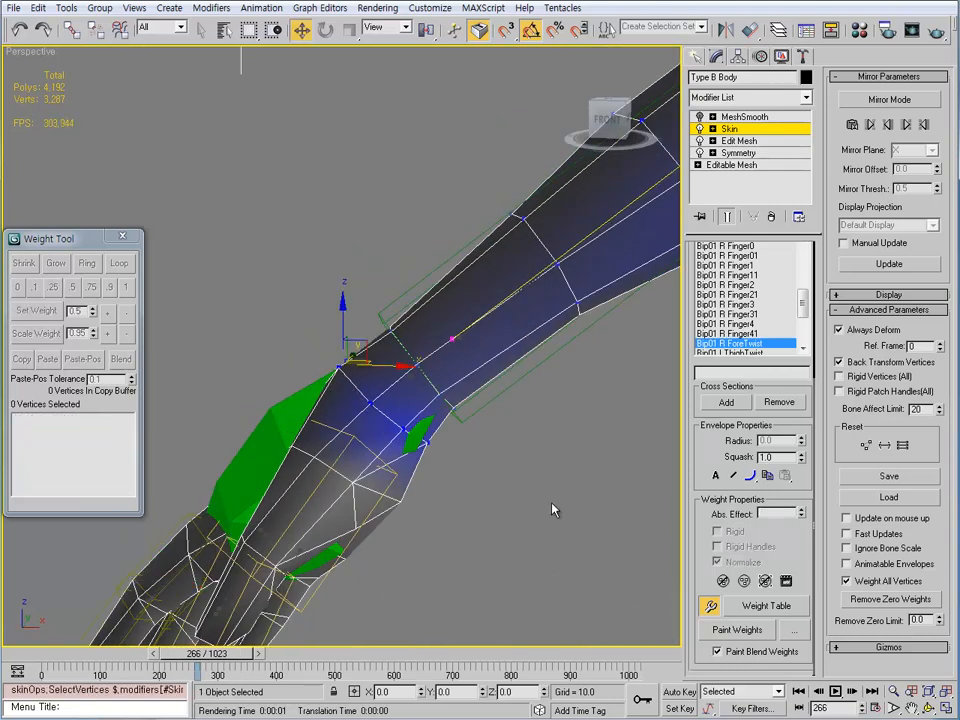
key(1)
click(272, 420)
click(377, 451)
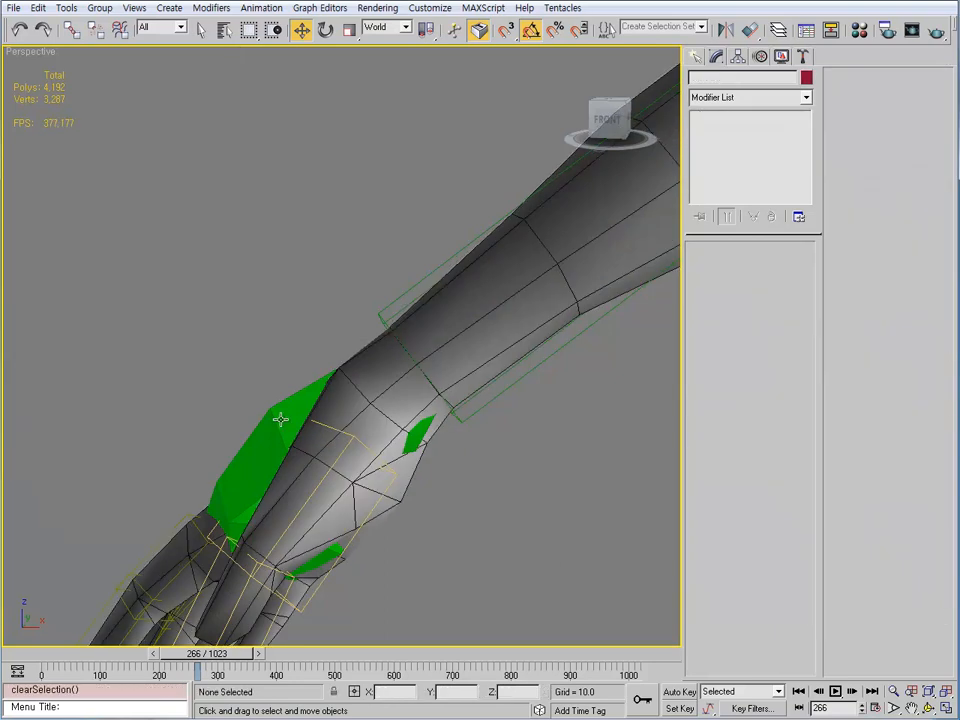
click(487, 401)
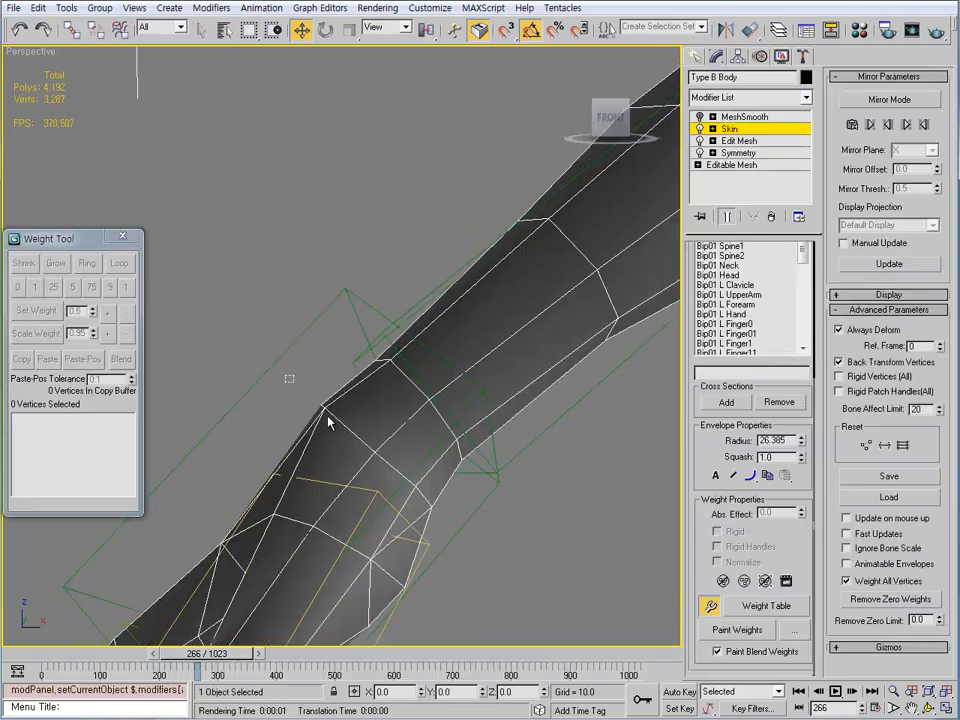
Select the ring of eight vertices around the right wrist joint and open the Skin weight table.
click(354, 360)
middle_drag(354, 360, 350, 417)
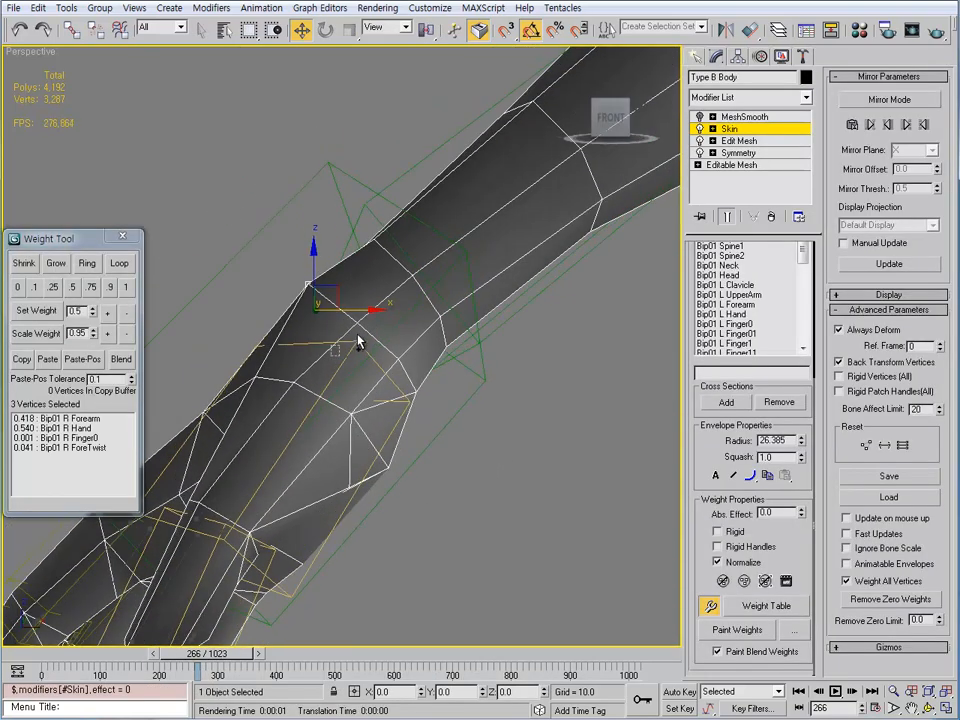
alt+middle_drag(395, 381, 240, 395)
ctrl+drag(436, 287, 370, 358)
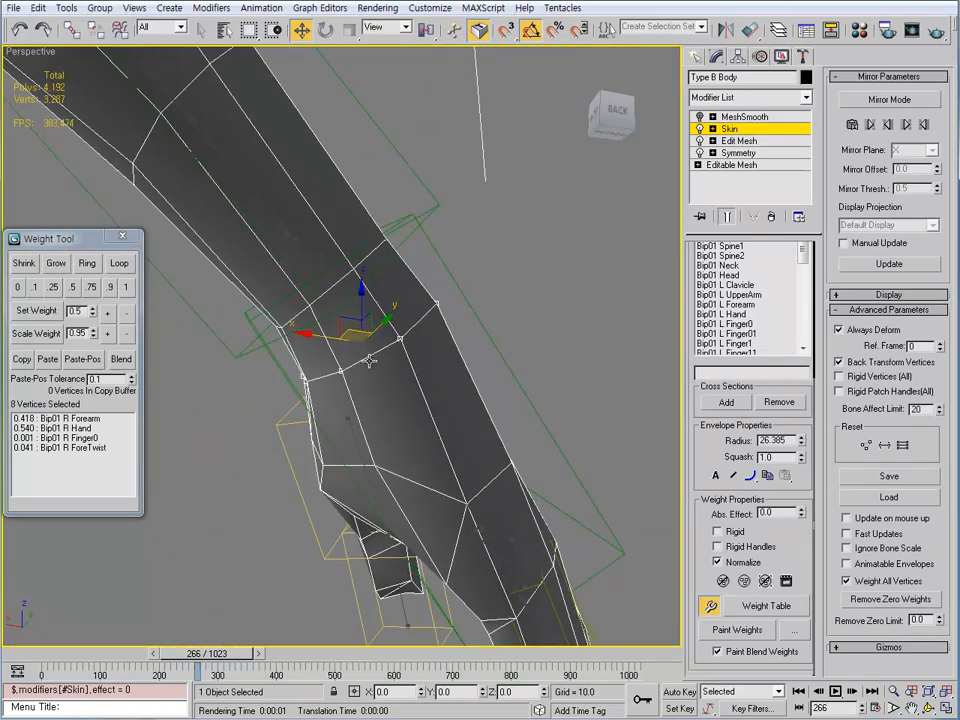
mouse_move(375, 360)
alt+middle_down()
mouse_move(405, 359)
mouse_move(361, 374)
alt+middle_up()
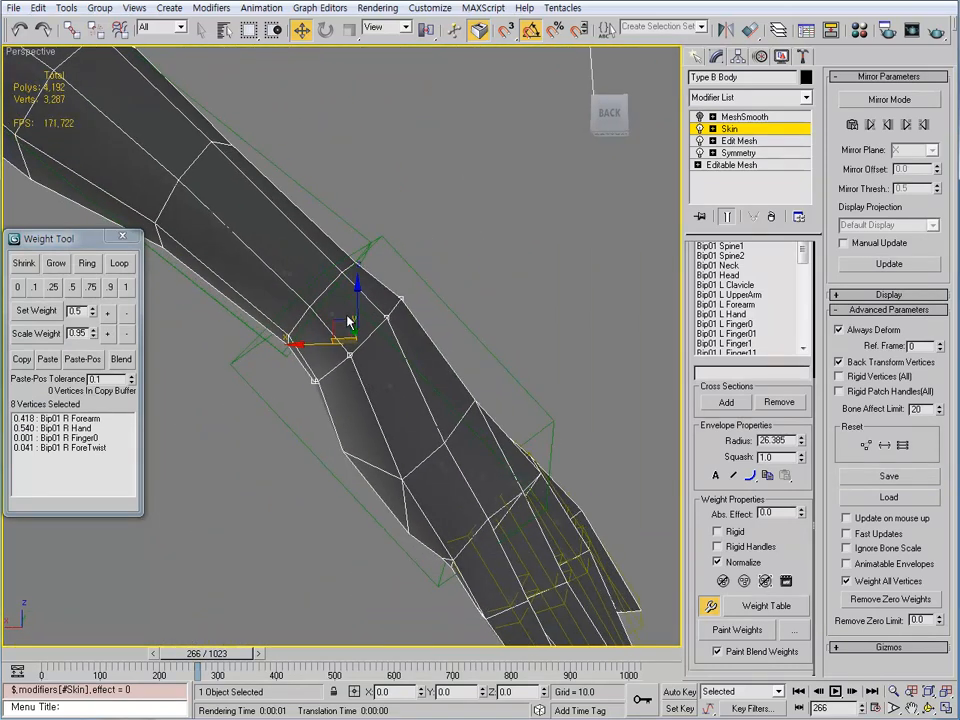
alt+middle_drag(350, 321, 391, 305)
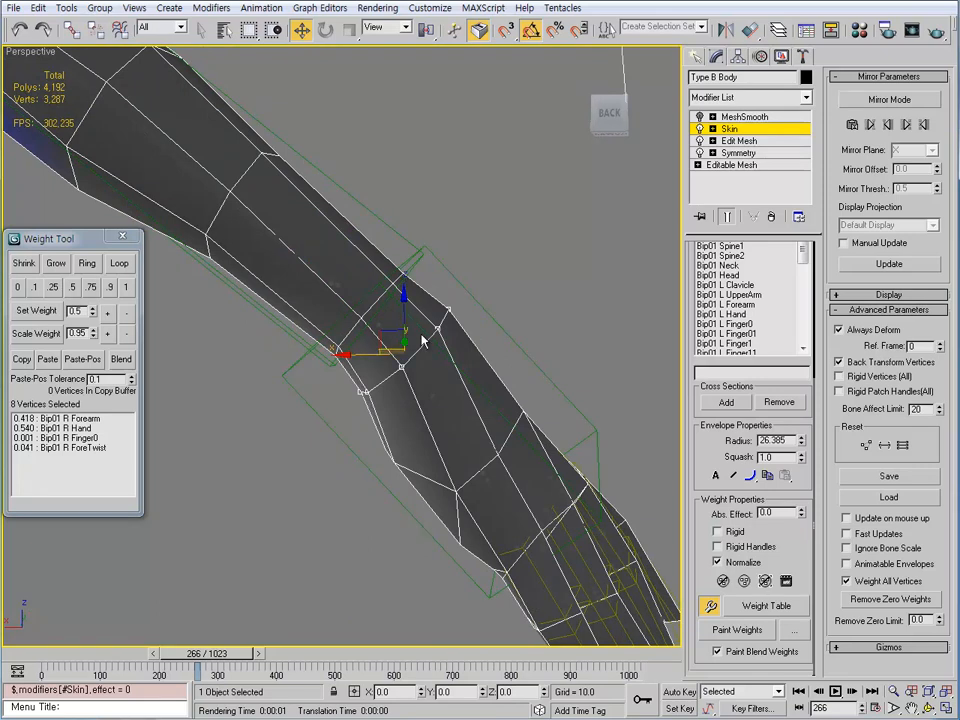
alt+middle_drag(420, 311, 338, 434)
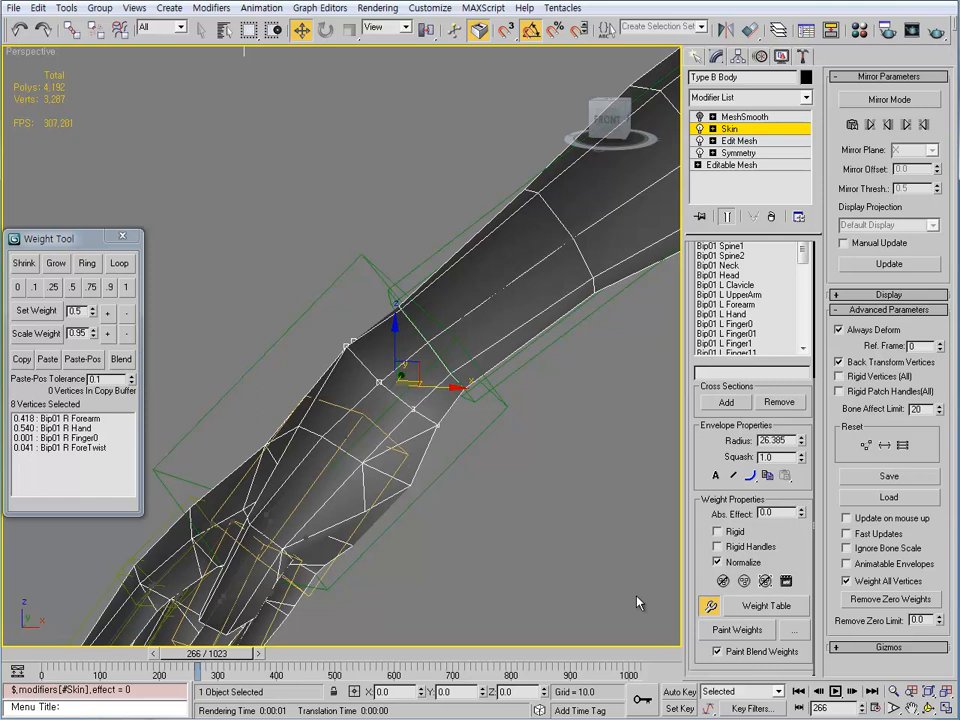
click(772, 613)
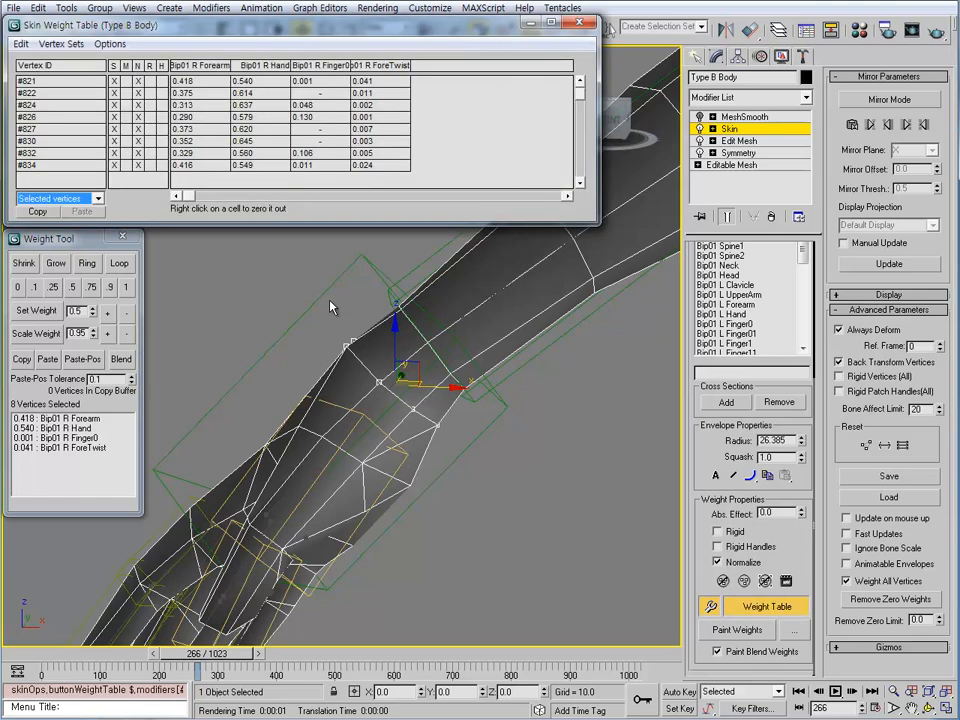
Set the eight wrist vertices' weight to 1 for Bip01 R Hand and remove their zero weights.
middle_drag(333, 307, 336, 310)
alt+middle_drag(410, 407, 409, 435)
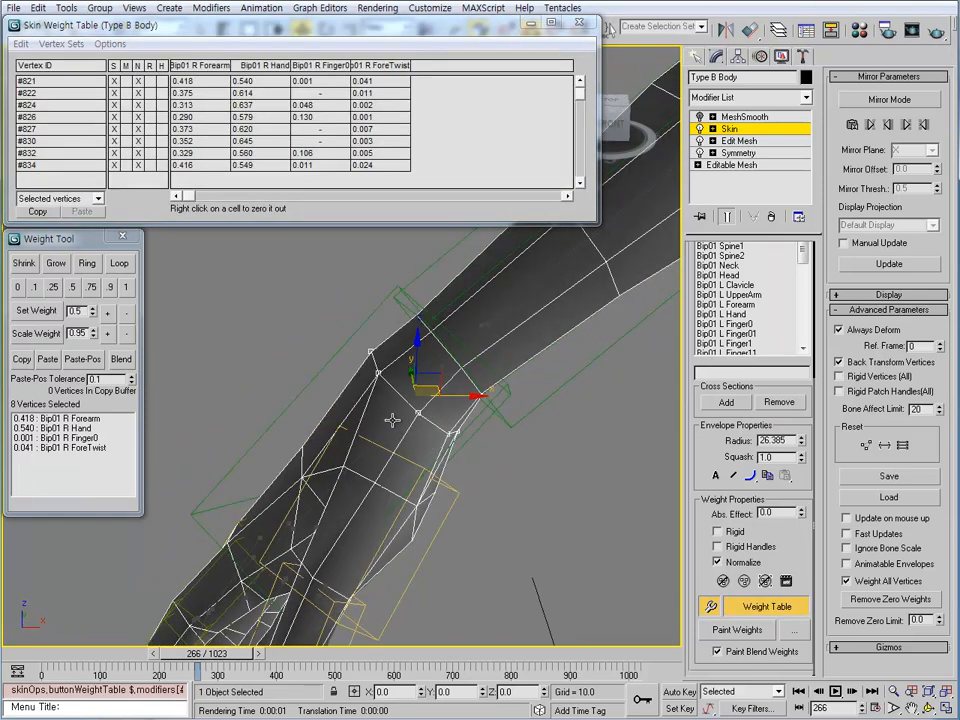
click(392, 420)
click(126, 287)
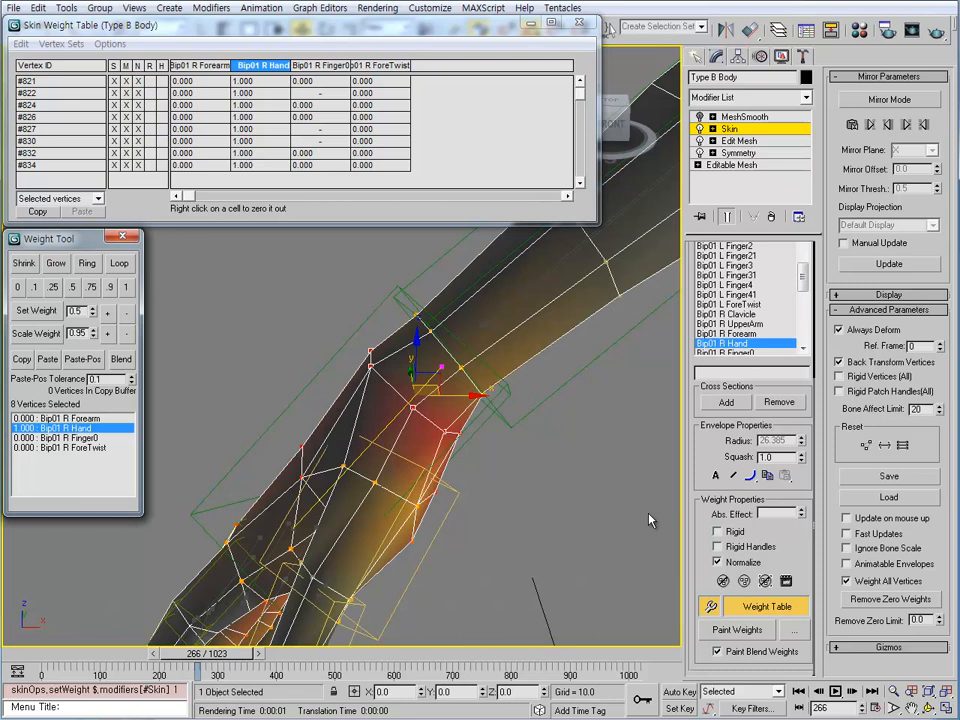
click(872, 601)
Set the weight of the next two vertex rings above the right wrist to 1 for Bip01 R ForeTwist.
alt+middle_drag(406, 380, 456, 441)
drag(356, 398, 362, 389)
alt+middle_drag(418, 446, 198, 411)
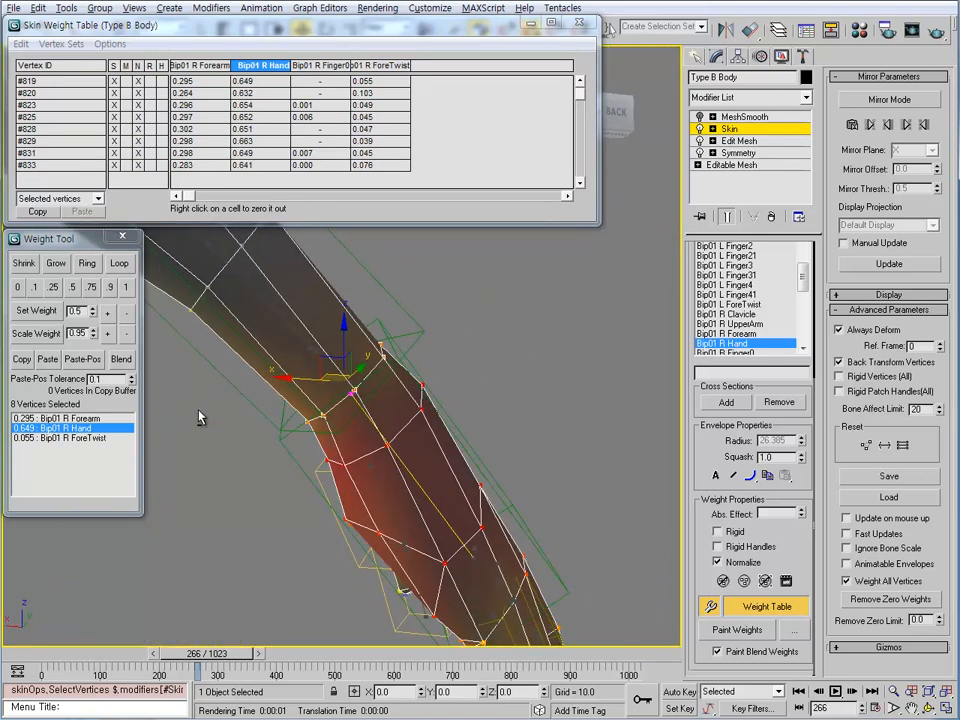
mouse_move(360, 432)
alt+middle_down()
mouse_move(377, 455)
mouse_move(368, 448)
mouse_move(358, 457)
alt+middle_up()
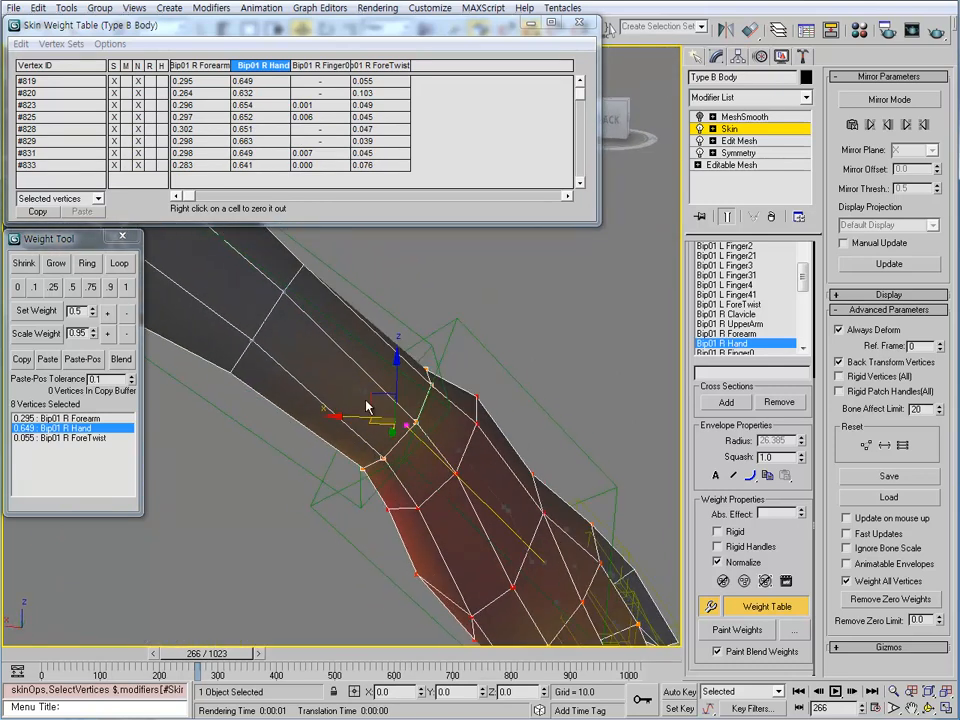
drag(366, 401, 366, 395)
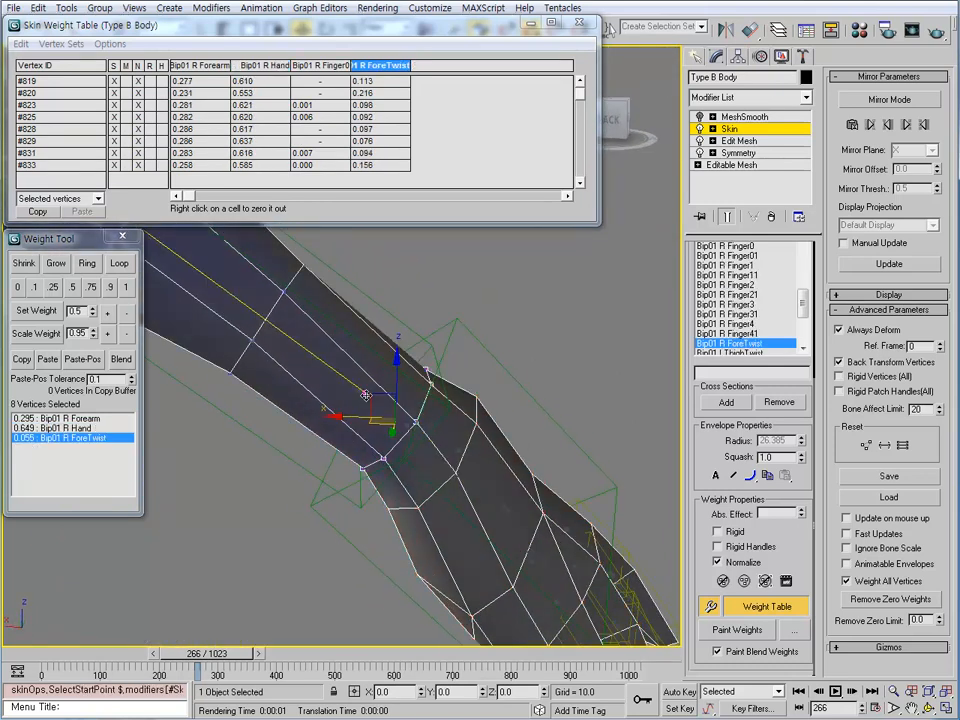
click(126, 287)
alt+middle_drag(300, 420, 372, 440)
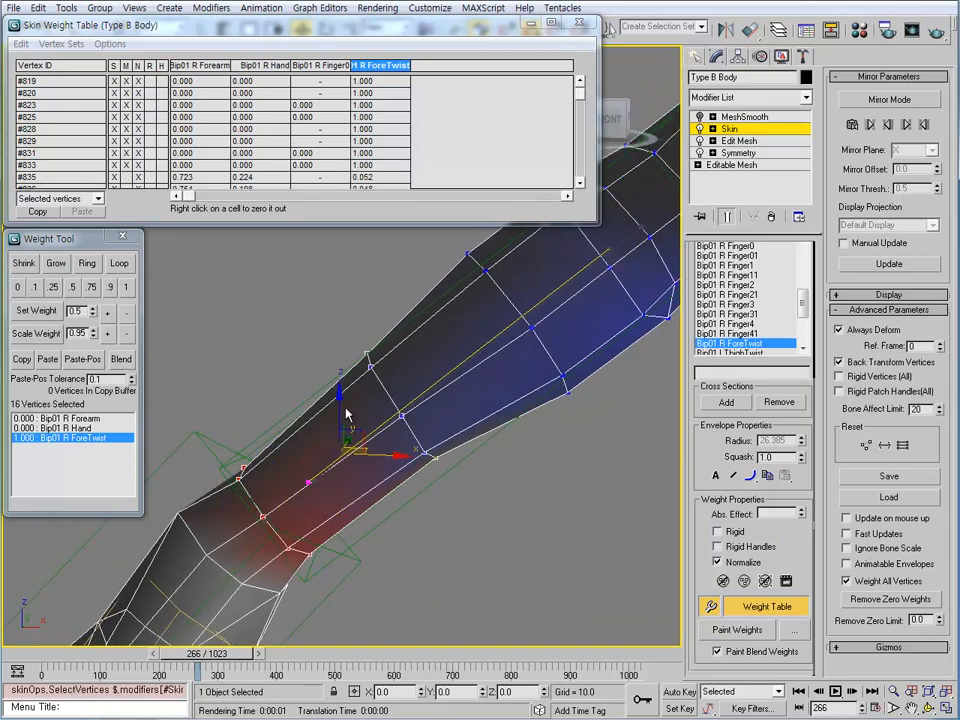
alt+middle_drag(347, 414, 240, 290)
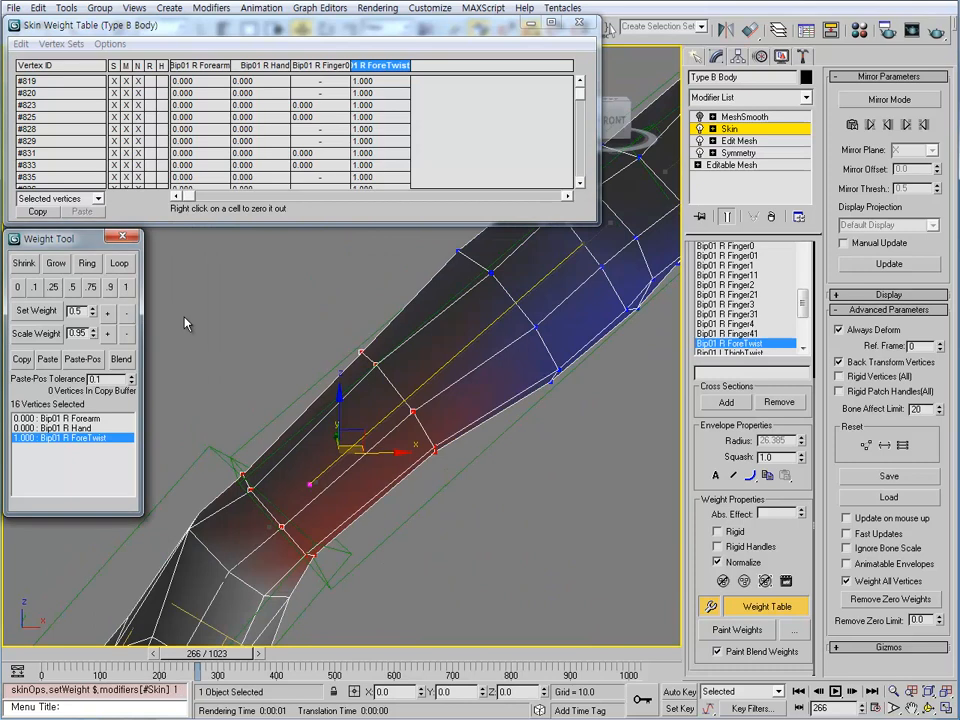
Set the eight-vertex ring #805 to #817 farther up the forearm to weight 1 for Bip01 R ForeTwist and remove zero weights.
middle_drag(490, 379, 377, 455)
drag(347, 341, 445, 455)
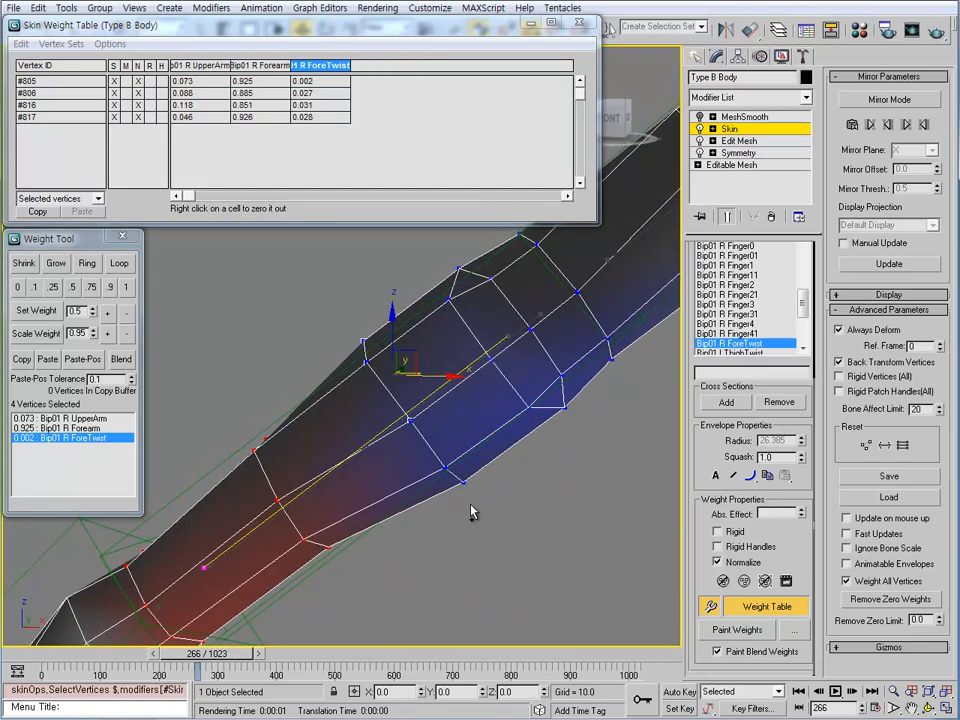
ctrl+drag(390, 394, 386, 390)
alt+middle_drag(386, 392, 201, 468)
click(124, 287)
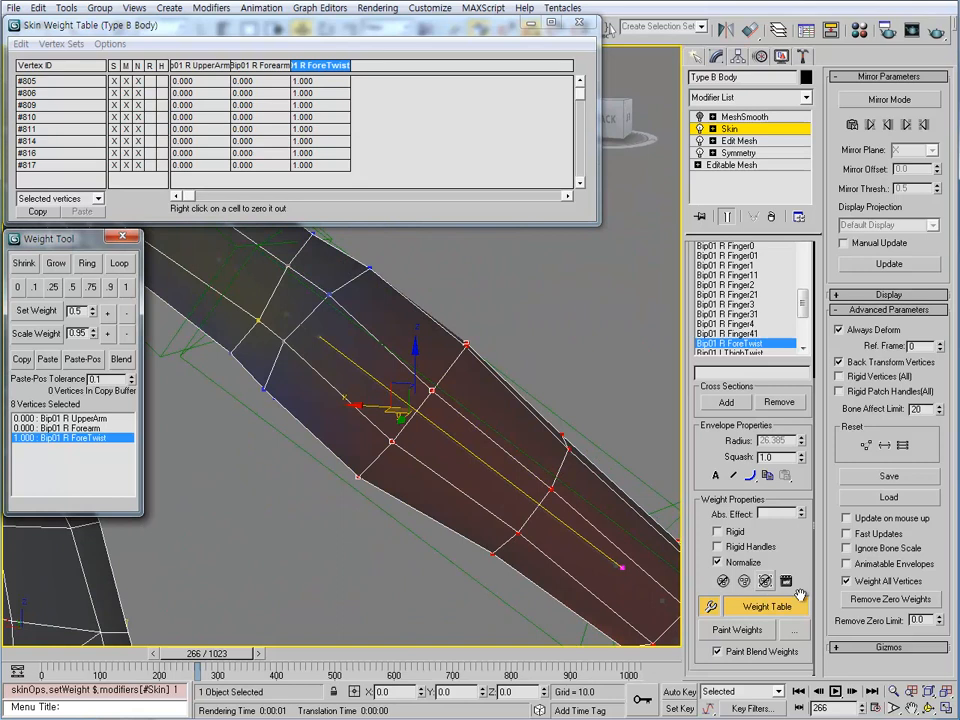
click(923, 600)
alt+middle_drag(531, 486, 363, 473)
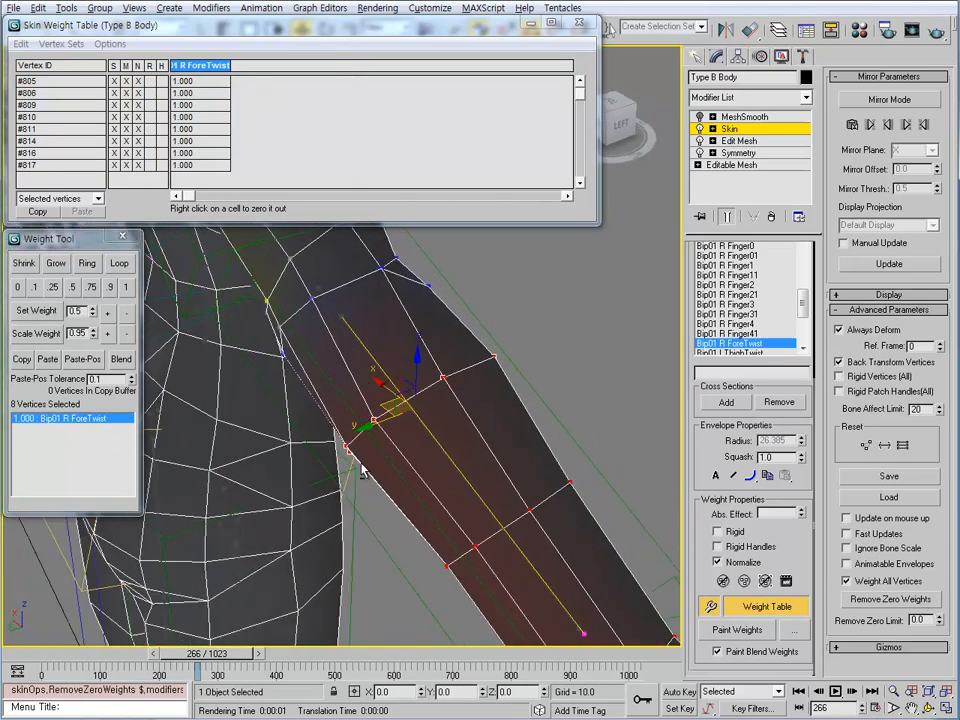
Set the weight of the selected forearm ring #805 to #817 to 0.5 for Bip01 R Forearm.
click(329, 307)
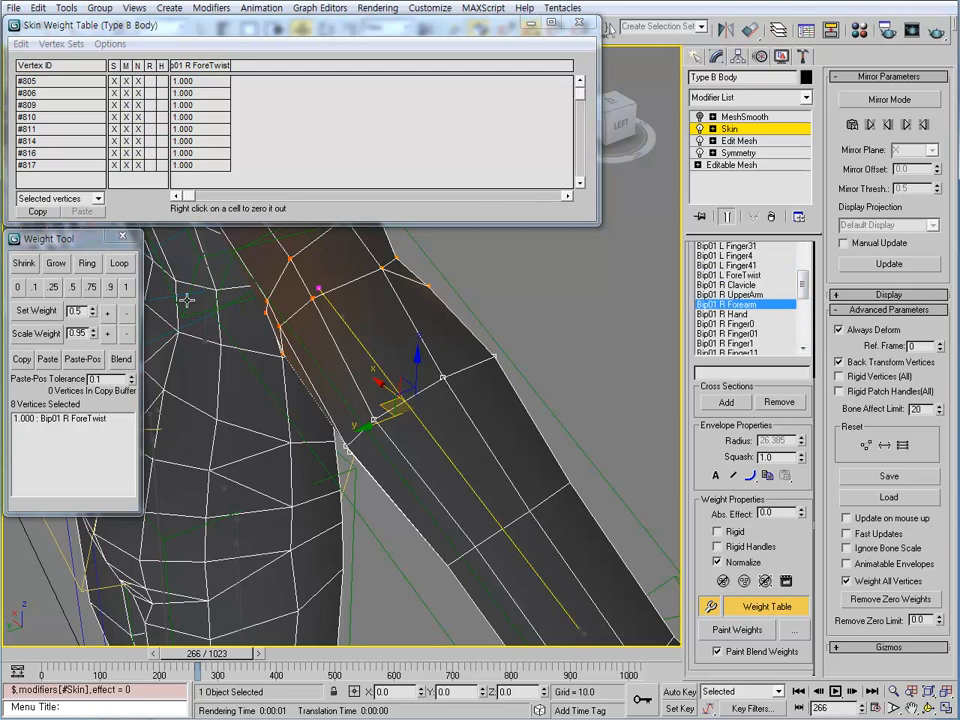
click(72, 288)
Select the eight-vertex ring #803 to #818 below the right elbow, set its Bip01 R Forearm weight to 1 and remove zero weights.
alt+middle_drag(390, 400, 348, 425)
drag(334, 329, 362, 377)
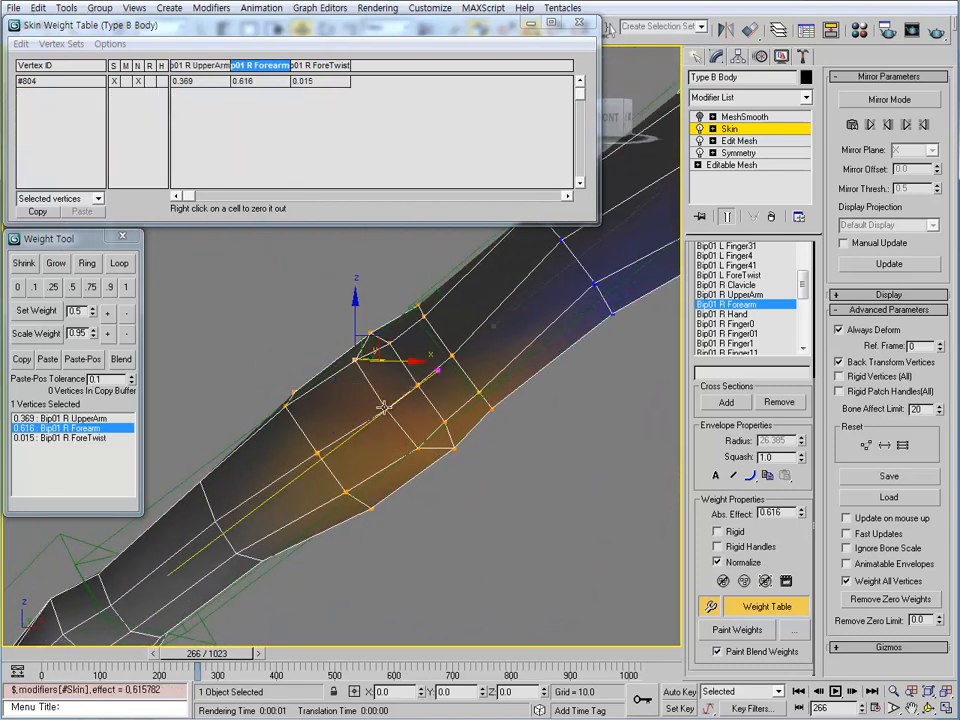
alt+middle_drag(455, 470, 441, 430)
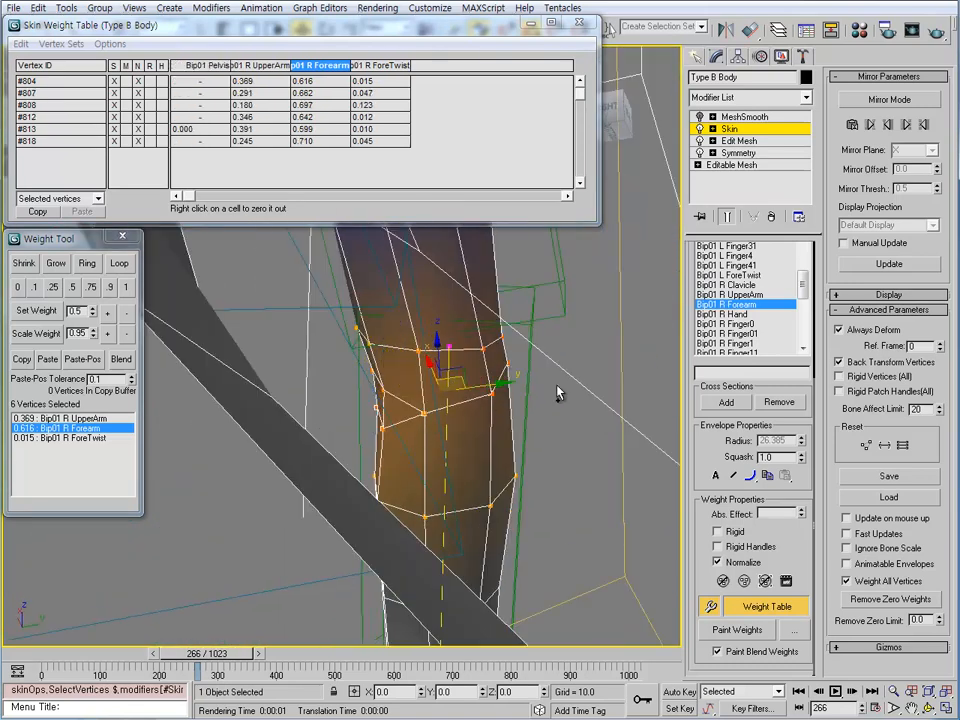
alt+middle_drag(558, 393, 417, 368)
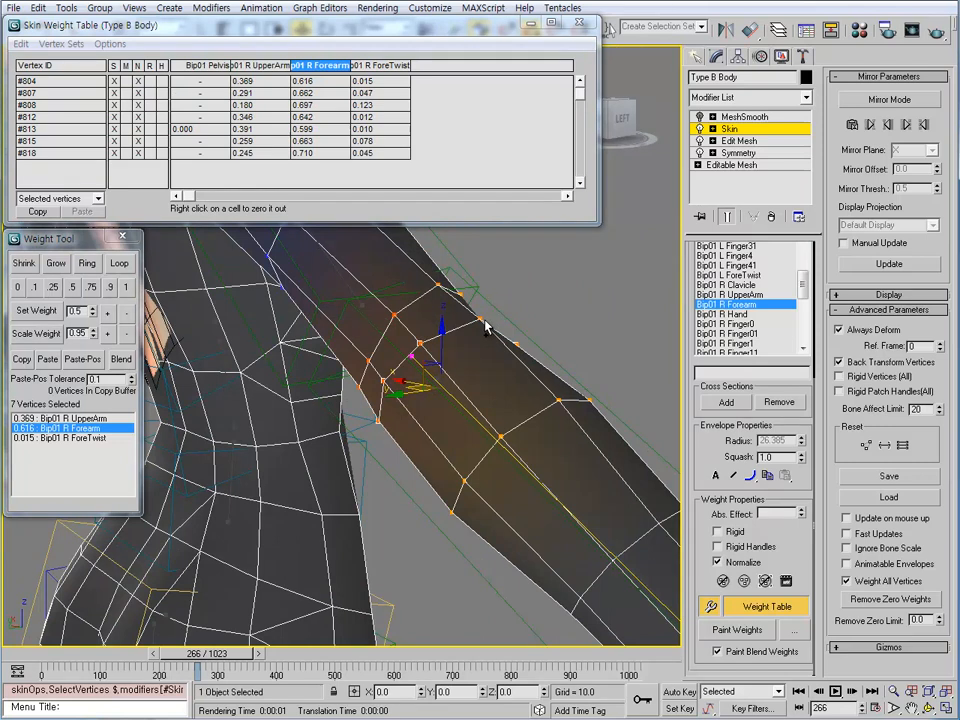
alt+middle_drag(480, 318, 360, 381)
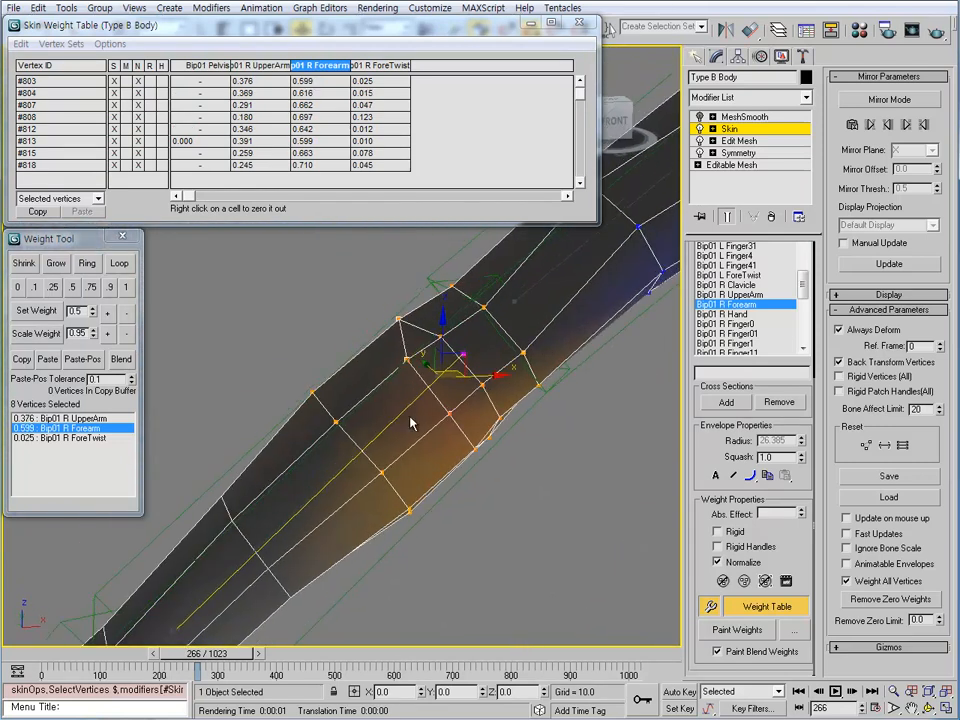
click(124, 287)
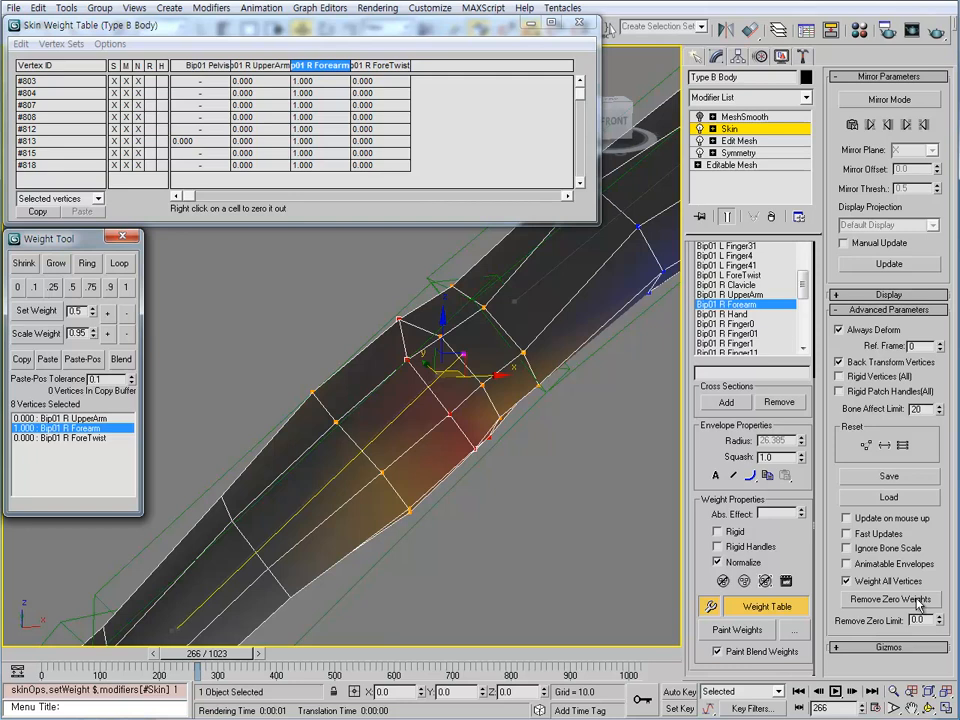
click(890, 599)
alt+middle_drag(450, 420, 380, 481)
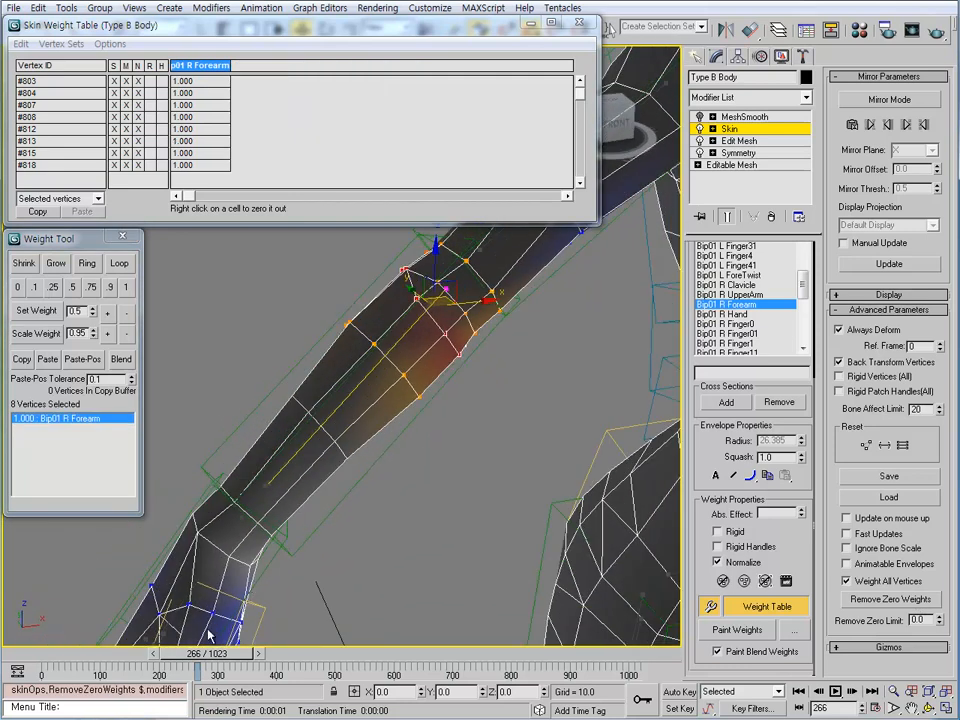
At frame 276, select the lower forearm ring #835 to #842 and set its weight to 0.25 for Bip01 R Forearm.
mouse_move(210, 657)
mouse_down()
mouse_move(205, 664)
mouse_move(217, 668)
mouse_move(199, 668)
mouse_move(217, 672)
mouse_up()
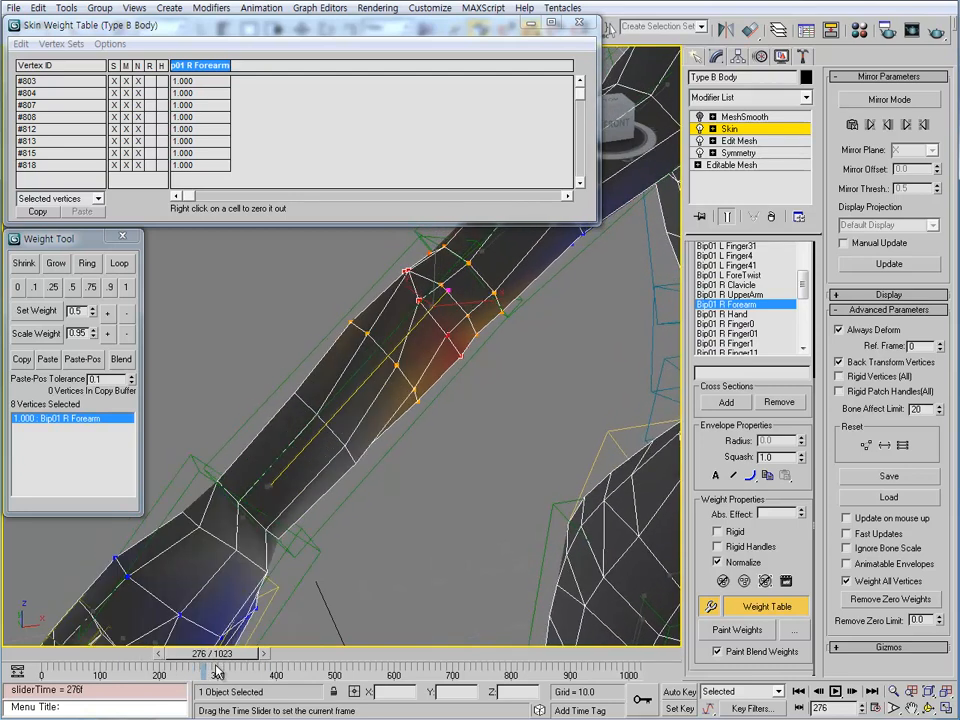
alt+middle_drag(340, 452, 291, 393)
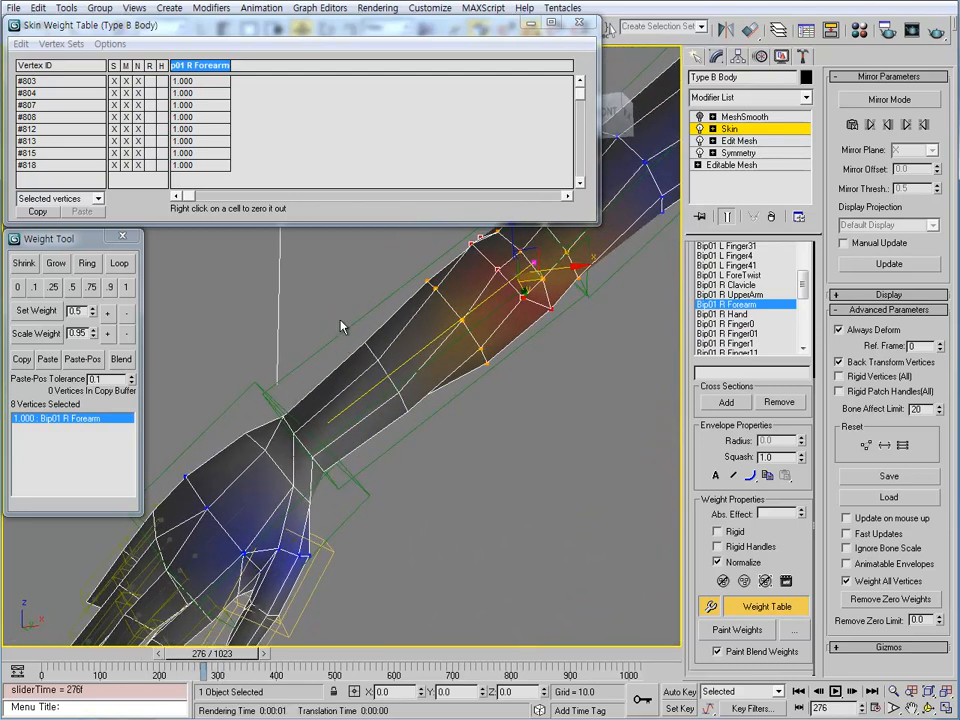
drag(430, 430, 431, 432)
alt+middle_drag(431, 432, 283, 238)
click(204, 67)
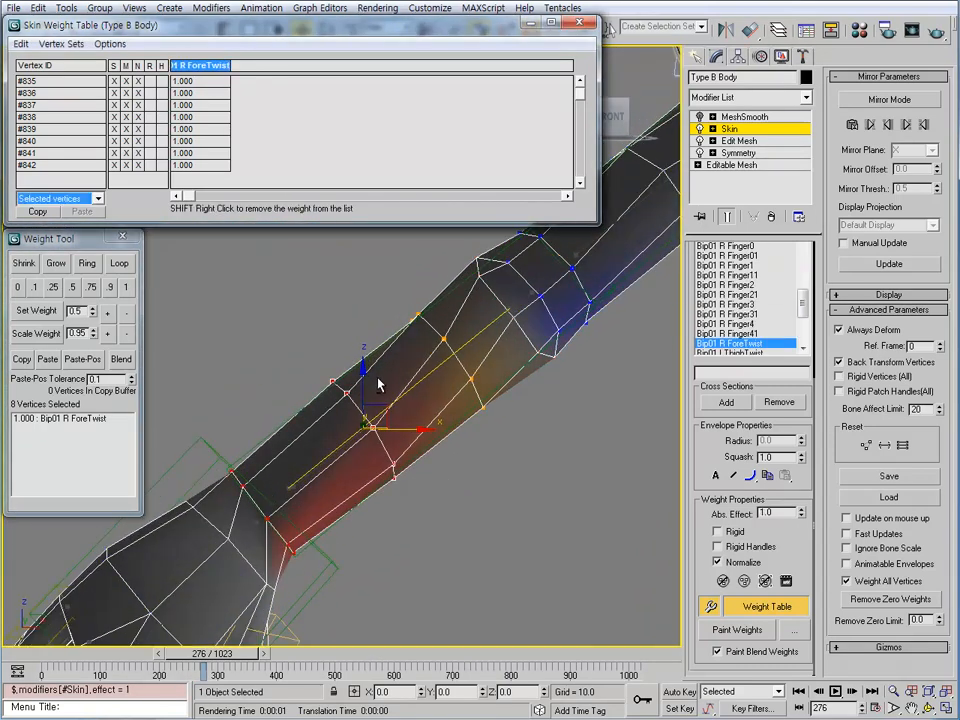
alt+middle_drag(379, 381, 402, 400)
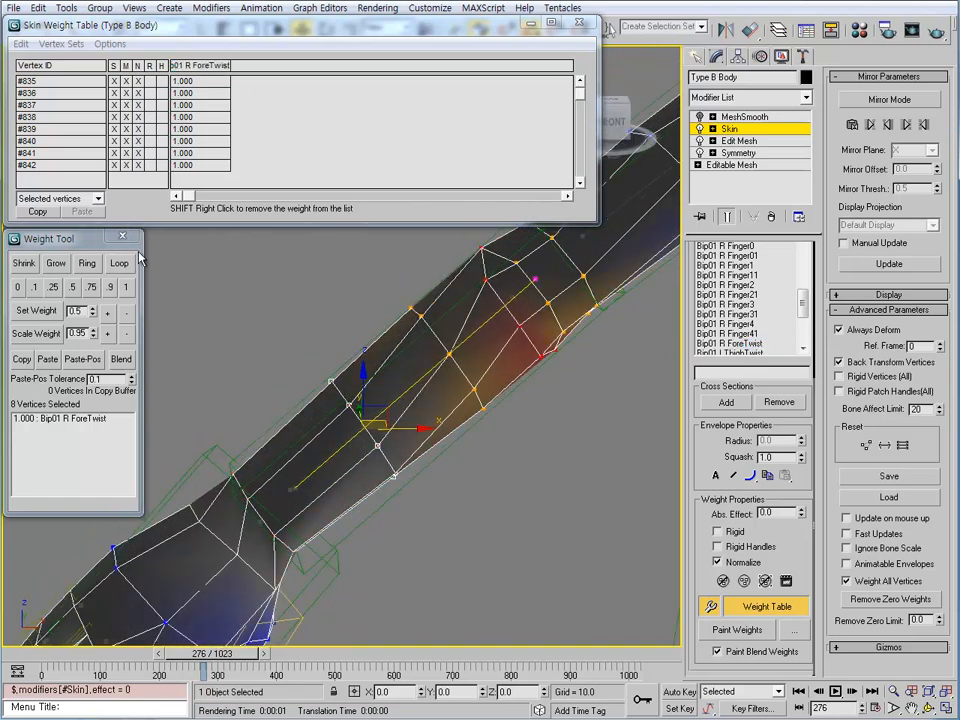
click(53, 289)
Select the eight-vertex ring #819 to #833 just above the right wrist and set its weight to 0.25 for Bip01 R Hand.
alt+middle_drag(291, 389, 264, 350)
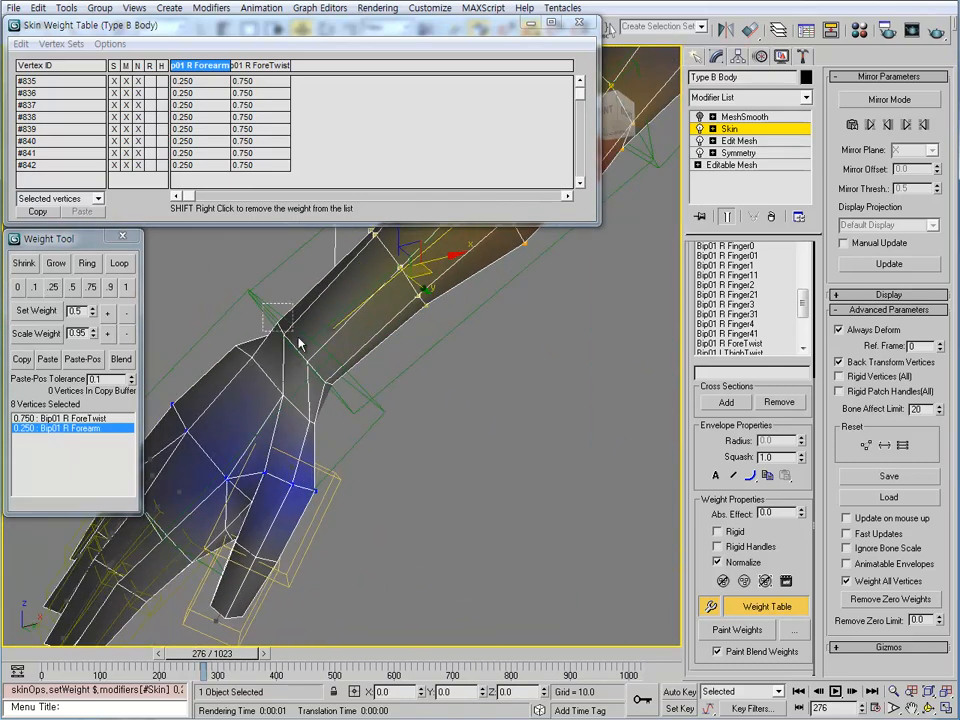
drag(298, 343, 310, 360)
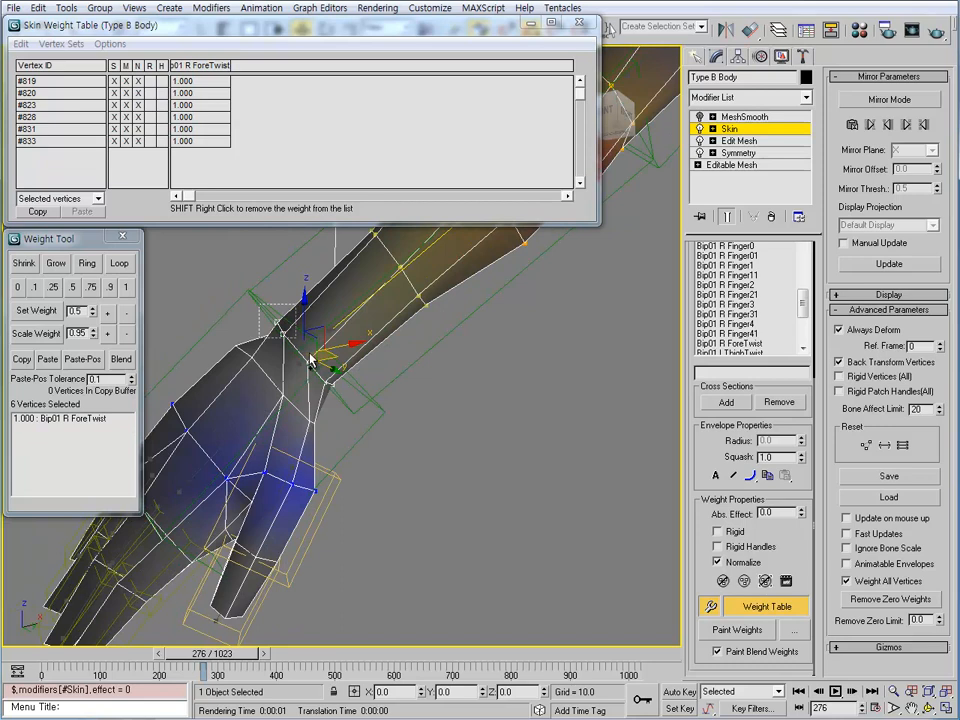
alt+middle_drag(318, 362, 242, 464)
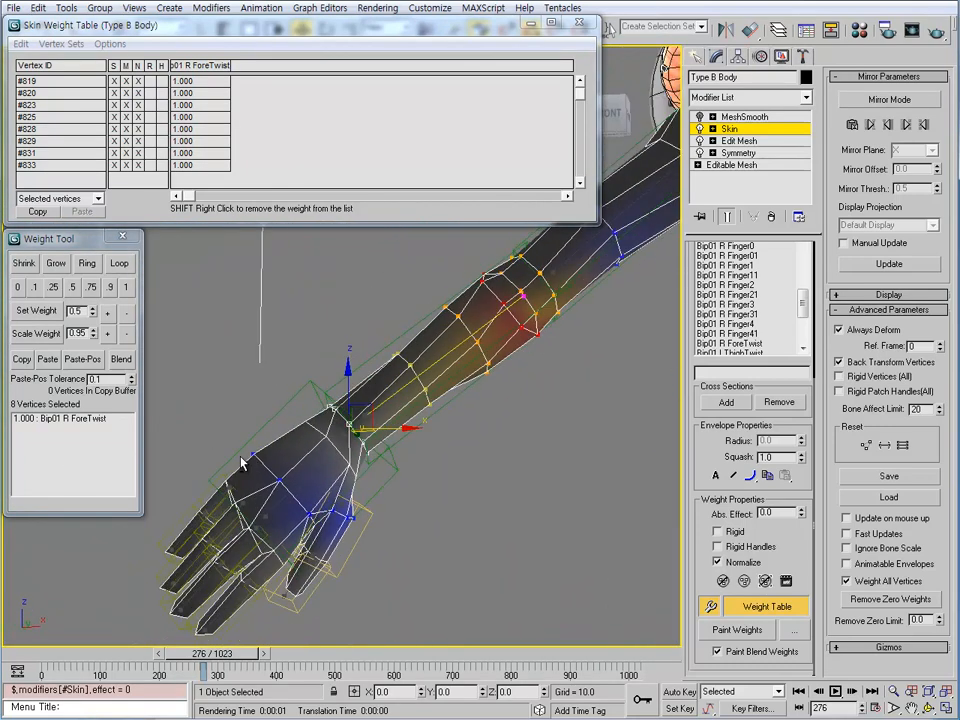
middle_drag(345, 498, 350, 447)
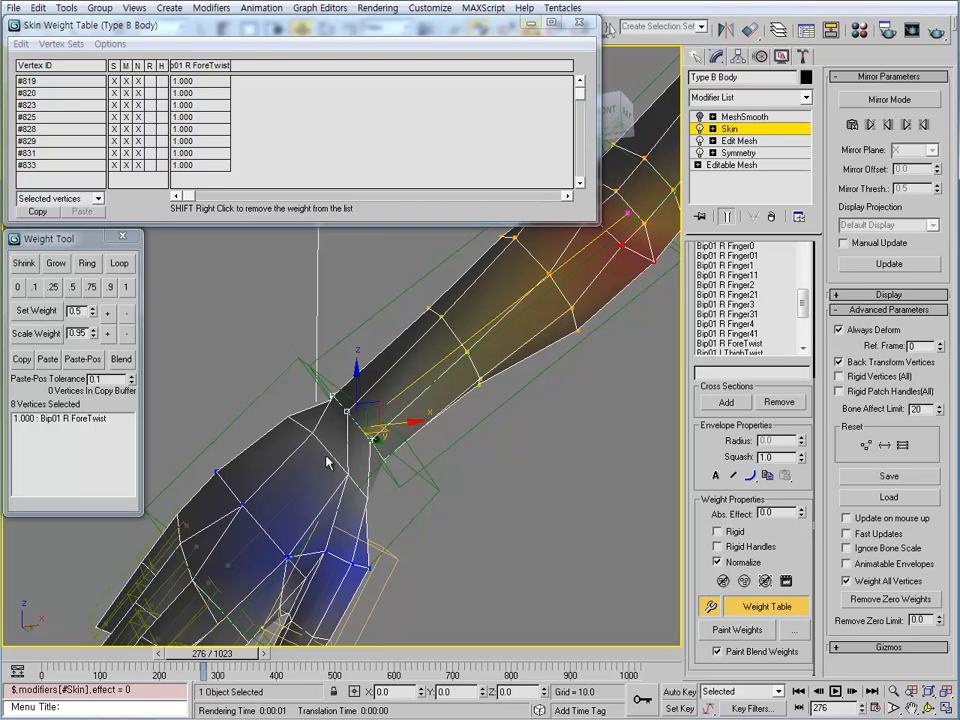
alt+middle_drag(345, 468, 170, 425)
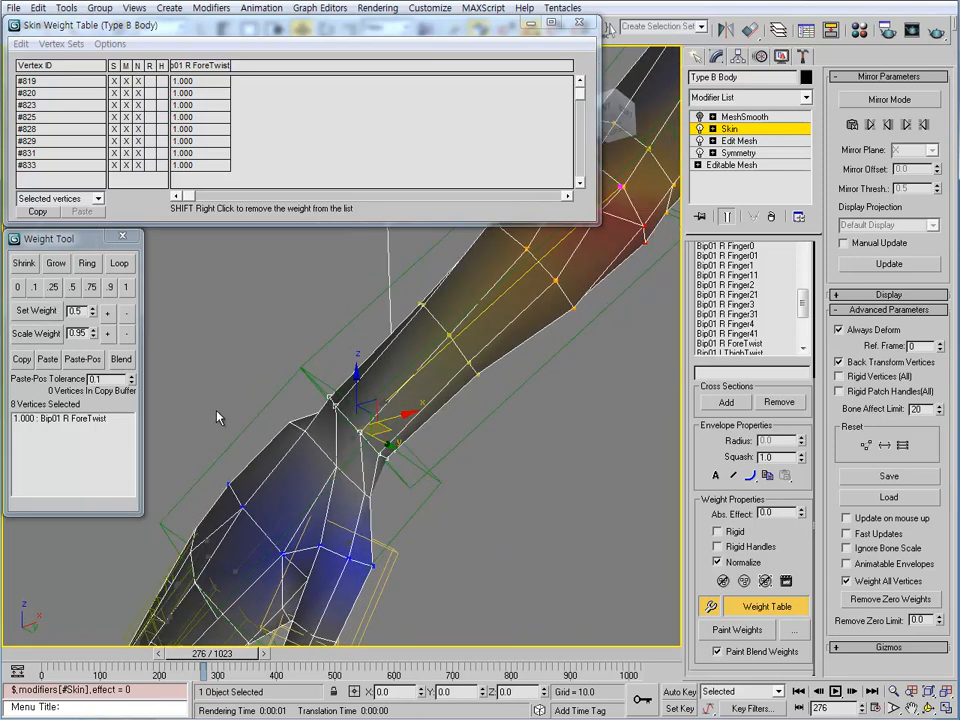
click(53, 288)
alt+middle_drag(240, 350, 281, 606)
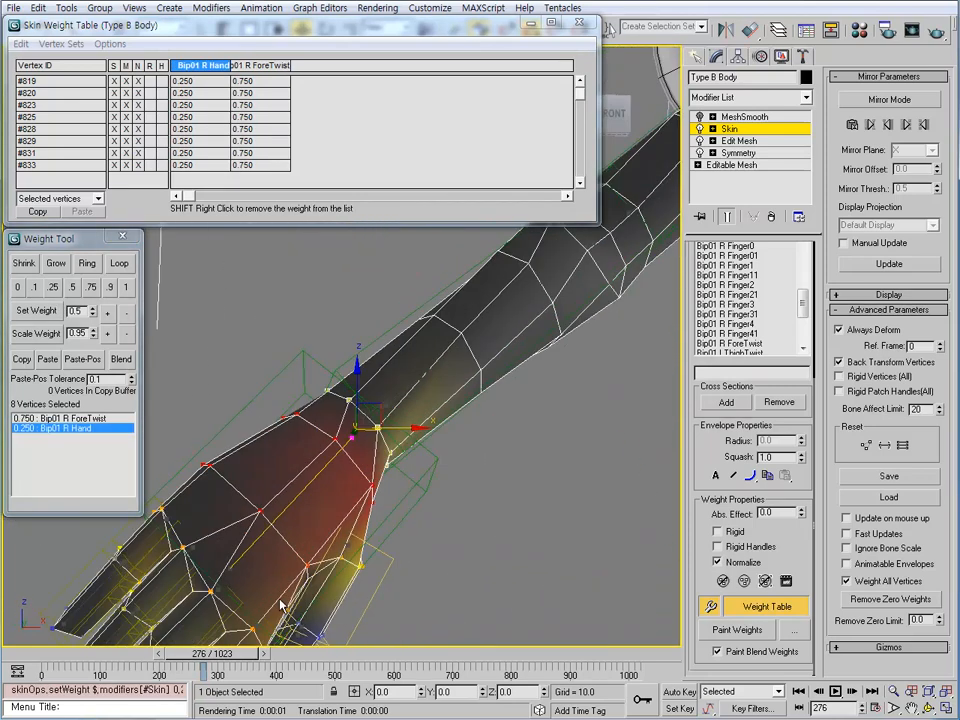
At frame 257, reselect the forearm ring #805 to #817 and rebalance it to 0.67 Bip01 R Forearm and 0.33 Bip01 R ForeTwist.
mouse_move(221, 663)
mouse_down()
mouse_move(198, 663)
mouse_move(212, 662)
mouse_up()
alt+middle_drag(507, 426, 414, 491)
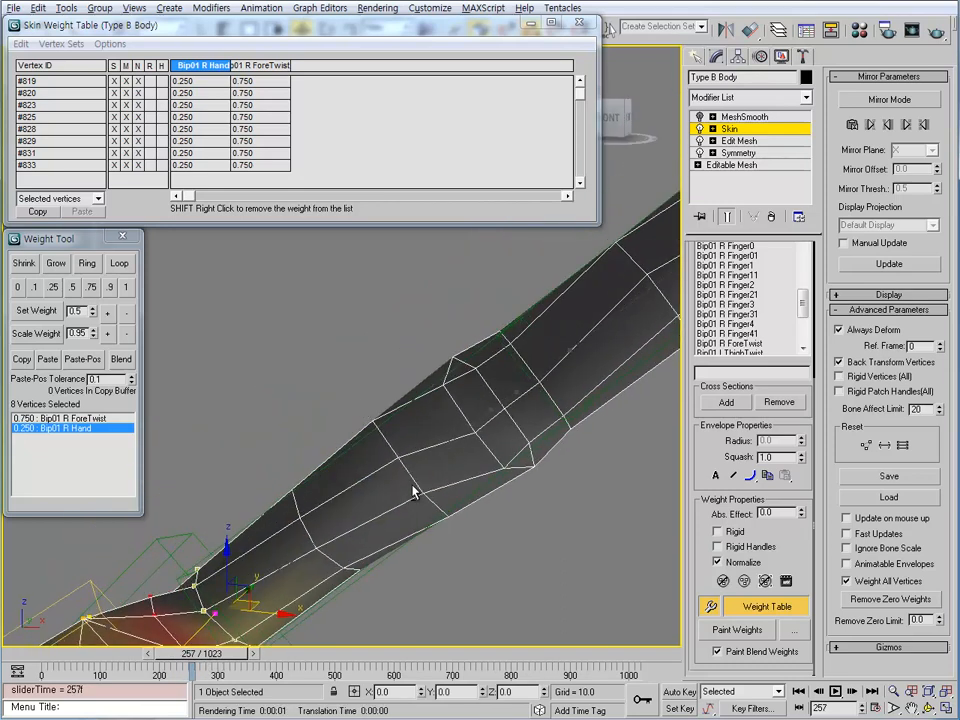
ctrl+drag(421, 493, 421, 490)
alt+middle_drag(421, 490, 706, 495)
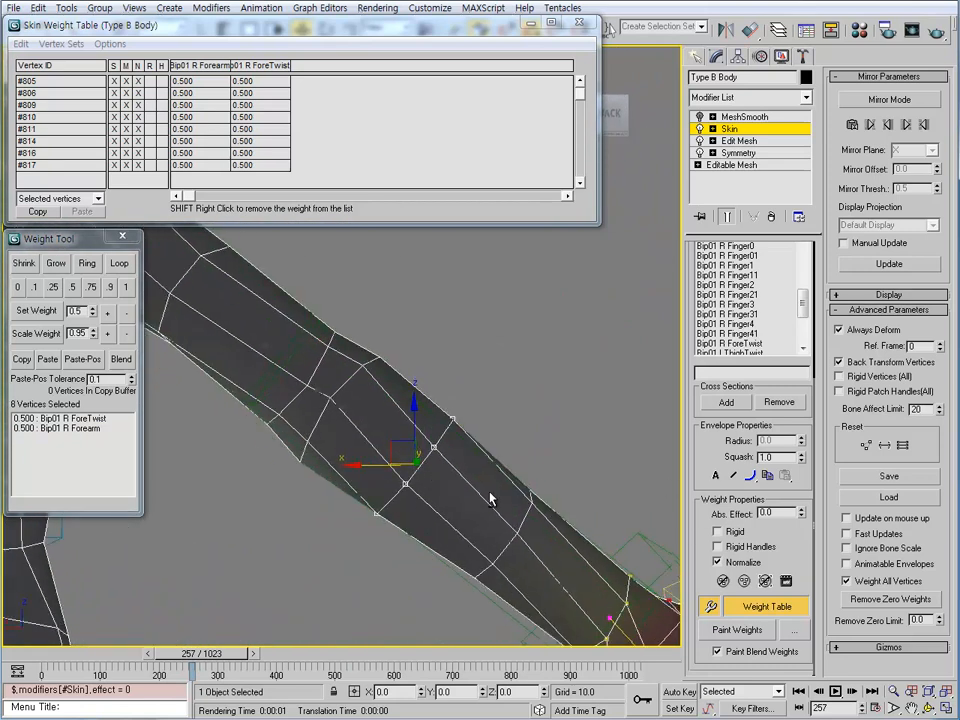
alt+middle_drag(490, 497, 212, 490)
click(65, 89)
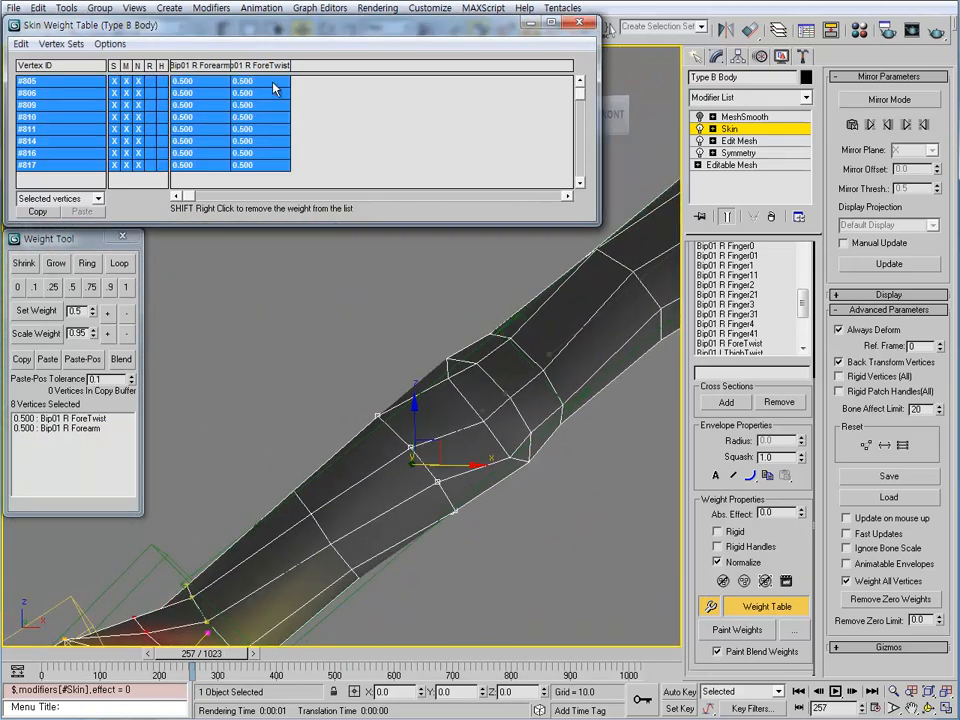
drag(273, 86, 232, 79)
Select the lower forearm ring #835 to #842, scrub to frame 296 and examine the bent right wrist from several sides.
middle_drag(463, 530, 488, 400)
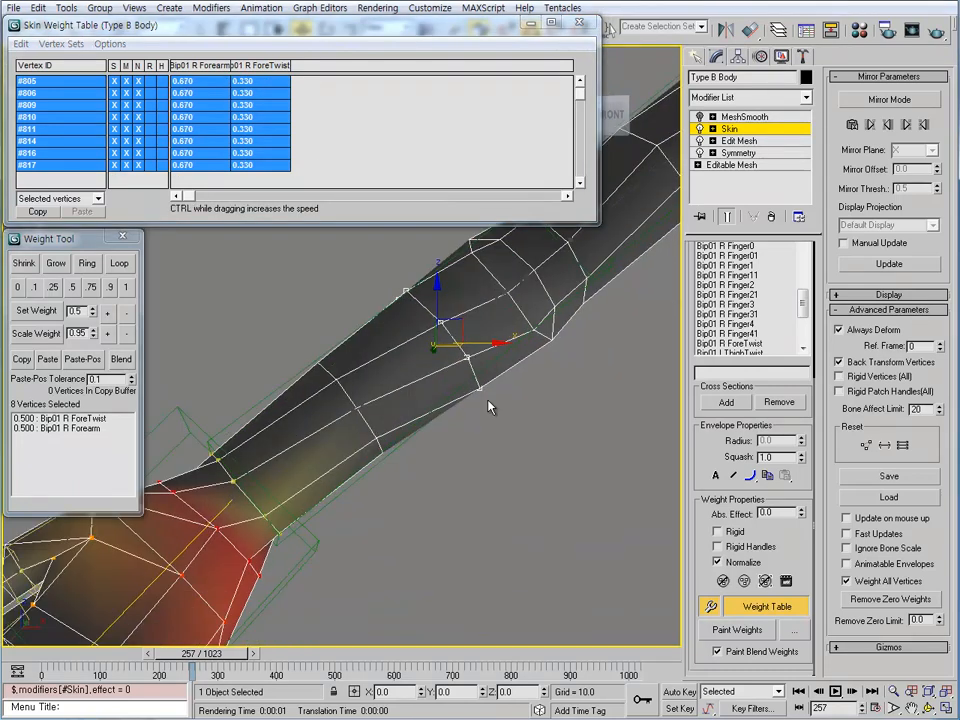
scroll(487, 404, down, 3)
alt+middle_drag(483, 460, 446, 445)
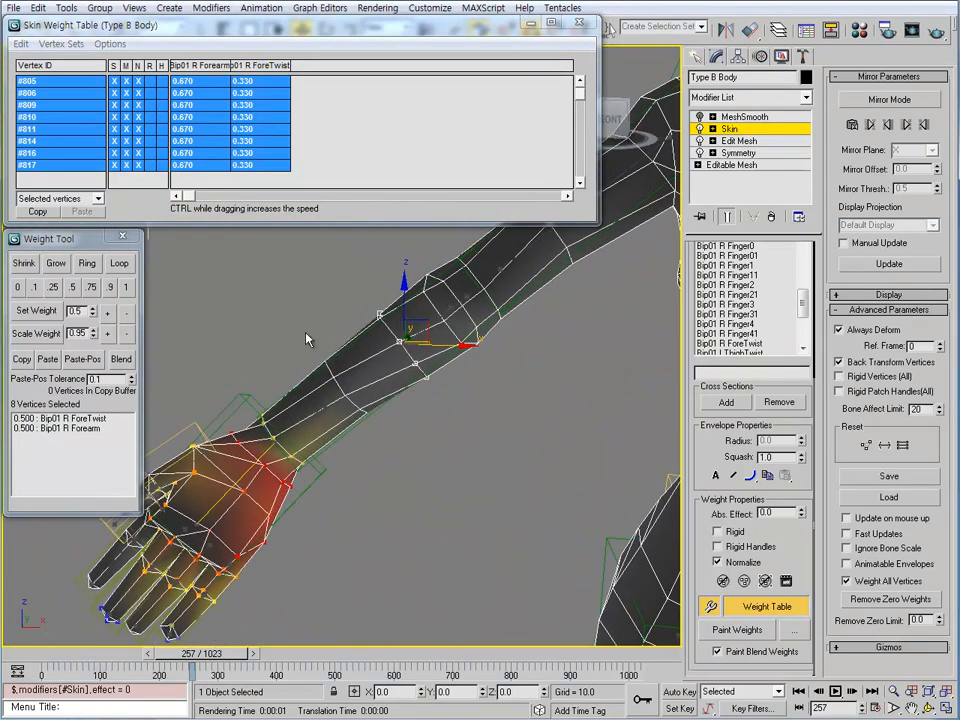
drag(378, 433, 380, 434)
alt+middle_drag(391, 446, 383, 561)
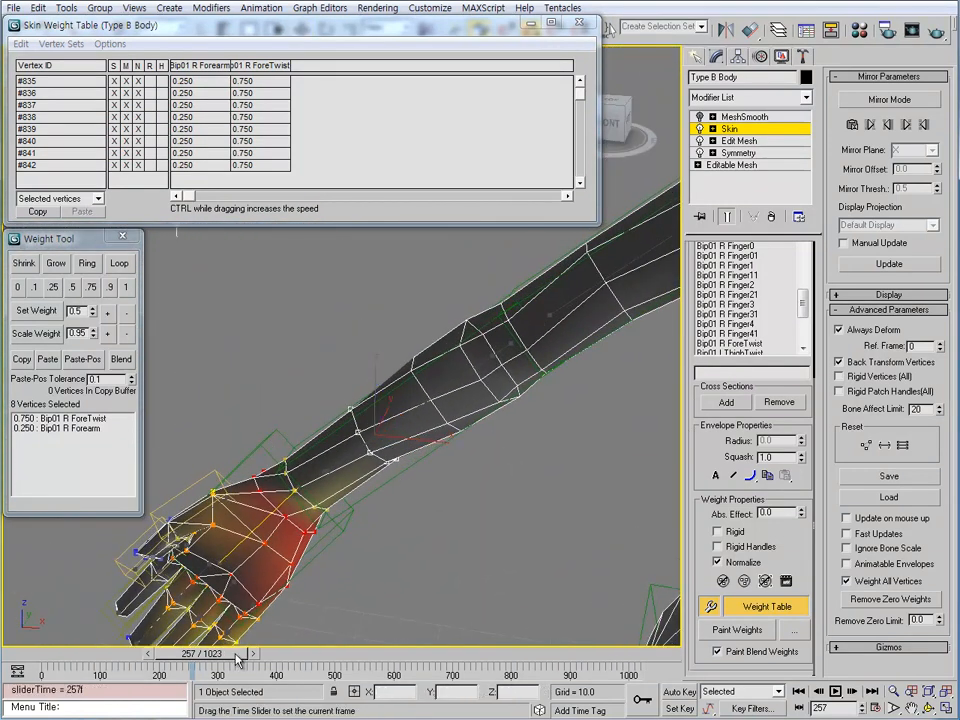
mouse_move(237, 660)
mouse_down()
mouse_move(252, 658)
mouse_move(213, 656)
mouse_move(255, 660)
mouse_up()
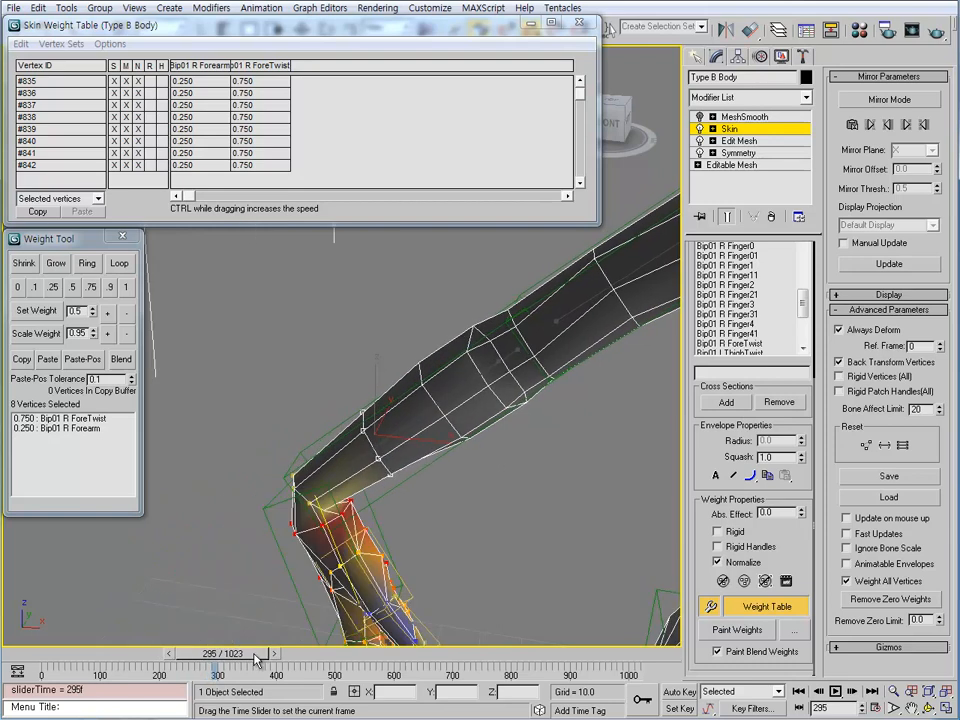
alt+middle_drag(307, 497, 358, 500)
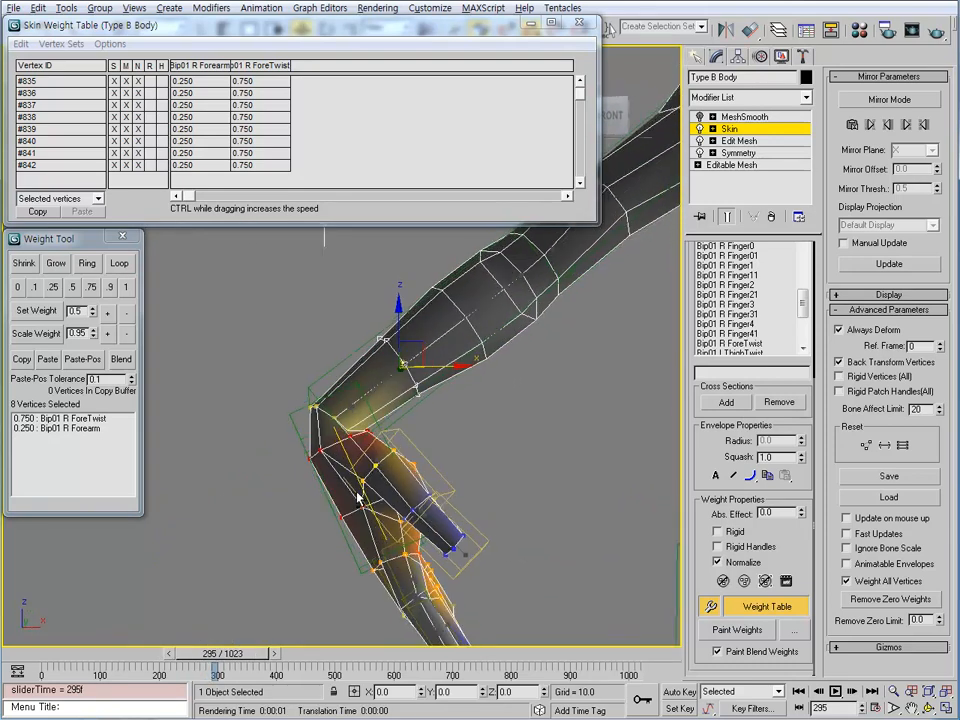
drag(249, 656, 257, 661)
middle_drag(600, 485, 472, 518)
scroll(472, 500, down, 4)
middle_drag(588, 481, 346, 476)
scroll(466, 466, up, 4)
middle_drag(595, 467, 518, 413)
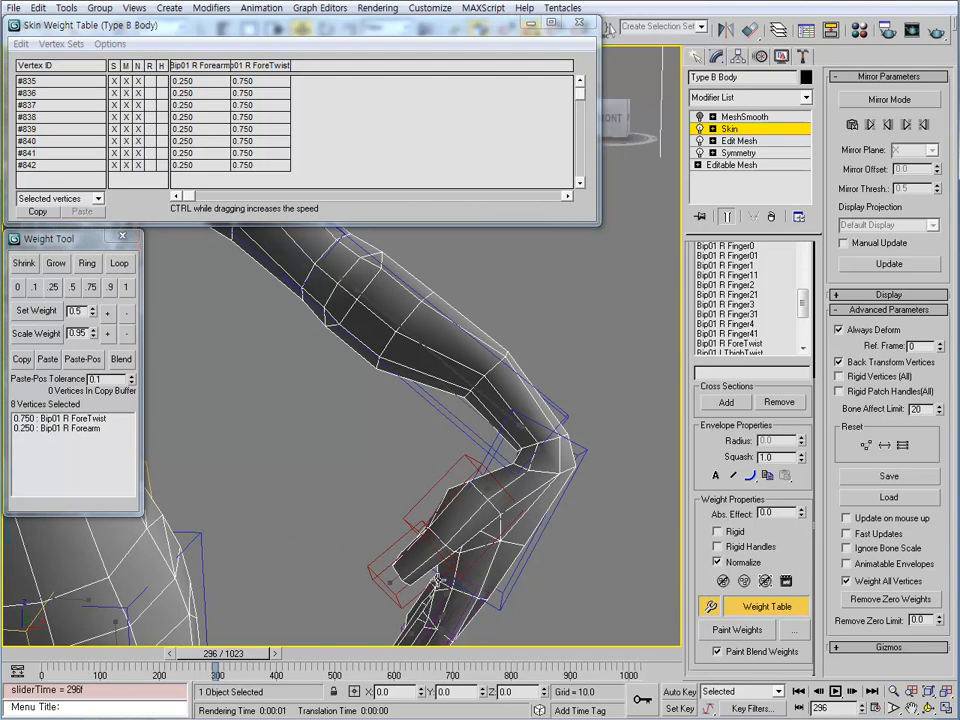
middle_drag(410, 570, 746, 527)
middle_drag(436, 461, 333, 482)
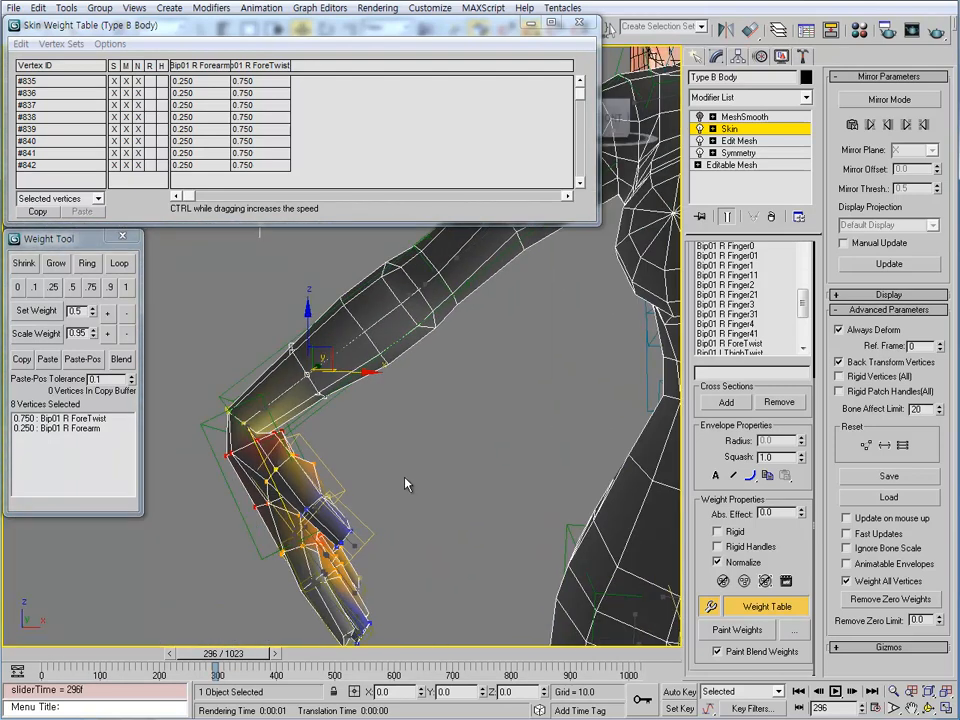
middle_drag(378, 420, 356, 442)
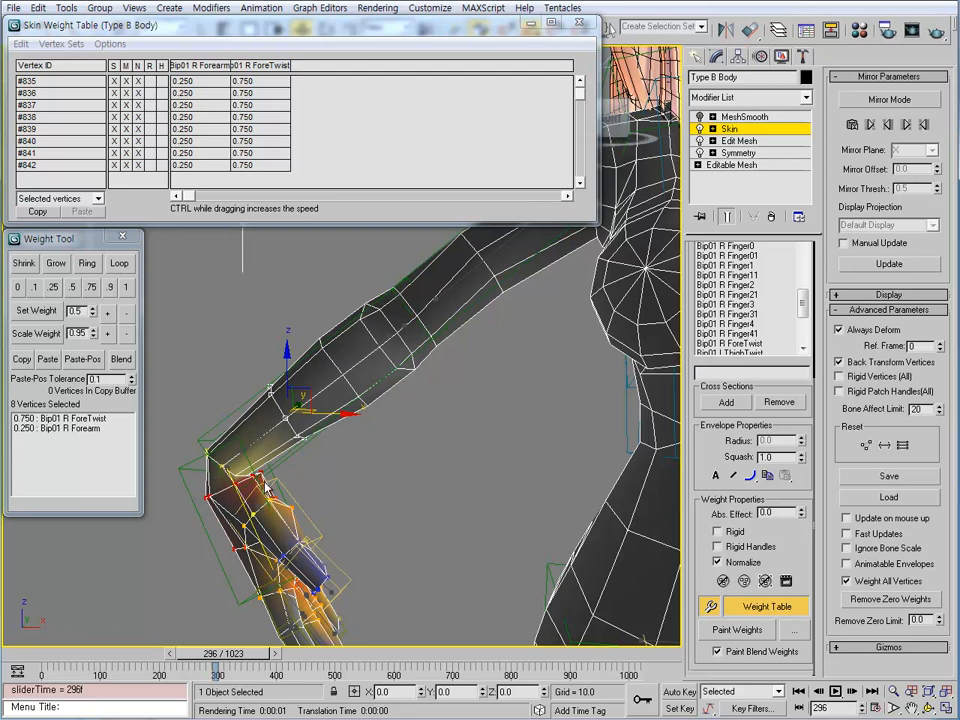
alt+middle_drag(250, 440, 326, 457)
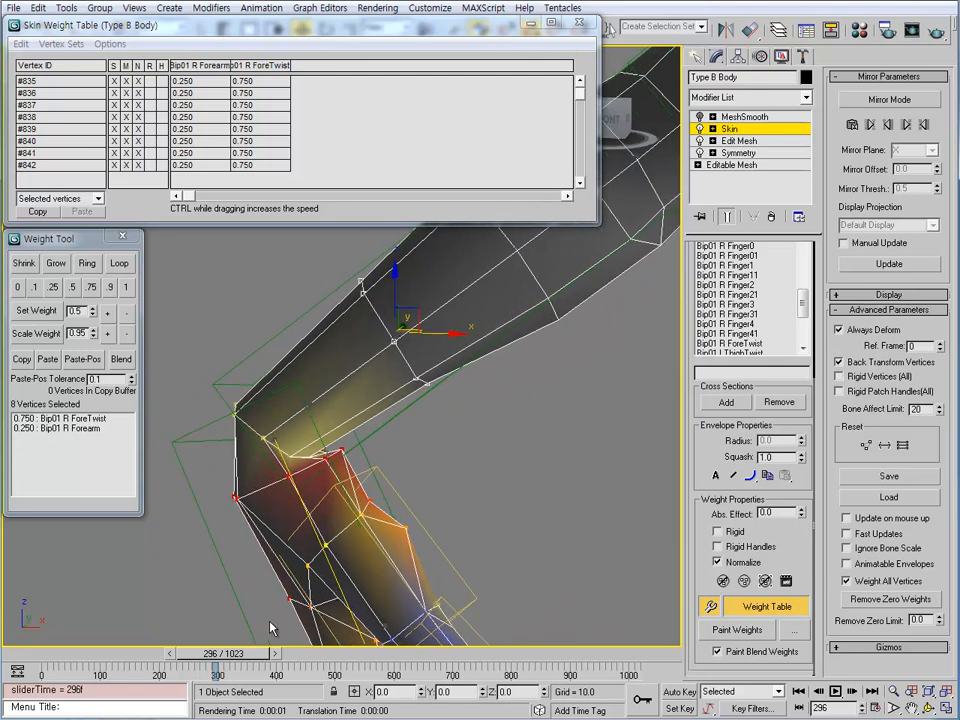
At frame 292, select the three hand vertices #827, #832 and #834 on the inner side of the bent right wrist.
mouse_move(248, 656)
mouse_down()
mouse_move(240, 658)
mouse_move(248, 659)
mouse_up()
click(298, 487)
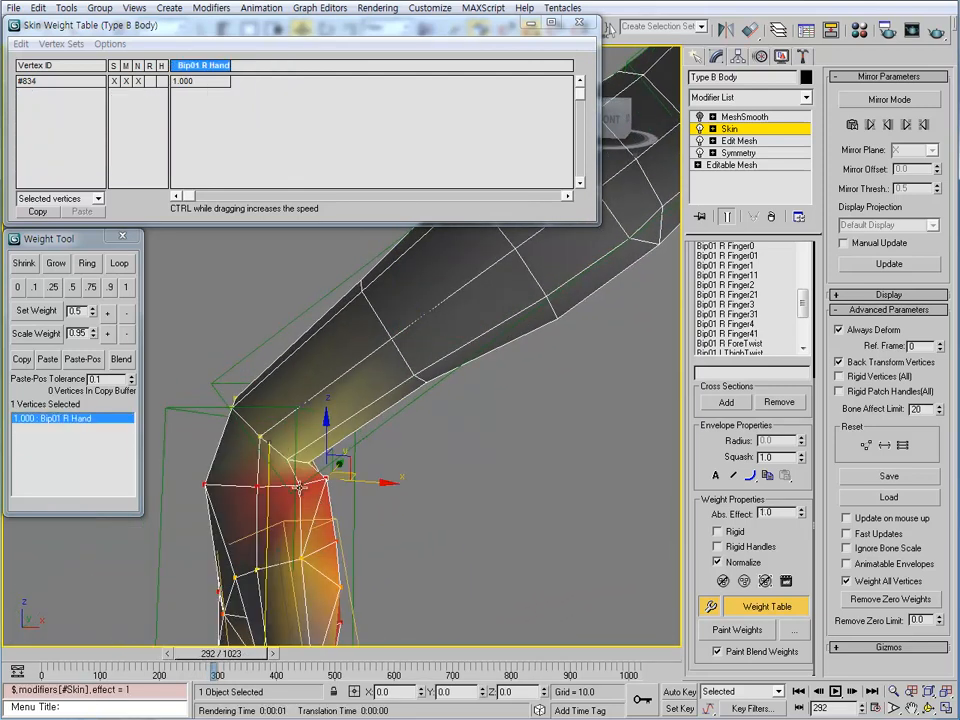
ctrl+click(300, 487)
alt+middle_drag(371, 509, 293, 530)
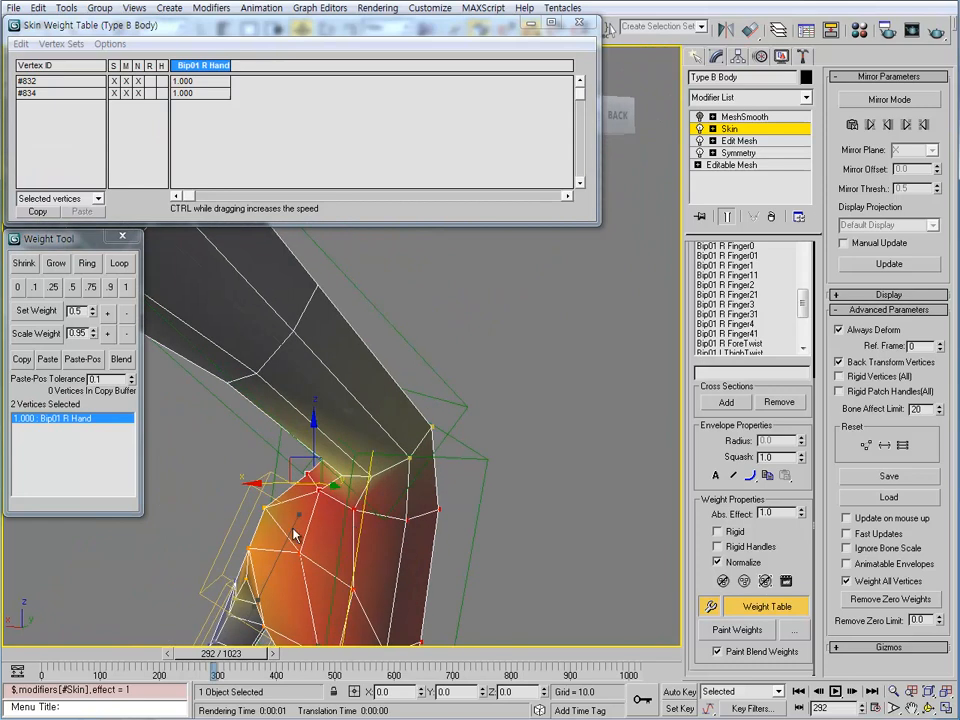
ctrl+click(353, 515)
alt+middle_drag(353, 515, 250, 335)
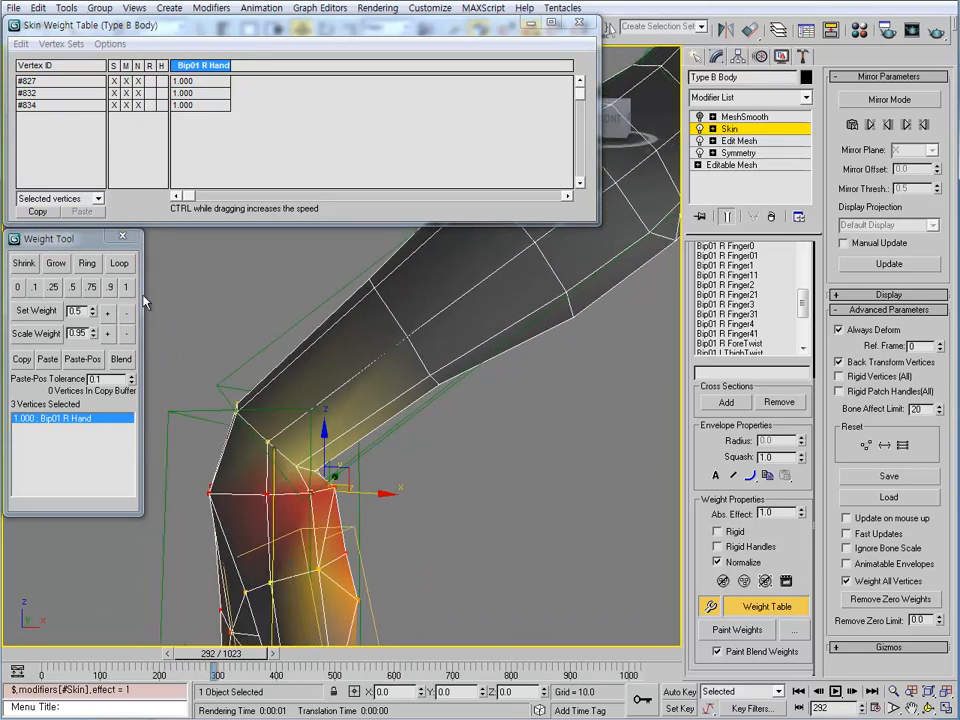
Try a weight of 0.25 for Bip01 R Forearm on vertices #827, #832 and #834, then undo it.
alt+middle_drag(347, 407, 379, 448)
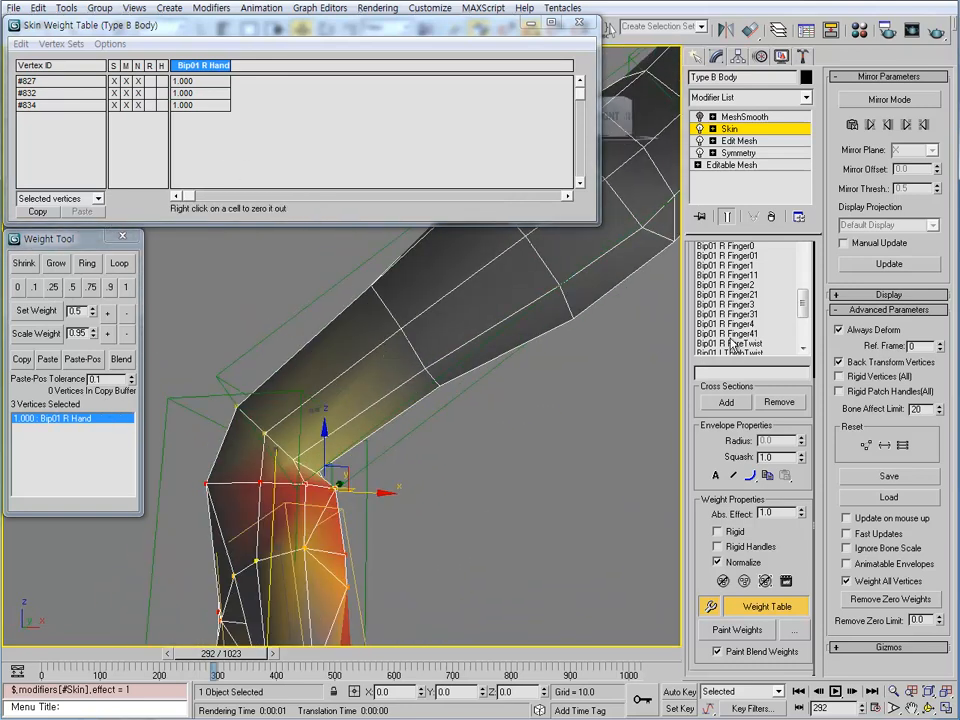
click(316, 410)
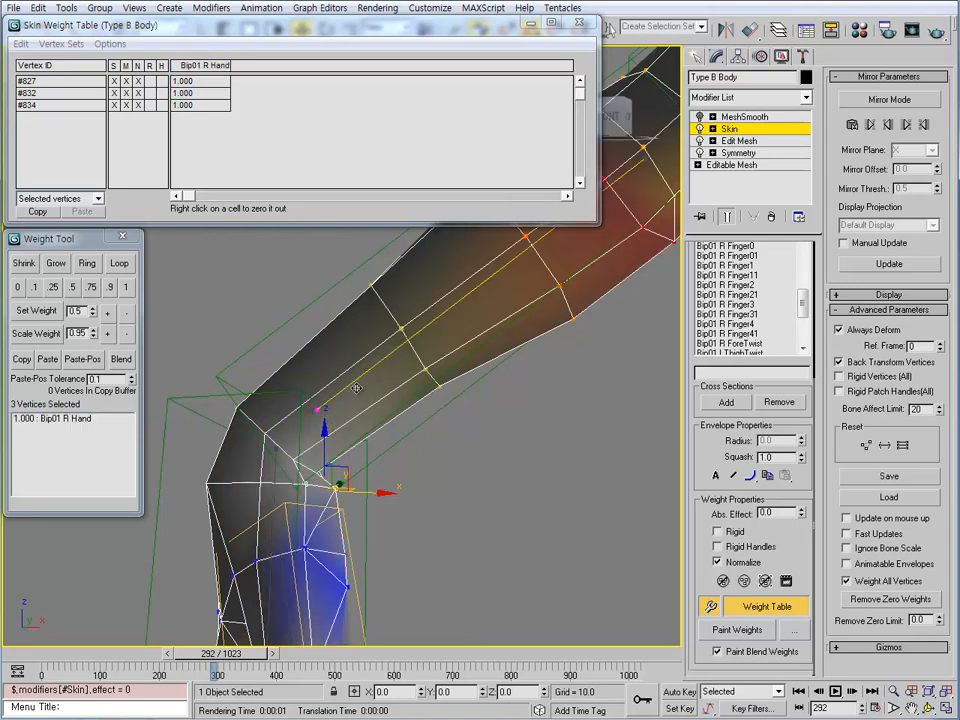
scroll(795, 285, up, 2)
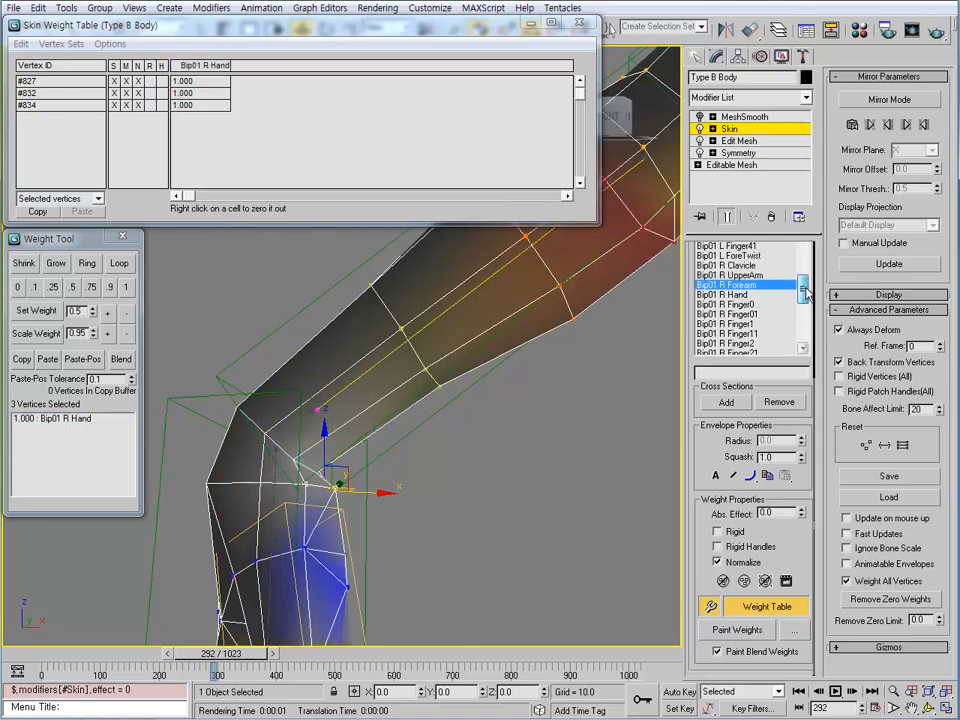
click(705, 295)
middle_drag(335, 354, 335, 376)
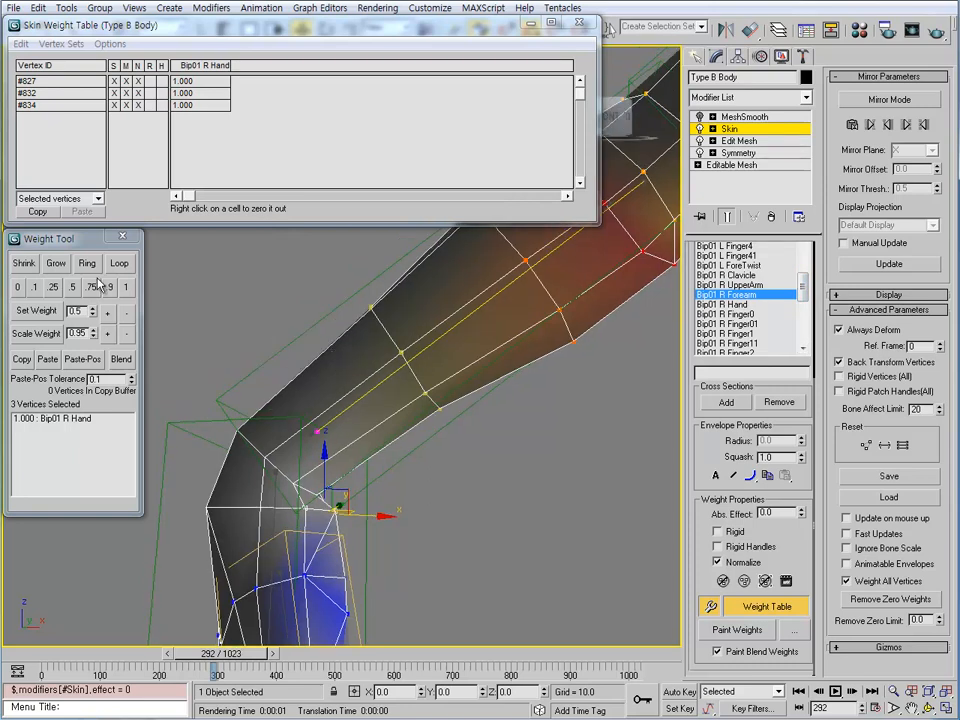
click(54, 292)
alt+middle_drag(400, 470, 132, 440)
alt+middle_drag(337, 497, 322, 556)
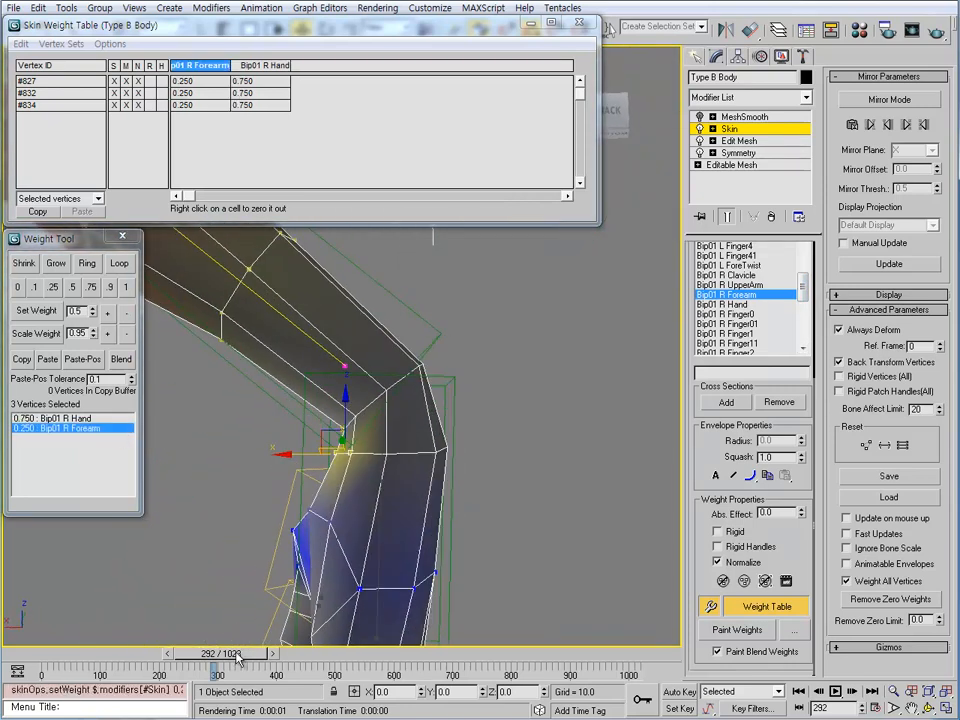
mouse_move(237, 657)
mouse_down()
mouse_move(229, 662)
mouse_move(238, 668)
mouse_up()
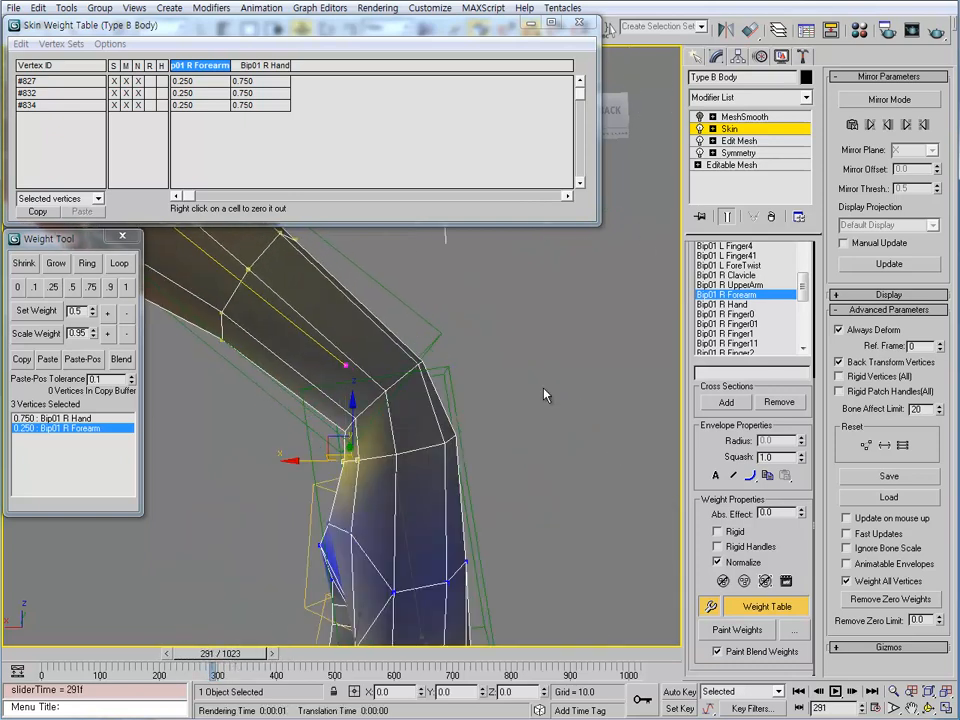
key(1)
Give vertices #827, #832 and #834 a weight of 0.25 for Bip01 R ForeTwist and scrub to frame 295.
alt+middle_drag(449, 390, 405, 399)
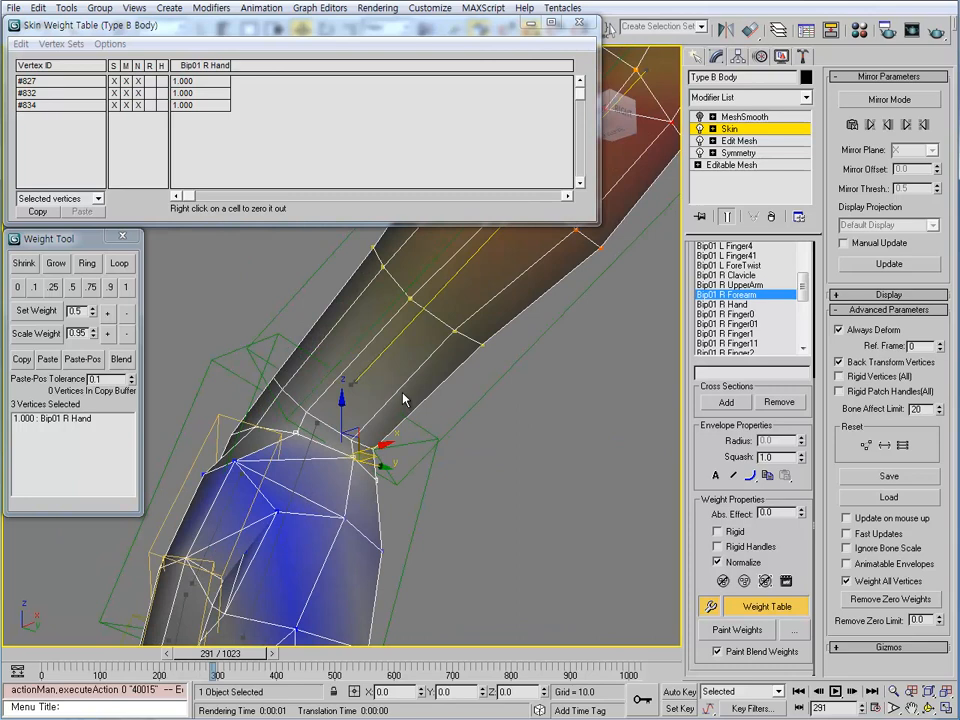
click(345, 398)
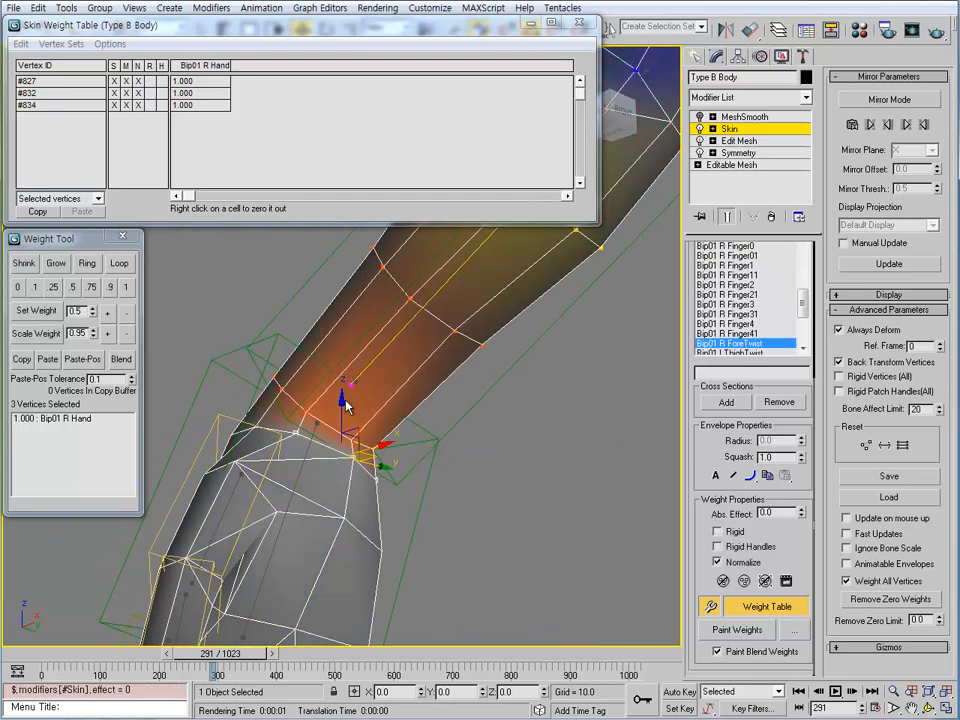
click(53, 287)
alt+middle_drag(280, 520, 323, 585)
drag(228, 660, 229, 662)
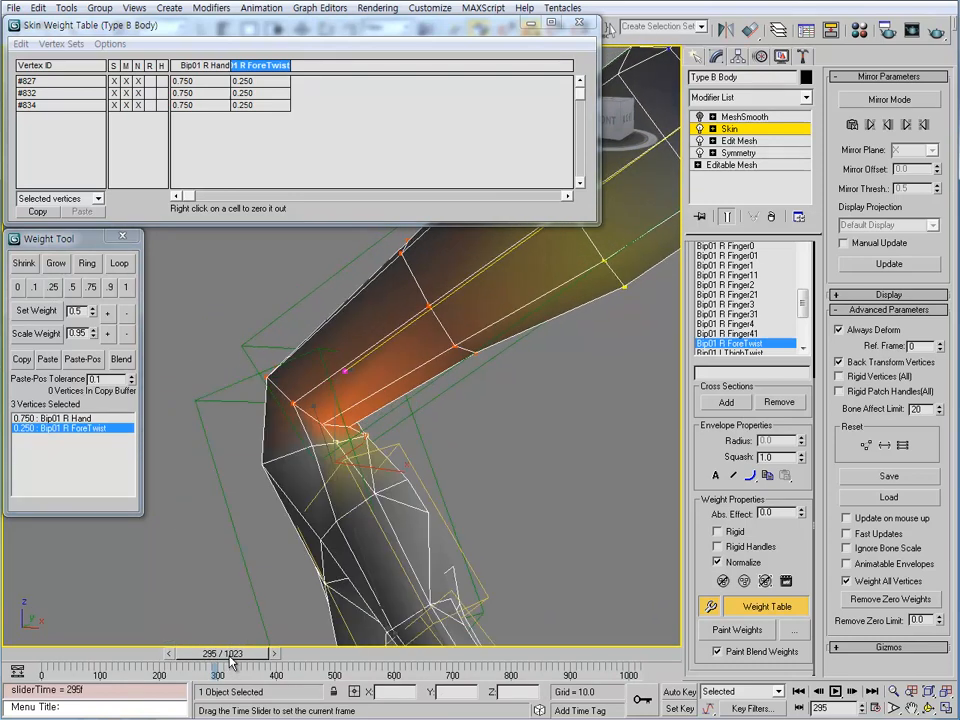
Select vertices #819, #820 and #823 on the outer side of the right wrist and make Bip01 R Hand the active bone.
alt+middle_drag(408, 508, 465, 498)
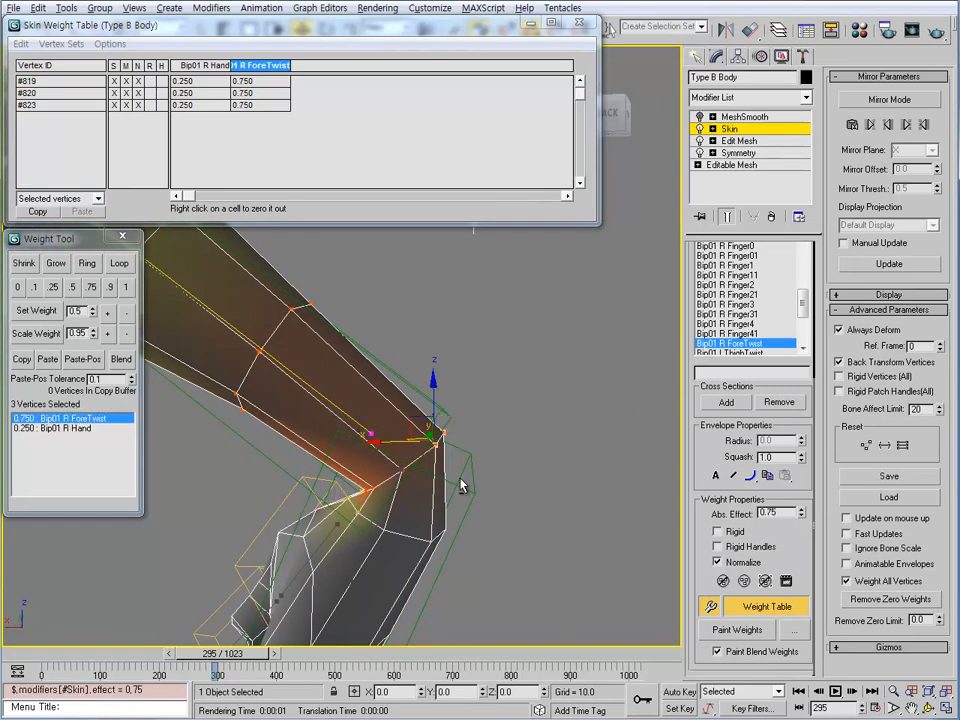
alt+middle_drag(461, 422, 449, 535)
click(440, 486)
Try a weight of 0.5 for Bip01 R Hand on the three outer wrist vertices, check it through the wrist bend, and undo it.
click(72, 287)
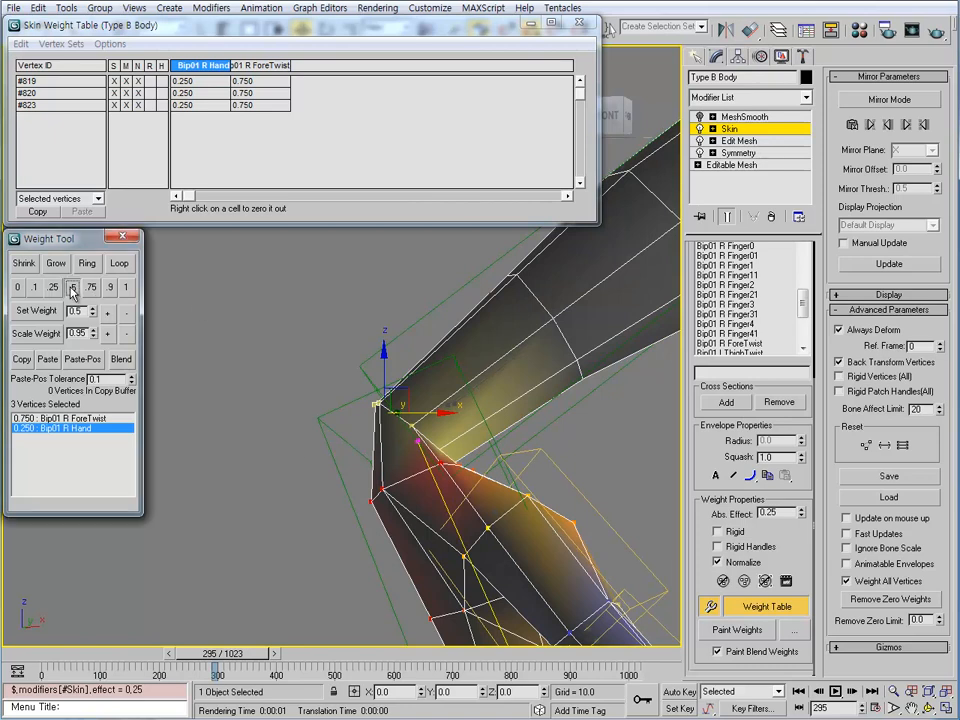
alt+middle_drag(297, 413, 245, 628)
drag(218, 653, 249, 657)
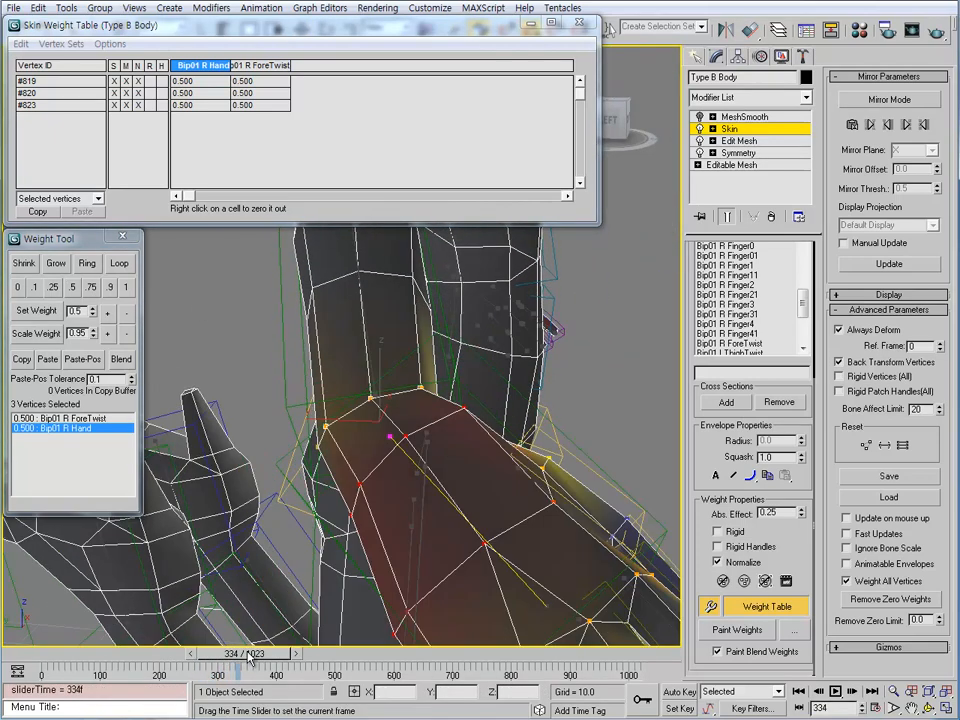
alt+middle_drag(403, 589, 295, 575)
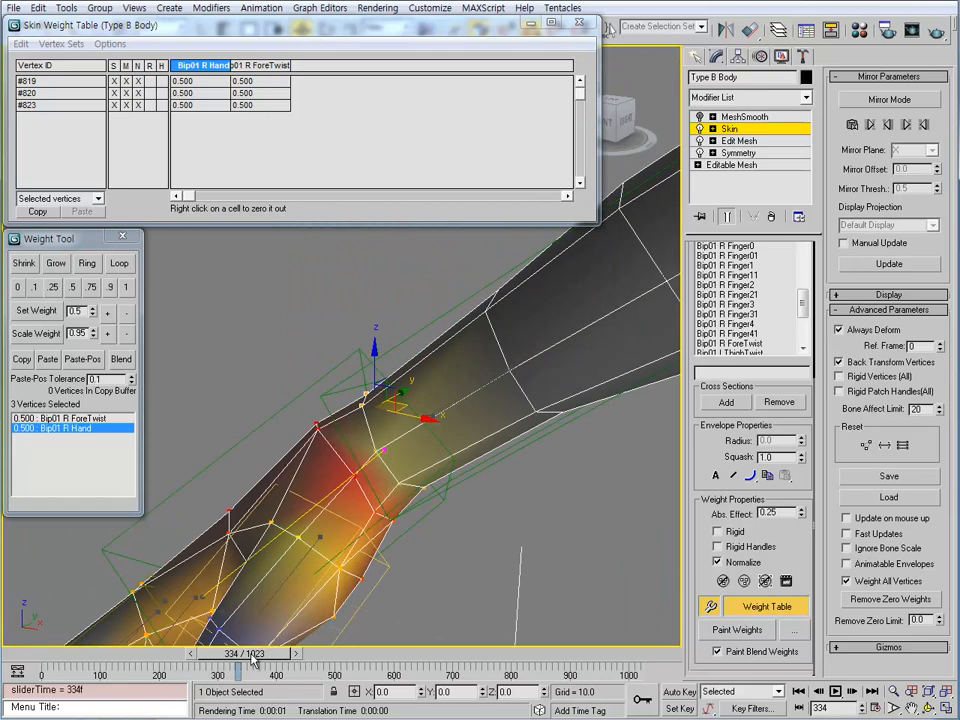
mouse_move(244, 653)
mouse_down()
mouse_move(232, 655)
mouse_move(238, 660)
mouse_up()
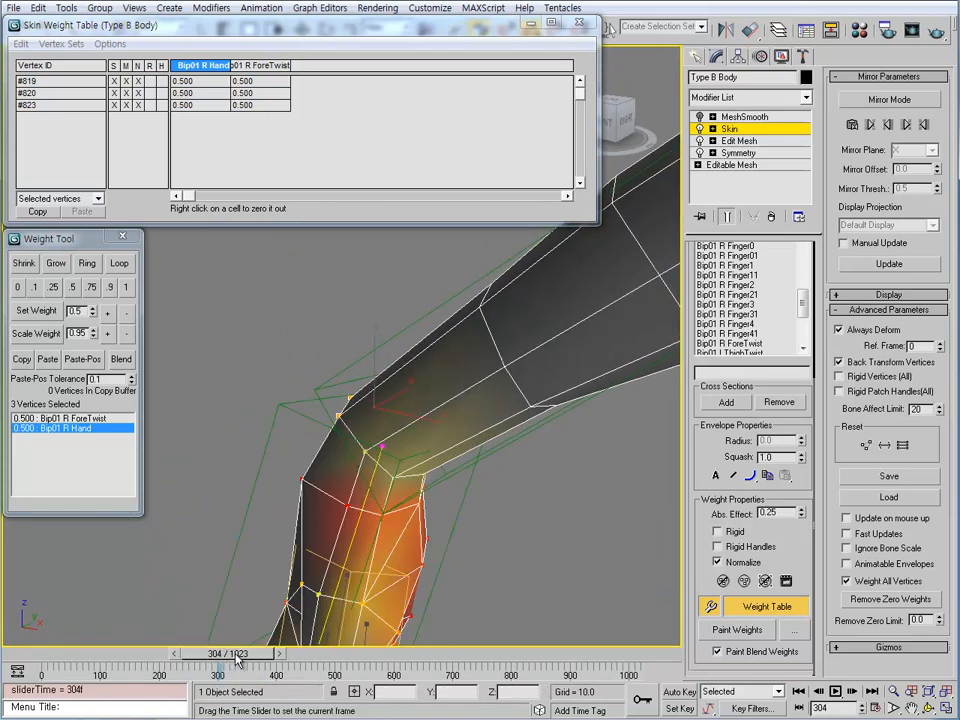
alt+middle_drag(268, 582, 312, 634)
drag(250, 656, 222, 658)
alt+middle_drag(312, 540, 476, 436)
drag(238, 658, 237, 658)
key(ctrl+z)
At frame 253, raise the Bip01 R Hand weight of vertices #819, #820 and #823 to 0.43 in the weight table.
alt+middle_drag(376, 540, 281, 594)
alt+middle_drag(365, 517, 347, 449)
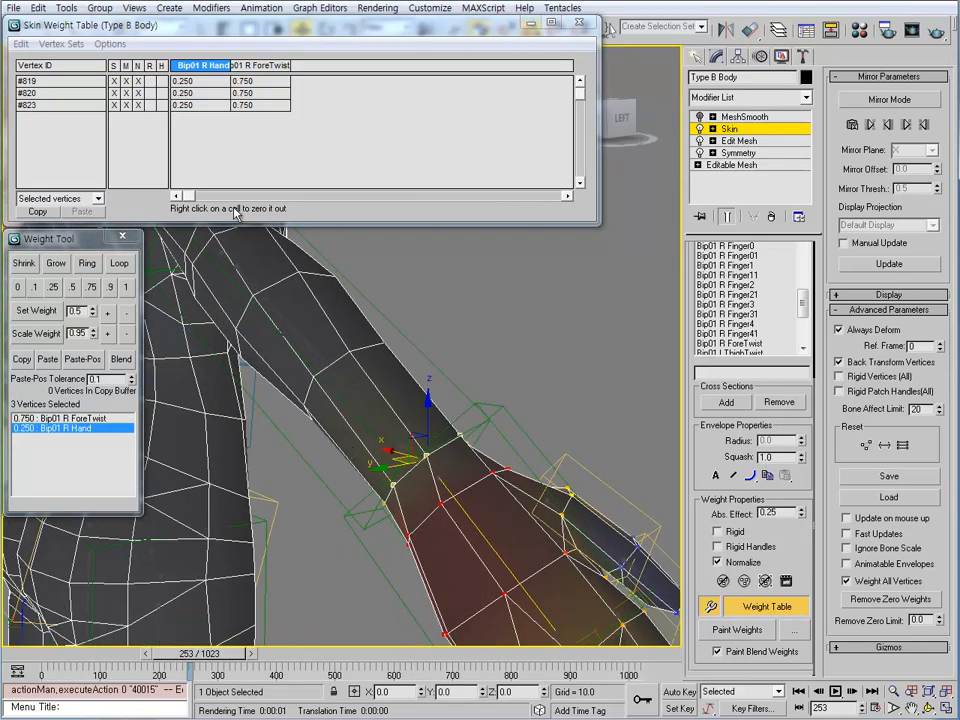
drag(192, 104, 231, 96)
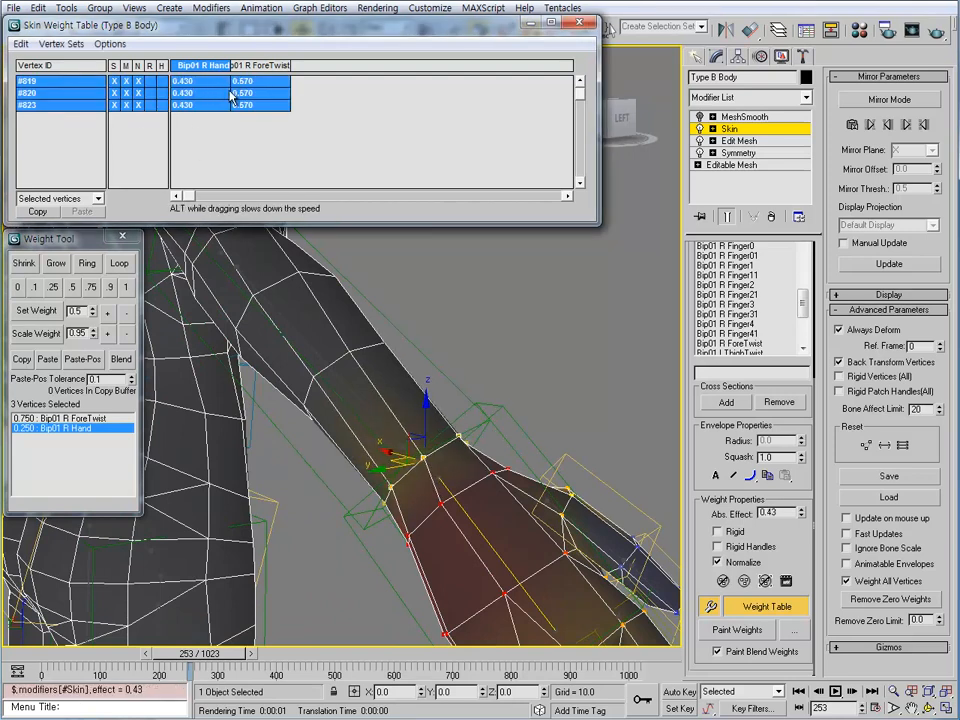
Select the three neighbouring vertices #821, #822 and #824 on the hand side of the right wrist.
alt+middle_drag(260, 380, 351, 527)
click(407, 507)
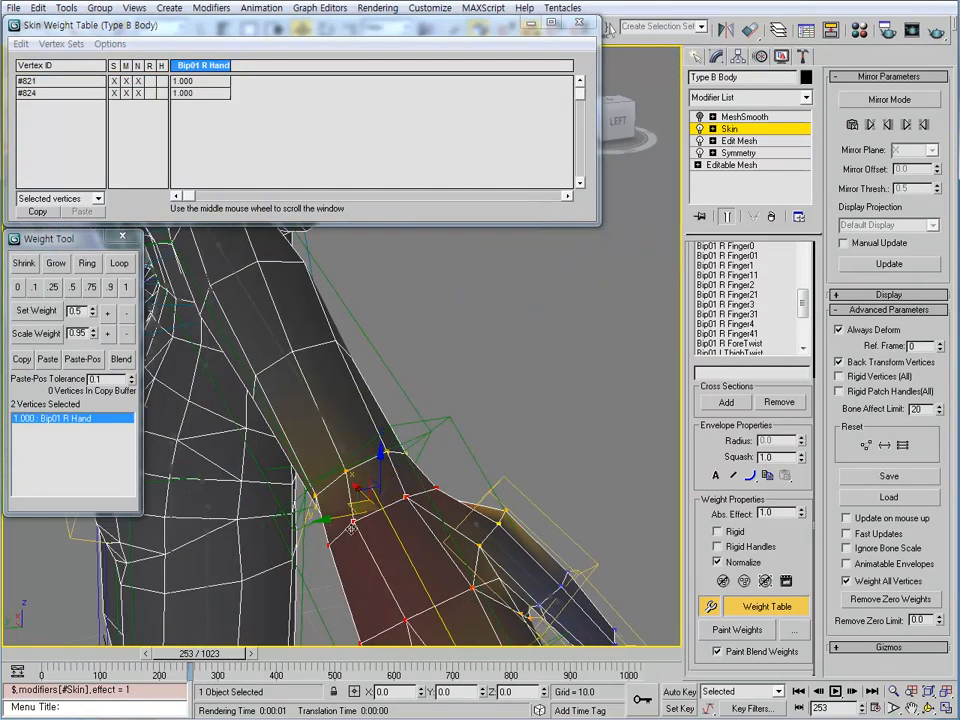
ctrl+click(351, 527)
Examine the shape of the right wrist, hand and arm against the whole body from several sides at frame 253.
scroll(415, 530, down, 5)
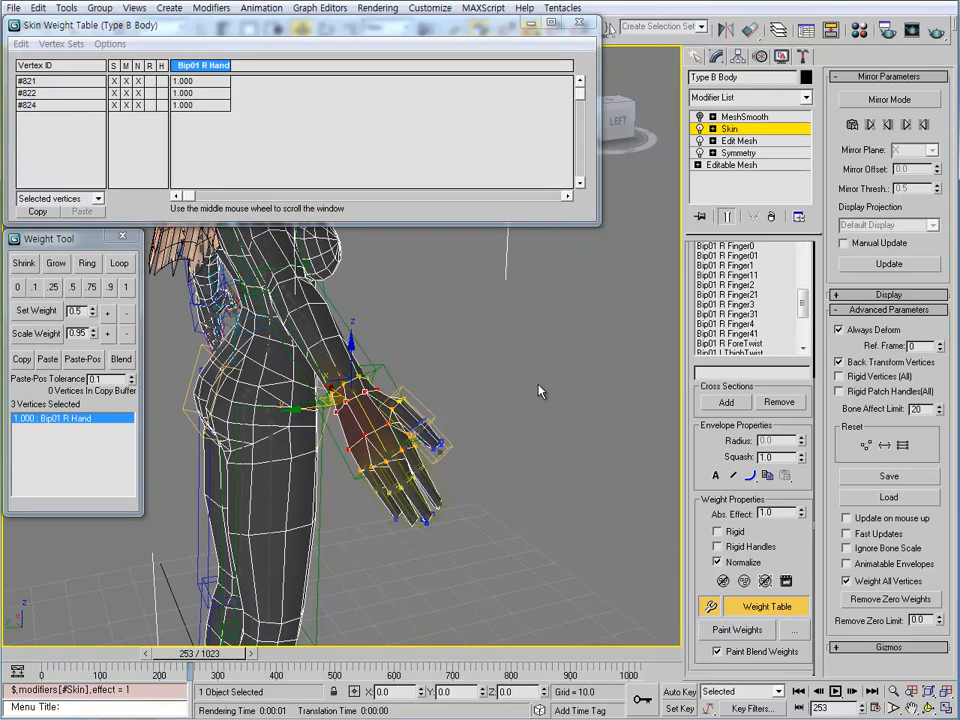
middle_drag(432, 352, 461, 467)
scroll(440, 500, down, 4)
alt+middle_drag(424, 521, 395, 530)
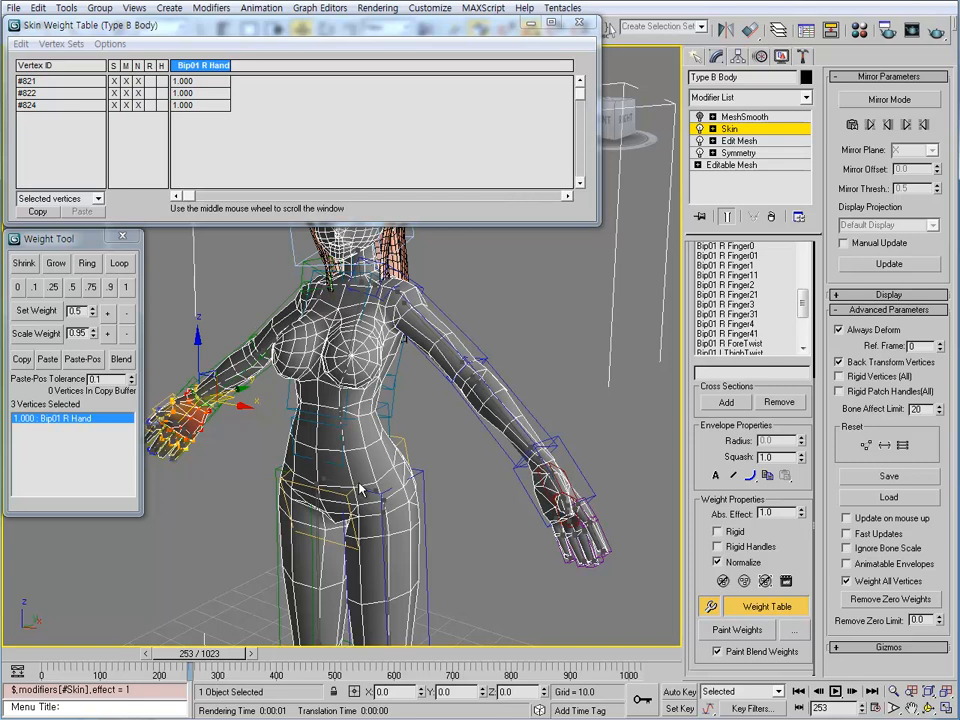
alt+middle_drag(362, 489, 384, 513)
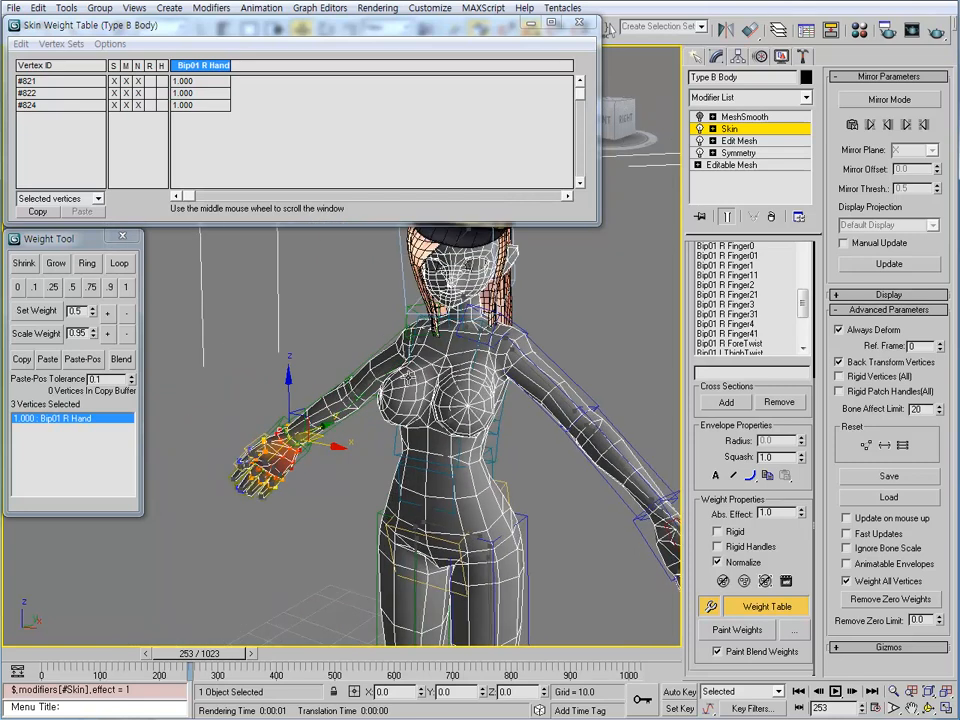
alt+middle_drag(398, 456, 341, 462)
scroll(413, 450, up, 3)
scroll(412, 440, down, 3)
scroll(379, 439, up, 3)
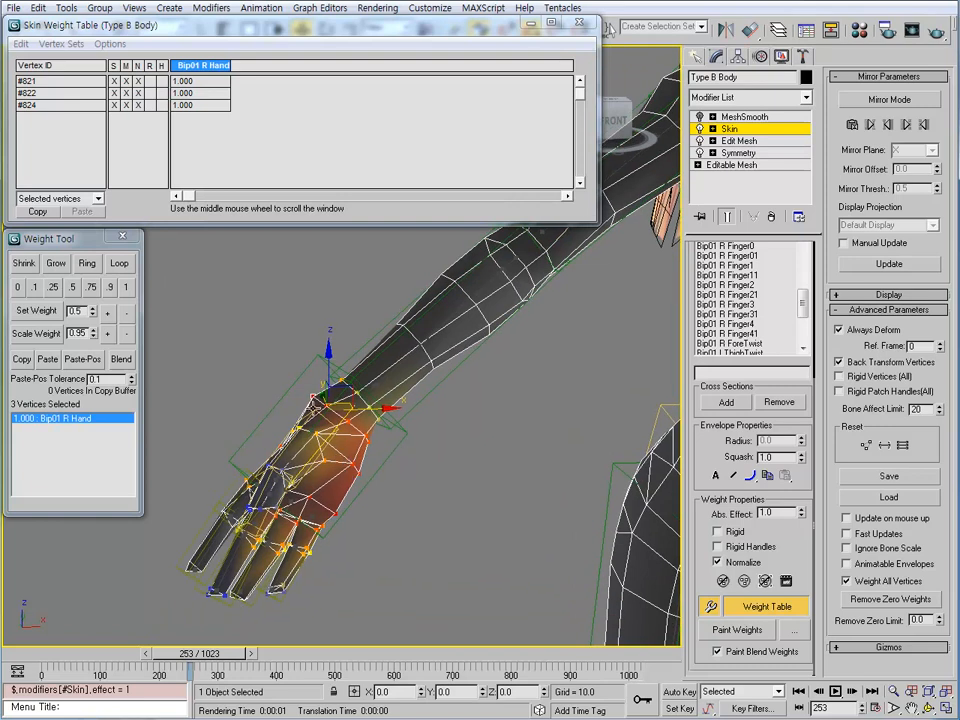
alt+middle_drag(324, 372, 490, 545)
alt+middle_drag(268, 417, 375, 481)
scroll(276, 374, up, 2)
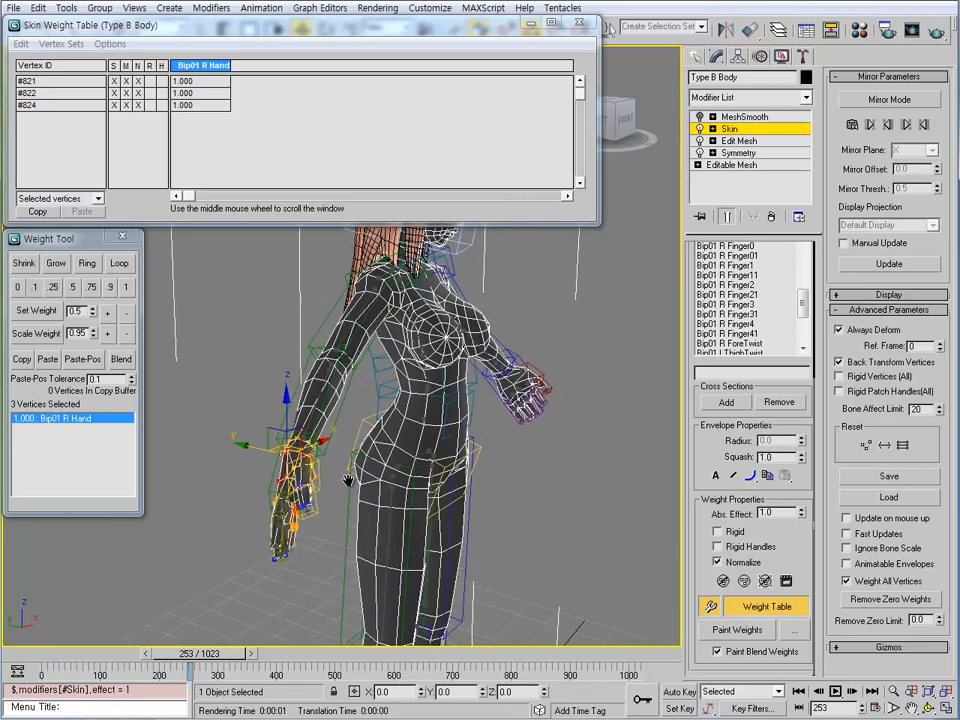
scroll(293, 385, up, 2)
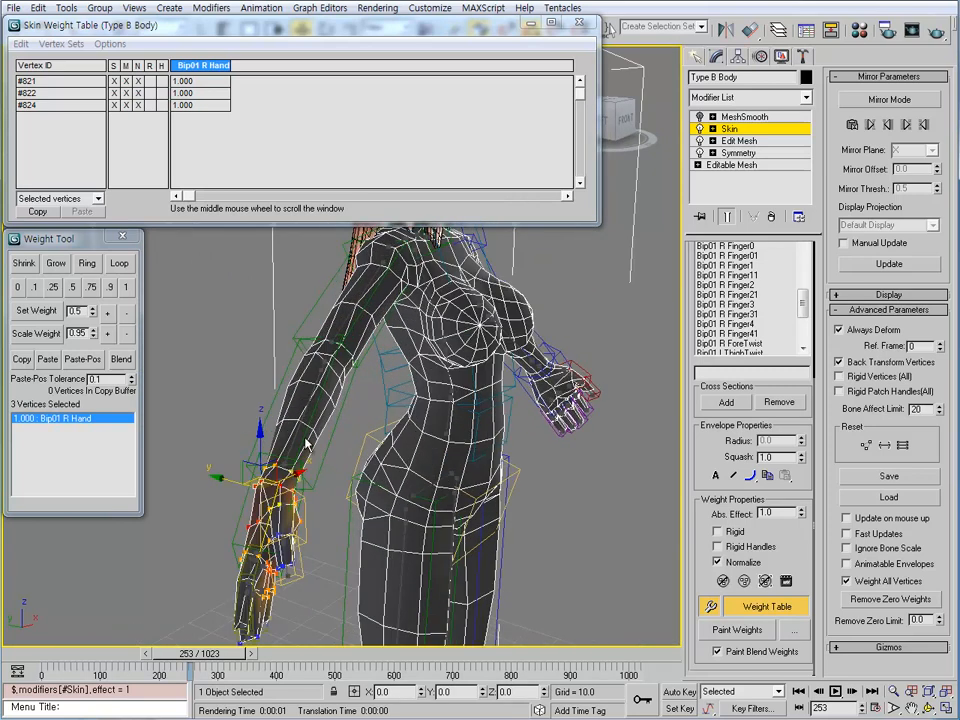
scroll(306, 446, up, 6)
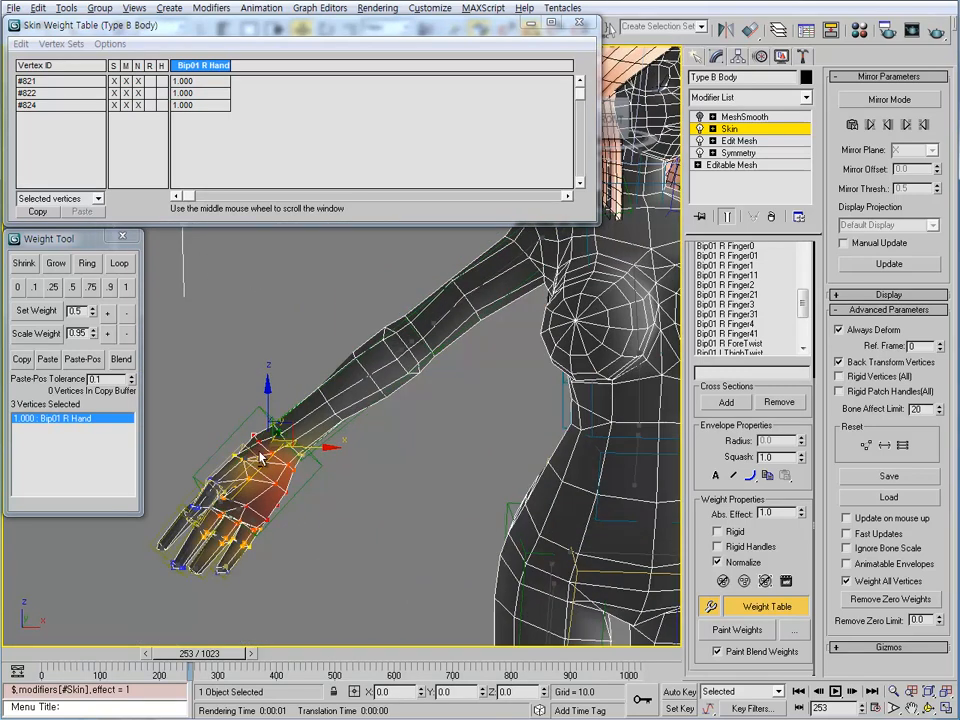
scroll(260, 458, down, 5)
alt+middle_drag(260, 458, 316, 489)
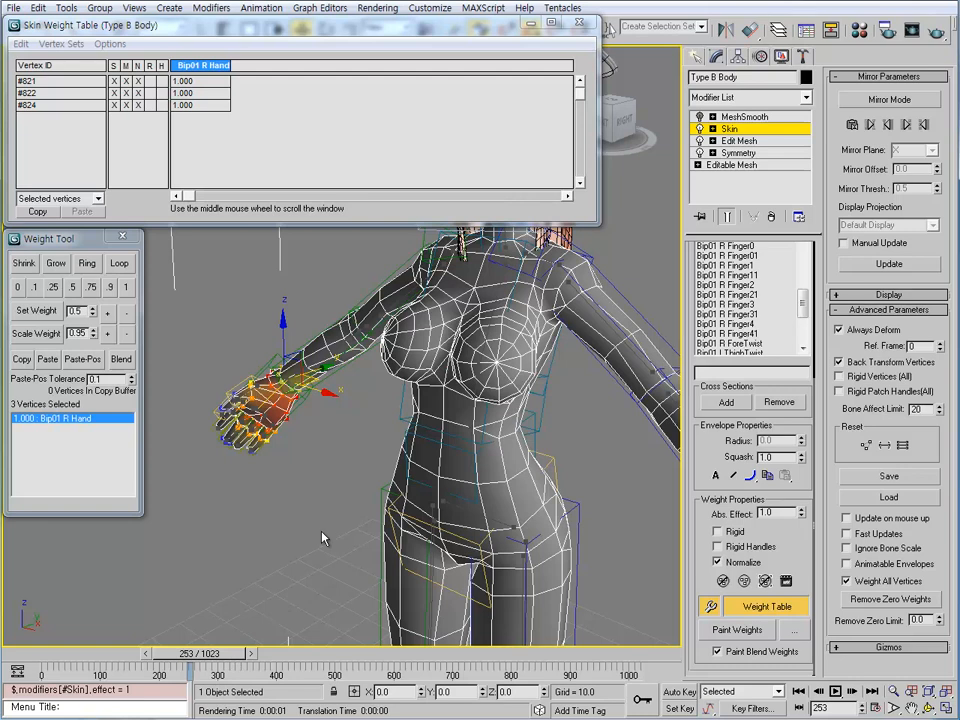
scroll(301, 476, up, 6)
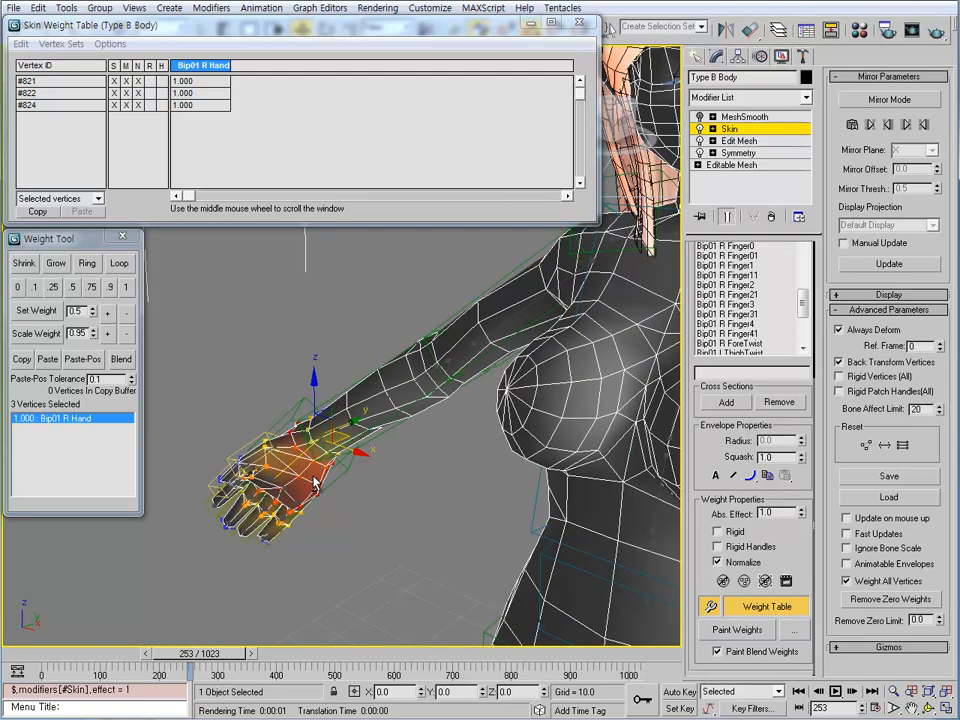
alt+middle_drag(340, 480, 352, 441)
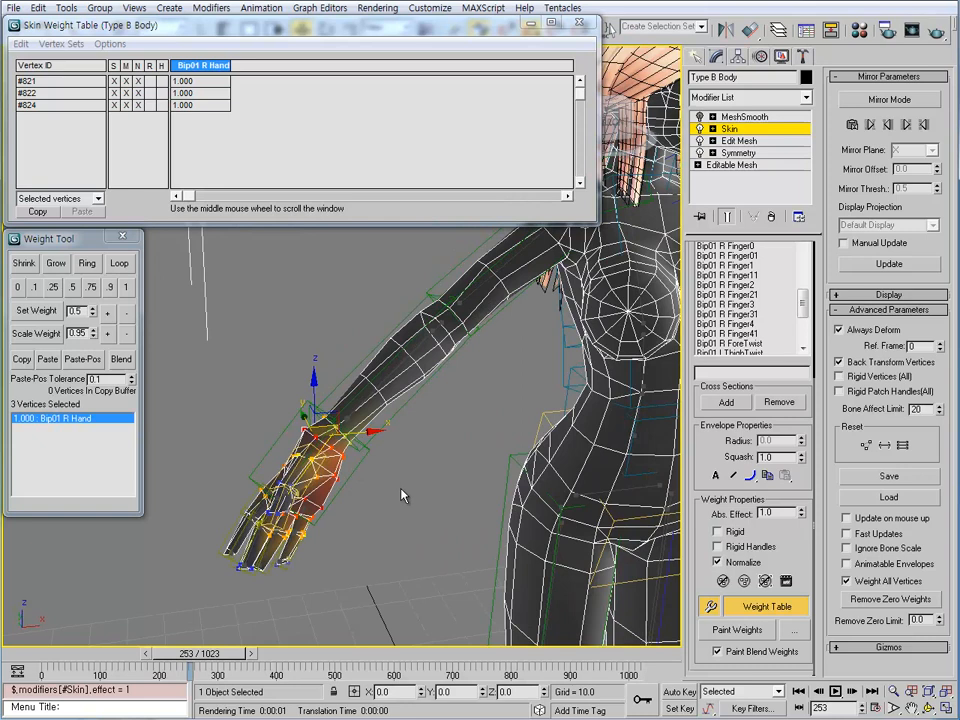
alt+middle_drag(401, 494, 427, 470)
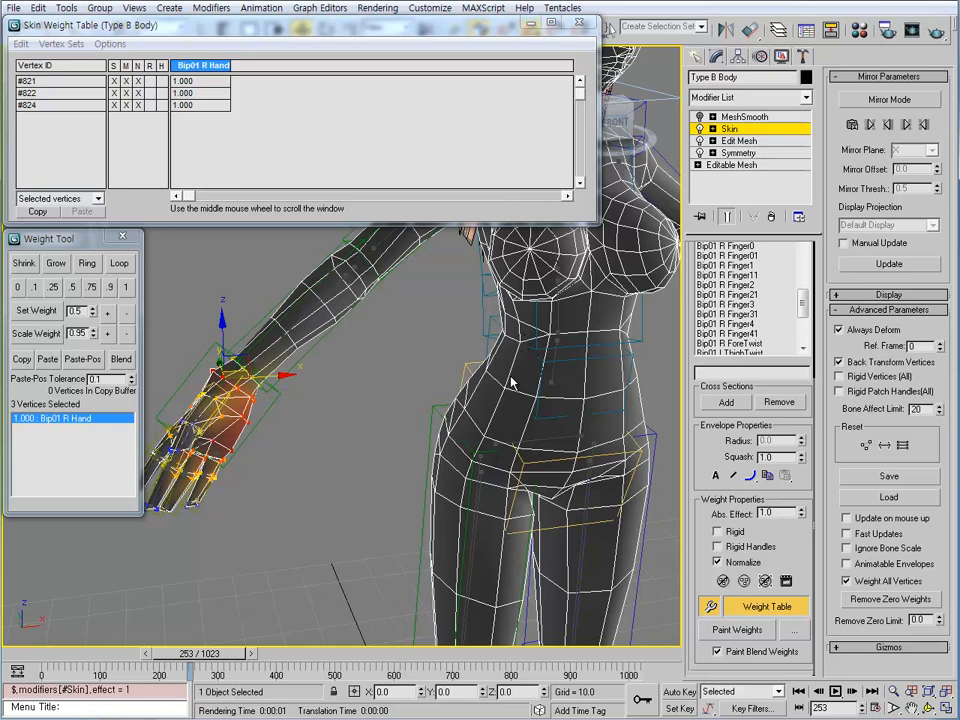
middle_drag(523, 368, 552, 490)
scroll(490, 416, down, 3)
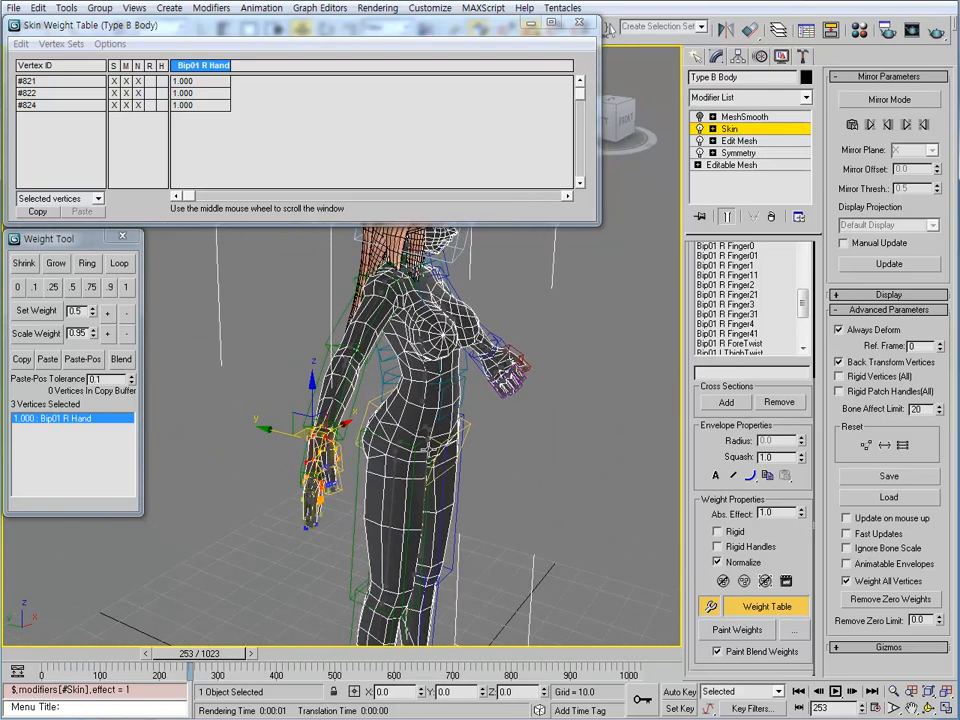
scroll(430, 450, up, 2)
alt+middle_drag(408, 464, 388, 456)
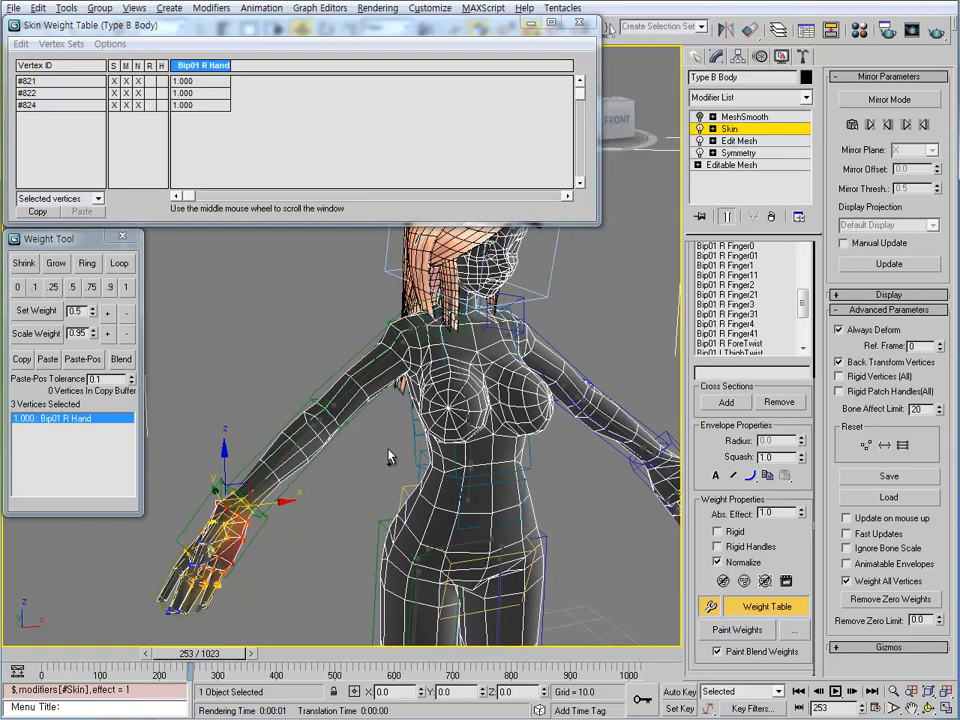
Leave the Skin modifier's envelope editing on the body mesh.
scroll(390, 460, down, 4)
middle_drag(418, 553, 393, 500)
alt+middle_drag(358, 540, 380, 520)
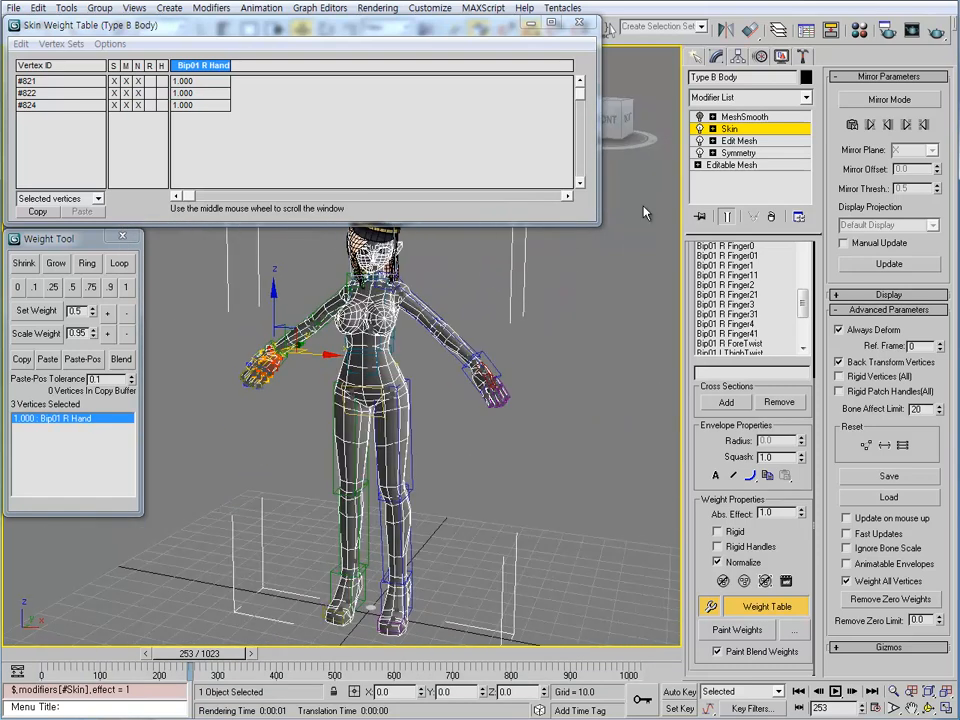
click(730, 129)
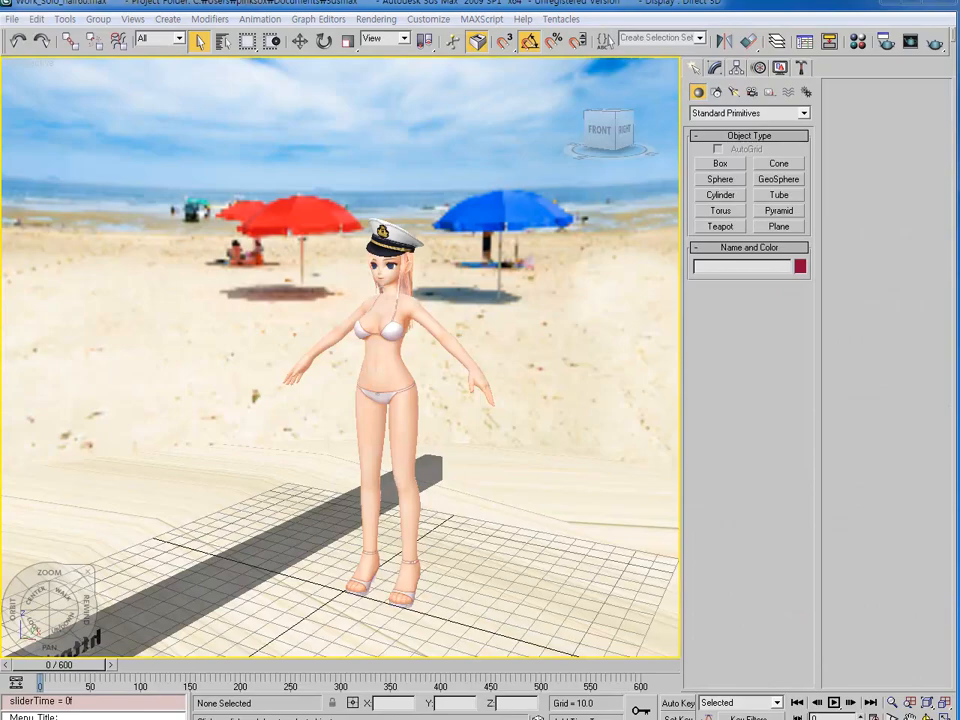
Open the layer manager and unhide the Rig for Hide layer to show the helper bones.
mouse_move(377, 455)
middle_down()
mouse_move(360, 463)
mouse_move(385, 456)
mouse_move(371, 431)
middle_up()
scroll(371, 431, up, 5)
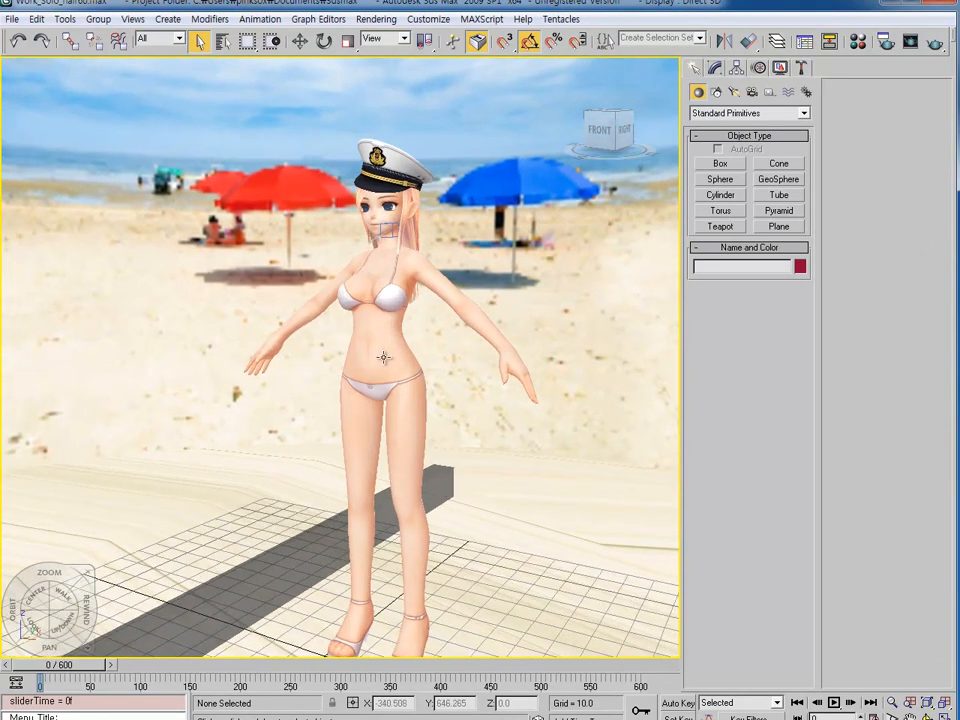
scroll(390, 399, up, 6)
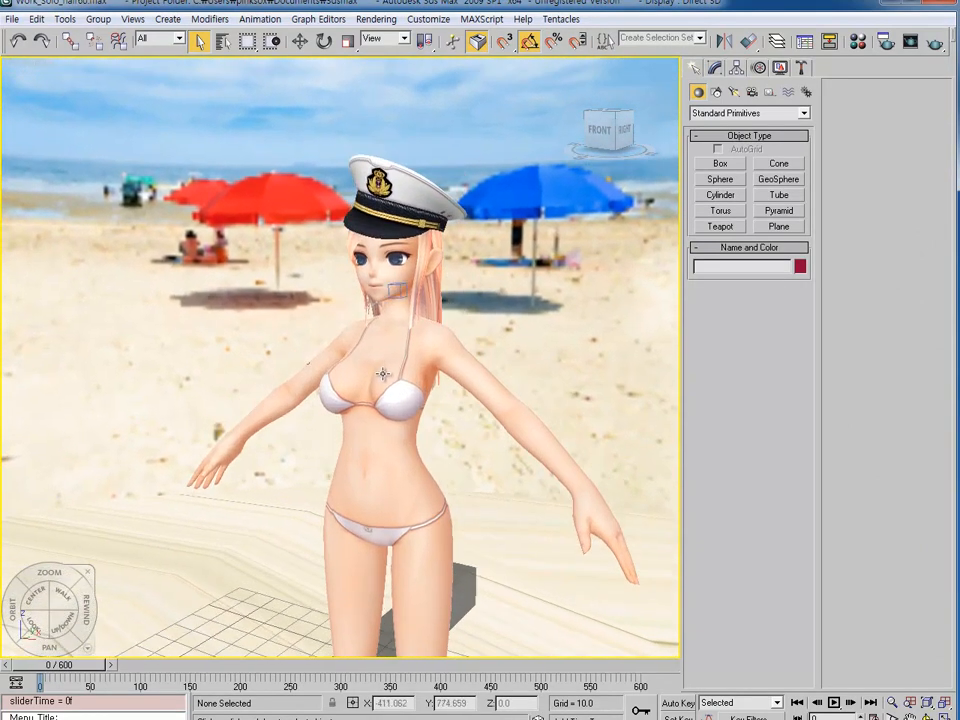
middle_drag(390, 380, 386, 362)
key(l)
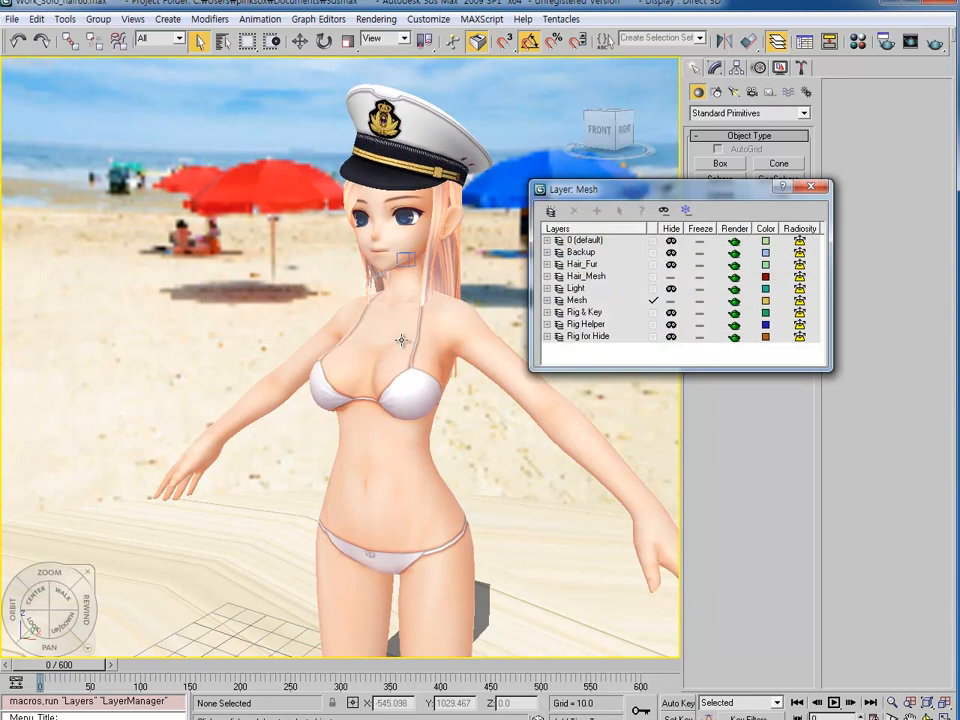
click(671, 325)
click(671, 325)
click(671, 337)
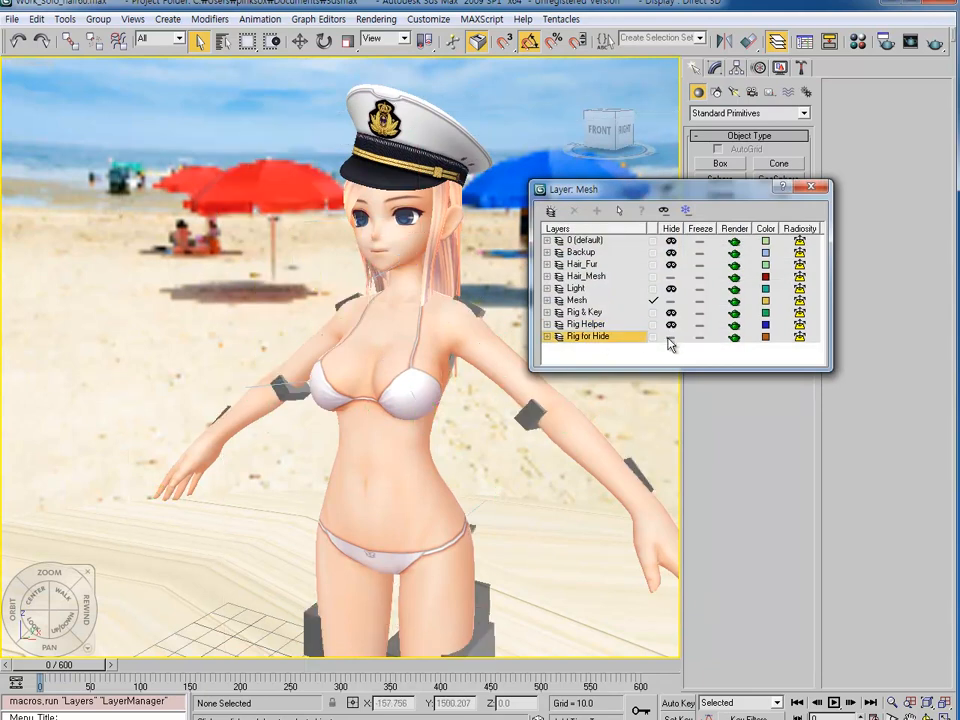
Switch the viewport to wireframe and unhide the Rig & Key layer, leaving Rig Helper hidden.
key(F3)
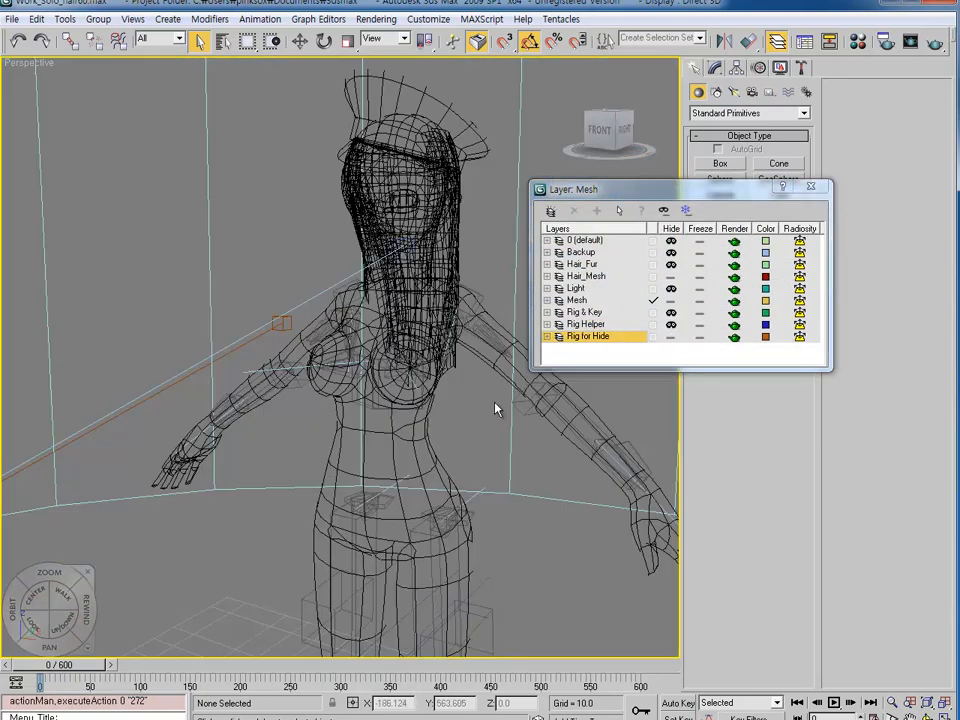
click(671, 325)
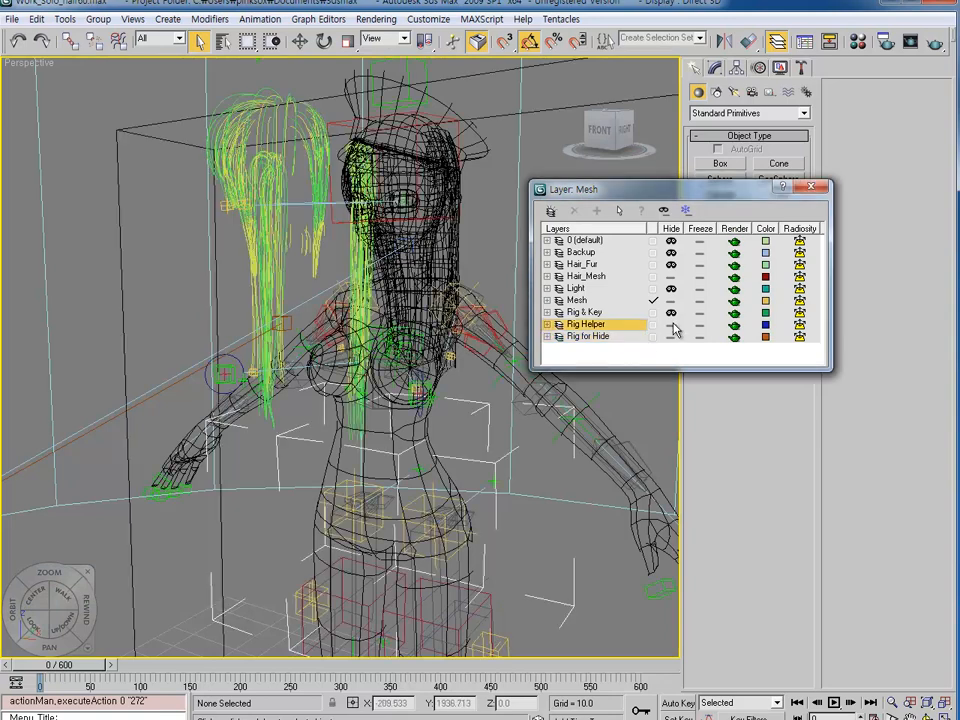
click(672, 325)
click(672, 313)
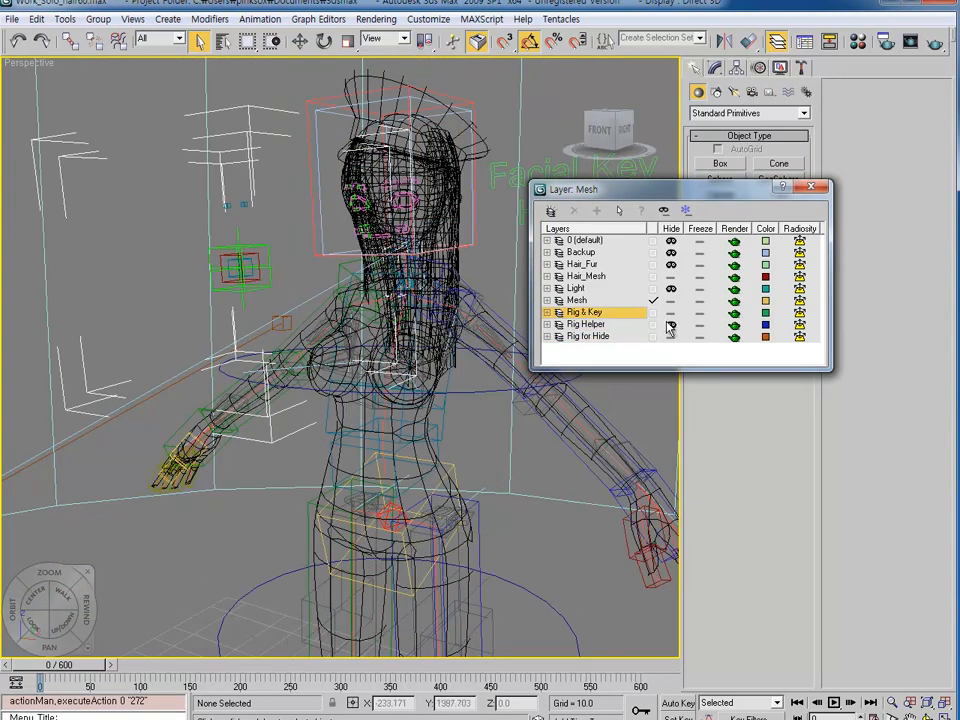
click(671, 325)
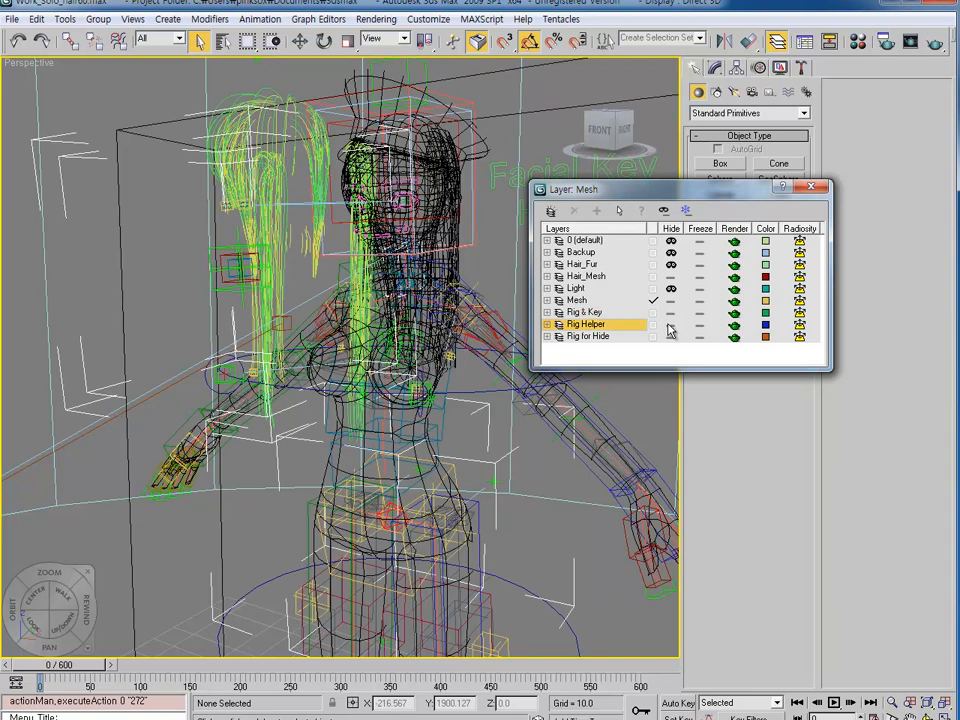
click(673, 326)
Select the Thigh Spring Controller circle around the legs and open its modifier settings.
alt+middle_drag(476, 405, 338, 368)
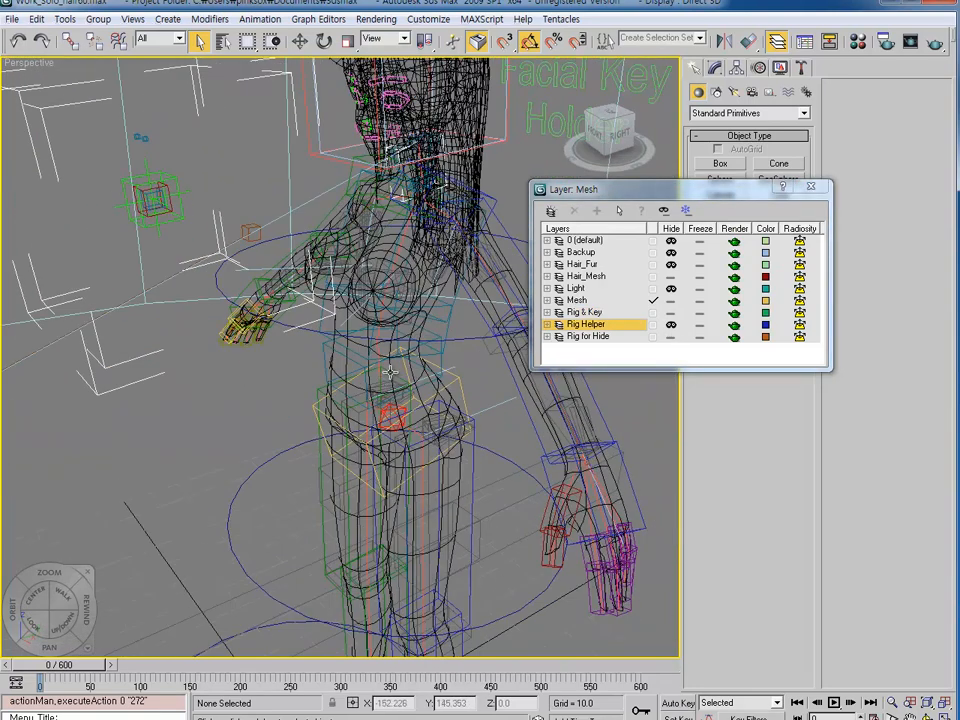
middle_drag(394, 392, 358, 326)
middle_drag(399, 440, 413, 357)
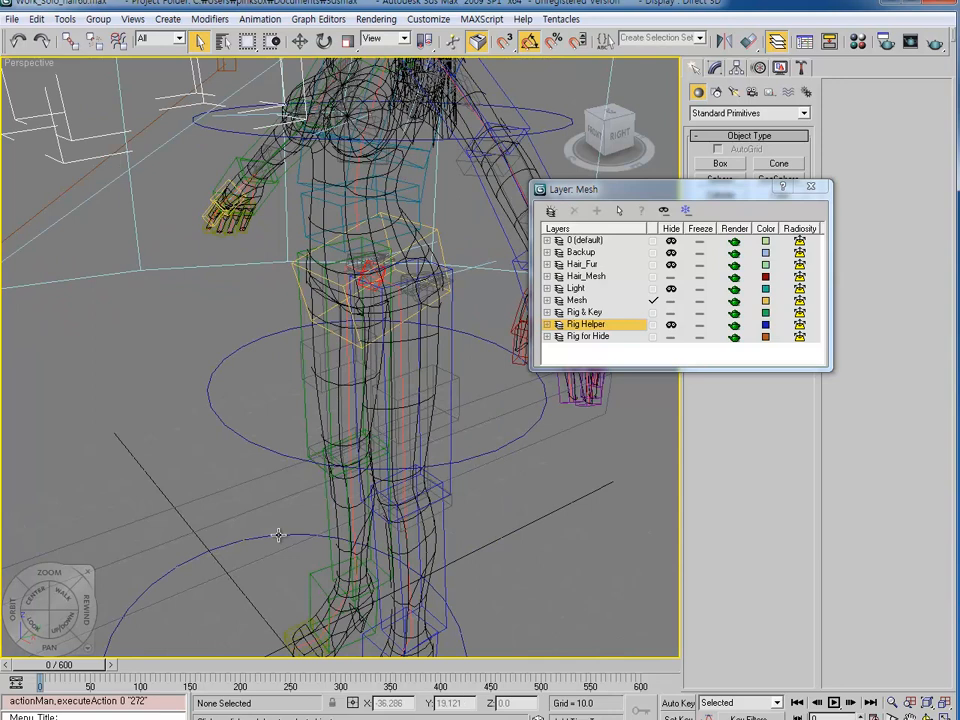
click(278, 536)
click(240, 428)
alt+middle_drag(240, 430, 325, 505)
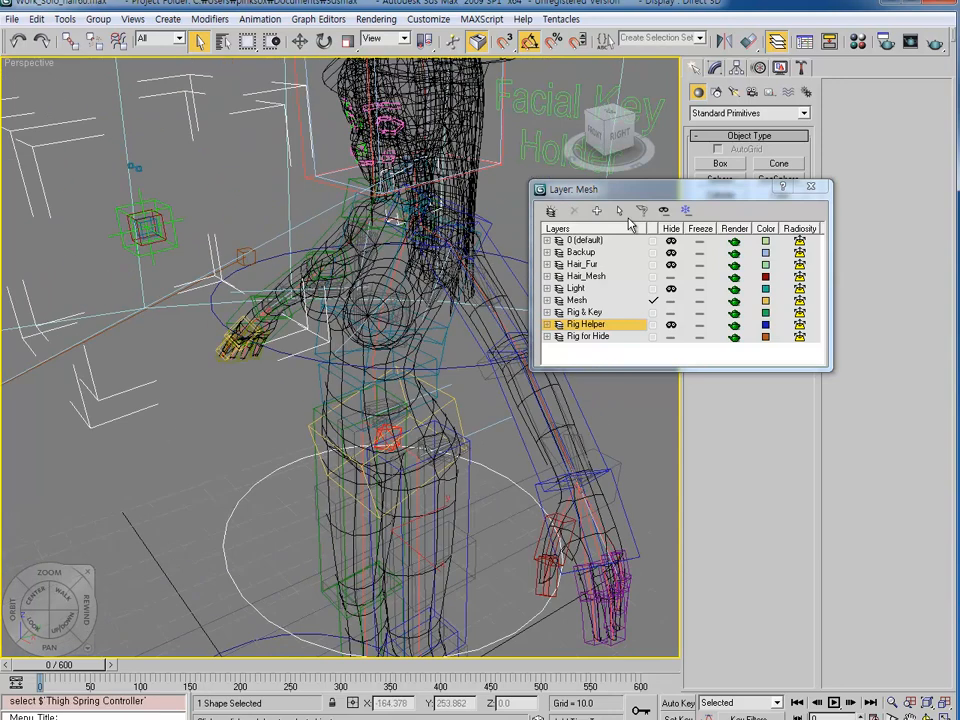
click(713, 67)
Select the chest bone Bone_Bast01 and examine it within the wireframe rig.
middle_drag(361, 349, 331, 459)
scroll(262, 459, up, 2)
click(289, 465)
middle_drag(276, 440, 358, 416)
scroll(351, 475, down, 2)
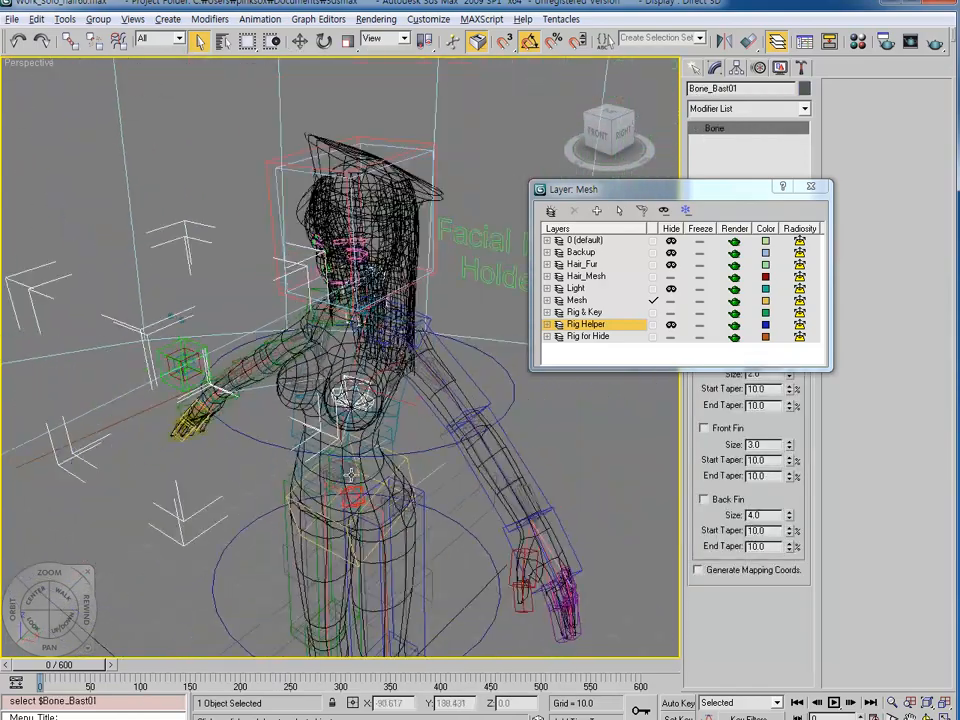
Examine the facial rig controls around the eye, selecting objects on the head.
alt+middle_drag(351, 474, 308, 439)
scroll(326, 285, up, 3)
alt+middle_drag(328, 290, 358, 313)
click(341, 265)
click(337, 272)
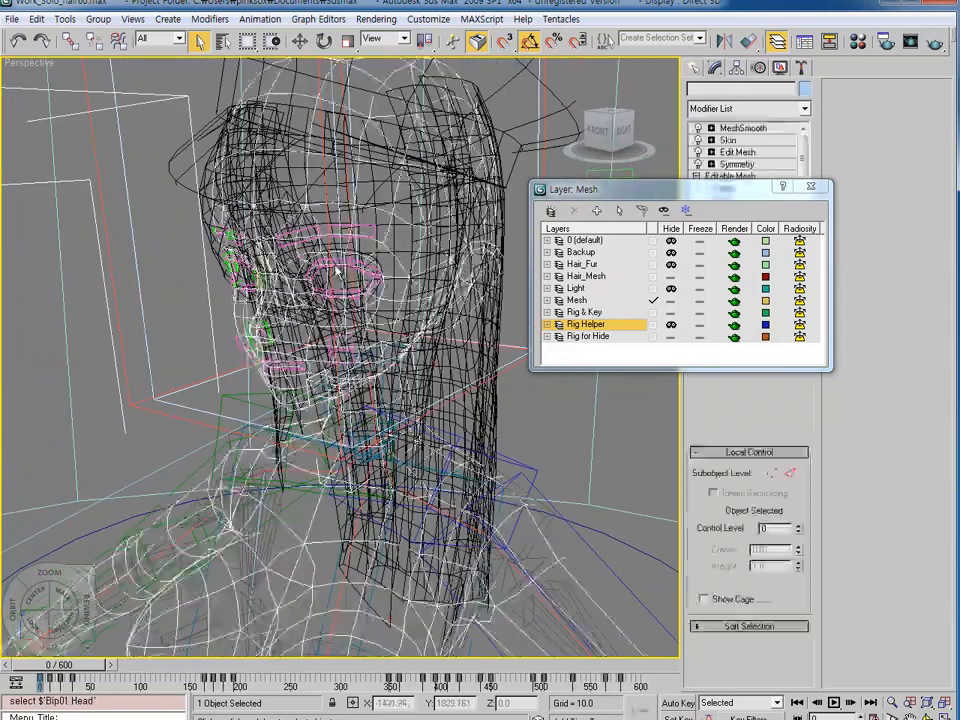
click(337, 265)
alt+middle_drag(306, 340, 199, 362)
Return the viewport to shaded display and select the Point112 - Default Position helper in front of the body.
scroll(302, 407, down, 5)
mouse_move(302, 407)
alt+middle_down()
mouse_move(251, 366)
mouse_move(341, 381)
mouse_move(310, 400)
mouse_move(332, 426)
alt+middle_up()
key(F3)
click(288, 375)
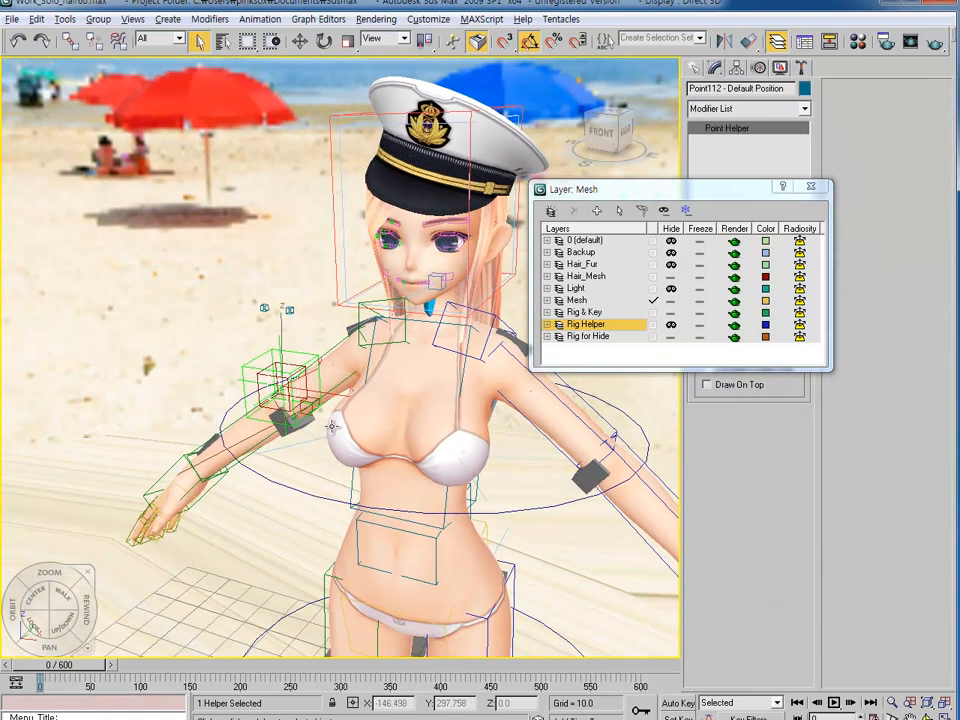
Go to frame 9 of the animation and examine the face with its facial controls up close.
drag(84, 672, 93, 673)
alt+middle_drag(182, 559, 268, 528)
middle_drag(268, 528, 335, 510)
scroll(335, 510, up, 3)
scroll(325, 470, up, 4)
middle_drag(310, 450, 362, 432)
alt+middle_drag(362, 432, 375, 421)
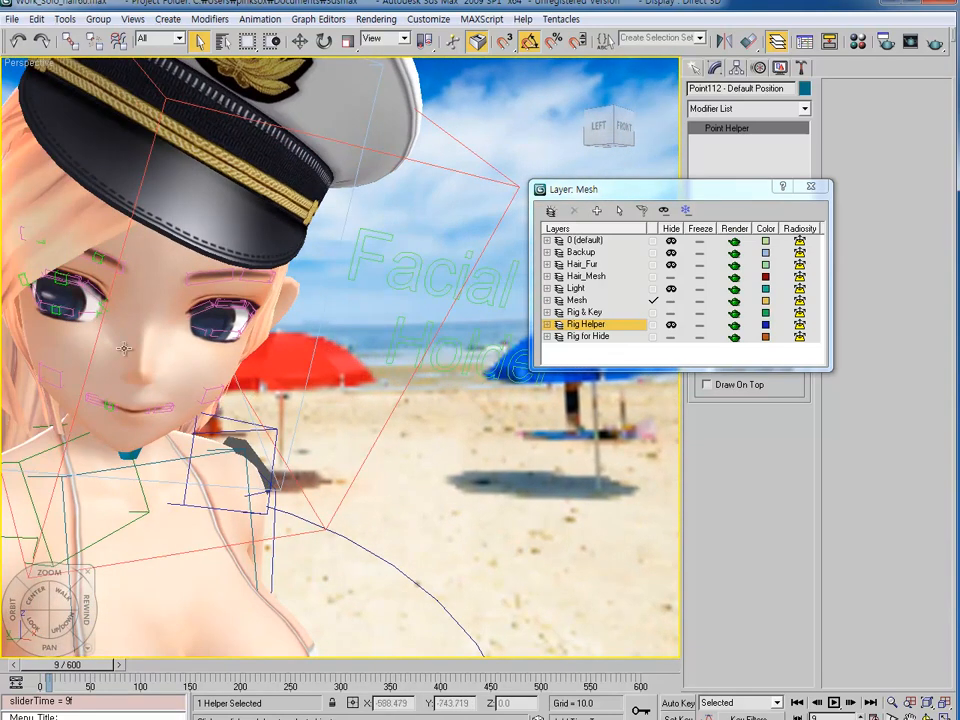
Select the Type B Body mesh and examine the shoulder and elbow helper bones around it at frame 9.
click(101, 318)
key(z)
scroll(386, 356, up, 4)
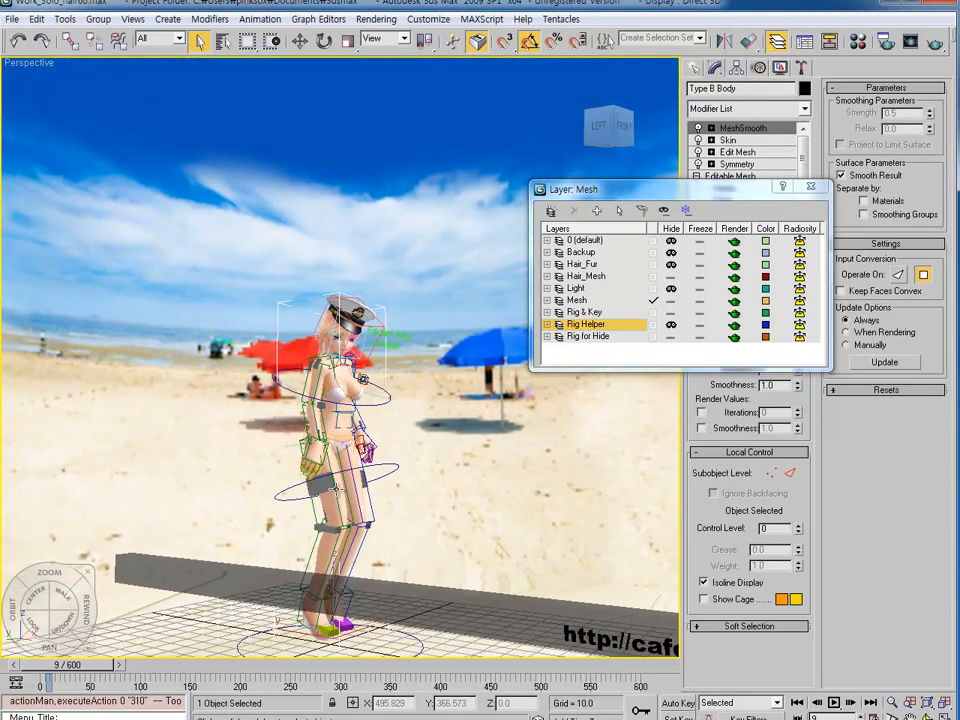
scroll(386, 356, up, 5)
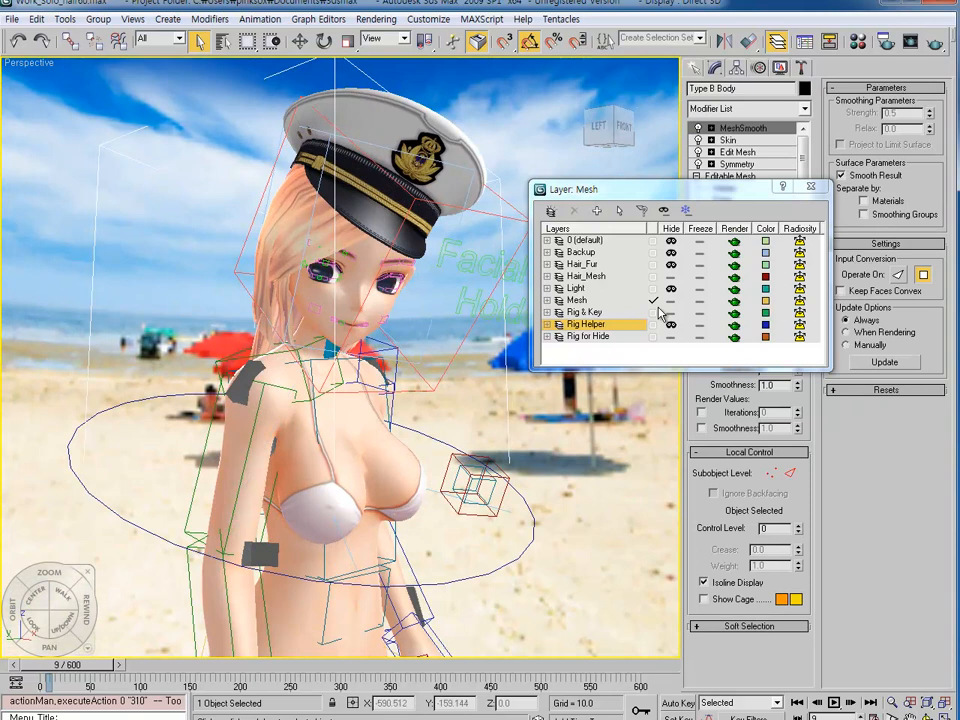
middle_drag(432, 500, 301, 395)
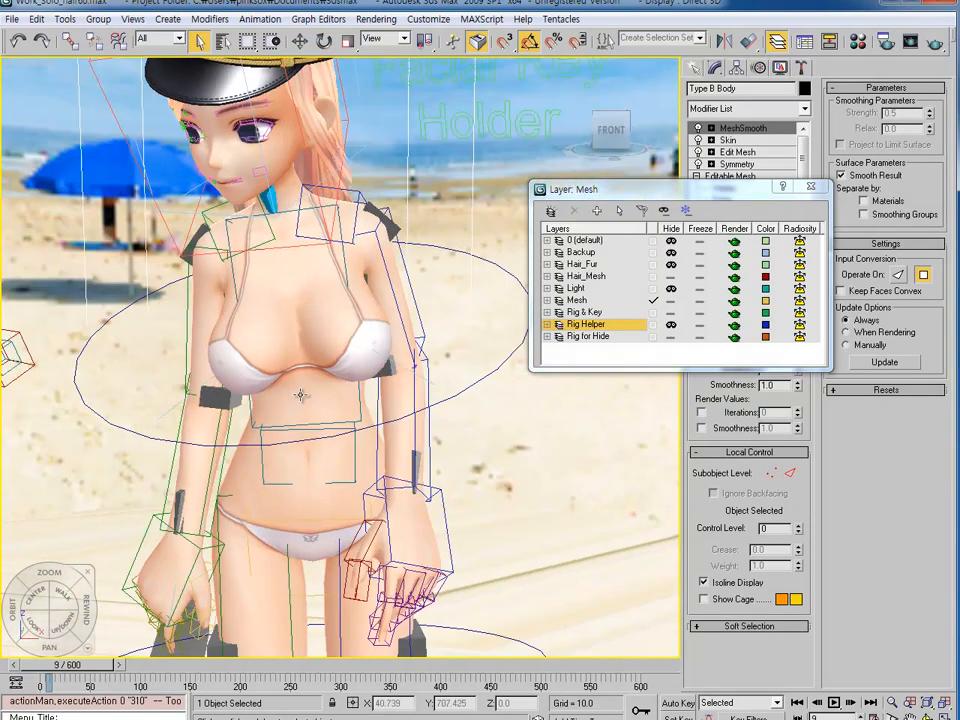
middle_drag(355, 293, 363, 350)
scroll(363, 350, up, 3)
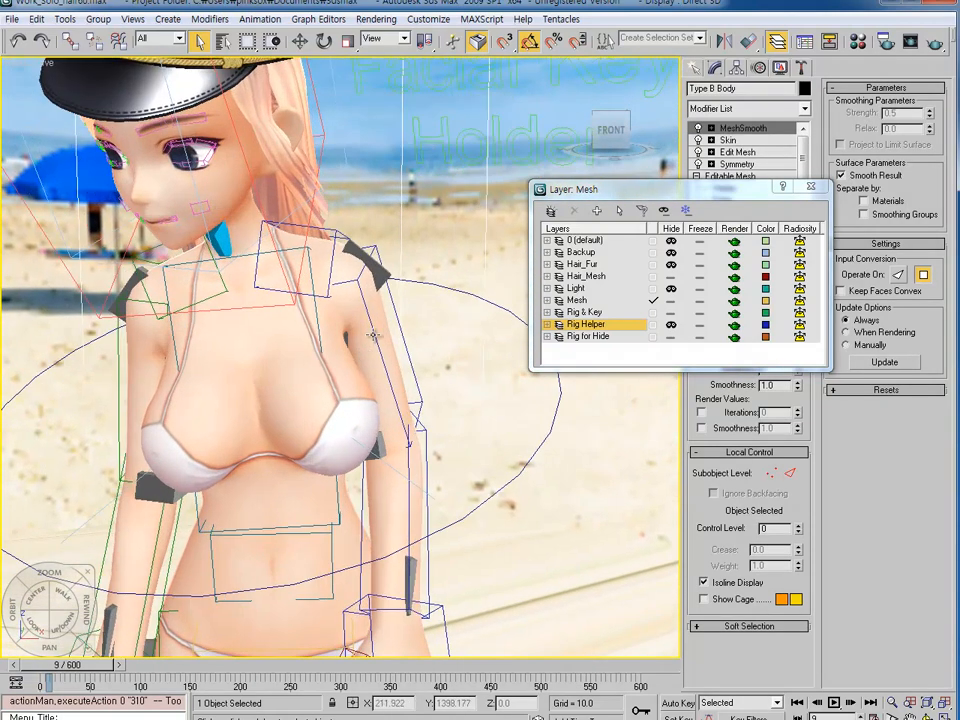
middle_drag(385, 283, 377, 321)
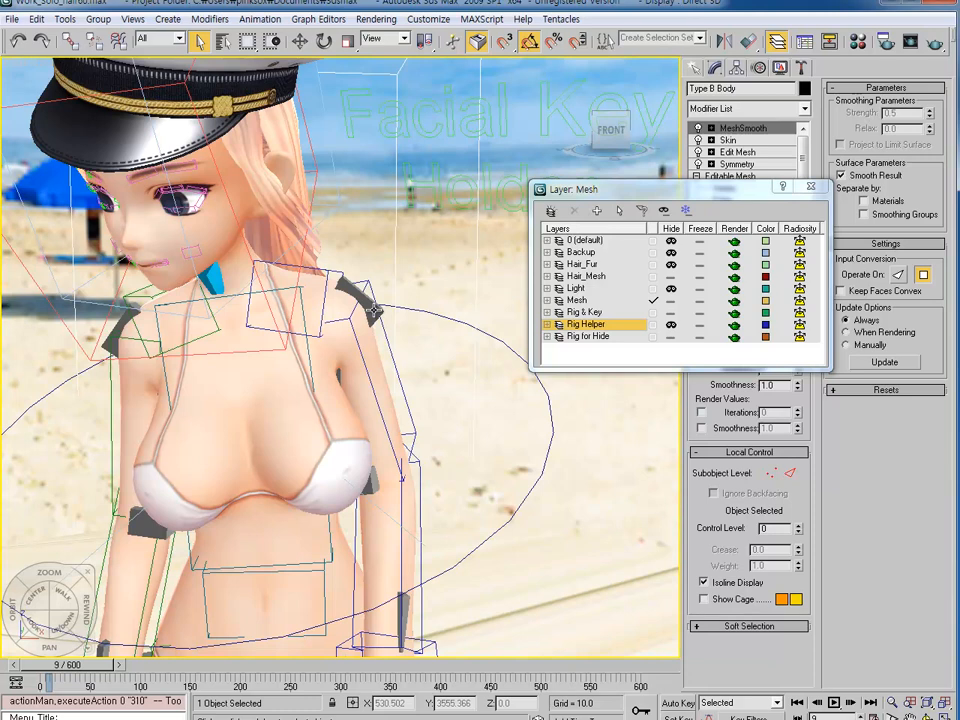
middle_drag(396, 426, 401, 368)
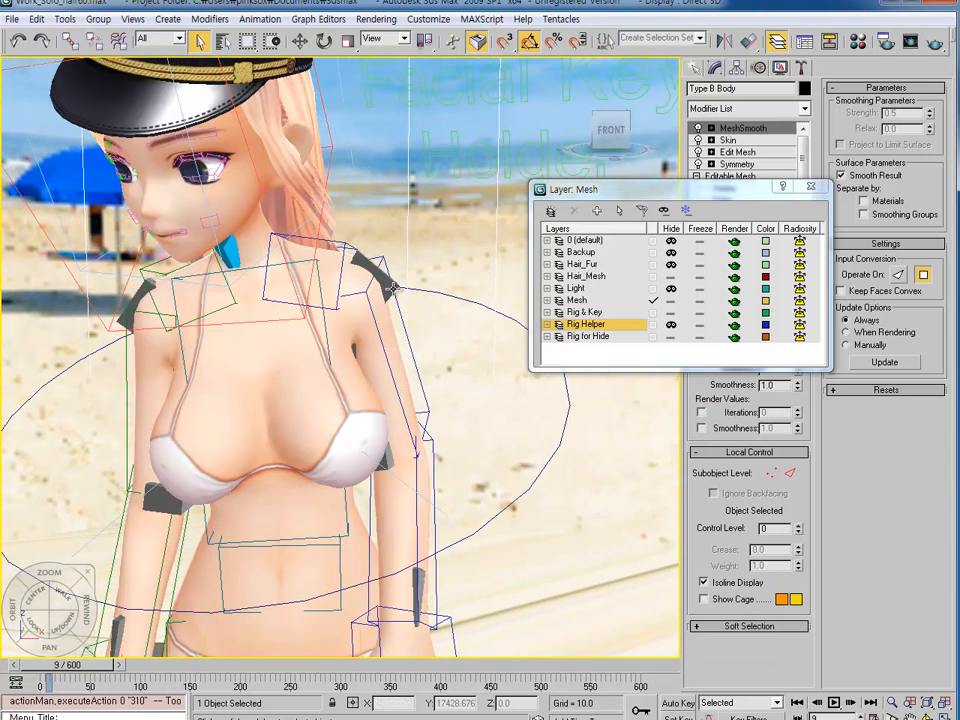
Inspect the helper bones from the shoulder down to the knees, selecting Bone_TypeB_KneeR on the right knee.
click(394, 288)
mouse_move(394, 288)
alt+middle_down()
mouse_move(405, 326)
mouse_move(398, 278)
alt+middle_up()
click(389, 537)
middle_drag(394, 530, 318, 255)
scroll(409, 405, down, 2)
click(396, 500)
scroll(396, 505, up, 5)
alt+middle_drag(247, 377, 262, 469)
click(262, 469)
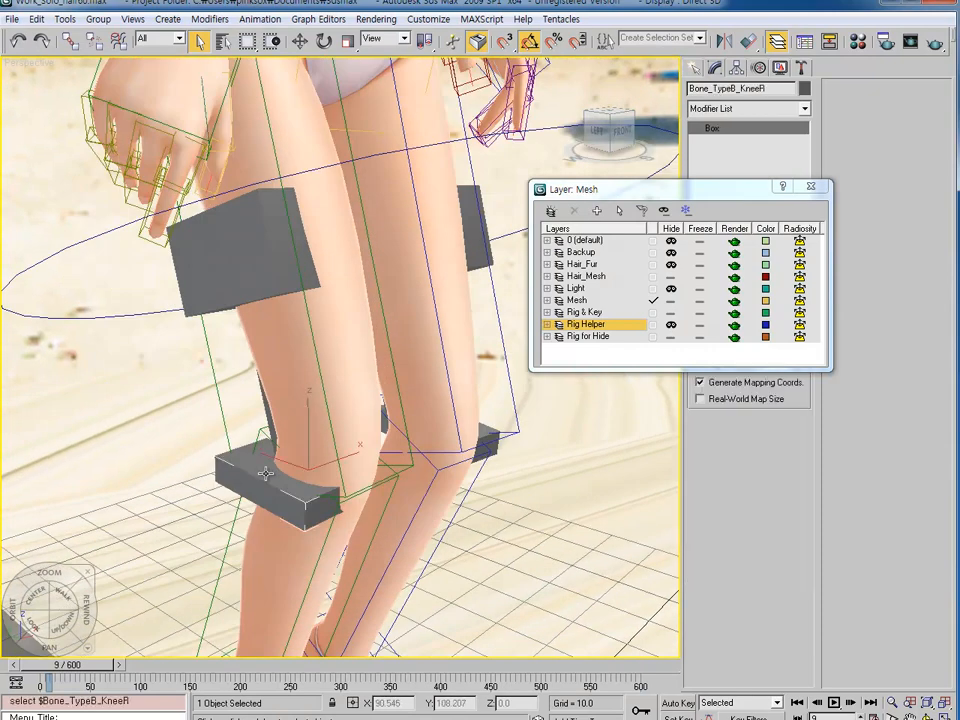
Select the right thigh helper Bone_TypeB_HoR and examine the helper bones along the body and legs.
scroll(368, 400, down, 2)
alt+middle_drag(368, 400, 320, 415)
click(314, 420)
scroll(314, 420, up, 1)
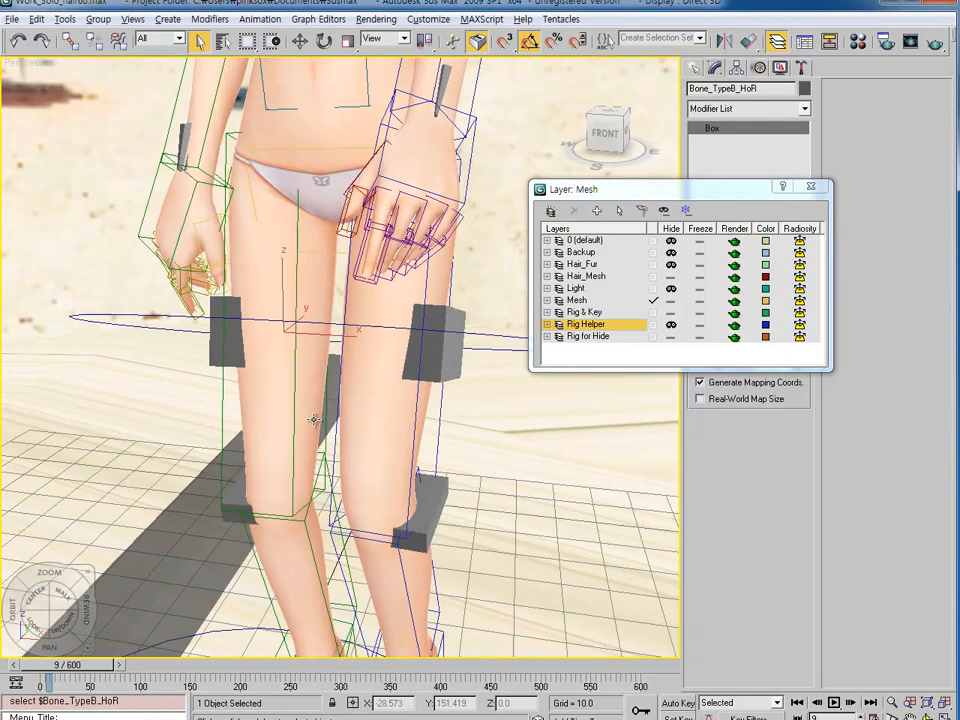
scroll(354, 347, down, 5)
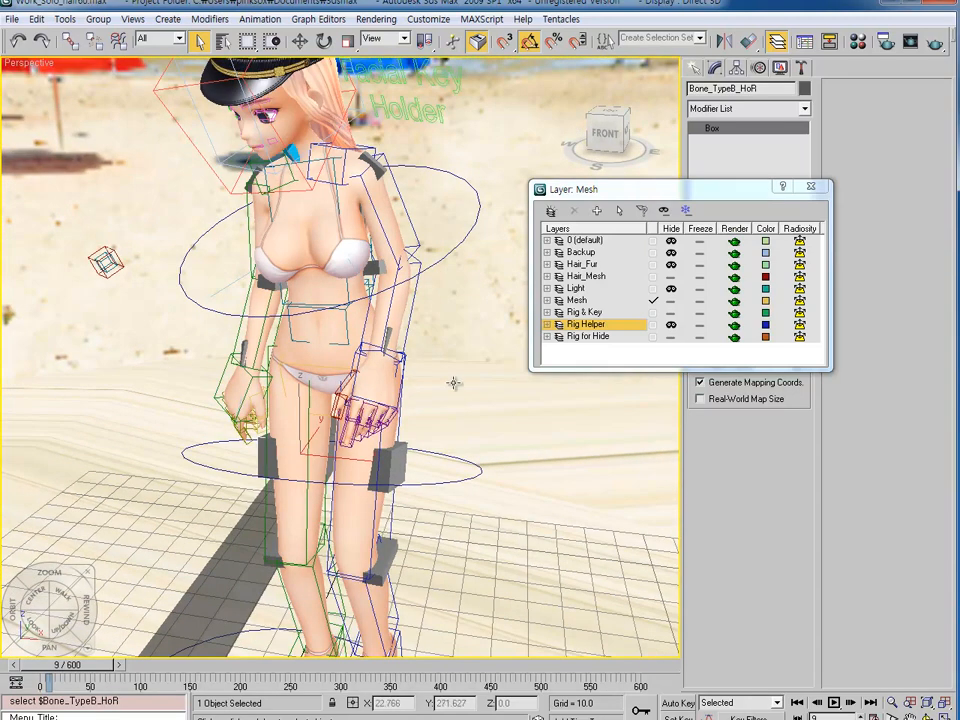
scroll(428, 346, down, 3)
scroll(428, 346, up, 5)
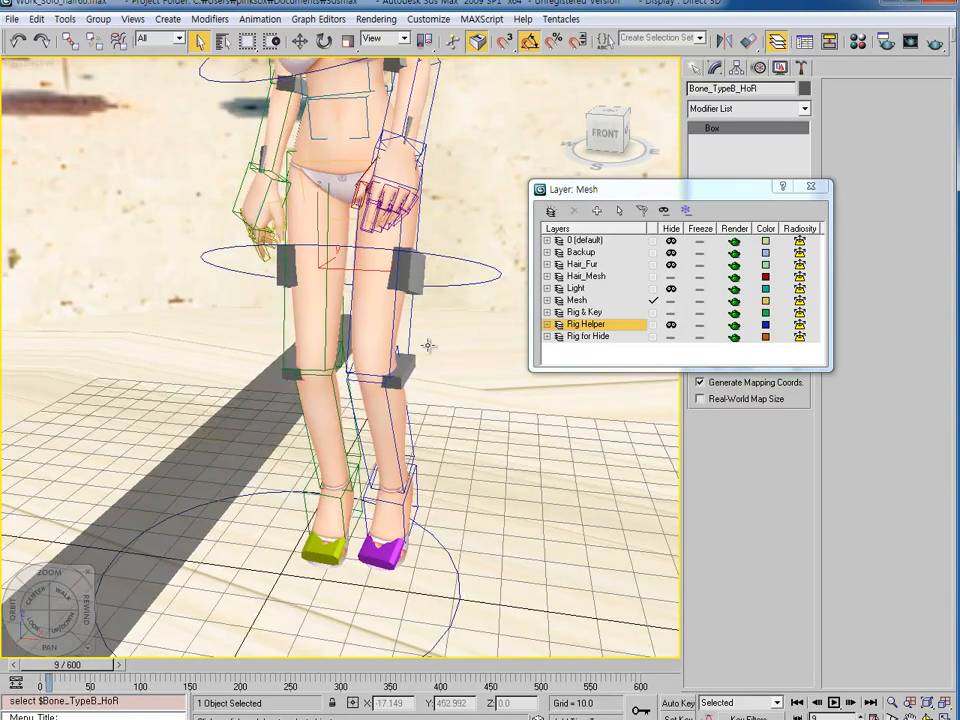
Select the Global Spring Coltroller circle on the floor and move the layer manager clear of its custom attributes.
click(455, 575)
drag(670, 188, 687, 376)
middle_drag(470, 170, 476, 320)
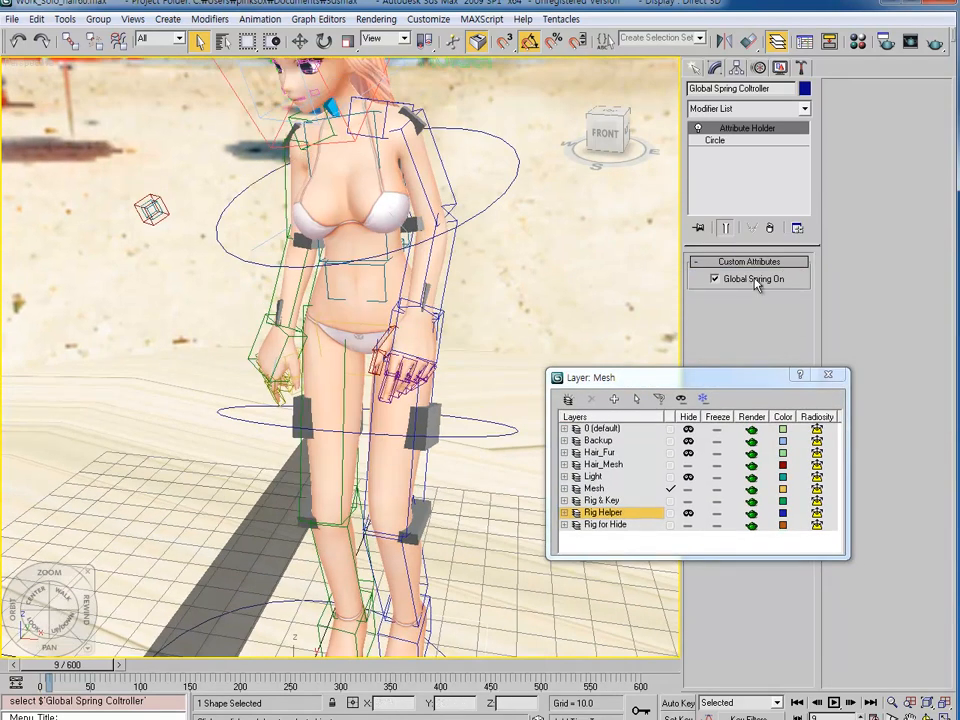
Select the Point22_Local helper floating in front of the body.
middle_drag(370, 253, 264, 194)
scroll(367, 350, up, 2)
click(257, 186)
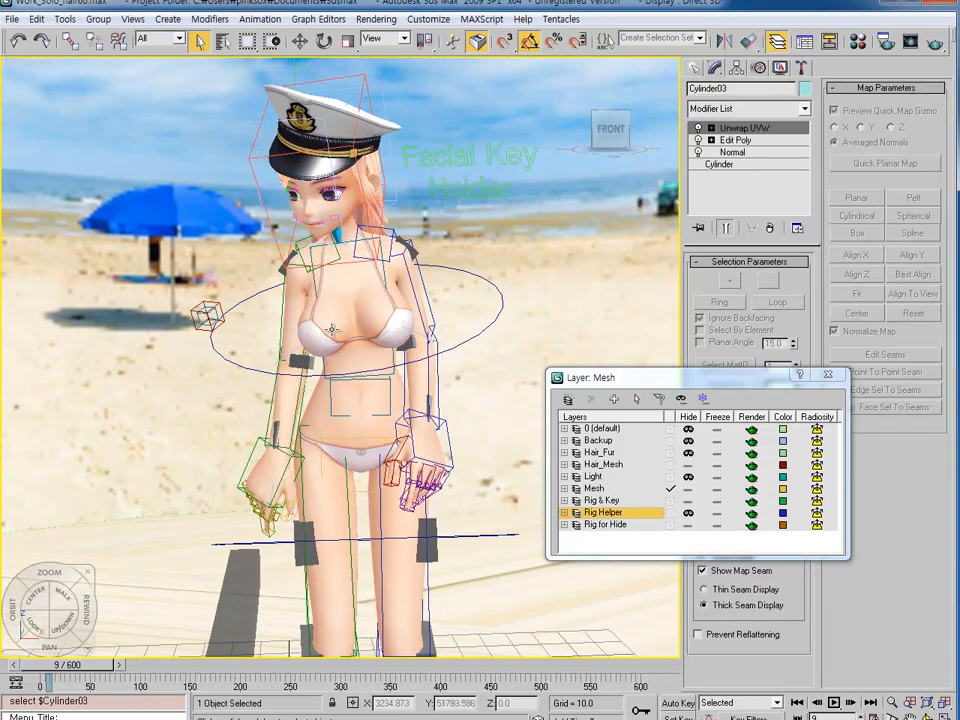
alt+middle_drag(317, 370, 431, 328)
alt+middle_drag(225, 253, 229, 339)
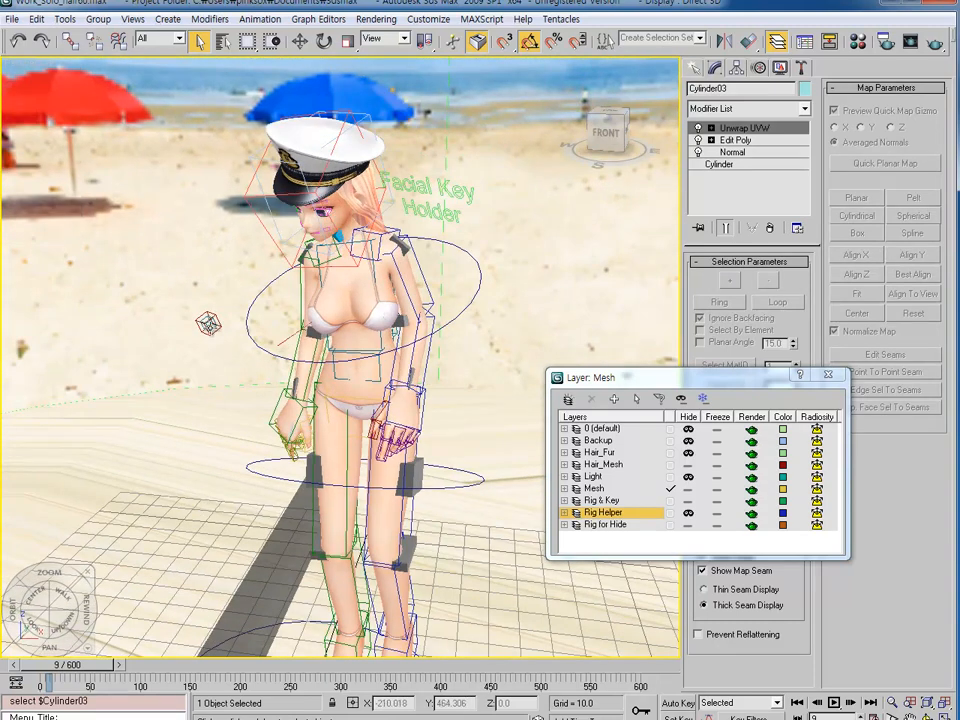
click(208, 322)
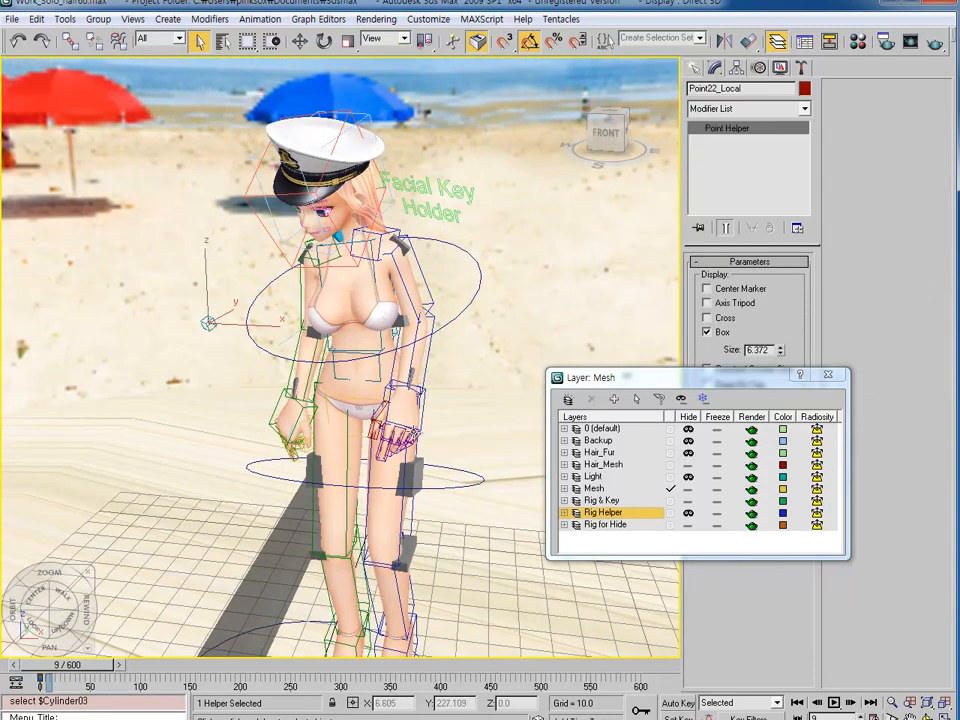
Inspect the left elbow helper Bone_TypeB_KoomL and the left thigh helper Bone_TypeB_HoL by selecting each in turn.
scroll(325, 330, up, 5)
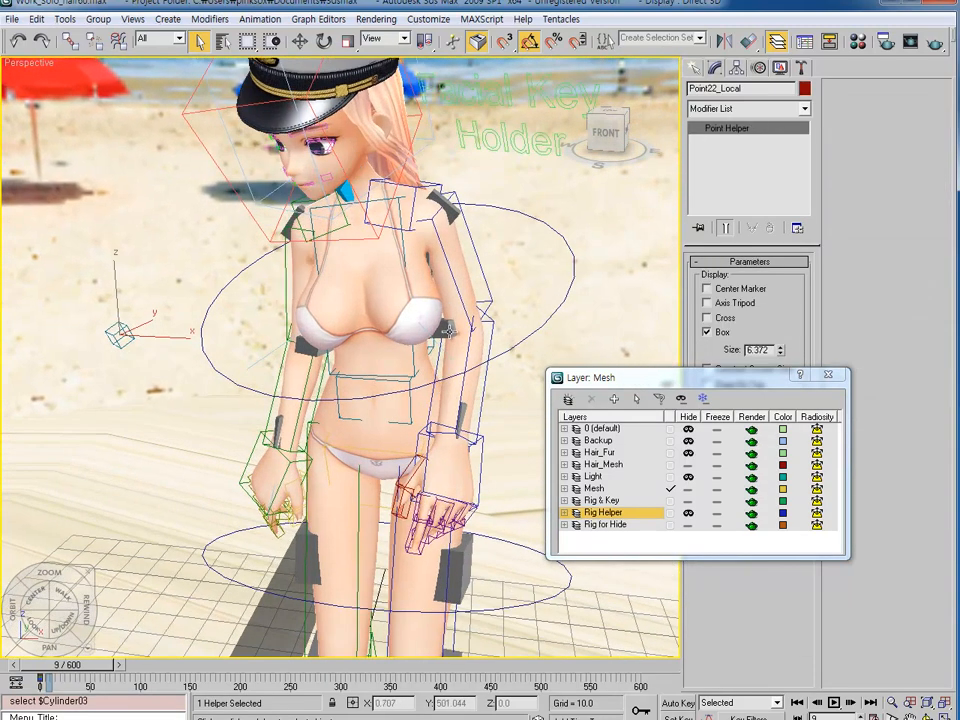
click(448, 330)
alt+middle_drag(448, 331, 427, 400)
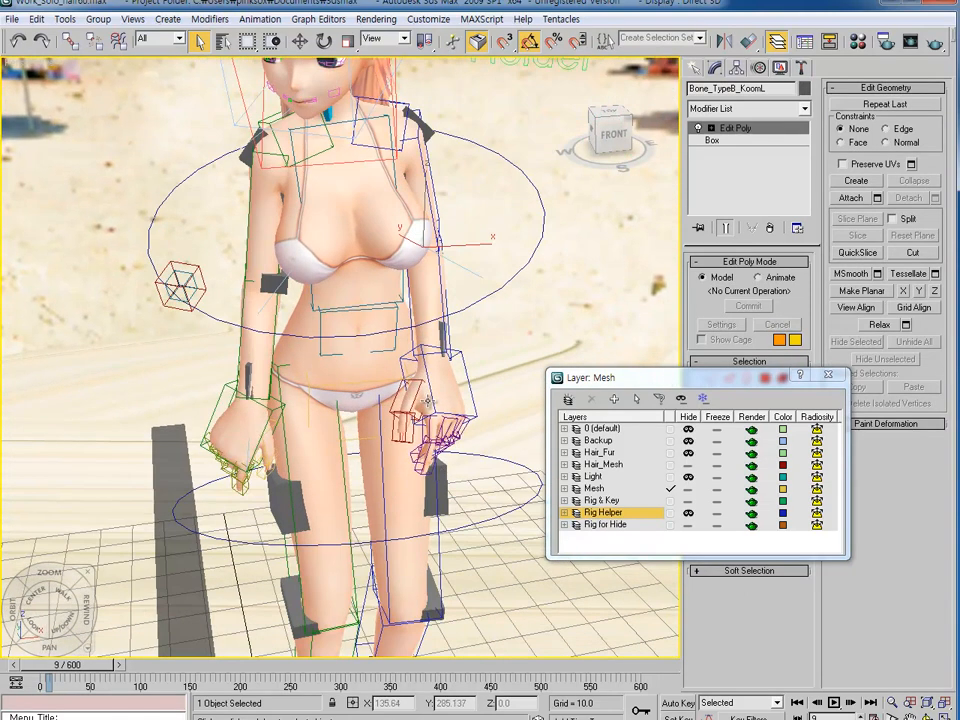
click(440, 490)
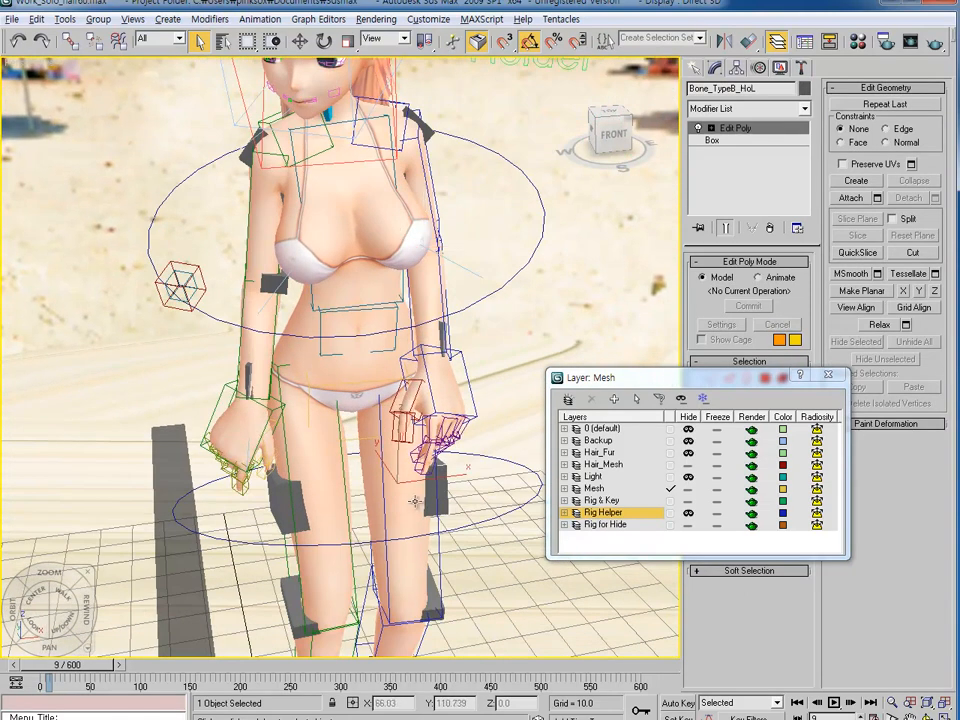
alt+middle_drag(415, 500, 296, 293)
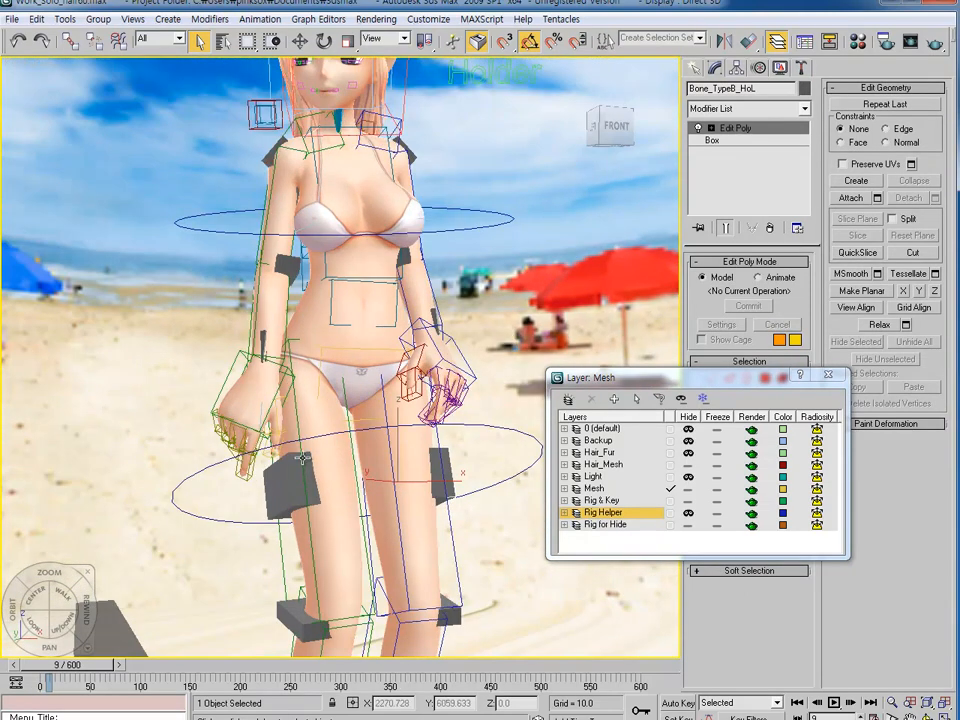
Select the Bip01 L Thigh bone and its helper Bone_TypeB_HoL to compare them on the left leg.
click(384, 483)
click(444, 478)
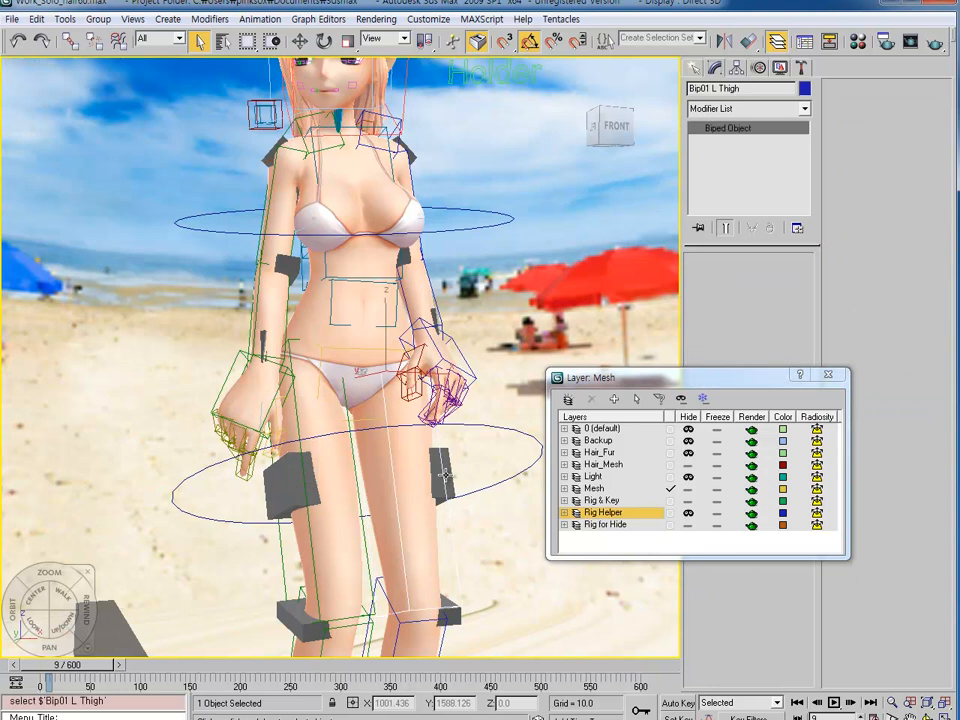
click(447, 474)
alt+middle_drag(383, 403, 440, 498)
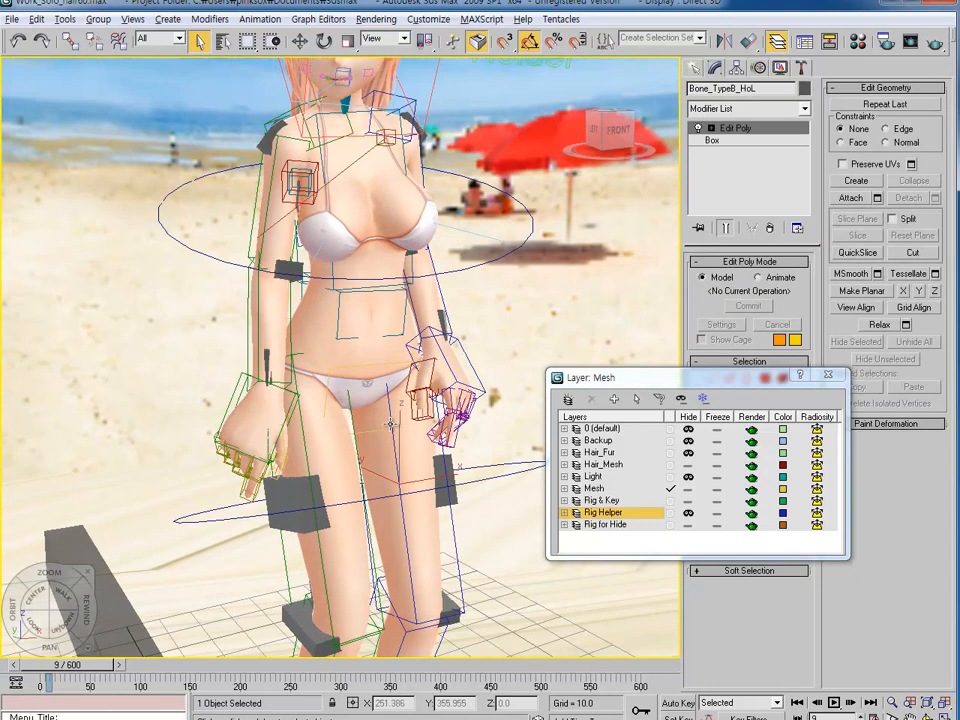
Return to frame 0 and scrub the animation up to frame 176 to check the body with its helper bones.
click(442, 484)
alt+middle_drag(389, 332, 366, 401)
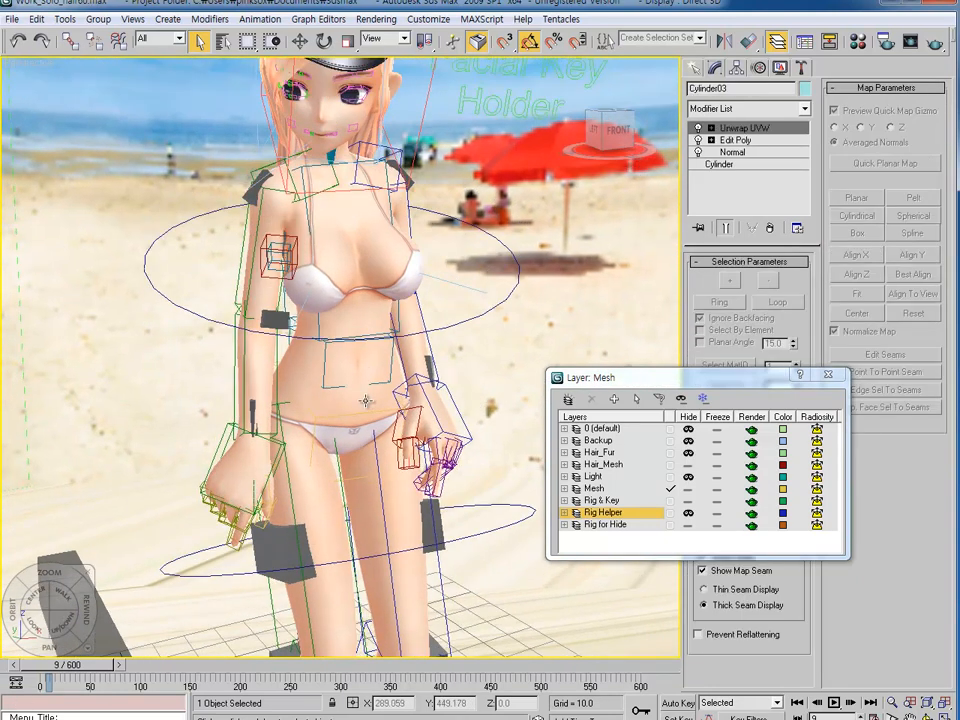
middle_drag(335, 323, 297, 238)
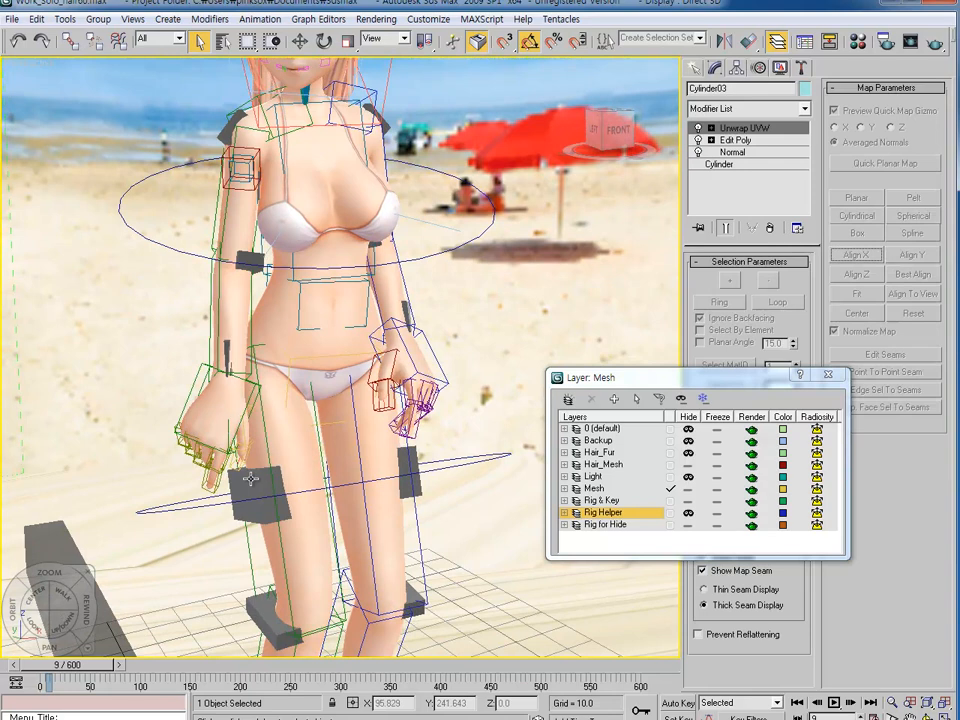
middle_drag(310, 322, 344, 320)
drag(74, 667, 57, 667)
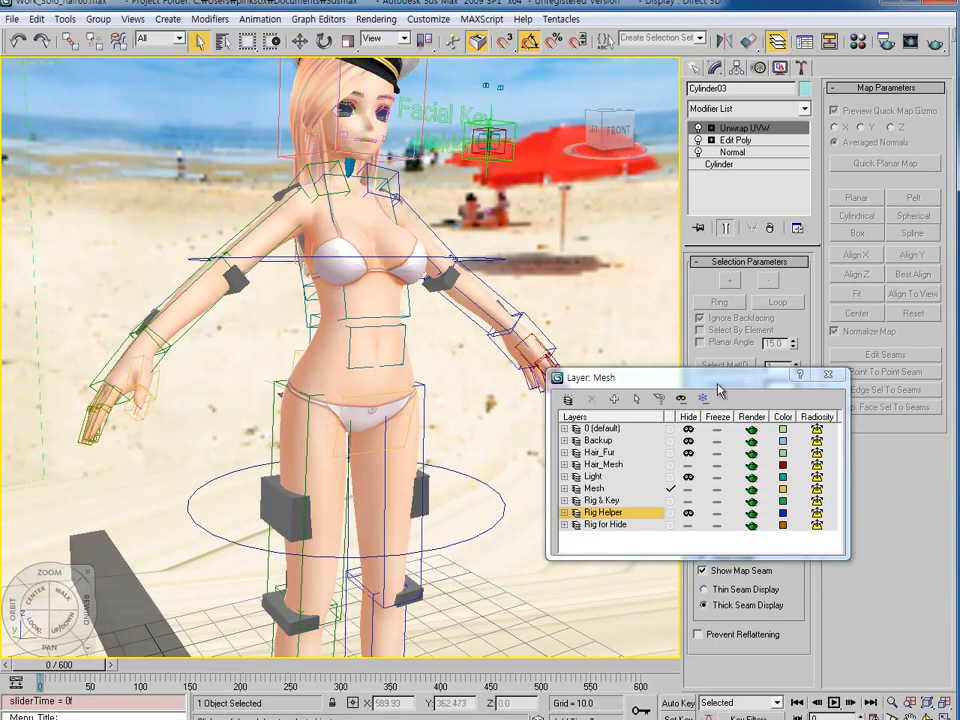
scroll(288, 410, up, 1)
scroll(288, 410, down, 3)
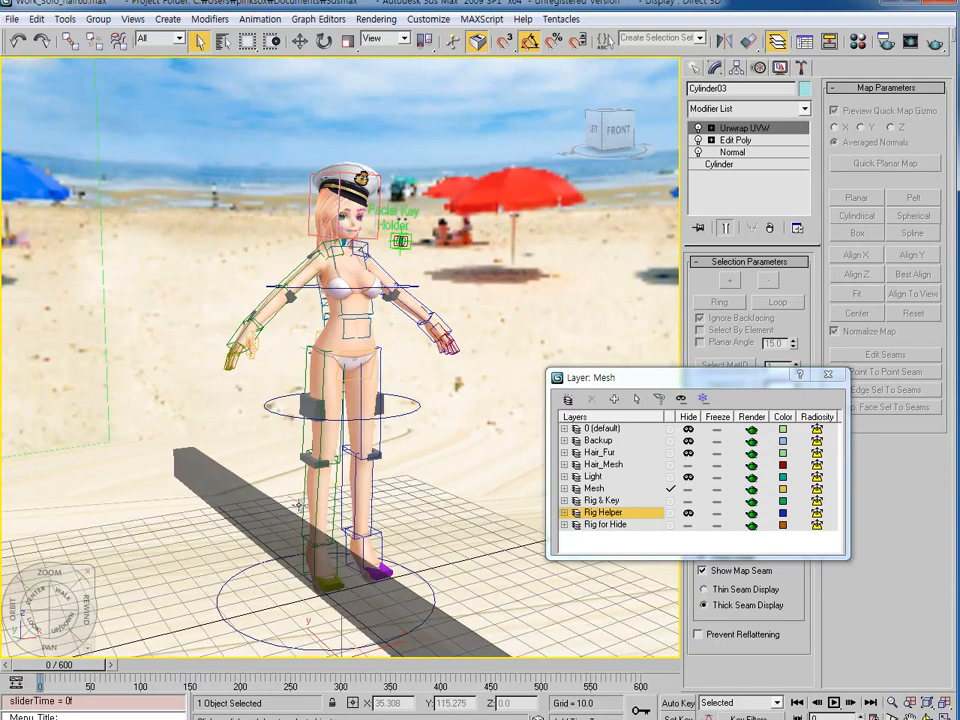
drag(88, 665, 249, 684)
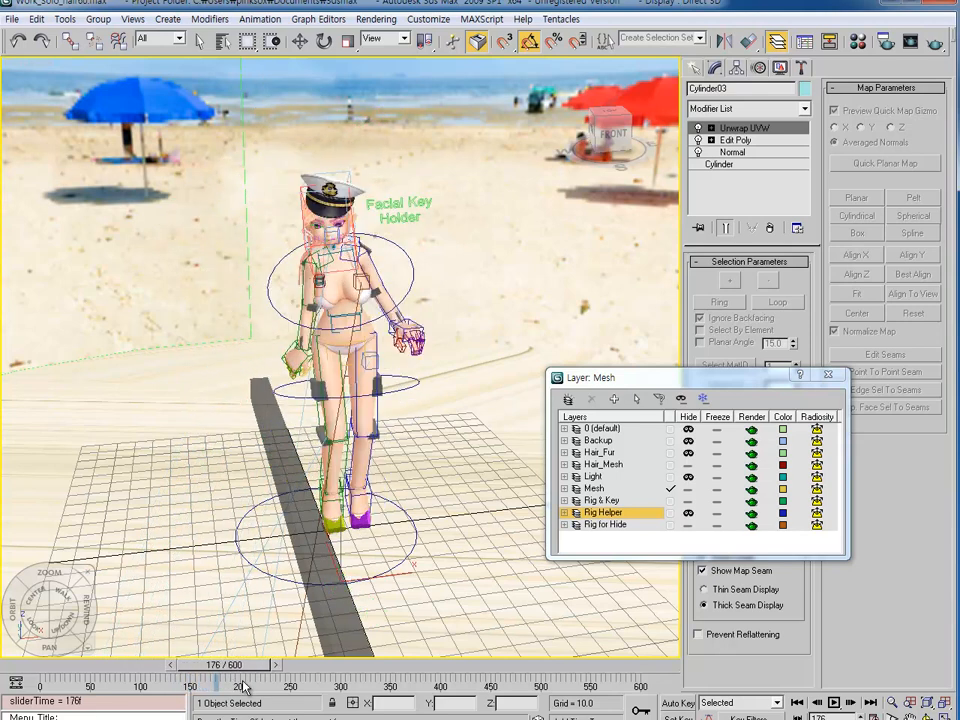
Select Bip01 Head and collapse the biped's animation Layer 1 into the Original layer.
scroll(196, 120, up, 3)
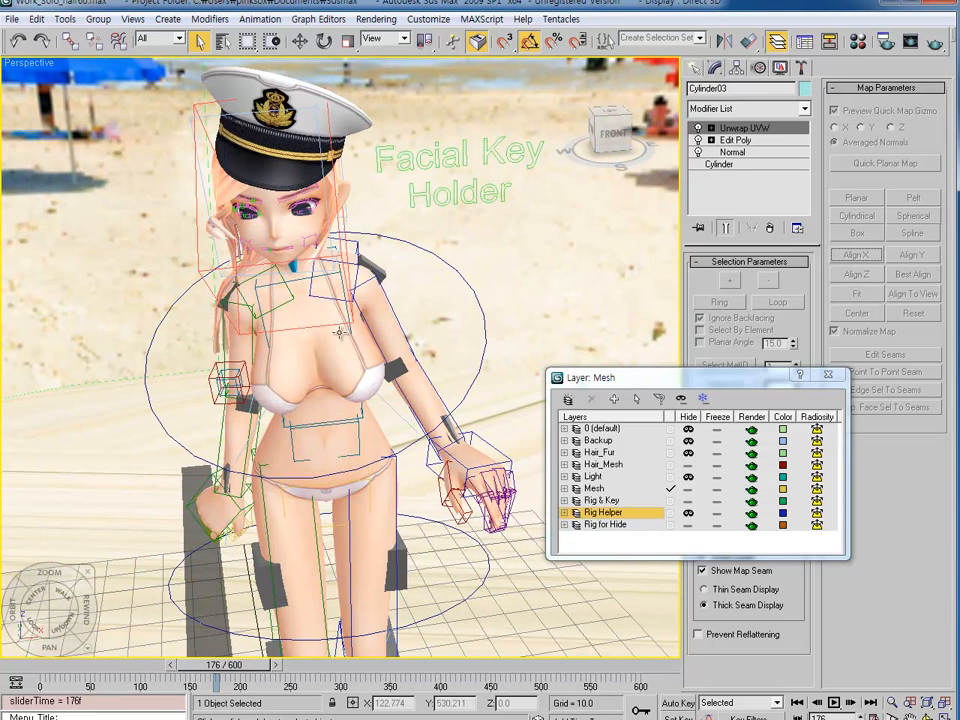
alt+middle_drag(187, 106, 325, 337)
click(330, 195)
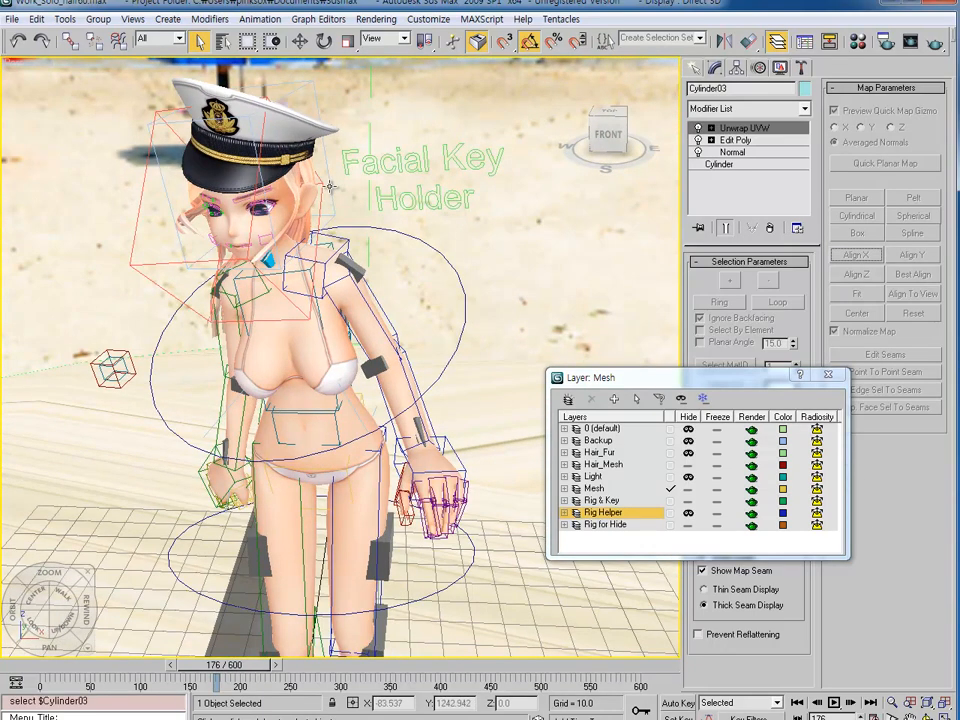
click(330, 186)
drag(707, 372, 447, 211)
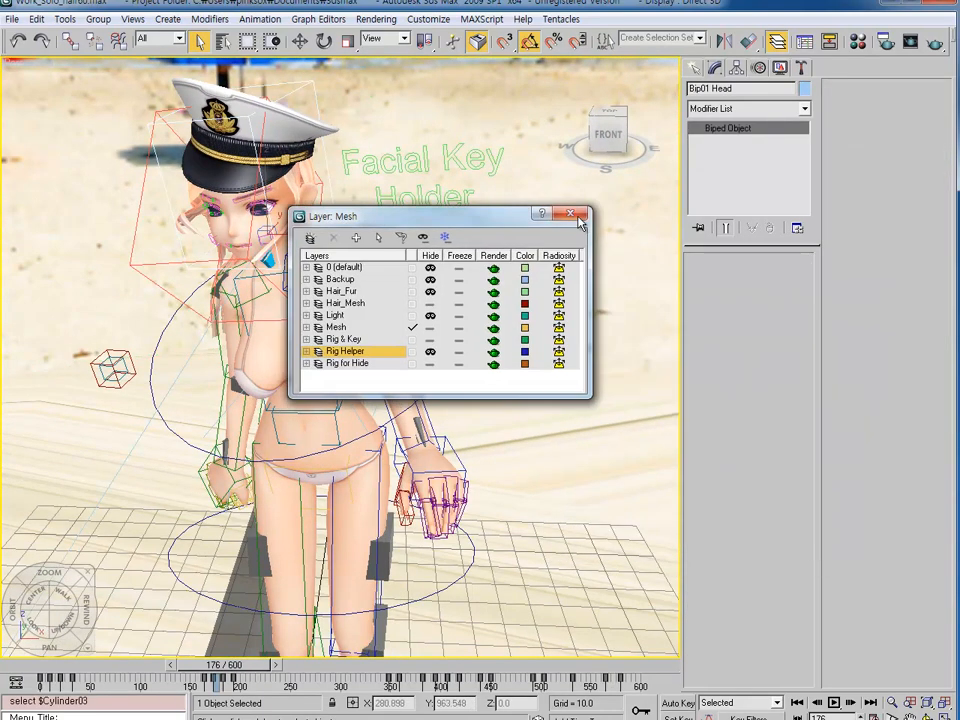
click(759, 67)
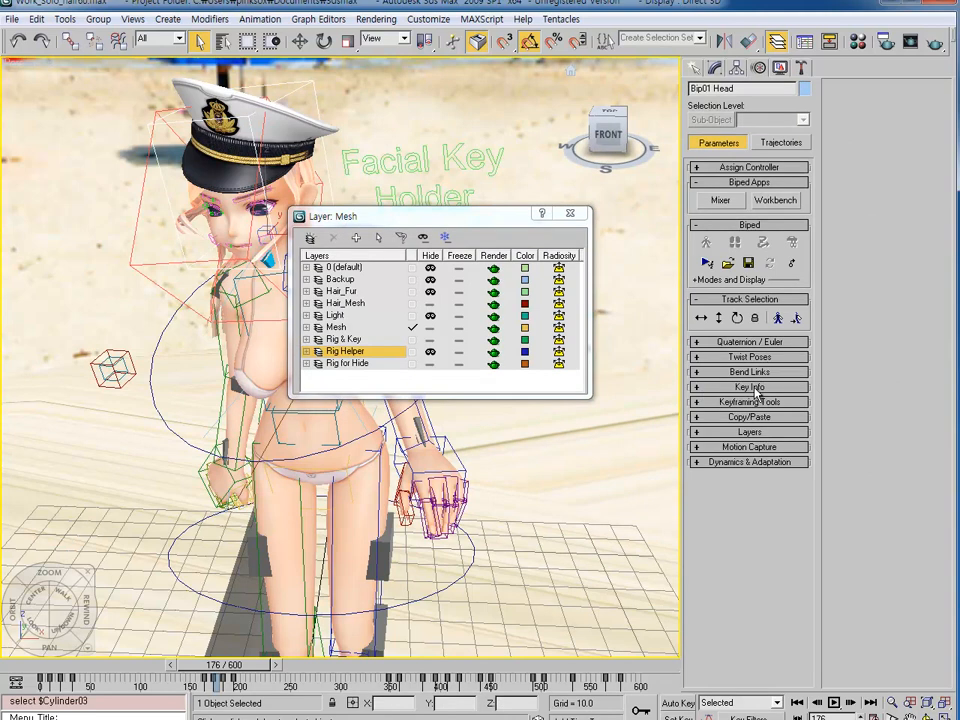
click(750, 432)
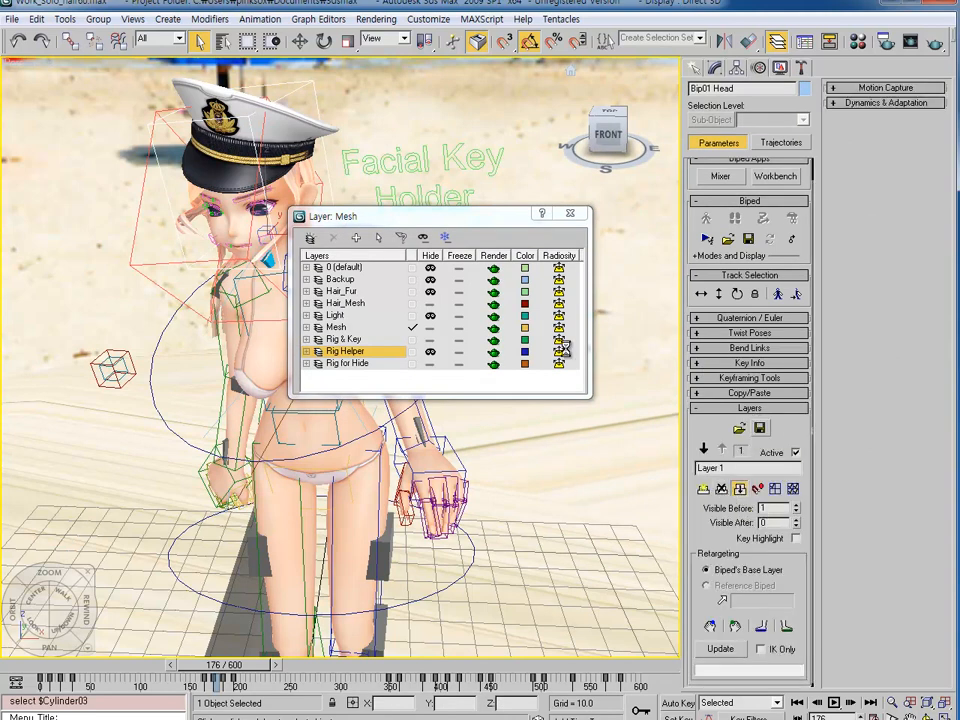
drag(500, 215, 768, 190)
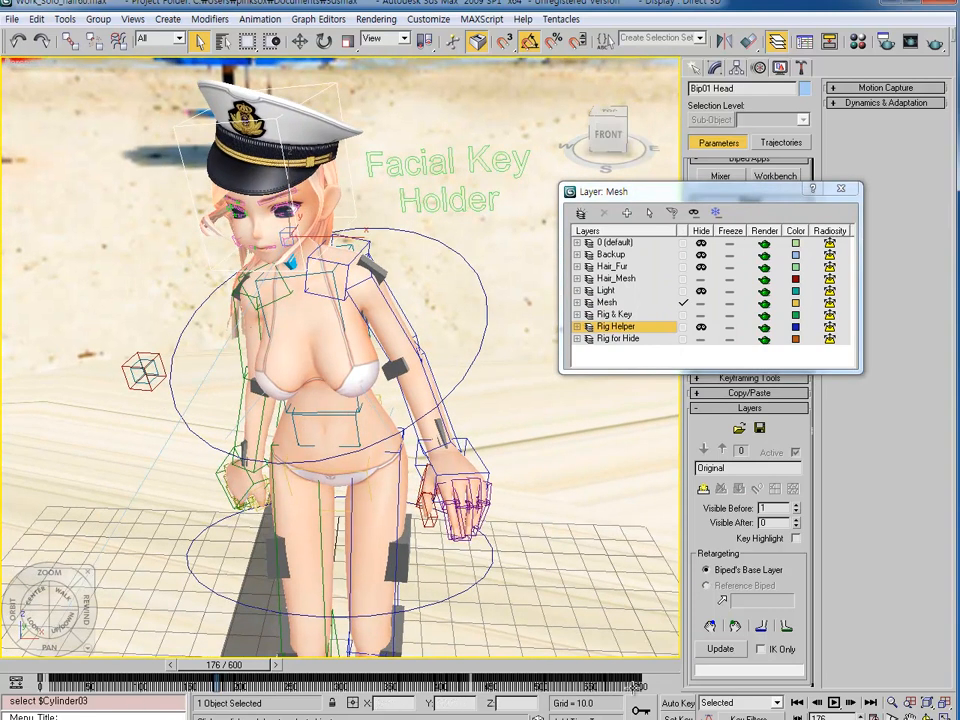
click(32, 621)
Hide the Rig for Hide and Rig & Key layers so only the character meshes are displayed.
alt+middle_drag(335, 388, 378, 465)
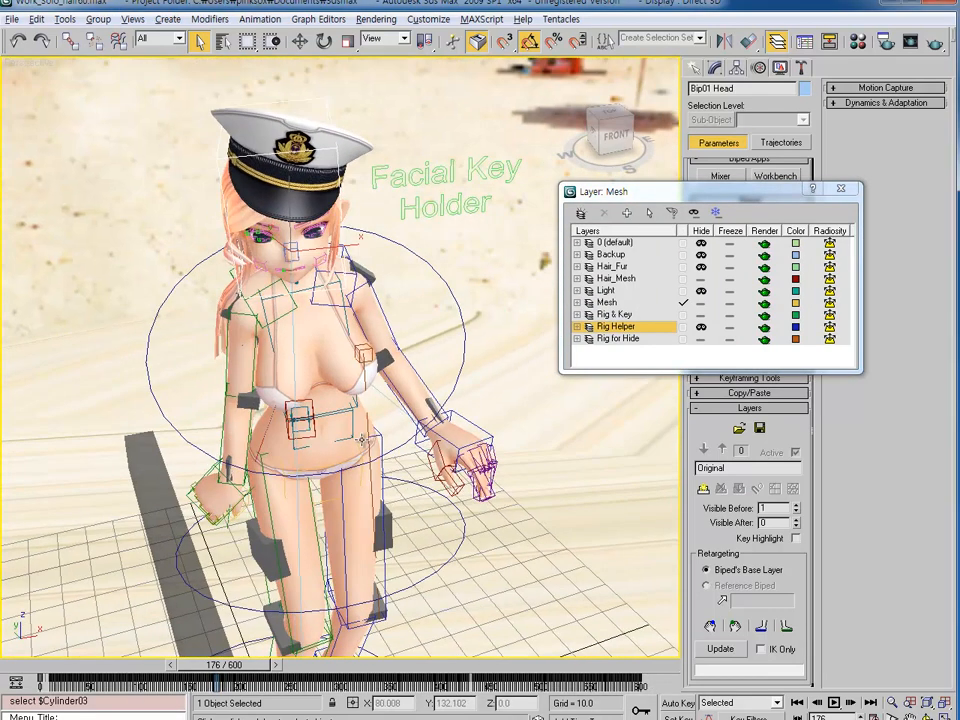
middle_drag(451, 337, 481, 283)
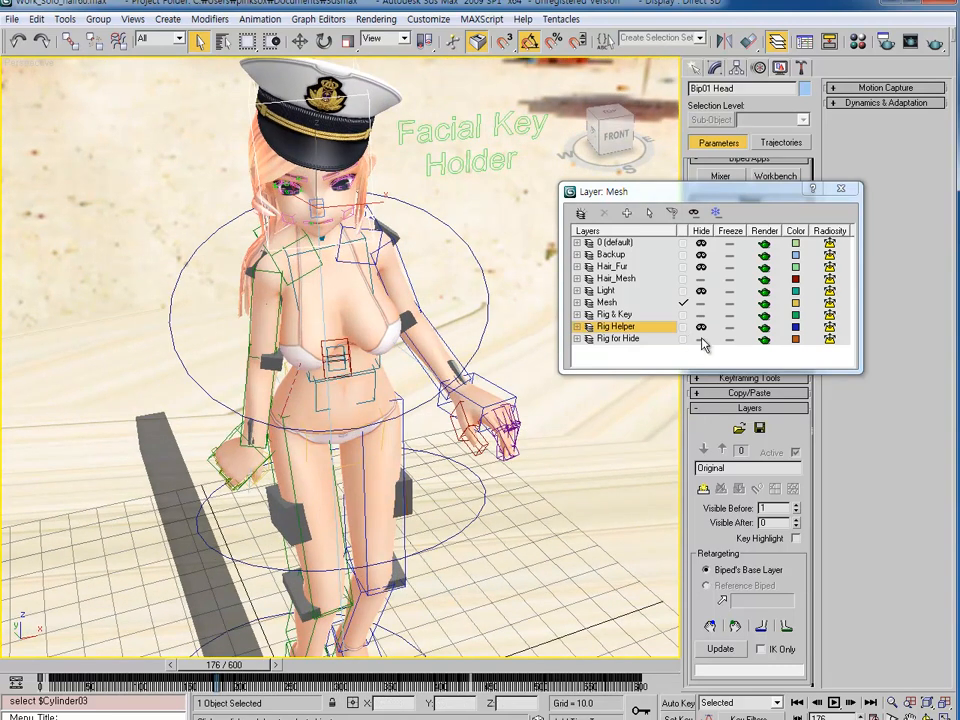
click(701, 340)
click(701, 340)
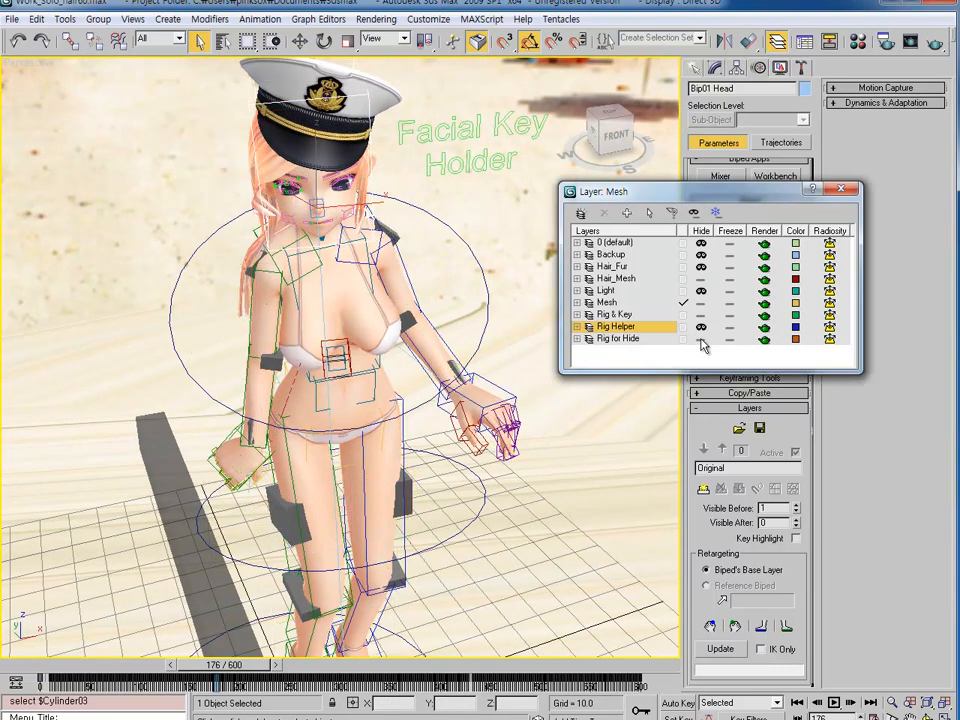
click(701, 340)
click(701, 316)
Scrub the animation from frame 176 to 224 and examine the arm, torso and hip deformation from several angles.
alt+middle_drag(353, 404, 396, 322)
scroll(347, 358, down, 3)
middle_drag(396, 322, 335, 440)
scroll(260, 400, up, 5)
alt+middle_drag(228, 381, 216, 379)
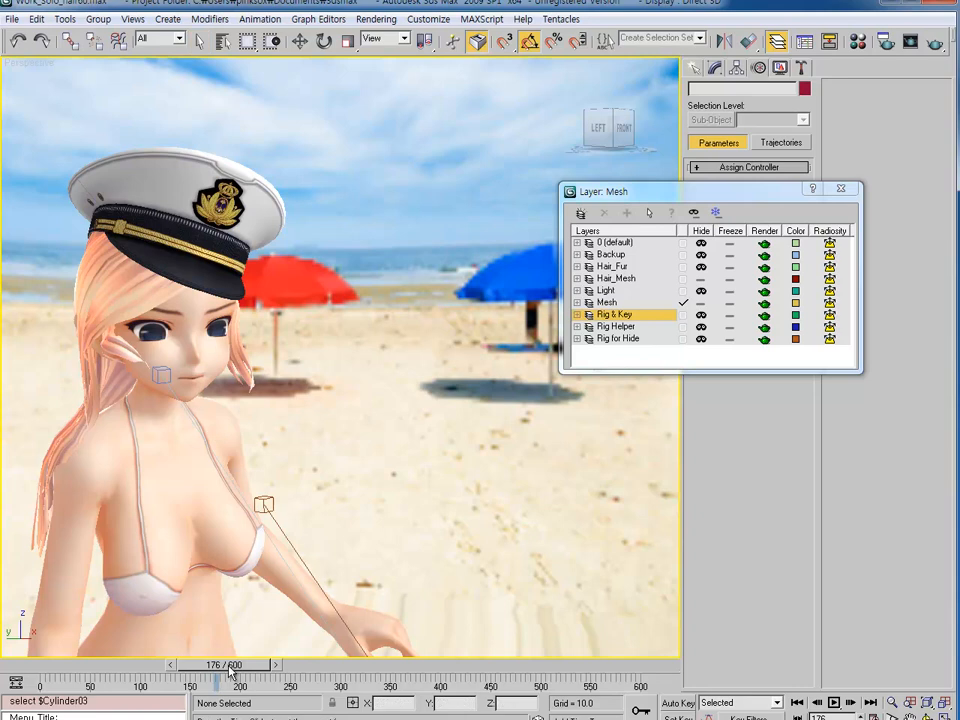
drag(224, 665, 237, 675)
mouse_move(248, 678)
mouse_down()
mouse_move(263, 678)
mouse_move(253, 678)
mouse_up()
alt+middle_drag(362, 276, 280, 645)
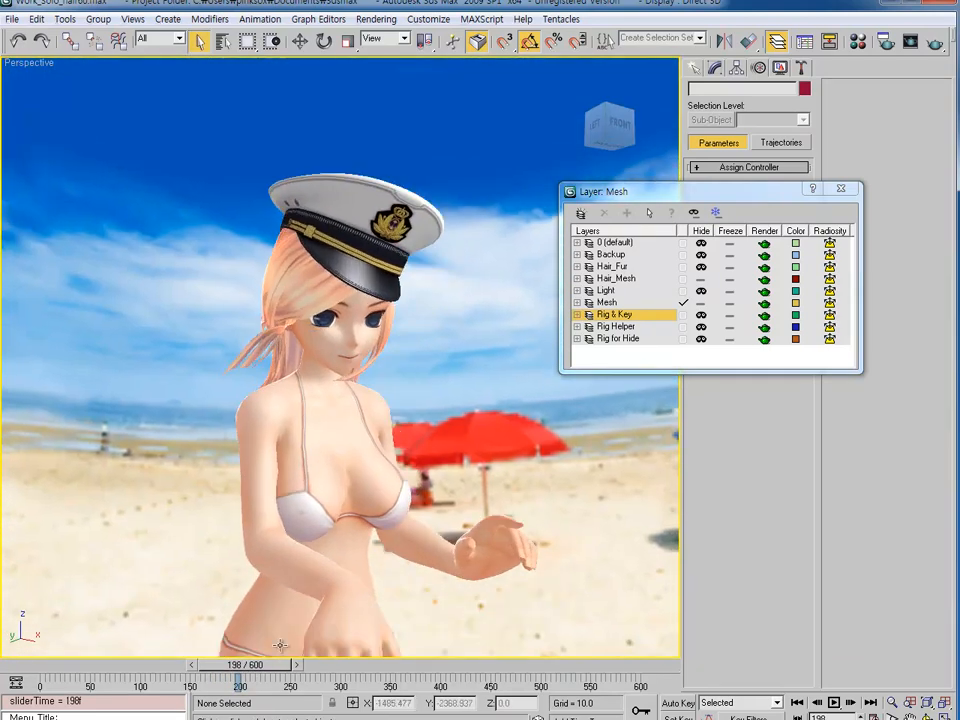
drag(280, 667, 299, 680)
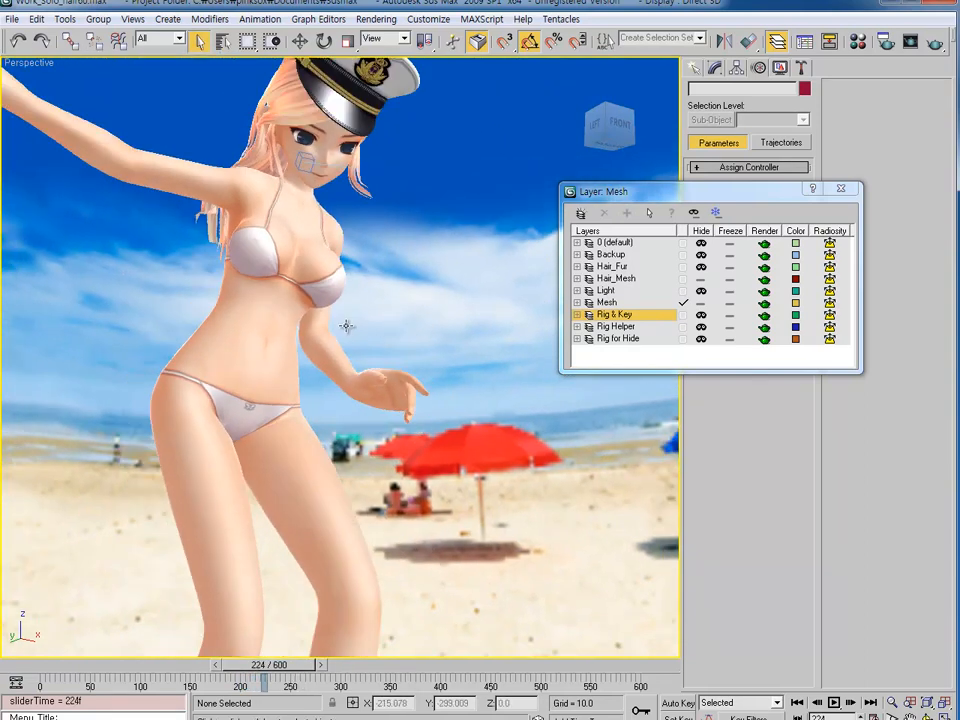
alt+middle_drag(353, 383, 300, 400)
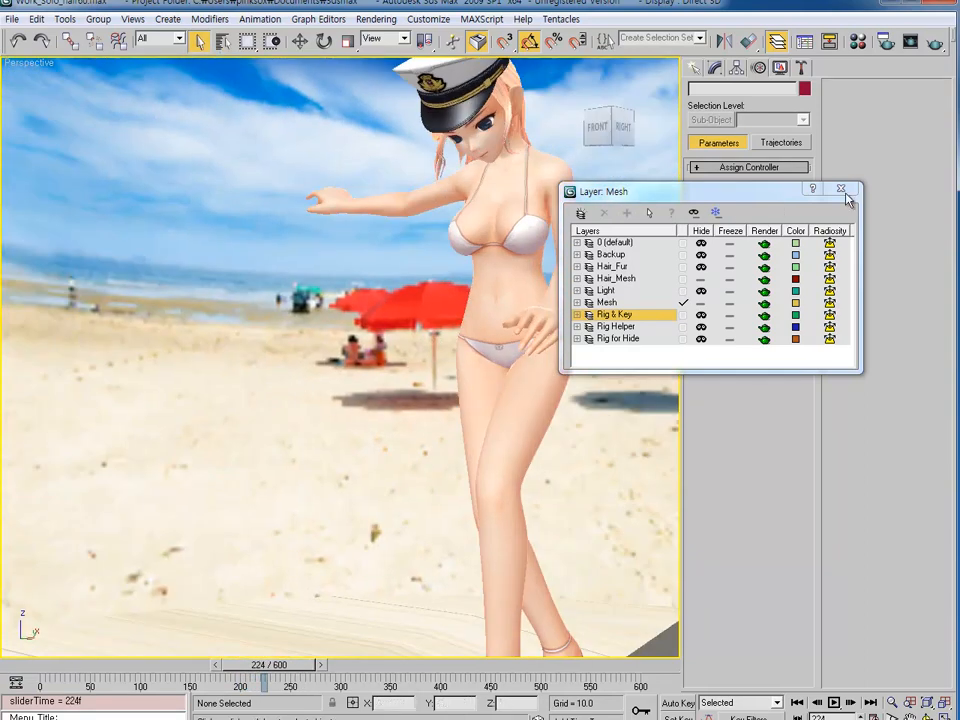
Close the layer manager, scrub past frame 455 and play the animation to review the full-body motion without the rig.
click(841, 188)
alt+middle_drag(410, 330, 312, 648)
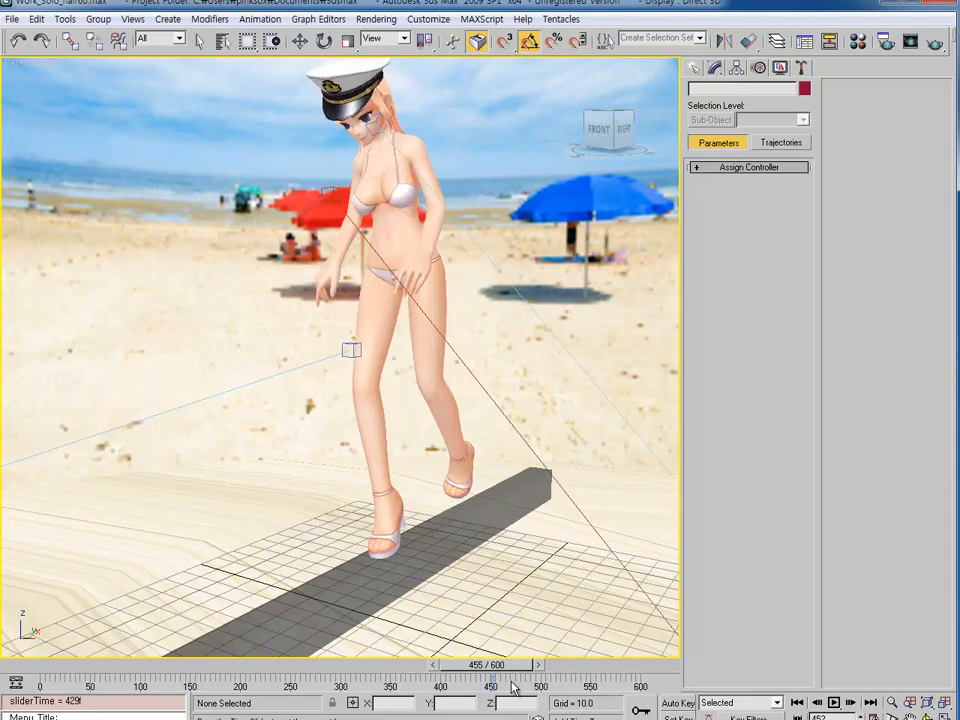
drag(513, 686, 528, 686)
alt+middle_drag(366, 302, 340, 581)
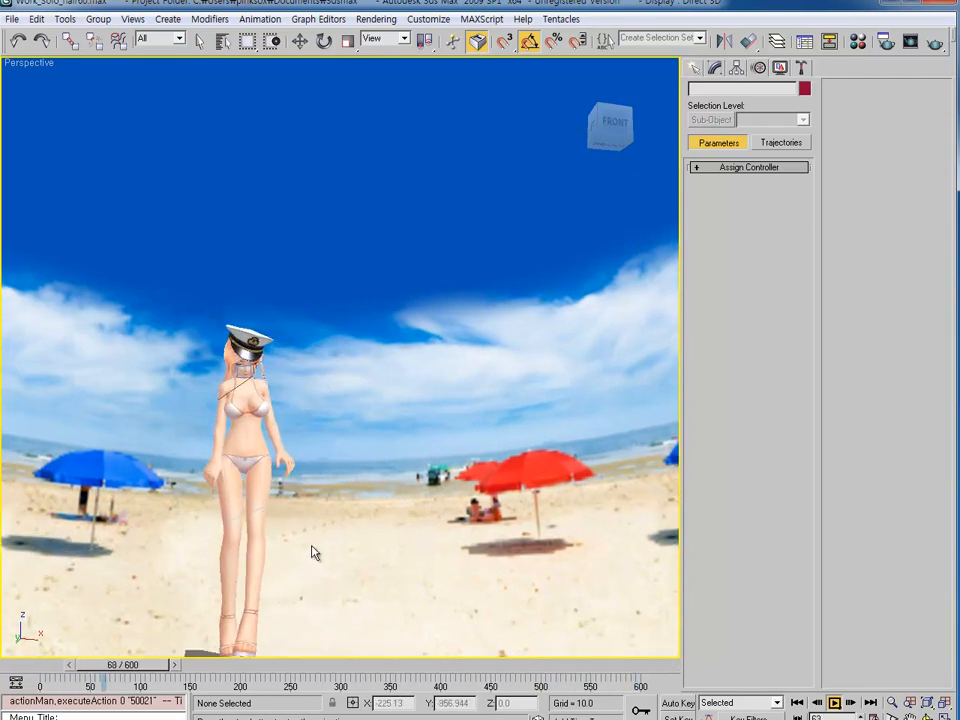
scroll(310, 547, up, 4)
middle_drag(306, 490, 311, 352)
middle_drag(351, 508, 360, 452)
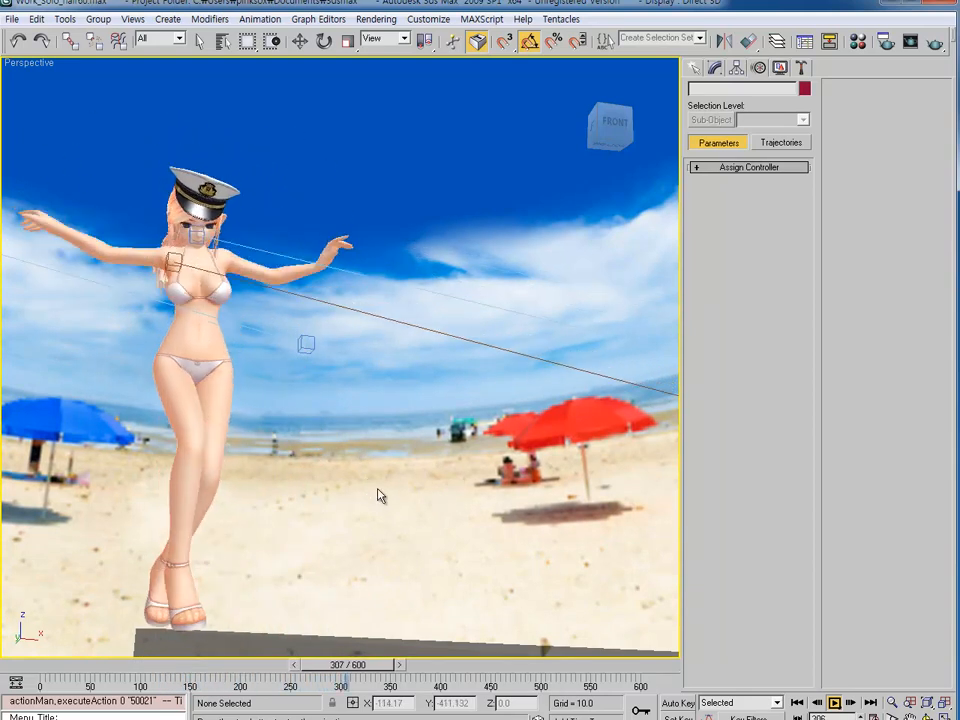
key(q)
alt+middle_drag(250, 413, 476, 290)
Return to frame 0, unhide the Rig & Key layer and close the layer manager.
key(Home)
key(l)
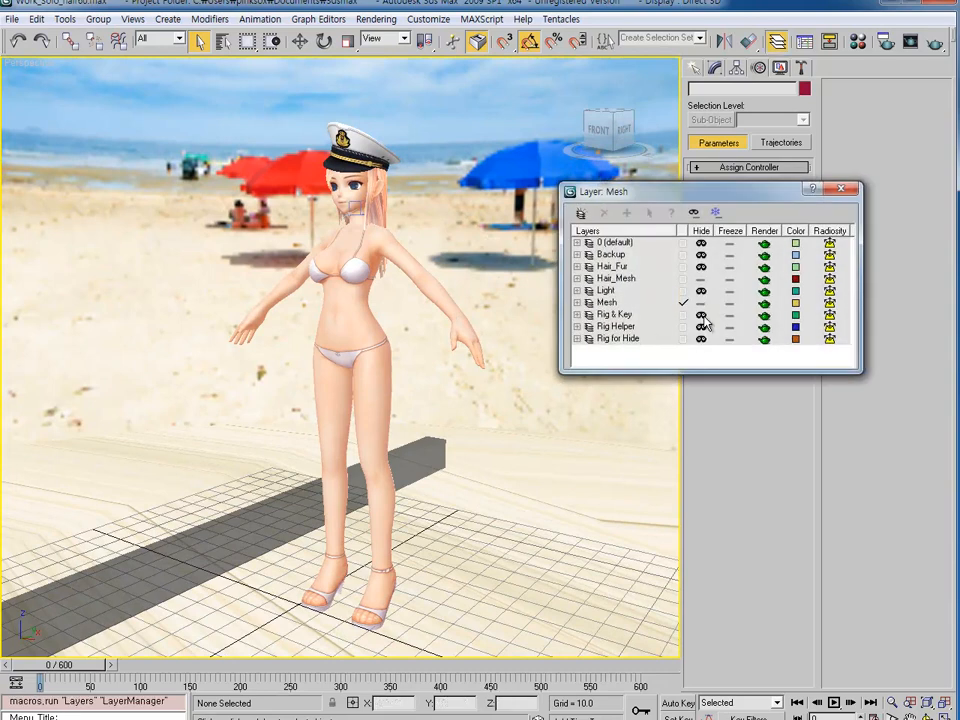
click(836, 190)
scroll(366, 313, up, 5)
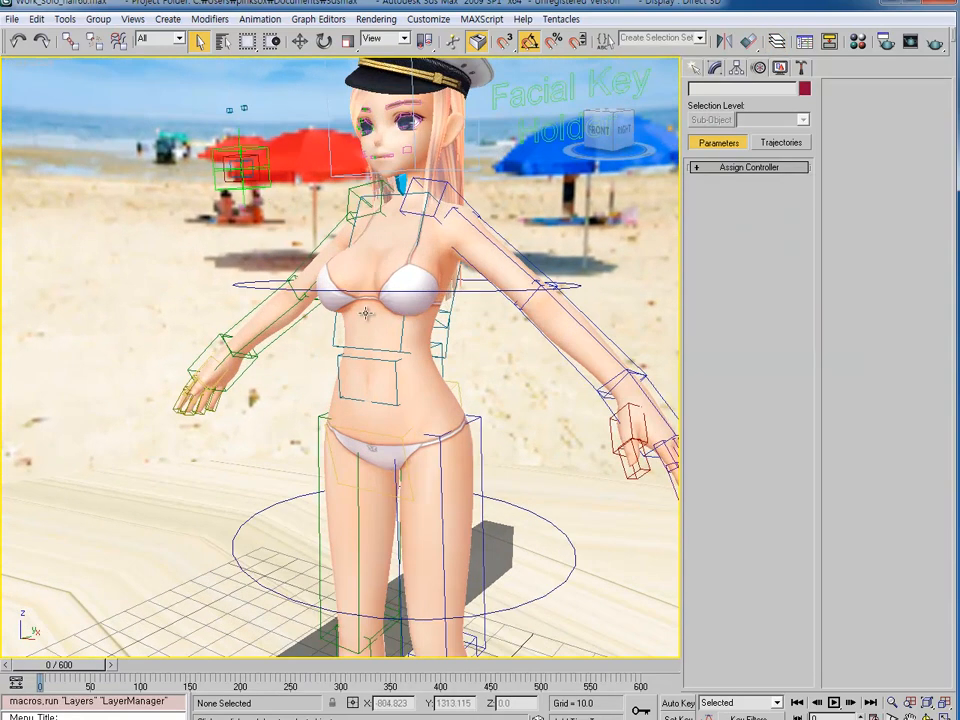
Select Bip01 Spine1 and load the motion file 관절테스트.bip onto the biped.
click(334, 326)
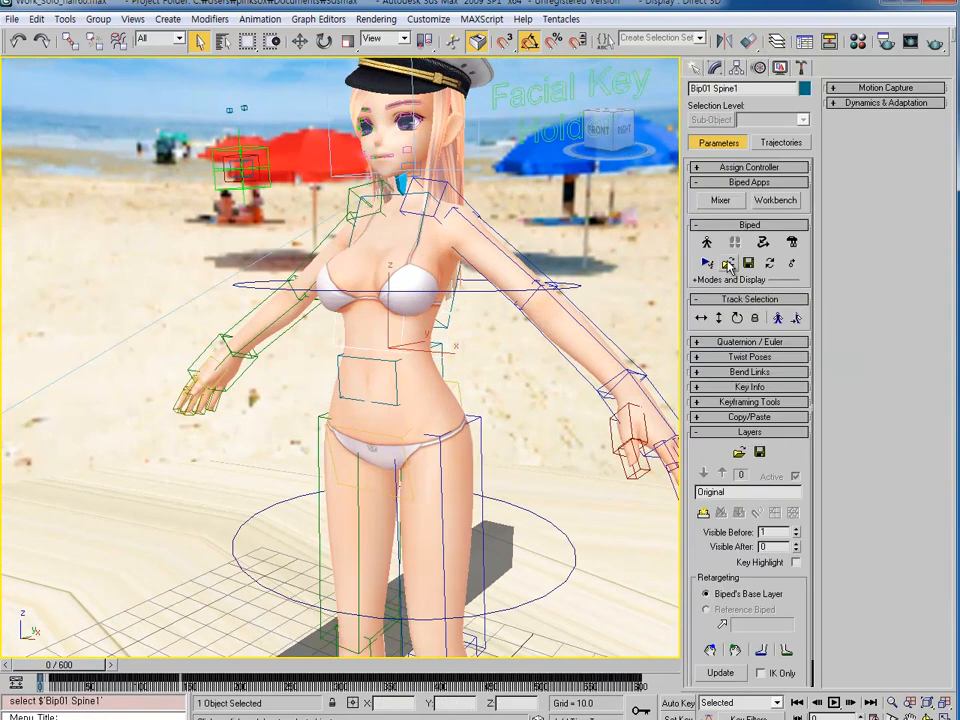
alt+middle_drag(342, 272, 344, 272)
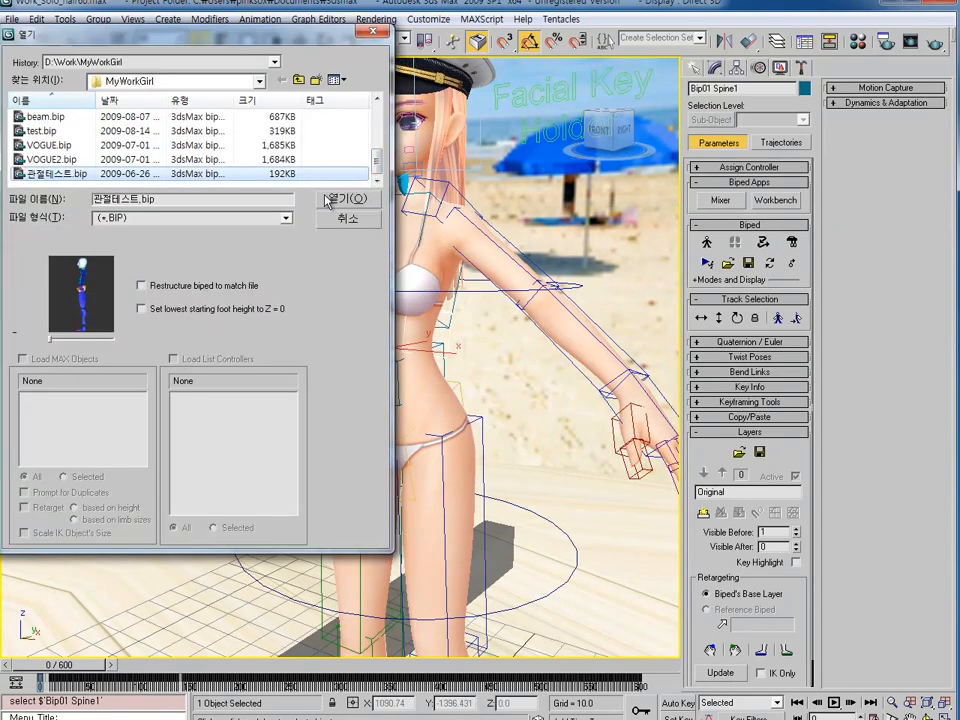
click(346, 200)
middle_drag(300, 389, 360, 478)
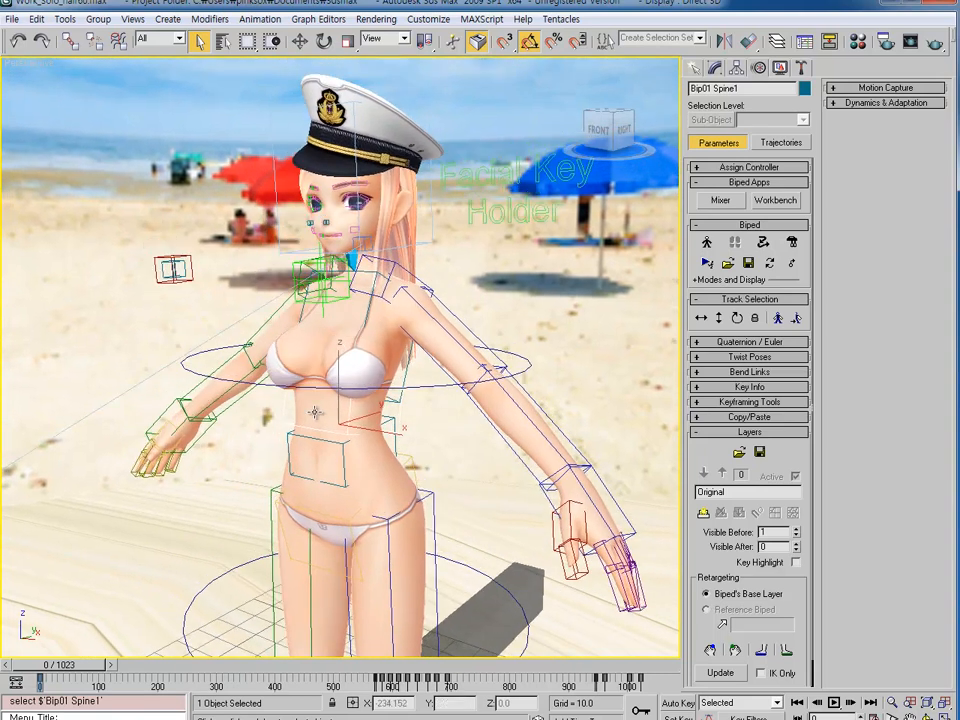
mouse_move(315, 412)
alt+middle_down()
mouse_move(366, 412)
mouse_move(324, 394)
alt+middle_up()
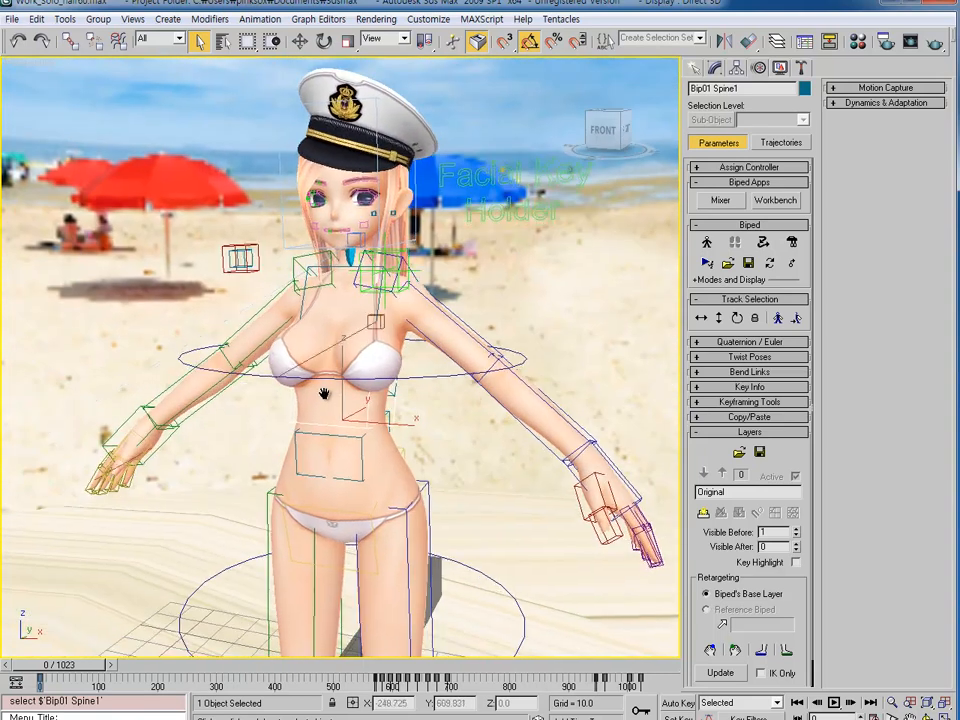
click(776, 40)
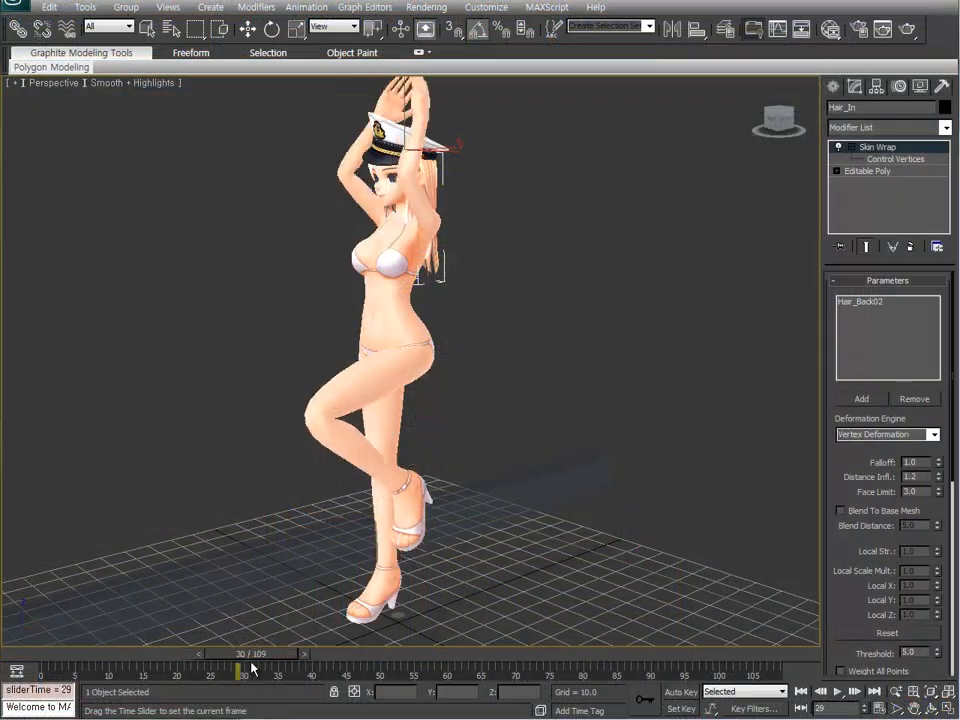
In the scene with the Hair_In mesh selected, scrub from frame 30 to 79 to examine joint deformation in extreme poses.
drag(252, 668, 298, 668)
alt+middle_drag(418, 407, 480, 407)
scroll(467, 405, up, 3)
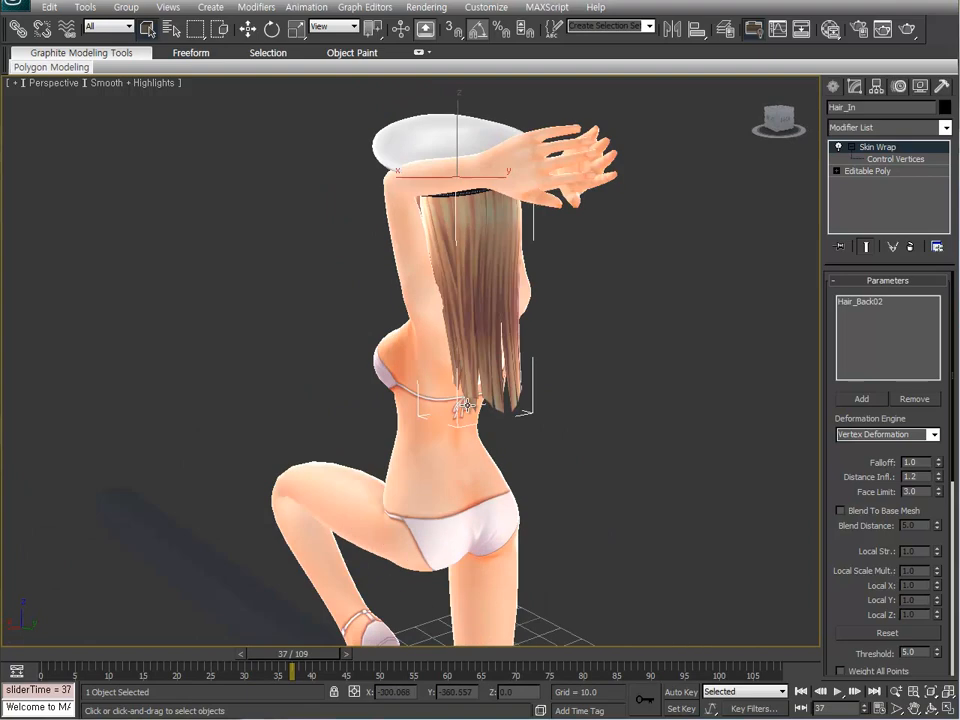
drag(291, 668, 360, 668)
alt+middle_drag(420, 470, 351, 620)
scroll(375, 485, down, 2)
drag(378, 662, 562, 662)
alt+middle_drag(540, 560, 516, 440)
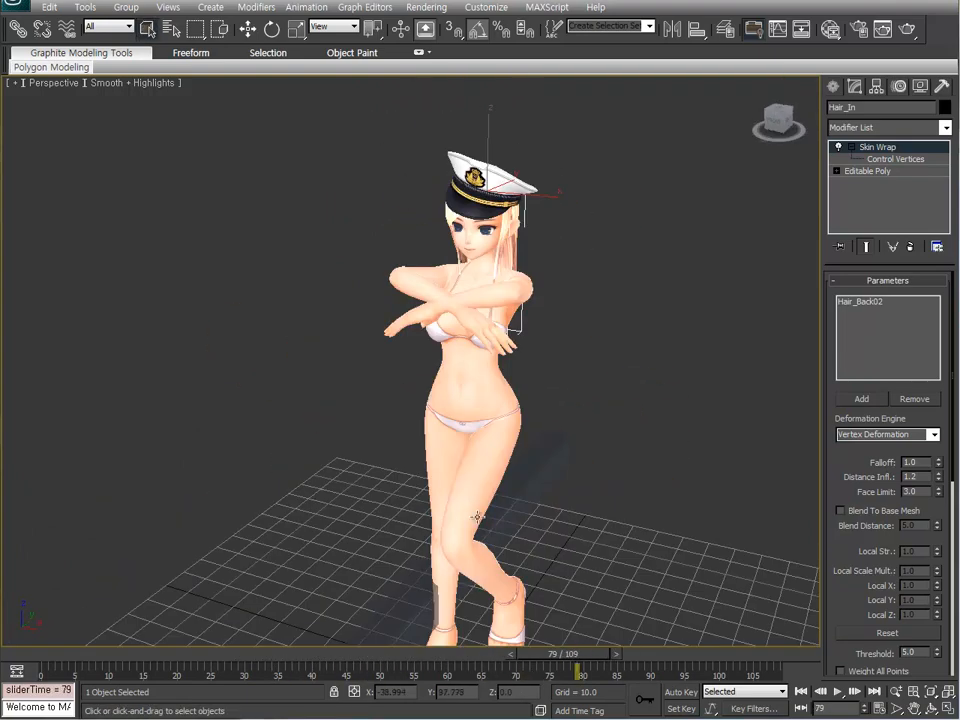
Select the Hair_Back mesh and examine the folded-arm poses around frames 140 to 151, toggling edged faces on and off.
scroll(516, 439, up, 3)
scroll(432, 540, down, 3)
click(452, 240)
alt+middle_drag(452, 300, 530, 310)
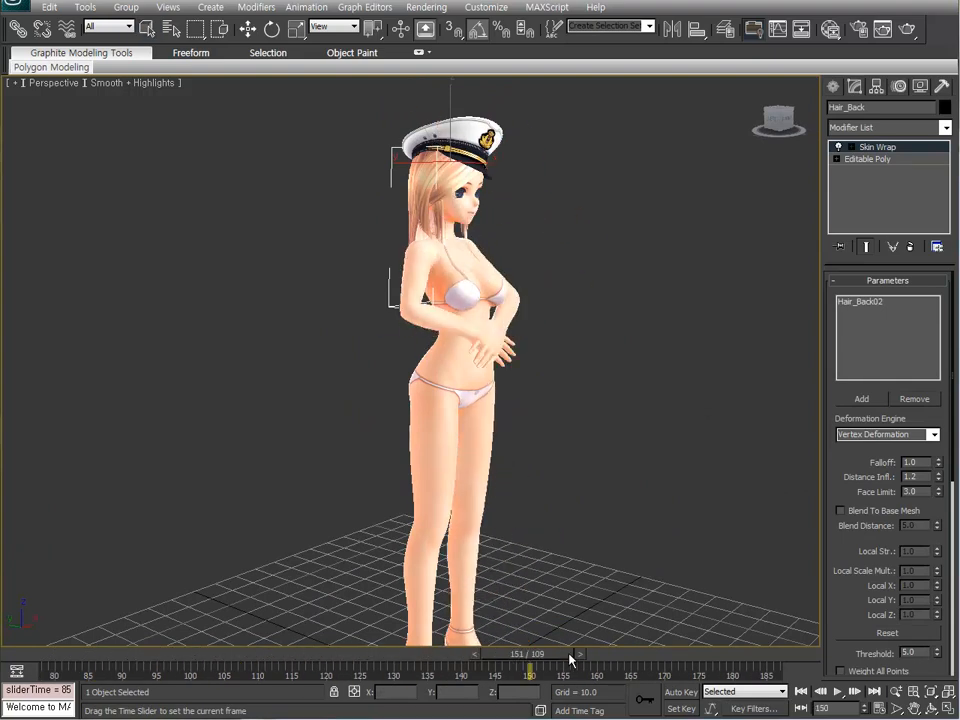
scroll(440, 465, up, 3)
alt+middle_drag(462, 455, 380, 490)
scroll(380, 490, down, 3)
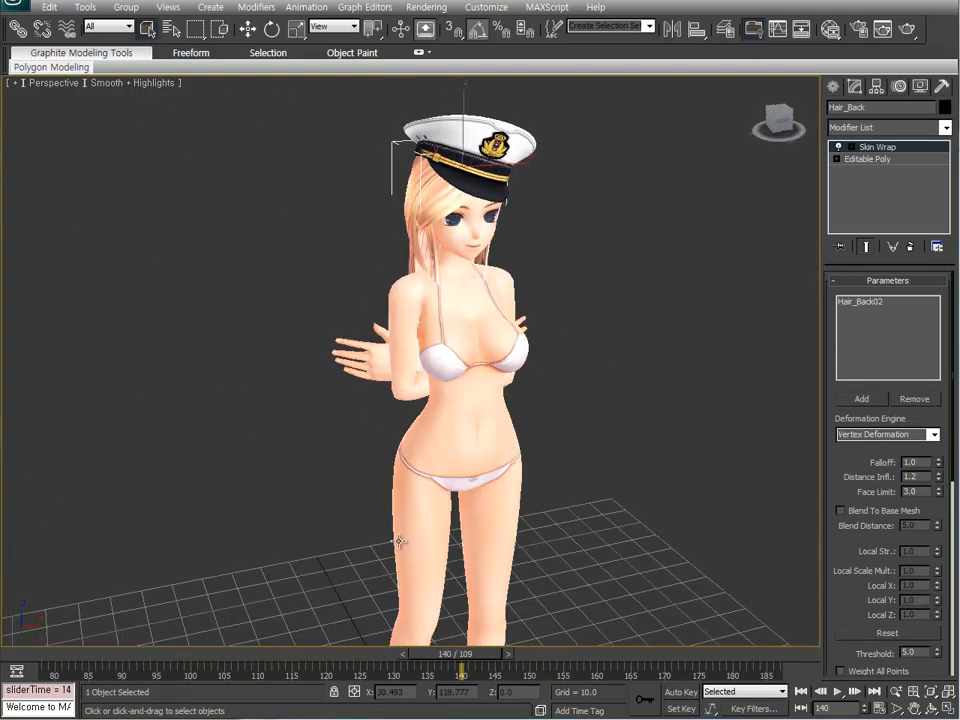
key(F4)
alt+middle_drag(325, 517, 245, 630)
key(F4)
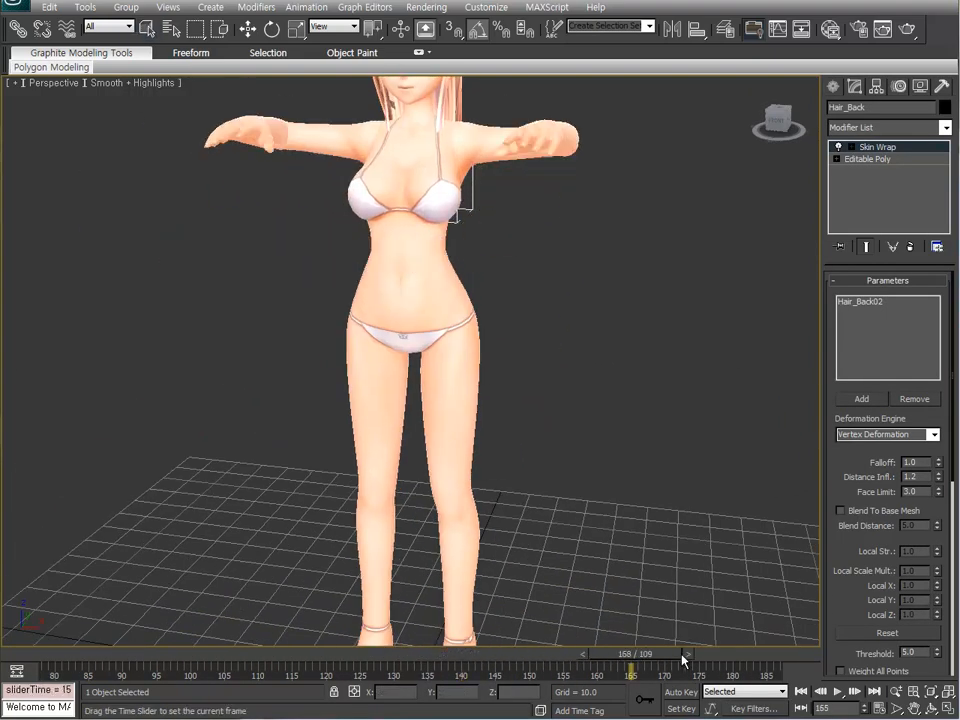
Scrub the joint-test motion from frame 168 to 394, examining the arm and leg poses from the front and side.
drag(166, 655, 530, 657)
alt+middle_drag(480, 480, 371, 481)
drag(530, 657, 700, 657)
alt+middle_drag(556, 561, 510, 514)
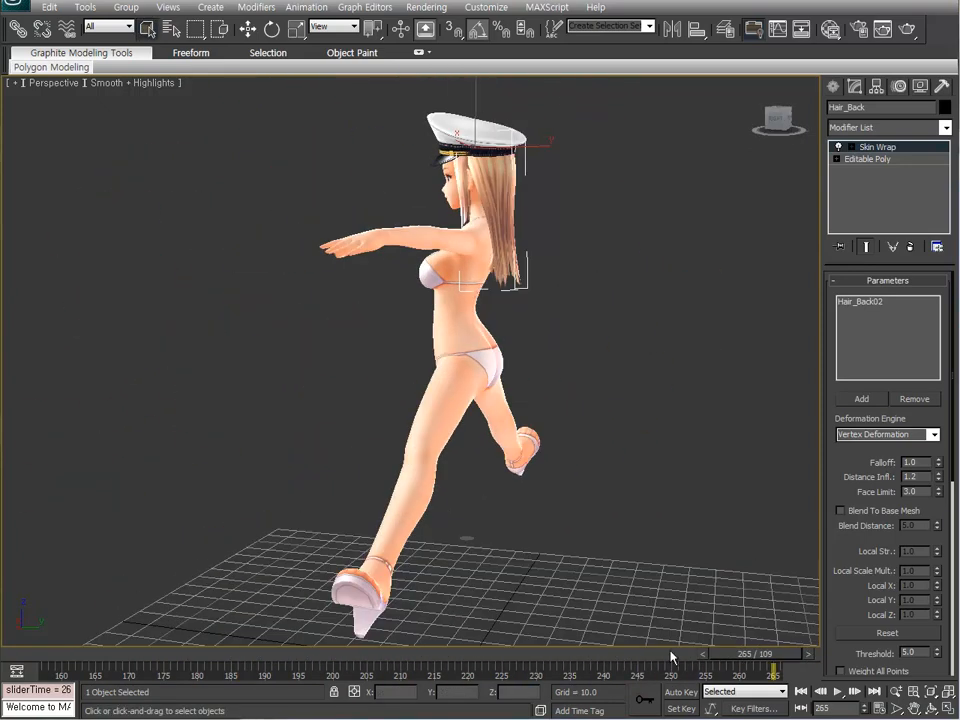
drag(78, 681, 592, 661)
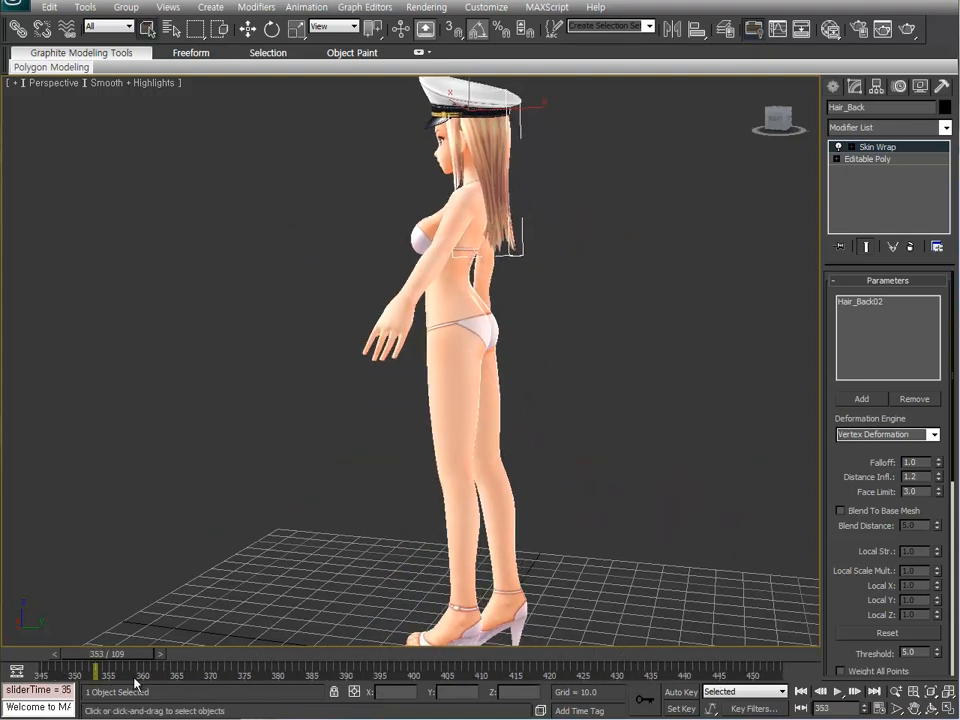
drag(137, 656, 422, 658)
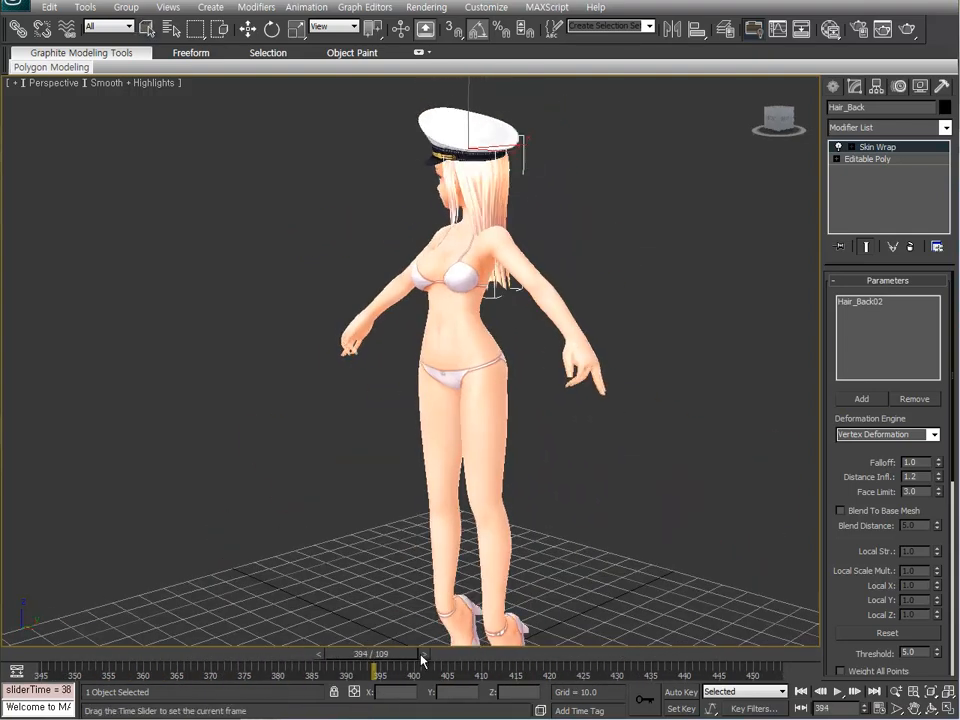
Examine the shoulder, arm and hip deformation up close past frame 424, viewing the body from the front and side.
scroll(420, 488, up, 4)
alt+middle_drag(420, 488, 514, 448)
drag(475, 656, 511, 666)
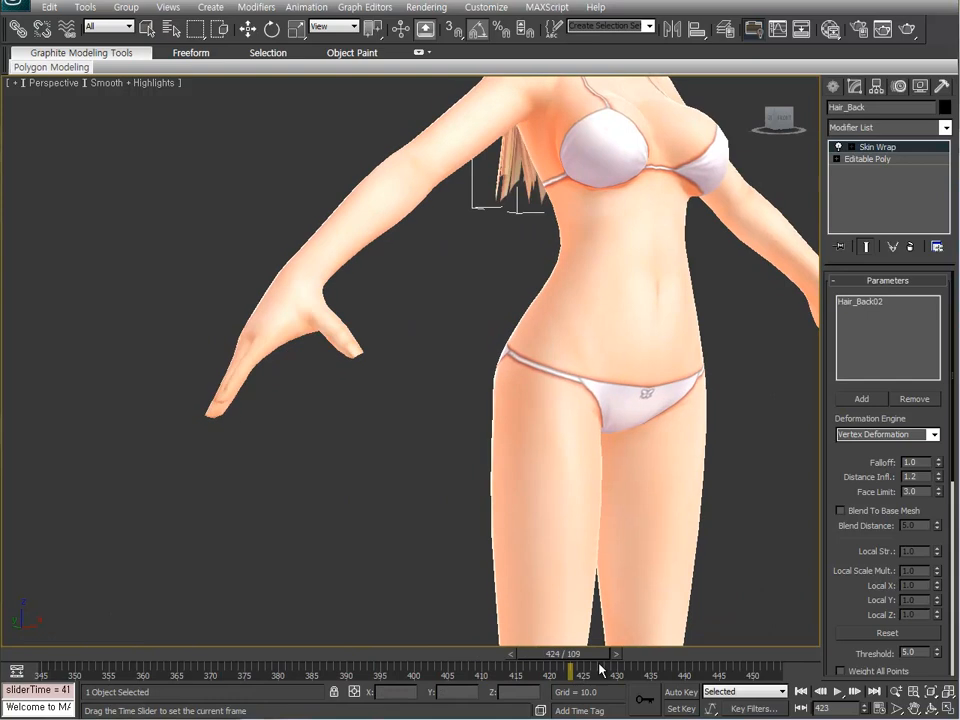
drag(600, 668, 702, 664)
scroll(544, 559, down, 4)
alt+middle_drag(544, 559, 430, 556)
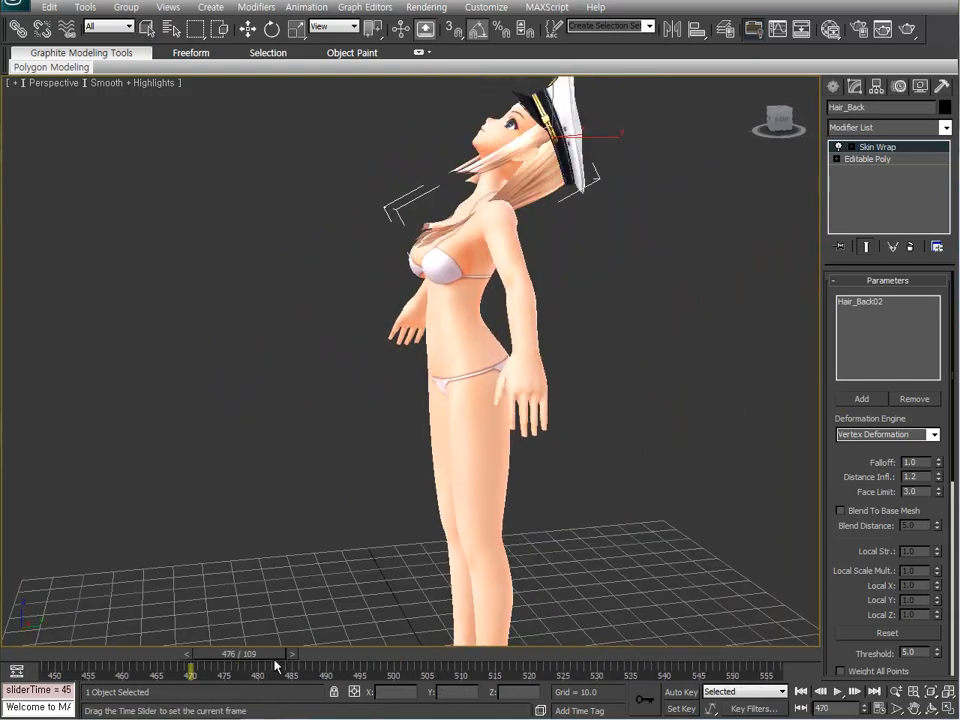
Scrub from frame 476 to 812 to examine the head-tilt, kneeling and following poses.
drag(276, 664, 679, 656)
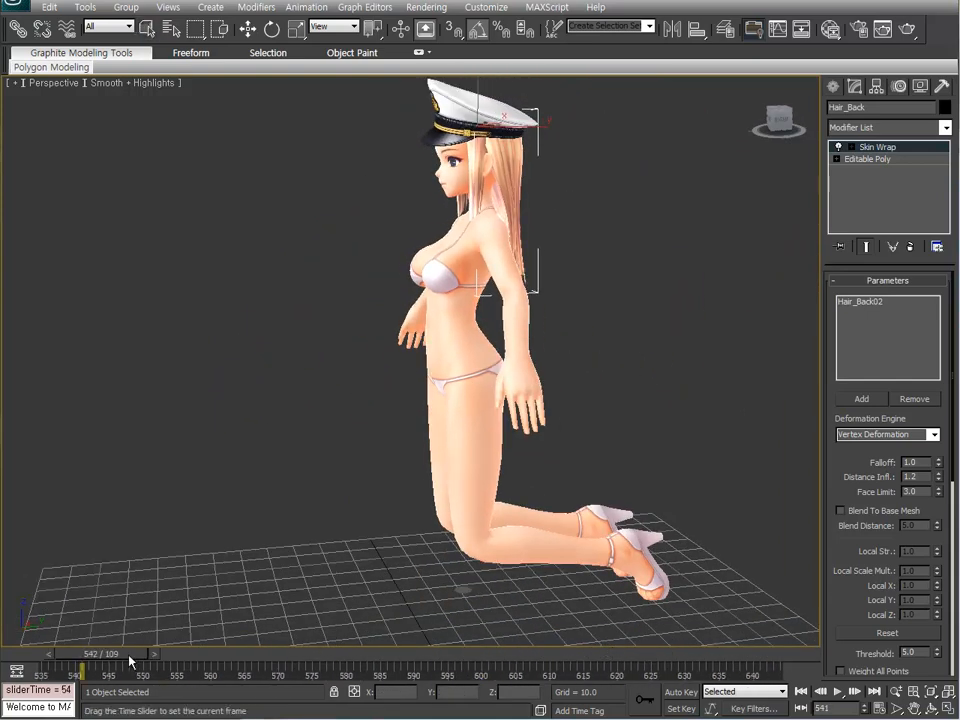
drag(130, 660, 770, 680)
ctrl+alt+middle_drag(770, 676, 133, 680)
drag(142, 657, 752, 670)
ctrl+alt+middle_drag(760, 677, 92, 675)
drag(115, 657, 622, 660)
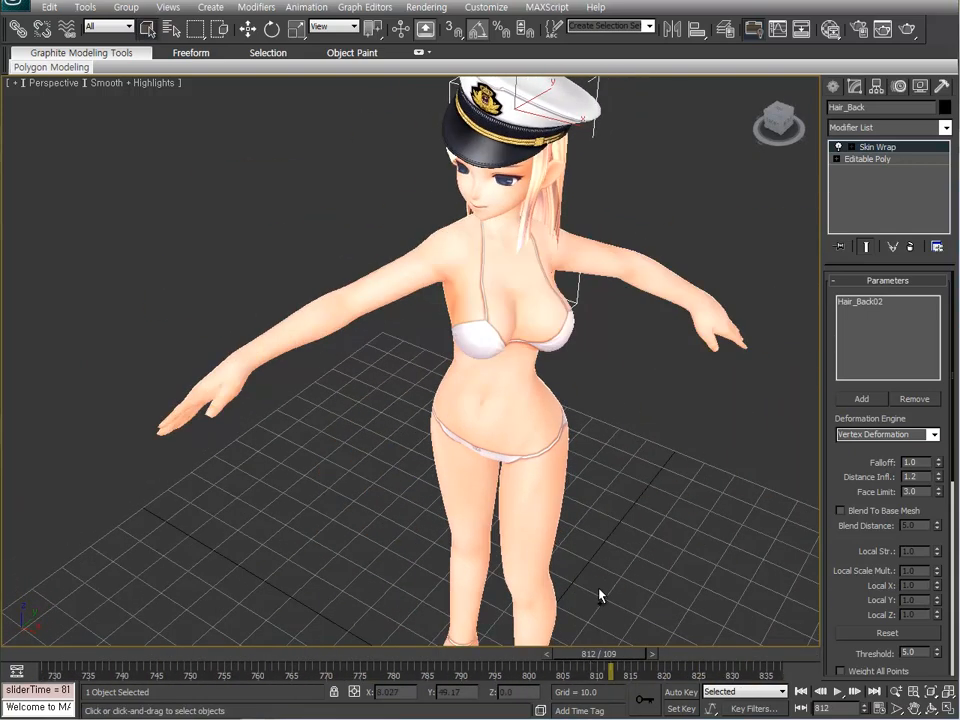
Examine the body's deformation from several angles while scrubbing onward from frame 812 to the 900s.
alt+middle_drag(600, 596, 545, 570)
drag(612, 656, 784, 666)
alt+middle_drag(730, 590, 620, 585)
ctrl+alt+middle_drag(733, 680, 116, 680)
drag(184, 657, 538, 665)
alt+middle_drag(370, 500, 474, 547)
drag(660, 664, 698, 662)
alt+middle_drag(680, 600, 620, 555)
ctrl+alt+middle_drag(669, 678, 78, 677)
Examine the raised-arm poses from frame 977 to 1015 from behind and the side, including the shoulders and back hair.
drag(155, 657, 581, 664)
alt+middle_drag(550, 560, 528, 564)
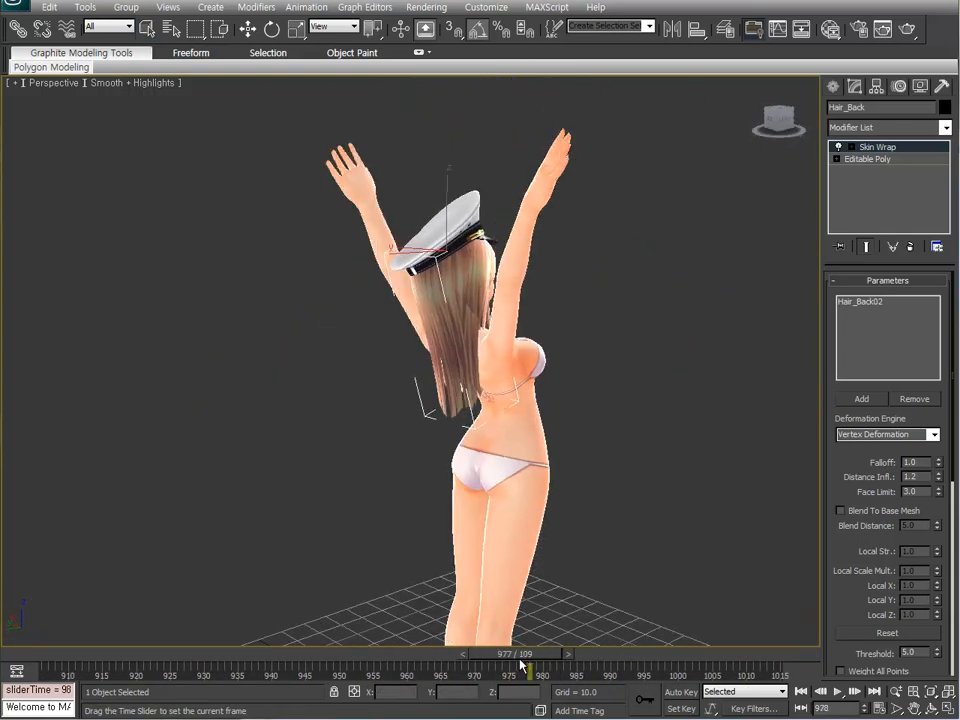
alt+middle_drag(658, 628, 756, 485)
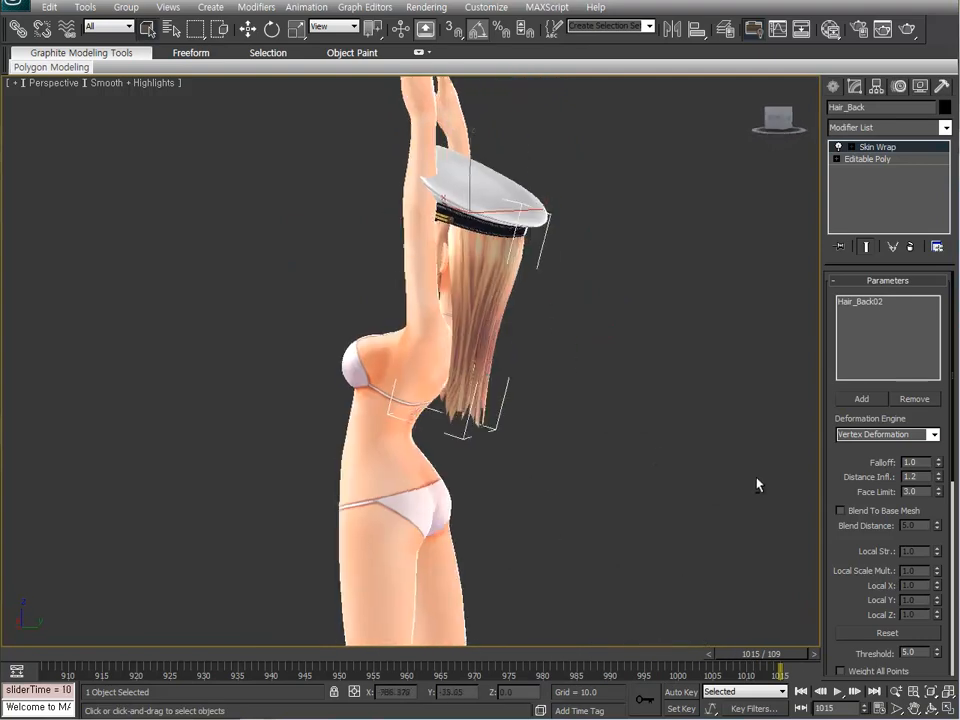
drag(557, 665, 698, 667)
key(F4)
middle_drag(441, 598, 505, 478)
scroll(441, 484, down, 4)
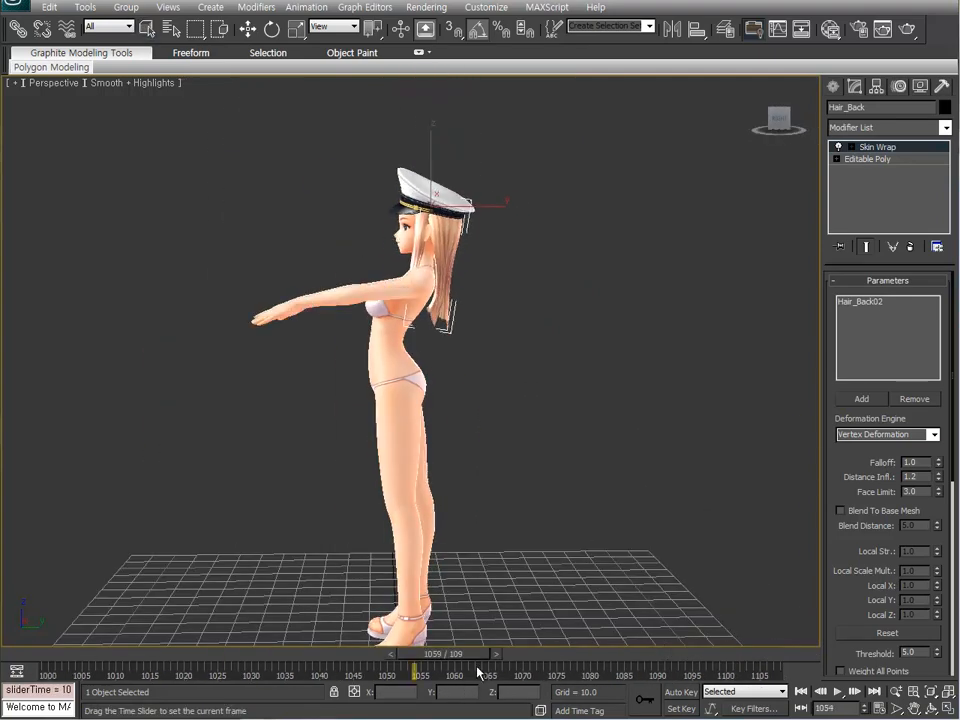
Inspect the forward-arm poses beyond frame 1059 up close, toggling edged faces on and off.
scroll(403, 449, up, 4)
alt+middle_drag(403, 449, 426, 384)
drag(643, 657, 672, 657)
alt+middle_drag(540, 500, 450, 462)
key(F4)
key(F4)
Scrub through the remaining test poses to frame 1312, examining the full figure from the front.
drag(675, 656, 772, 673)
ctrl+alt+middle_drag(772, 673, 148, 672)
drag(160, 657, 782, 682)
ctrl+alt+middle_drag(740, 678, 64, 677)
drag(112, 658, 411, 688)
alt+middle_drag(352, 625, 460, 566)
drag(439, 656, 469, 667)
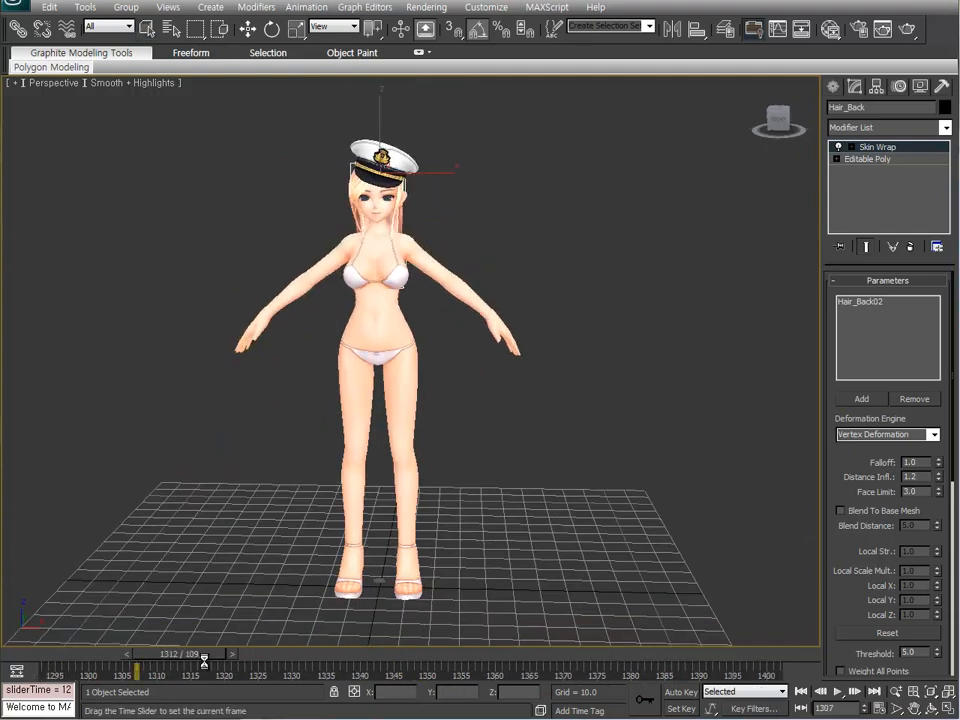